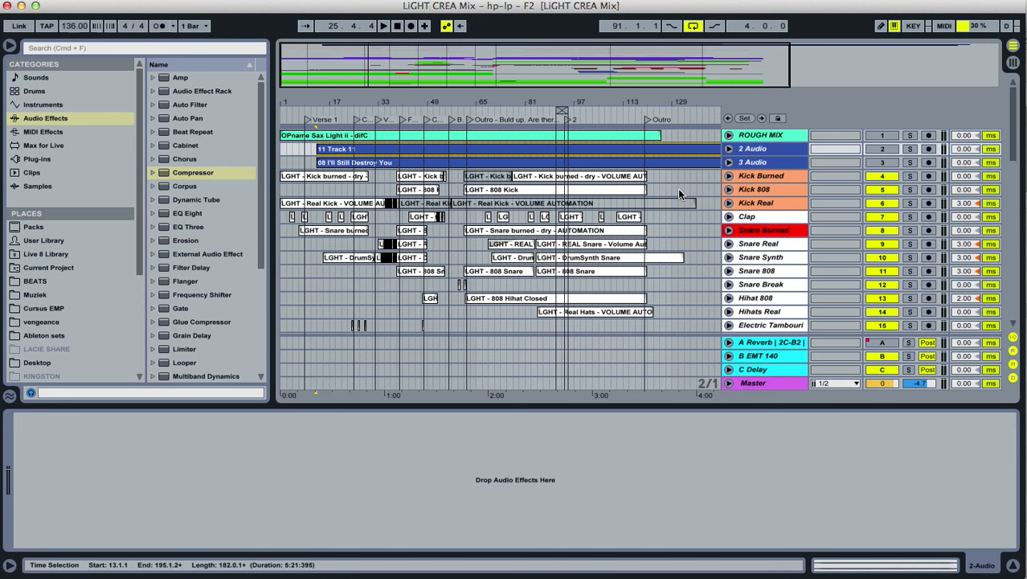
Look over all tracks in the arrangement, from the drums down to the vocals and back up to the rough mix.
{"action": "scroll", "coordinate": [677, 190], "scroll_direction": "down", "scroll_amount": 20}
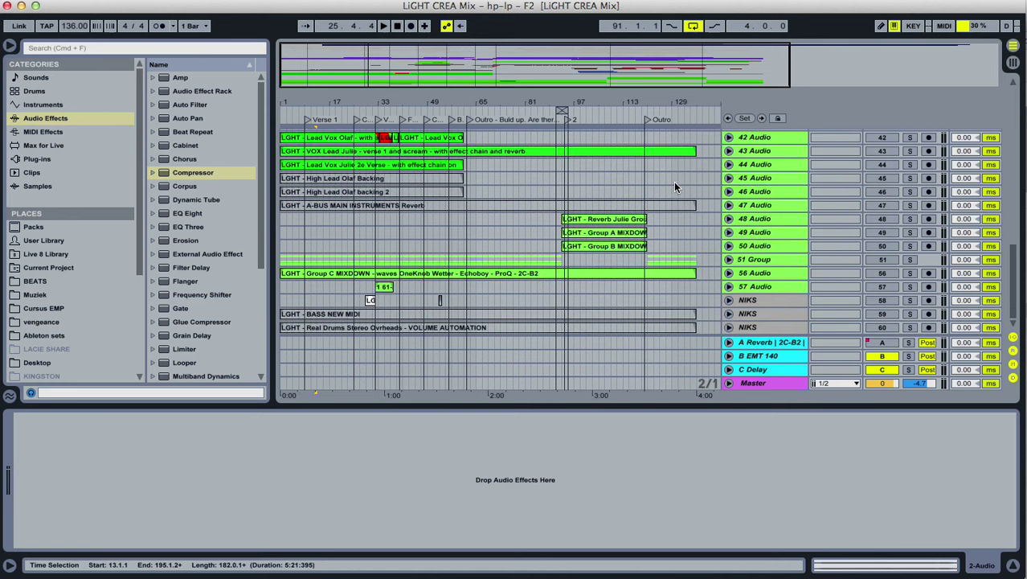
{"action": "scroll", "coordinate": [676, 185], "scroll_direction": "up", "scroll_amount": 1}
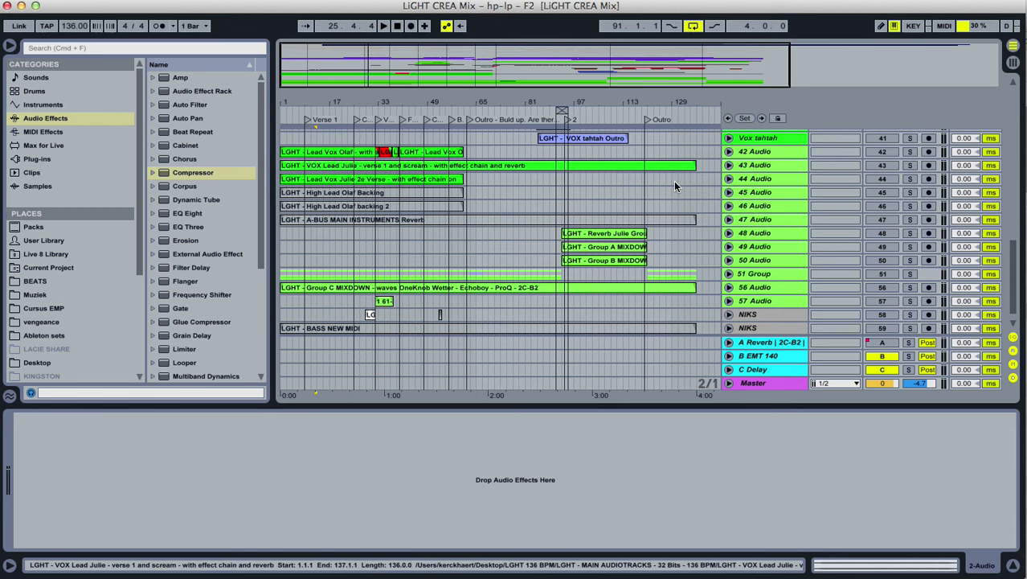
{"action": "scroll", "coordinate": [674, 185], "scroll_direction": "down", "scroll_amount": 1}
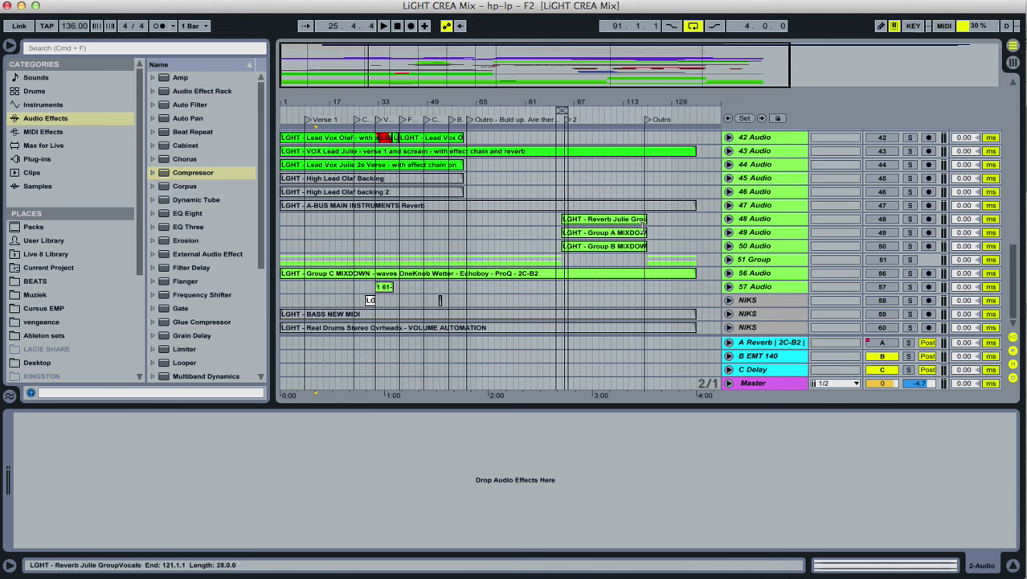
{"action": "scroll", "coordinate": [619, 184], "scroll_direction": "up", "scroll_amount": 4}
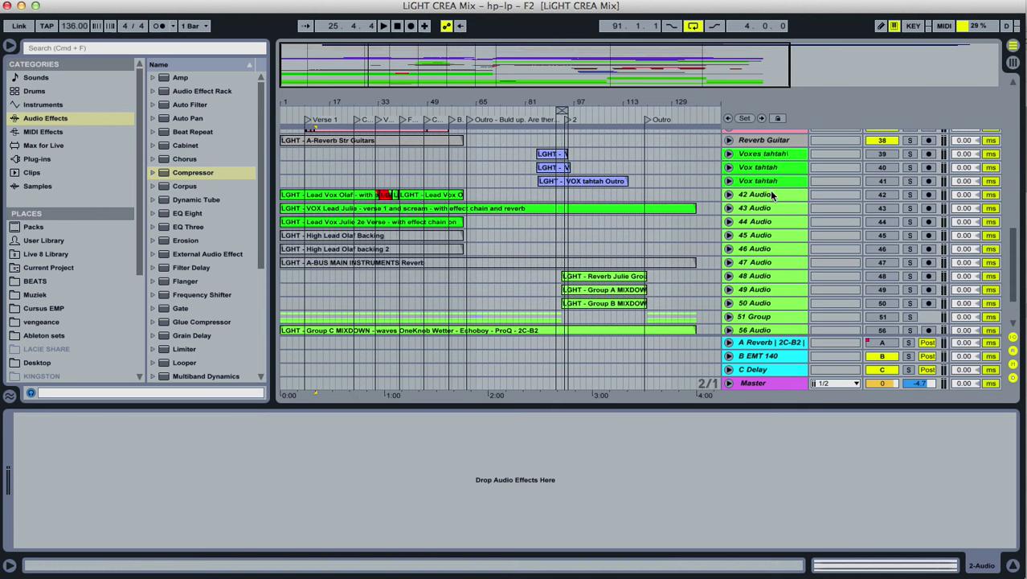
{"action": "scroll", "coordinate": [587, 275], "scroll_direction": "up", "scroll_amount": 15}
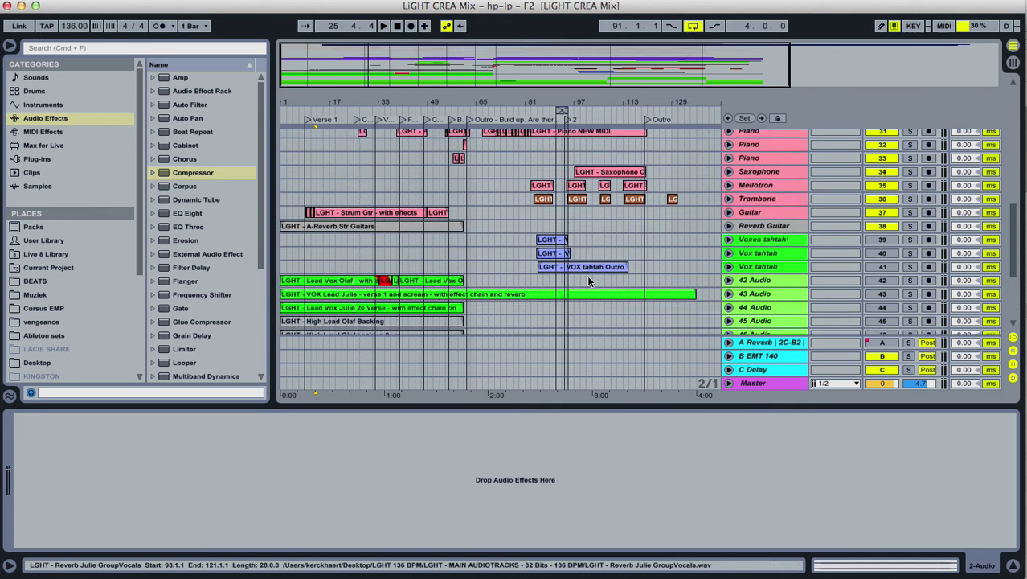
{"action": "scroll", "coordinate": [589, 282], "scroll_direction": "up", "scroll_amount": 4}
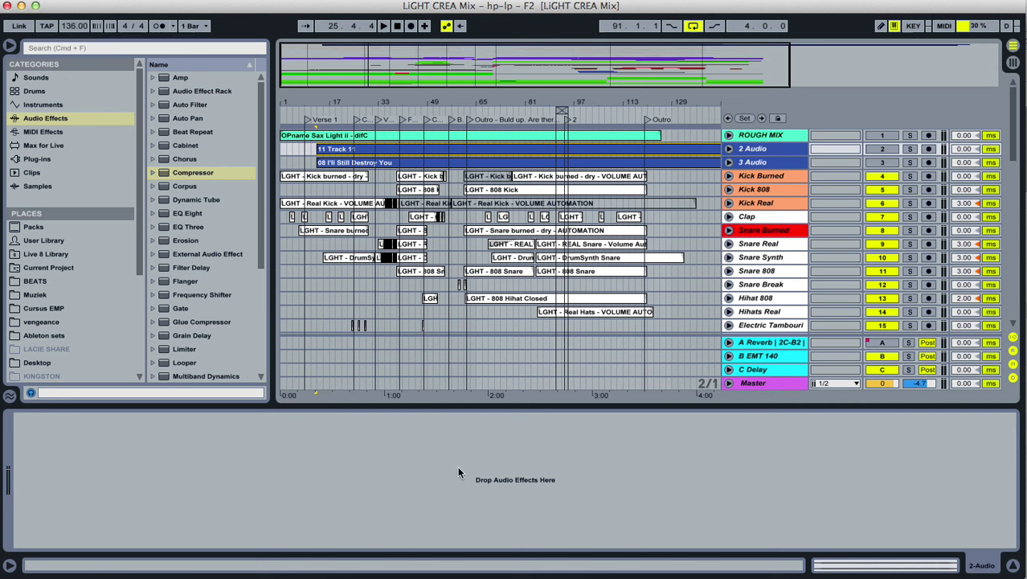
Consult the mix preparation checklist in the LibreOffice Writer document and return to the Ableton Live set.
{"action": "left_click", "coordinate": [184, 576]}
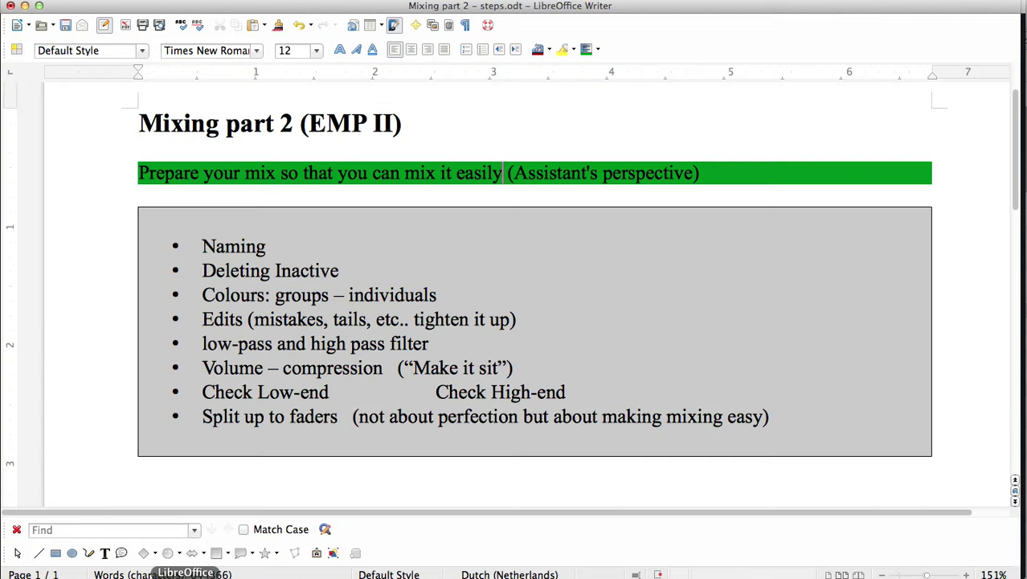
{"action": "left_click", "coordinate": [566, 575]}
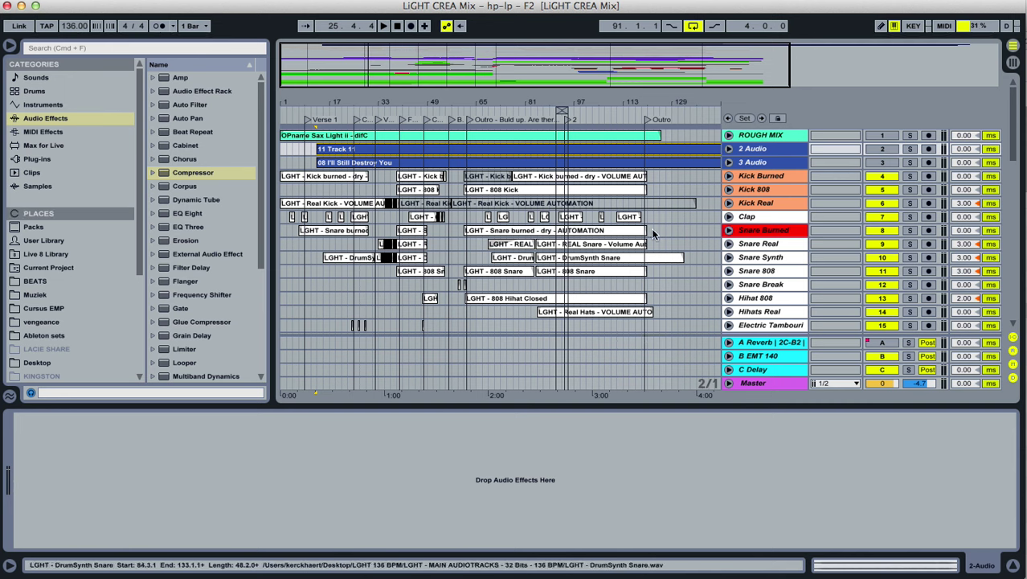
View the device chains of the Master and A Reverb return tracks, and expand the Reverb presets among the audio effects.
{"action": "left_click", "coordinate": [760, 384]}
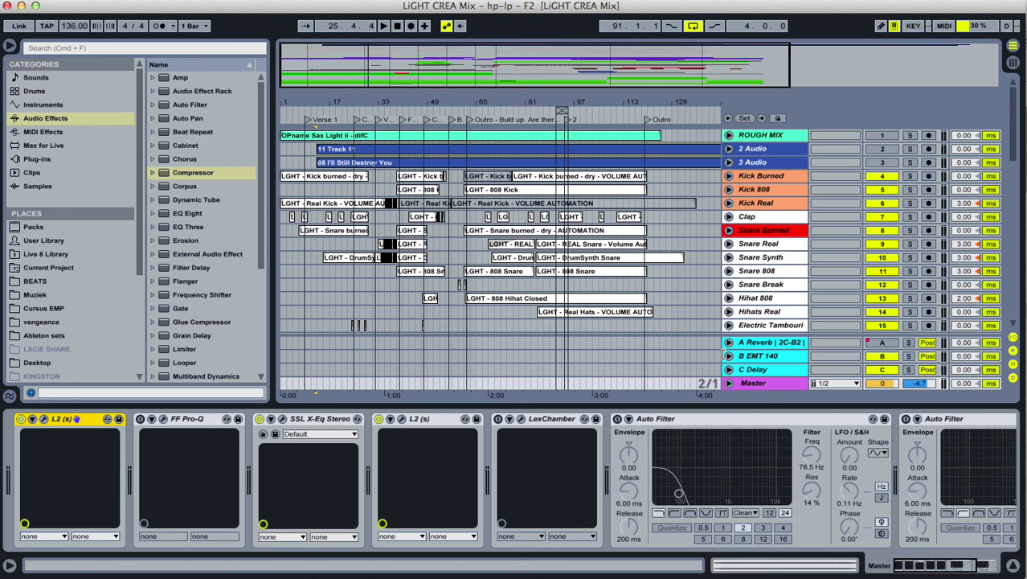
{"action": "left_click", "coordinate": [769, 344]}
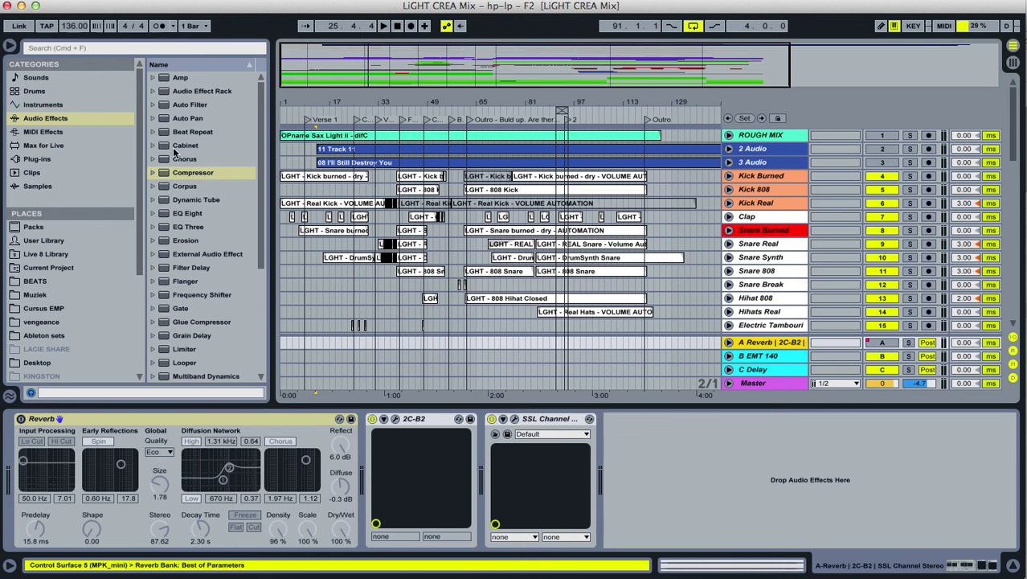
{"action": "left_click", "coordinate": [50, 118]}
{"action": "scroll", "coordinate": [182, 273], "scroll_direction": "down", "scroll_amount": 5}
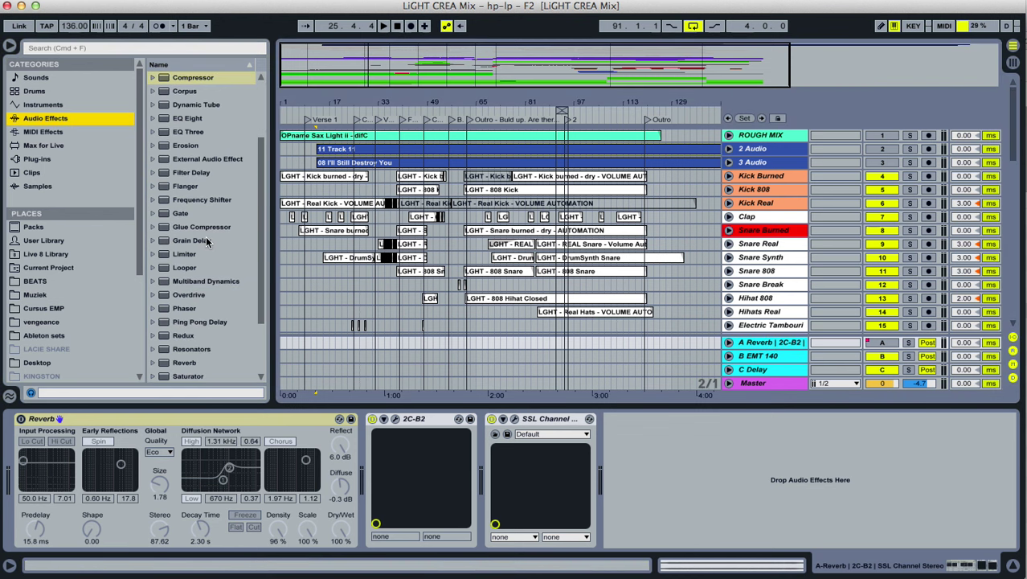
{"action": "scroll", "coordinate": [182, 273], "scroll_direction": "down", "scroll_amount": 1}
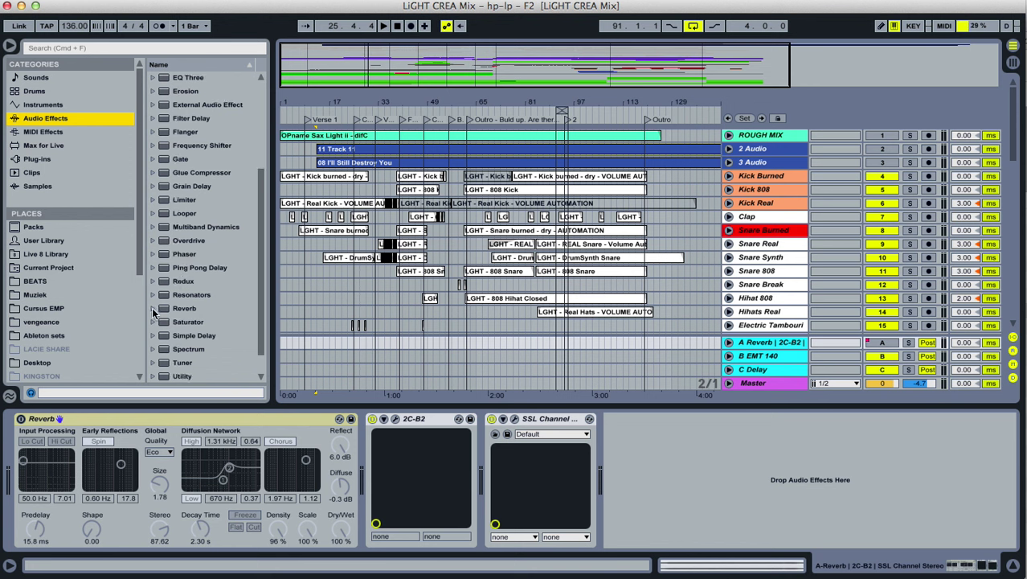
{"action": "left_click", "coordinate": [153, 309]}
{"action": "scroll", "coordinate": [165, 308], "scroll_direction": "down", "scroll_amount": 2}
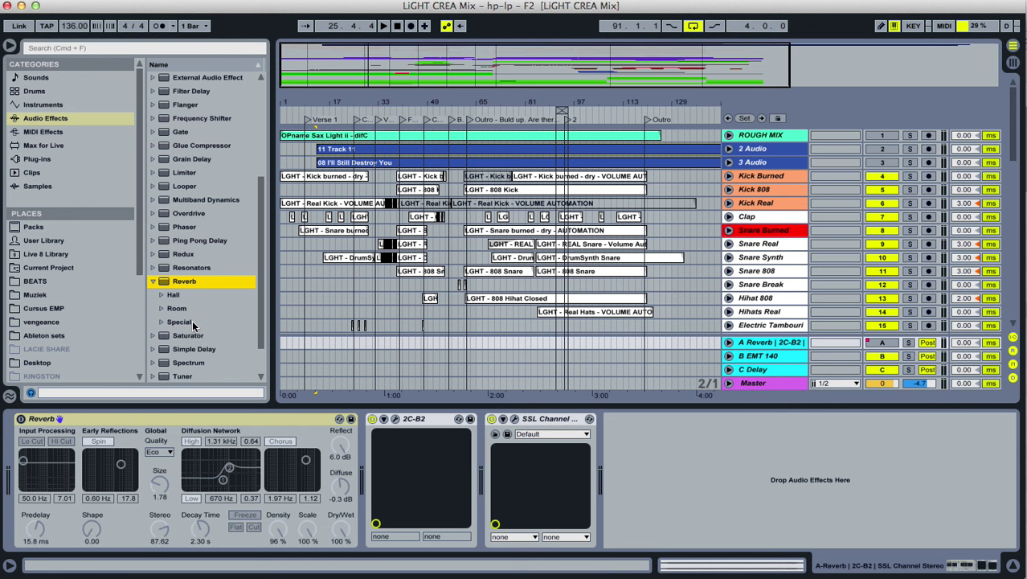
Show the Master track's devices and toggle the LexChamber reverb on and off several times, leaving it switched off.
{"action": "left_click", "coordinate": [755, 383]}
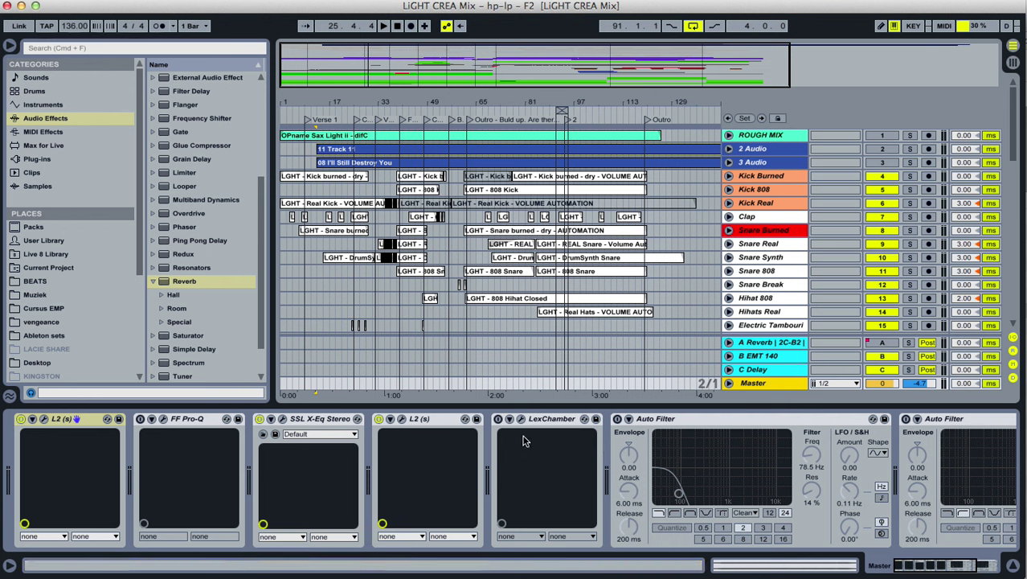
{"action": "left_click", "coordinate": [498, 419]}
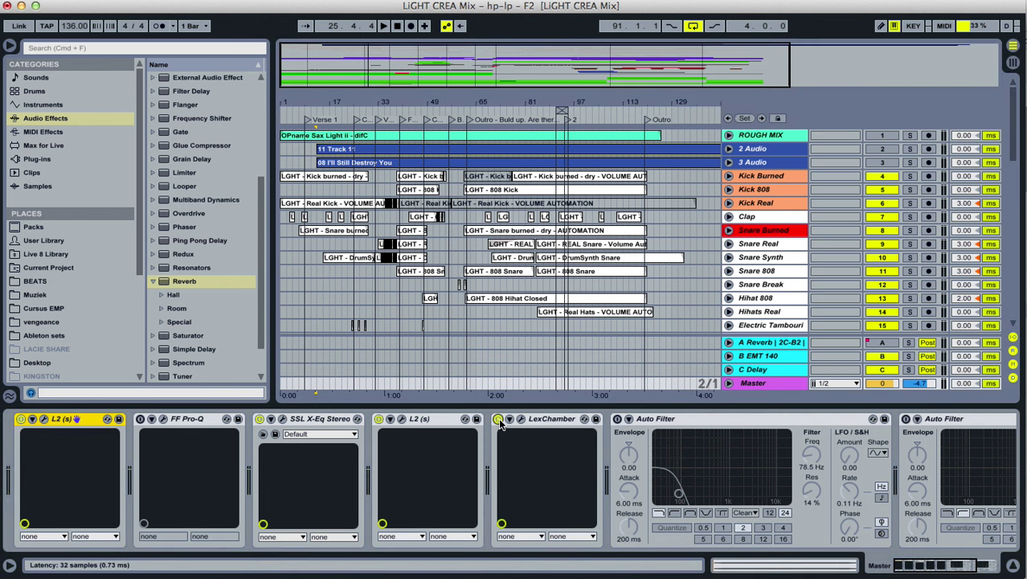
{"action": "left_click", "coordinate": [499, 420]}
{"action": "left_click", "coordinate": [500, 420]}
{"action": "left_click", "coordinate": [498, 419]}
{"action": "left_click", "coordinate": [499, 419]}
{"action": "left_click", "coordinate": [498, 419]}
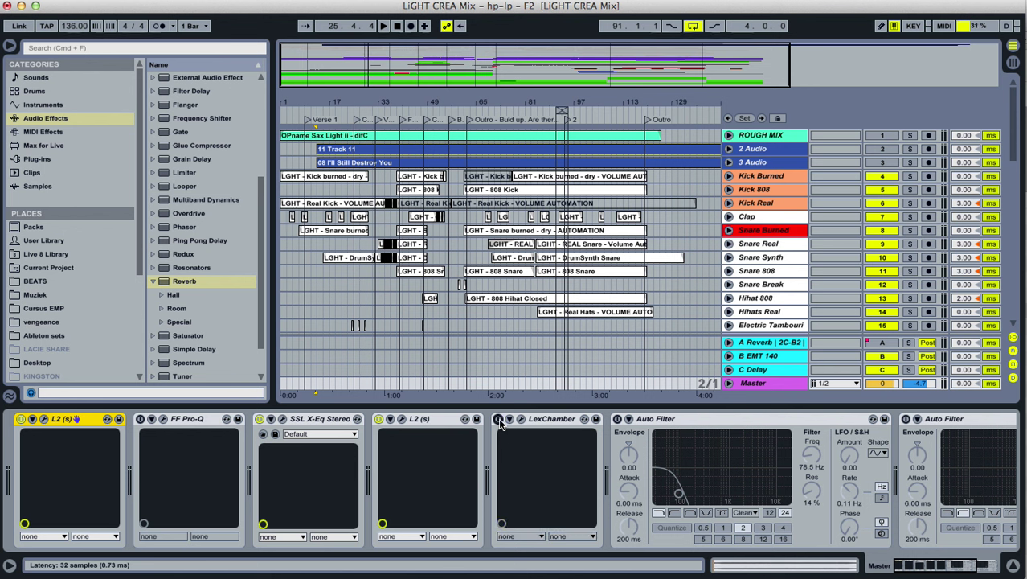
{"action": "left_click", "coordinate": [499, 418]}
{"action": "left_click", "coordinate": [498, 419]}
{"action": "left_click", "coordinate": [498, 419]}
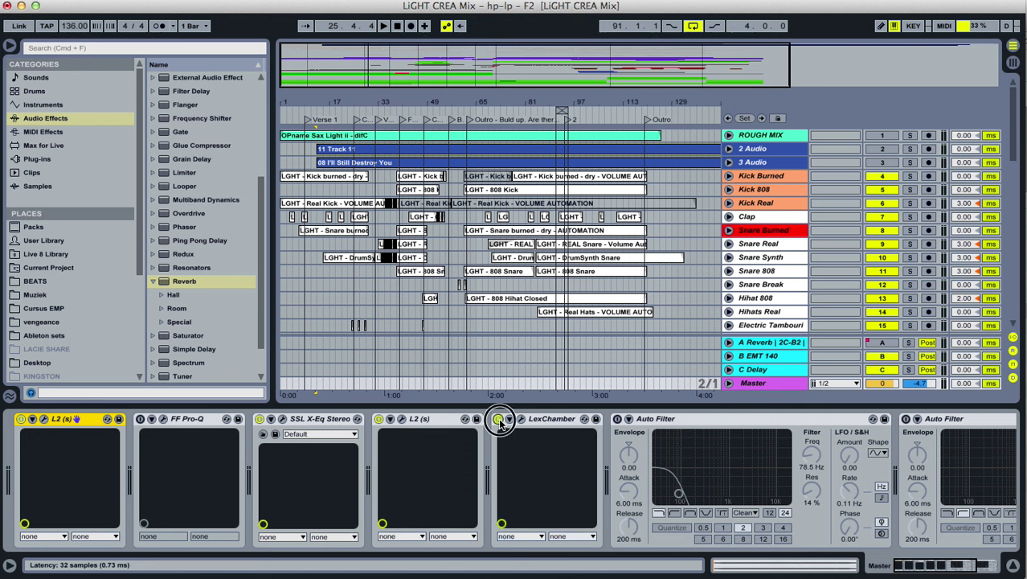
{"action": "left_click", "coordinate": [498, 419]}
{"action": "left_click", "coordinate": [498, 419]}
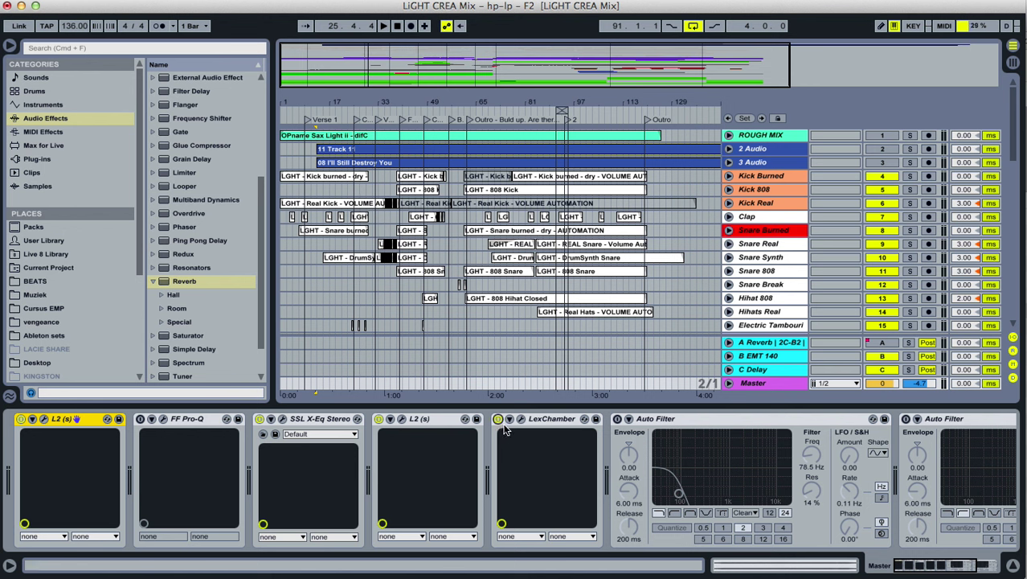
{"action": "left_click", "coordinate": [543, 421]}
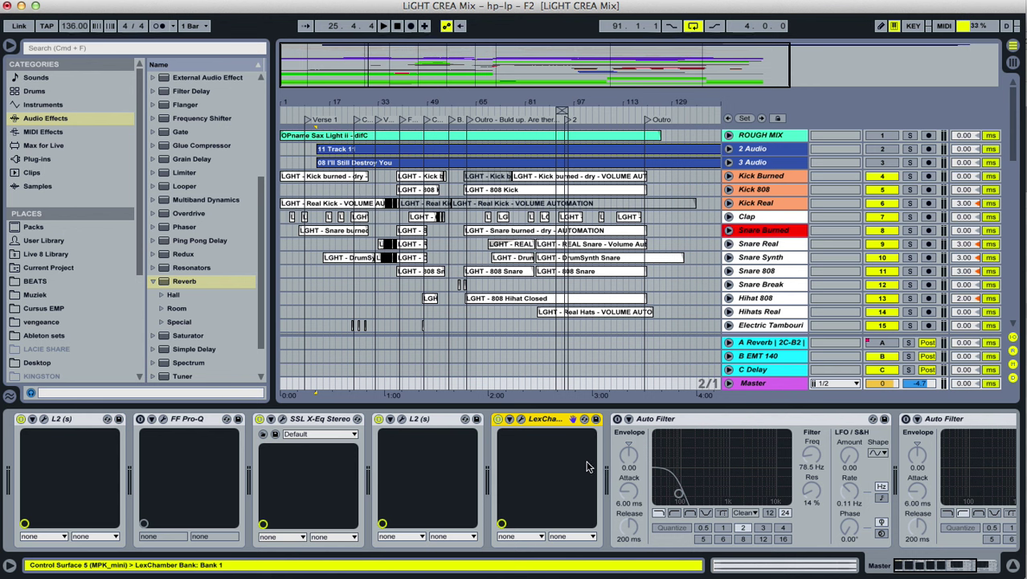
{"action": "left_click", "coordinate": [499, 419]}
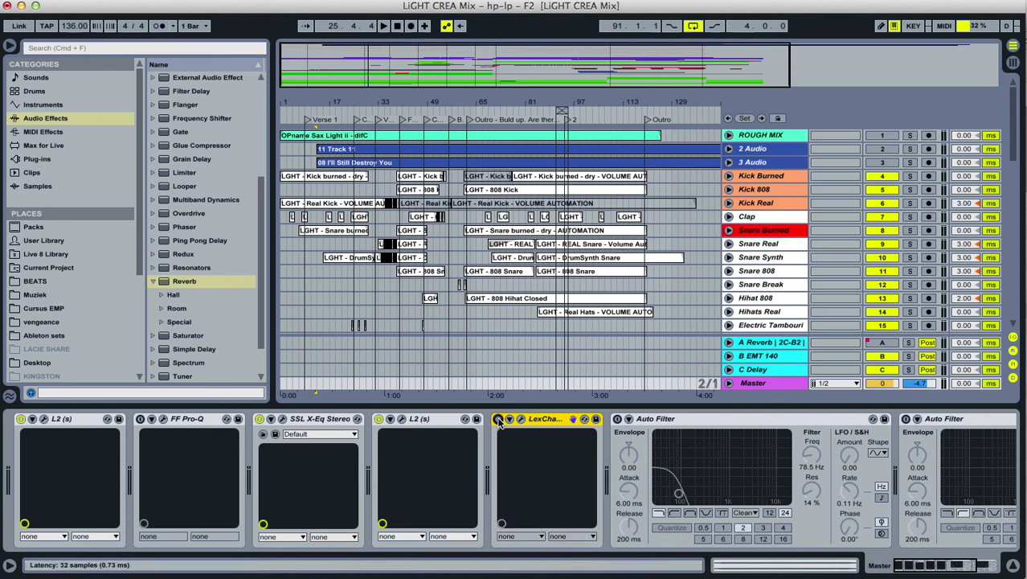
{"action": "left_click", "coordinate": [498, 418]}
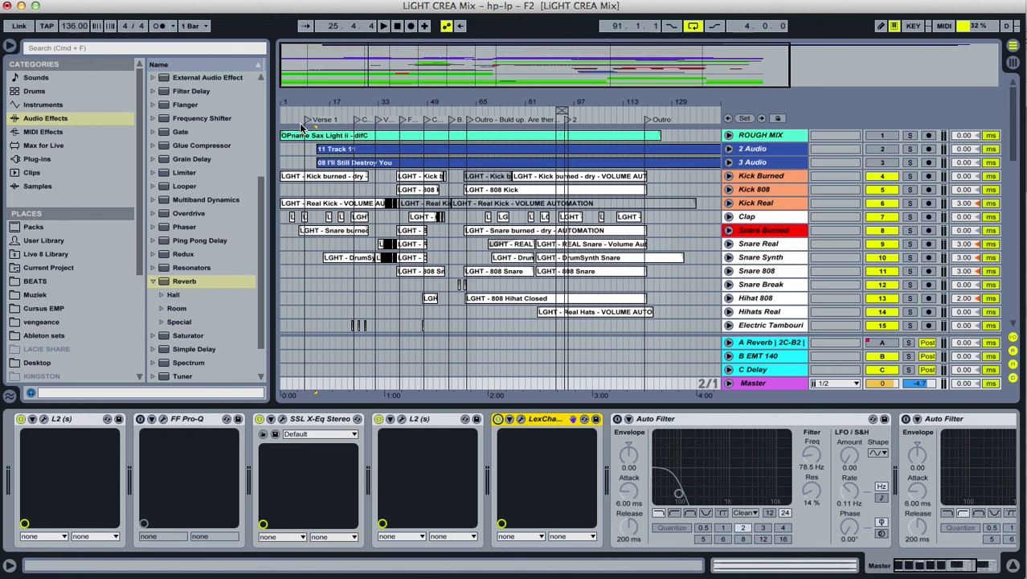
{"action": "left_click_drag", "start_coordinate": [397, 99], "coordinate": [536, 336]}
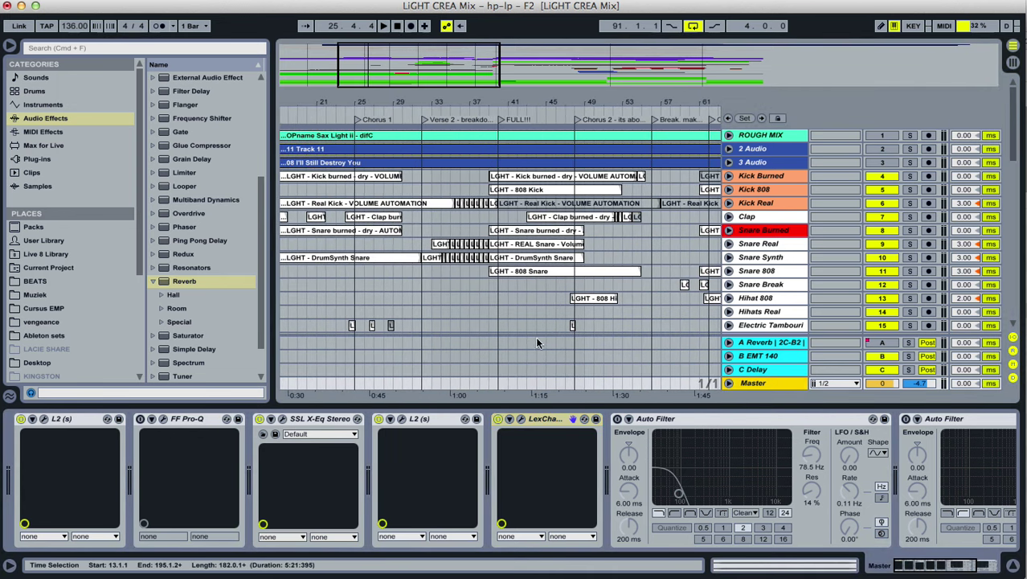
{"action": "left_click", "coordinate": [498, 419]}
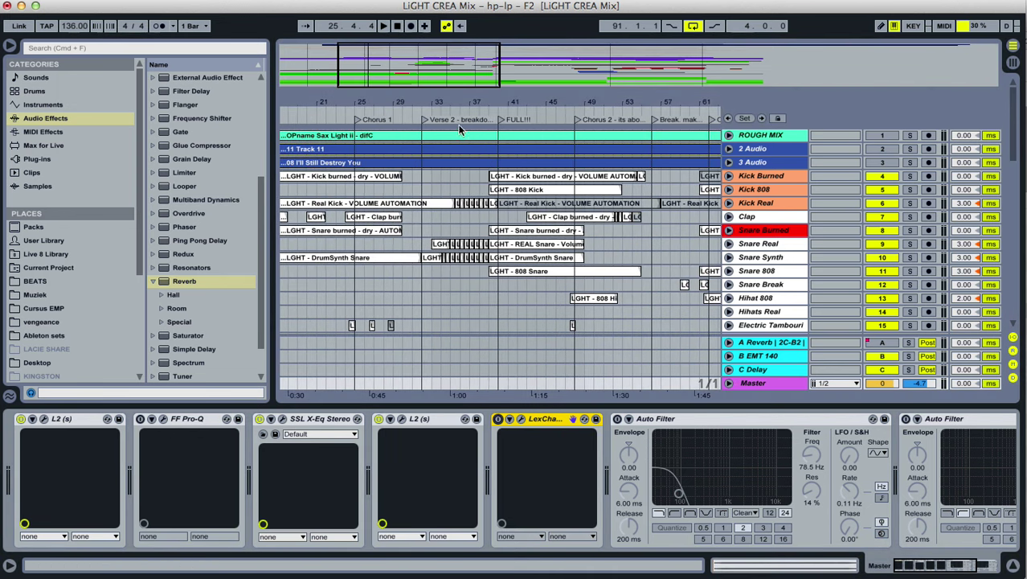
Play from the Verse 2 marker into the FULL!!! section, switch LexChamber on during playback, stop, and switch it off again.
{"action": "mouse_move", "coordinate": [462, 101]}
{"action": "left_mouse_down"}
{"action": "mouse_move", "coordinate": [463, 129]}
{"action": "mouse_move", "coordinate": [464, 100]}
{"action": "left_mouse_up"}
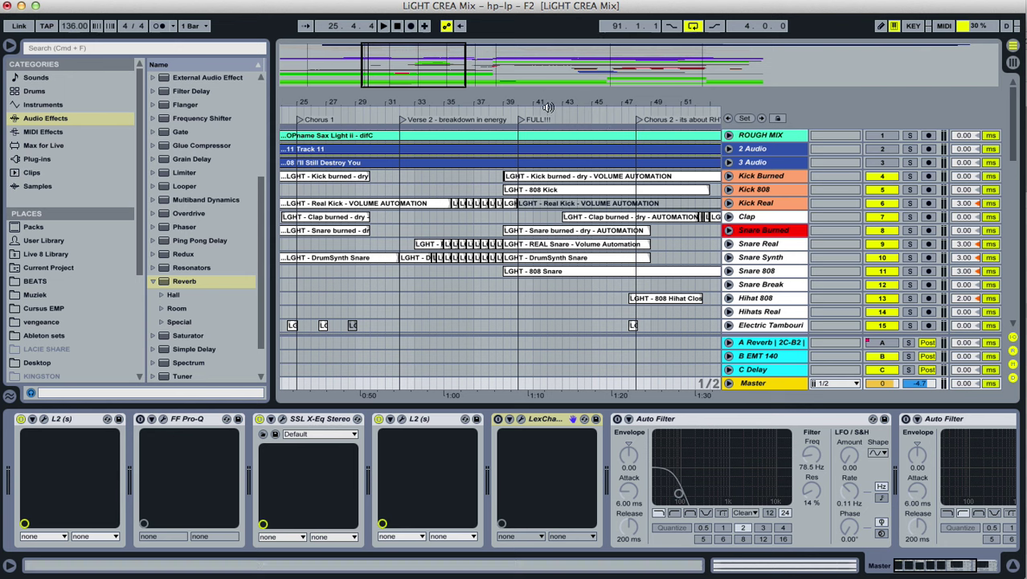
{"action": "left_click_drag", "start_coordinate": [496, 98], "coordinate": [447, 95]}
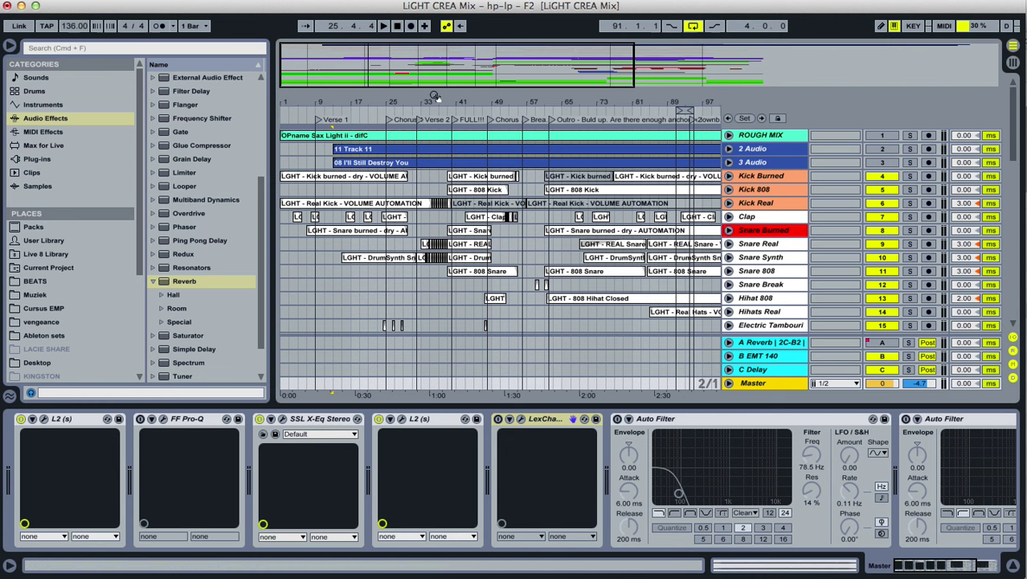
{"action": "left_click_drag", "start_coordinate": [432, 99], "coordinate": [431, 127]}
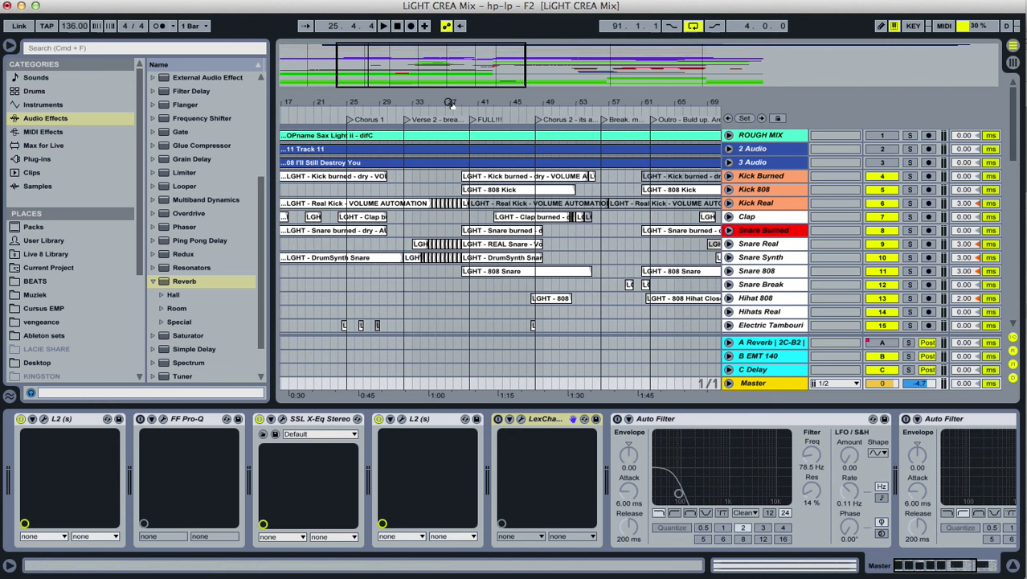
{"action": "left_click", "coordinate": [407, 121]}
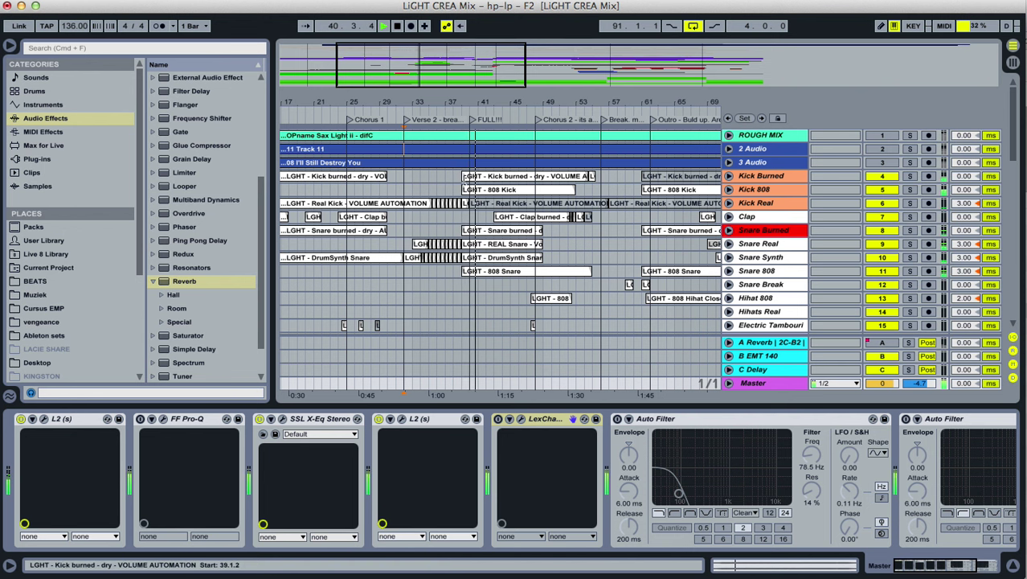
{"action": "left_click", "coordinate": [499, 420]}
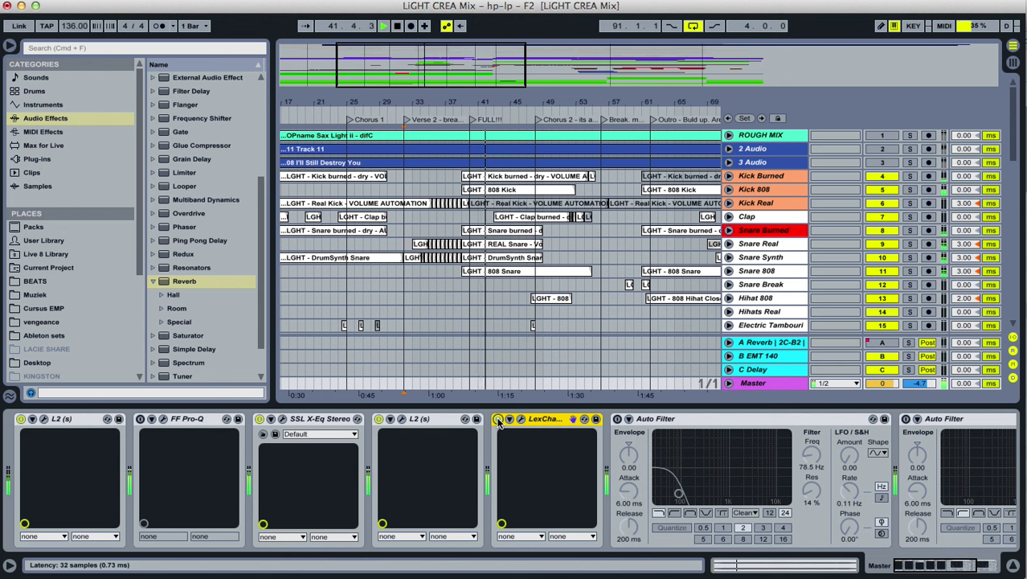
{"action": "key", "text": "space"}
{"action": "left_click", "coordinate": [498, 419]}
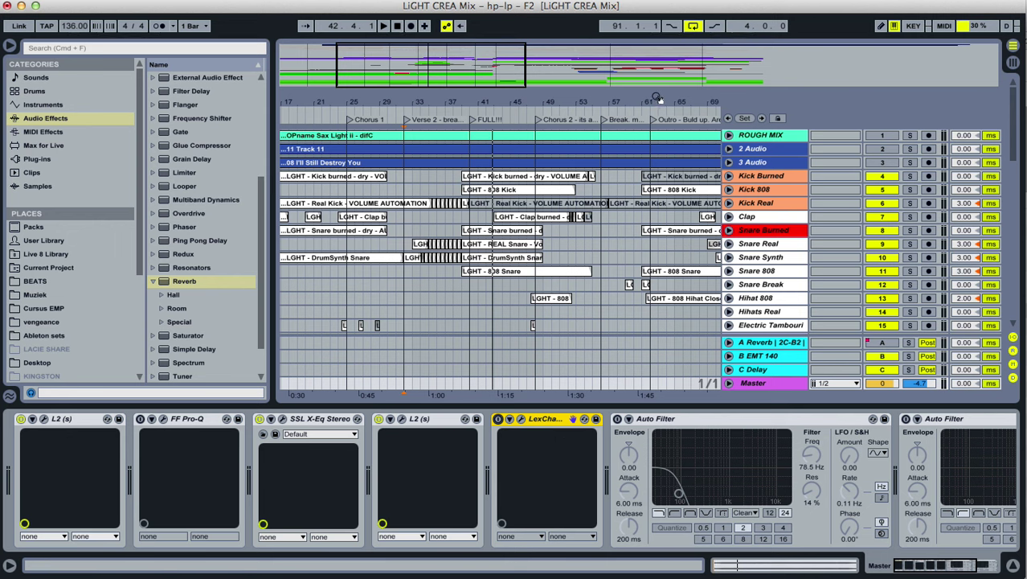
Play from the Break marker into the Outro, switch LexChamber on during playback, stop, and switch it off again.
{"action": "left_click_drag", "start_coordinate": [657, 97], "coordinate": [535, 97]}
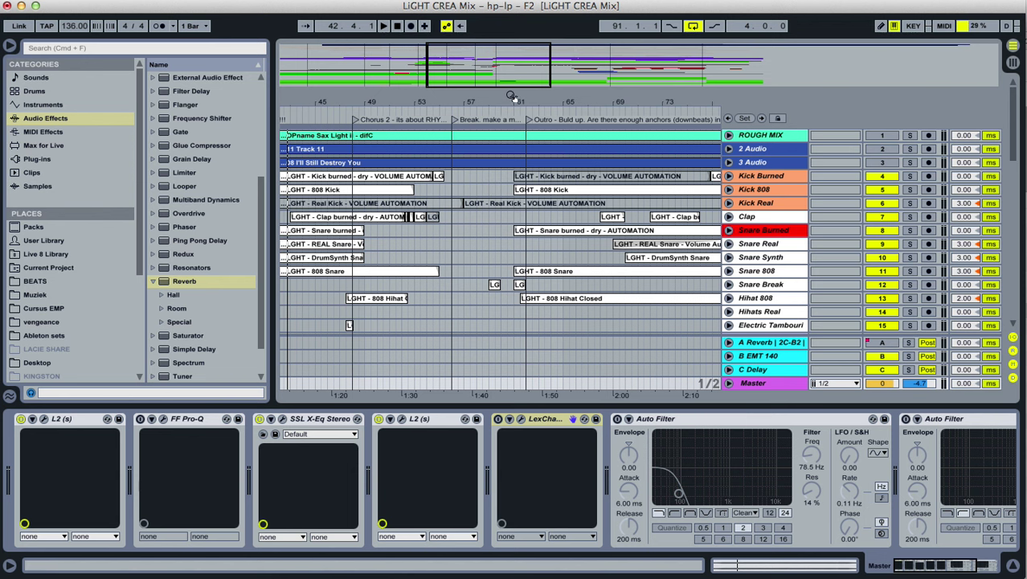
{"action": "left_click_drag", "start_coordinate": [511, 96], "coordinate": [496, 95]}
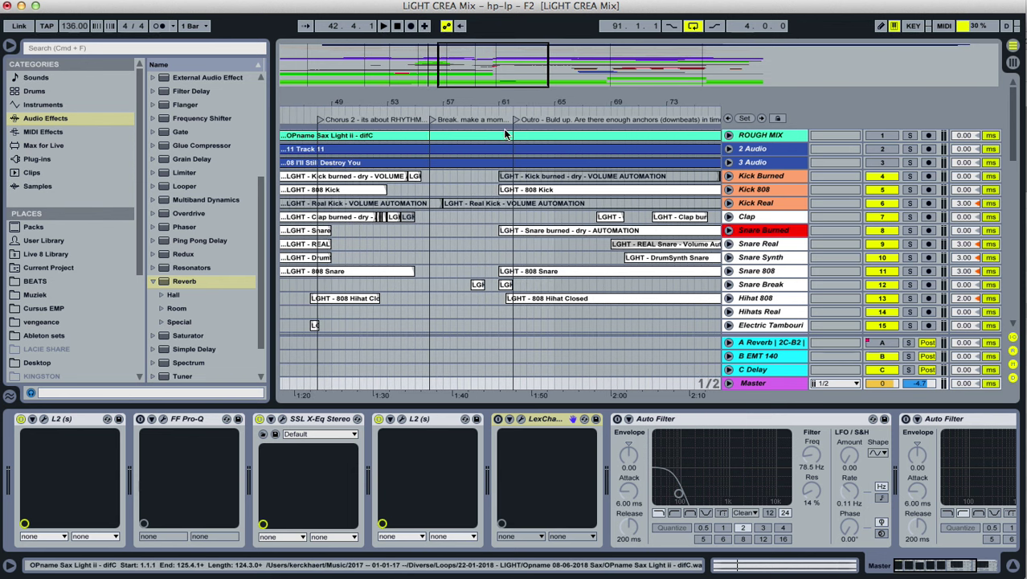
{"action": "left_click", "coordinate": [434, 124]}
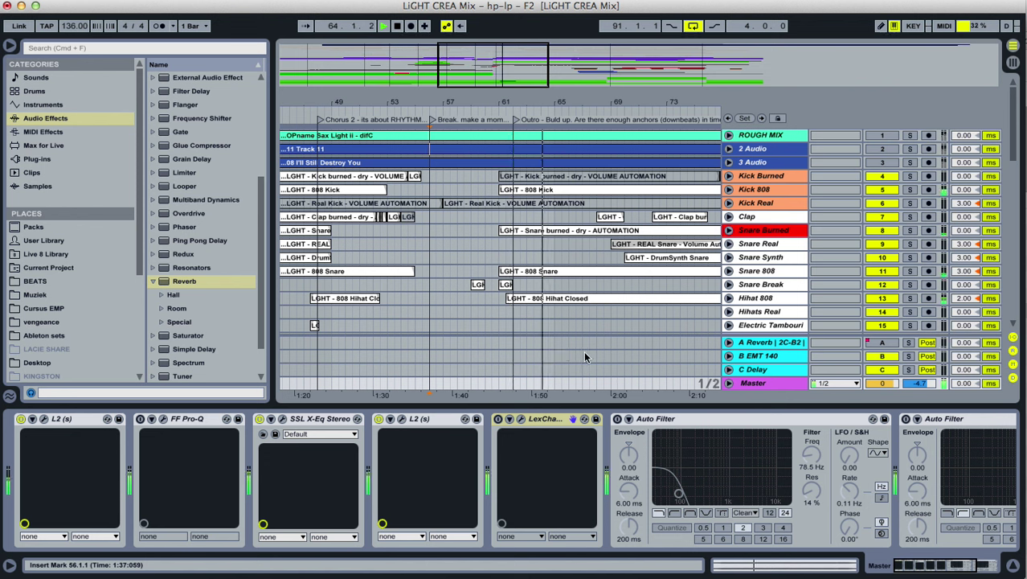
{"action": "left_click", "coordinate": [499, 419]}
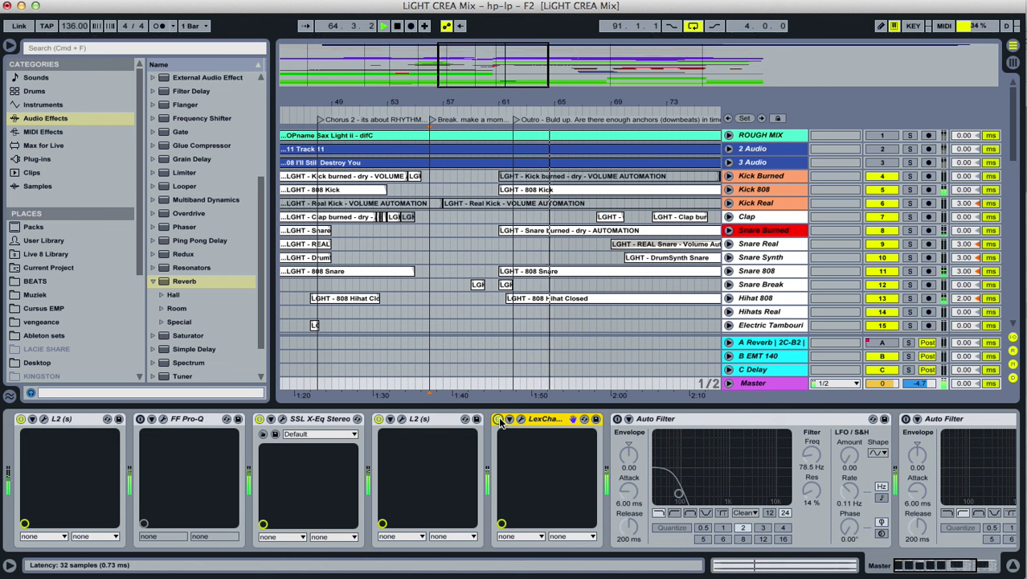
{"action": "key", "text": "space"}
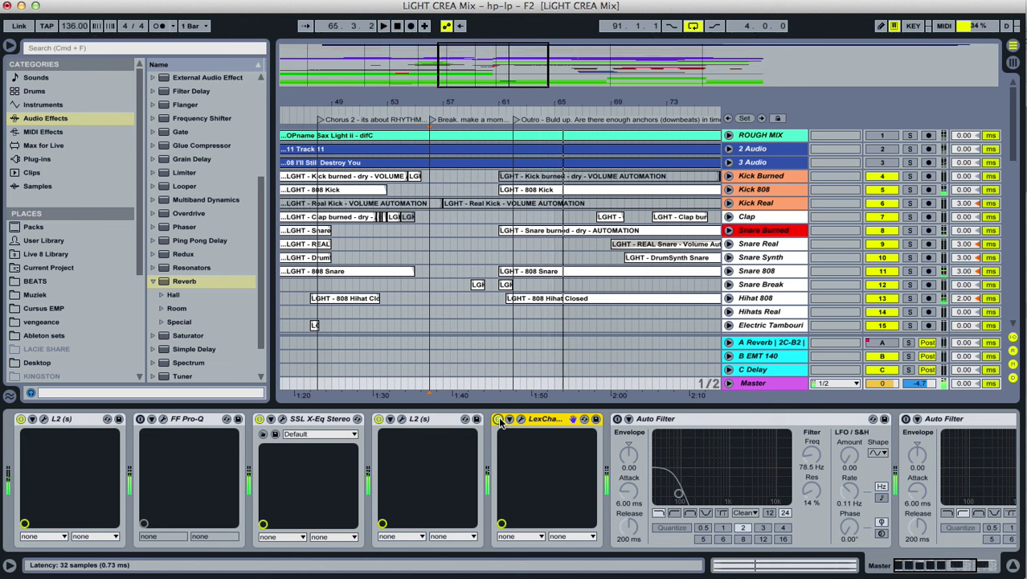
{"action": "left_click", "coordinate": [499, 420]}
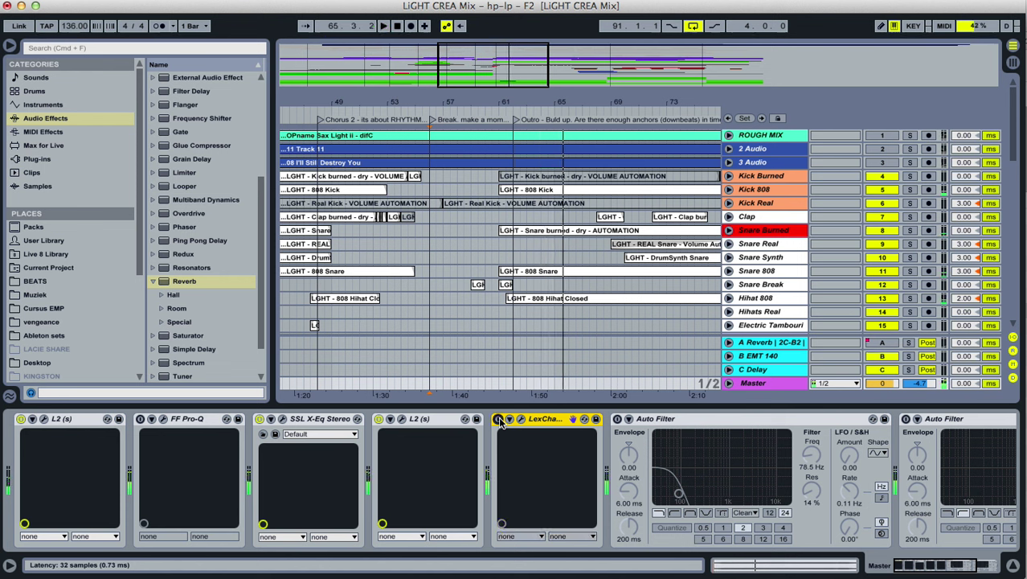
Play the song from bar 62 in the Outro, switch the Master's LexChamber on during playback, stop, and switch it off again.
{"action": "left_click", "coordinate": [515, 244]}
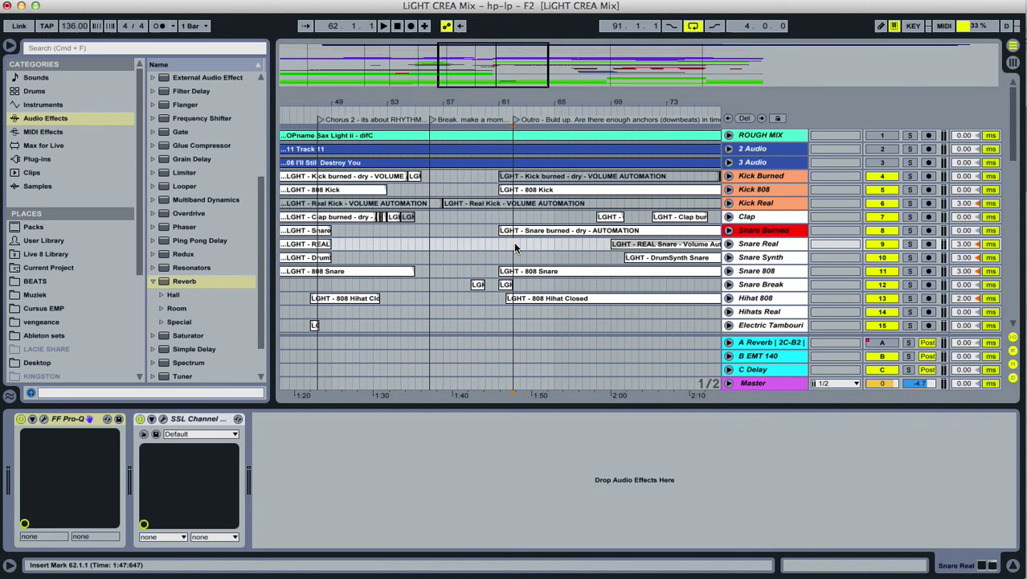
{"action": "left_click", "coordinate": [718, 379]}
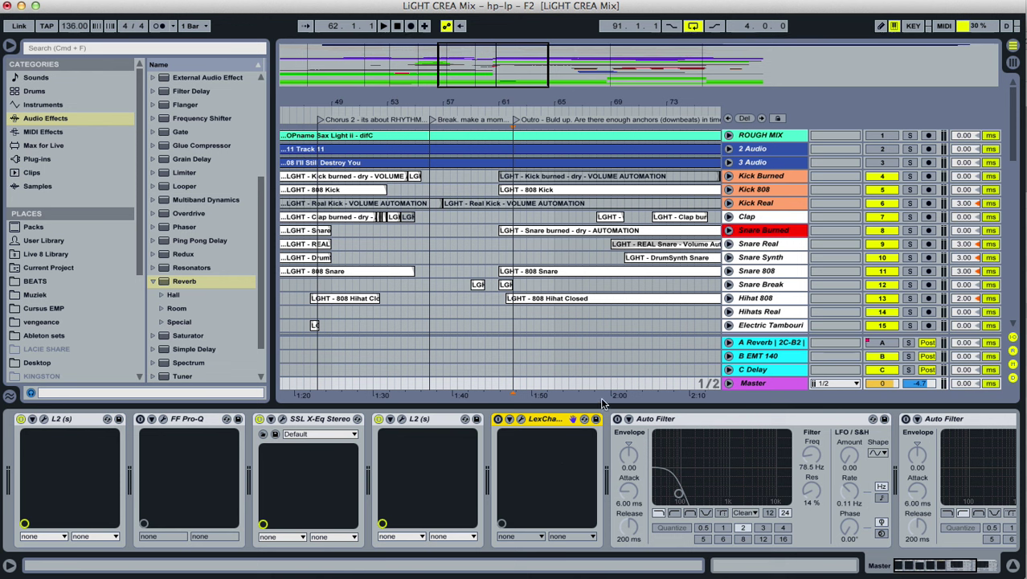
{"action": "key", "text": "space"}
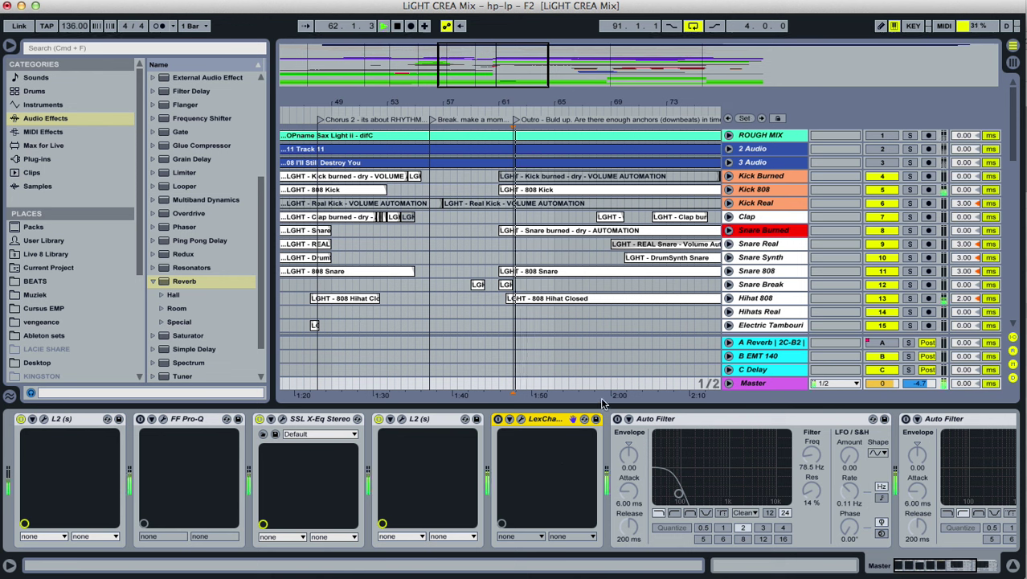
{"action": "left_click", "coordinate": [499, 419]}
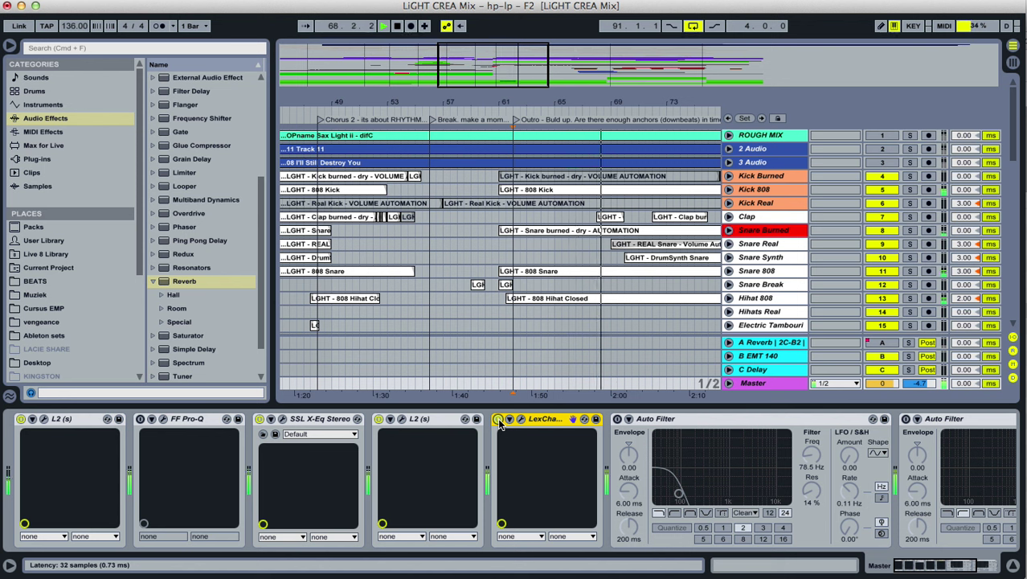
{"action": "left_click", "coordinate": [498, 420]}
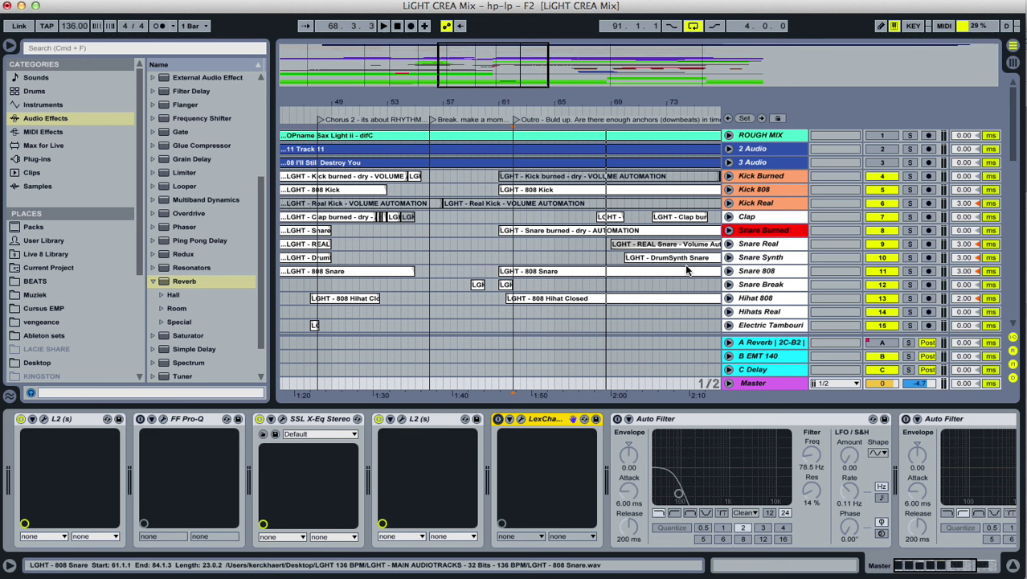
Select the 3 Audio track and the 11 Track 11 clip on the 2 Audio track.
{"action": "left_click", "coordinate": [748, 163]}
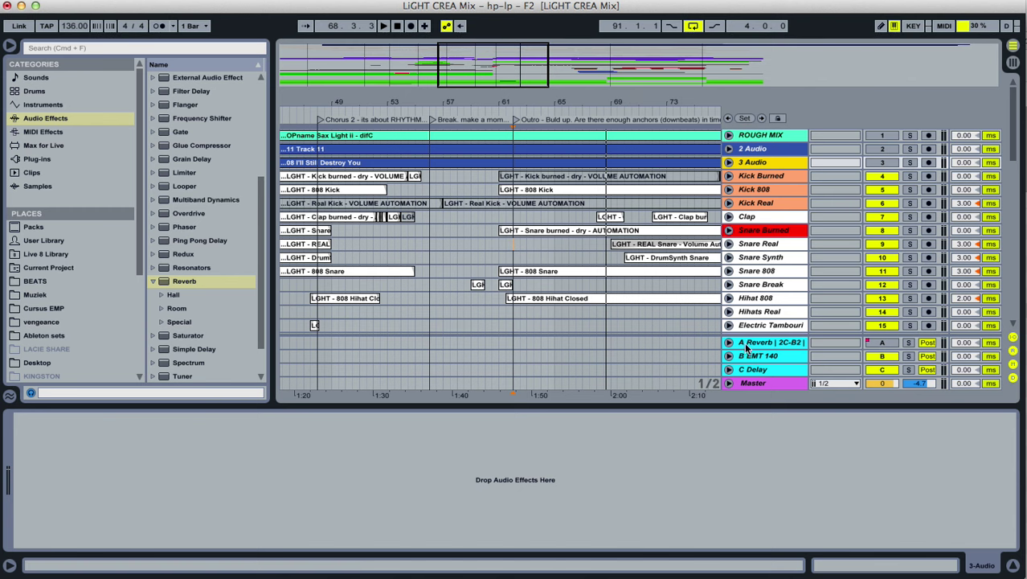
{"action": "left_click", "coordinate": [750, 164]}
{"action": "left_click_drag", "start_coordinate": [653, 103], "coordinate": [652, 84]}
{"action": "key", "text": "minus"}
{"action": "key", "text": "minus"}
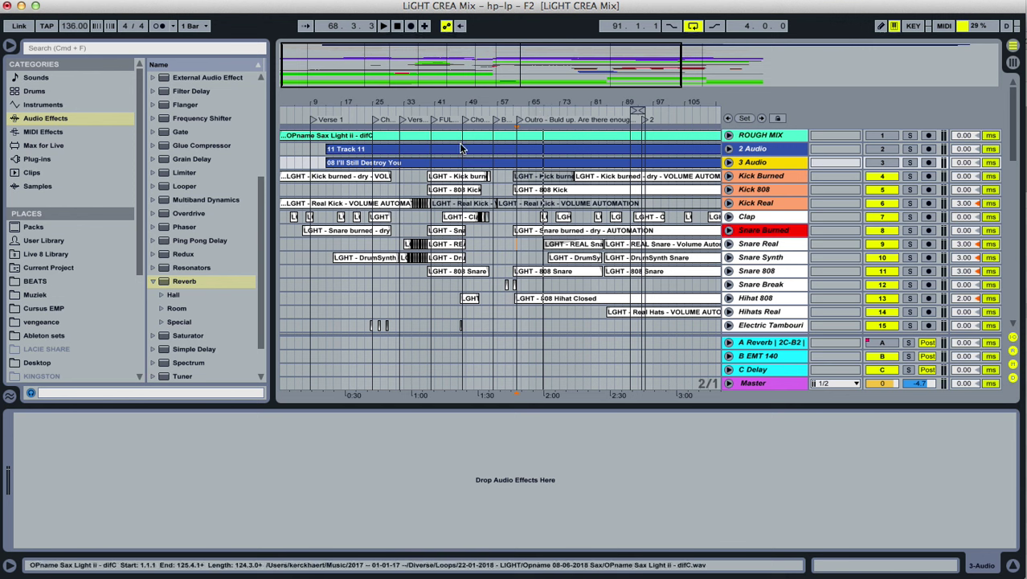
{"action": "left_click", "coordinate": [398, 149]}
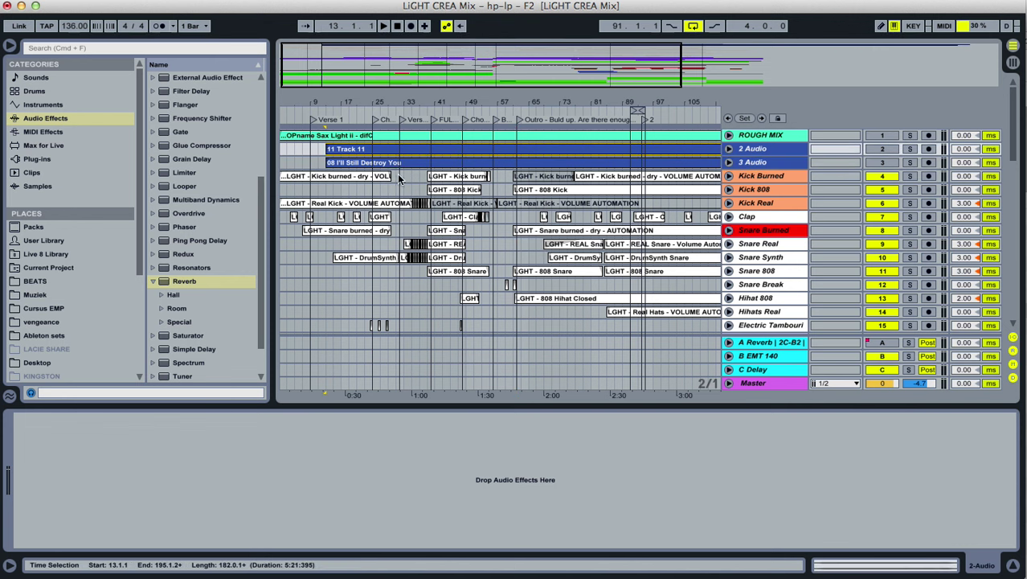
Show the Master track's devices, toggle the 78.5 Hz Auto Filter on and off, and briefly play from bar 13.
{"action": "left_click", "coordinate": [751, 384]}
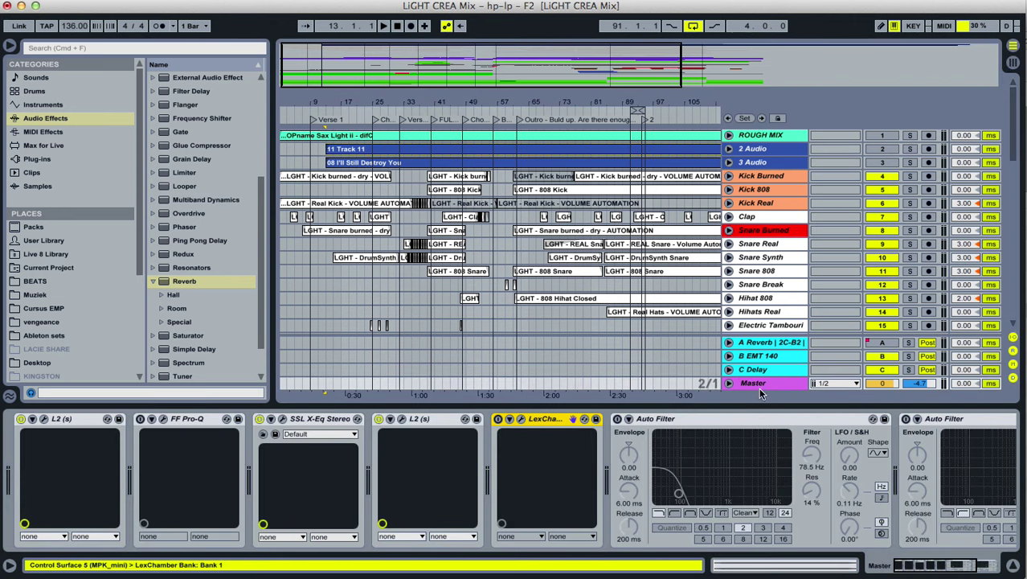
{"action": "left_click", "coordinate": [659, 419]}
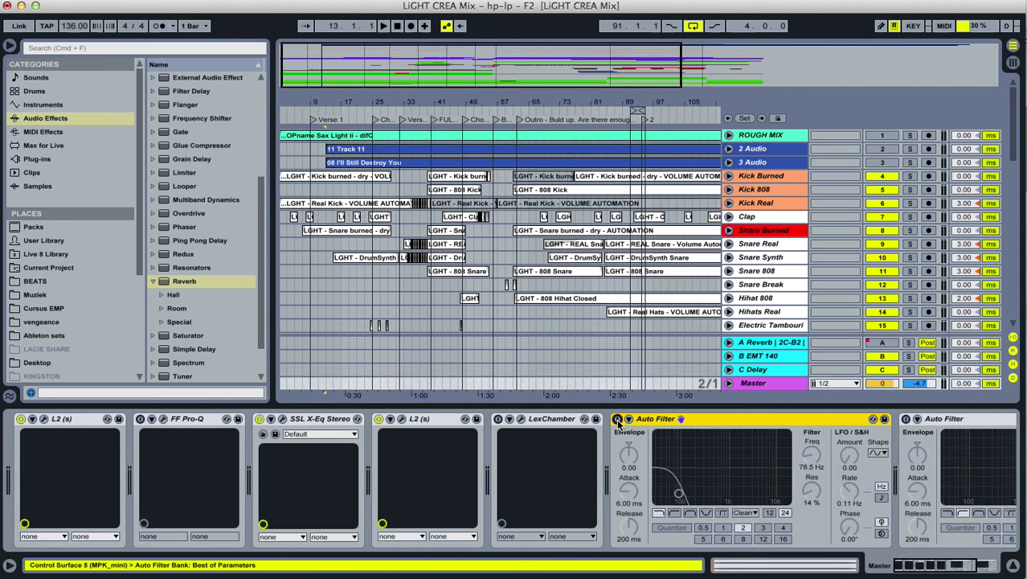
{"action": "left_click", "coordinate": [617, 419]}
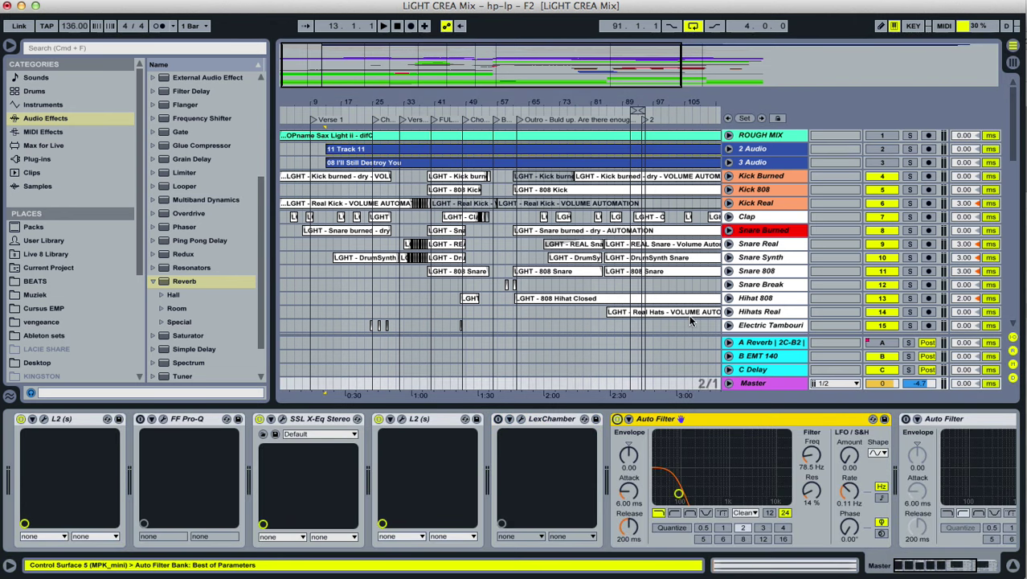
{"action": "left_click", "coordinate": [617, 419]}
{"action": "key", "text": "space"}
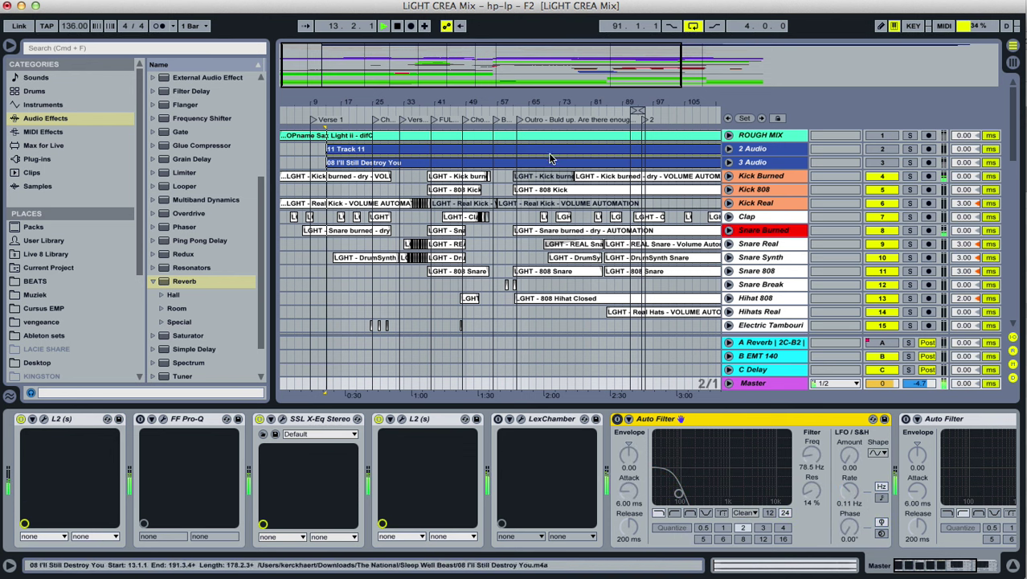
{"action": "key", "text": "space"}
Play from the Outro marker, switch on the Master's 78.5 Hz Auto Filter during playback, and restart playback from around bar 61.
{"action": "left_click", "coordinate": [520, 120]}
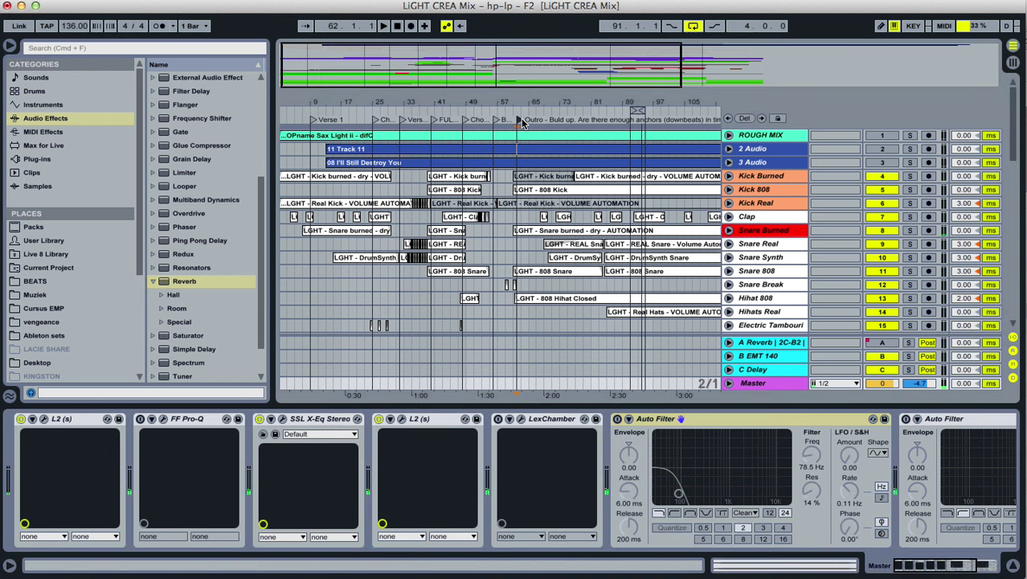
{"action": "key", "text": "space"}
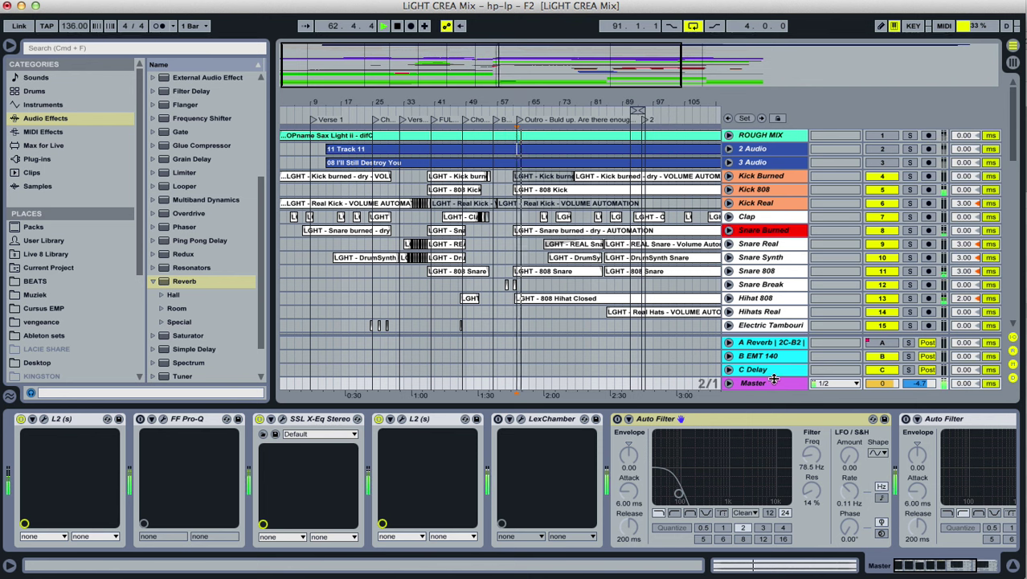
{"action": "left_click", "coordinate": [618, 419]}
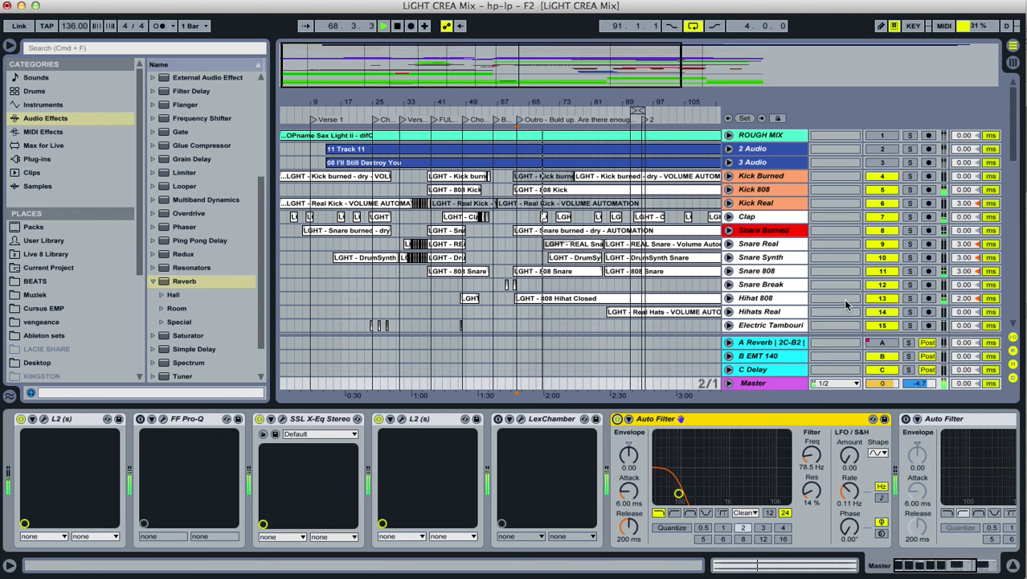
{"action": "left_click", "coordinate": [529, 305]}
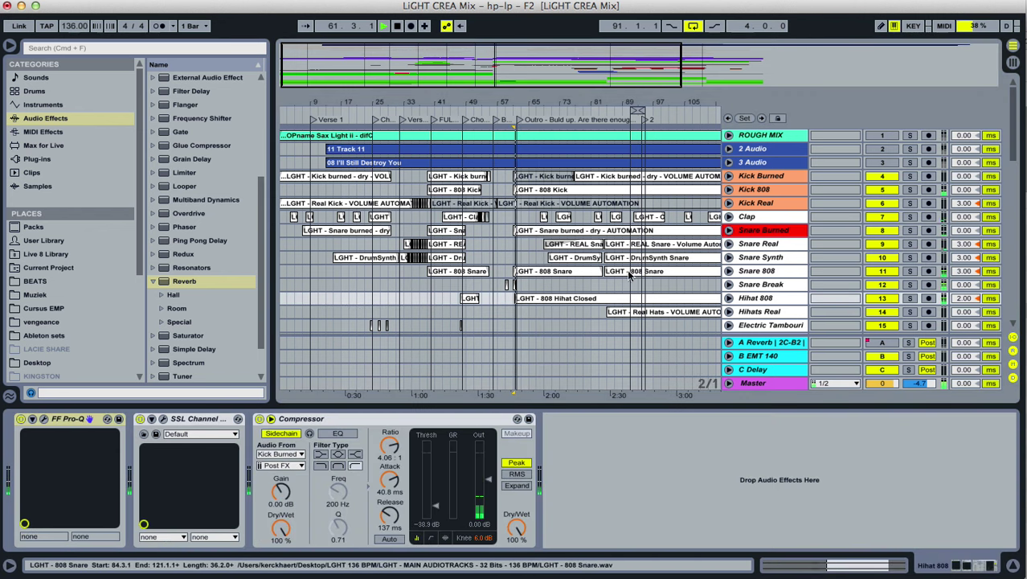
Solo and unfold the 3 Audio track during playback, jump to the FULL!!! section, and unsolo the track to compare it with the mix.
{"action": "left_click", "coordinate": [760, 164]}
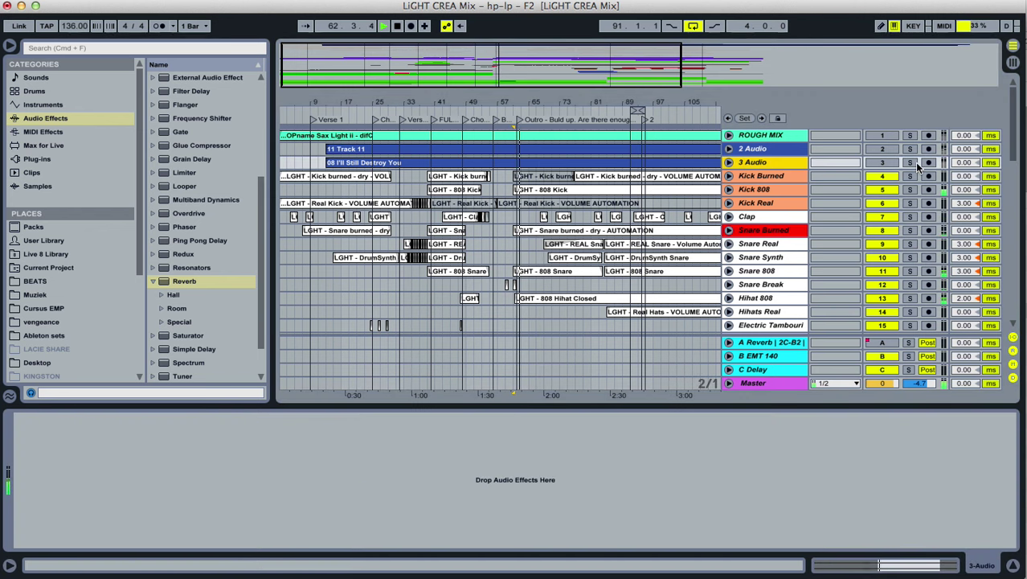
{"action": "left_click", "coordinate": [911, 162]}
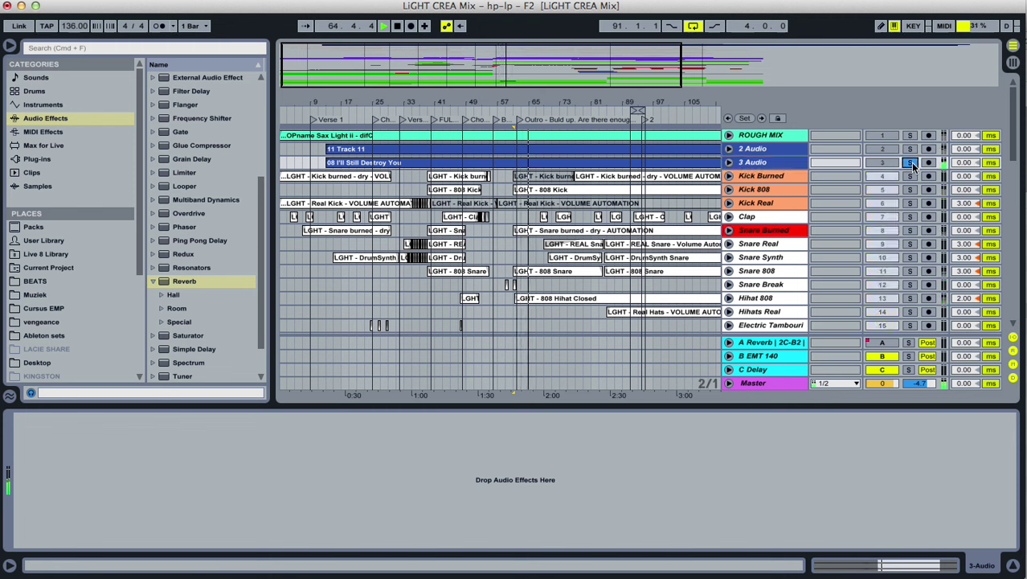
{"action": "left_click", "coordinate": [729, 163]}
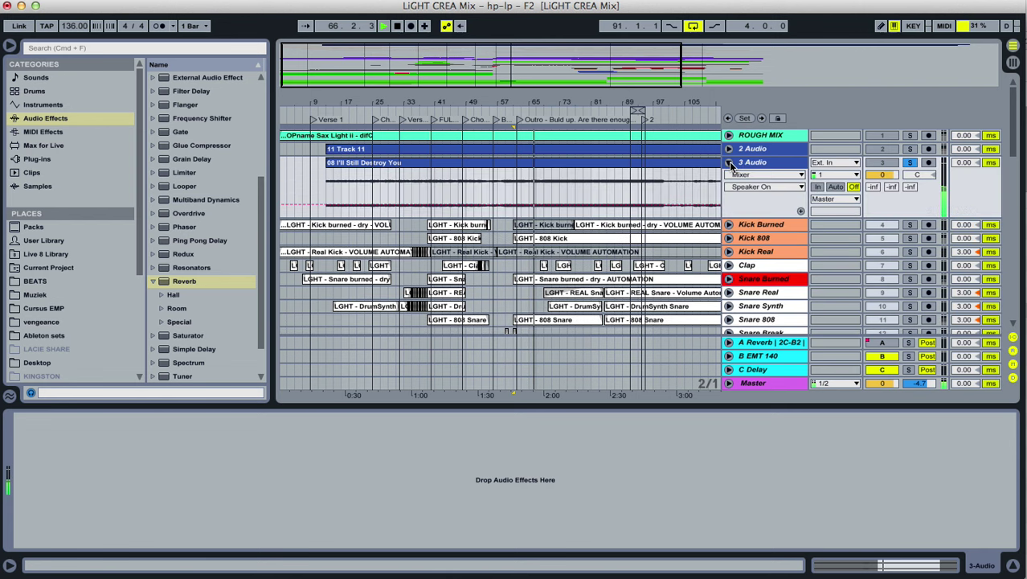
{"action": "left_click", "coordinate": [448, 113]}
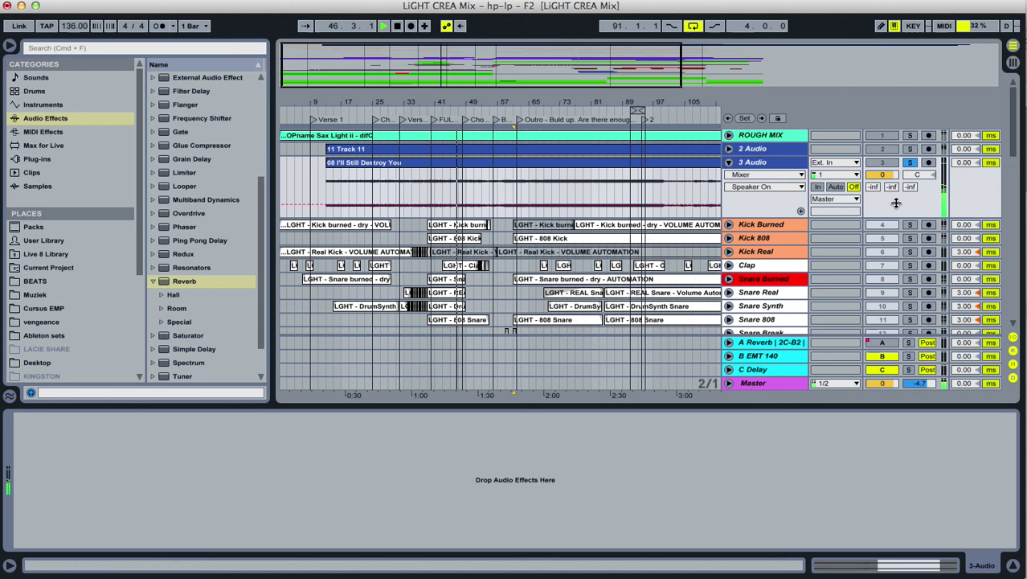
{"action": "left_click", "coordinate": [911, 163]}
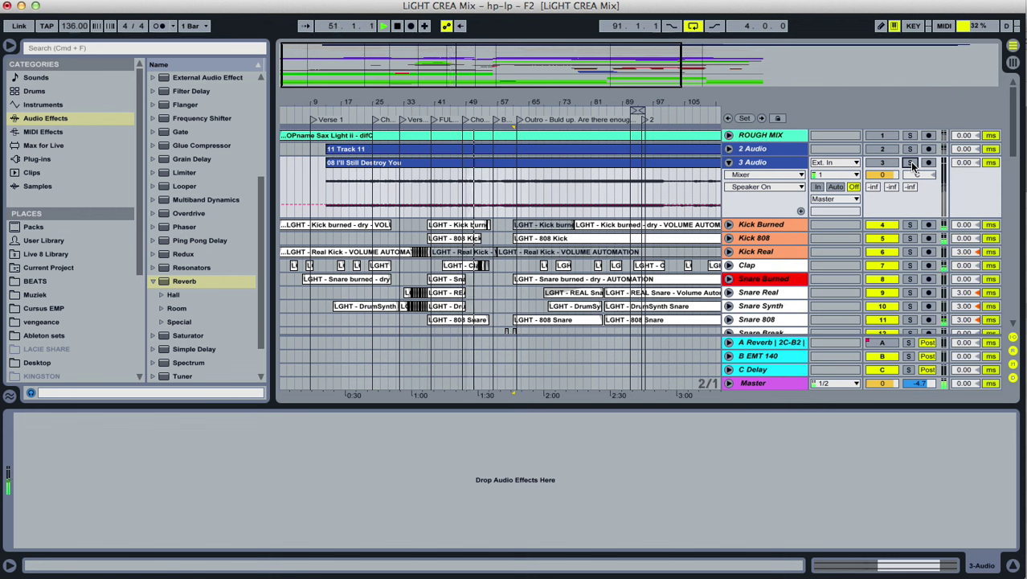
Stop playback, switch off the Master's 78.5 Hz Auto Filter, and switch on its 6.58 kHz Auto Filter.
{"action": "left_click", "coordinate": [777, 163]}
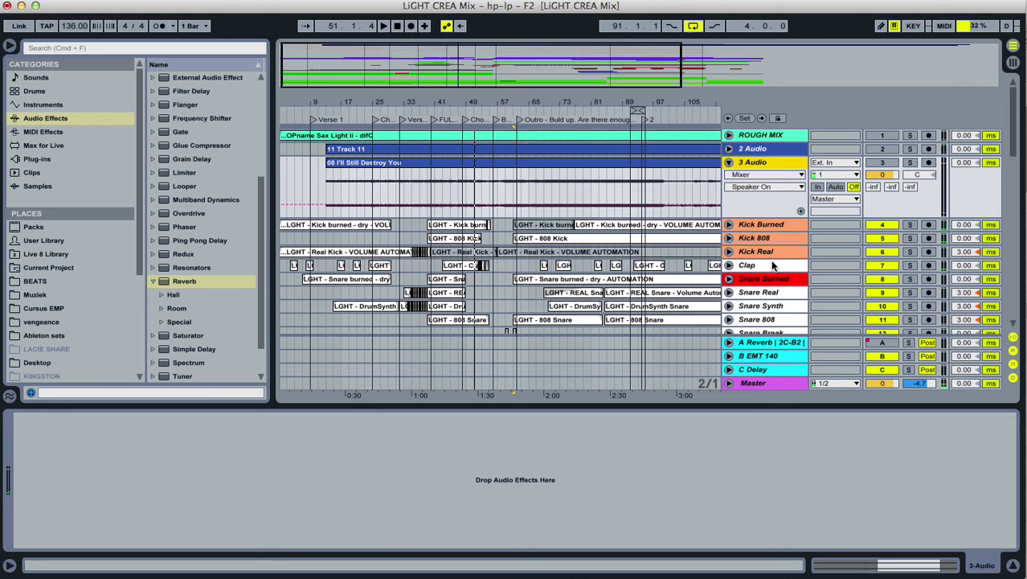
{"action": "left_click", "coordinate": [767, 385]}
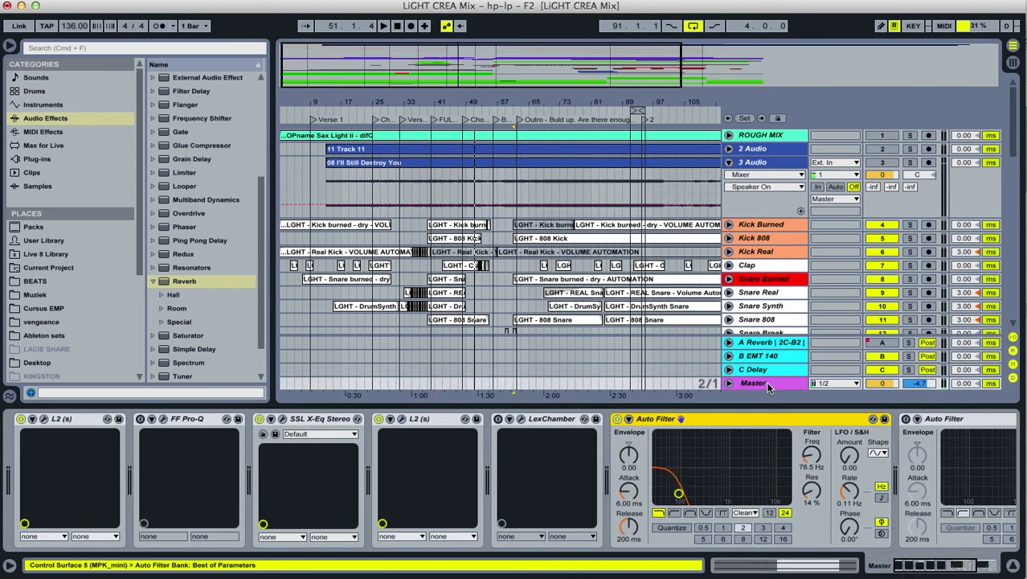
{"action": "left_click", "coordinate": [617, 419]}
{"action": "left_click", "coordinate": [907, 566]}
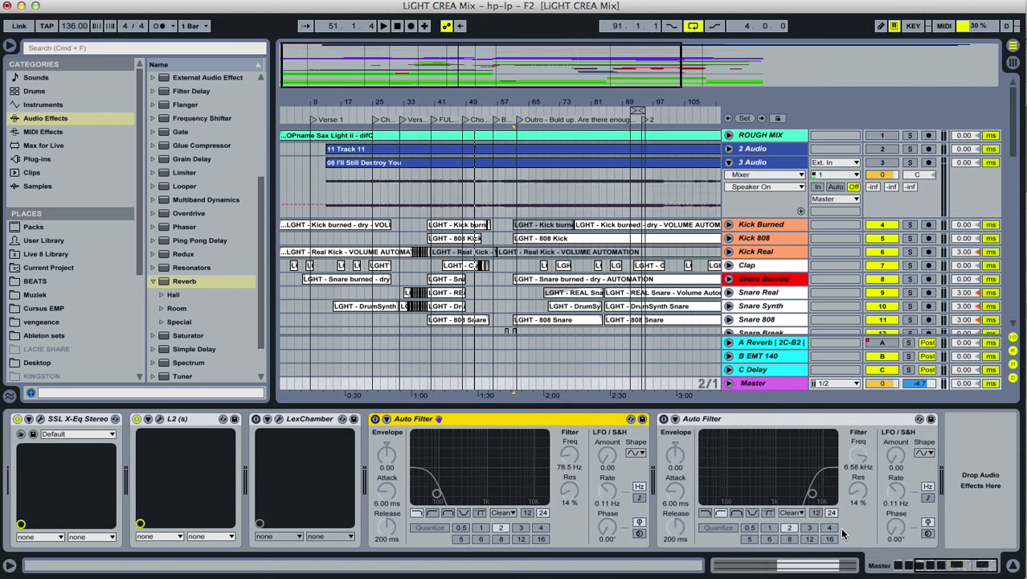
{"action": "left_click", "coordinate": [663, 419]}
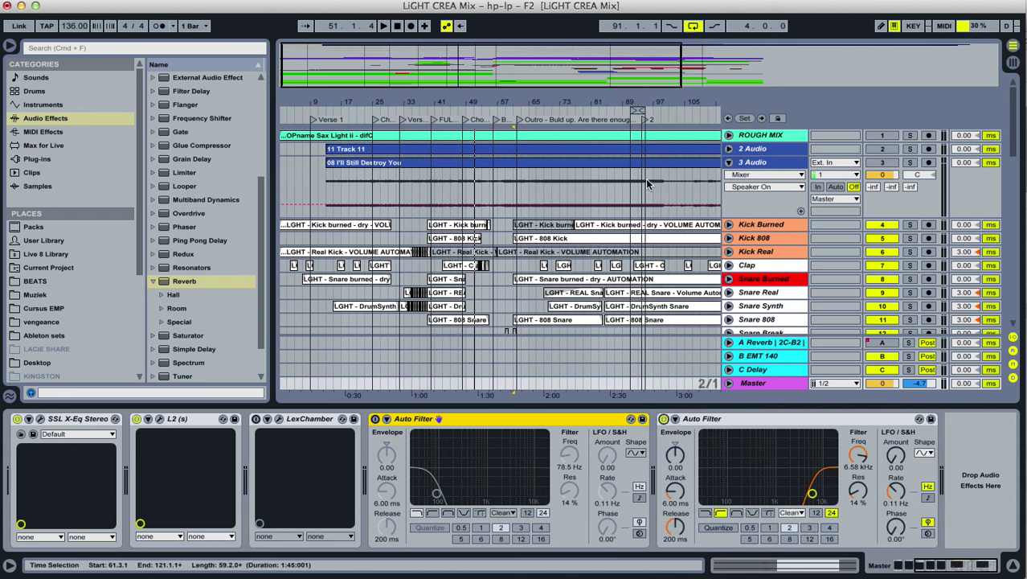
Compare the Outro with the soloed 3 Audio track, set that track's volume to 2.4, and stop with the 6.58 kHz Auto Filter switched off.
{"action": "left_click", "coordinate": [513, 119]}
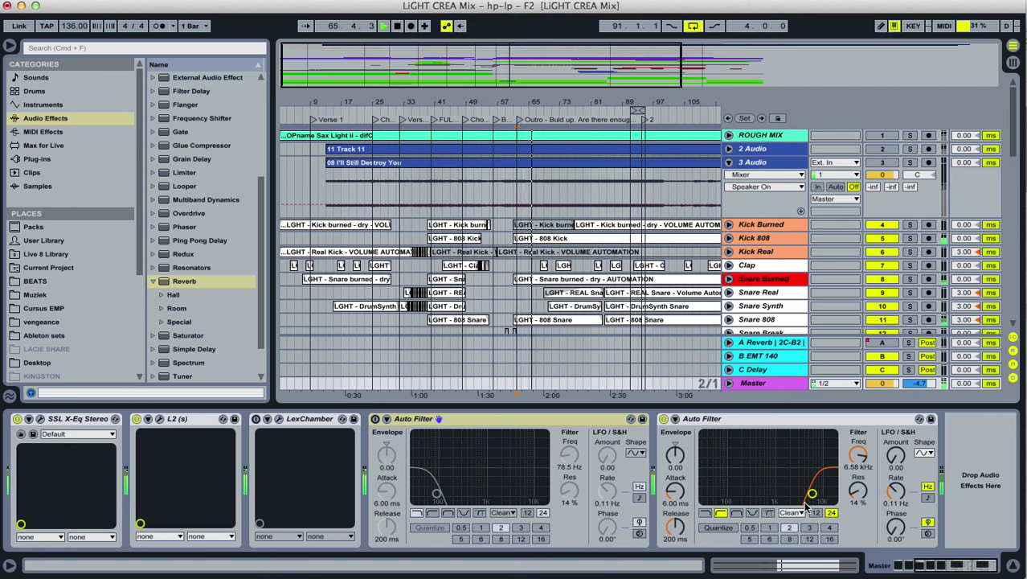
{"action": "left_click", "coordinate": [911, 163]}
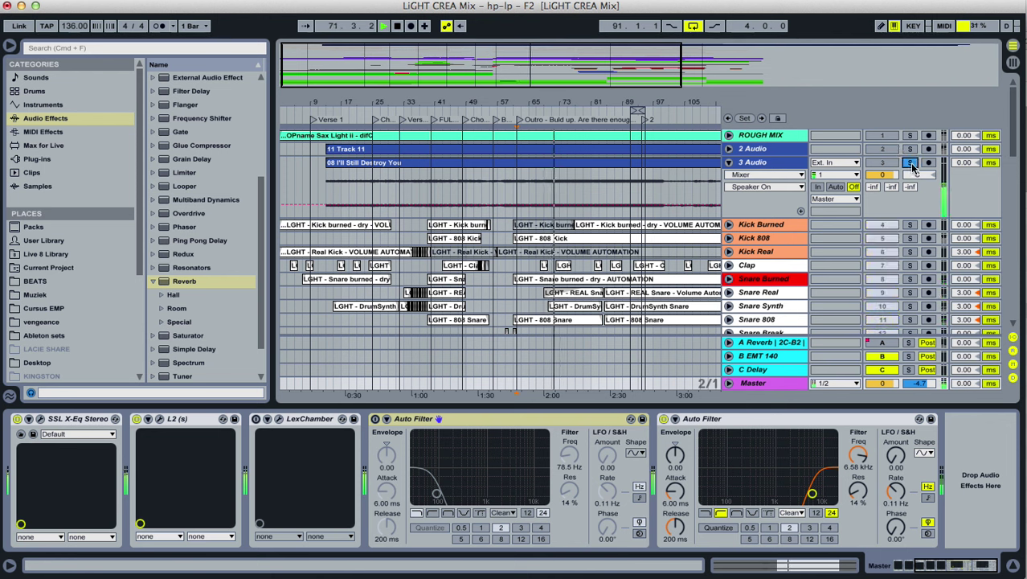
{"action": "left_click_drag", "start_coordinate": [882, 174], "coordinate": [883, 165]}
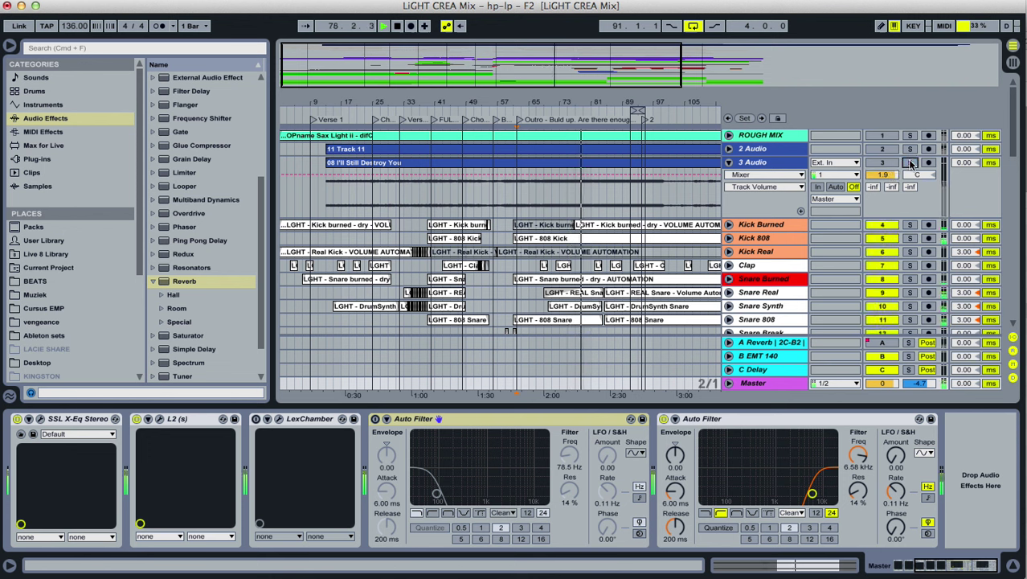
{"action": "left_click", "coordinate": [911, 163]}
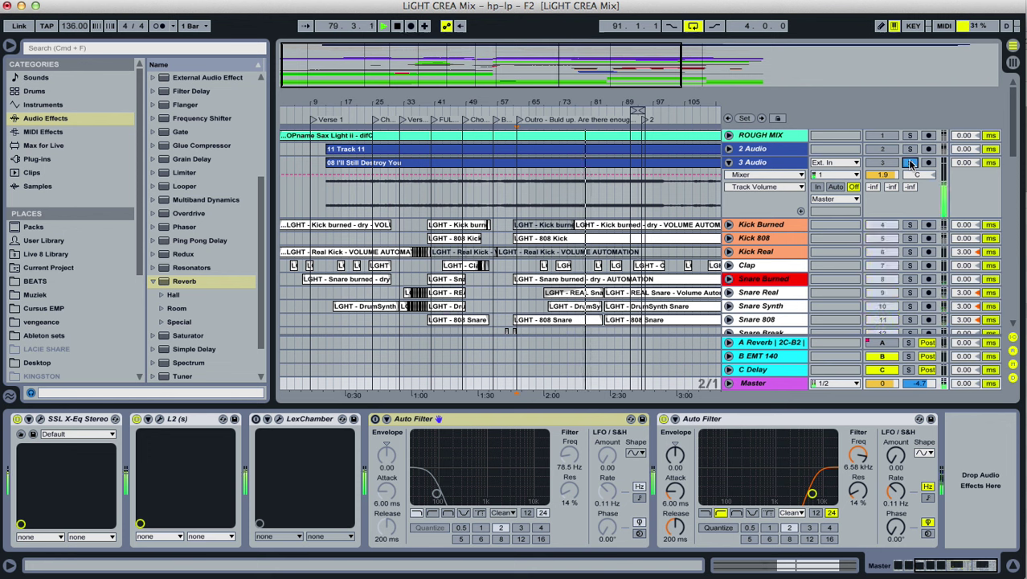
{"action": "left_click_drag", "start_coordinate": [883, 175], "coordinate": [883, 166]}
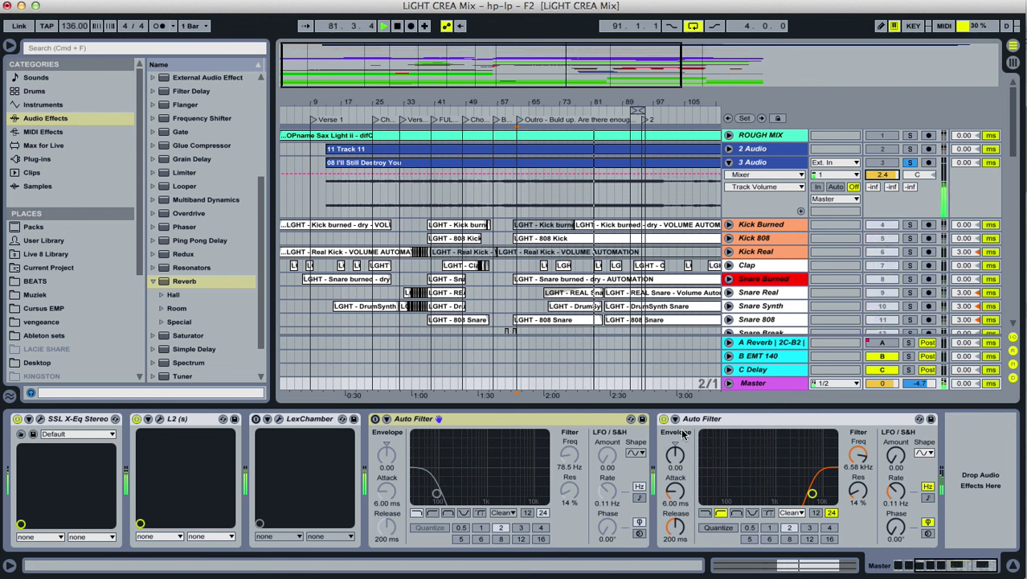
{"action": "key", "text": "space"}
{"action": "left_click", "coordinate": [664, 420]}
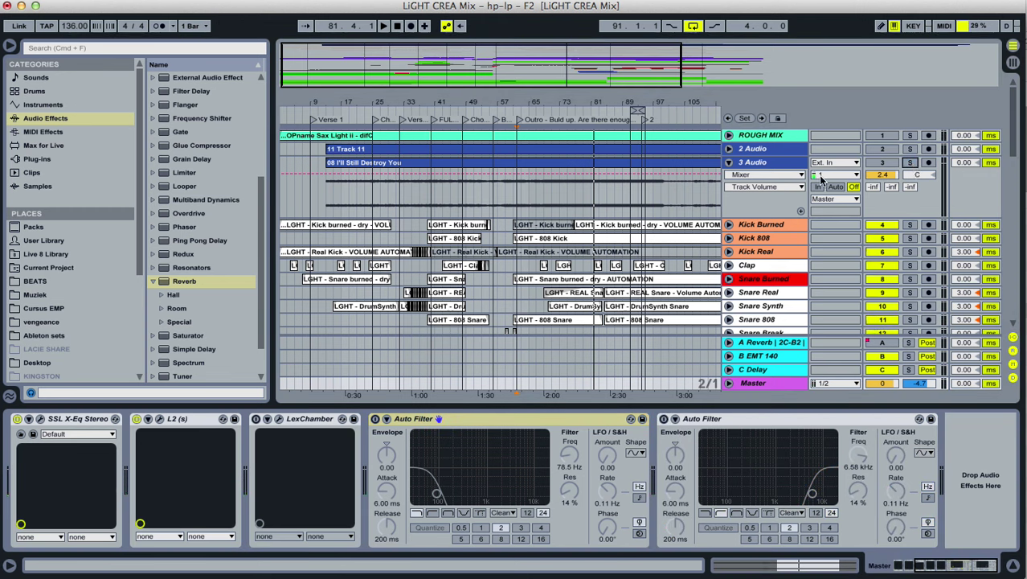
Set the 2 Audio track's volume to 2.4 and fold the 2 Audio and 3 Audio tracks.
{"action": "left_click", "coordinate": [729, 150]}
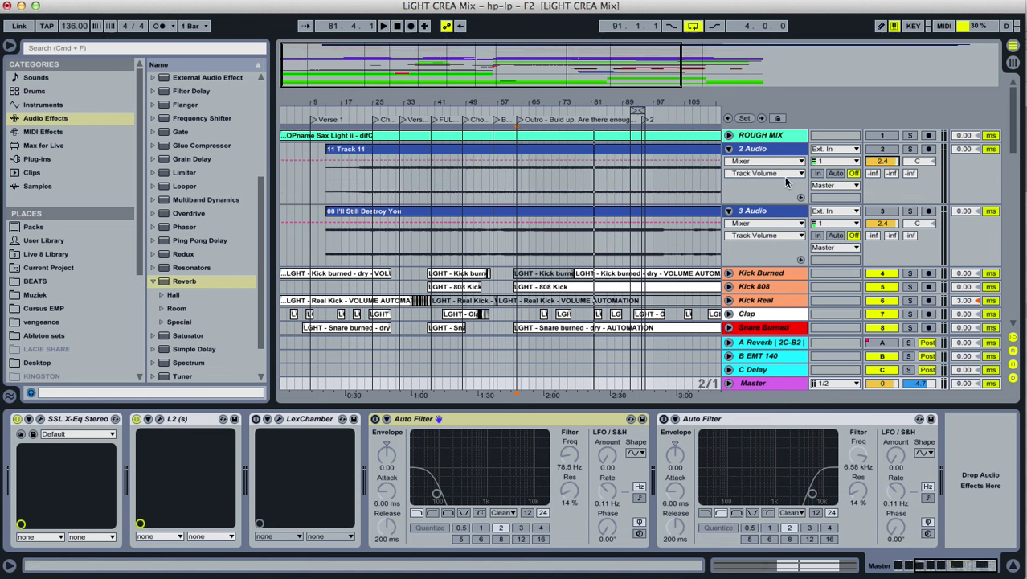
{"action": "left_click", "coordinate": [729, 211]}
{"action": "left_click", "coordinate": [729, 150]}
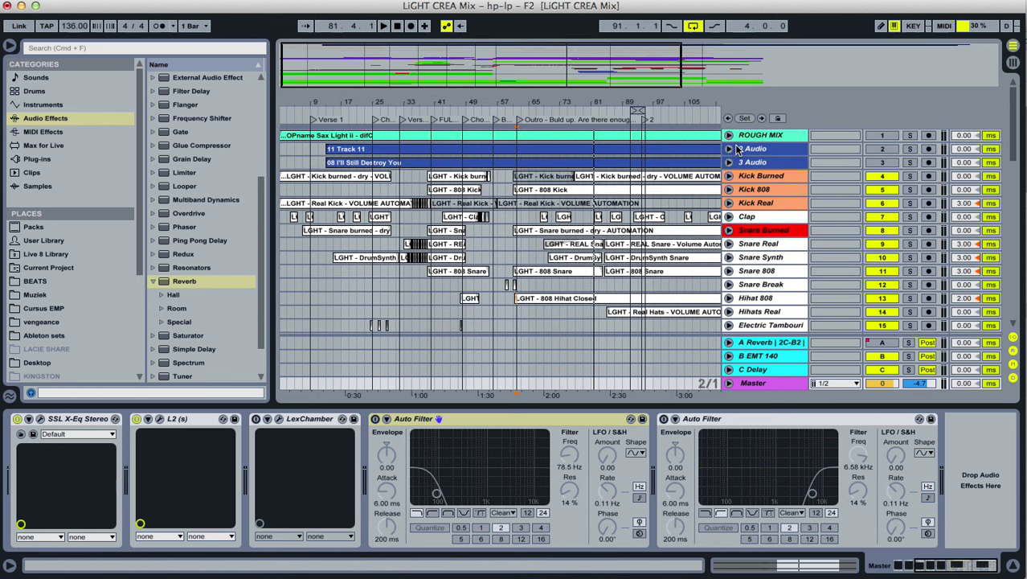
Switch on the Master's 78.5 Hz Auto Filter with the whole song in view.
{"action": "left_click_drag", "start_coordinate": [707, 109], "coordinate": [513, 98]}
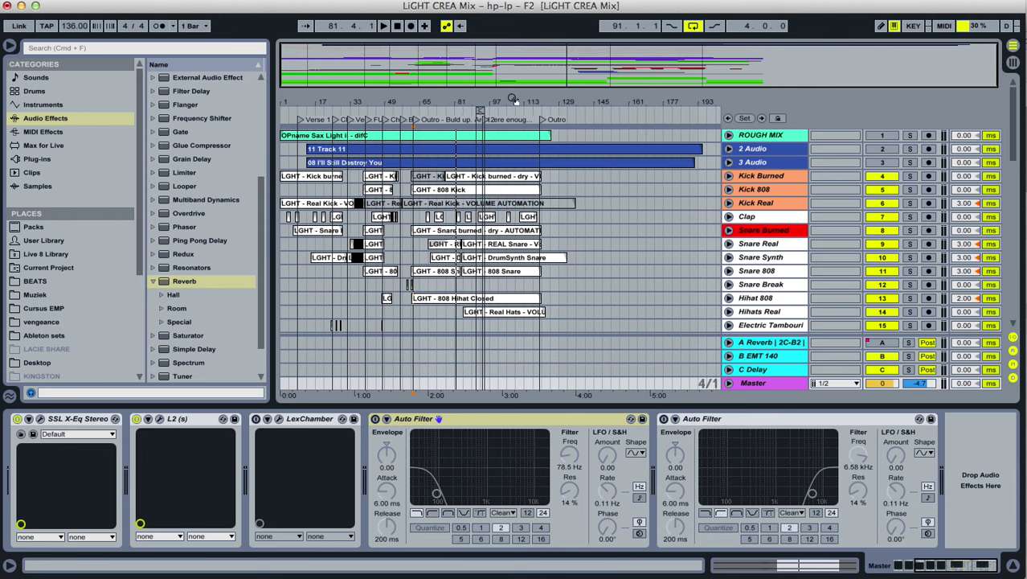
{"action": "left_click", "coordinate": [378, 419]}
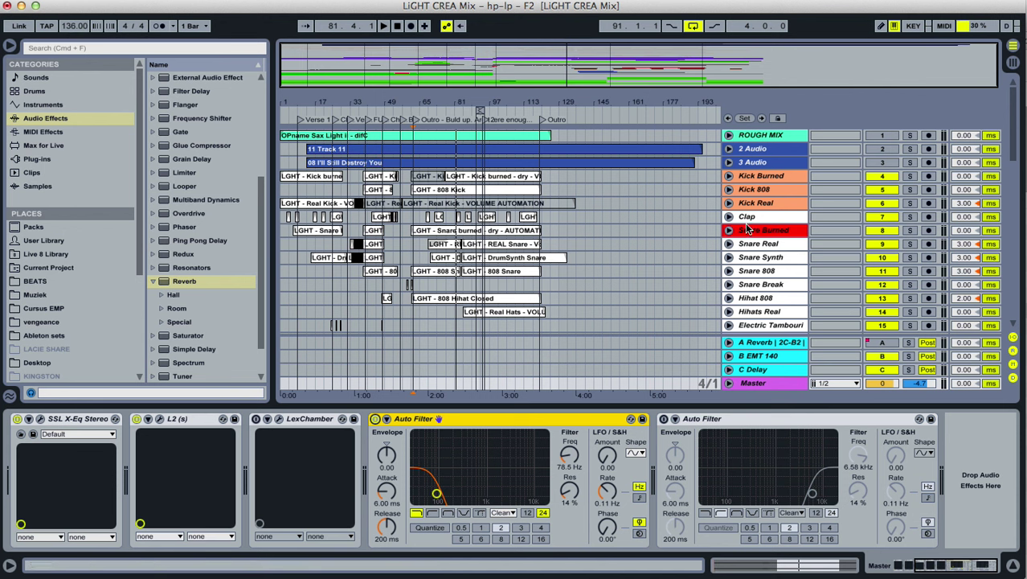
Switch off the Master's 78.5 Hz Auto Filter, and toggle its 6.58 kHz Auto Filter on and off again.
{"action": "left_click", "coordinate": [374, 419]}
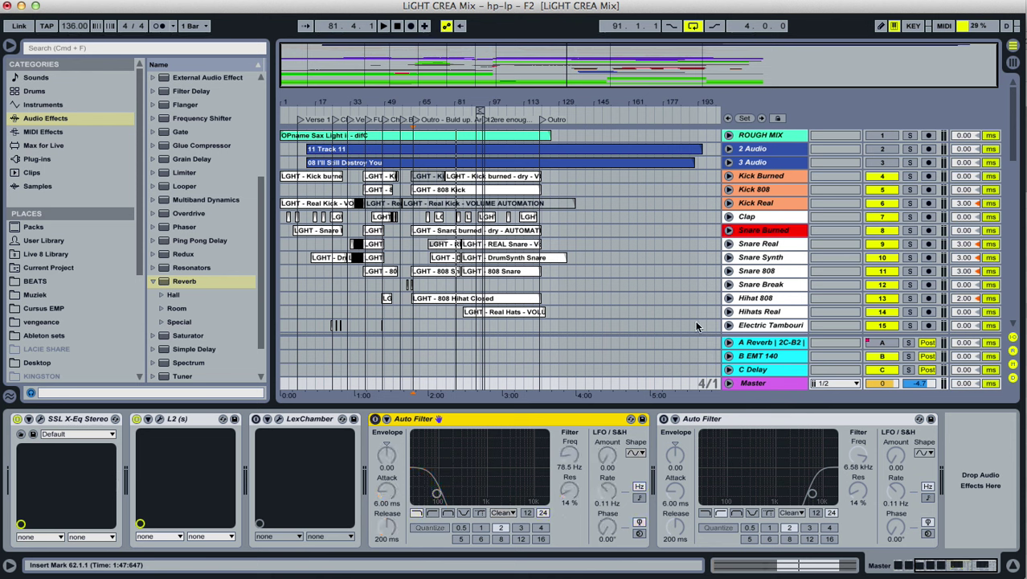
{"action": "left_click", "coordinate": [654, 160]}
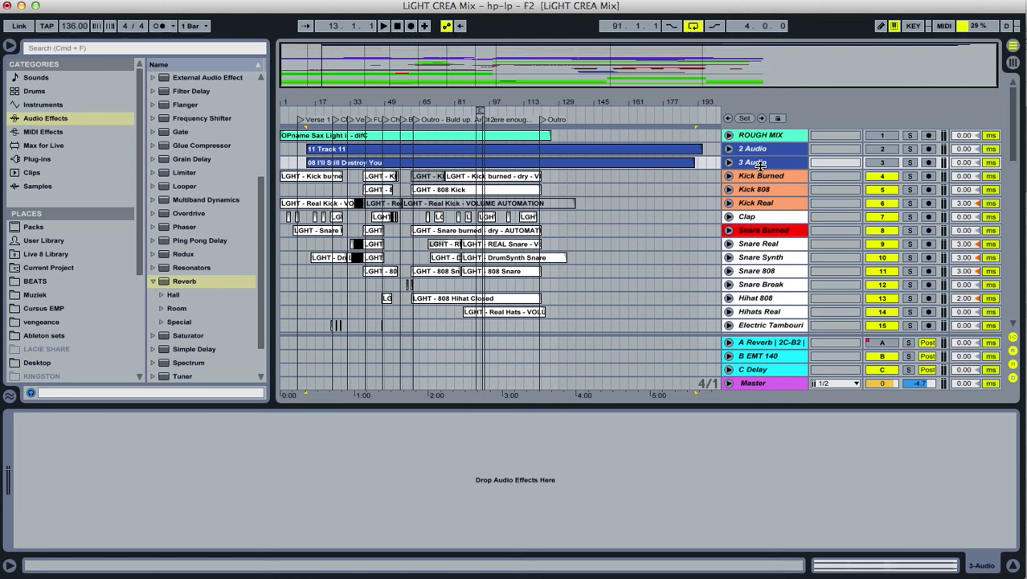
{"action": "left_click", "coordinate": [766, 385]}
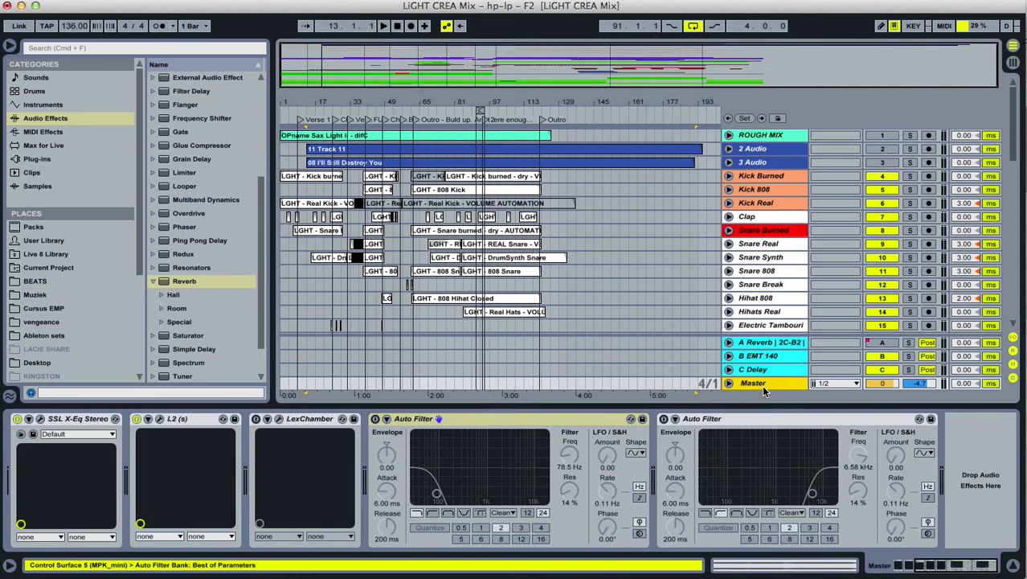
{"action": "left_click", "coordinate": [664, 419]}
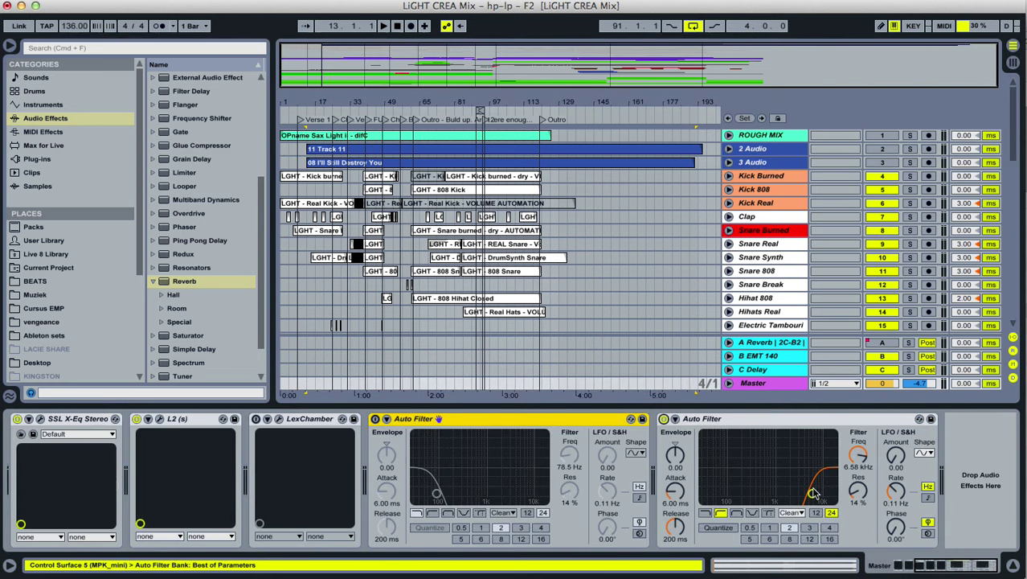
{"action": "left_click", "coordinate": [664, 418]}
Look at the SSL X-Eq Stereo plug-in window in the Master's effect chain and close it.
{"action": "left_click_drag", "start_coordinate": [933, 564], "coordinate": [878, 566]}
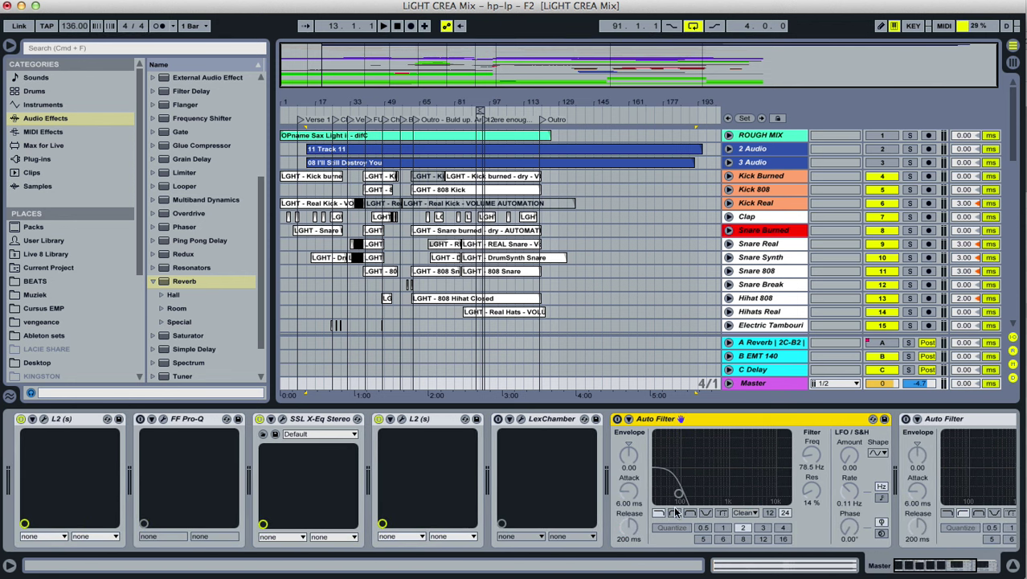
{"action": "left_click", "coordinate": [282, 419]}
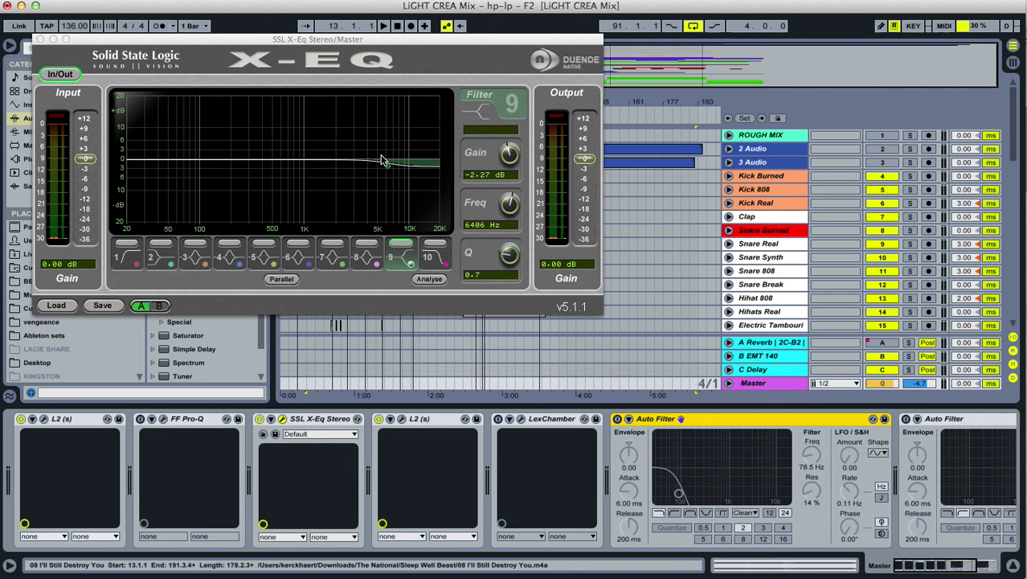
{"action": "left_click", "coordinate": [42, 38]}
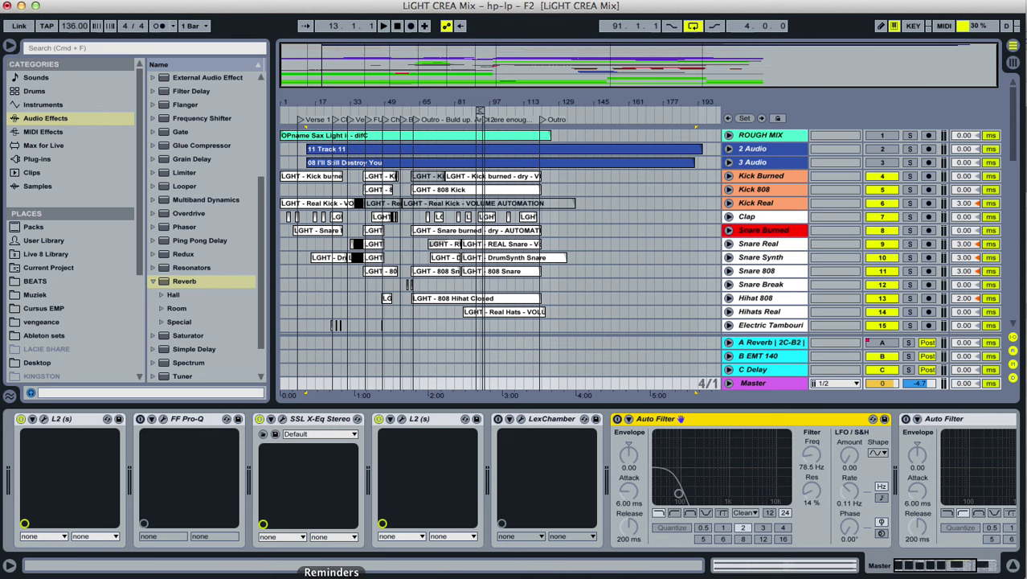
Switch to the Mixing part 2 document in LibreOffice Writer and add the bullet "Importing all your instrument tracks as Audio" above "Naming".
{"action": "left_click", "coordinate": [149, 574]}
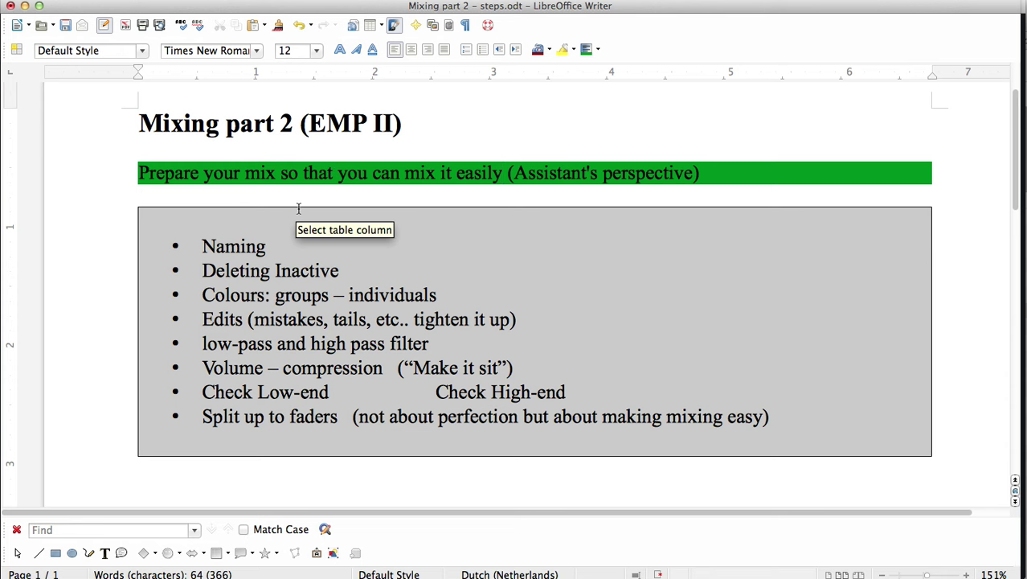
{"action": "left_click", "coordinate": [203, 245]}
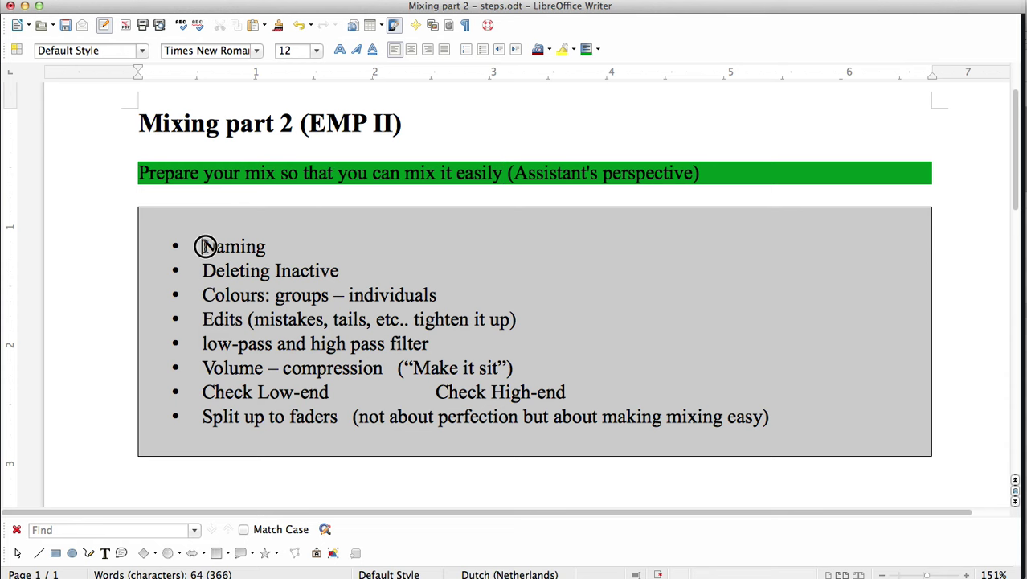
{"action": "key", "text": "Return"}
{"action": "key", "text": "Up"}
{"action": "type", "text": "Importing"}
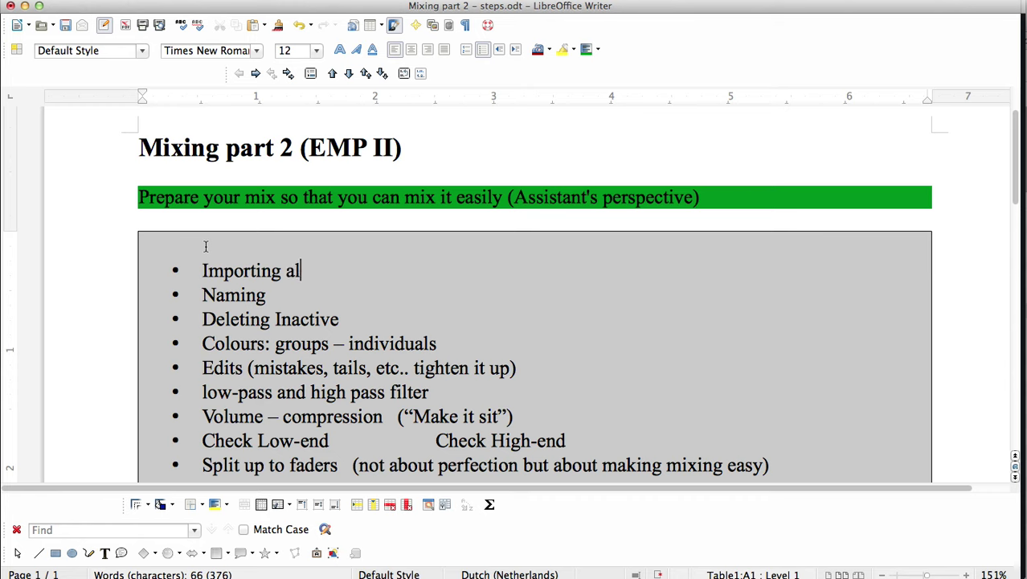
{"action": "type", "text": " all your instrument"}
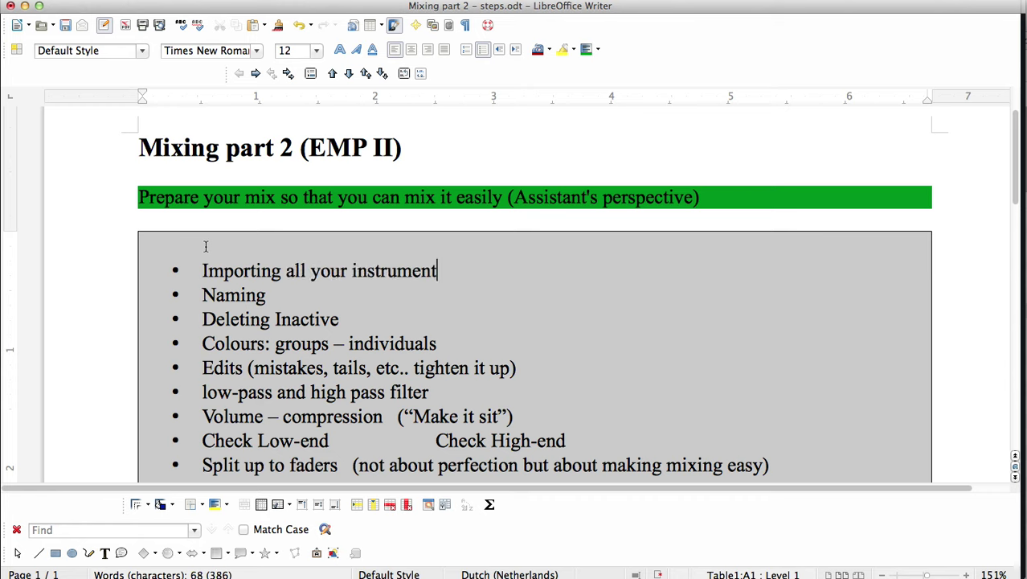
{"action": "type", "text": " tracks as Audio"}
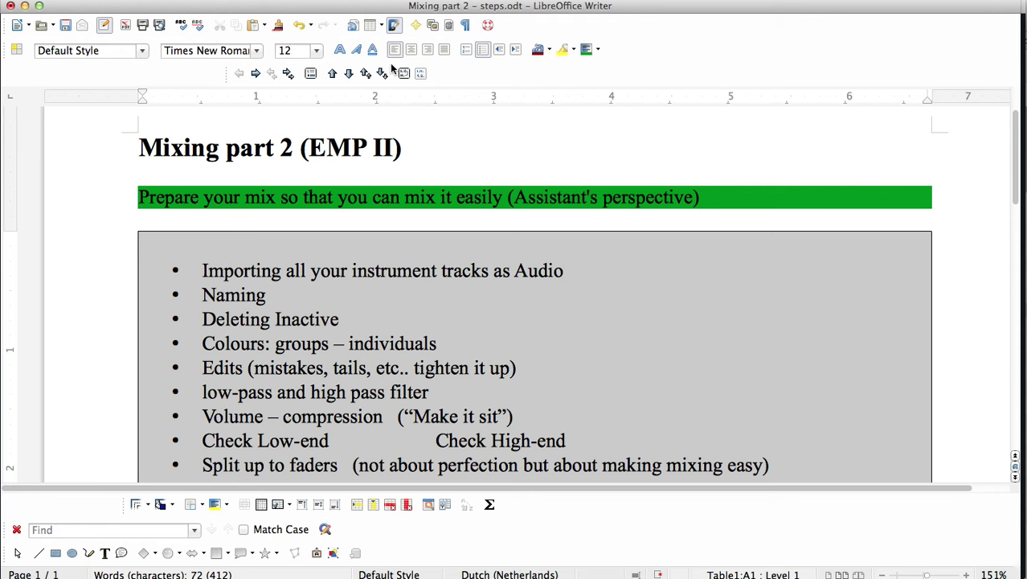
Extend the "Deleting Inactive" bullet in the Writer checklist to read "Deleting Inactive Parts".
{"action": "scroll", "coordinate": [426, 173], "scroll_direction": "down", "scroll_amount": 2}
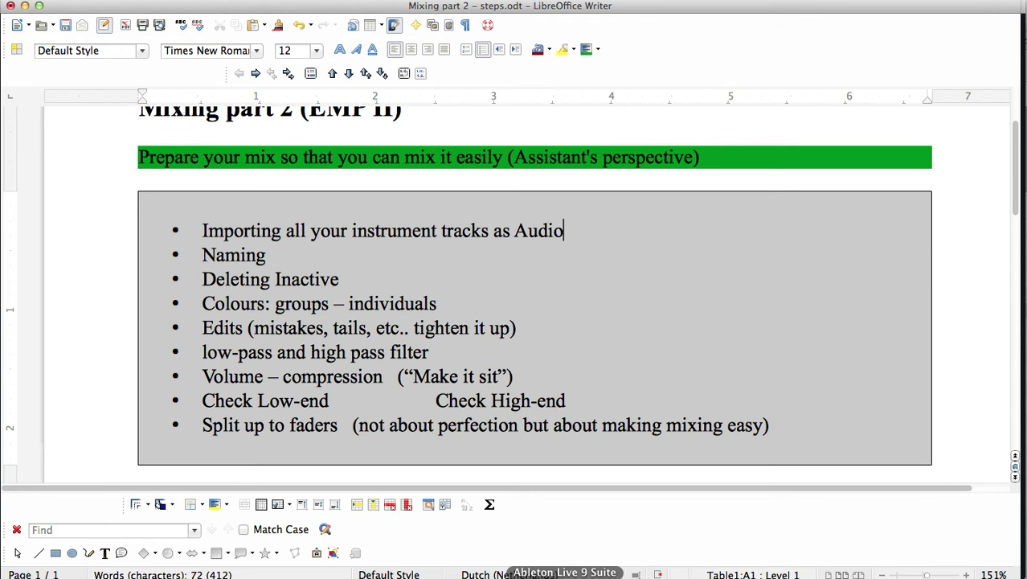
{"action": "left_click", "coordinate": [565, 576]}
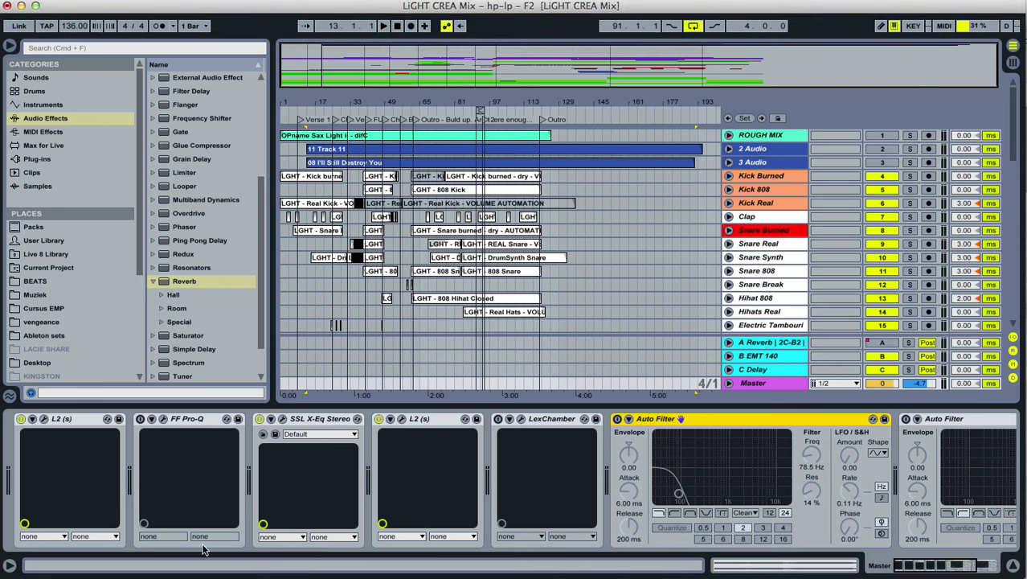
{"action": "left_click", "coordinate": [204, 572]}
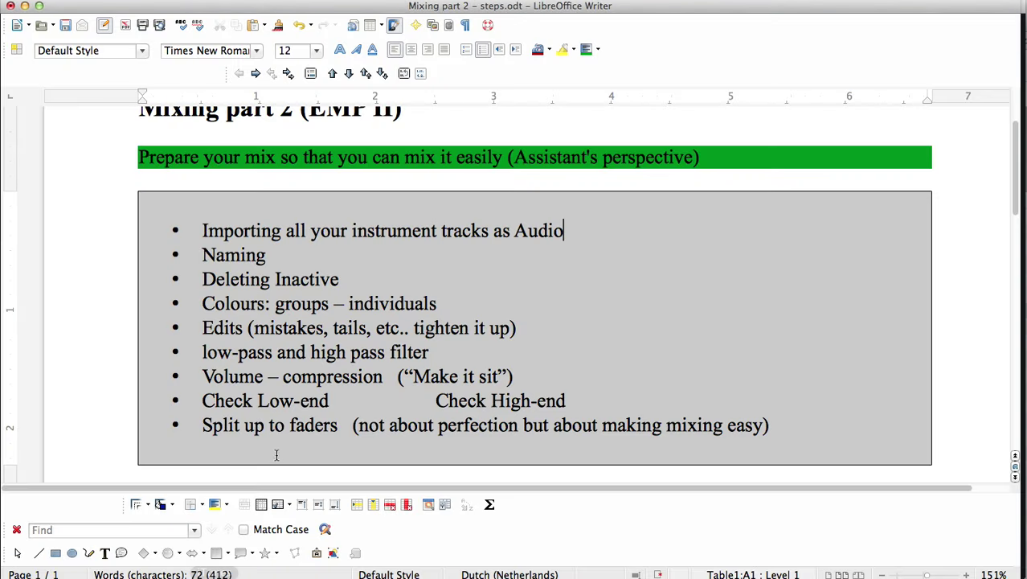
{"action": "left_click", "coordinate": [349, 277]}
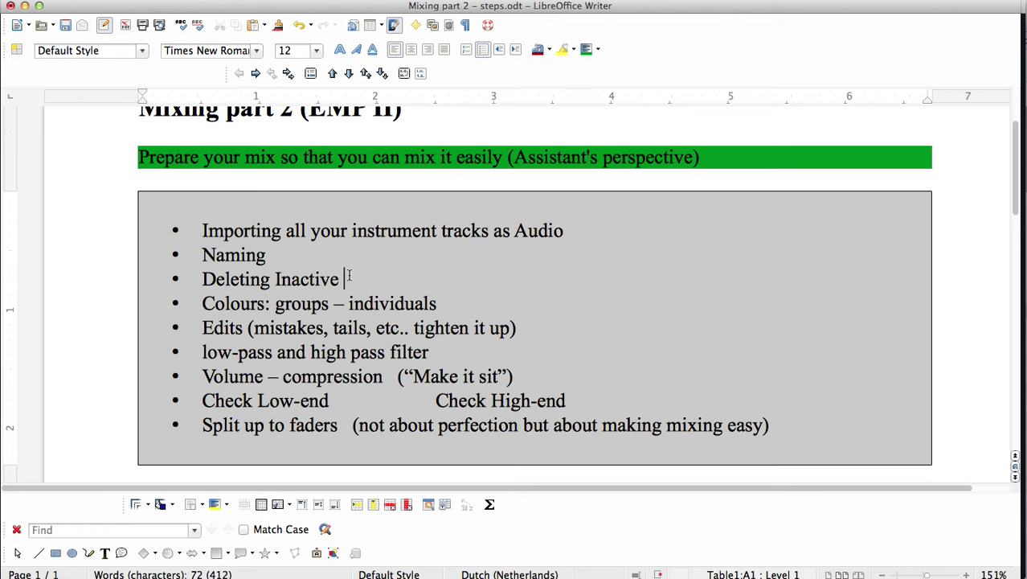
{"action": "type", "text": "Parts"}
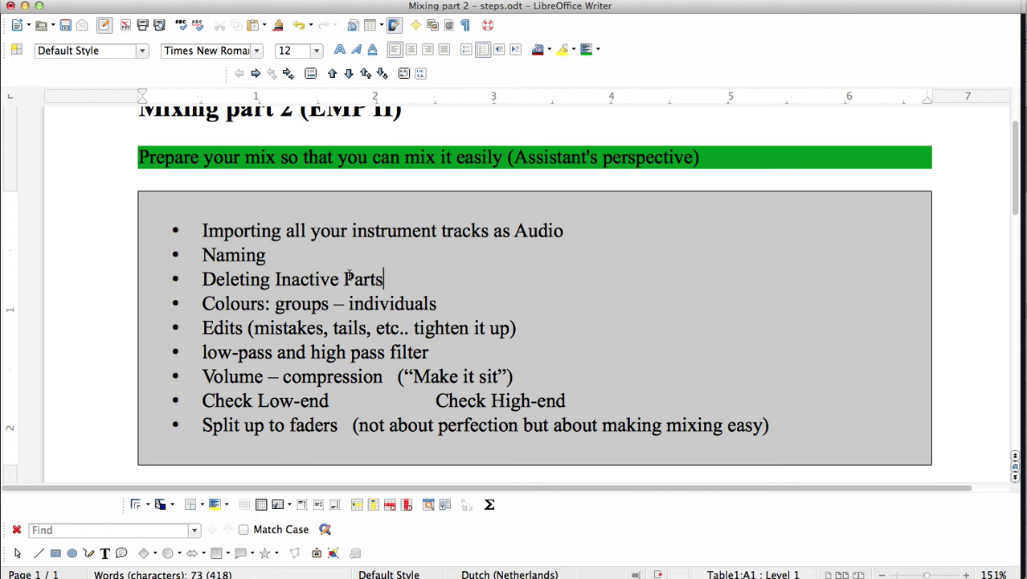
Switch to Ableton Live, examine the gaps between clips in the unfolded Kick Burned track, and fold it again.
{"action": "left_click", "coordinate": [588, 576]}
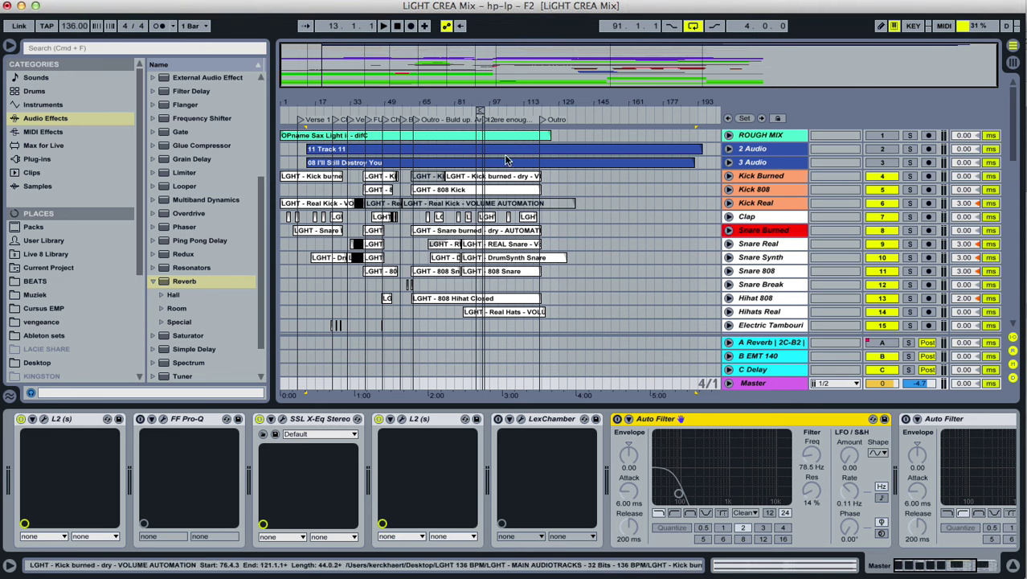
{"action": "left_click", "coordinate": [730, 177]}
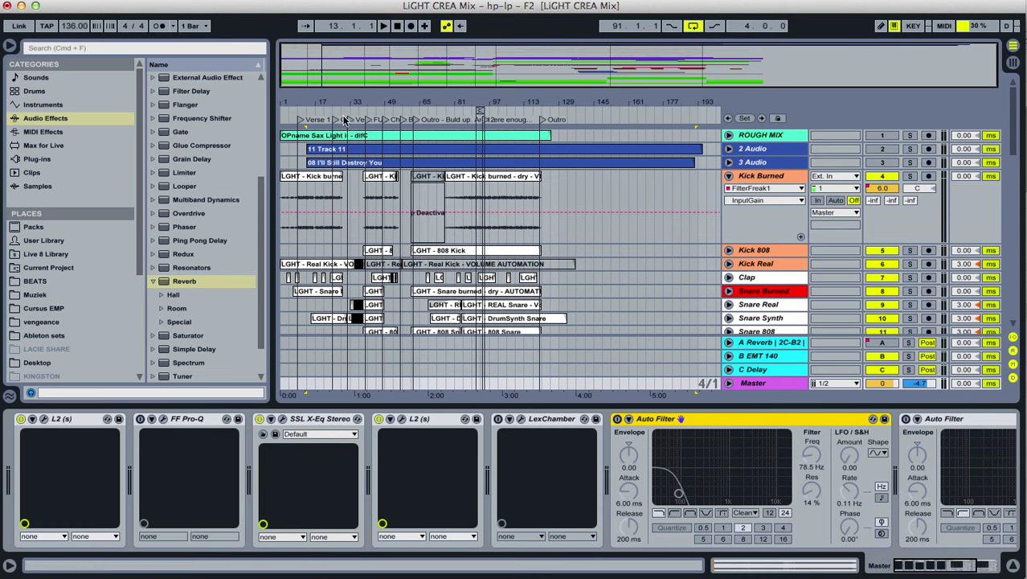
{"action": "left_click_drag", "start_coordinate": [340, 101], "coordinate": [344, 170]}
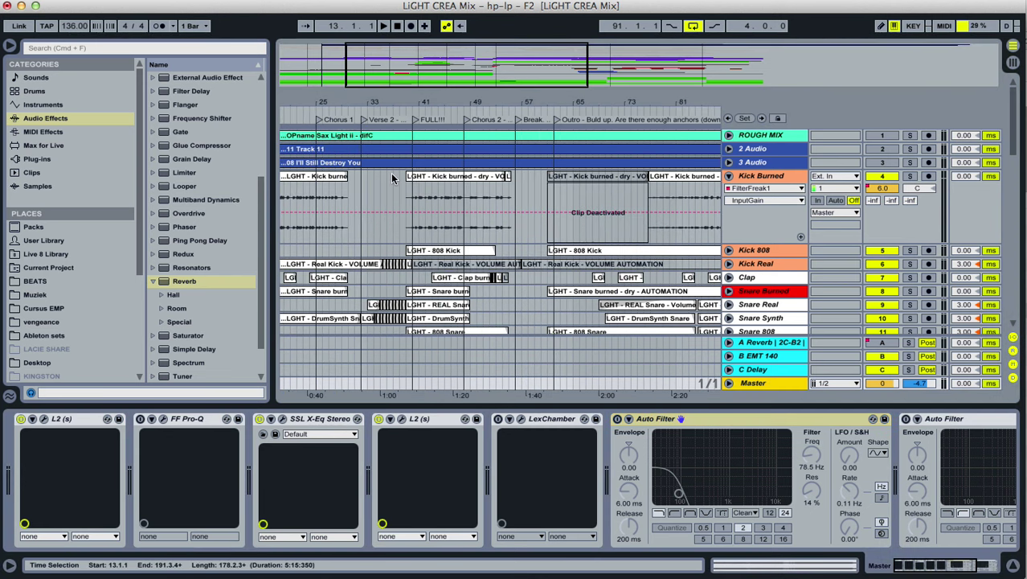
{"action": "left_click", "coordinate": [729, 176]}
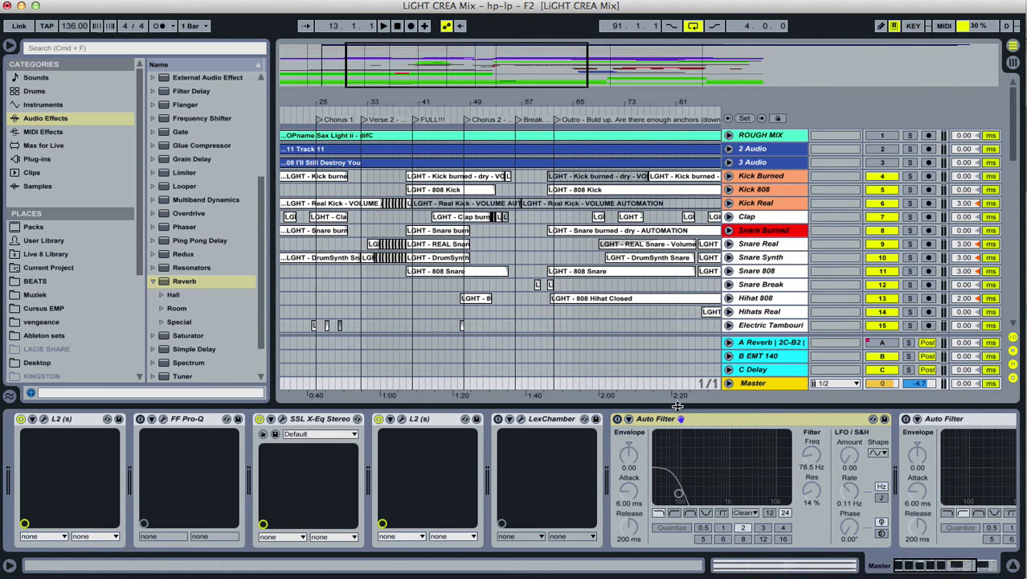
Enlarge the arrangement by hiding the device view, the return tracks and the browser.
{"action": "left_click_drag", "start_coordinate": [678, 406], "coordinate": [691, 564]}
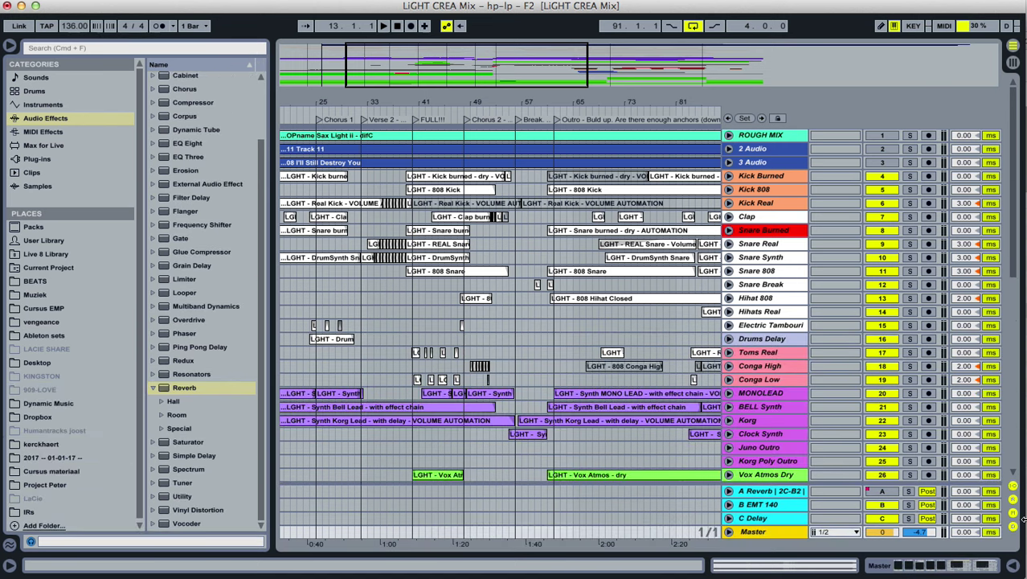
{"action": "left_click", "coordinate": [1013, 499]}
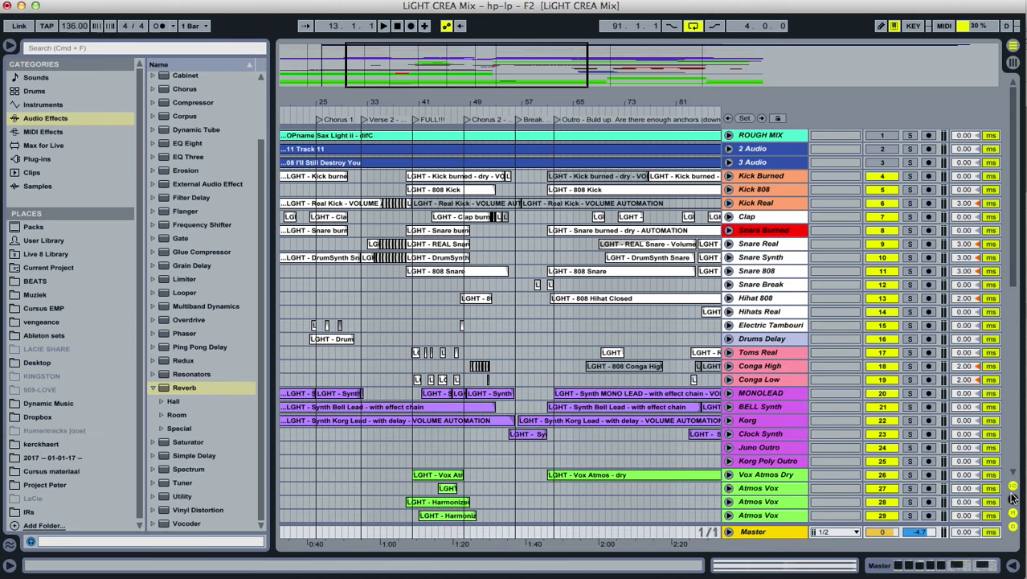
{"action": "left_click_drag", "start_coordinate": [483, 103], "coordinate": [569, 110]}
{"action": "left_click", "coordinate": [10, 46]}
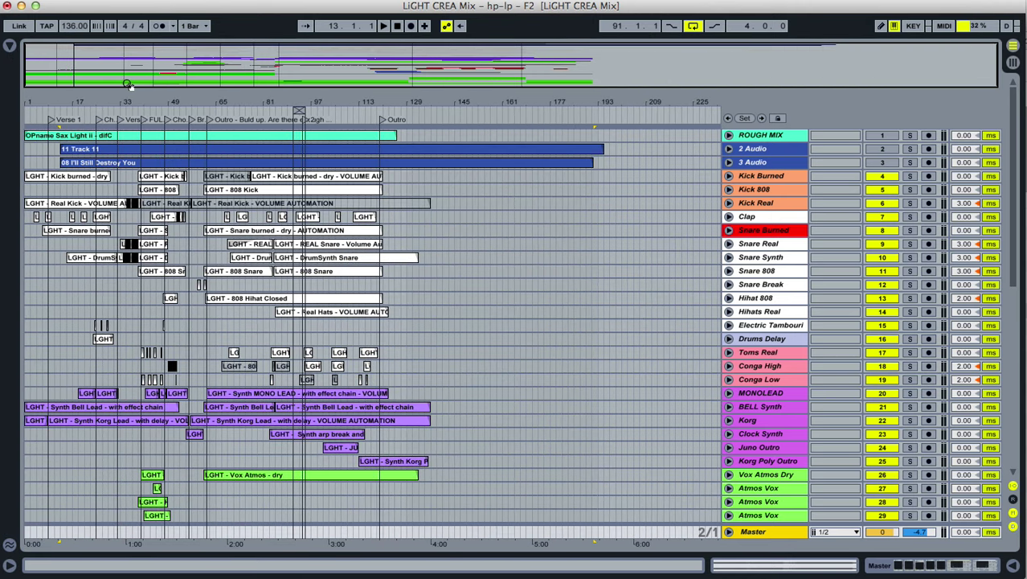
{"action": "left_click_drag", "start_coordinate": [314, 64], "coordinate": [313, 81]}
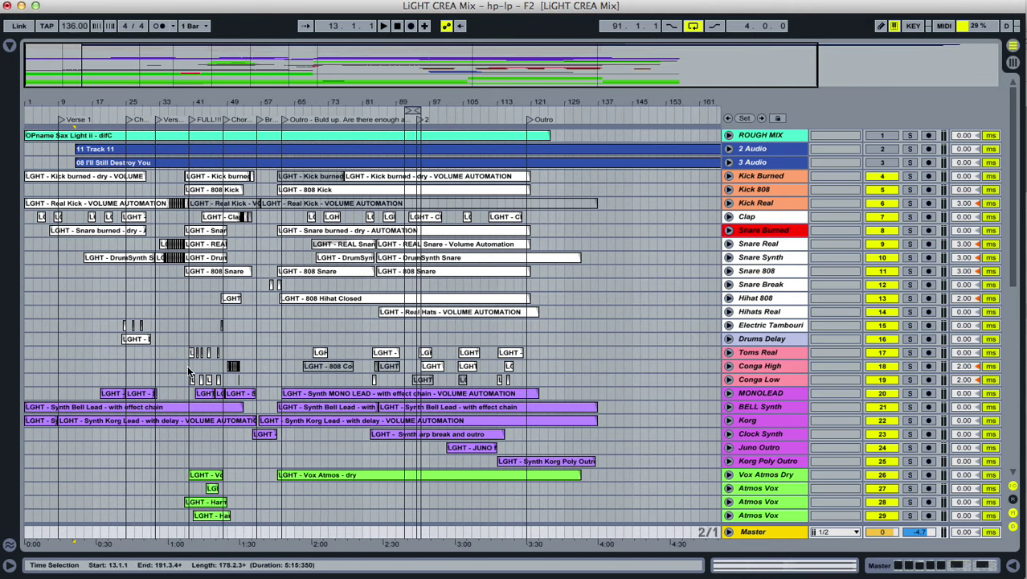
Examine the clip layout, names and colours of all tracks from Kick Burned down to the NIKS tracks.
{"action": "scroll", "coordinate": [202, 426], "scroll_direction": "down", "scroll_amount": 4}
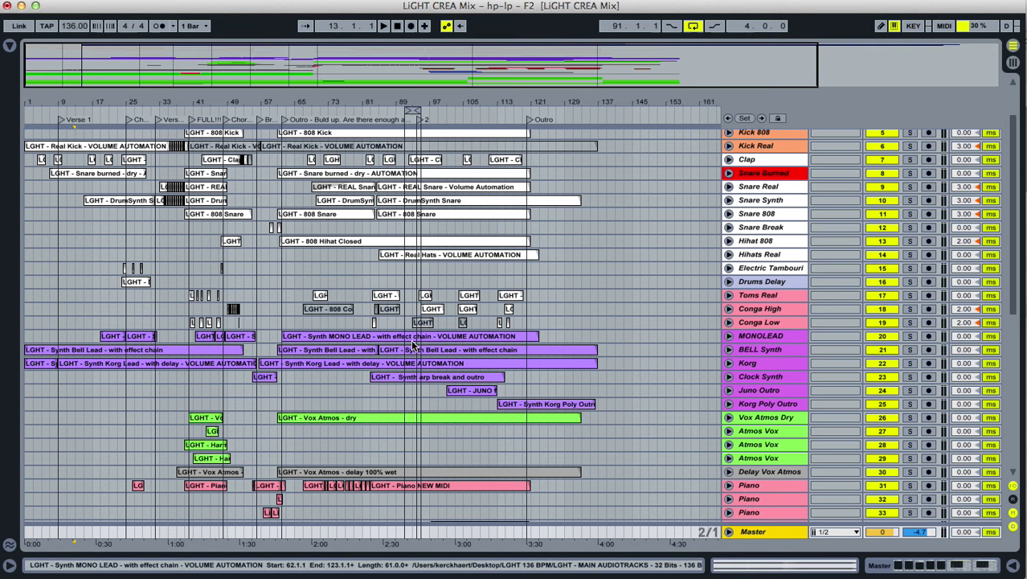
{"action": "scroll", "coordinate": [403, 370], "scroll_direction": "down", "scroll_amount": 3}
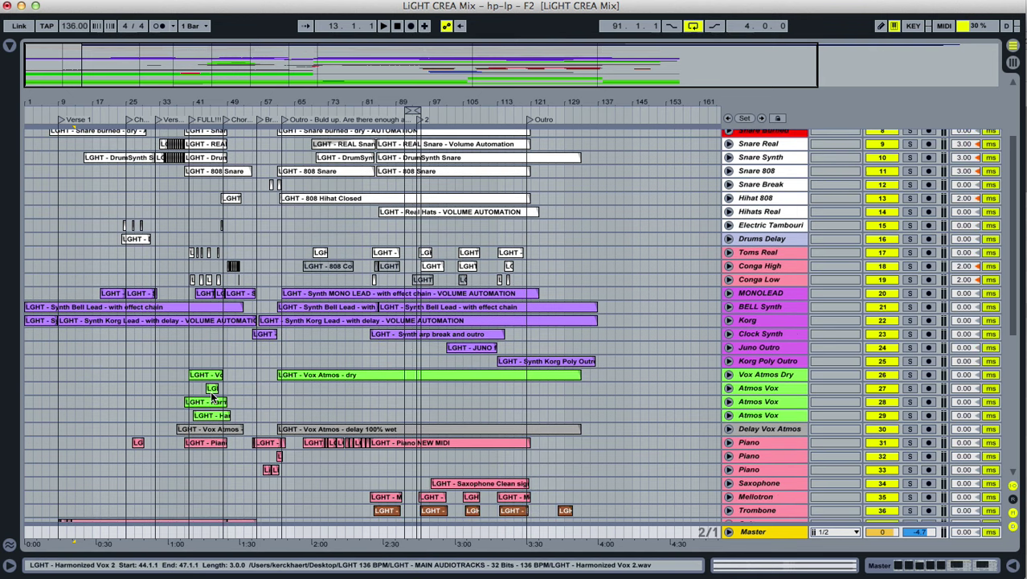
{"action": "scroll", "coordinate": [419, 386], "scroll_direction": "down", "scroll_amount": 6}
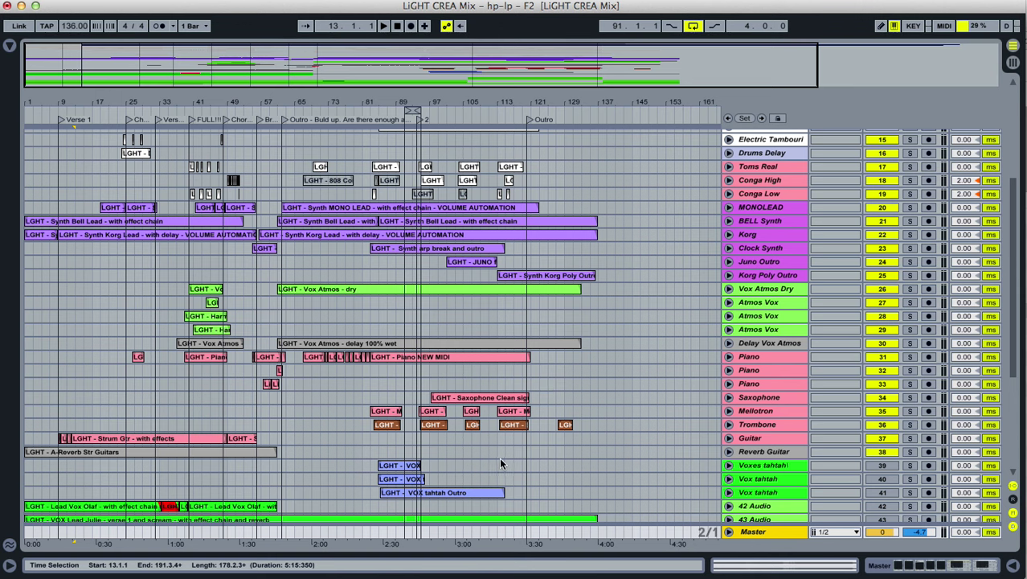
{"action": "scroll", "coordinate": [361, 464], "scroll_direction": "down", "scroll_amount": 12}
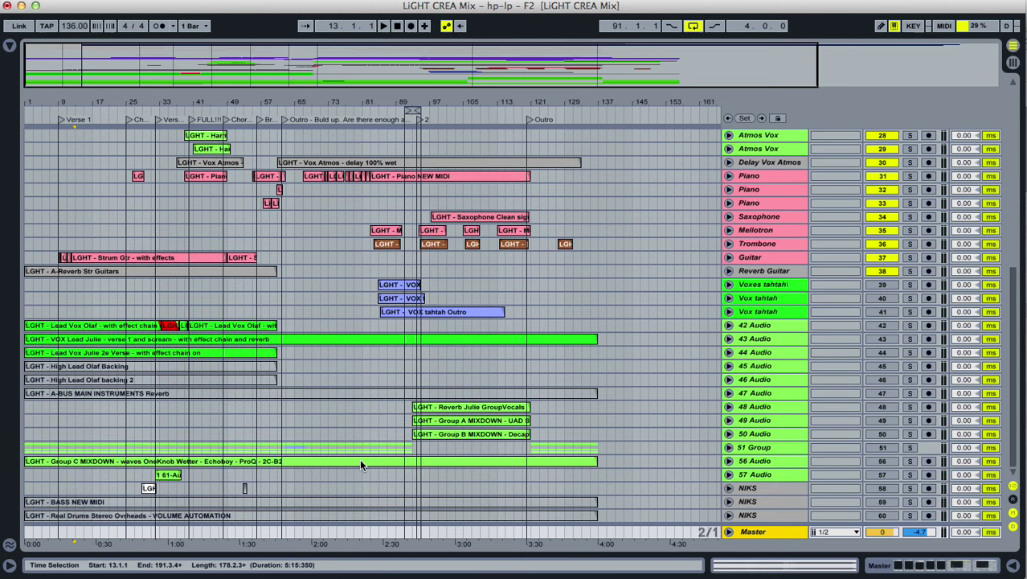
{"action": "scroll", "coordinate": [361, 465], "scroll_direction": "up", "scroll_amount": 9}
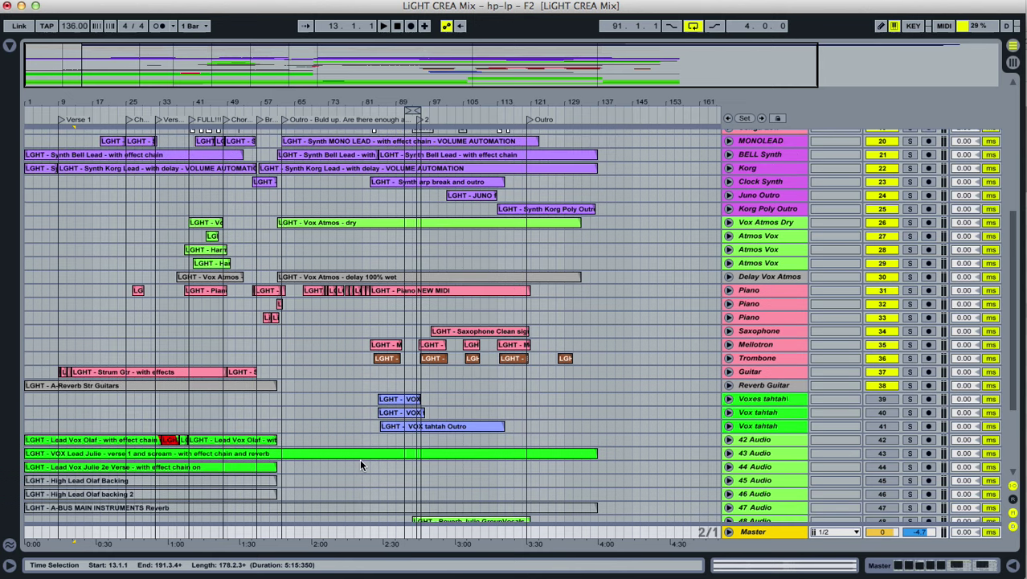
{"action": "scroll", "coordinate": [361, 464], "scroll_direction": "down", "scroll_amount": 7}
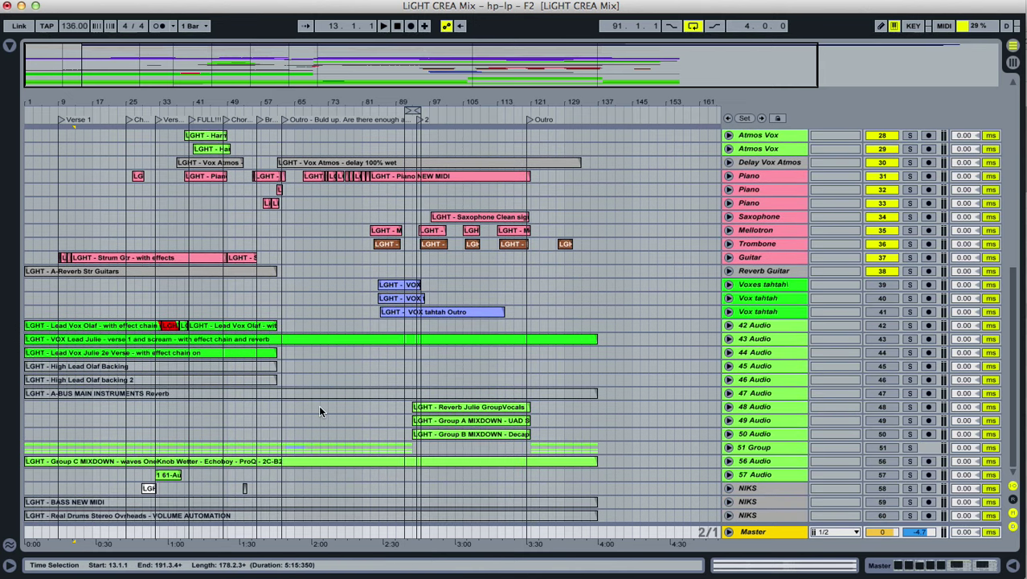
{"action": "scroll", "coordinate": [266, 414], "scroll_direction": "up", "scroll_amount": 15}
{"action": "scroll", "coordinate": [268, 414], "scroll_direction": "up", "scroll_amount": 12}
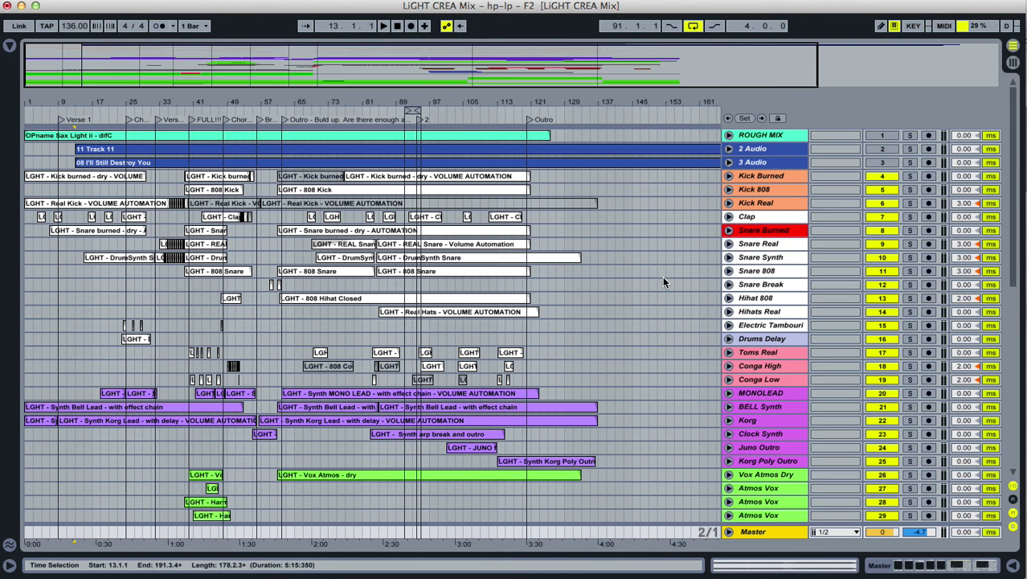
Inspect the waveform of the first DrumSynth Snare clip in the unfolded Snare Synth track, and fold the track again.
{"action": "left_click", "coordinate": [729, 258]}
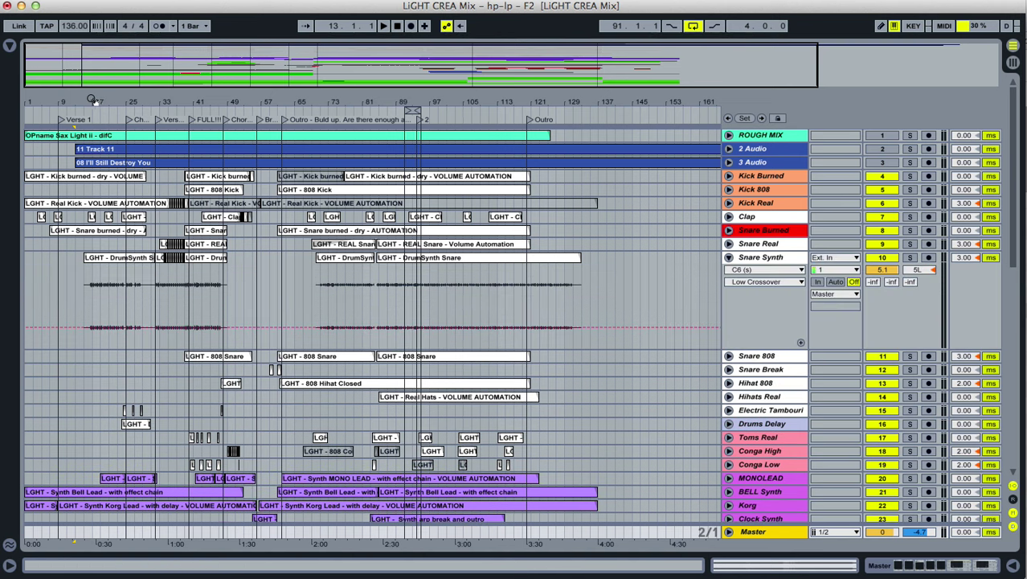
{"action": "left_click_drag", "start_coordinate": [91, 99], "coordinate": [88, 258]}
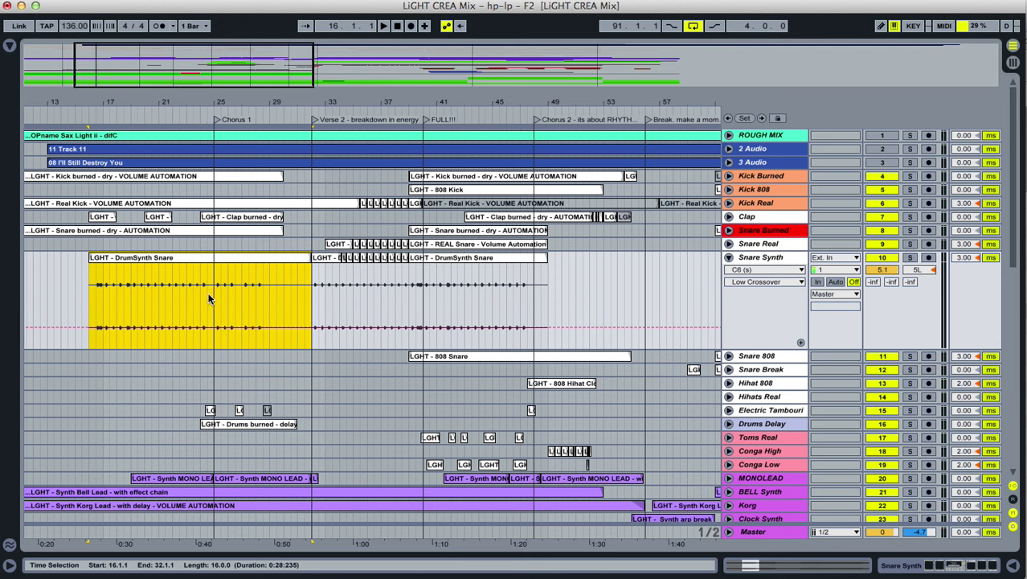
{"action": "left_click", "coordinate": [728, 258]}
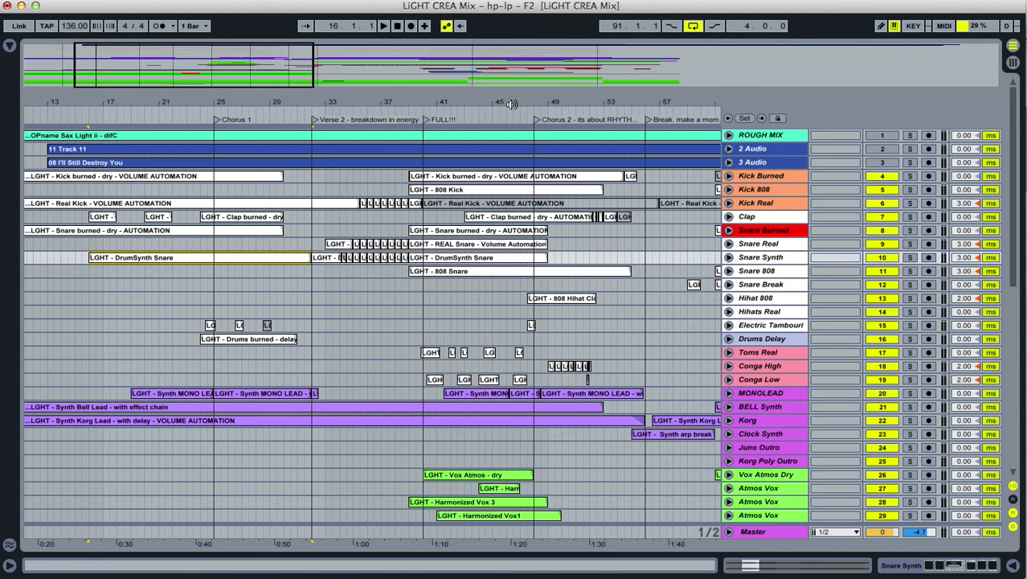
Unfold the Snare 808 track, solo it and listen to the end of its first 808 Snare clip from bar 54.
{"action": "left_click_drag", "start_coordinate": [512, 102], "coordinate": [511, 96]}
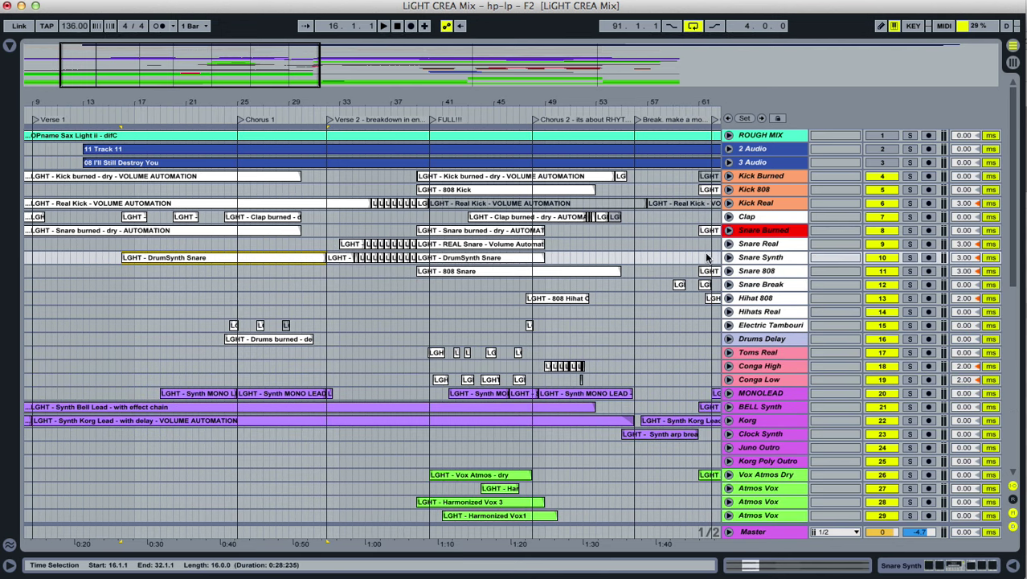
{"action": "left_click", "coordinate": [729, 271]}
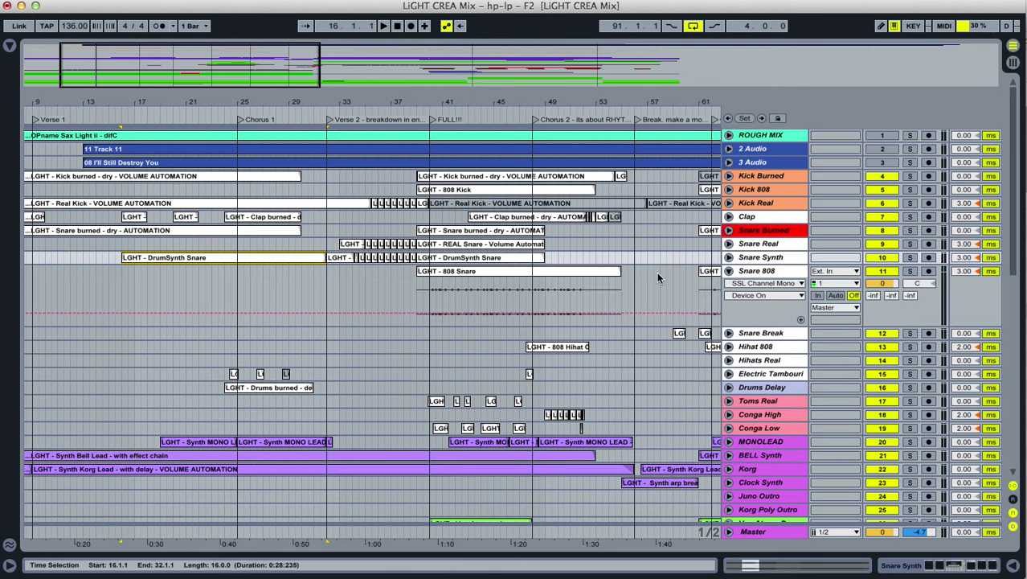
{"action": "left_click", "coordinate": [615, 289]}
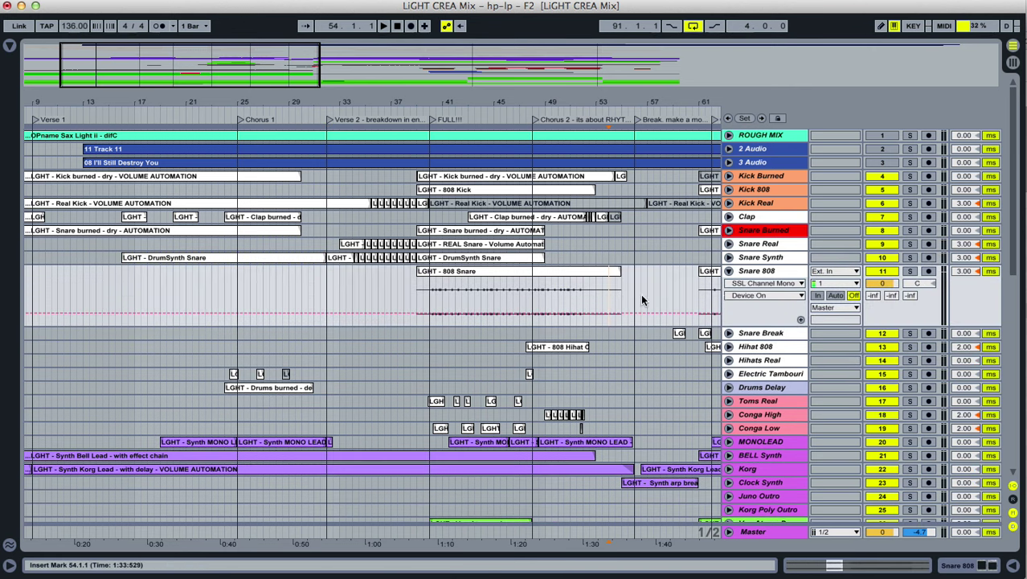
{"action": "left_click", "coordinate": [910, 271]}
{"action": "key", "text": "space"}
{"action": "left_click_drag", "start_coordinate": [668, 101], "coordinate": [664, 155]}
{"action": "key", "text": "space"}
Enlarge the Snare 808 track and inspect the waveform and silence following the snare hit at 51.4.
{"action": "left_click_drag", "start_coordinate": [450, 101], "coordinate": [393, 101]}
{"action": "left_click_drag", "start_coordinate": [415, 289], "coordinate": [538, 289]}
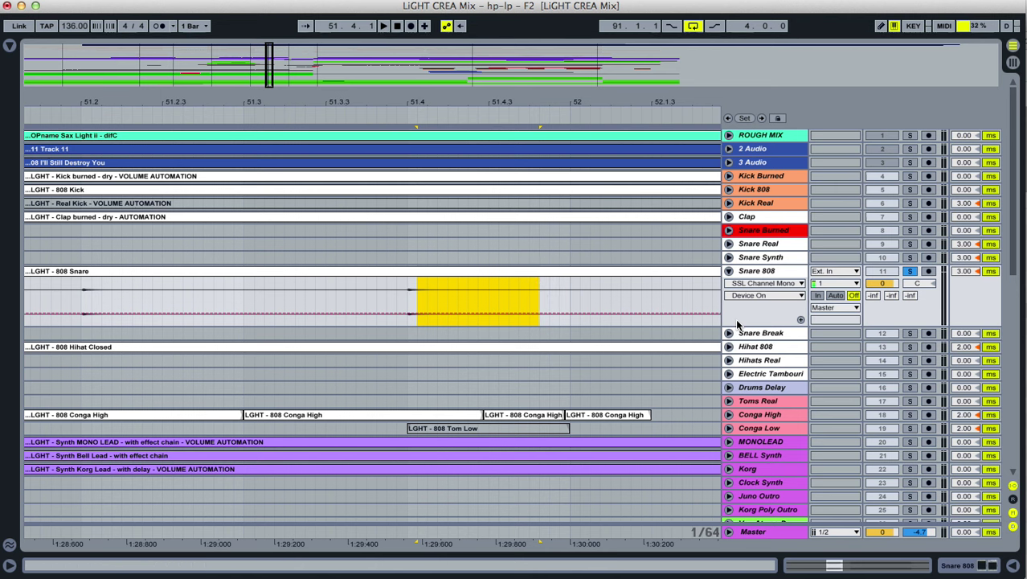
{"action": "left_click_drag", "start_coordinate": [733, 326], "coordinate": [707, 473]}
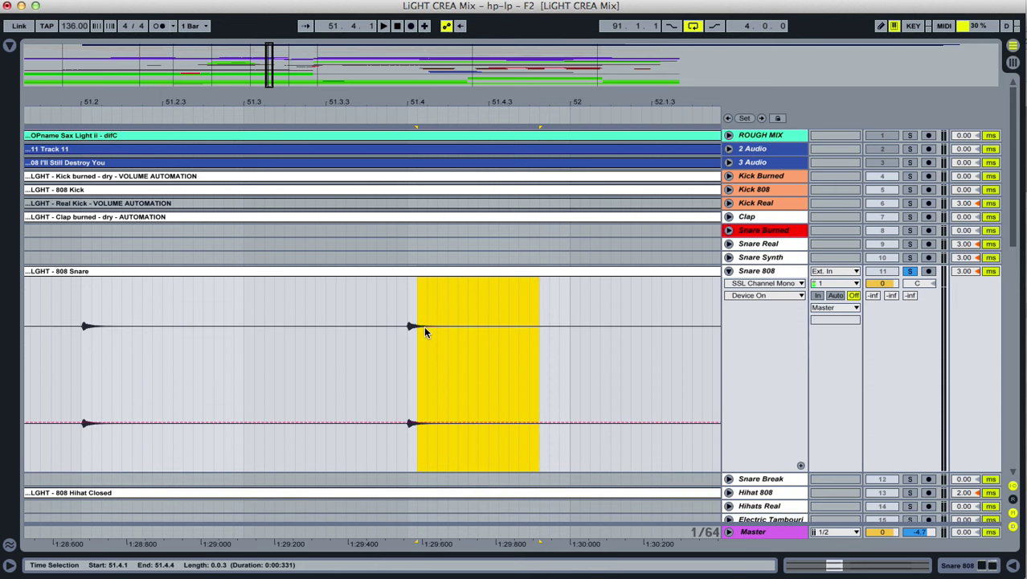
{"action": "key", "text": "super+e"}
{"action": "key", "text": "super+j"}
{"action": "left_click_drag", "start_coordinate": [478, 305], "coordinate": [487, 300]}
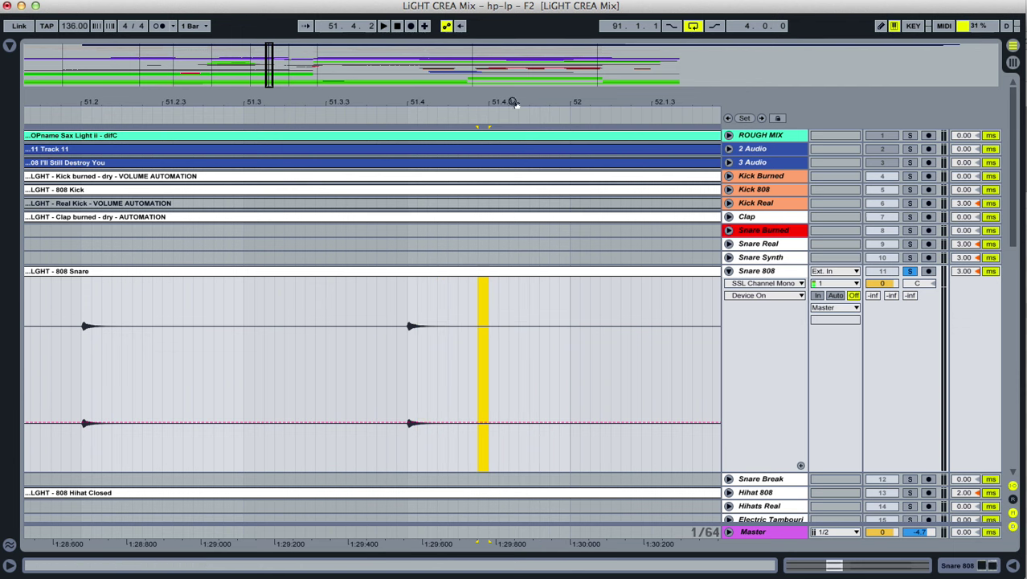
Delete the empty end of the first 808 Snare clip from 51.4.3 to 55.1.3, then shrink and fold the track.
{"action": "left_click_drag", "start_coordinate": [511, 102], "coordinate": [463, 44]}
{"action": "left_click_drag", "start_coordinate": [460, 283], "coordinate": [673, 314]}
{"action": "scroll", "coordinate": [791, 361], "scroll_direction": "down", "scroll_amount": 3}
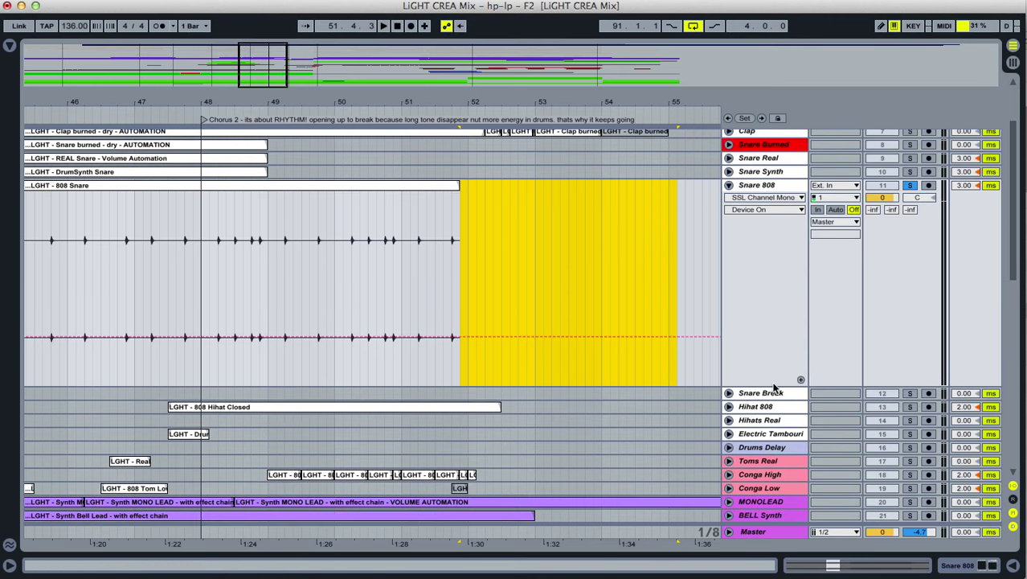
{"action": "left_click_drag", "start_coordinate": [773, 387], "coordinate": [780, 241]}
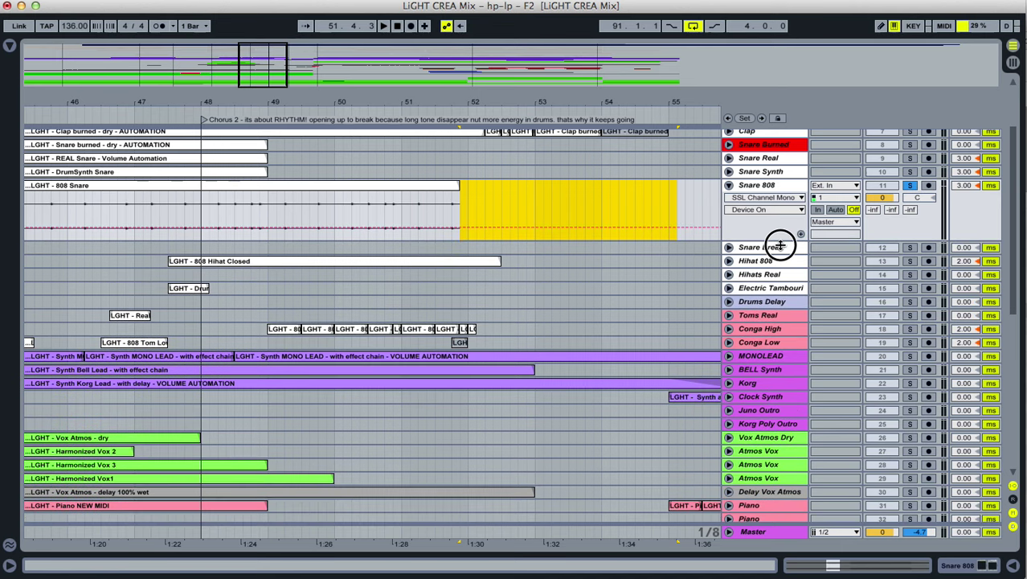
{"action": "left_click", "coordinate": [728, 185]}
{"action": "left_click_drag", "start_coordinate": [469, 100], "coordinate": [469, 16]}
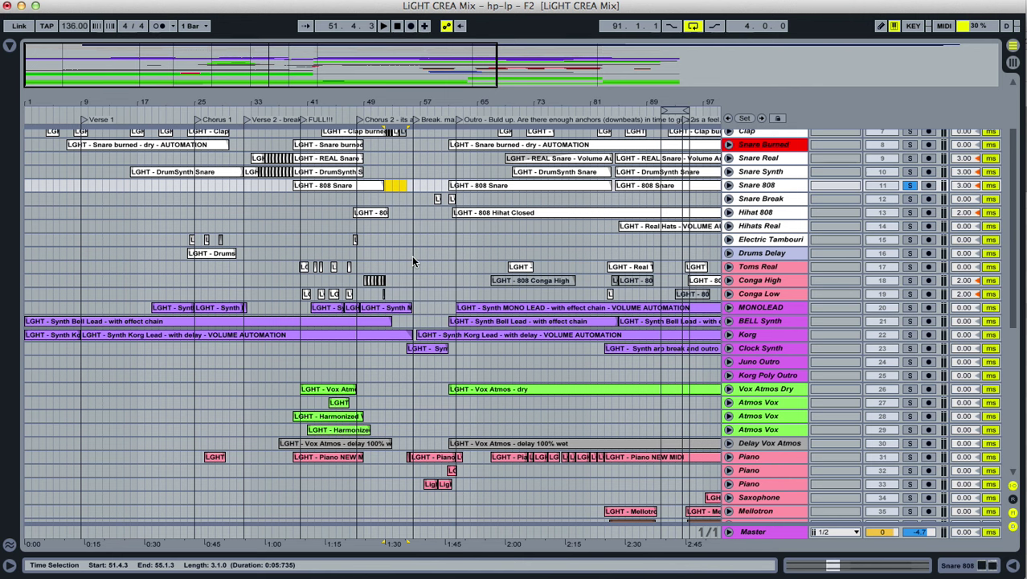
Look over the clips across the arrangement and switch to the mixing checklist in LibreOffice Writer.
{"action": "scroll", "coordinate": [413, 260], "scroll_direction": "down", "scroll_amount": 10}
{"action": "scroll", "coordinate": [412, 249], "scroll_direction": "up", "scroll_amount": 15}
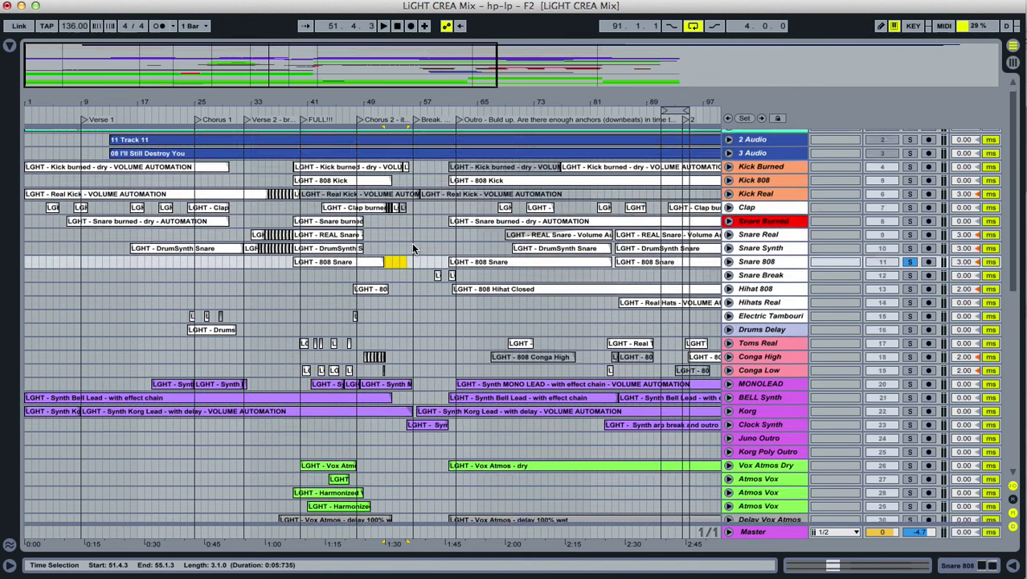
{"action": "scroll", "coordinate": [412, 250], "scroll_direction": "up", "scroll_amount": 1}
{"action": "left_click", "coordinate": [515, 569]}
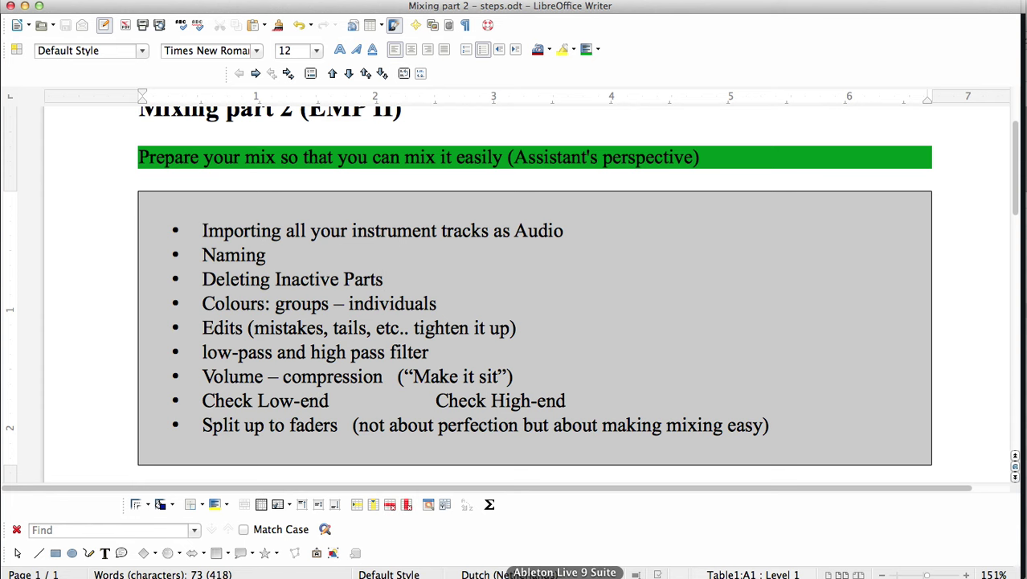
Switch back to Ableton Live, unsolo the Snare 808 track and save the Live set.
{"action": "left_click", "coordinate": [565, 574]}
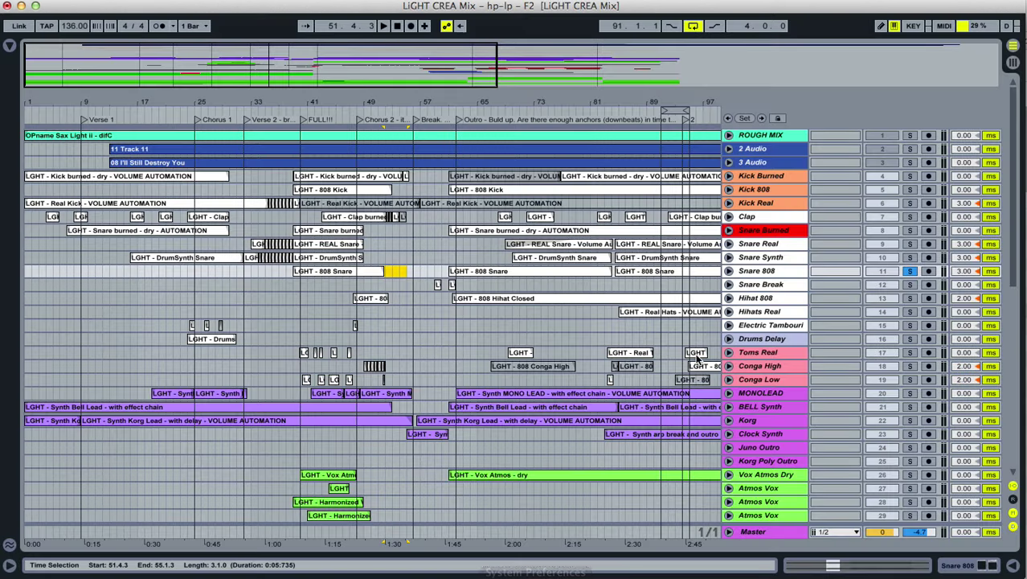
{"action": "left_click", "coordinate": [911, 272]}
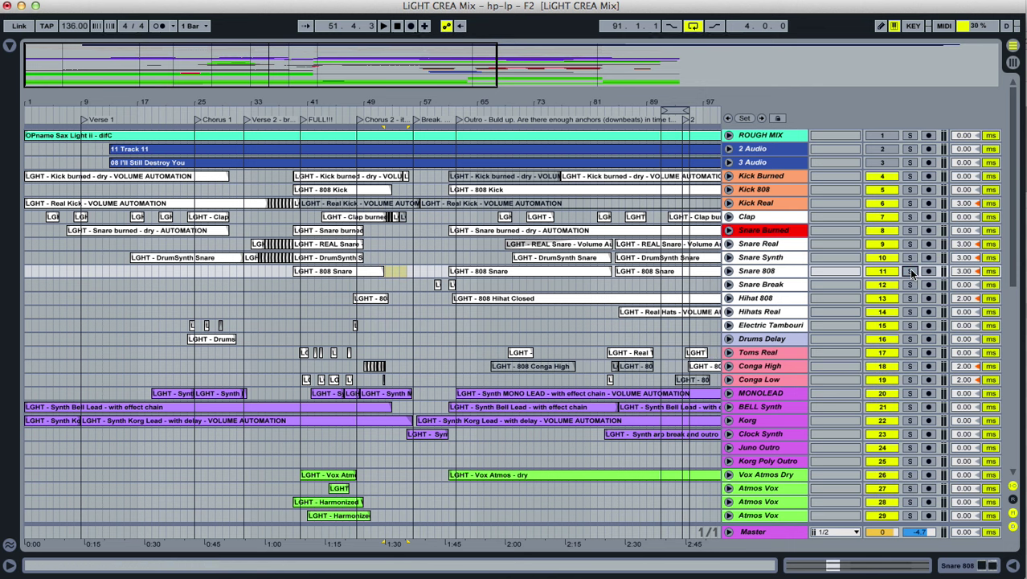
{"action": "key", "text": "super+s"}
Select the Clap, Snare Burned and Snare Real tracks in turn and examine the names and colours of all tracks.
{"action": "left_click", "coordinate": [752, 219]}
{"action": "left_click", "coordinate": [759, 231]}
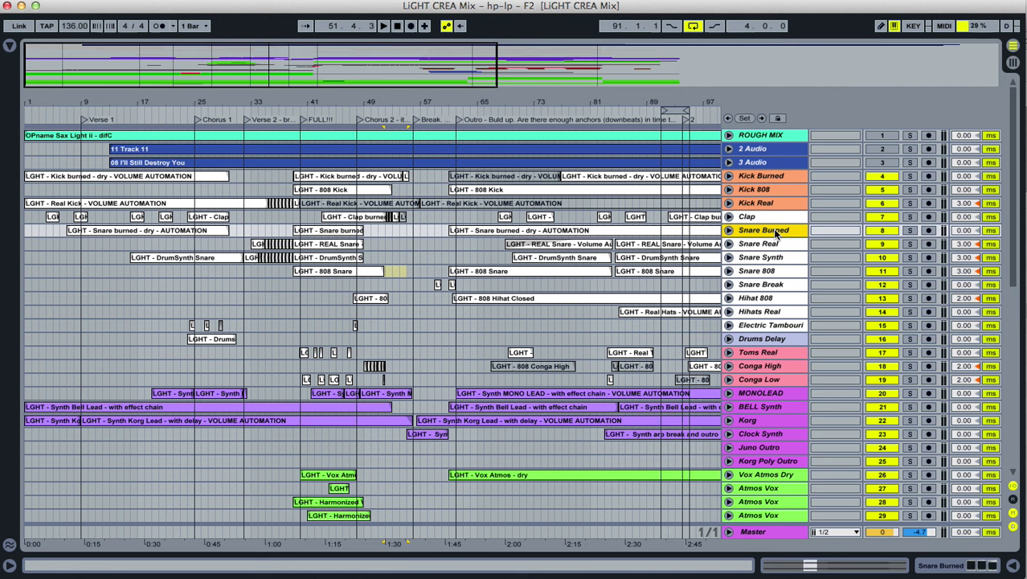
{"action": "left_click", "coordinate": [768, 244]}
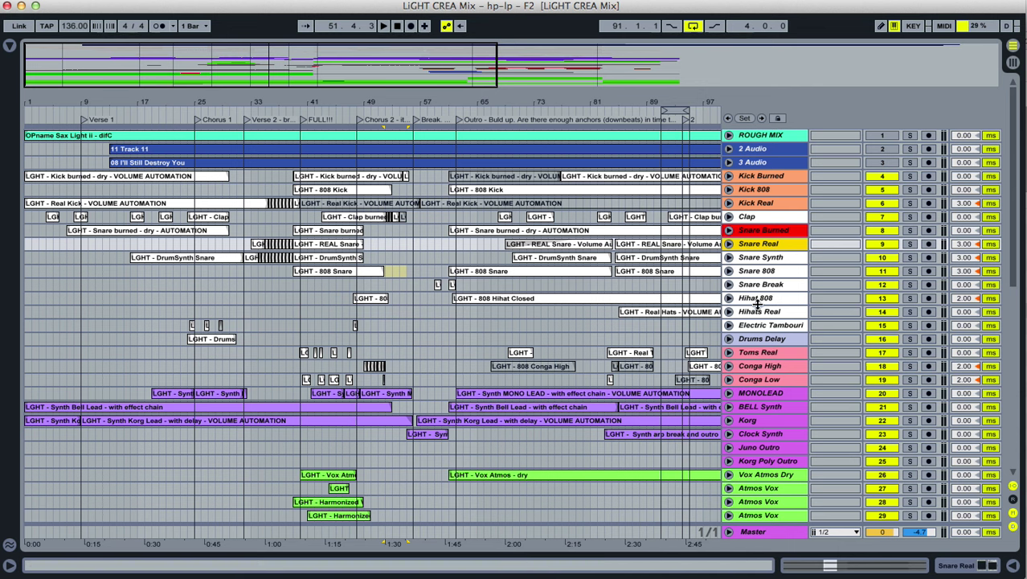
{"action": "scroll", "coordinate": [756, 303], "scroll_direction": "down", "scroll_amount": 10}
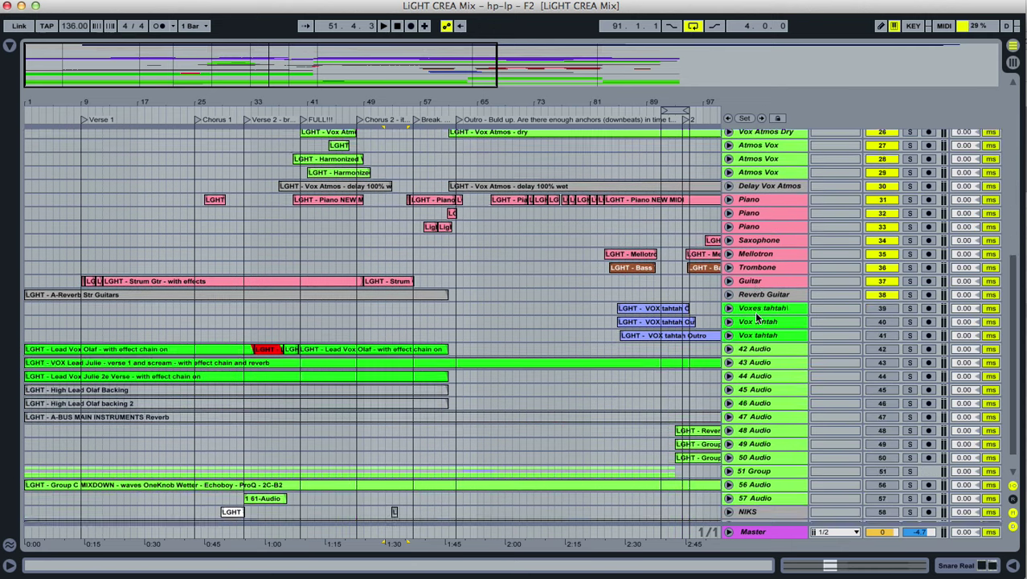
{"action": "scroll", "coordinate": [757, 320], "scroll_direction": "down", "scroll_amount": 2}
{"action": "scroll", "coordinate": [756, 318], "scroll_direction": "up", "scroll_amount": 10}
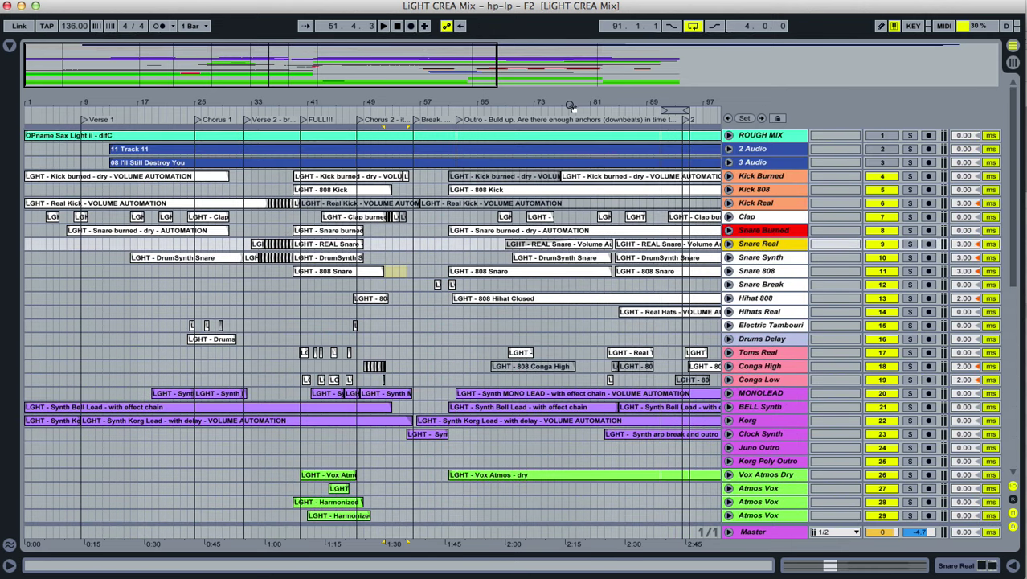
{"action": "left_click_drag", "start_coordinate": [570, 106], "coordinate": [570, 60]}
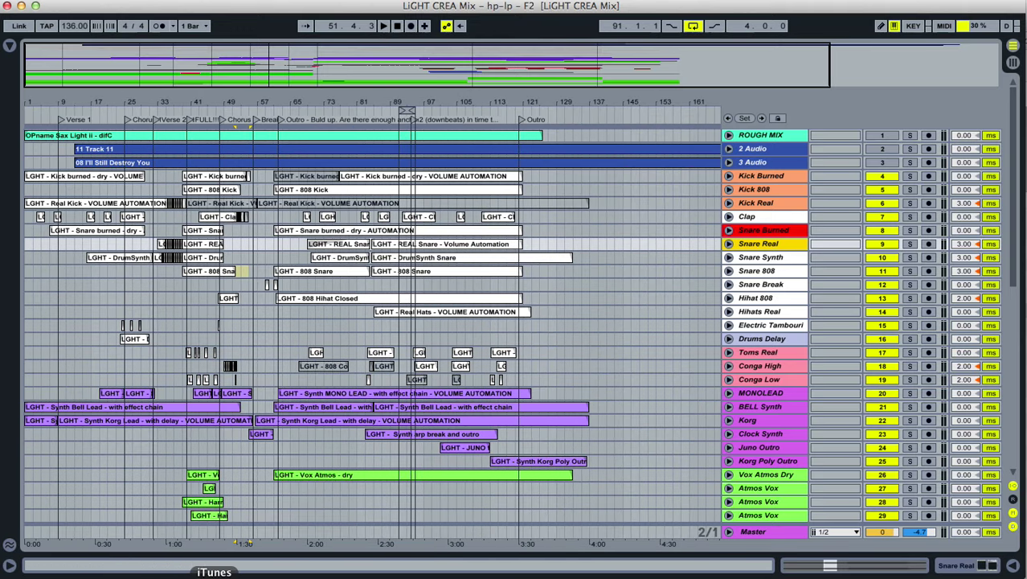
Highlight the line "Edits (mistakes, tails, etc.. tighten it up)" in the LibreOffice Writer checklist, and return to Ableton Live.
{"action": "left_click", "coordinate": [185, 569]}
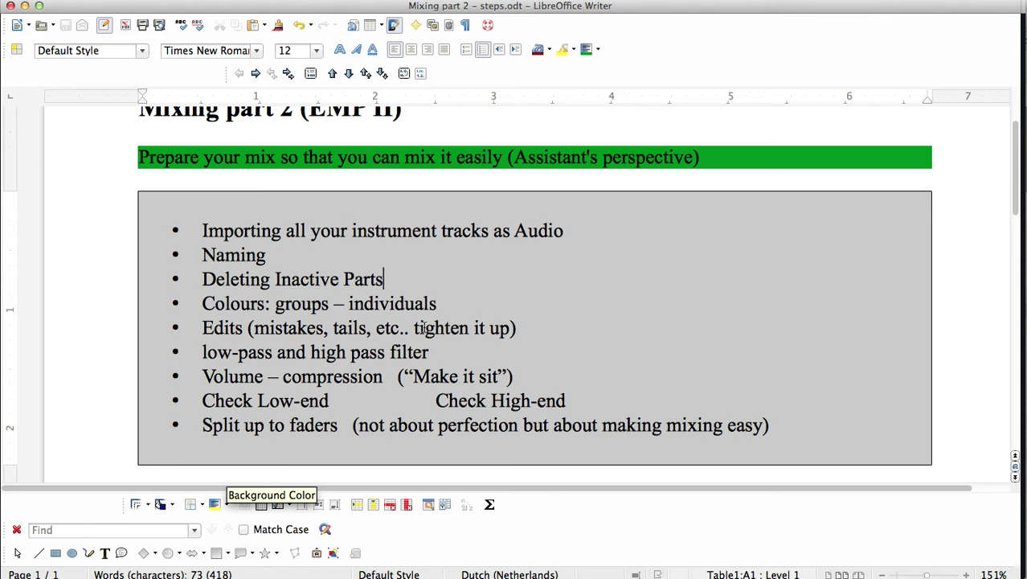
{"action": "left_click_drag", "start_coordinate": [515, 330], "coordinate": [202, 328]}
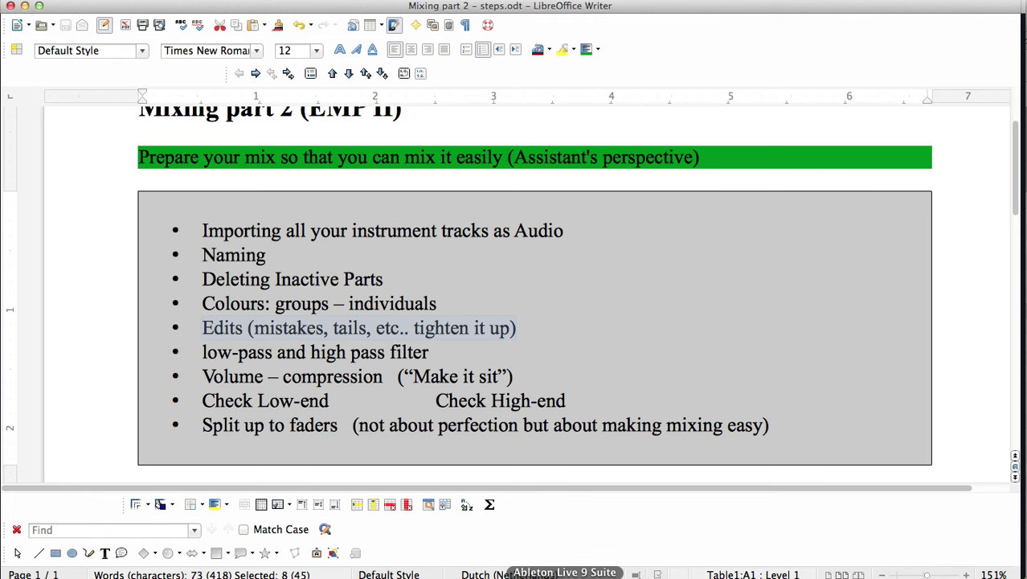
{"action": "left_click", "coordinate": [566, 575]}
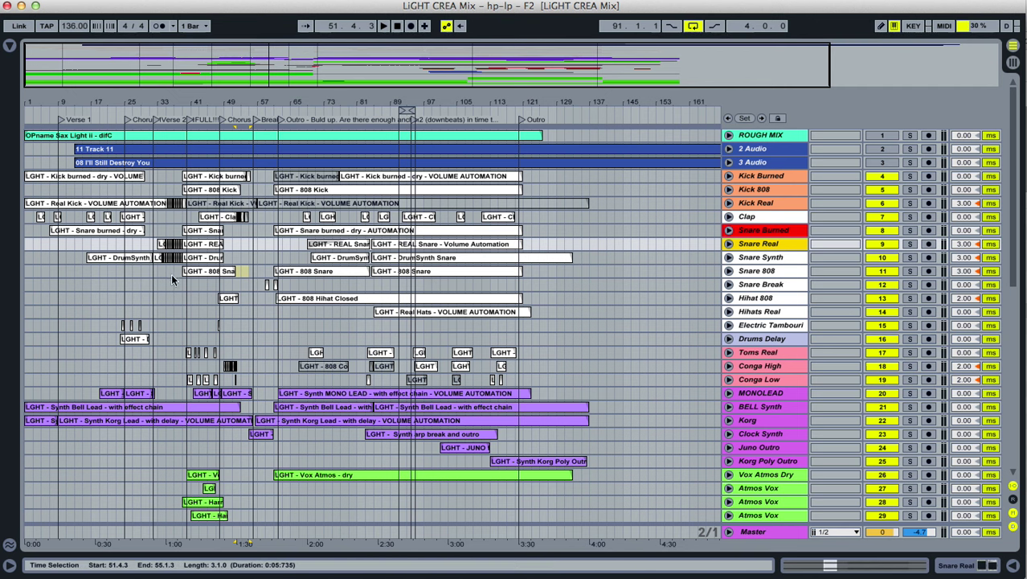
Unfold the Electric Tambourine track and activate its deactivated clip at 28.3.1.
{"action": "left_click_drag", "start_coordinate": [140, 103], "coordinate": [317, 100]}
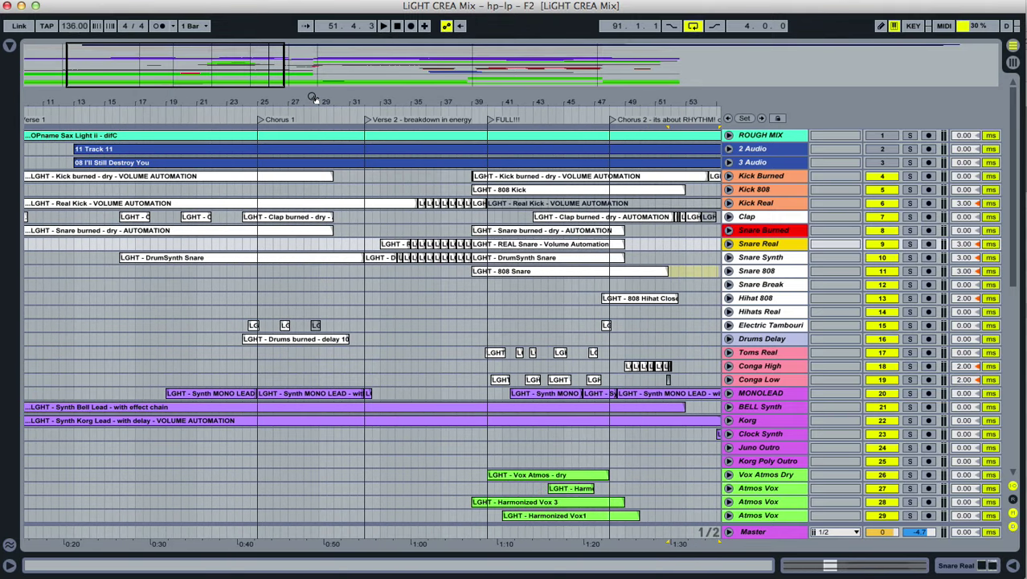
{"action": "left_click", "coordinate": [729, 325]}
{"action": "left_click", "coordinate": [316, 324]}
{"action": "right_click", "coordinate": [317, 326]}
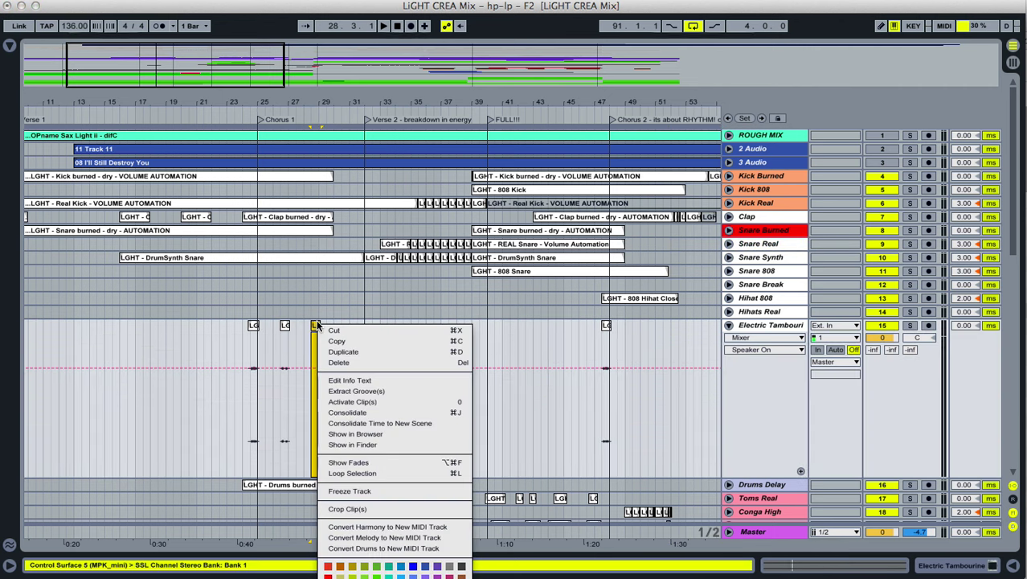
{"action": "left_click", "coordinate": [353, 401]}
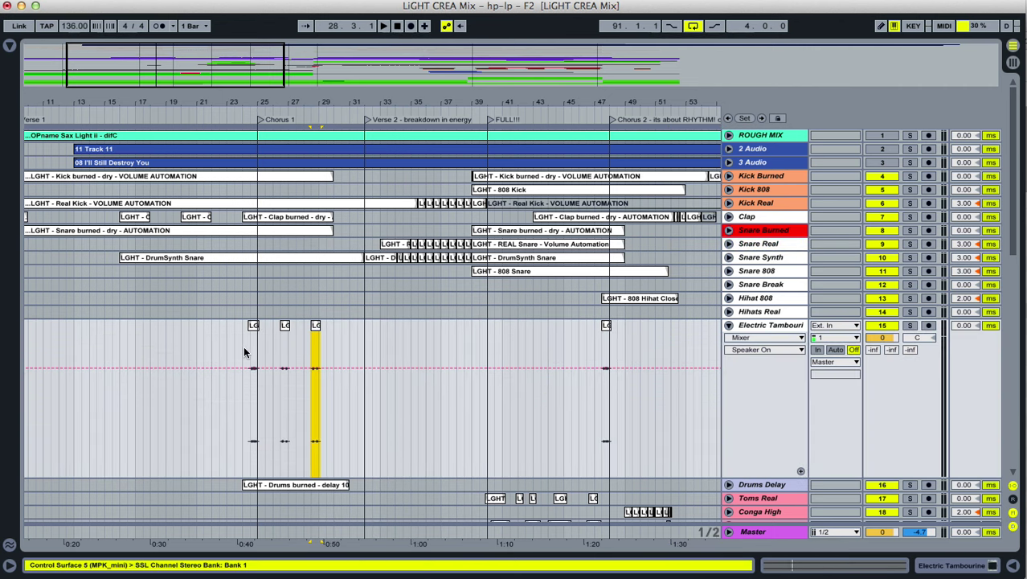
Play the Electric Tambourine clips from bar 24, first soloed and again with the other tracks.
{"action": "left_click", "coordinate": [246, 352]}
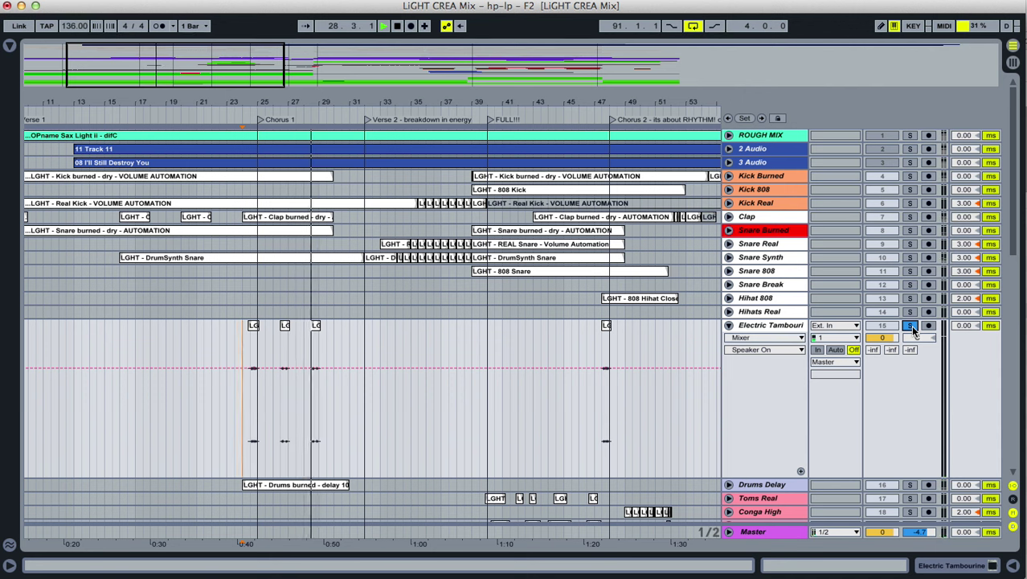
{"action": "key", "text": "space"}
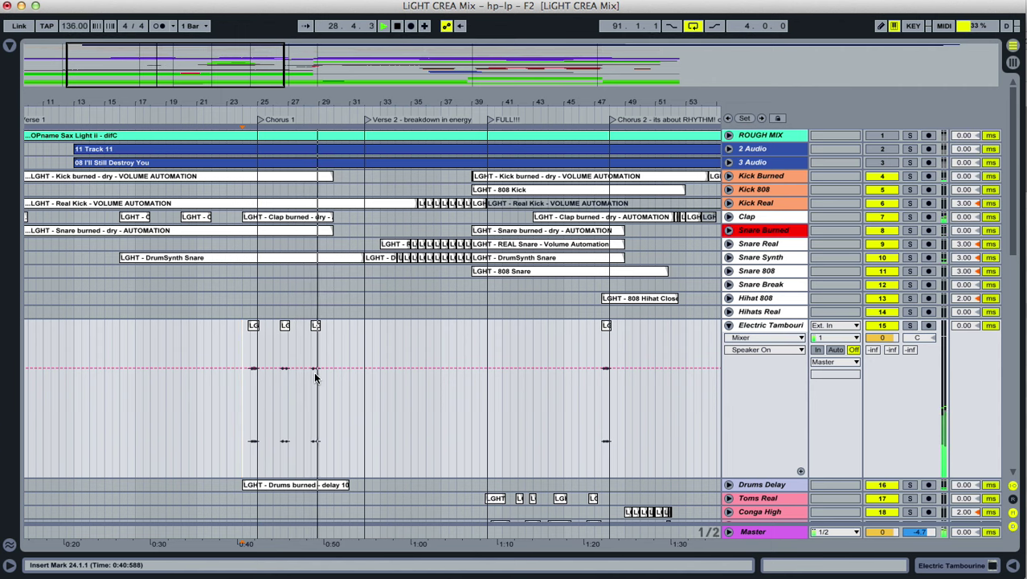
{"action": "key", "text": "space"}
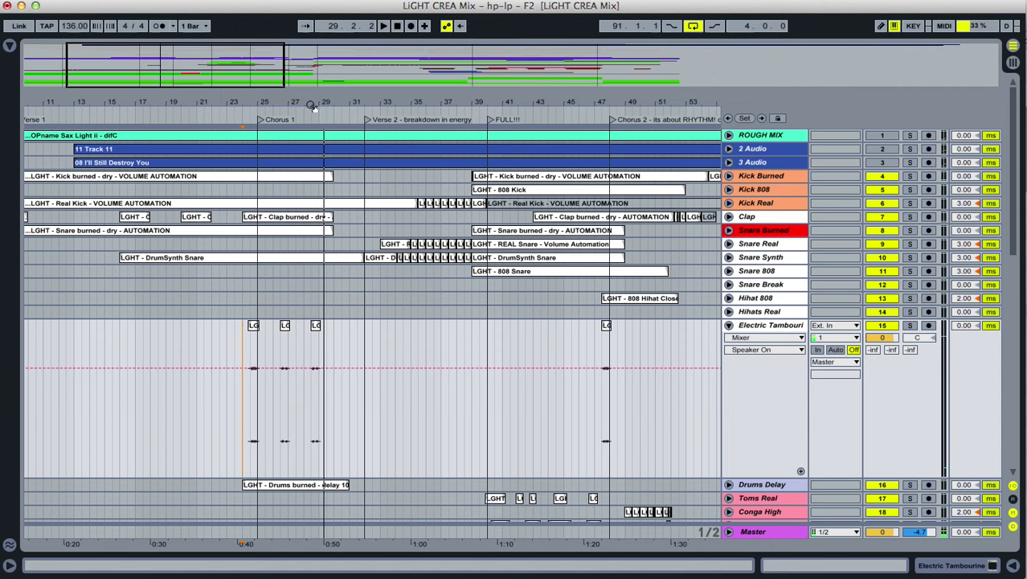
Inspect the Electric Tambourine clip at 28.3.1, listen to it in the mix from 27.4.3, and fold the track.
{"action": "left_click_drag", "start_coordinate": [311, 105], "coordinate": [295, 329]}
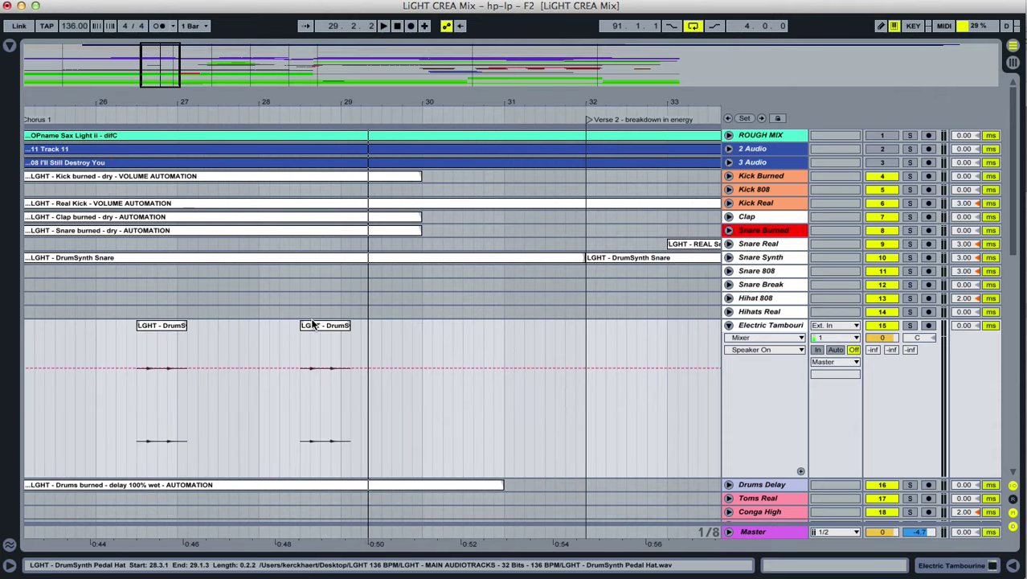
{"action": "left_click", "coordinate": [313, 324]}
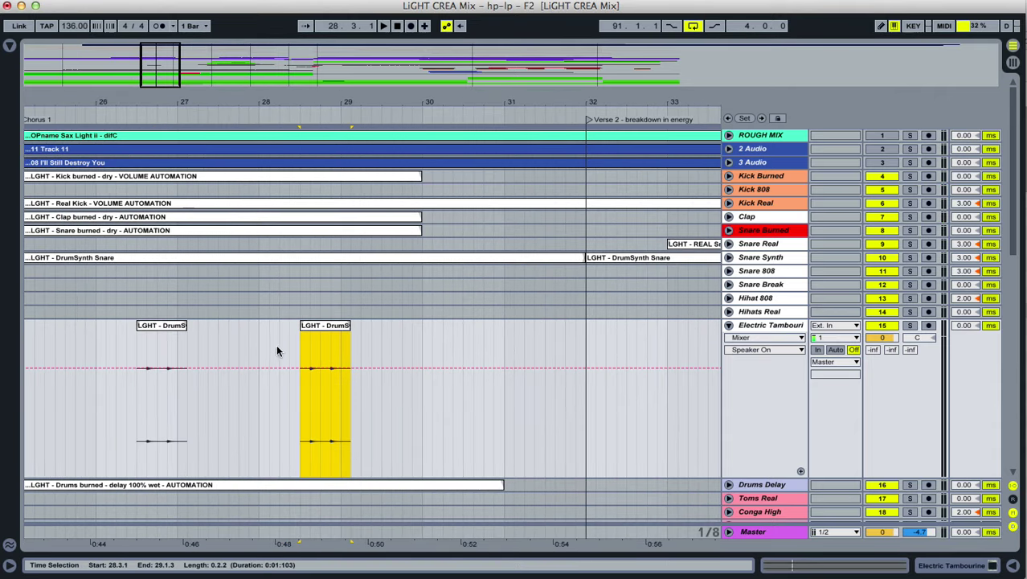
{"action": "left_click", "coordinate": [249, 341]}
{"action": "key", "text": "space"}
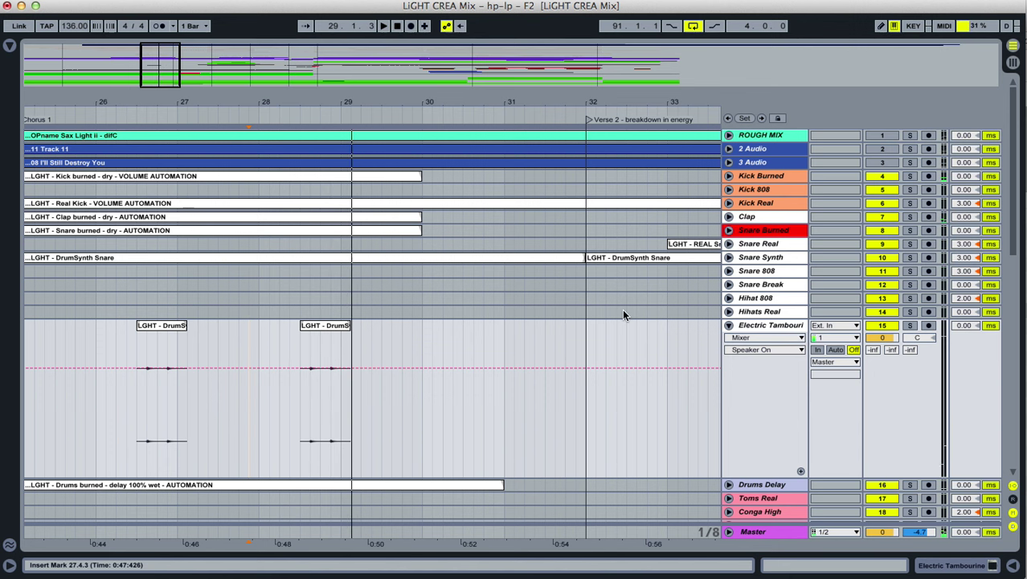
{"action": "left_click", "coordinate": [729, 325]}
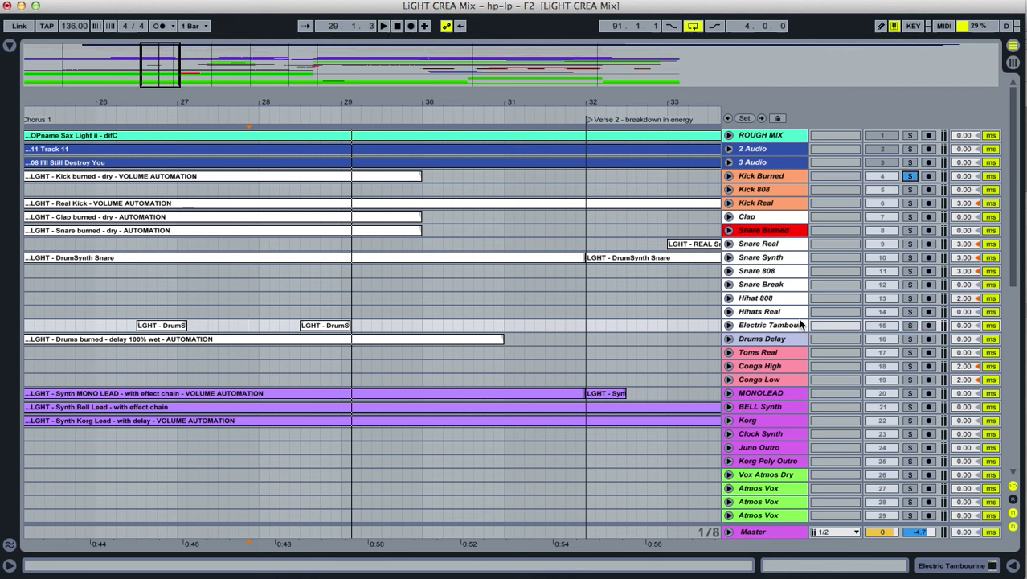
Solo all tracks from Kick Burned to Electric Tambourine and play them together from 26.3.1.
{"action": "left_click", "coordinate": [801, 324]}
{"action": "left_click", "coordinate": [789, 176], "text": "shift"}
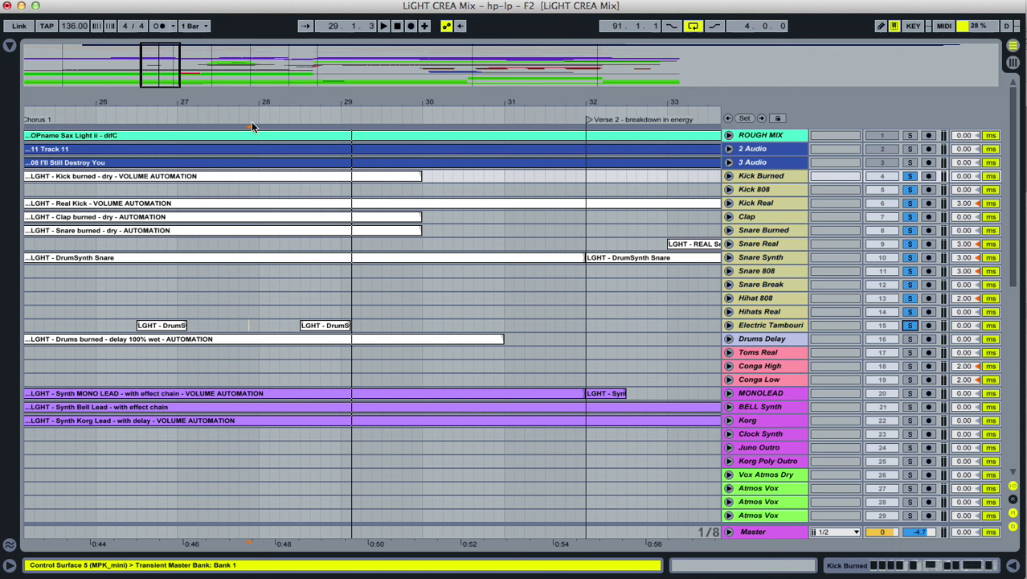
{"action": "left_click_drag", "start_coordinate": [299, 97], "coordinate": [426, 97]}
{"action": "left_click", "coordinate": [262, 283]}
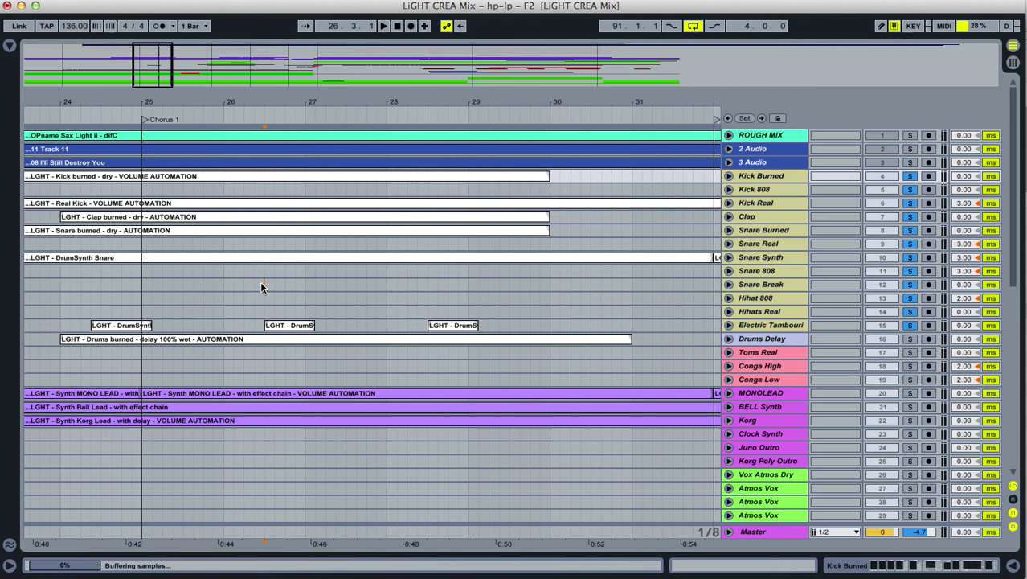
{"action": "left_click", "coordinate": [262, 287]}
{"action": "key", "text": "space"}
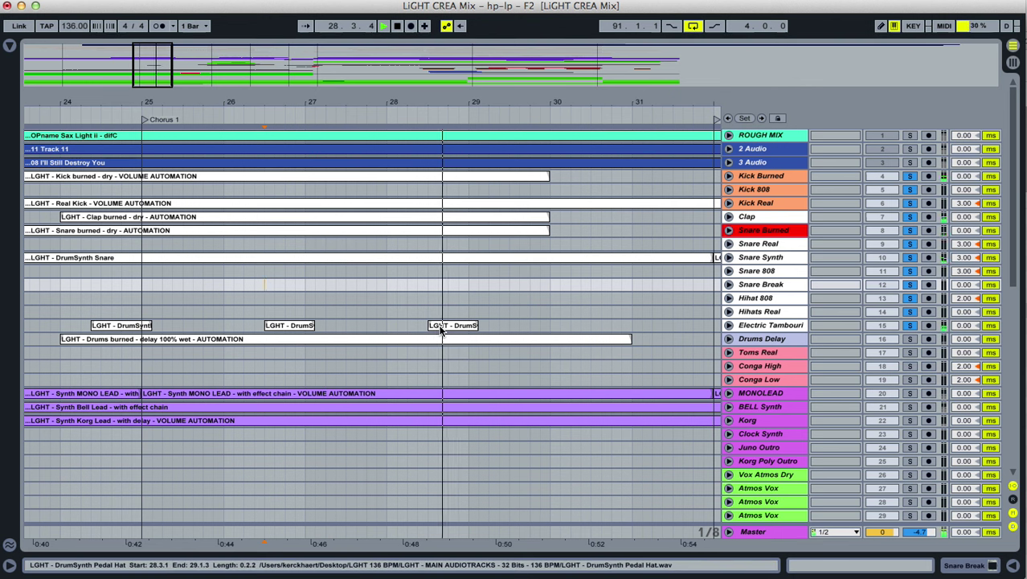
{"action": "key", "text": "space"}
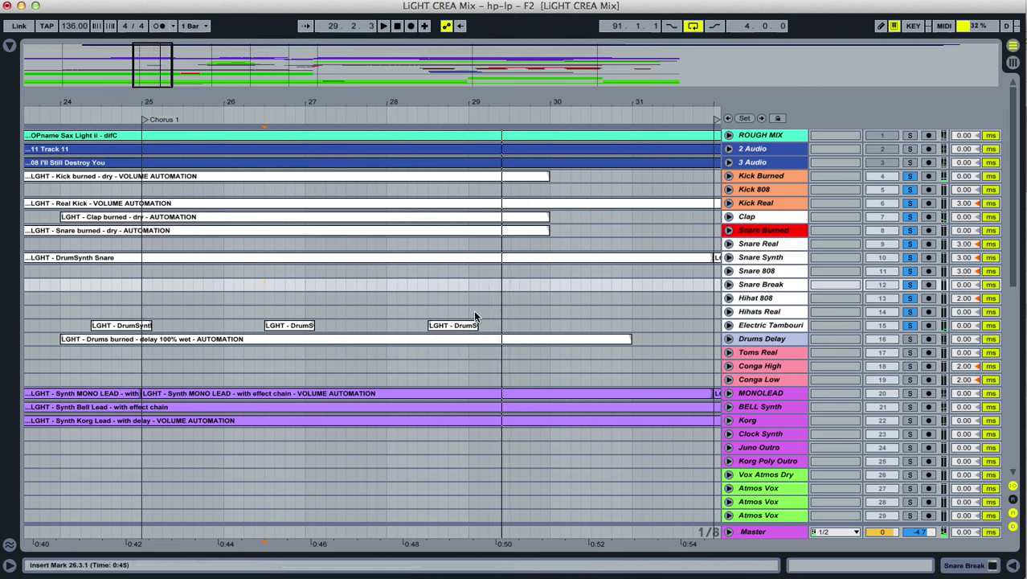
Unfold the Electric Tambourine track and play the soloed drum tracks from 27.4.3.
{"action": "left_click", "coordinate": [729, 325]}
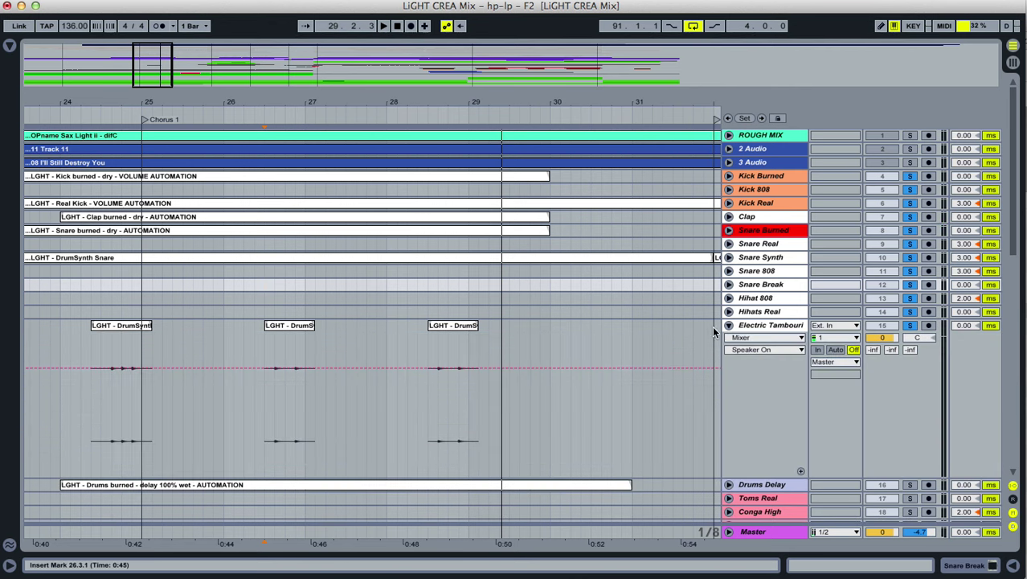
{"action": "left_click", "coordinate": [373, 327]}
{"action": "key", "text": "space"}
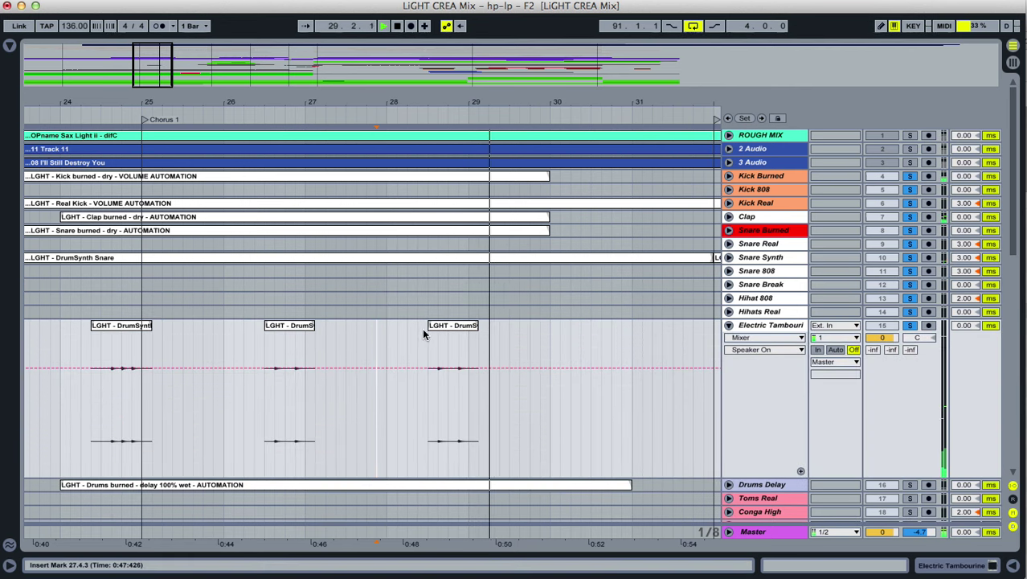
{"action": "key", "text": "space"}
Deactivate the Electric Tambourine clip at 28.3.1 and fold the track.
{"action": "left_click", "coordinate": [444, 346]}
{"action": "right_click", "coordinate": [444, 345]}
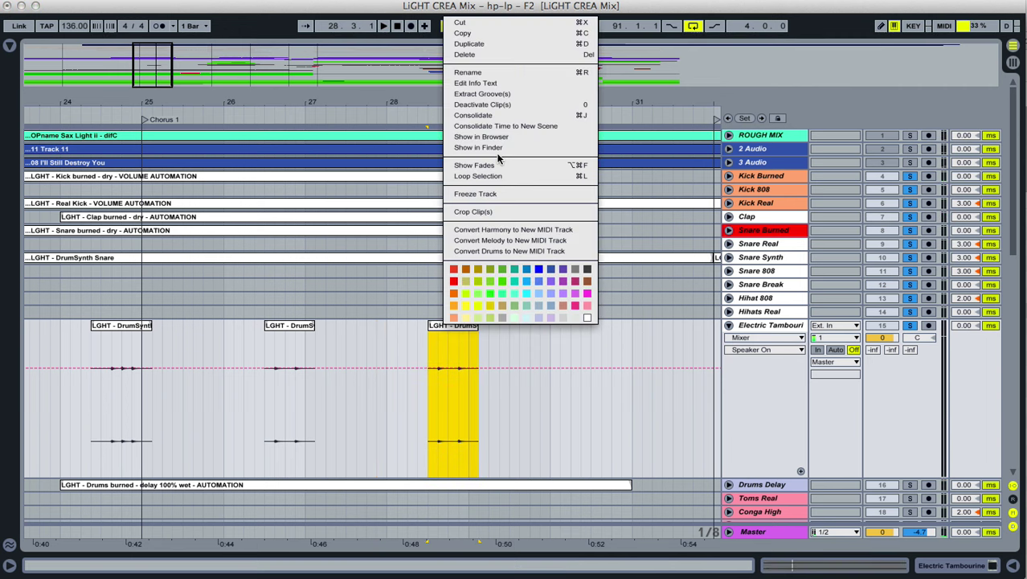
{"action": "left_click", "coordinate": [510, 108]}
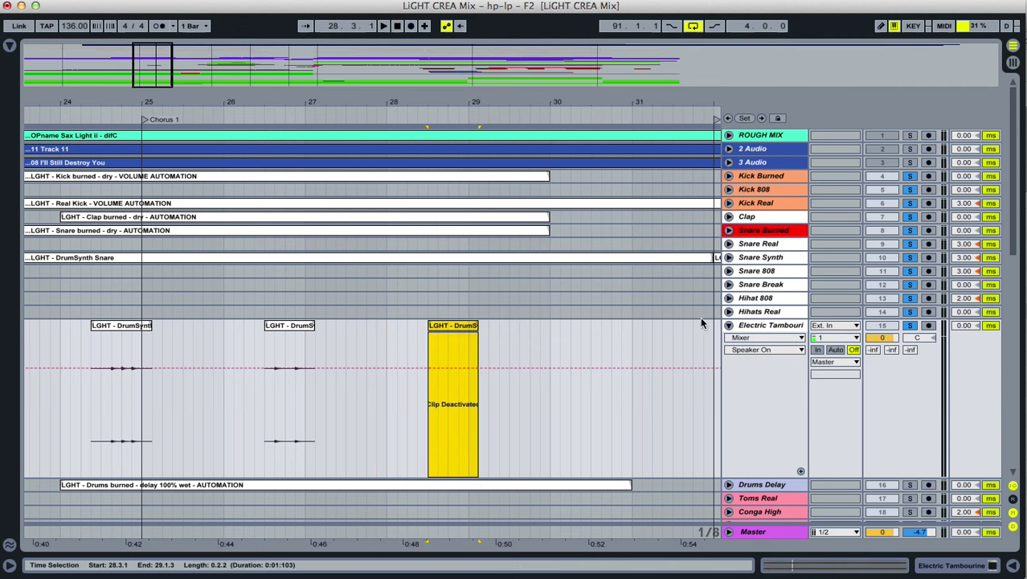
{"action": "left_click", "coordinate": [729, 325]}
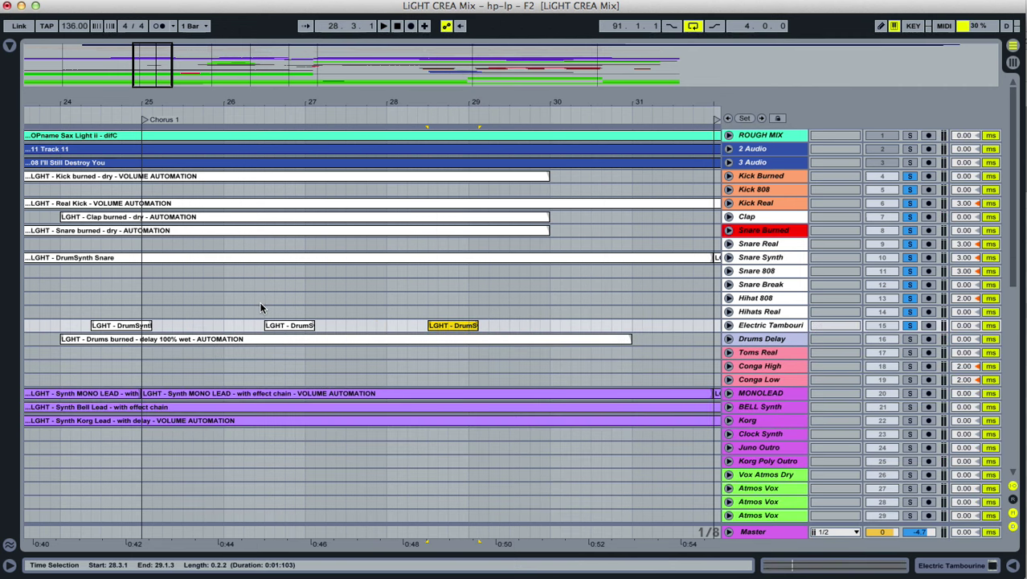
Play the soloed drums from 26.2.3 and again from 26.2.1, listening to the second tambourine clip.
{"action": "left_click", "coordinate": [256, 303]}
{"action": "key", "text": "space"}
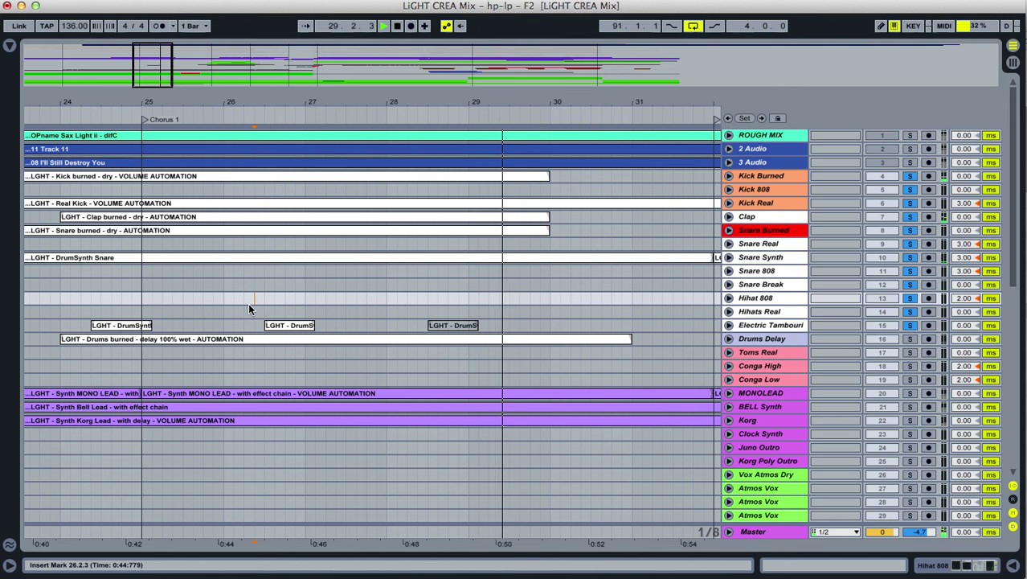
{"action": "left_click", "coordinate": [240, 301]}
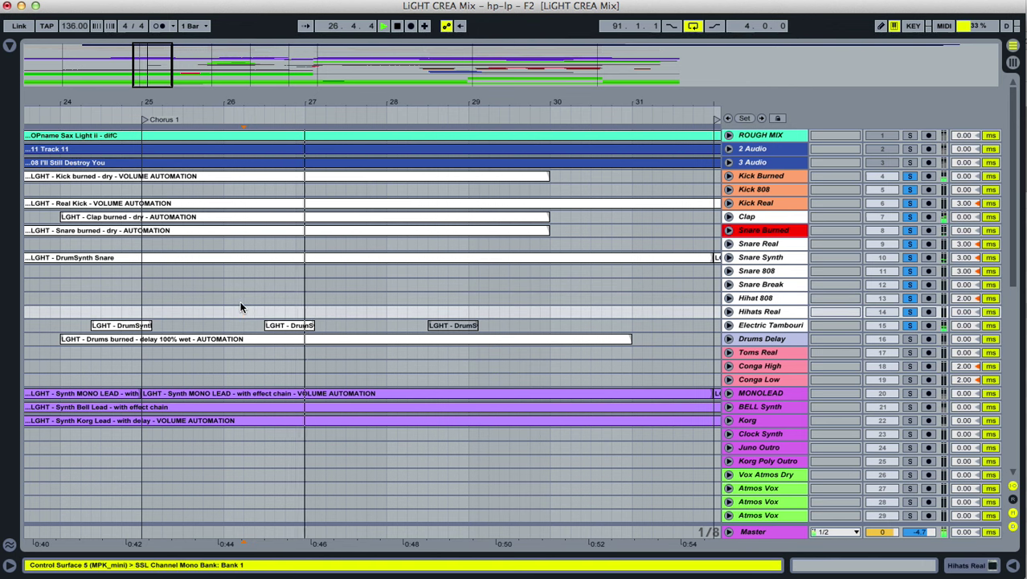
Unfold the Electric Tambourine and Clap tracks and compare their waveform onsets up close at 26.3.3.
{"action": "left_click", "coordinate": [728, 325]}
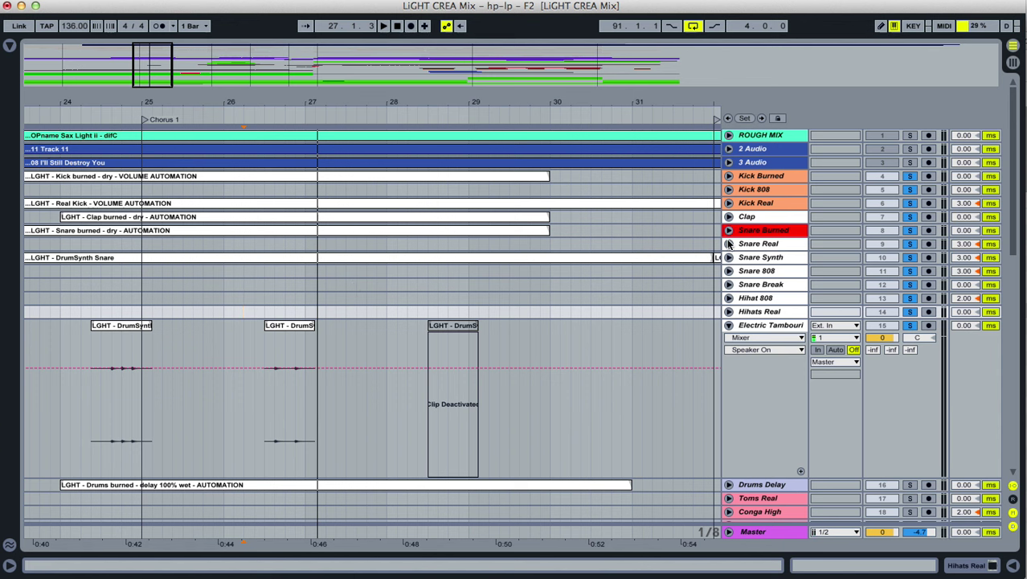
{"action": "left_click", "coordinate": [728, 217]}
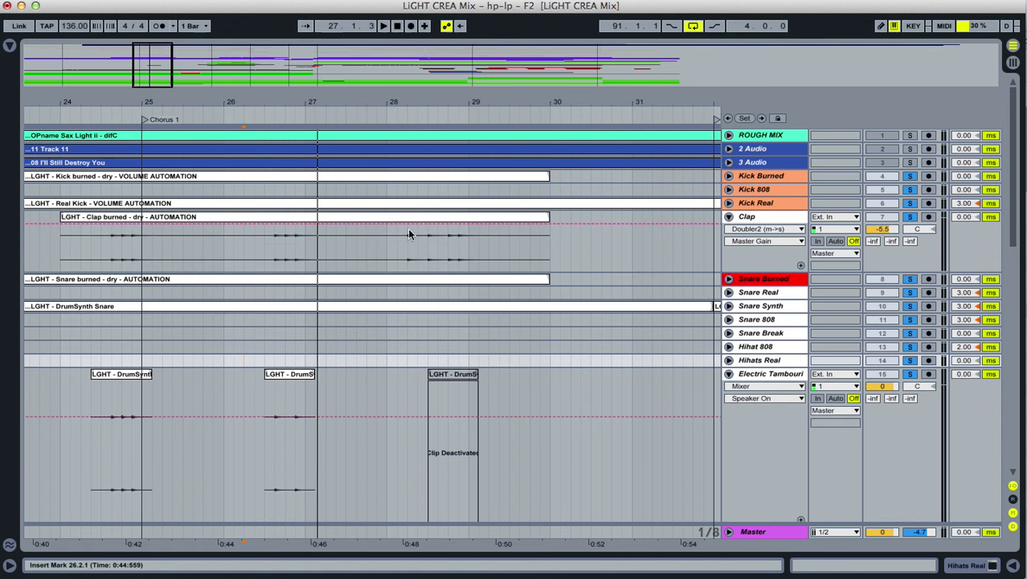
{"action": "left_click_drag", "start_coordinate": [278, 123], "coordinate": [279, 189]}
{"action": "left_click", "coordinate": [305, 253]}
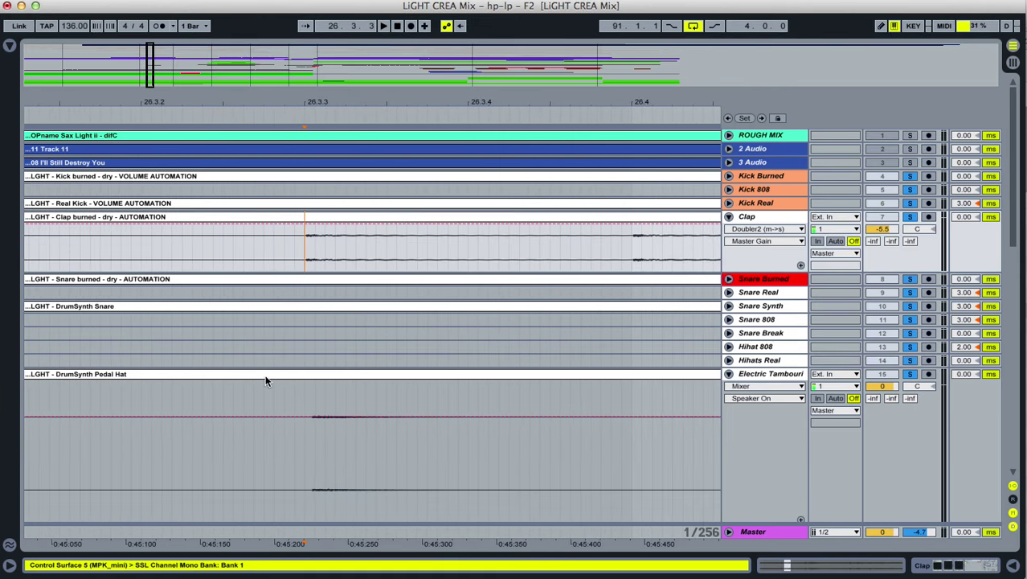
{"action": "left_click", "coordinate": [305, 411]}
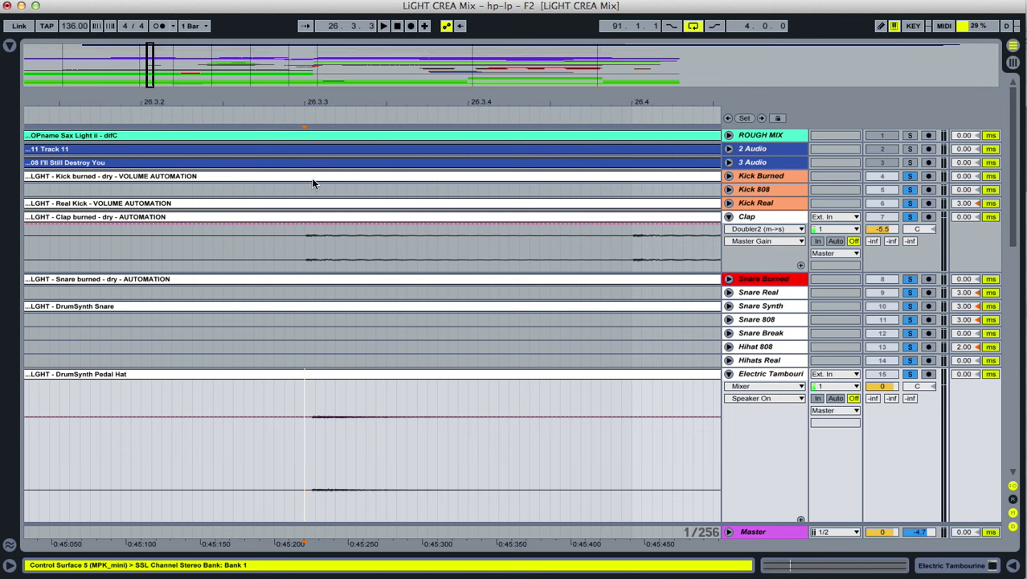
{"action": "left_click_drag", "start_coordinate": [313, 107], "coordinate": [305, 138]}
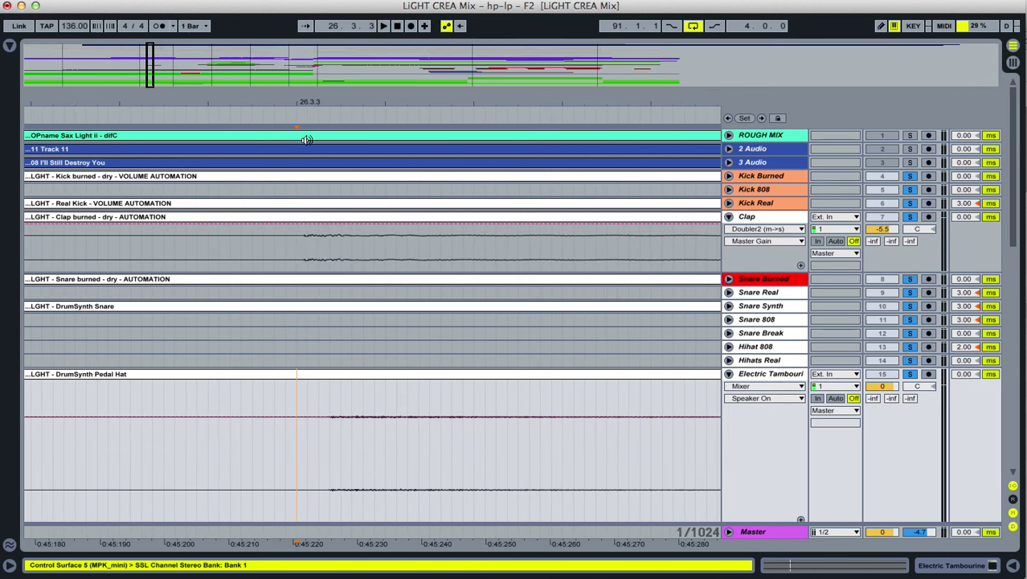
Move the Electric Tambourine clip near 26.3 slightly earlier to line up its first hit with the Clap's onset.
{"action": "left_click", "coordinate": [348, 374]}
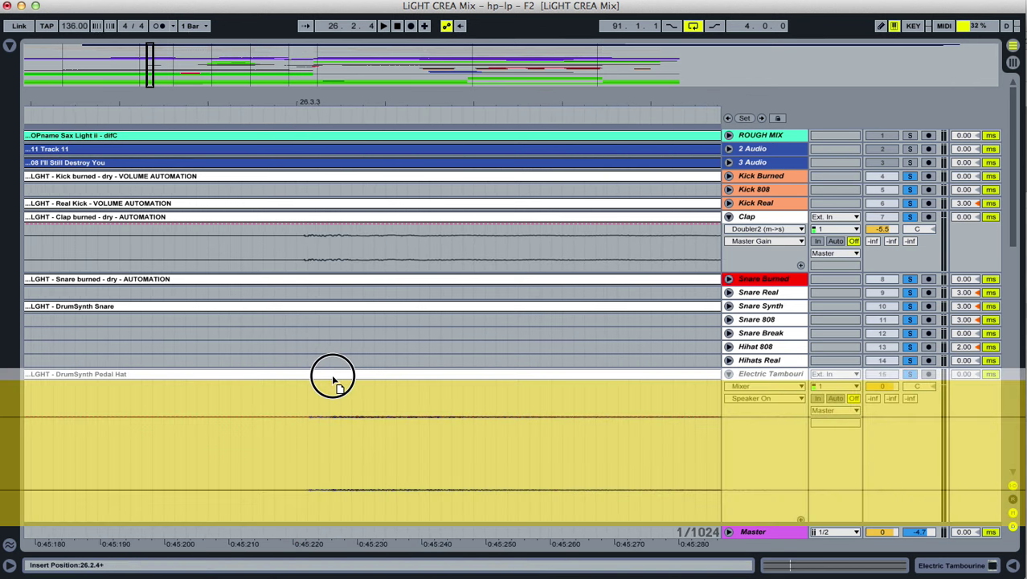
{"action": "left_click_drag", "start_coordinate": [309, 102], "coordinate": [308, 138]}
{"action": "left_click_drag", "start_coordinate": [435, 372], "coordinate": [362, 377]}
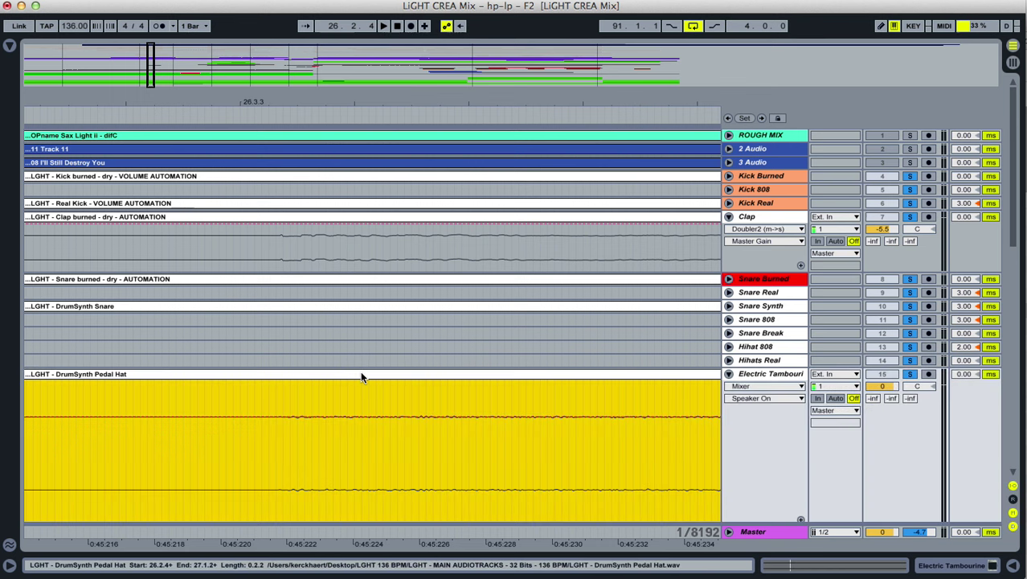
{"action": "left_click", "coordinate": [287, 405]}
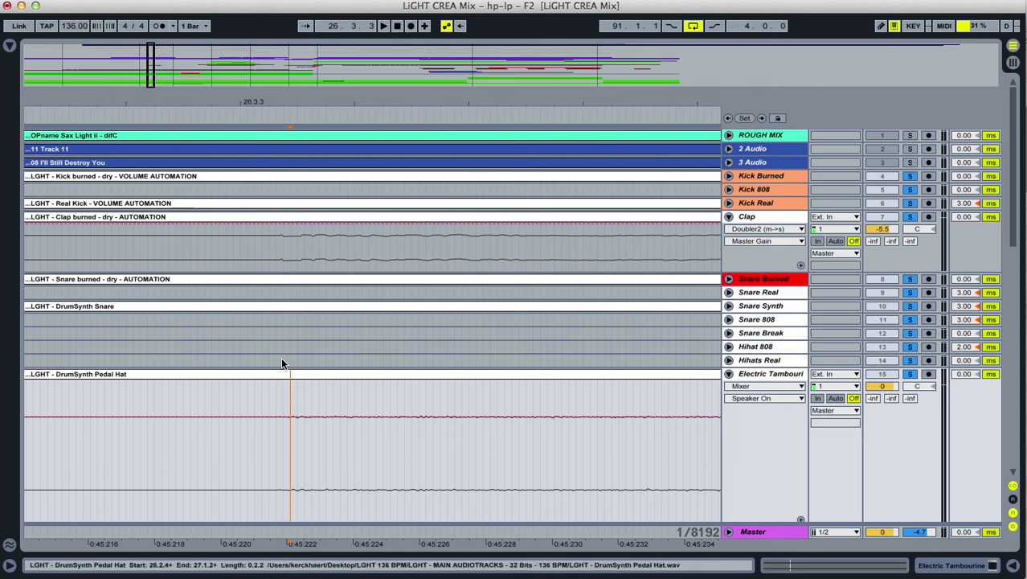
Play the realigned Electric Tambourine clip with the soloed drums twice from 26.1.1.
{"action": "left_click_drag", "start_coordinate": [357, 106], "coordinate": [357, 74]}
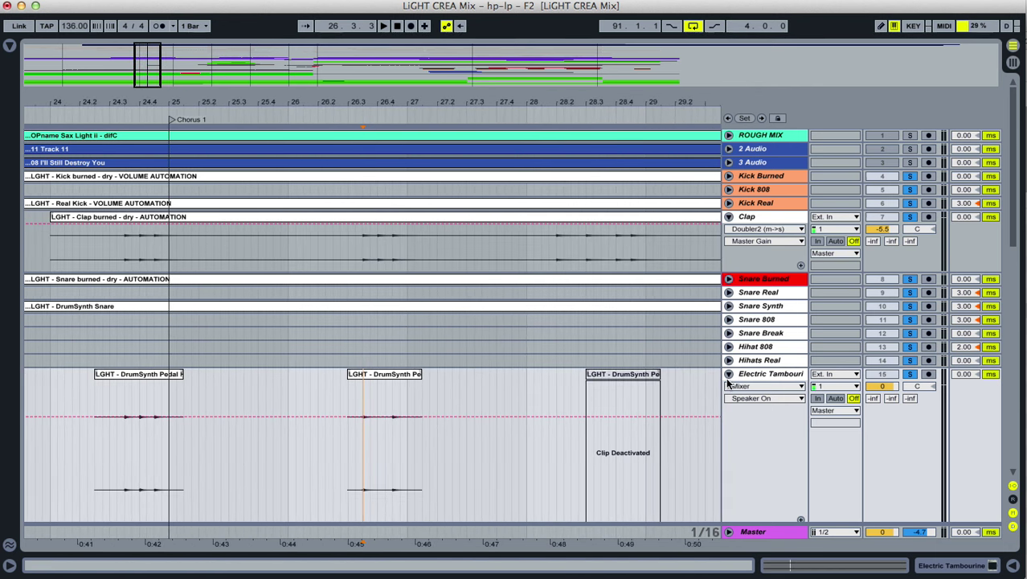
{"action": "left_click", "coordinate": [288, 390]}
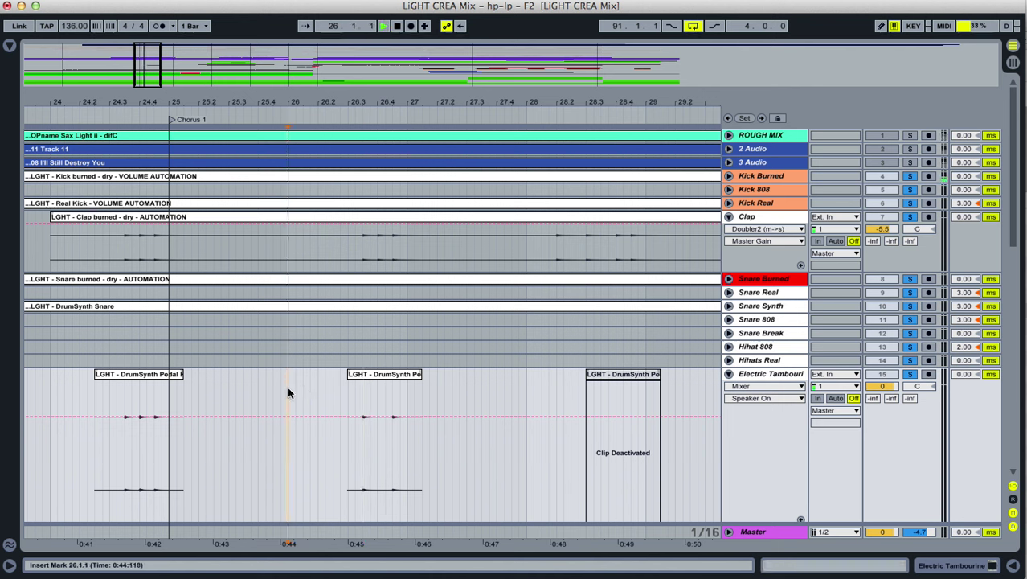
{"action": "key", "text": "space"}
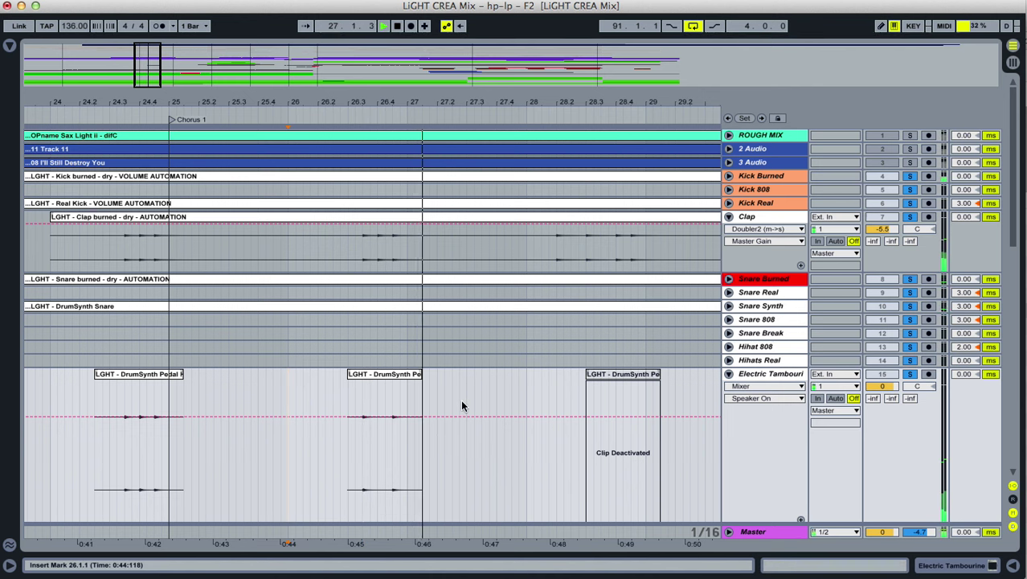
{"action": "key", "text": "space"}
{"action": "key", "text": "space"}
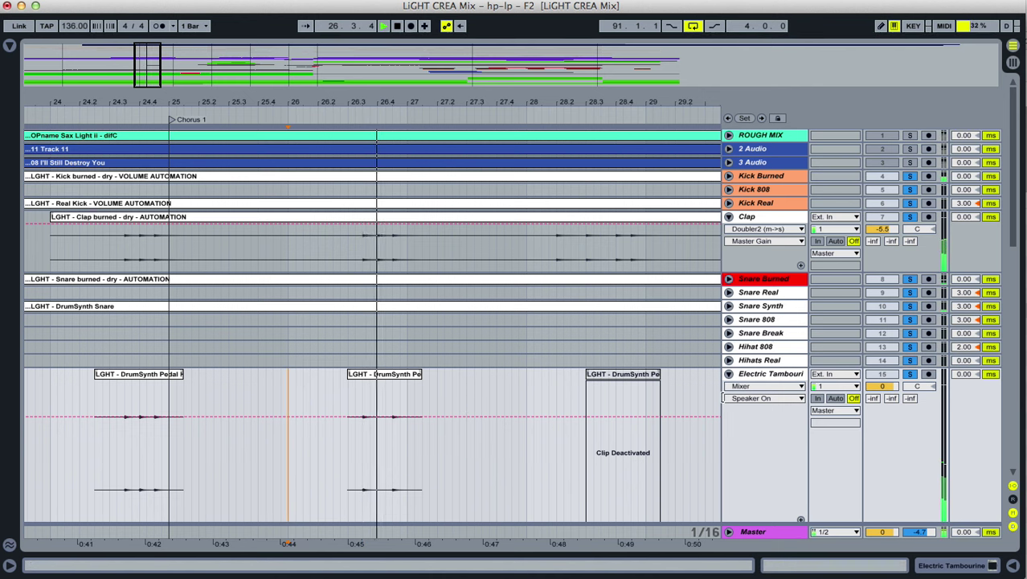
{"action": "key", "text": "space"}
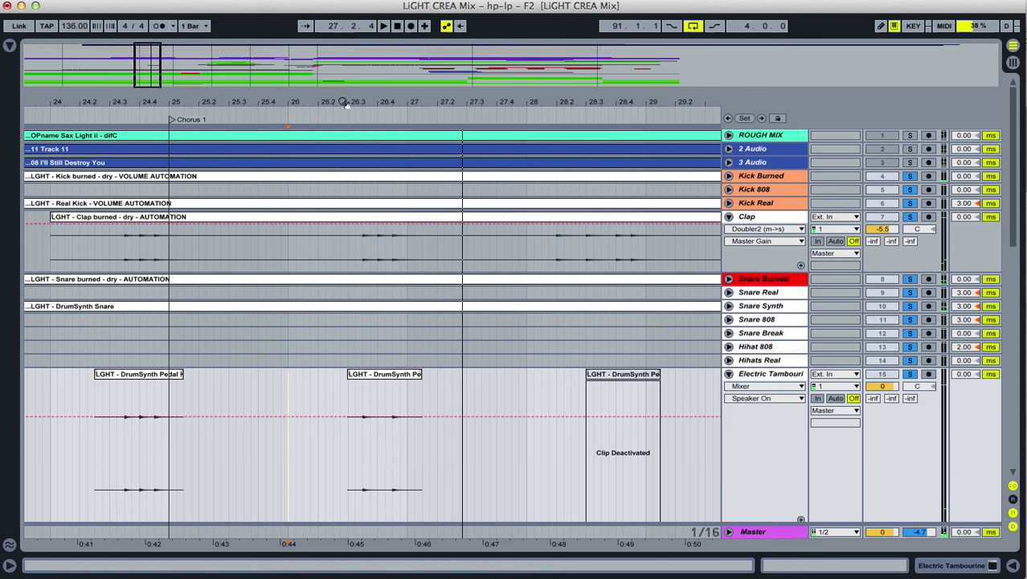
Split the second Electric Tambourine clip at 26.4.1 and shift its first half slightly later against the Clap.
{"action": "left_click", "coordinate": [380, 401]}
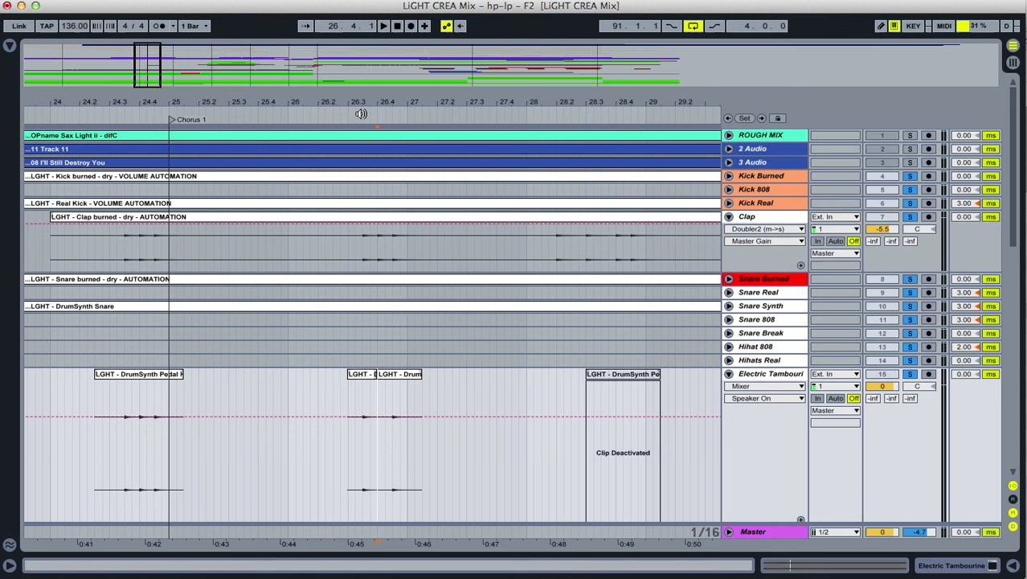
{"action": "left_click_drag", "start_coordinate": [361, 100], "coordinate": [361, 285]}
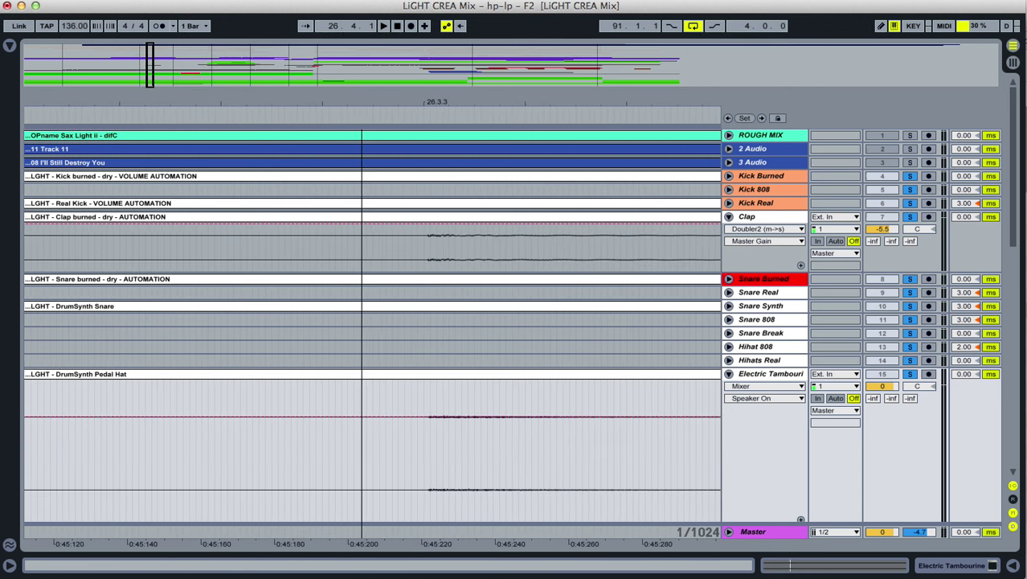
{"action": "left_click", "coordinate": [440, 371]}
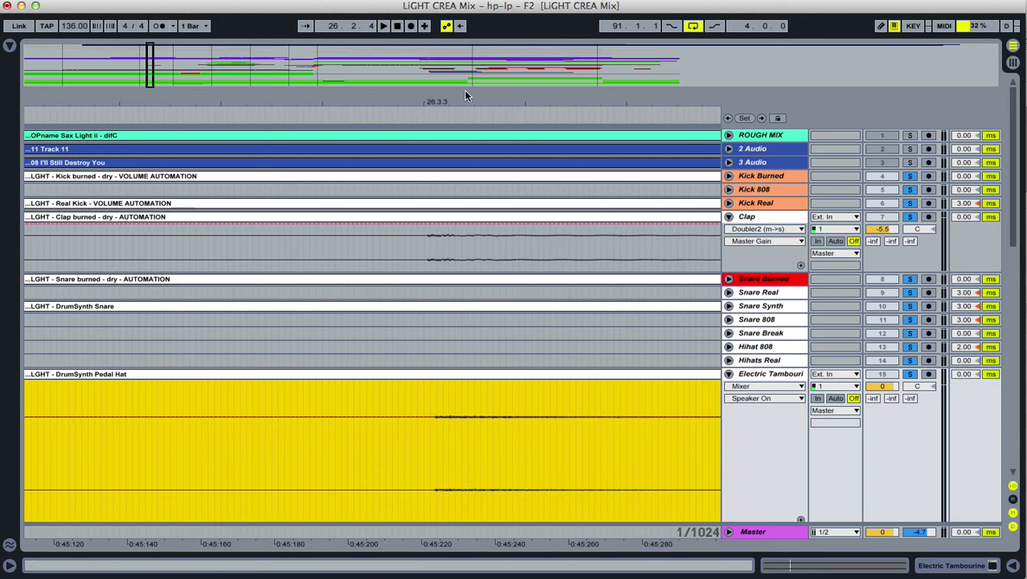
Play the split Electric Tambourine clip with the soloed drums from 26.2.1.
{"action": "left_click_drag", "start_coordinate": [467, 97], "coordinate": [462, 6]}
{"action": "left_click", "coordinate": [364, 399]}
{"action": "key", "text": "space"}
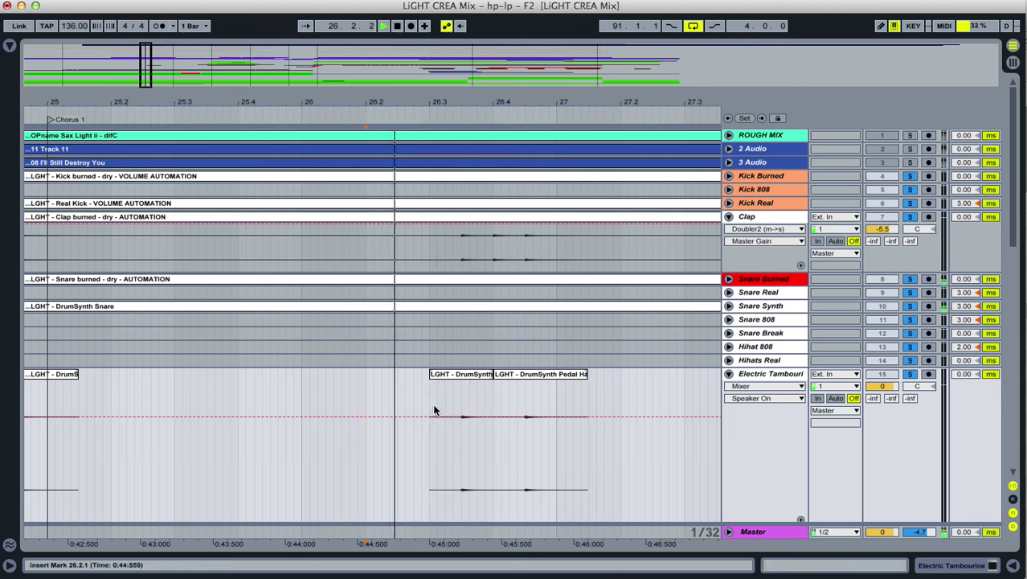
Stop playback and deactivate the first half of the split Electric Tambourine clip.
{"action": "left_click", "coordinate": [444, 373]}
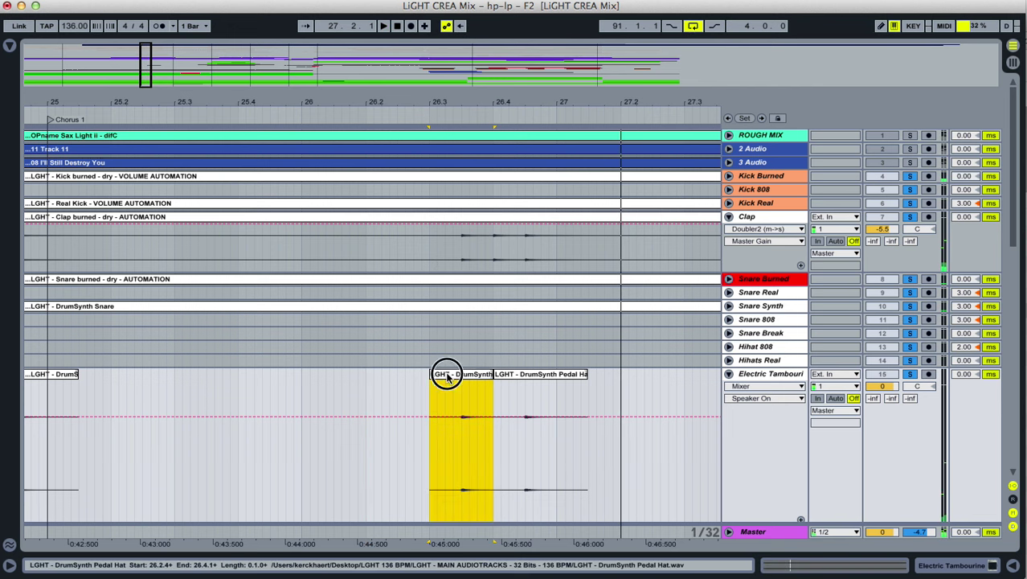
{"action": "key", "text": "space"}
{"action": "right_click", "coordinate": [444, 374]}
{"action": "left_click", "coordinate": [491, 151]}
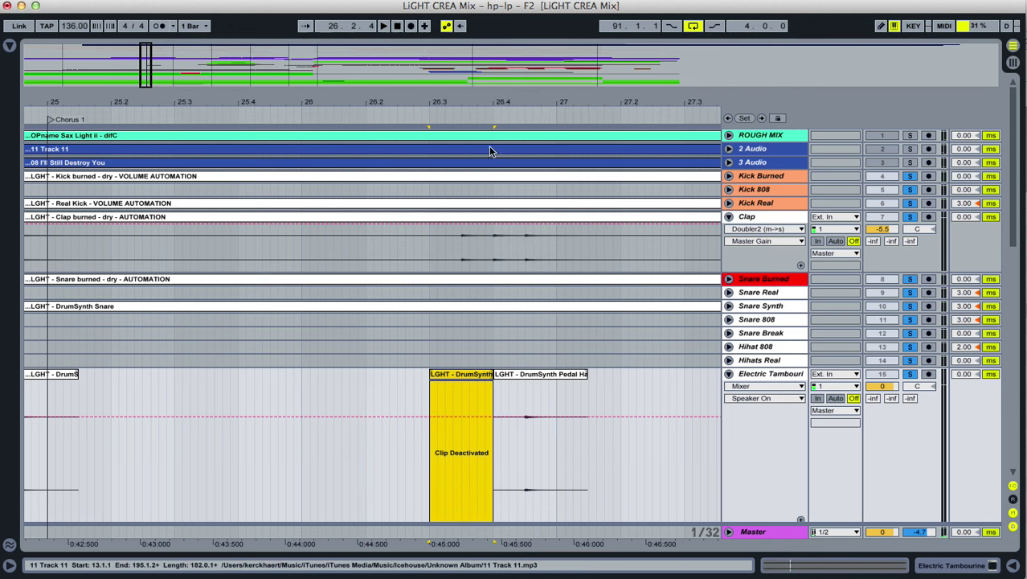
Play from 26.1.1, unsolo the drum tracks, and play the full mix from 25.3.4.
{"action": "left_click", "coordinate": [301, 386]}
{"action": "key", "text": "space"}
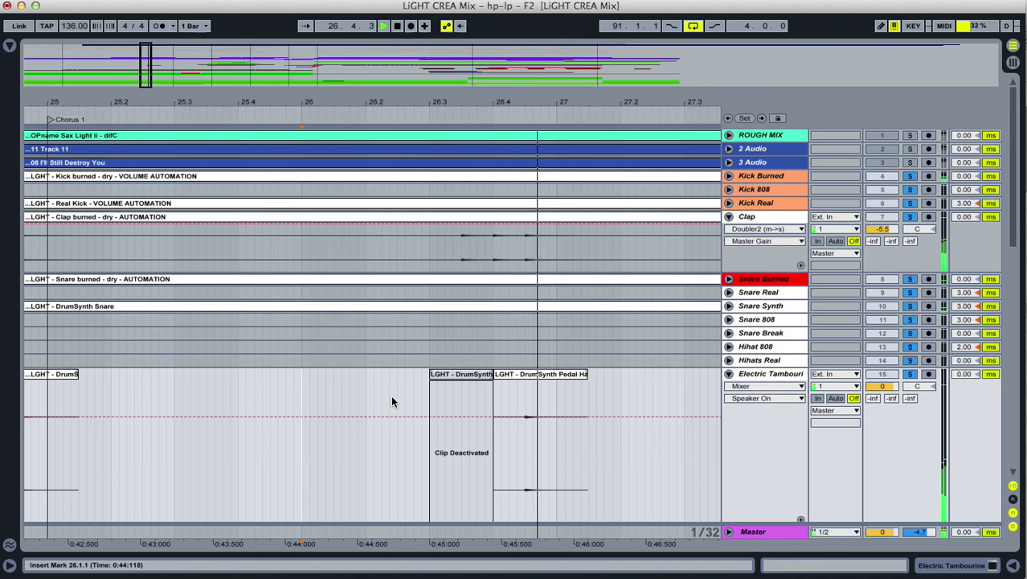
{"action": "left_click", "coordinate": [910, 374]}
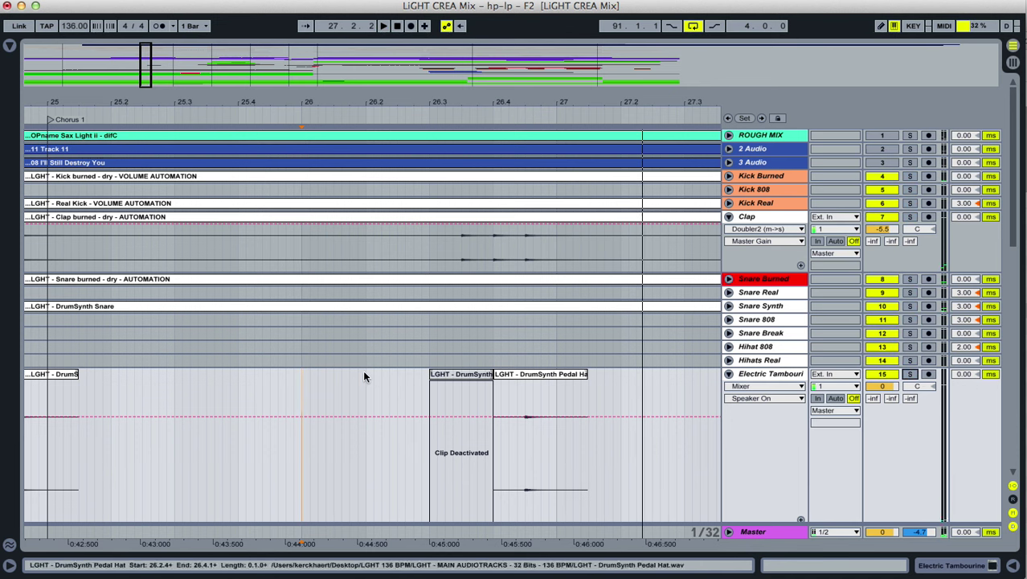
{"action": "left_click", "coordinate": [222, 390]}
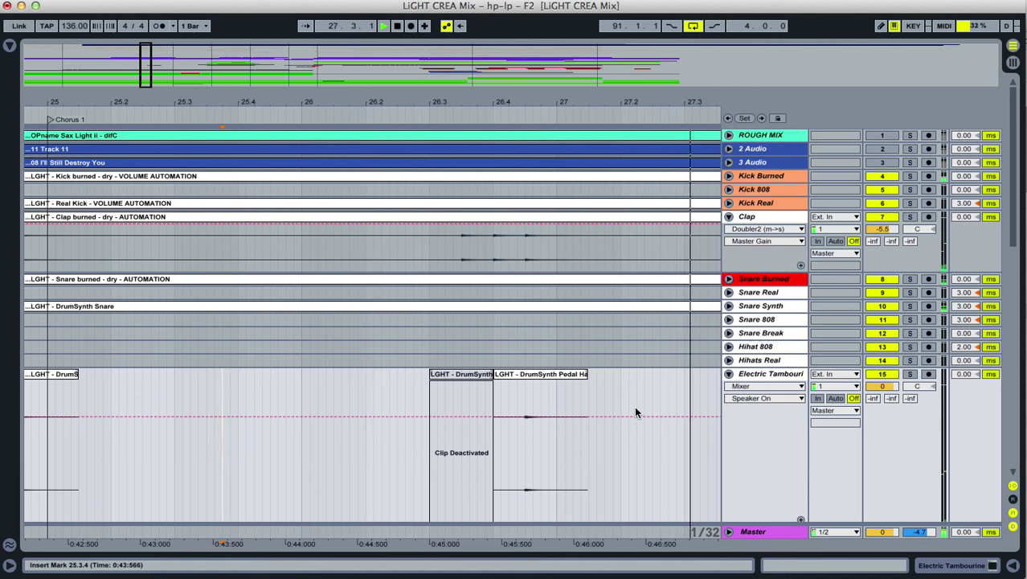
{"action": "key", "text": "space"}
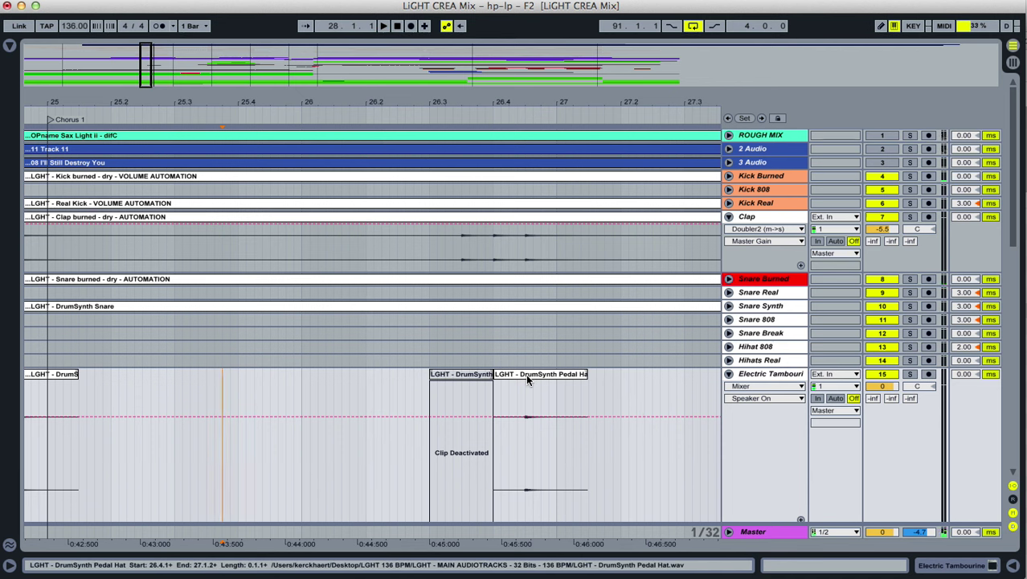
Undo the deactivation and last shift of the tambourine clip's first half, and play the mix from 25.4.3.
{"action": "key", "text": "0"}
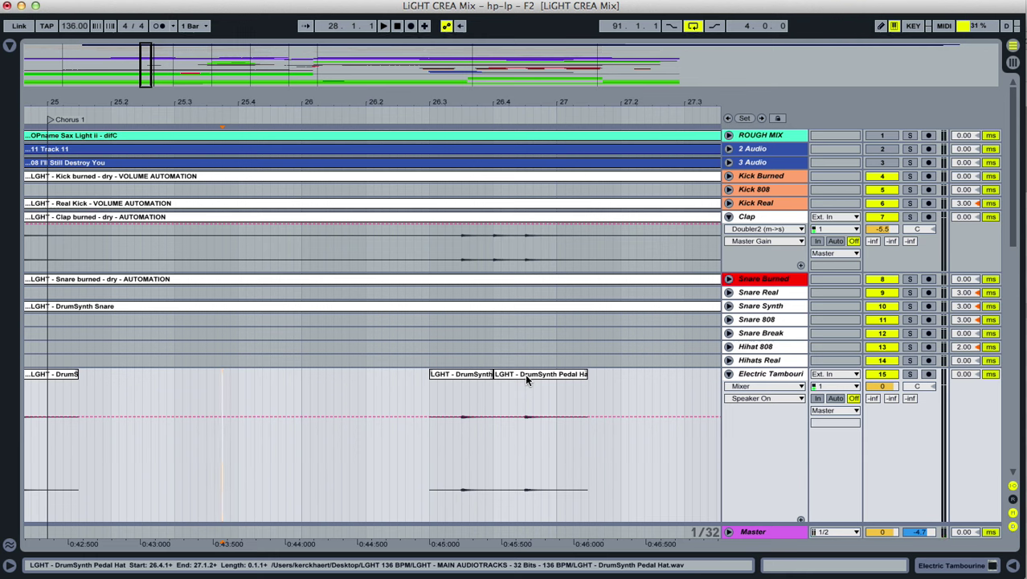
{"action": "key", "text": "super+z"}
{"action": "left_click", "coordinate": [277, 371]}
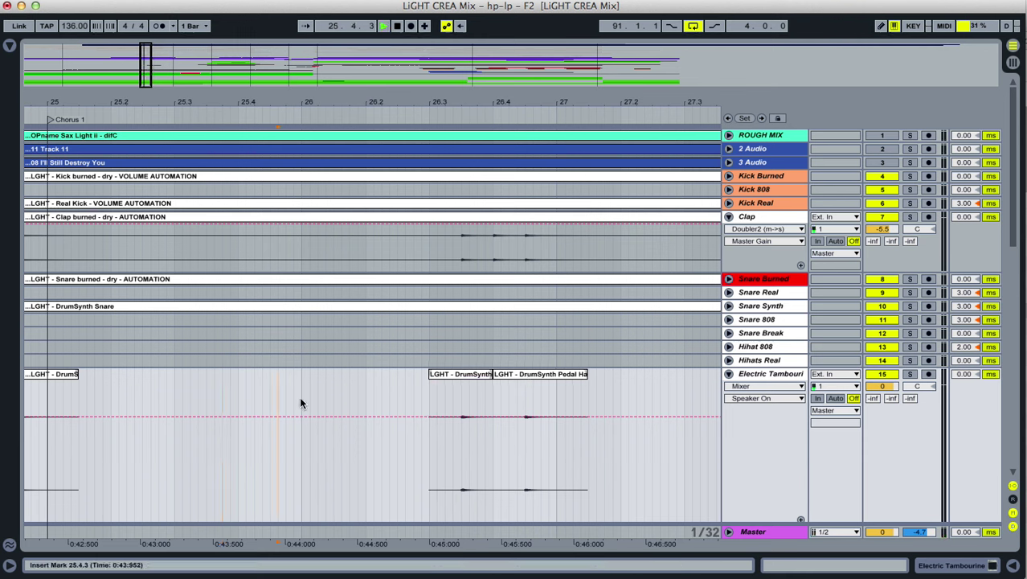
{"action": "key", "text": "space"}
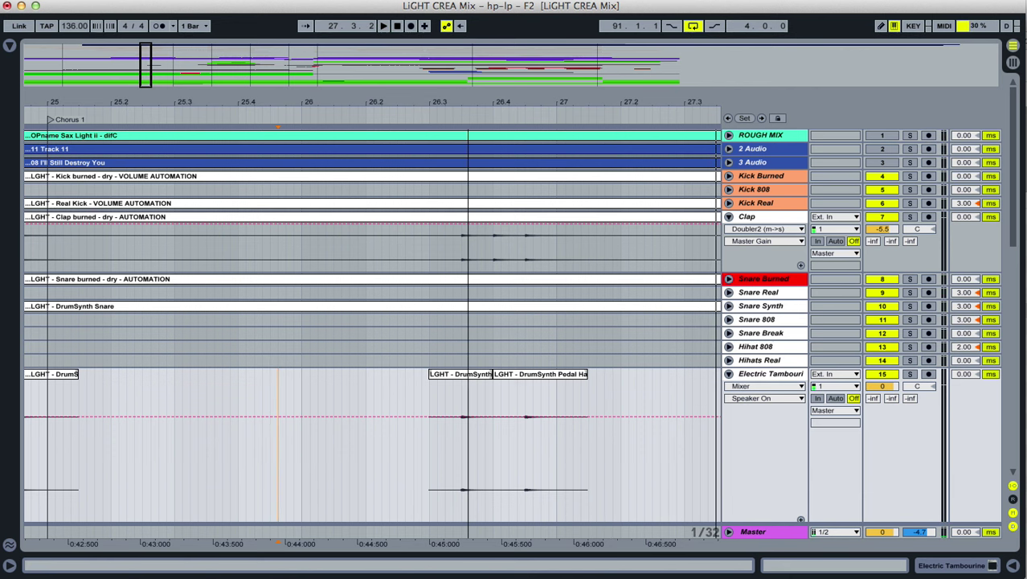
Examine the start of the Electric Tambourine hit at 26.3.3 at high magnification against the Clap waveform.
{"action": "left_click_drag", "start_coordinate": [468, 102], "coordinate": [468, 209]}
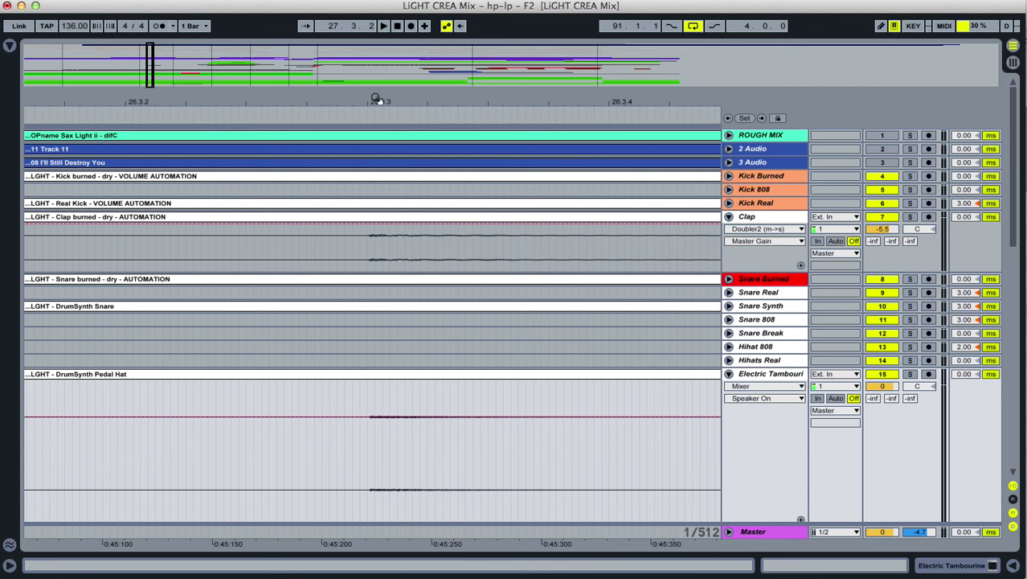
{"action": "left_click_drag", "start_coordinate": [376, 98], "coordinate": [384, 141]}
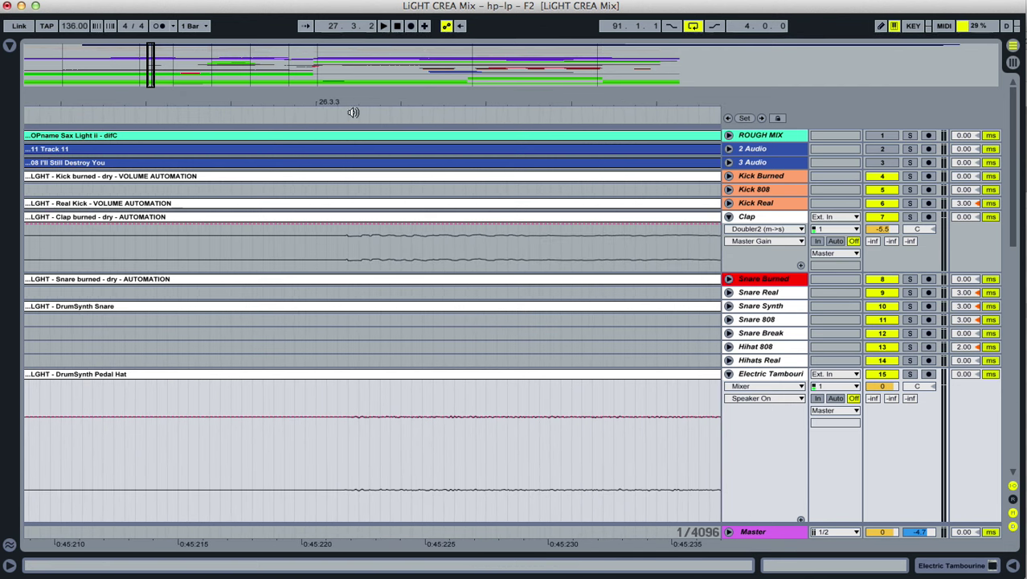
{"action": "left_click_drag", "start_coordinate": [352, 102], "coordinate": [352, 135]}
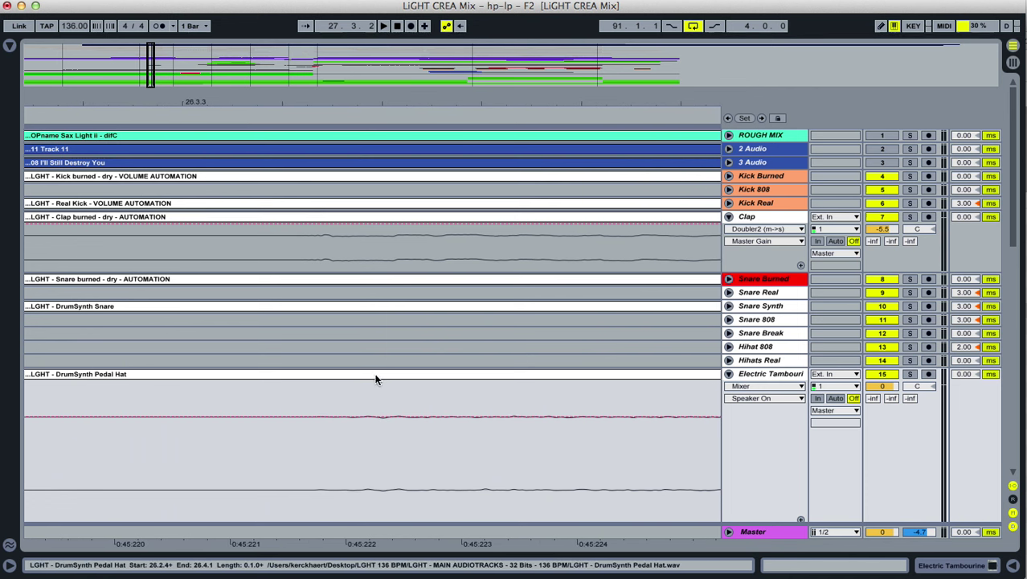
{"action": "left_click", "coordinate": [381, 378]}
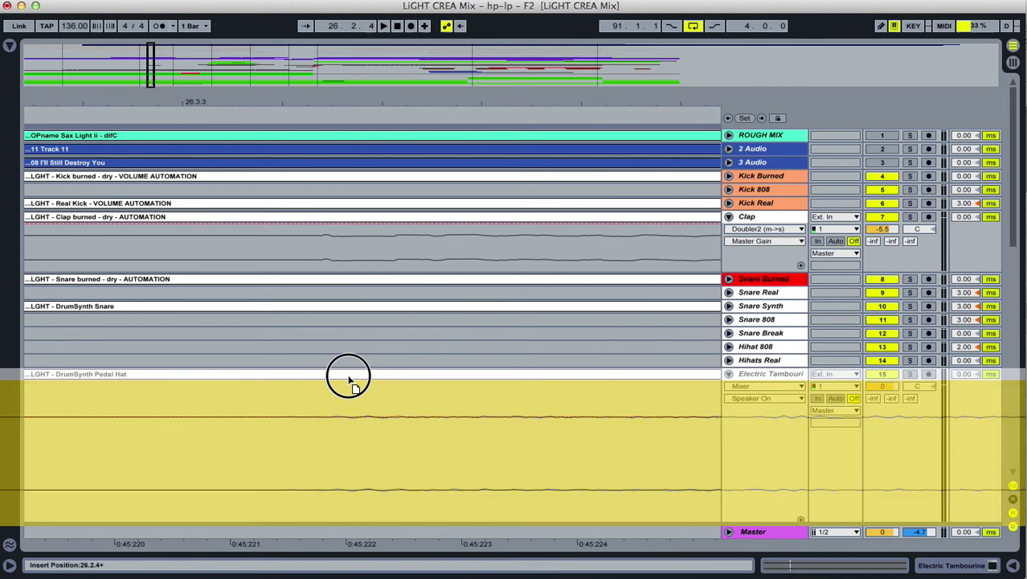
{"action": "left_click", "coordinate": [352, 384]}
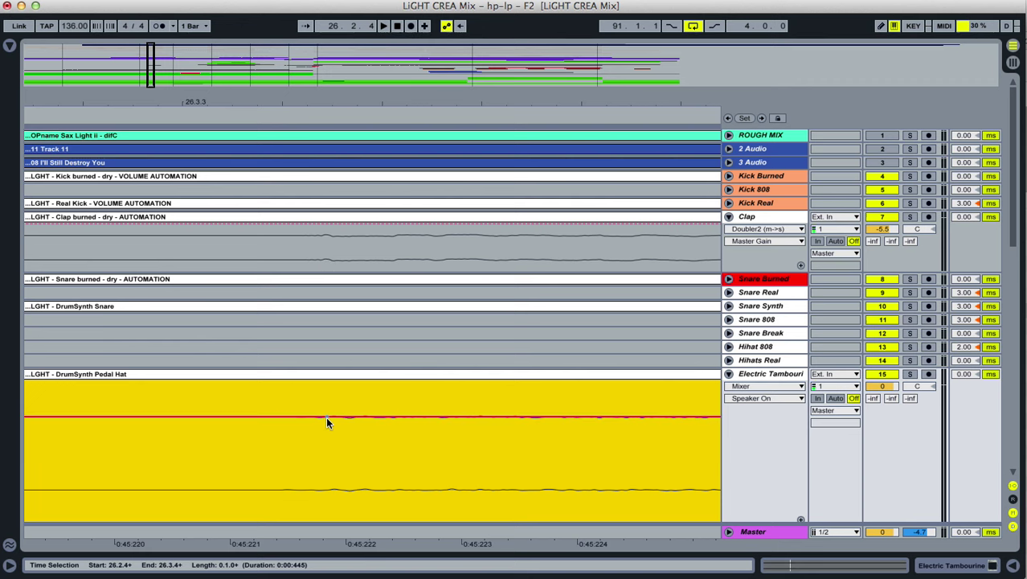
{"action": "left_click_drag", "start_coordinate": [330, 372], "coordinate": [333, 367]}
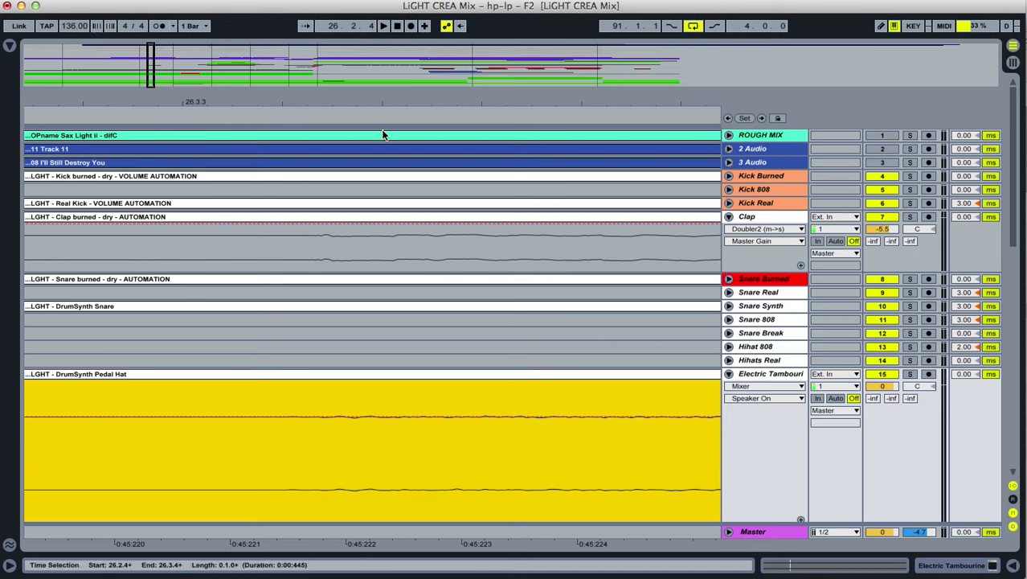
Trim the first Electric Tambourine clip's start to just before its hit at 26.3.3 and play from 26.2.4.
{"action": "left_click_drag", "start_coordinate": [395, 95], "coordinate": [396, 32]}
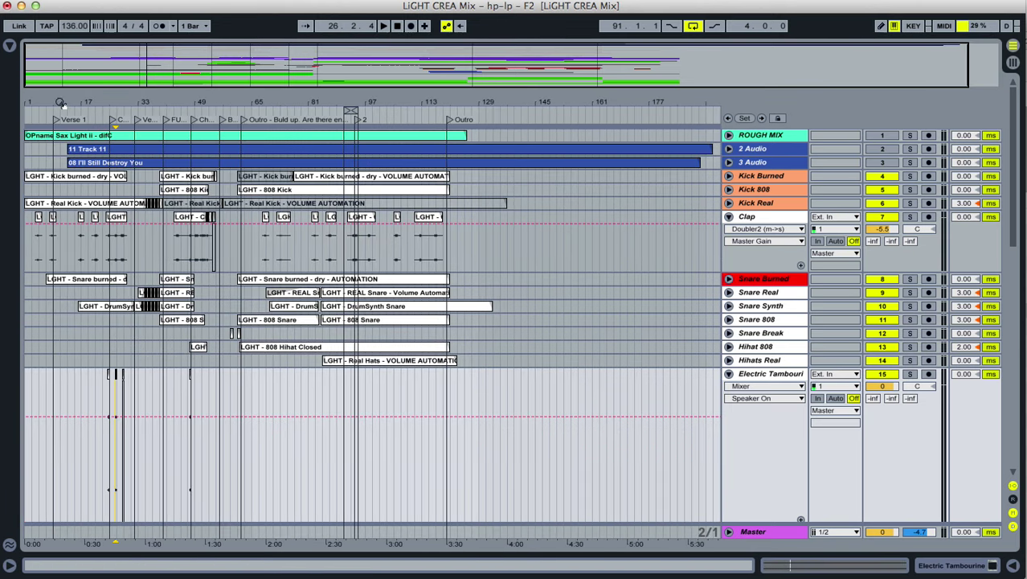
{"action": "double_click", "coordinate": [118, 96]}
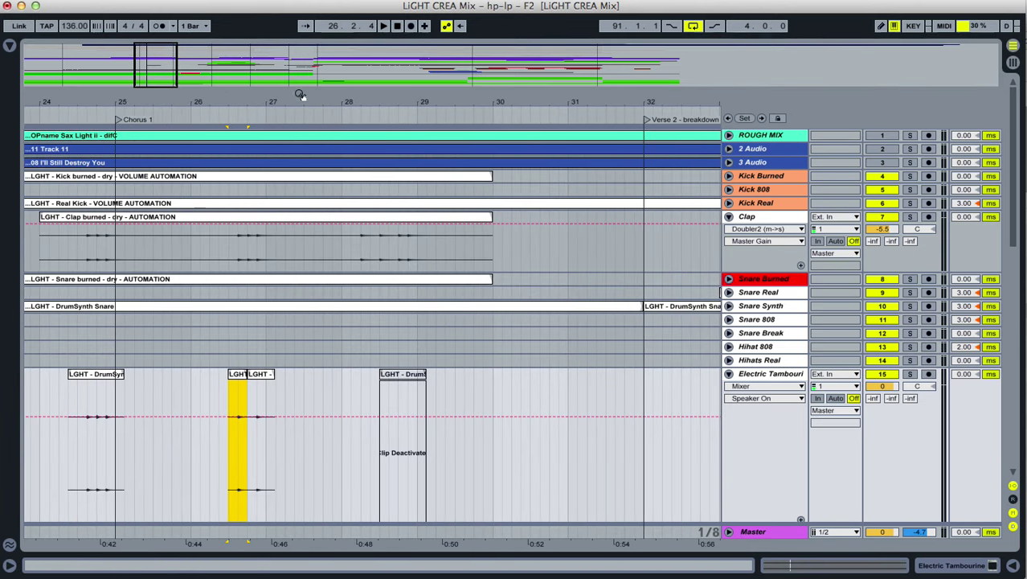
{"action": "left_click_drag", "start_coordinate": [234, 101], "coordinate": [241, 216]}
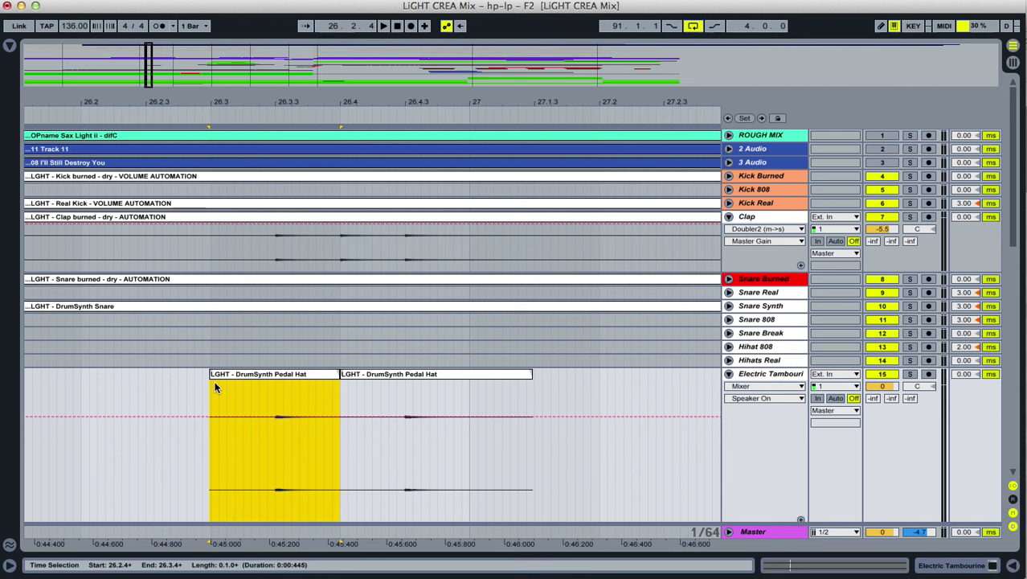
{"action": "left_click_drag", "start_coordinate": [211, 374], "coordinate": [255, 374]}
{"action": "left_click", "coordinate": [178, 394]}
{"action": "key", "text": "space"}
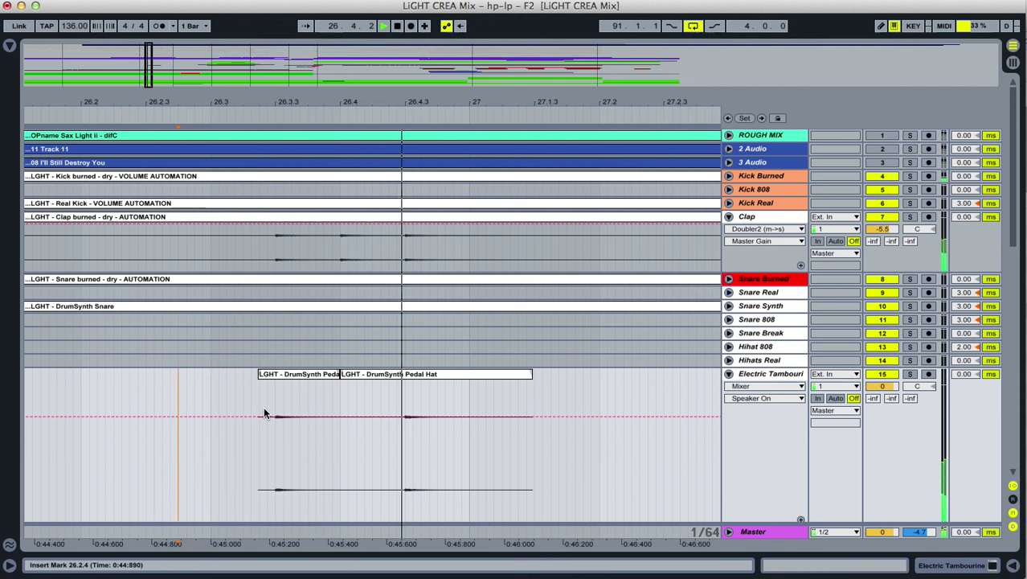
Reduce the height of the Electric Tambourine track and play the mix from 24.2.1.
{"action": "left_click_drag", "start_coordinate": [416, 94], "coordinate": [417, 20]}
{"action": "scroll", "coordinate": [770, 410], "scroll_direction": "down", "scroll_amount": 3}
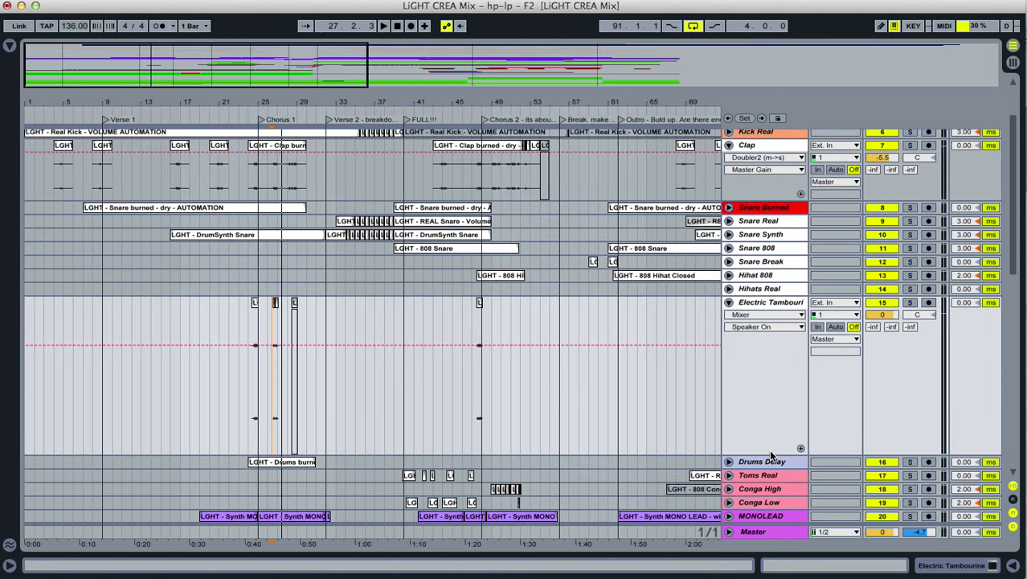
{"action": "left_click_drag", "start_coordinate": [772, 456], "coordinate": [726, 328]}
{"action": "left_click_drag", "start_coordinate": [252, 89], "coordinate": [249, 325]}
{"action": "key", "text": "space"}
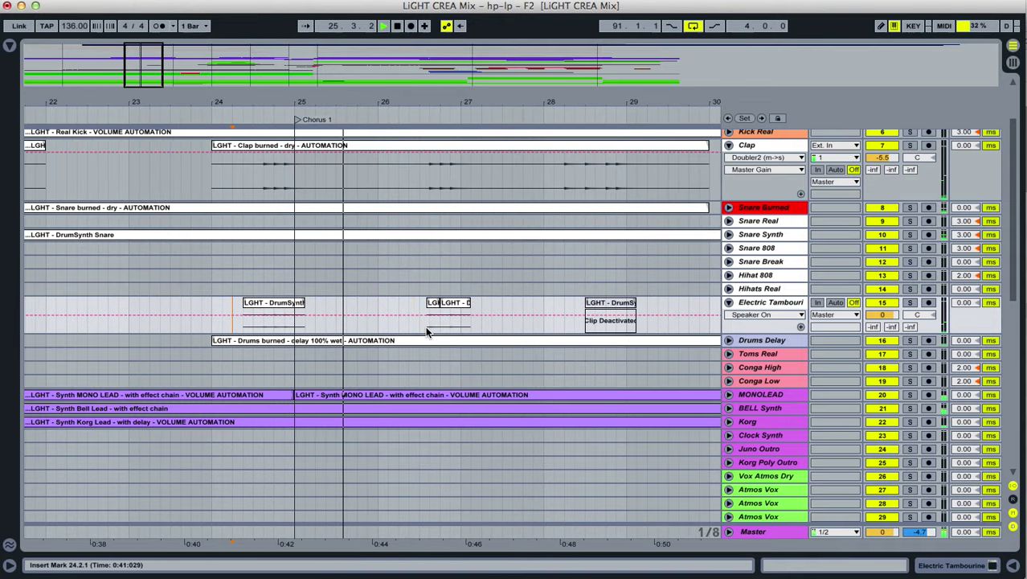
{"action": "key", "text": "space"}
Try pasting the tambourine section from 26.3.1 to 27.1.1 at 24.2.1, play the result, and undo the paste.
{"action": "left_click_drag", "start_coordinate": [419, 325], "coordinate": [436, 323]}
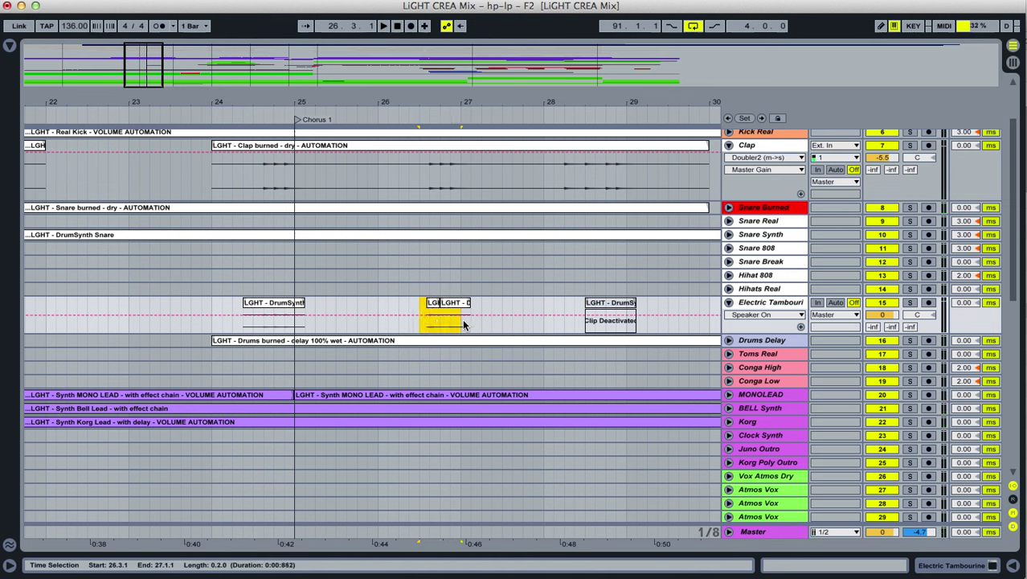
{"action": "left_click", "coordinate": [232, 326]}
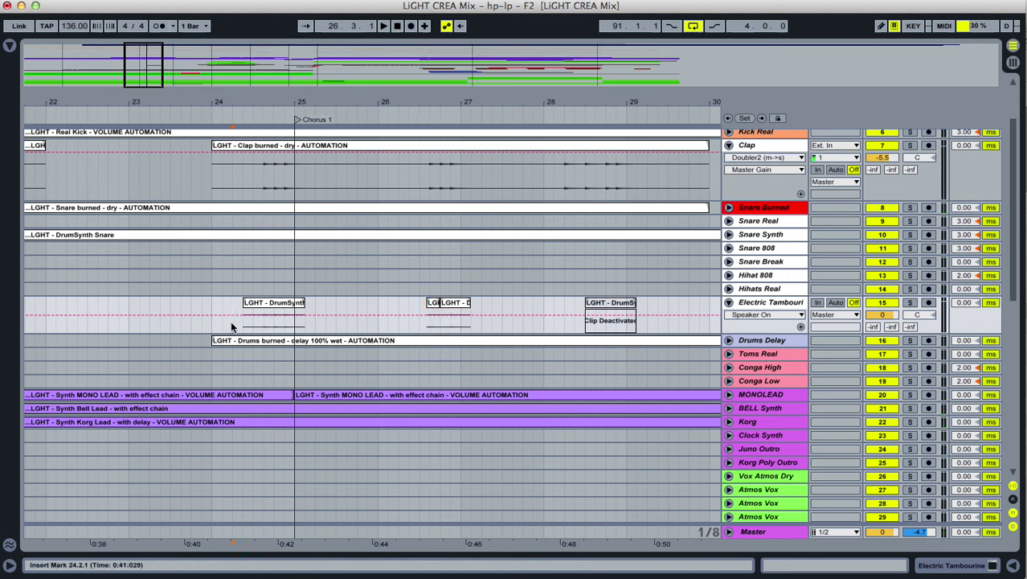
{"action": "key", "text": "super+v"}
{"action": "left_click", "coordinate": [190, 320]}
{"action": "key", "text": "space"}
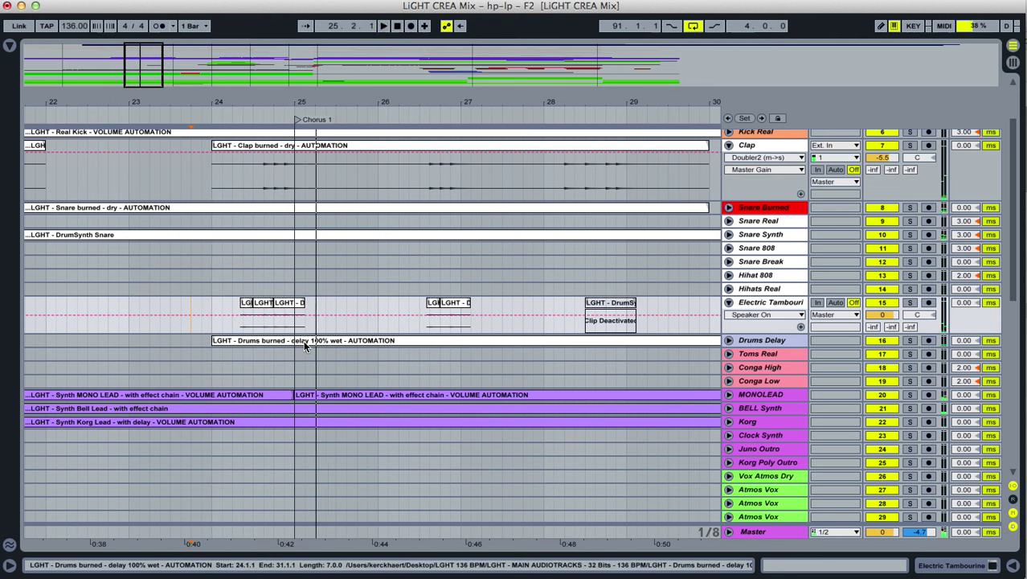
{"action": "key", "text": "super+z"}
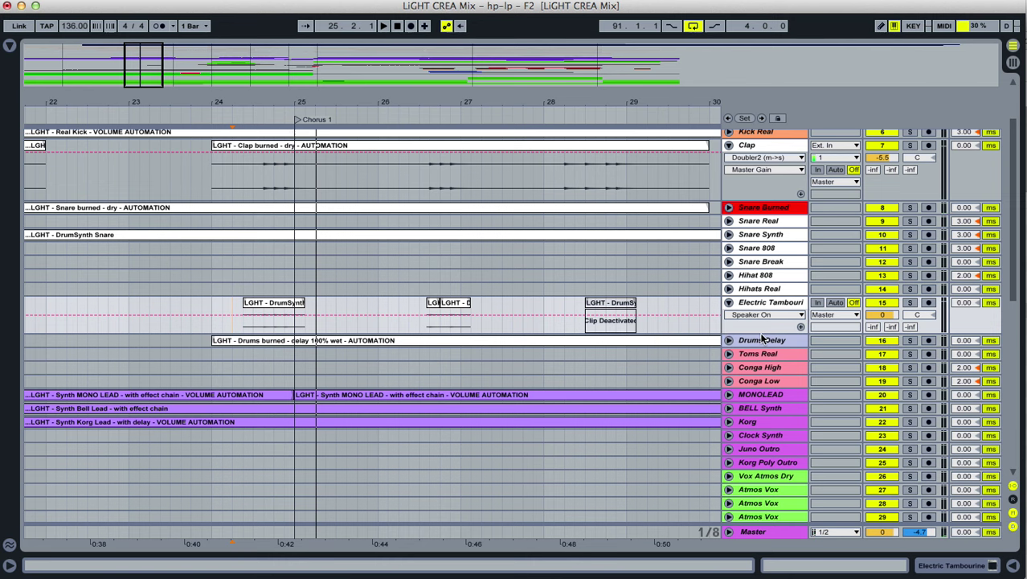
Fold the Electric Tambourine track and bring the whole arrangement into view.
{"action": "left_click_drag", "start_coordinate": [762, 332], "coordinate": [758, 369]}
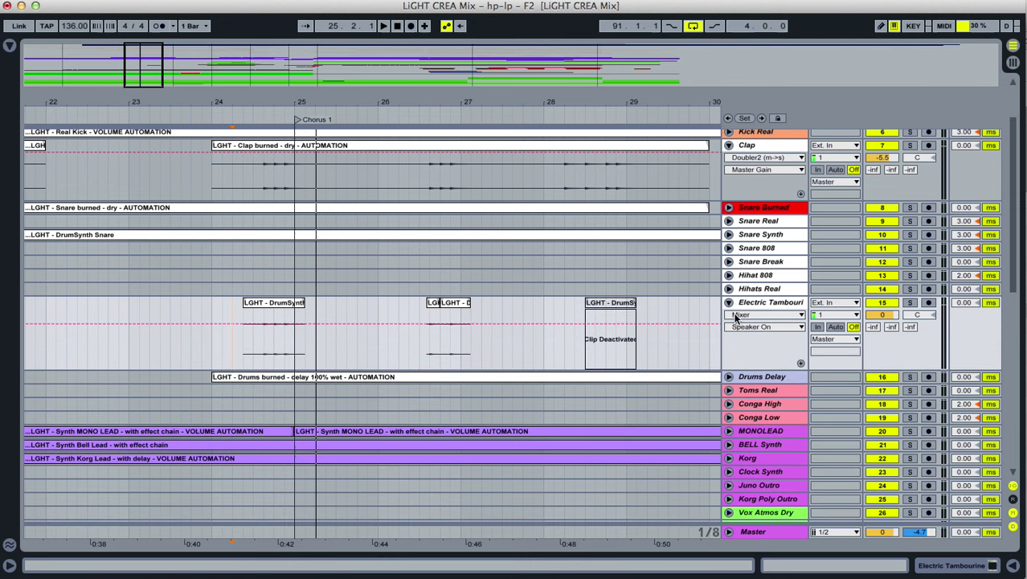
{"action": "left_click", "coordinate": [728, 302]}
{"action": "left_click_drag", "start_coordinate": [523, 88], "coordinate": [328, 16]}
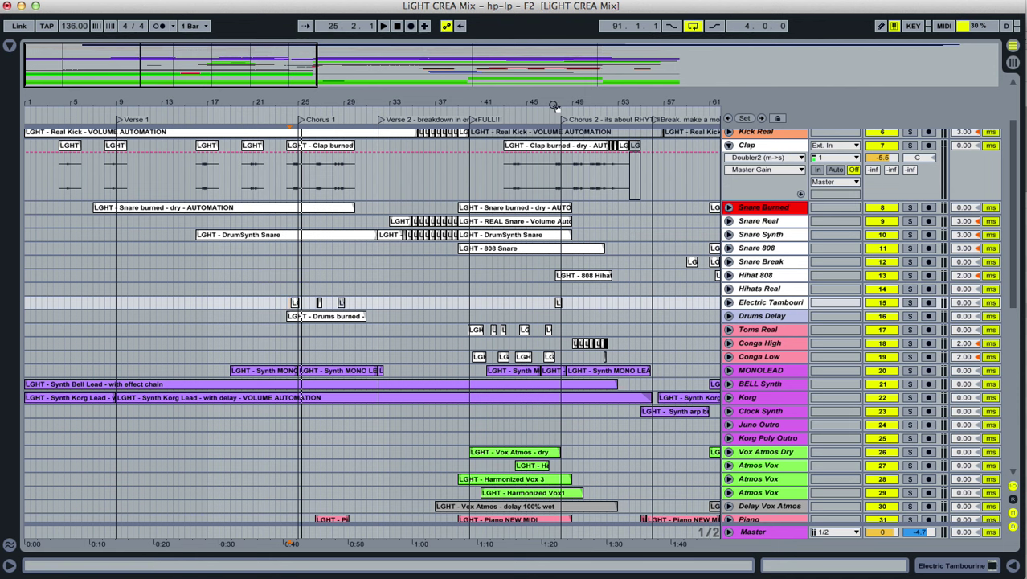
{"action": "left_click_drag", "start_coordinate": [552, 105], "coordinate": [297, 61]}
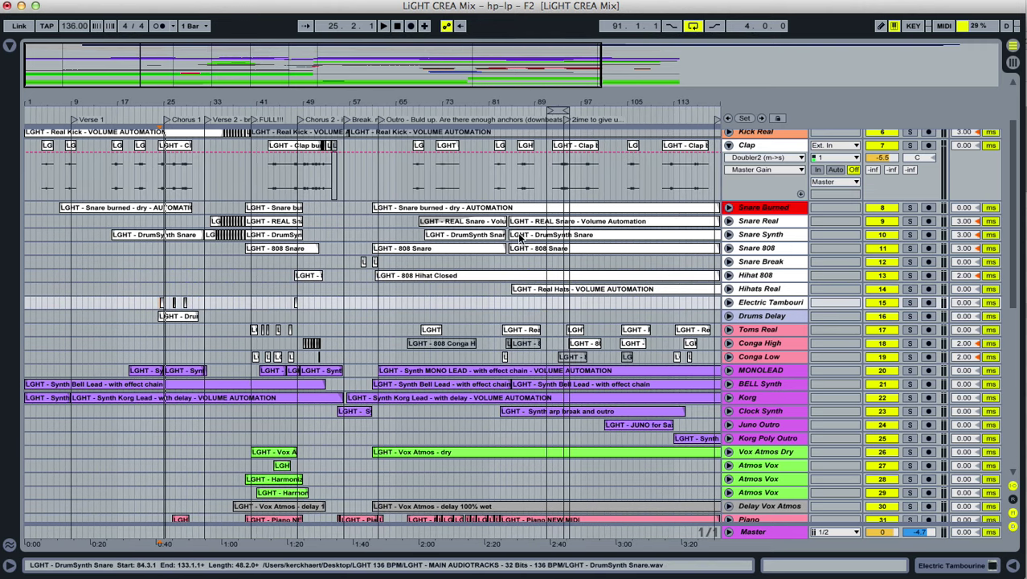
{"action": "left_click_drag", "start_coordinate": [532, 114], "coordinate": [532, 81]}
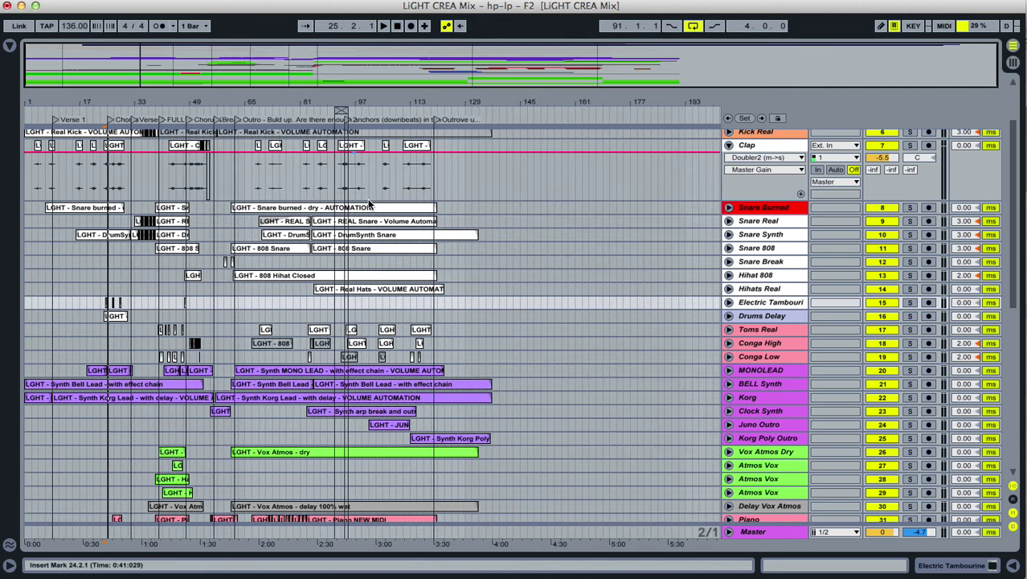
Unfold and solo the Piano track 31, and play it from 68.1.1.
{"action": "scroll", "coordinate": [371, 241], "scroll_direction": "down", "scroll_amount": 5}
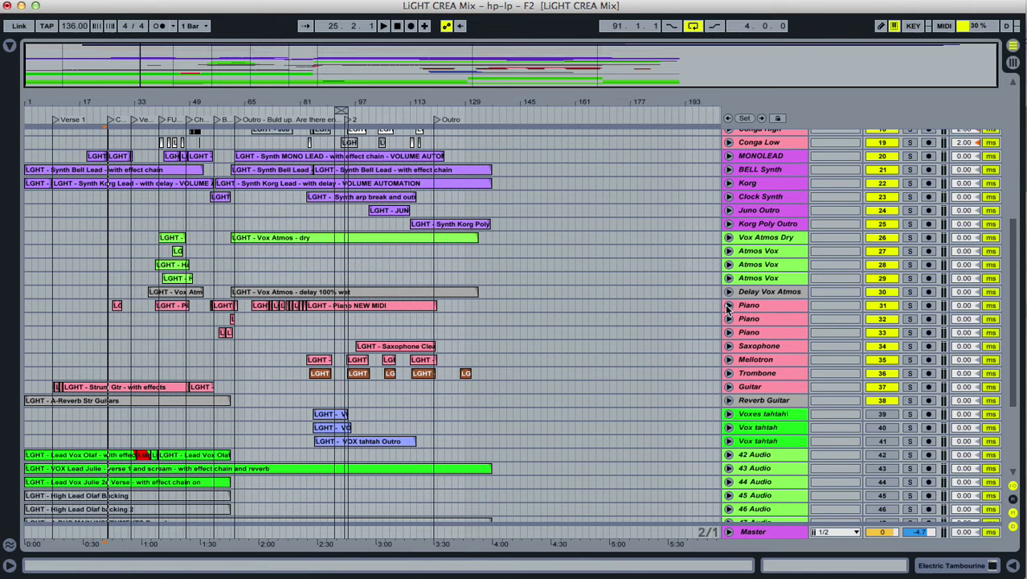
{"action": "left_click", "coordinate": [729, 306]}
{"action": "left_click", "coordinate": [909, 225]}
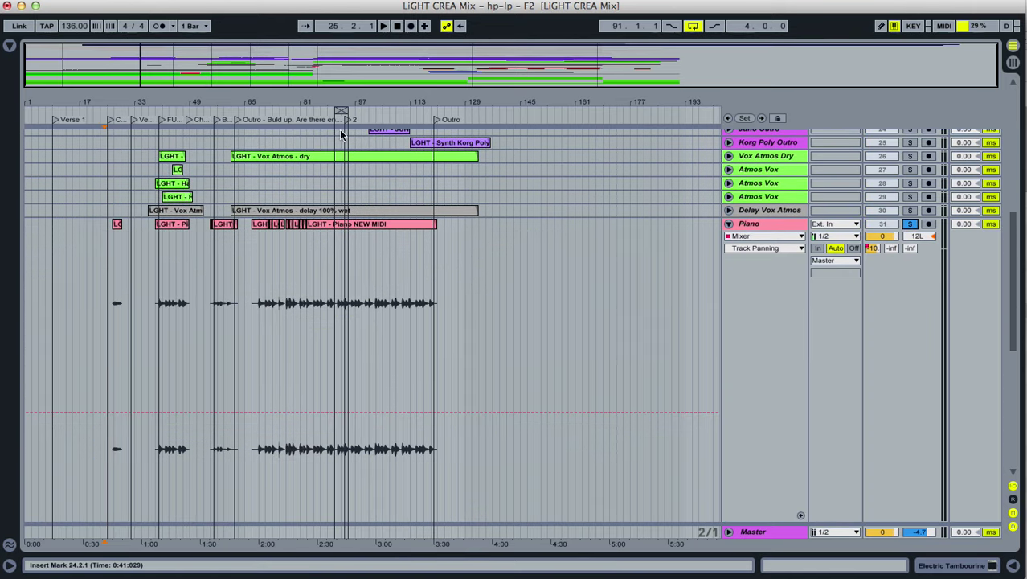
{"action": "left_click_drag", "start_coordinate": [294, 107], "coordinate": [396, 303]}
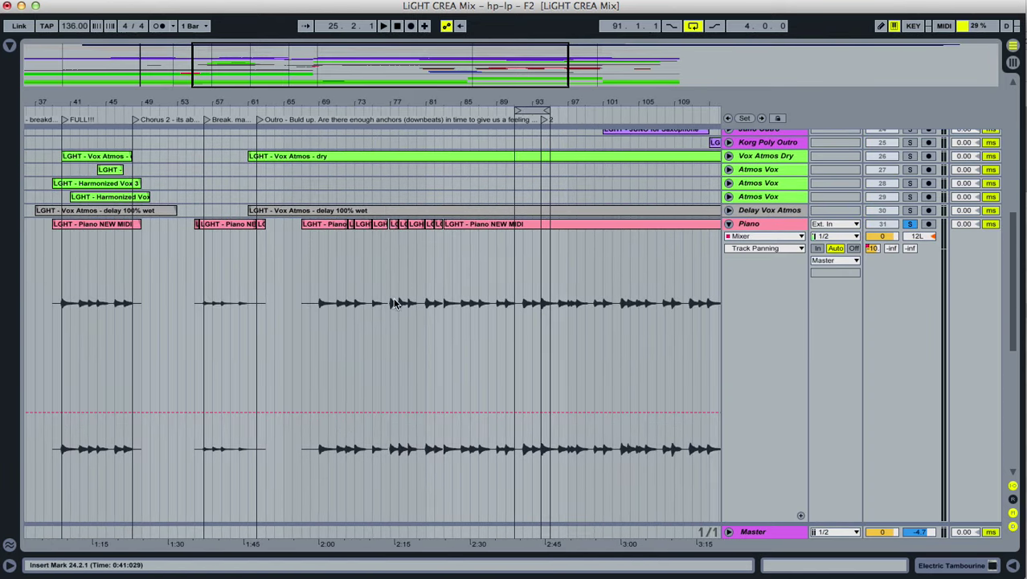
{"action": "left_click", "coordinate": [311, 278]}
{"action": "key", "text": "space"}
Turn on the metronome during playback to check the soloed piano's timing from around bar 72.
{"action": "left_click_drag", "start_coordinate": [339, 98], "coordinate": [344, 181]}
{"action": "left_click_drag", "start_coordinate": [393, 102], "coordinate": [393, 241]}
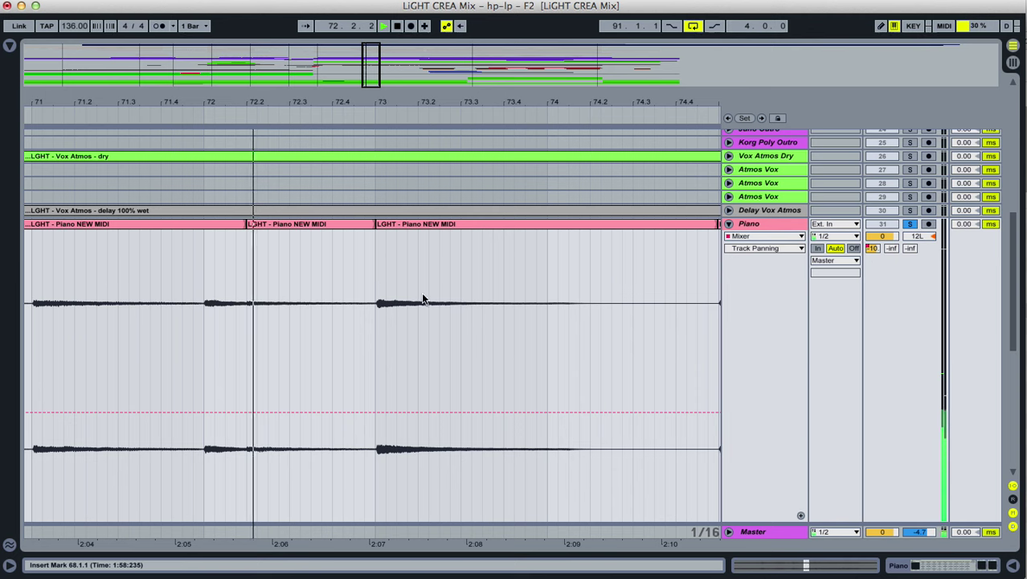
{"action": "left_click", "coordinate": [159, 26]}
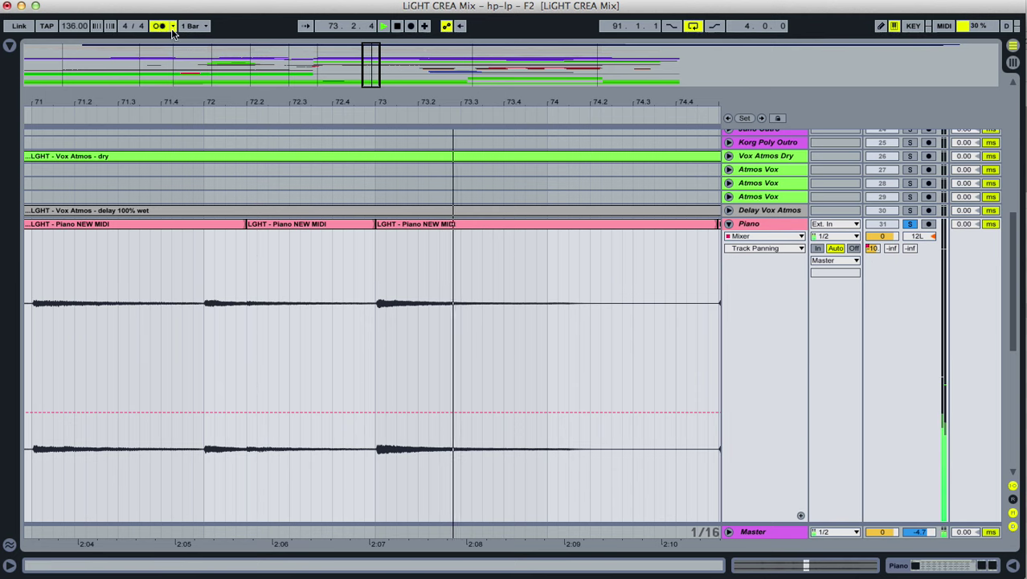
{"action": "left_click_drag", "start_coordinate": [340, 105], "coordinate": [339, 57]}
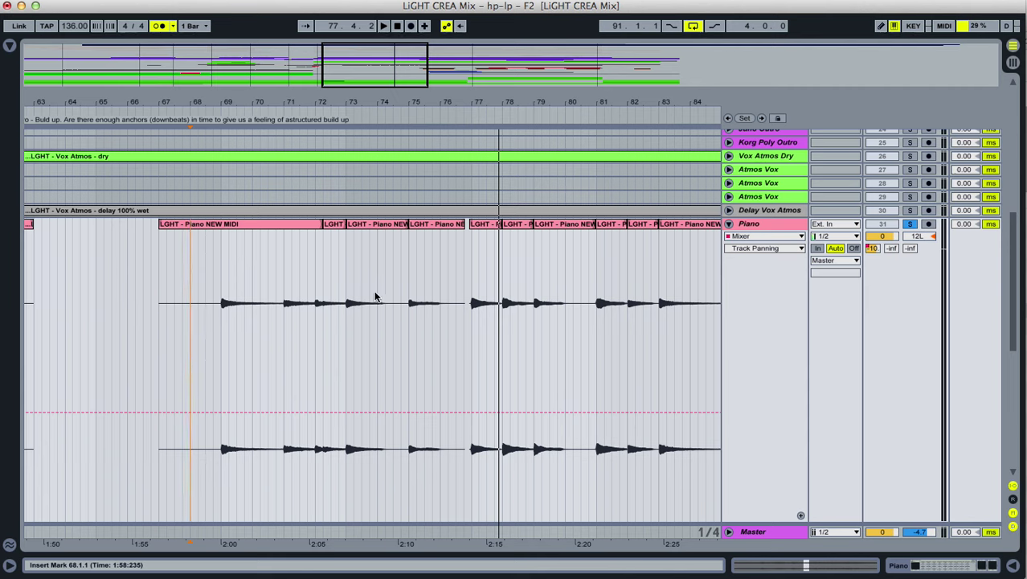
{"action": "key", "text": "space"}
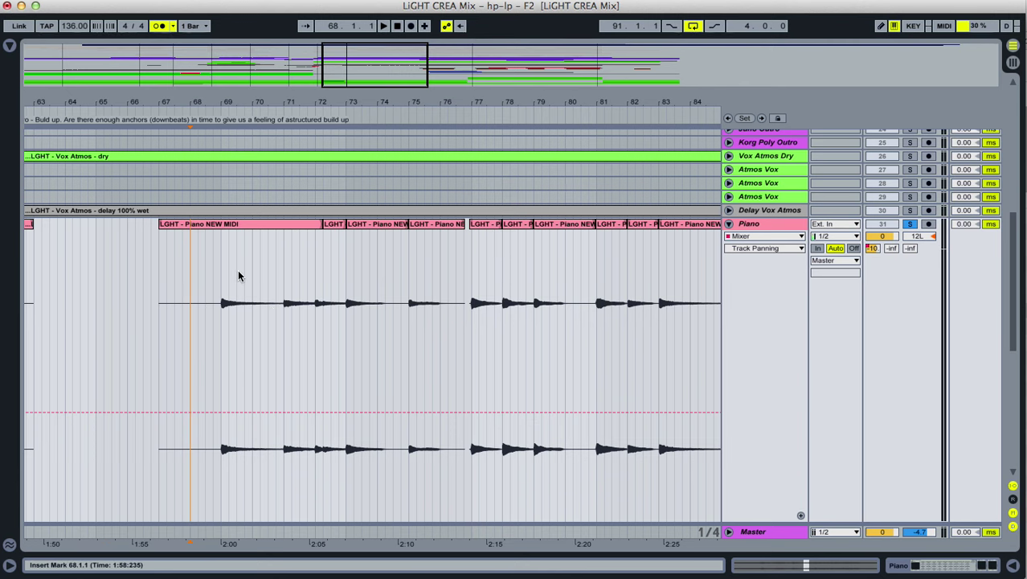
Inspect the piano hit at bar 73 against the grid and play the piano with the metronome from 71.1.1.
{"action": "left_click_drag", "start_coordinate": [348, 101], "coordinate": [349, 247]}
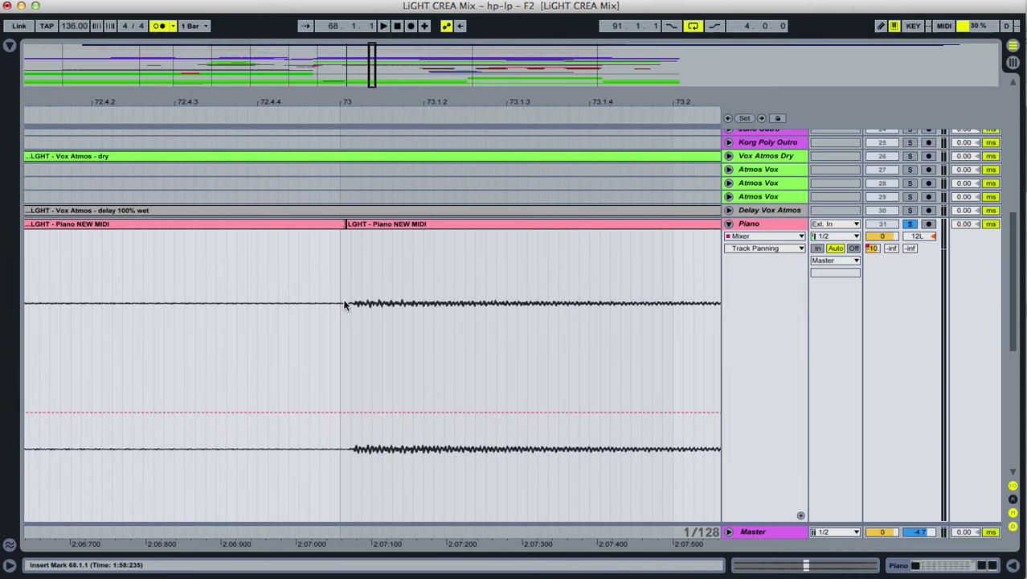
{"action": "left_click_drag", "start_coordinate": [369, 101], "coordinate": [370, 101]}
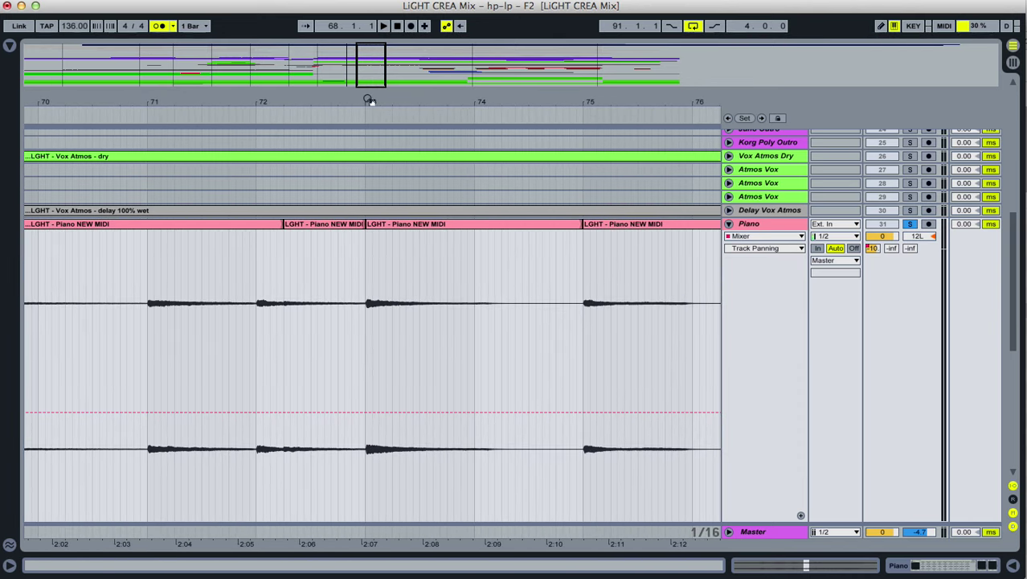
{"action": "left_click", "coordinate": [148, 326]}
{"action": "key", "text": "space"}
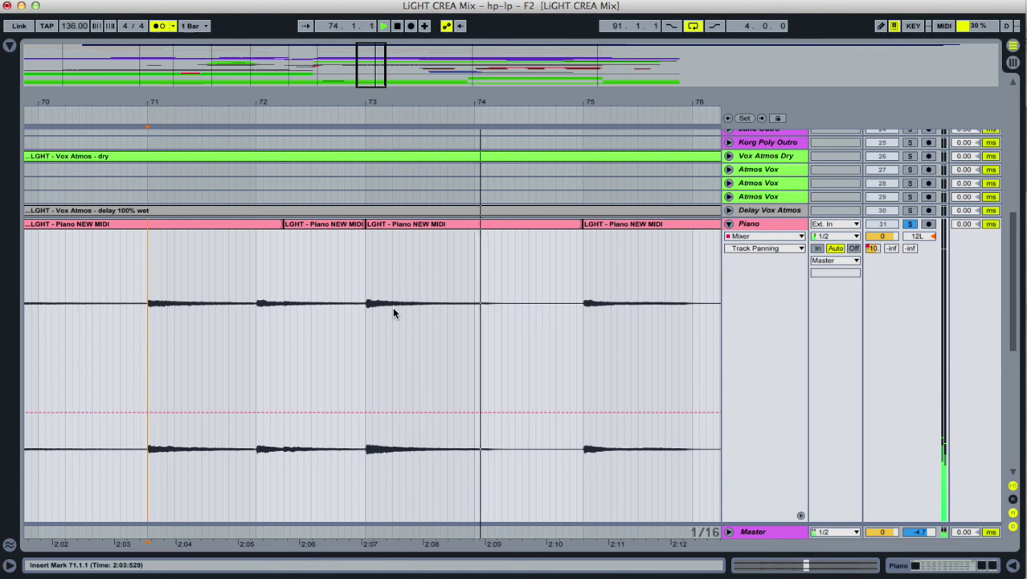
Shrink and fold the Piano track, turn off its solo, and bring most of the arrangement into view.
{"action": "left_click_drag", "start_coordinate": [429, 103], "coordinate": [356, 64]}
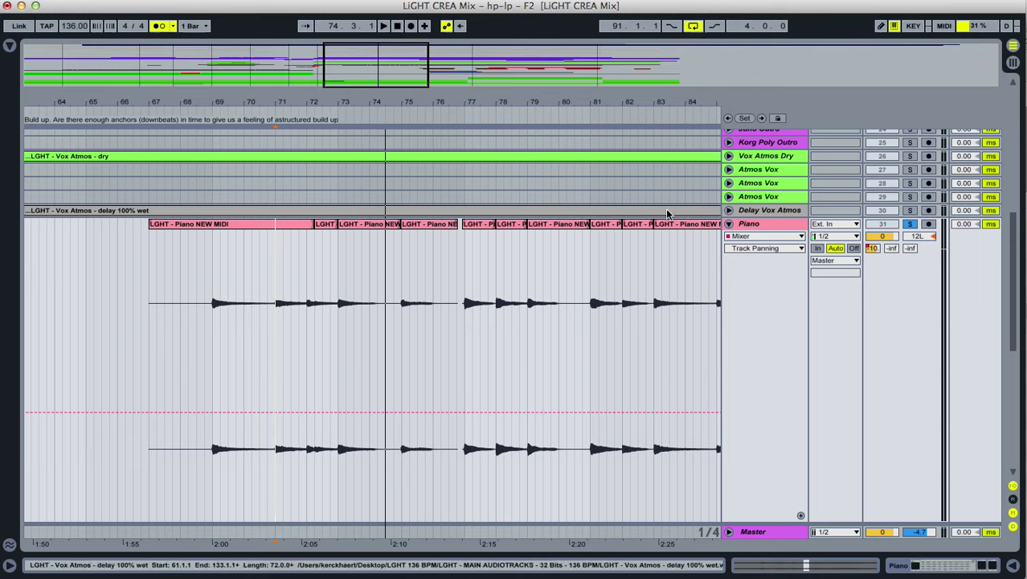
{"action": "left_click_drag", "start_coordinate": [637, 104], "coordinate": [502, 112]}
{"action": "scroll", "coordinate": [589, 289], "scroll_direction": "down", "scroll_amount": 3}
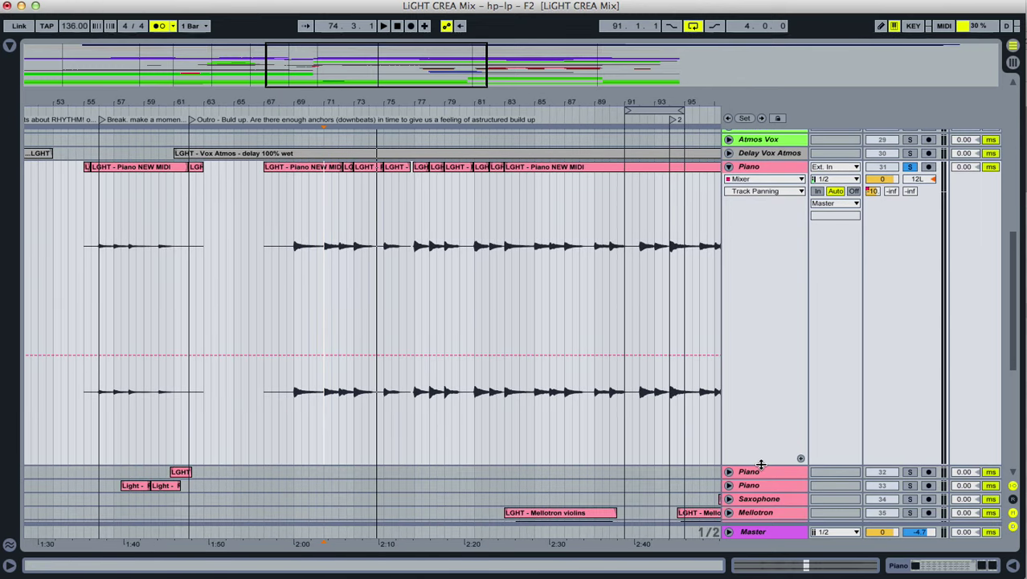
{"action": "left_click_drag", "start_coordinate": [760, 464], "coordinate": [770, 239]}
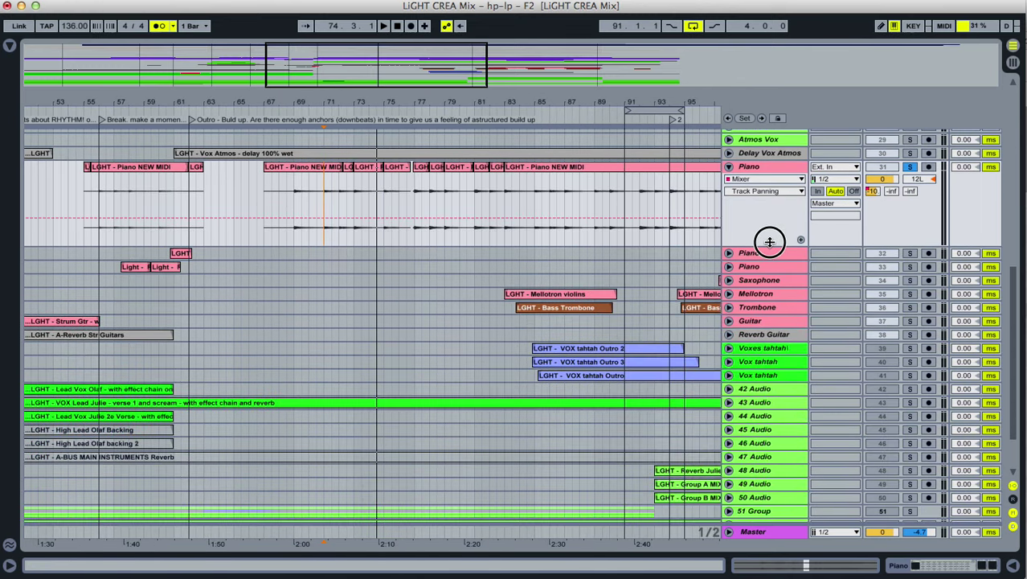
{"action": "left_click", "coordinate": [728, 167]}
{"action": "left_click", "coordinate": [911, 166]}
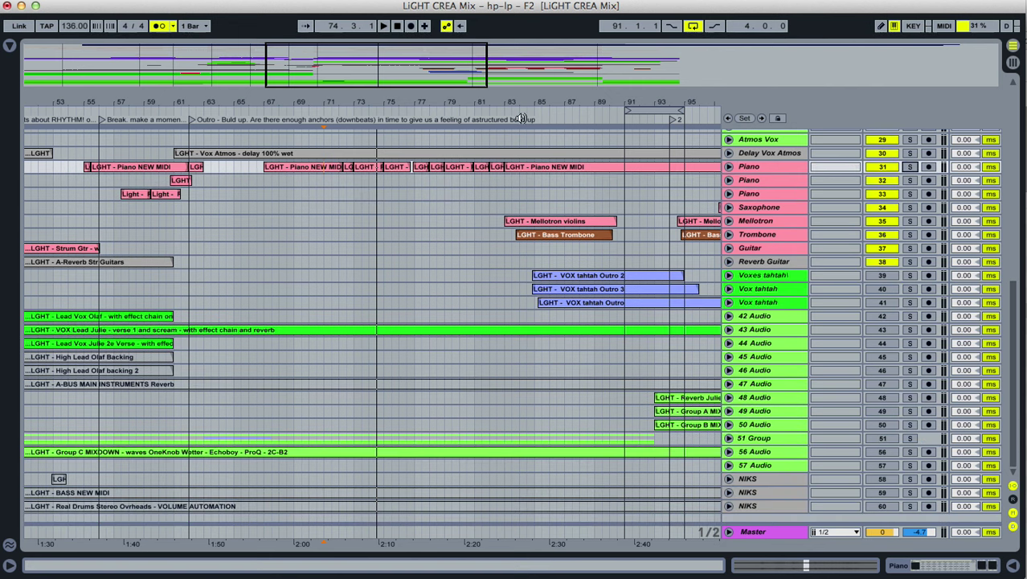
{"action": "left_click_drag", "start_coordinate": [473, 102], "coordinate": [472, 44]}
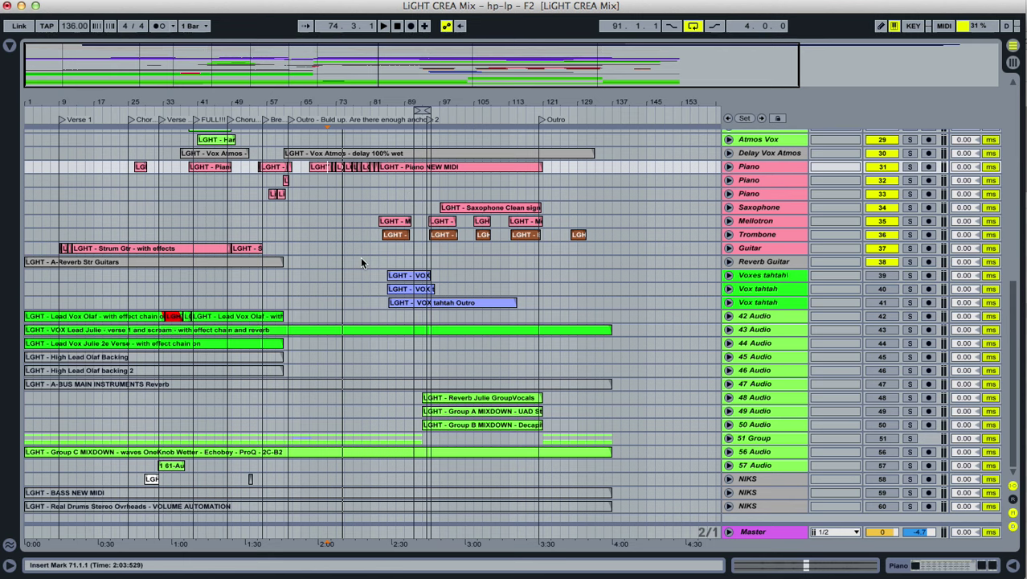
Try activating the muted 808 Conga clip at bar 67 on the Conga High track, and deactivate it again.
{"action": "scroll", "coordinate": [366, 274], "scroll_direction": "up", "scroll_amount": 3}
{"action": "scroll", "coordinate": [369, 278], "scroll_direction": "up", "scroll_amount": 3}
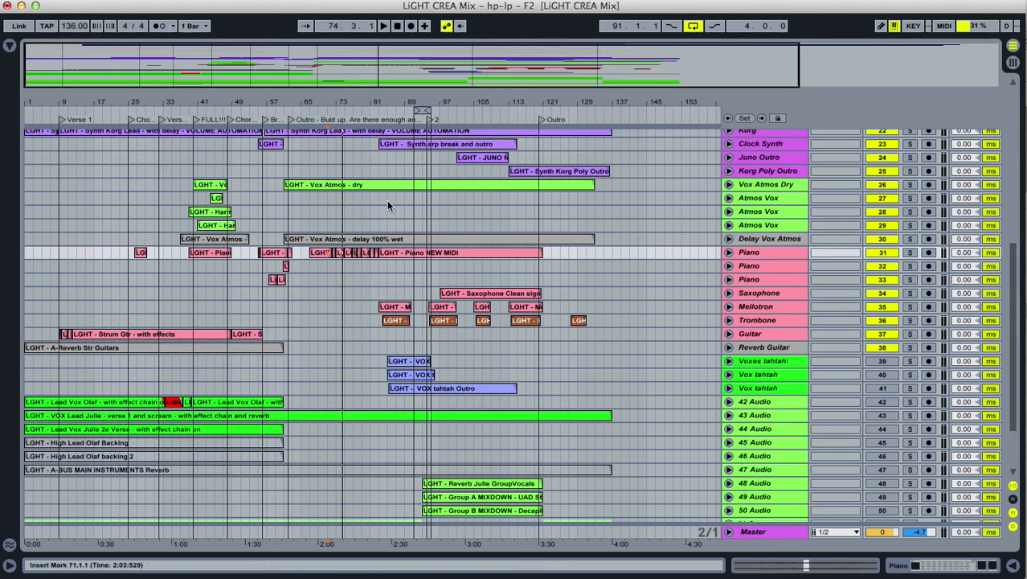
{"action": "scroll", "coordinate": [352, 215], "scroll_direction": "up", "scroll_amount": 13}
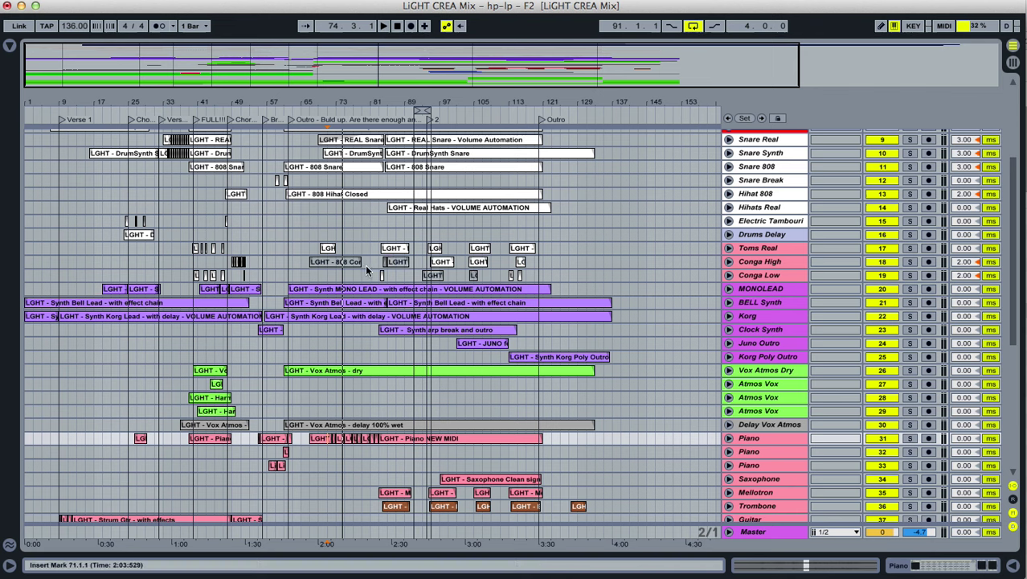
{"action": "right_click", "coordinate": [356, 262]}
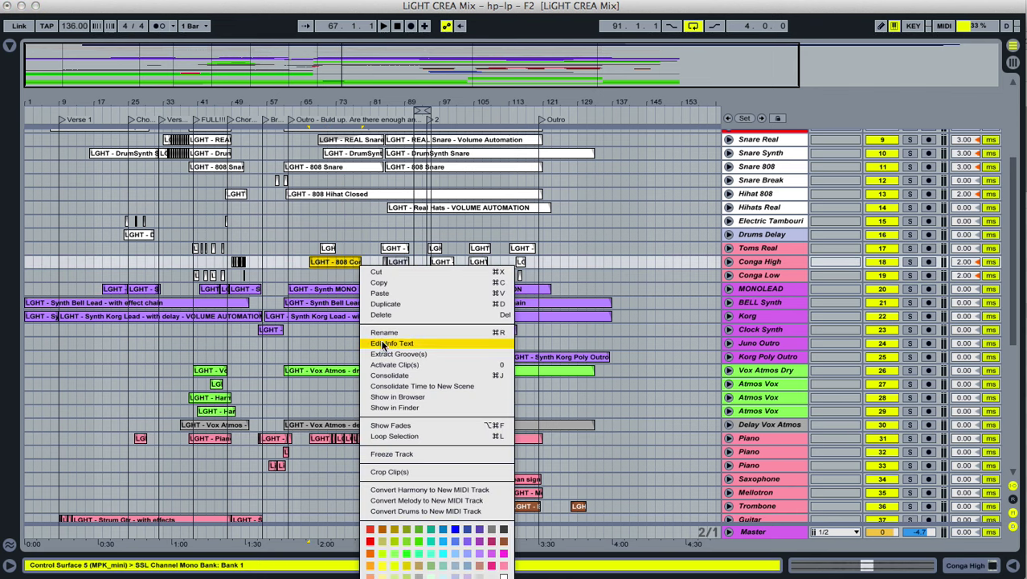
{"action": "left_click", "coordinate": [390, 367]}
{"action": "right_click", "coordinate": [349, 269]}
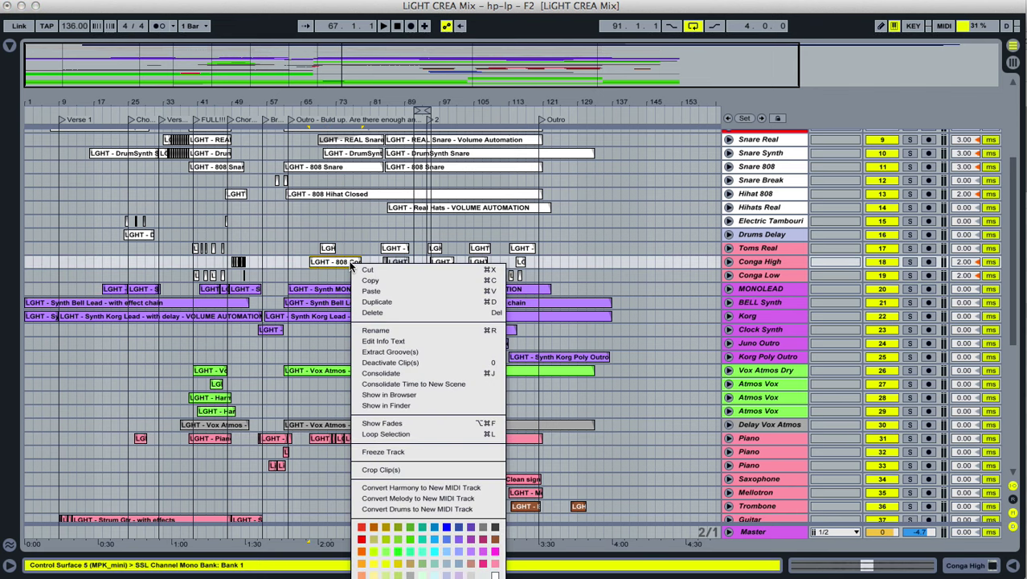
{"action": "left_click", "coordinate": [390, 364]}
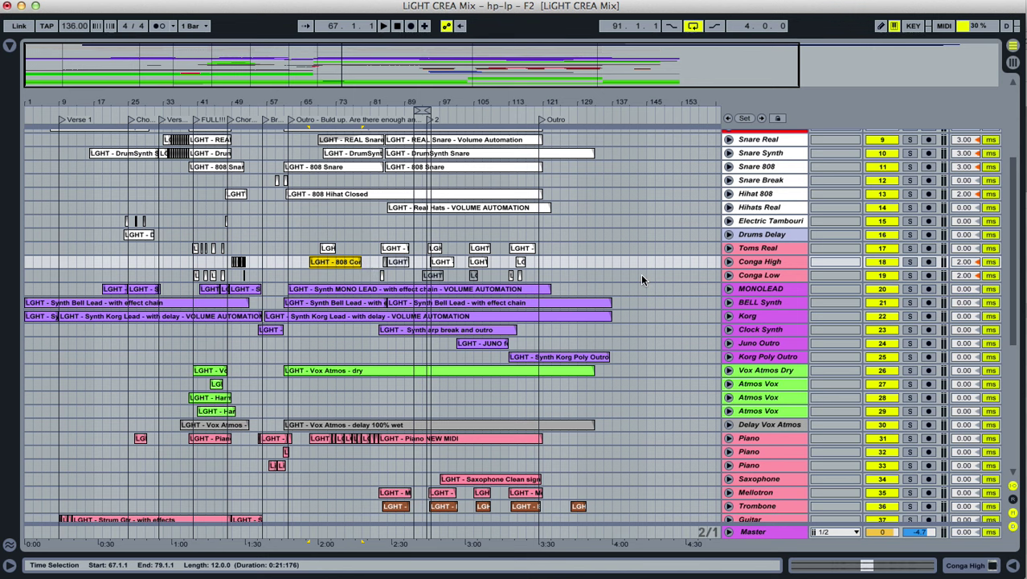
Fold the Clap track and save the Live set.
{"action": "scroll", "coordinate": [641, 278], "scroll_direction": "up", "scroll_amount": 5}
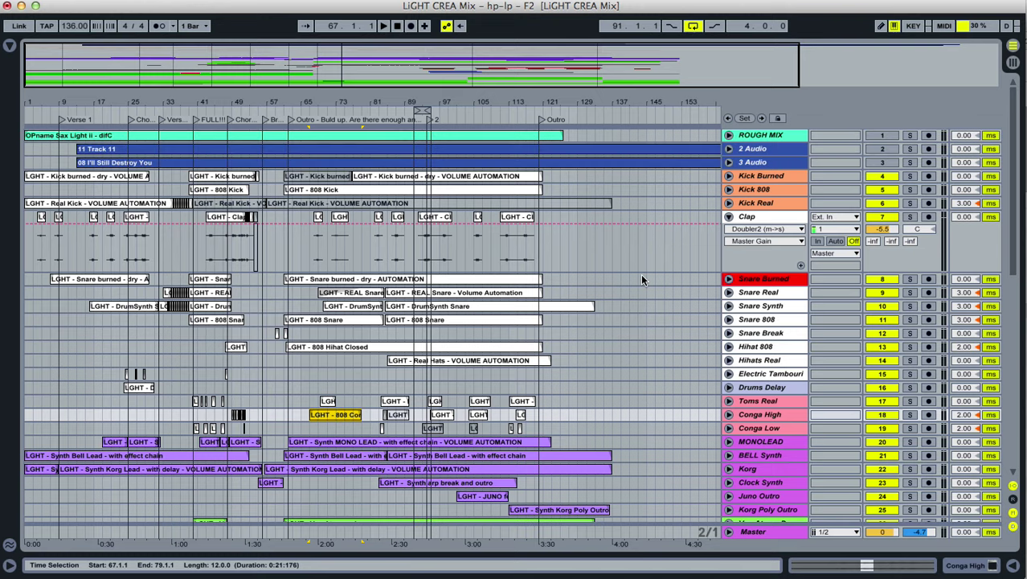
{"action": "left_click", "coordinate": [728, 216]}
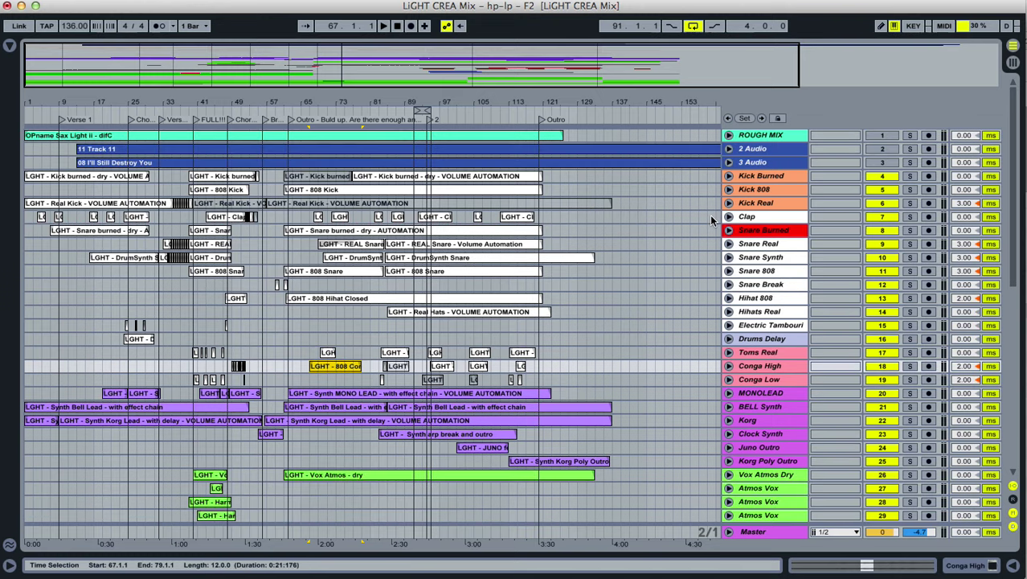
{"action": "key", "text": "super+s"}
Switch to the LibreOffice Writer checklist to review the Edits item, and return to Ableton Live.
{"action": "left_click", "coordinate": [185, 576]}
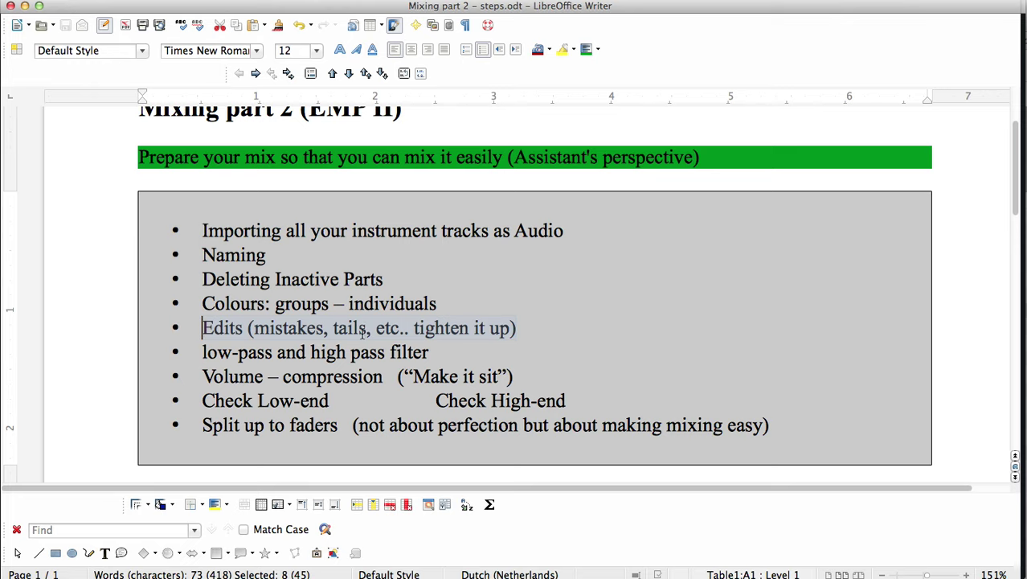
{"action": "left_click", "coordinate": [563, 575]}
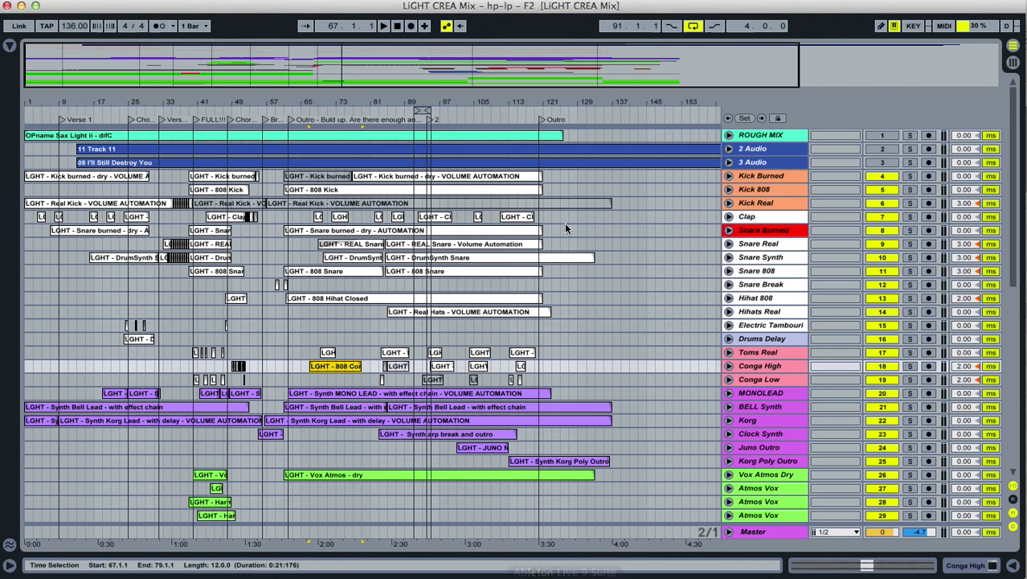
Stretch the arrangement loop to span 1.1.1 to 129.1.1 and save the set.
{"action": "left_click_drag", "start_coordinate": [415, 112], "coordinate": [24, 112]}
{"action": "left_click_drag", "start_coordinate": [426, 110], "coordinate": [543, 111]}
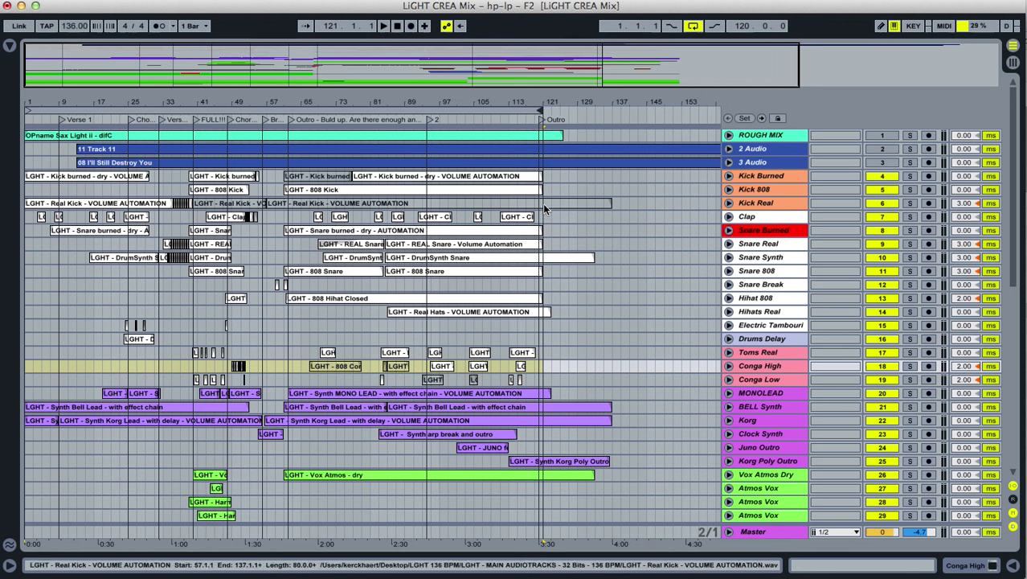
{"action": "left_click_drag", "start_coordinate": [539, 107], "coordinate": [573, 107]}
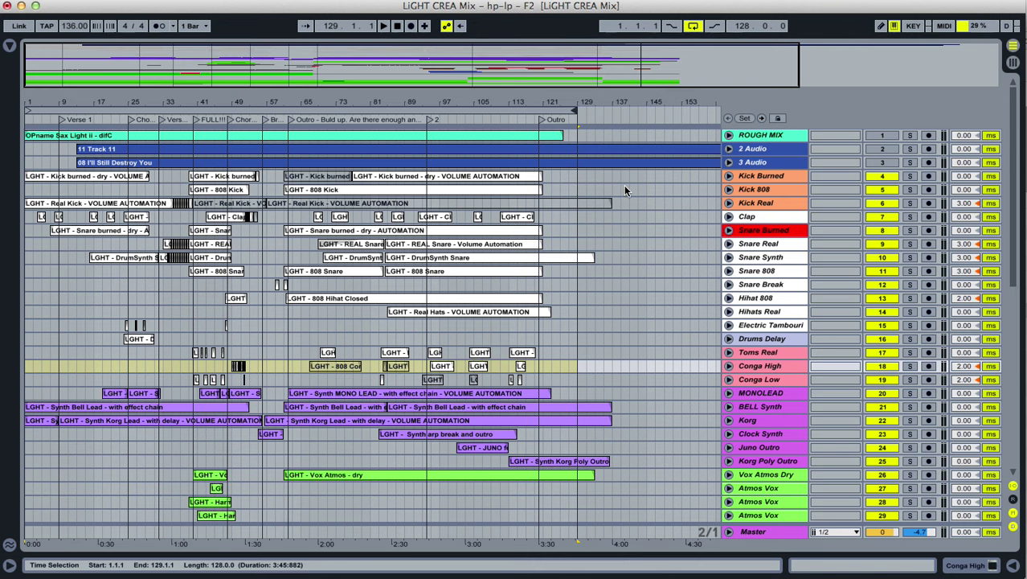
{"action": "key", "text": "super+s"}
Consult the low-pass and high-pass filter item in the LibreOffice checklist, and show the Kick Burned track's devices in Ableton Live.
{"action": "left_click", "coordinate": [184, 576]}
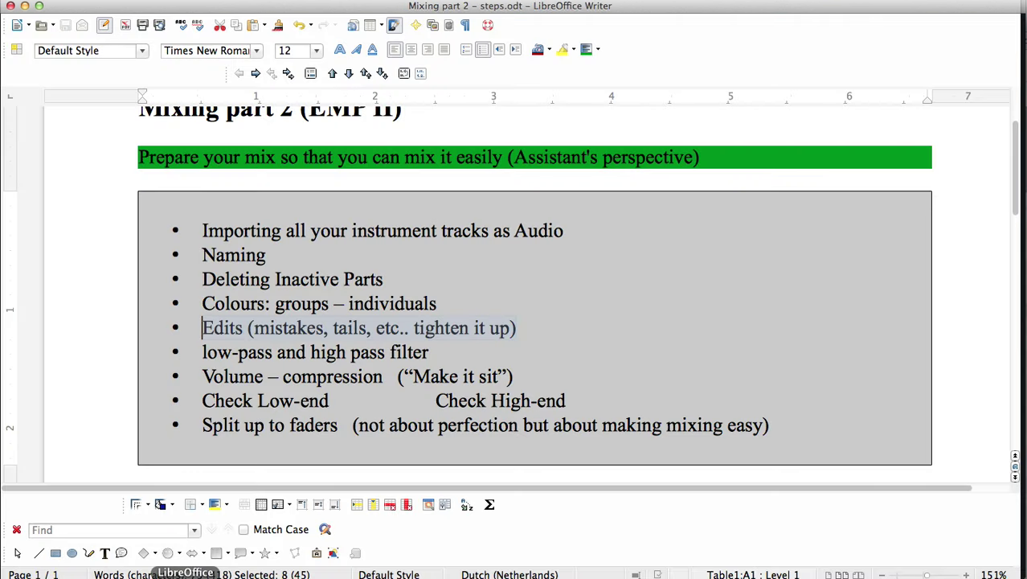
{"action": "left_click", "coordinate": [321, 351]}
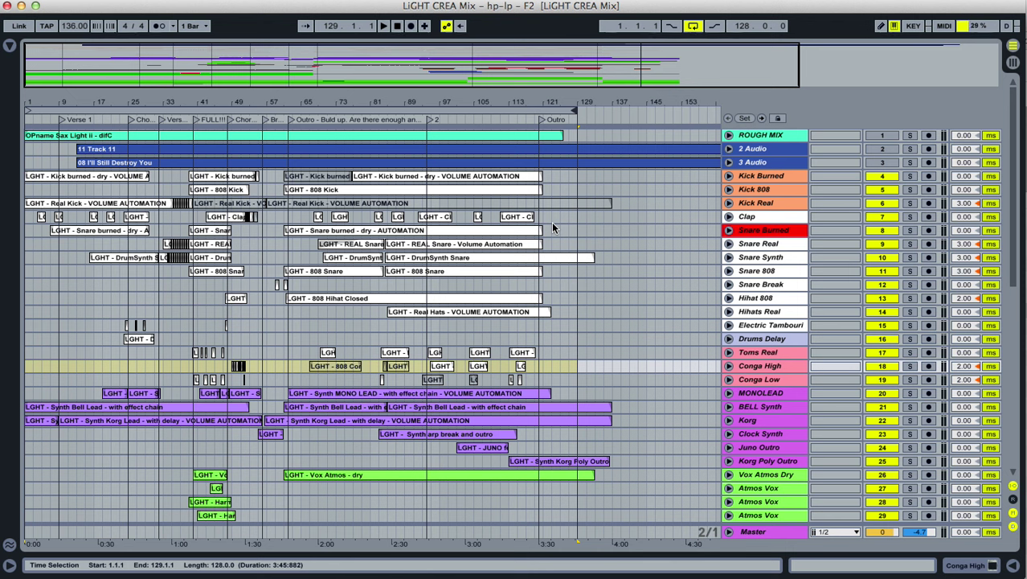
{"action": "left_click", "coordinate": [773, 176]}
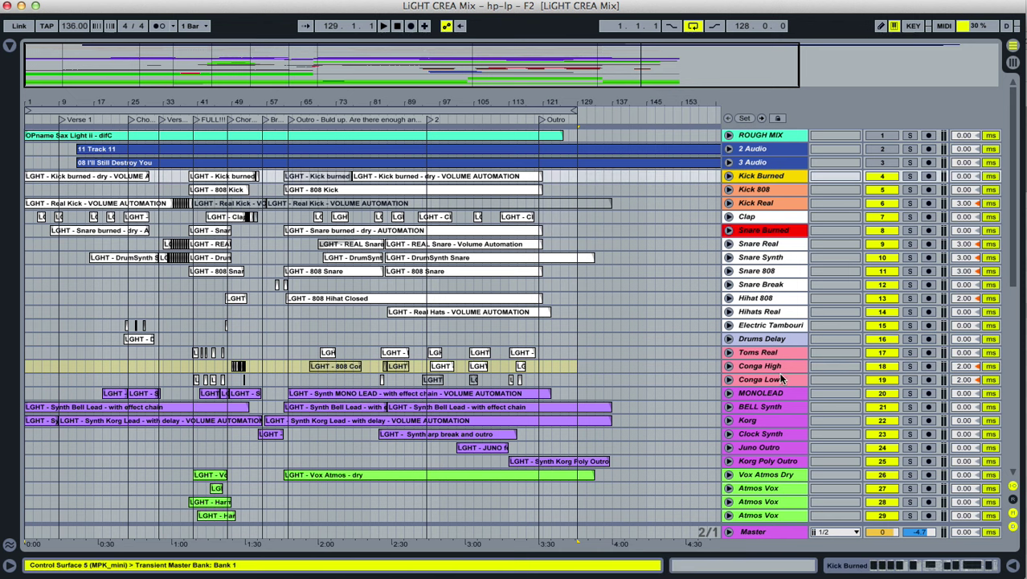
{"action": "double_click", "coordinate": [767, 175]}
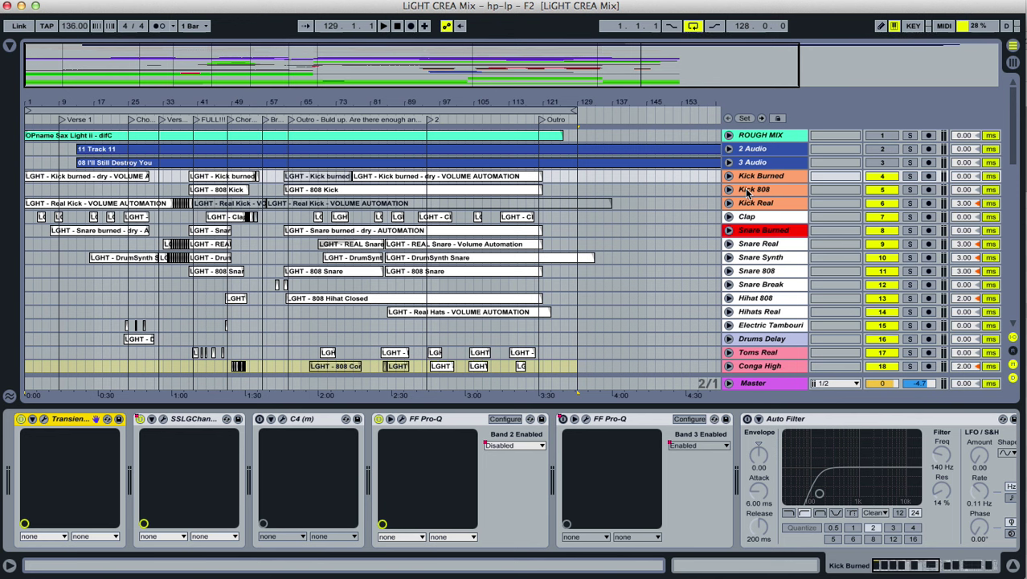
Show the Snare Burned track's devices, unfold the track around bar 63, and solo it.
{"action": "left_click", "coordinate": [762, 231]}
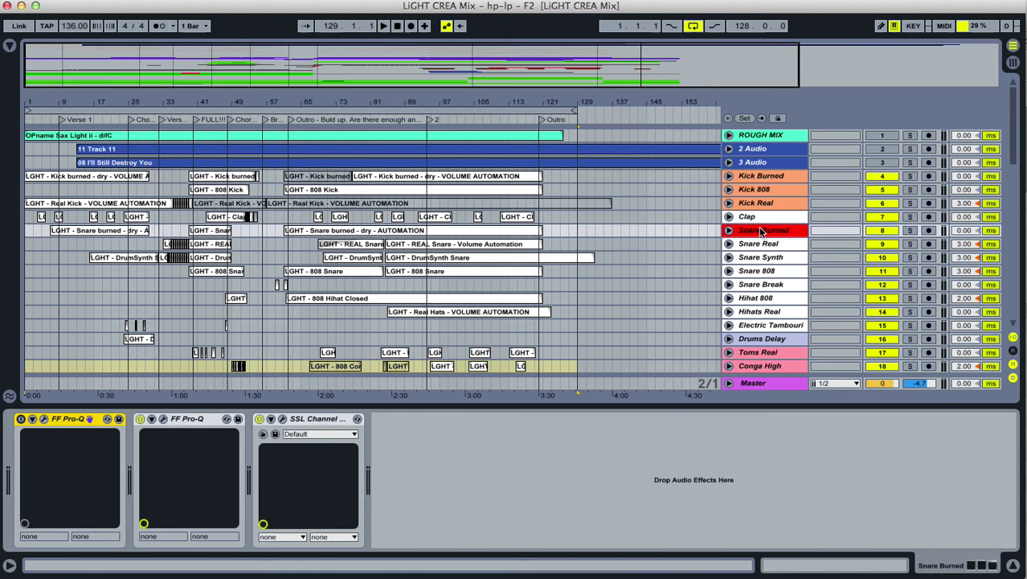
{"action": "left_click", "coordinate": [730, 230]}
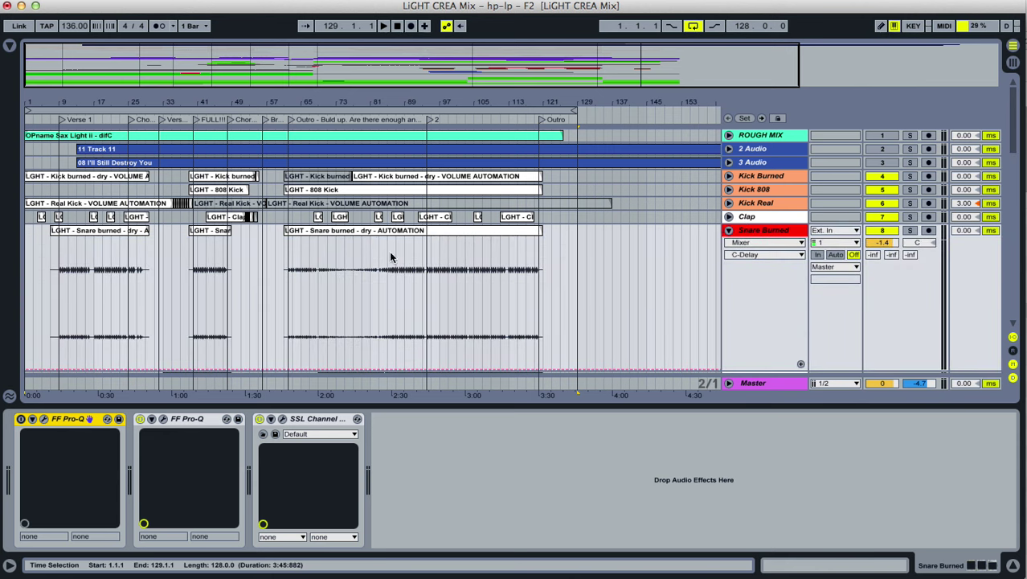
{"action": "left_click", "coordinate": [292, 270]}
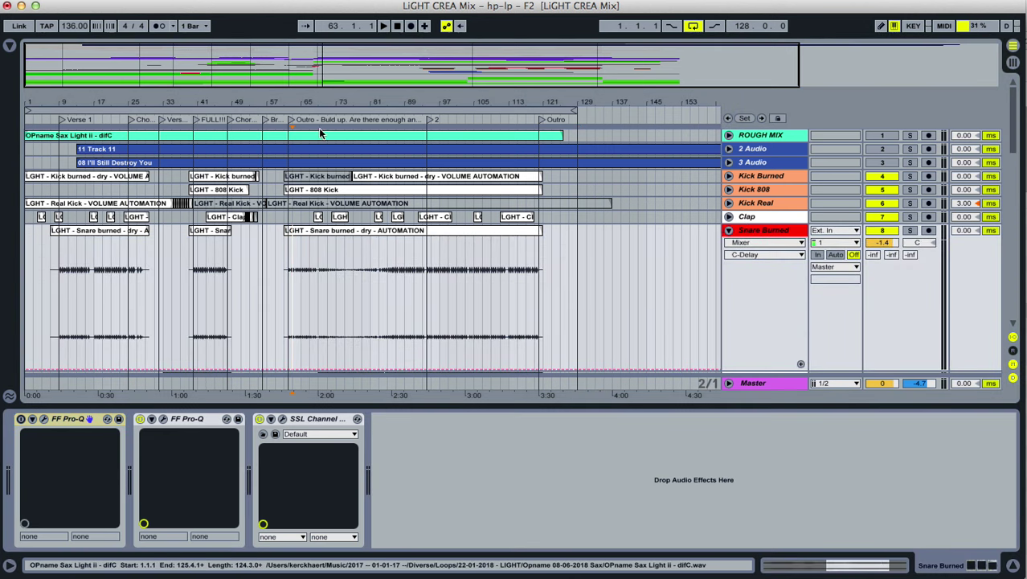
{"action": "mouse_move", "coordinate": [300, 94]}
{"action": "left_mouse_down"}
{"action": "mouse_move", "coordinate": [317, 99]}
{"action": "mouse_move", "coordinate": [293, 99]}
{"action": "mouse_move", "coordinate": [307, 108]}
{"action": "left_mouse_up"}
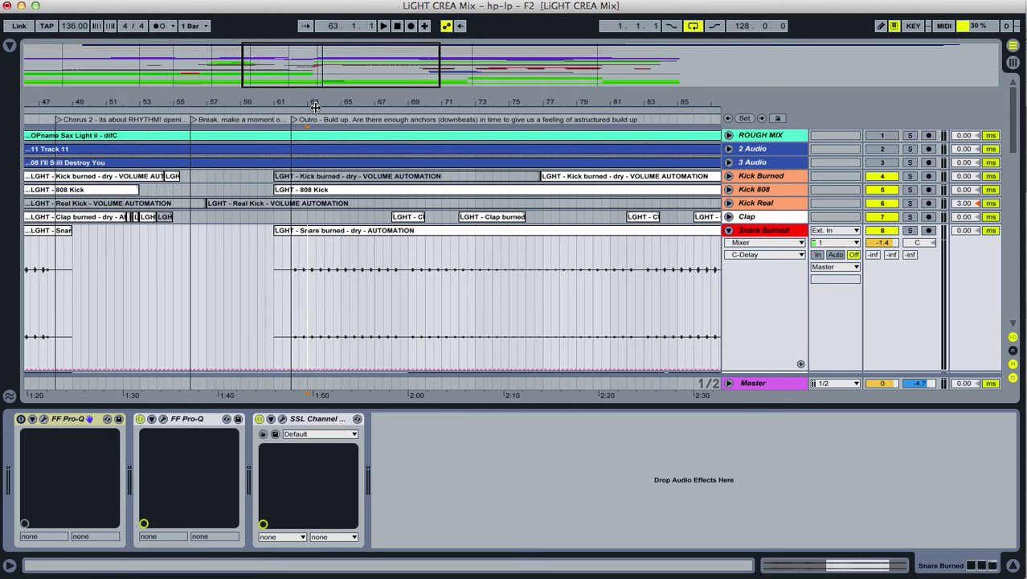
{"action": "left_click", "coordinate": [910, 231]}
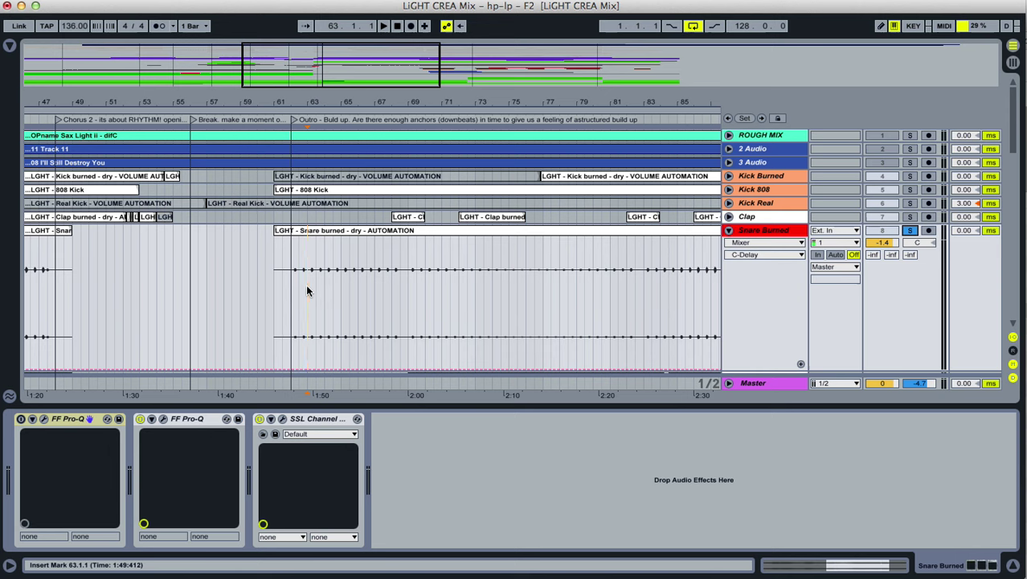
Save the set and loop the Snare Burned section from 63.1.1 to 66.1.1.
{"action": "key", "text": "super+s"}
{"action": "left_click_drag", "start_coordinate": [308, 283], "coordinate": [360, 284]}
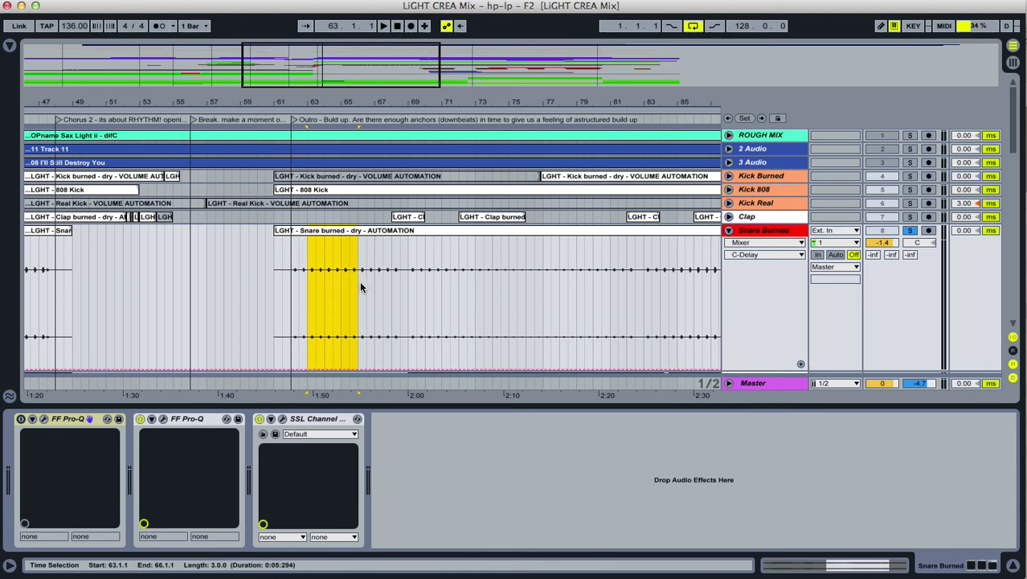
{"action": "key", "text": "super+l"}
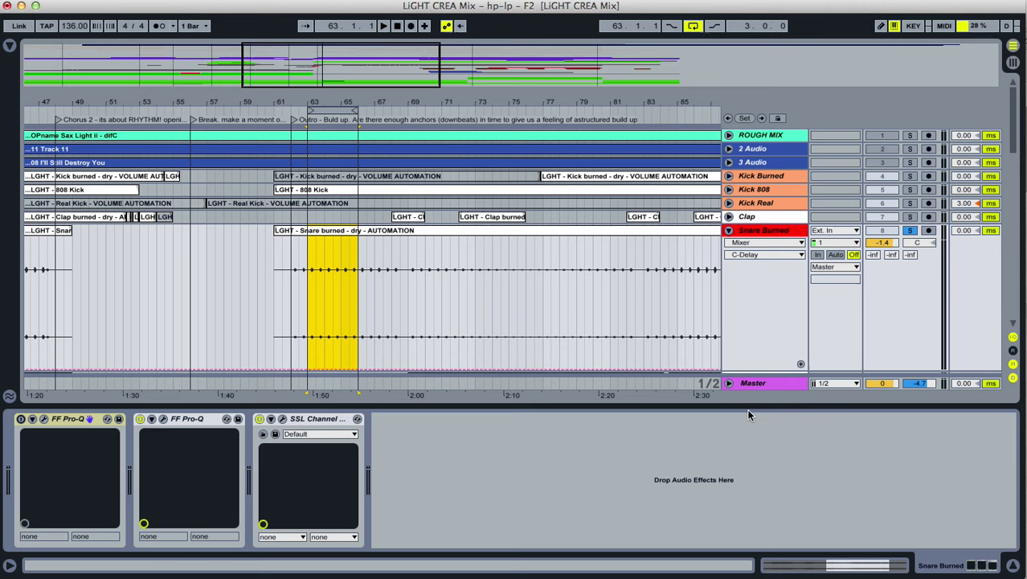
Open the SSL Channel plug-in window on Snare Burned to view its filter section, and close it again.
{"action": "left_click", "coordinate": [282, 420]}
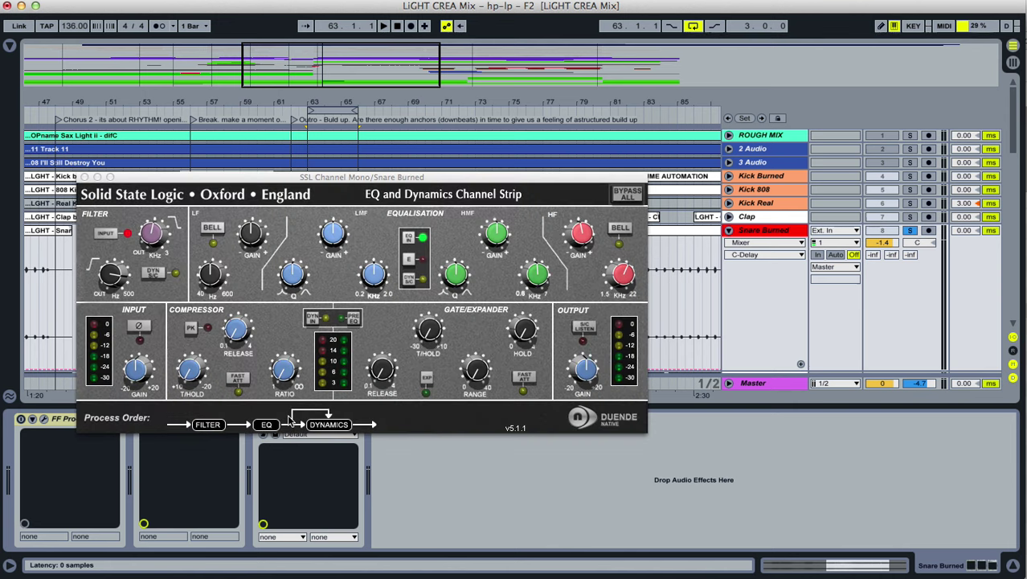
{"action": "left_click", "coordinate": [84, 177]}
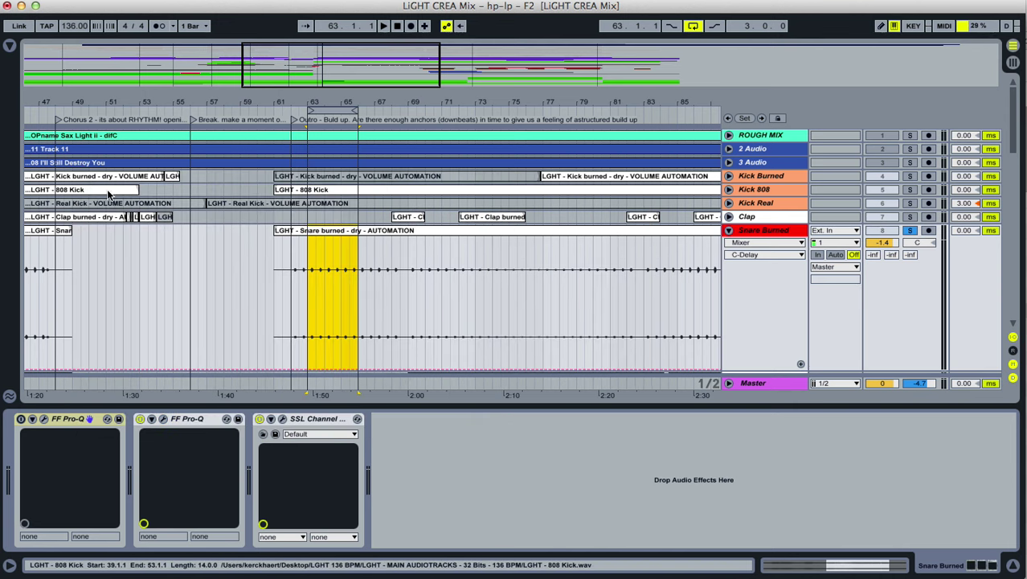
{"action": "left_click", "coordinate": [307, 419]}
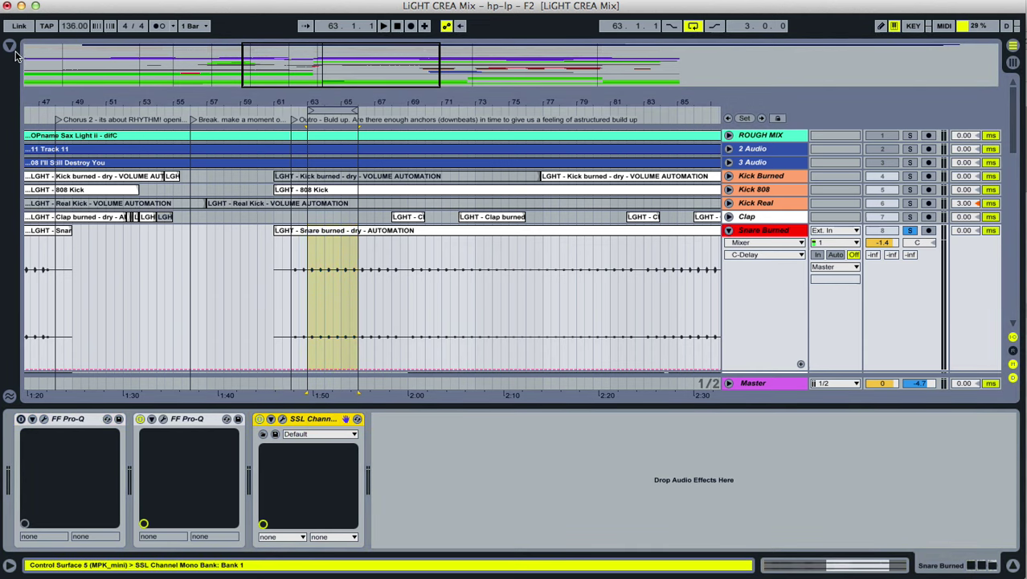
Turn off the SSL Channel device and add an Auto Filter after it on the Snare Burned track.
{"action": "left_click", "coordinate": [10, 46]}
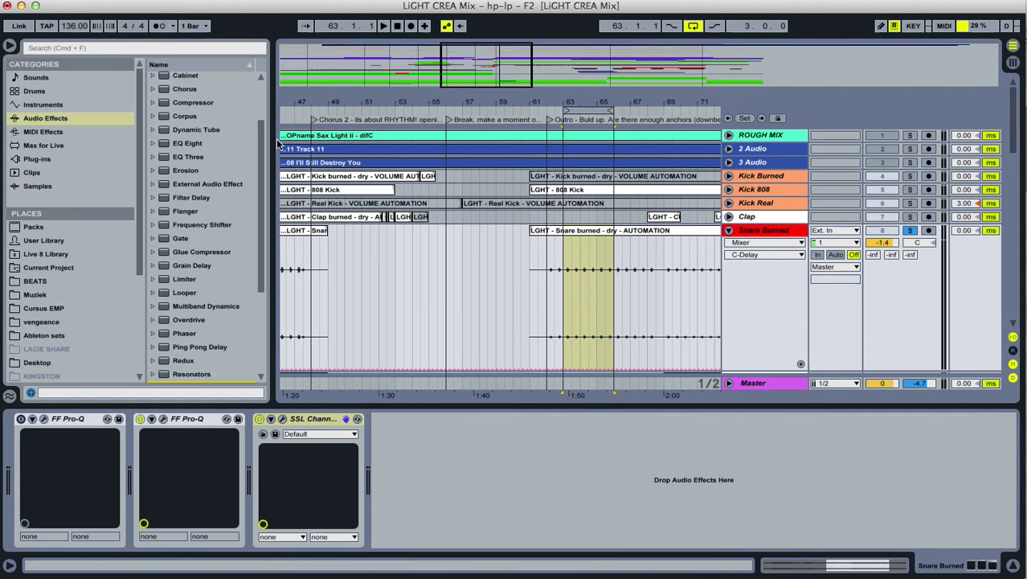
{"action": "left_click_drag", "start_coordinate": [261, 148], "coordinate": [261, 90]}
{"action": "left_click", "coordinate": [259, 419]}
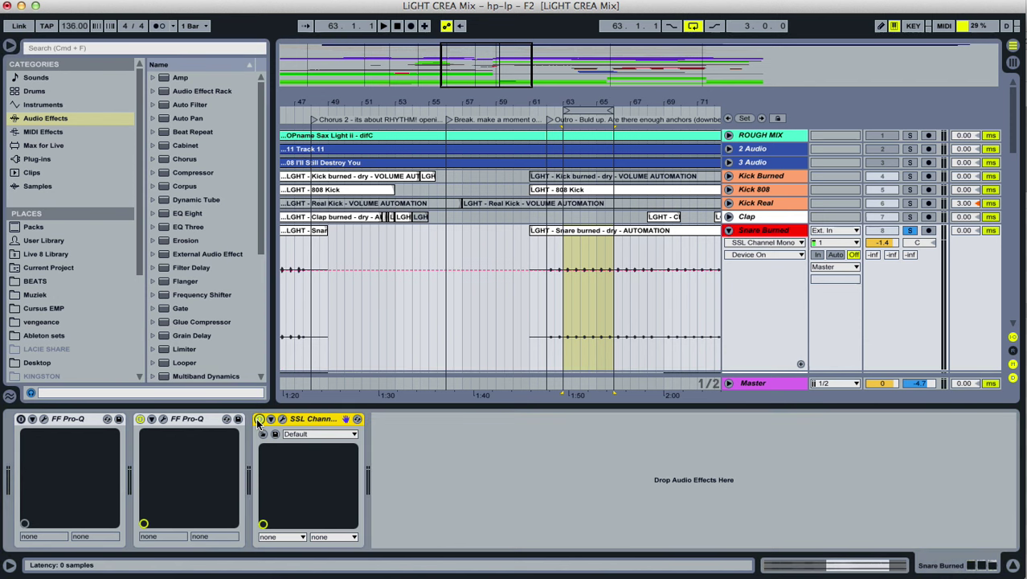
{"action": "left_click_drag", "start_coordinate": [185, 106], "coordinate": [461, 423]}
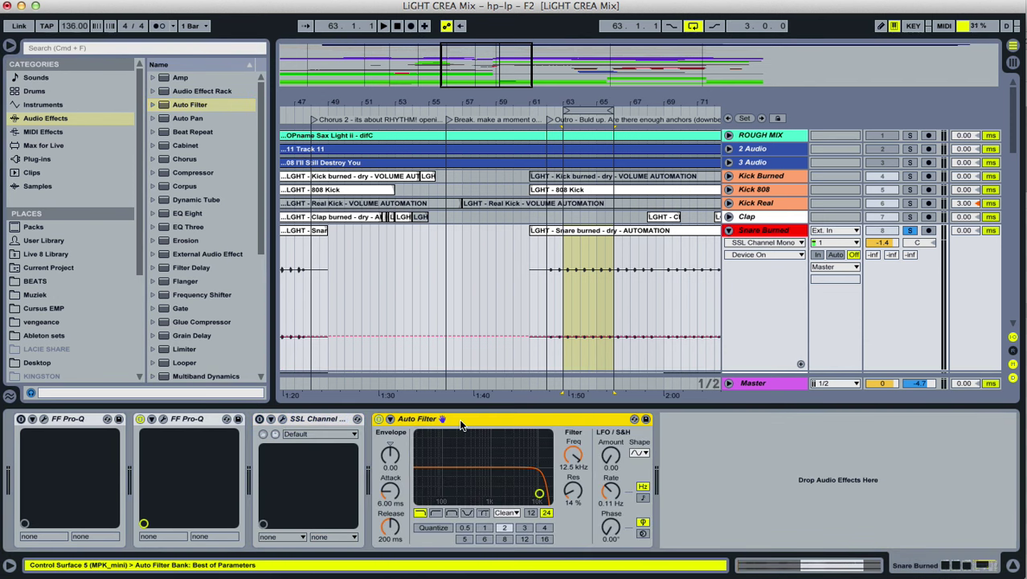
Switch the Auto Filter to high-pass and set its frequency to 225 Hz, auditioning the soloed snare from 63.1.1.
{"action": "left_click", "coordinate": [571, 266]}
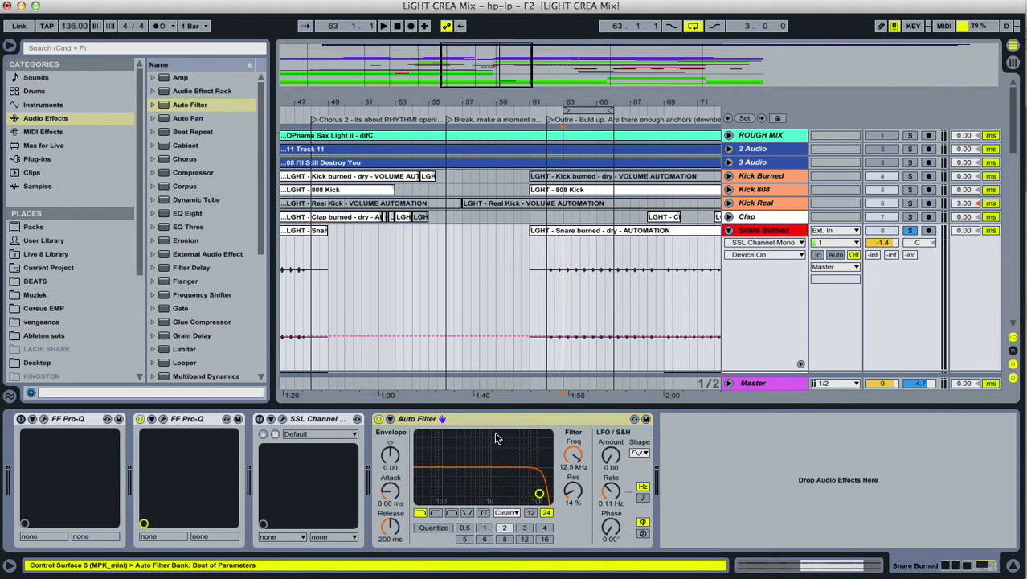
{"action": "left_click", "coordinate": [436, 513]}
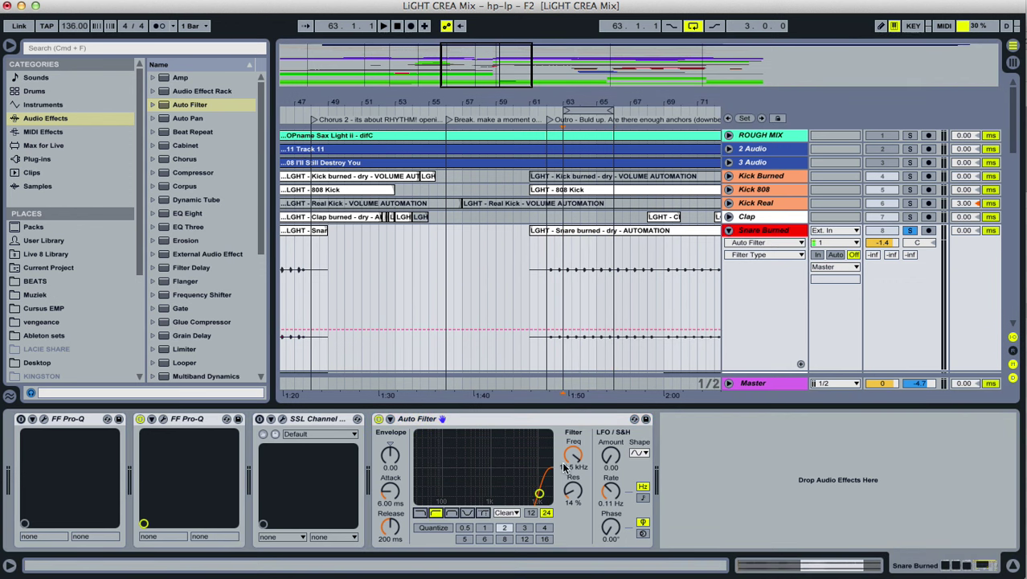
{"action": "left_click_drag", "start_coordinate": [571, 456], "coordinate": [570, 563]}
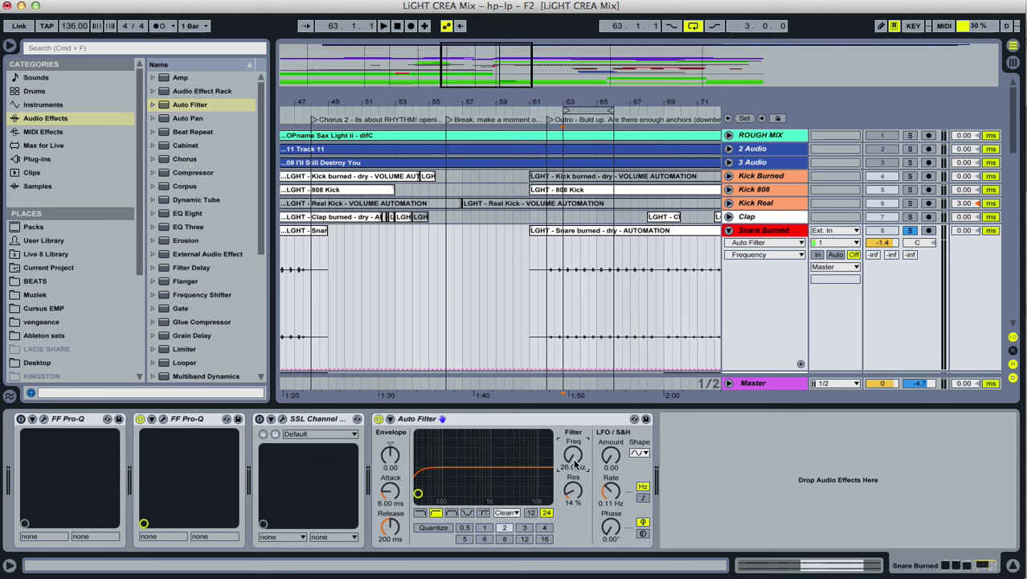
{"action": "left_click_drag", "start_coordinate": [574, 465], "coordinate": [574, 438]}
{"action": "key", "text": "space"}
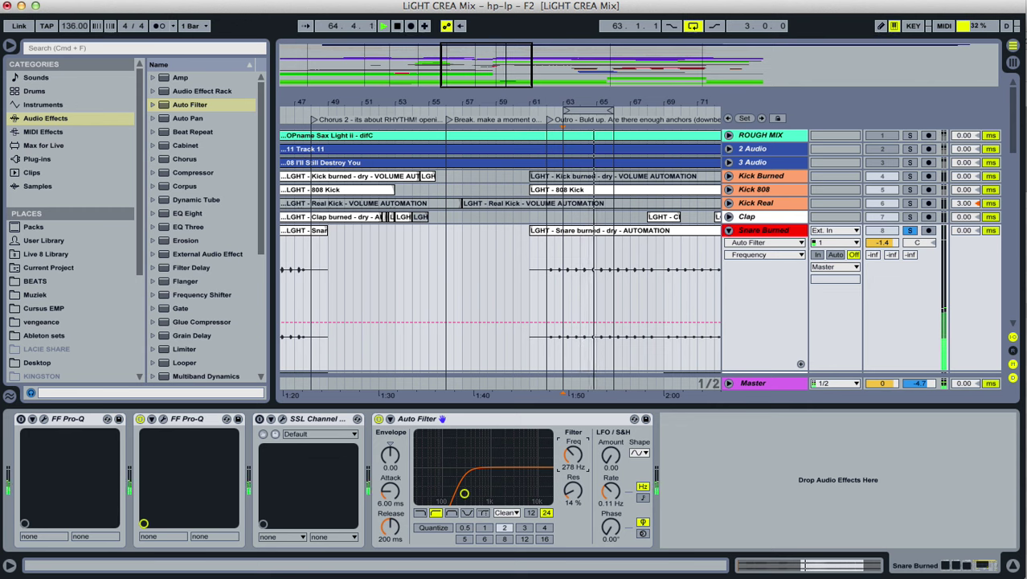
{"action": "key", "text": "space"}
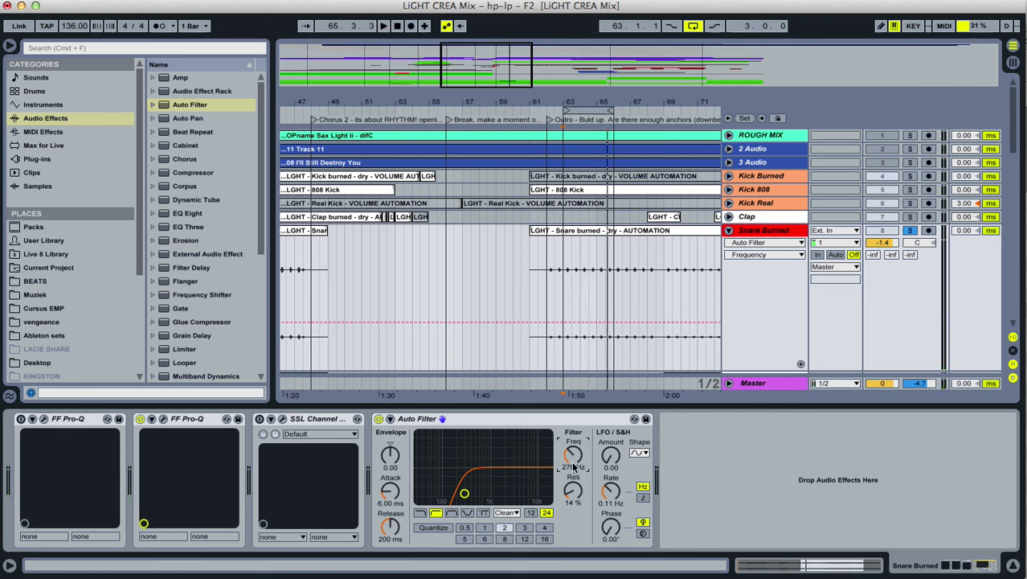
{"action": "left_click_drag", "start_coordinate": [573, 456], "coordinate": [576, 465]}
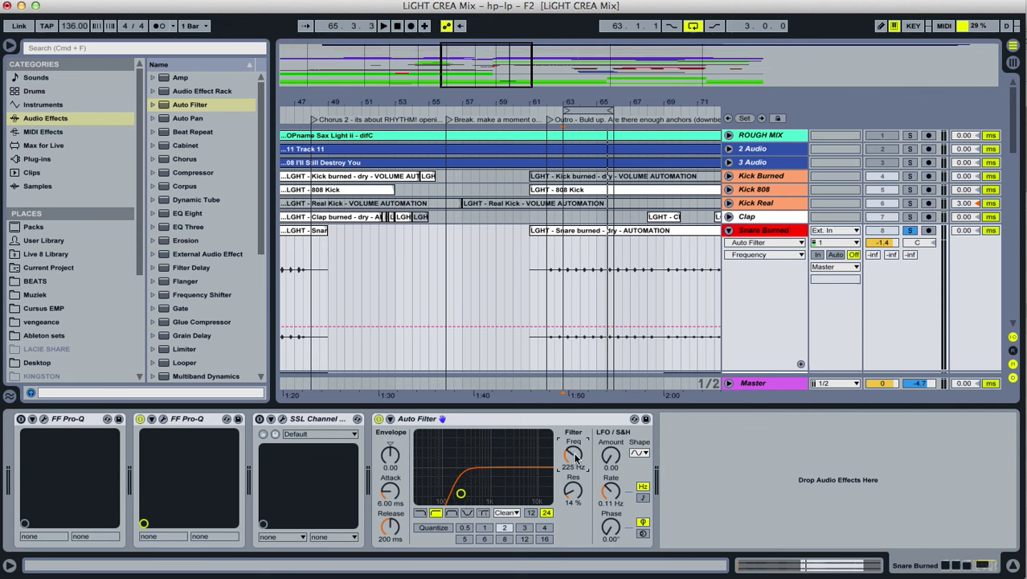
{"action": "left_click", "coordinate": [533, 414]}
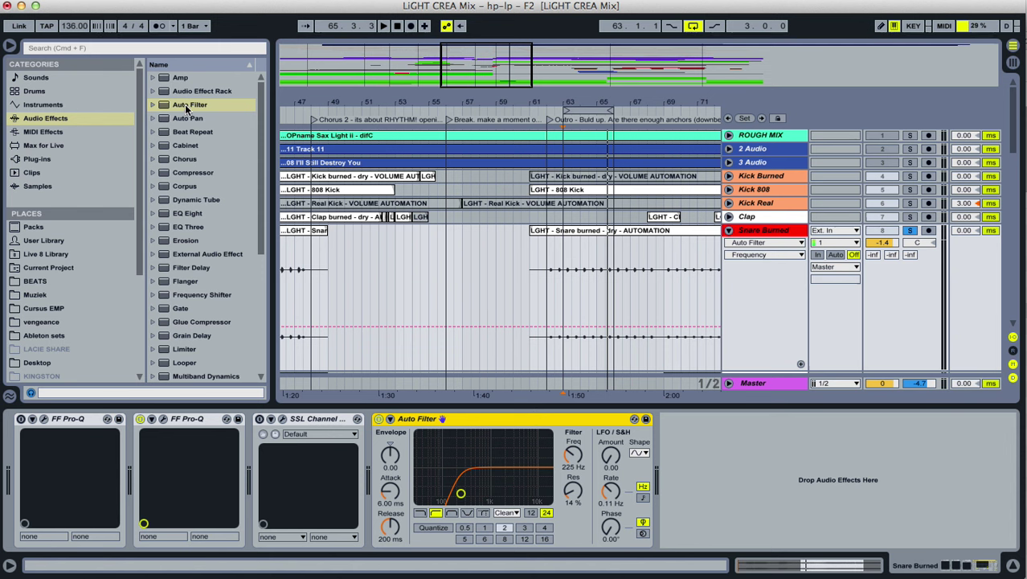
Add a second Auto Filter at the end of the Snare Burned chain and set its low-pass frequency to 14.5 kHz, auditioning the result.
{"action": "left_click_drag", "start_coordinate": [186, 108], "coordinate": [796, 479]}
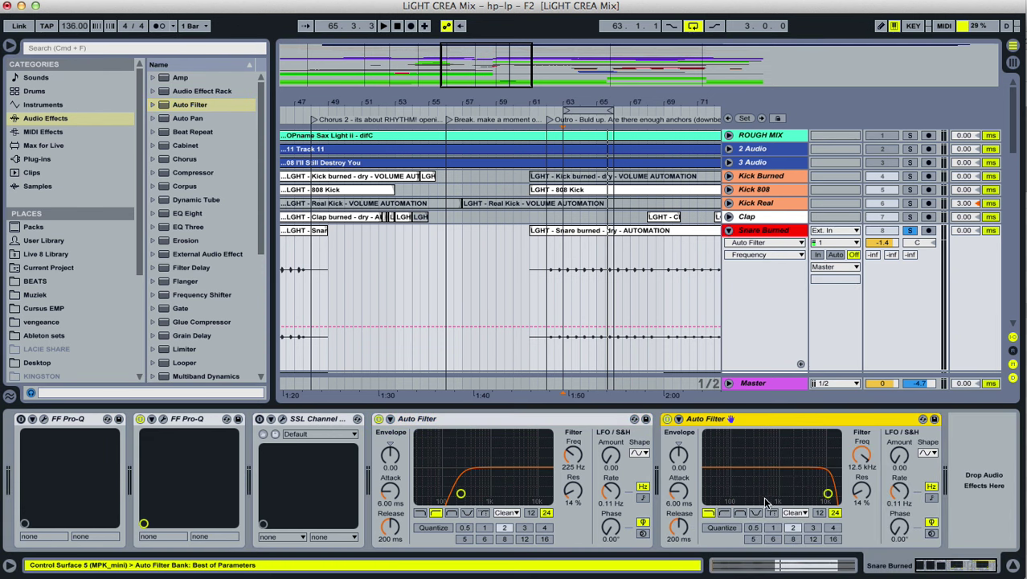
{"action": "left_click_drag", "start_coordinate": [878, 464], "coordinate": [878, 447]}
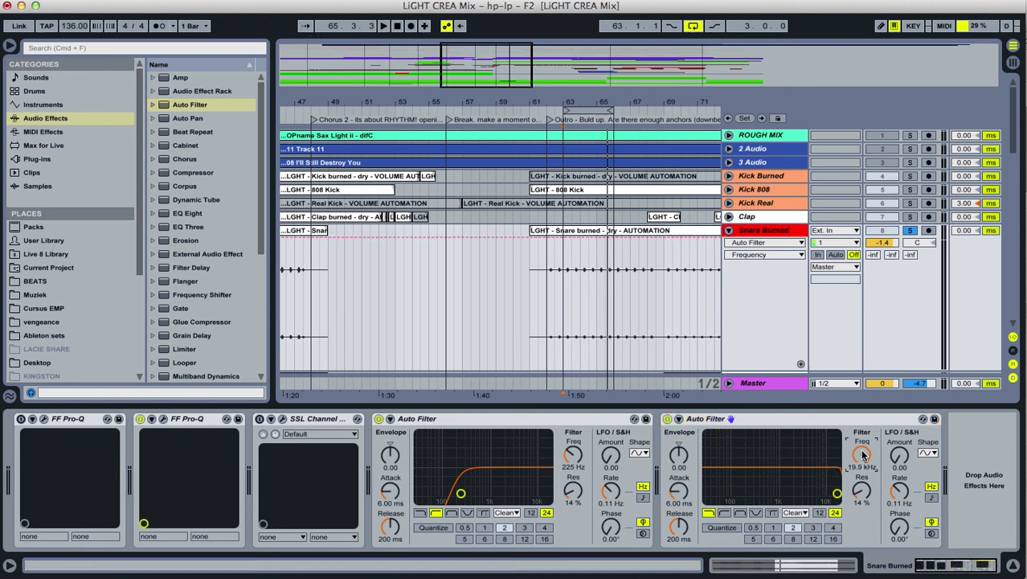
{"action": "key", "text": "space"}
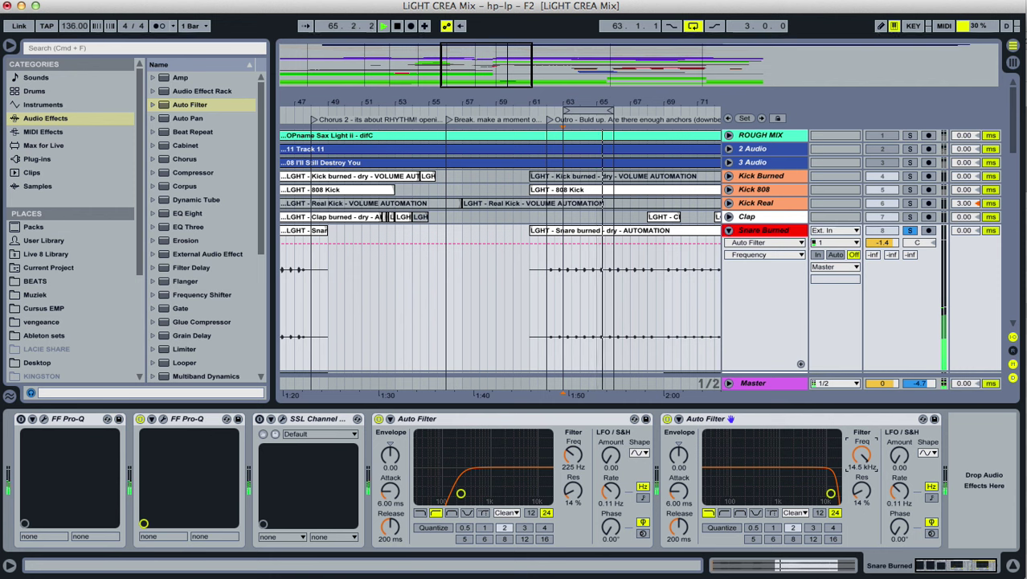
{"action": "key", "text": "space"}
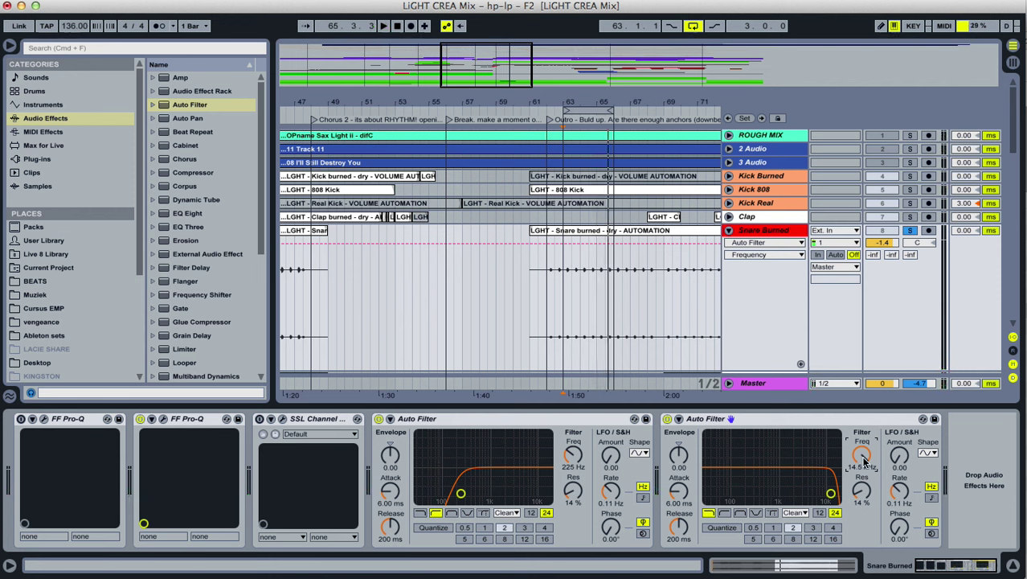
Audition the second Auto Filter's low-pass at 12000 Hz and 14.5 kHz, and set its frequency to 12.4 kHz.
{"action": "left_click", "coordinate": [863, 466]}
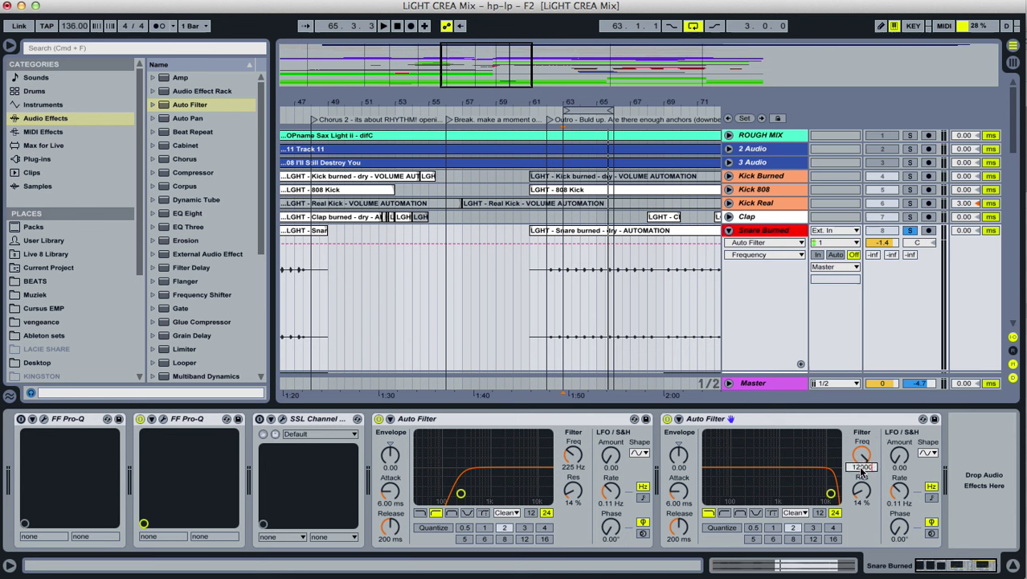
{"action": "key", "text": "Return"}
{"action": "key", "text": "space"}
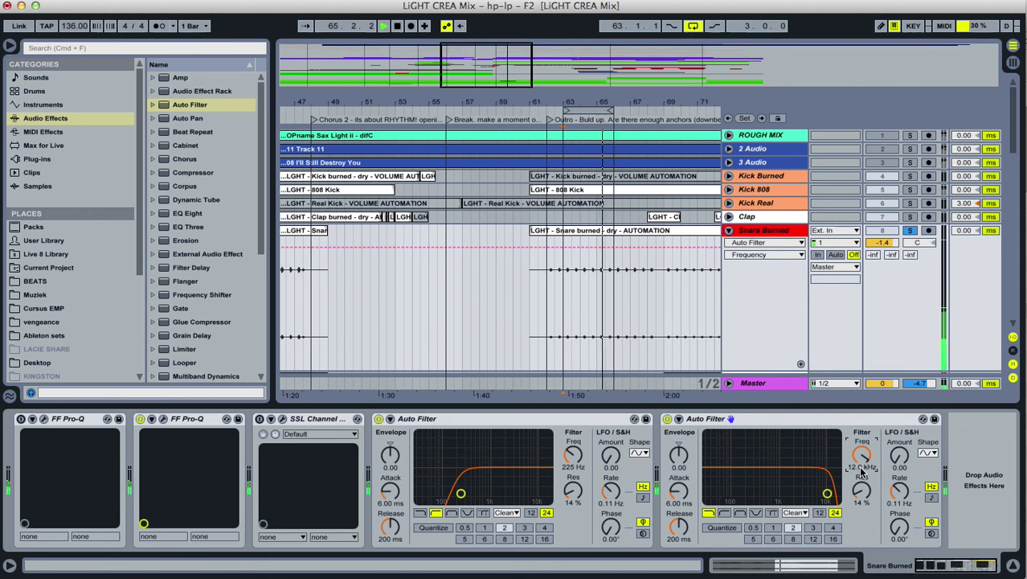
{"action": "left_click_drag", "start_coordinate": [861, 472], "coordinate": [861, 463]}
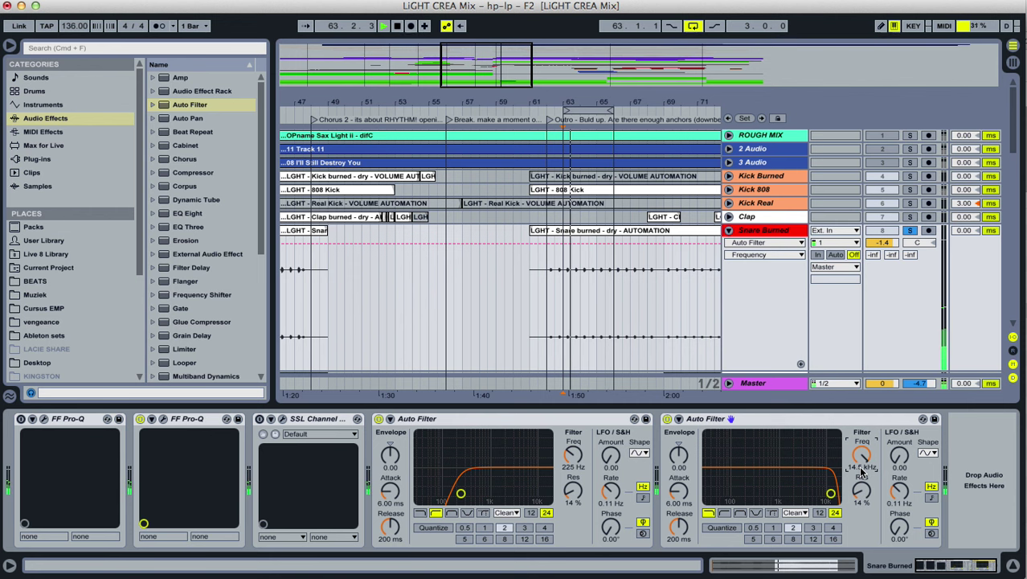
{"action": "key", "text": "space"}
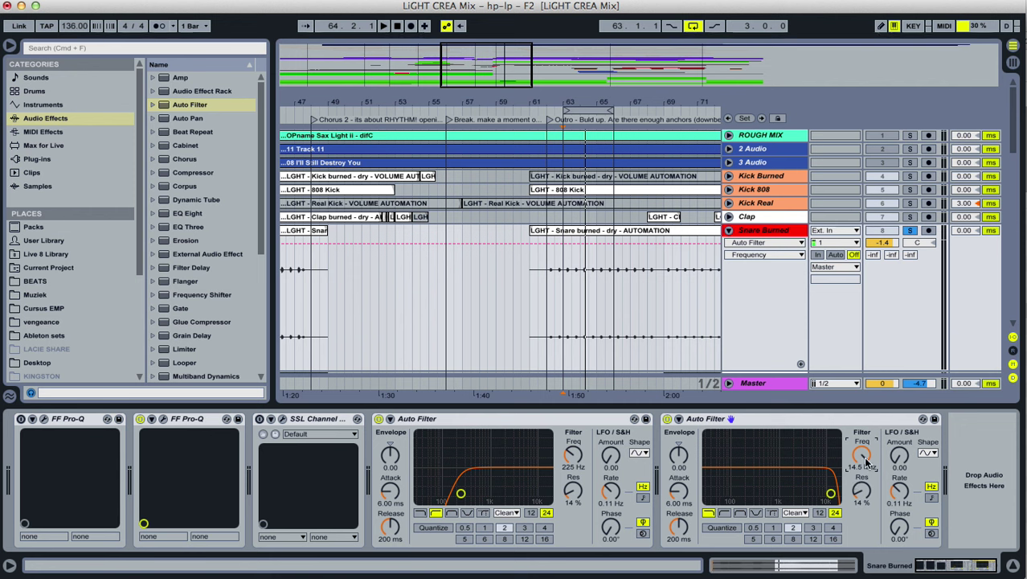
{"action": "left_click_drag", "start_coordinate": [831, 494], "coordinate": [828, 494]}
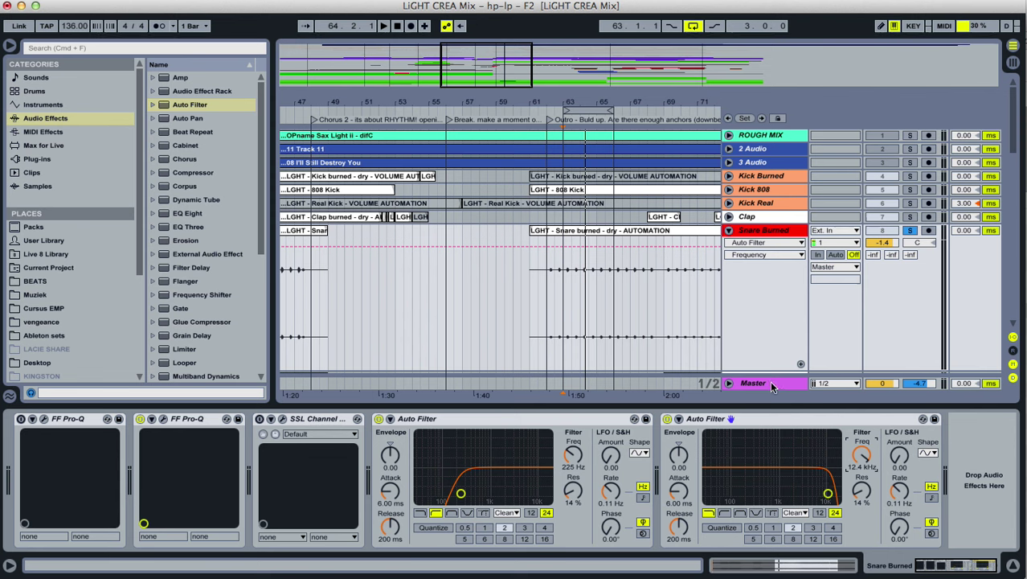
Delete both Auto Filters from the Snare Burned track and turn the SSL Channel device back on.
{"action": "left_click", "coordinate": [784, 418]}
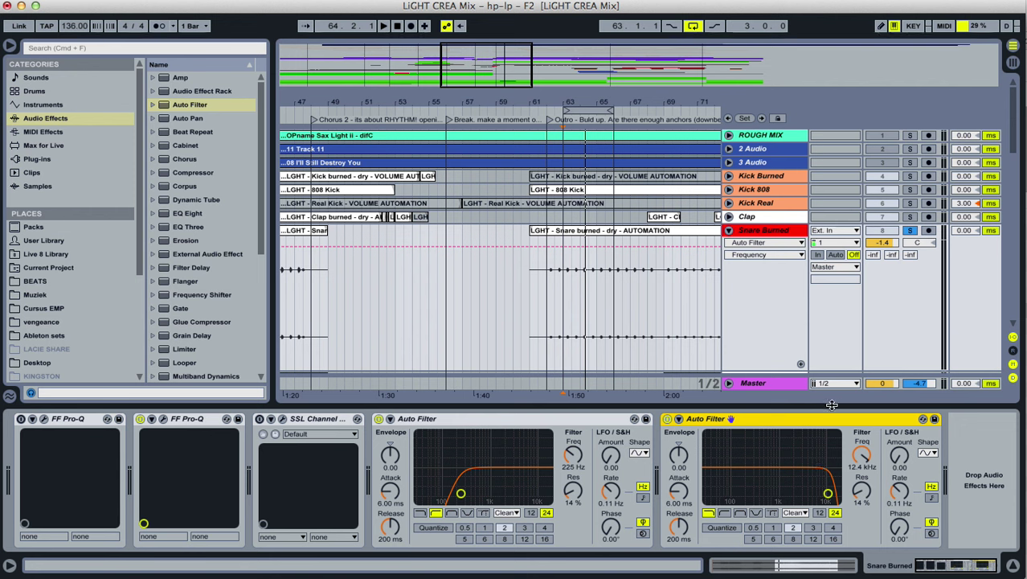
{"action": "left_click", "coordinate": [828, 494]}
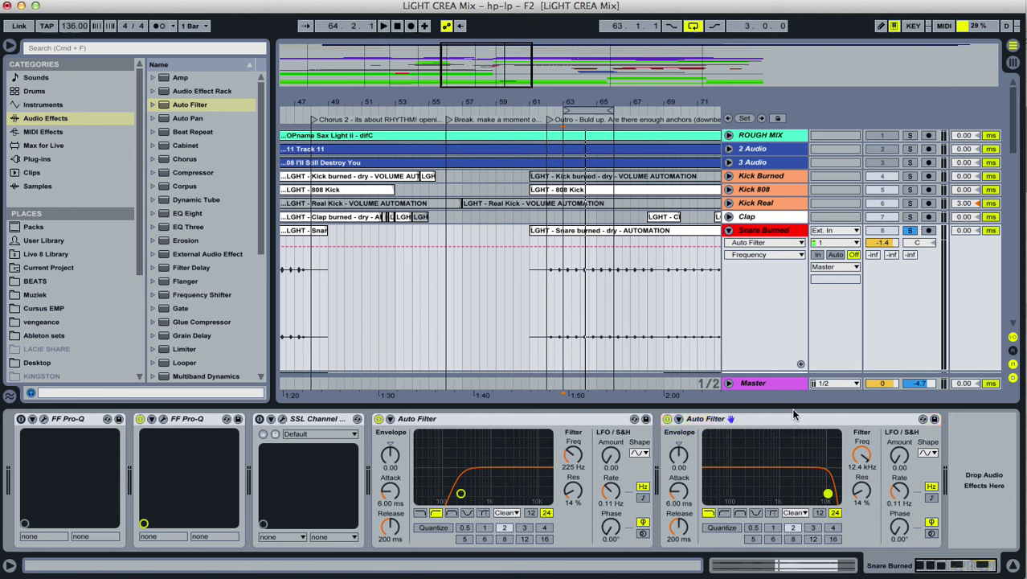
{"action": "left_click", "coordinate": [852, 418]}
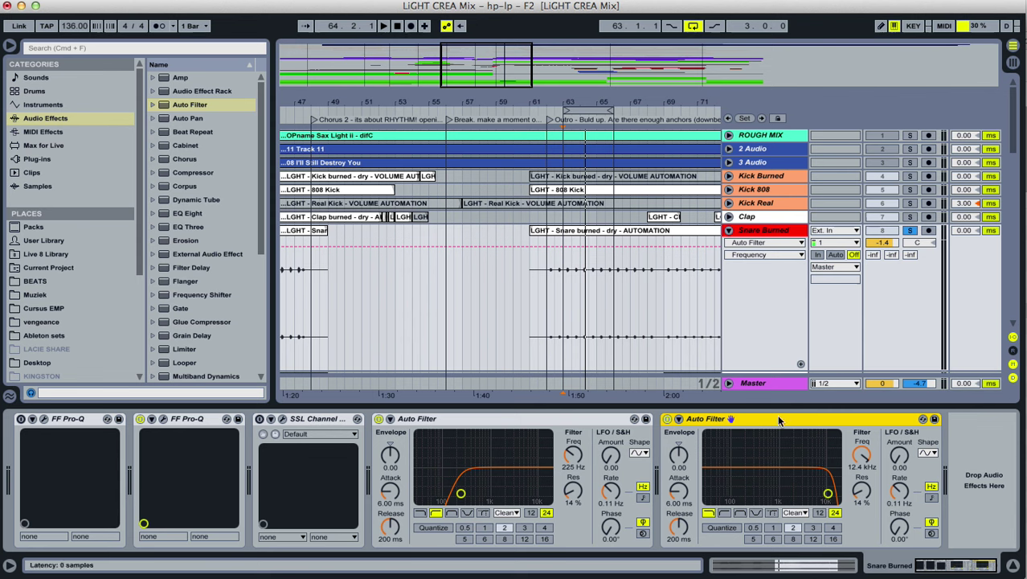
{"action": "key", "text": "Delete"}
{"action": "left_click", "coordinate": [554, 423]}
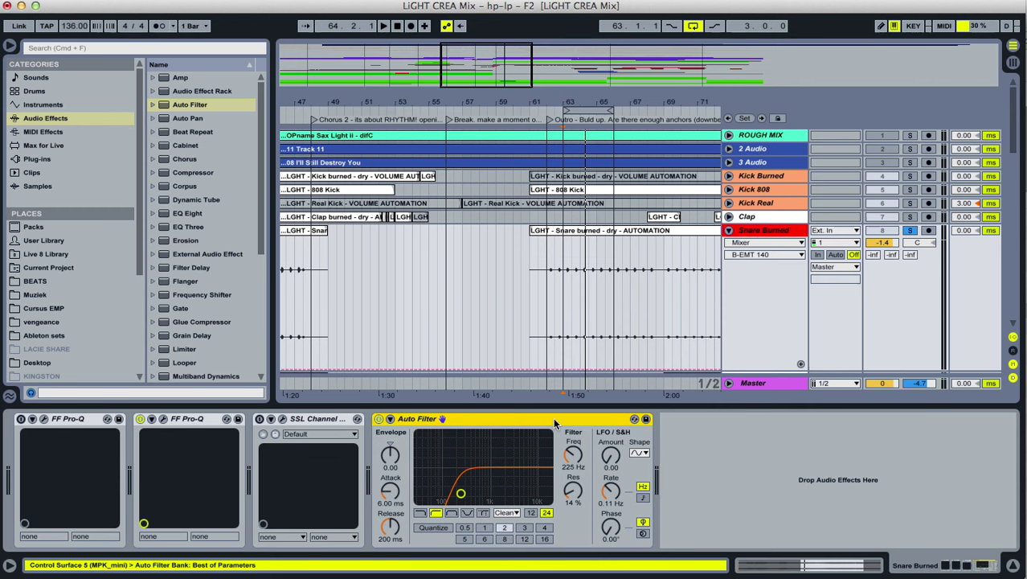
{"action": "key", "text": "Delete"}
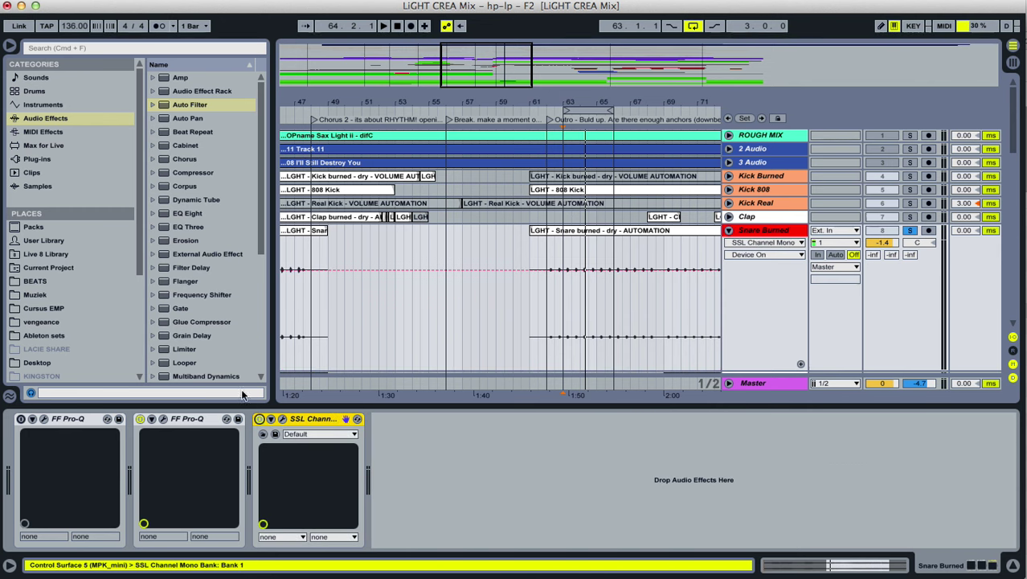
Examine the high-pass and low-pass controls in the filter section of Snare Burned's SSL Channel plug-in, and close its window.
{"action": "left_click", "coordinate": [52, 158]}
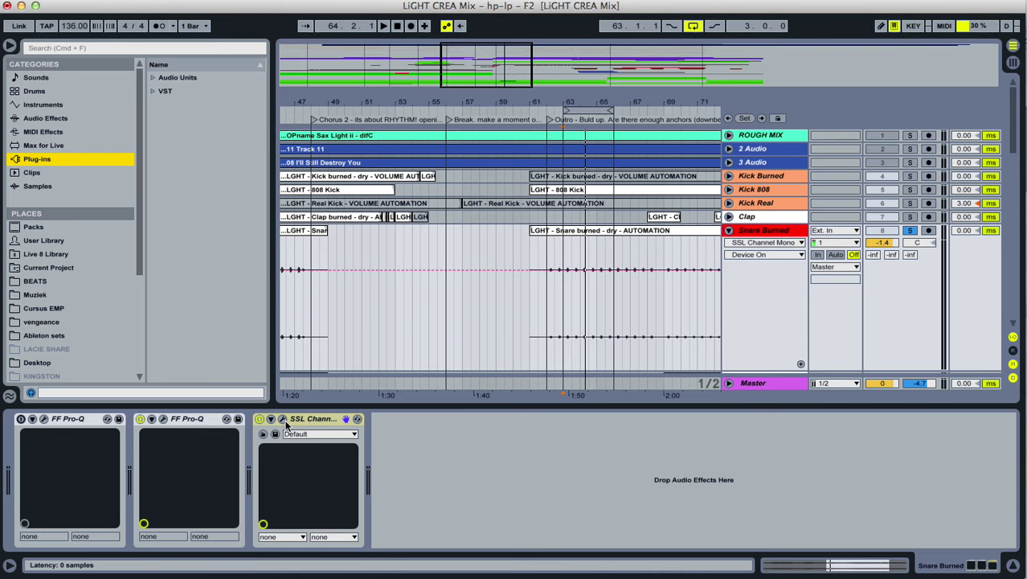
{"action": "left_click", "coordinate": [282, 420]}
{"action": "mouse_move", "coordinate": [108, 276]}
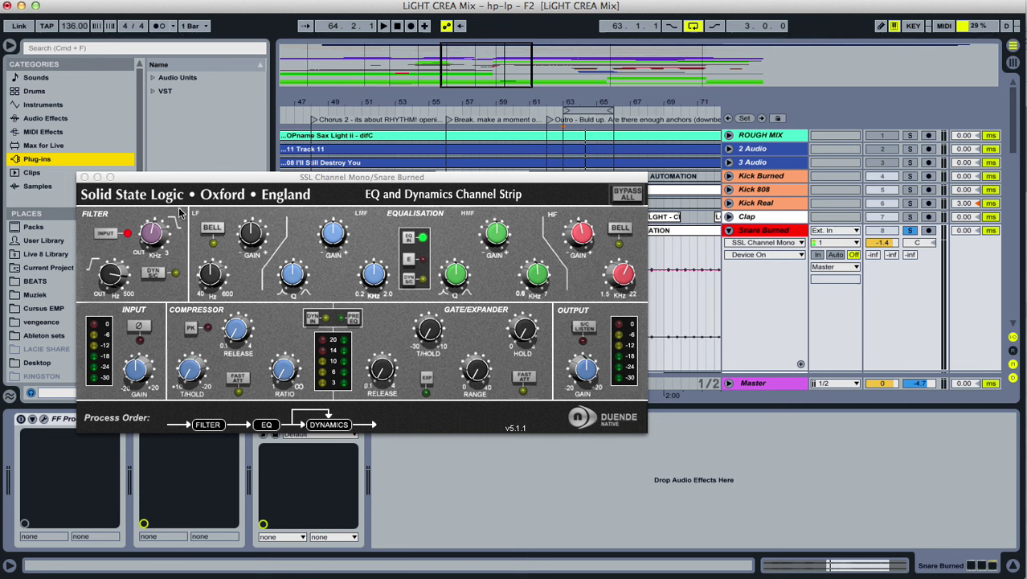
{"action": "left_click", "coordinate": [139, 180]}
{"action": "left_click_drag", "start_coordinate": [138, 177], "coordinate": [265, 139]}
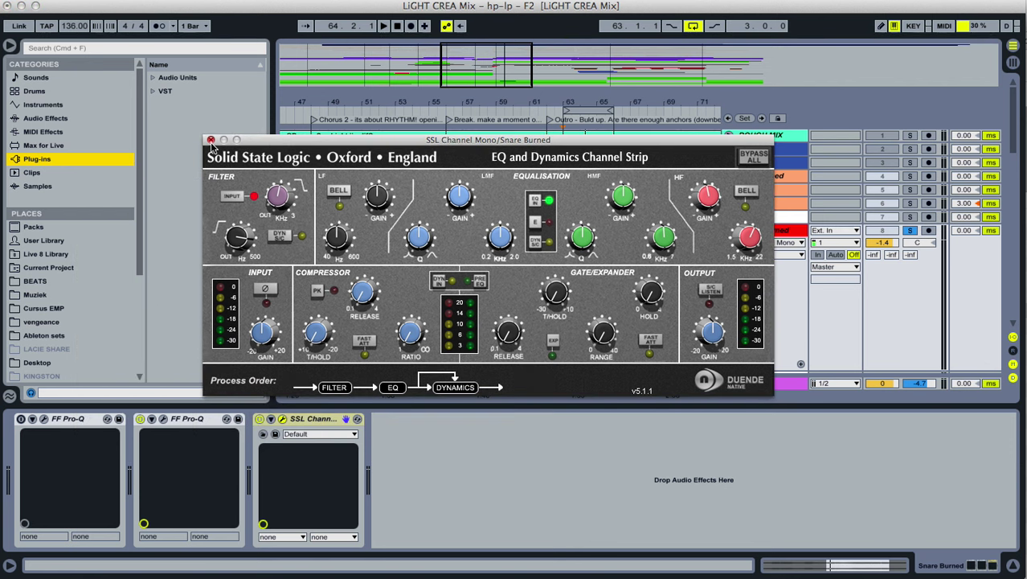
{"action": "left_click", "coordinate": [210, 140]}
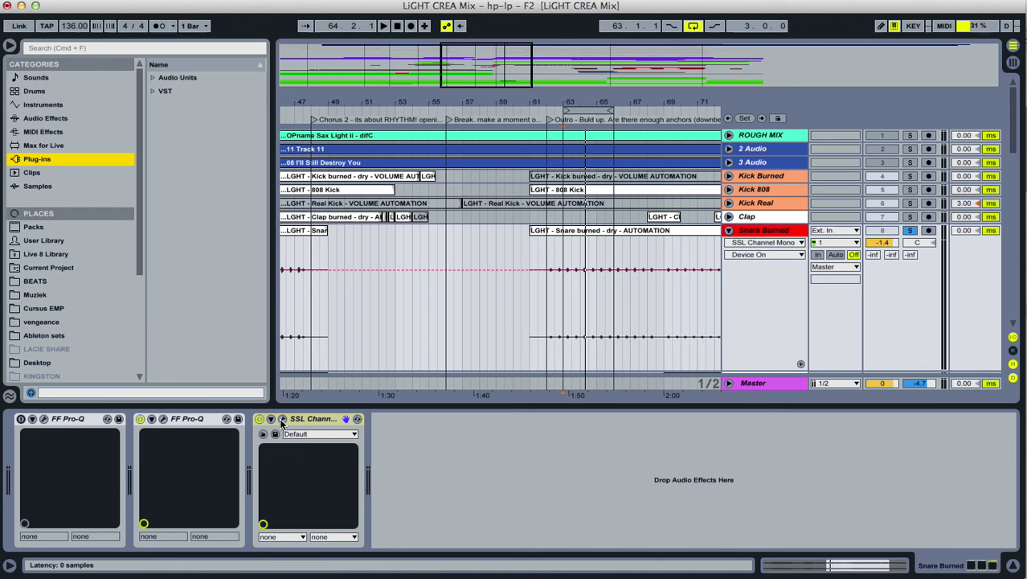
{"action": "left_click", "coordinate": [281, 421]}
{"action": "mouse_move", "coordinate": [234, 242]}
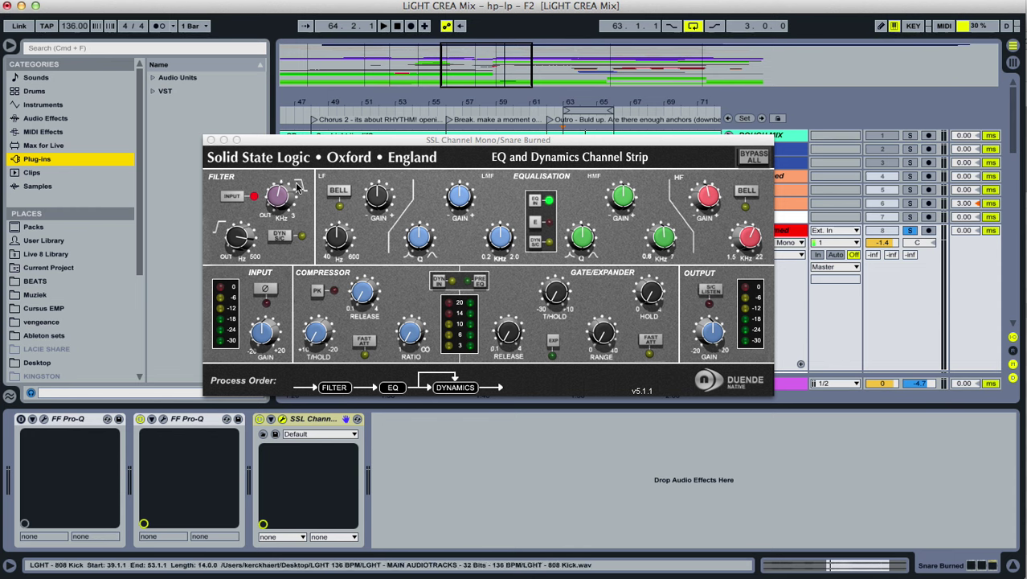
{"action": "left_click", "coordinate": [211, 141]}
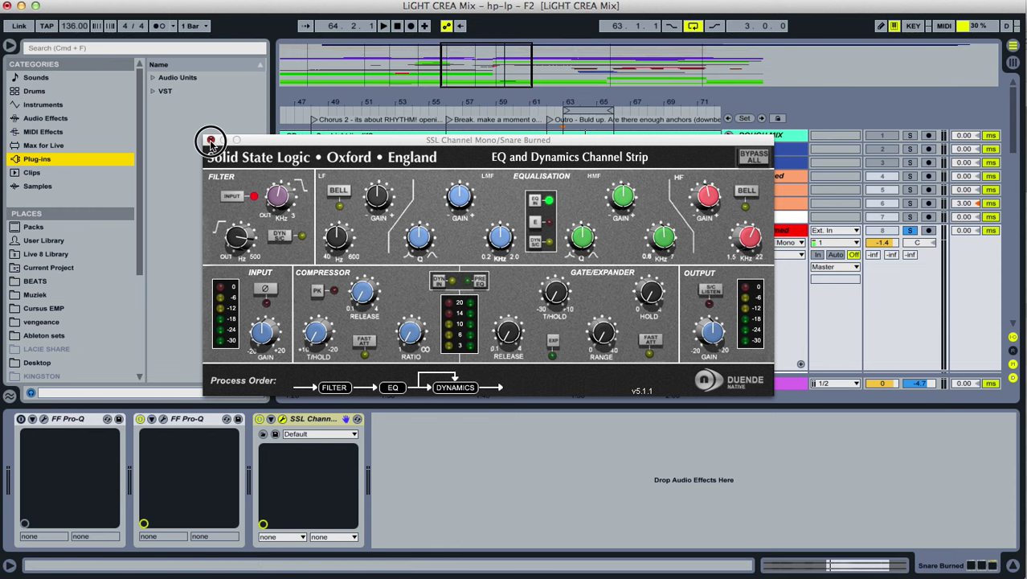
{"action": "left_click", "coordinate": [315, 419]}
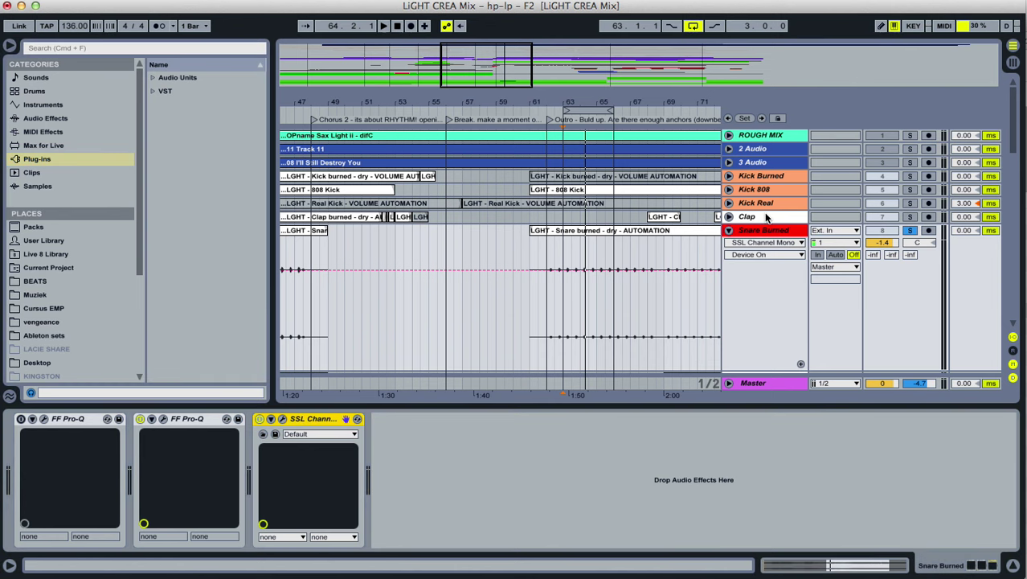
View the device chains of the Clap and Kick Real tracks, and unsolo Snare Burned.
{"action": "left_click", "coordinate": [766, 217]}
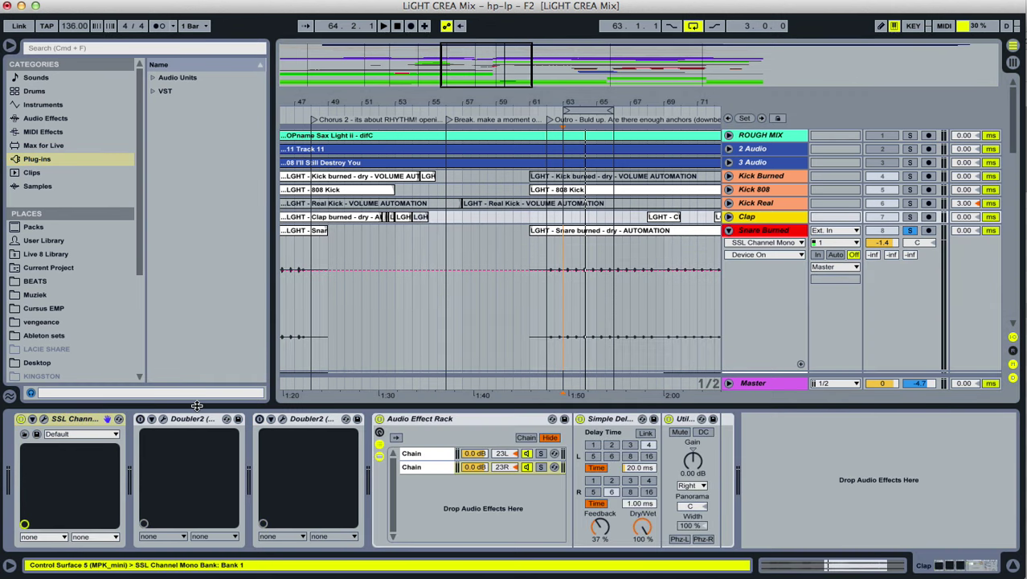
{"action": "left_click", "coordinate": [784, 204]}
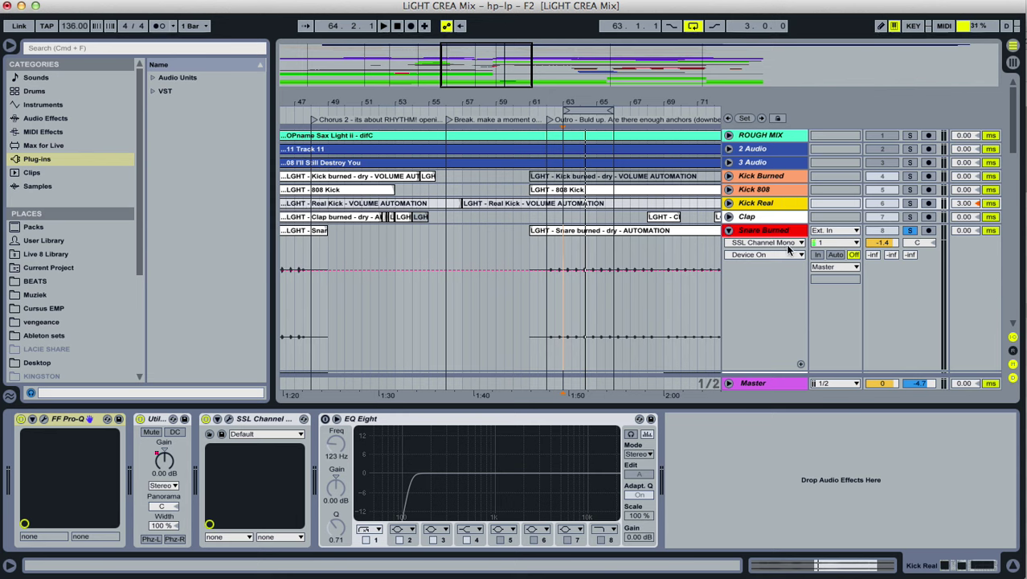
{"action": "left_click", "coordinate": [911, 230]}
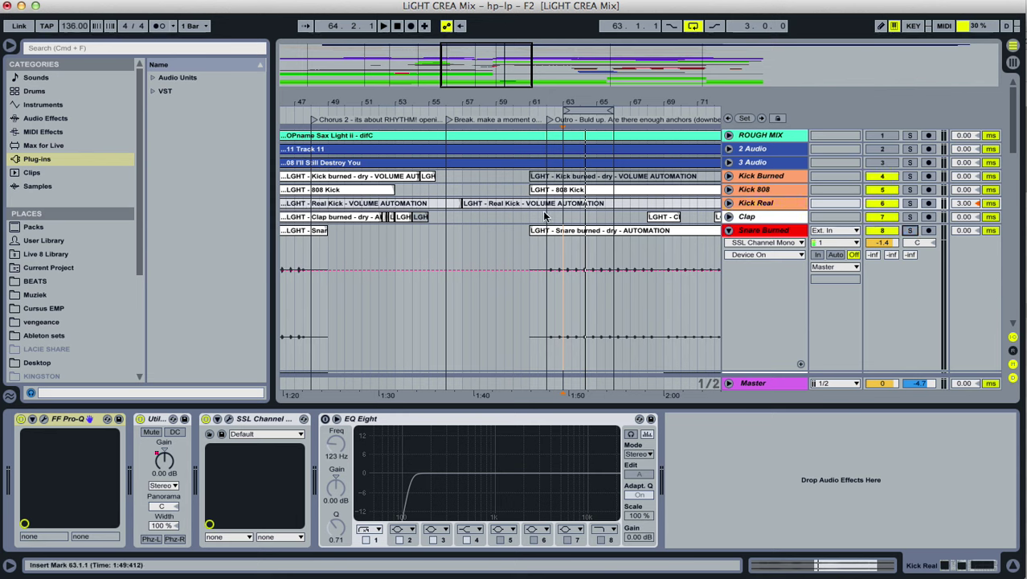
Expand the Audio Units folder of the plug-ins and widen the browser.
{"action": "left_click", "coordinate": [46, 158]}
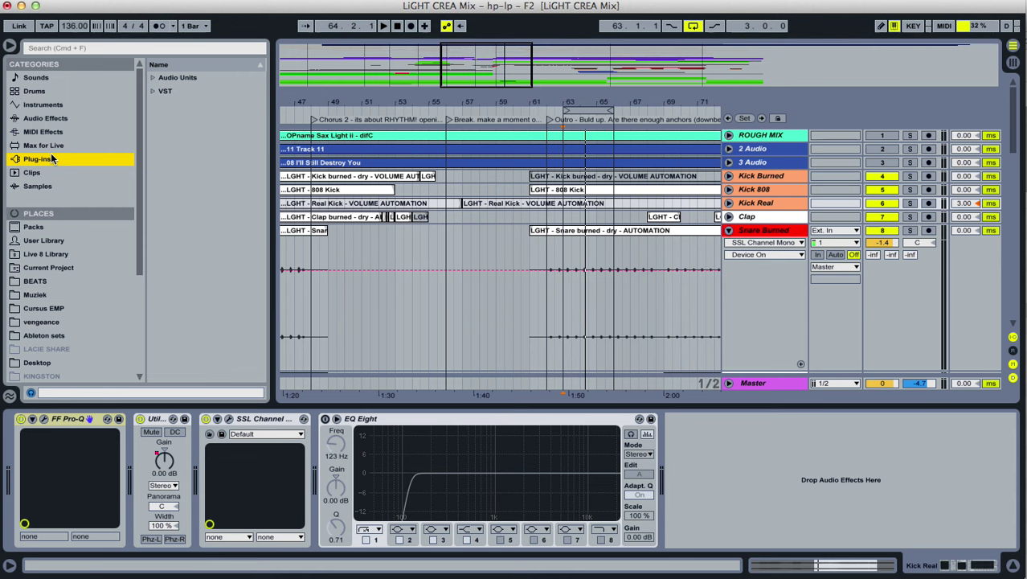
{"action": "left_click", "coordinate": [157, 78]}
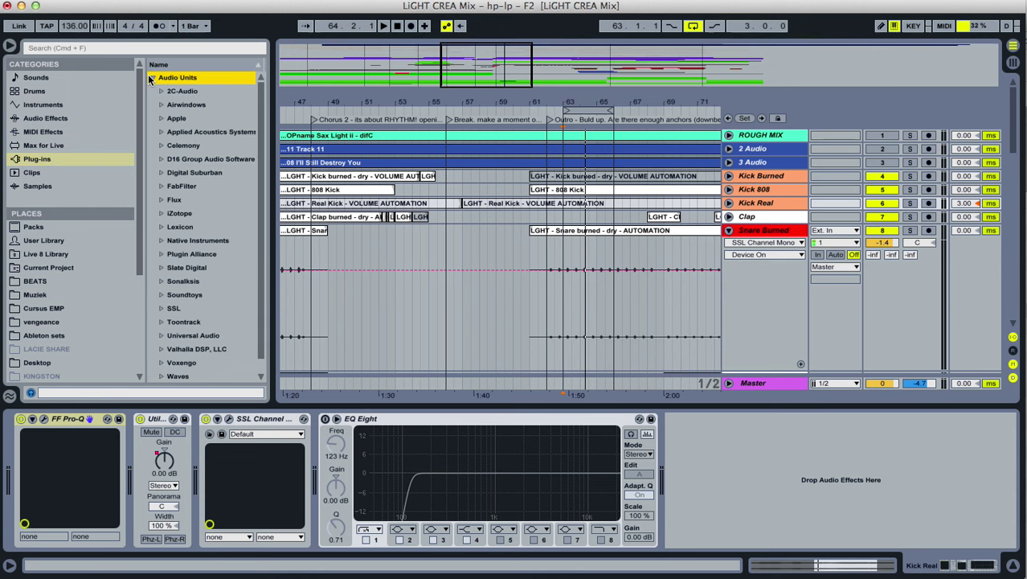
{"action": "left_click_drag", "start_coordinate": [274, 246], "coordinate": [301, 244]}
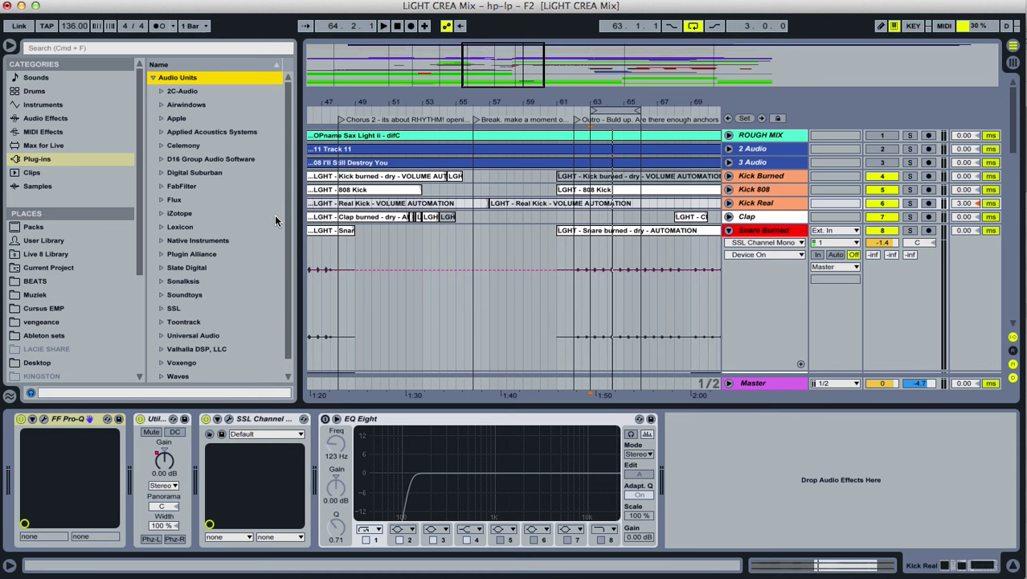
Look through the Audio Units vendors such as FabFilter, Soundtoys, SSL, Valhalla DSP and Waves, and compare them with the built-in audio effects.
{"action": "left_click", "coordinate": [187, 185]}
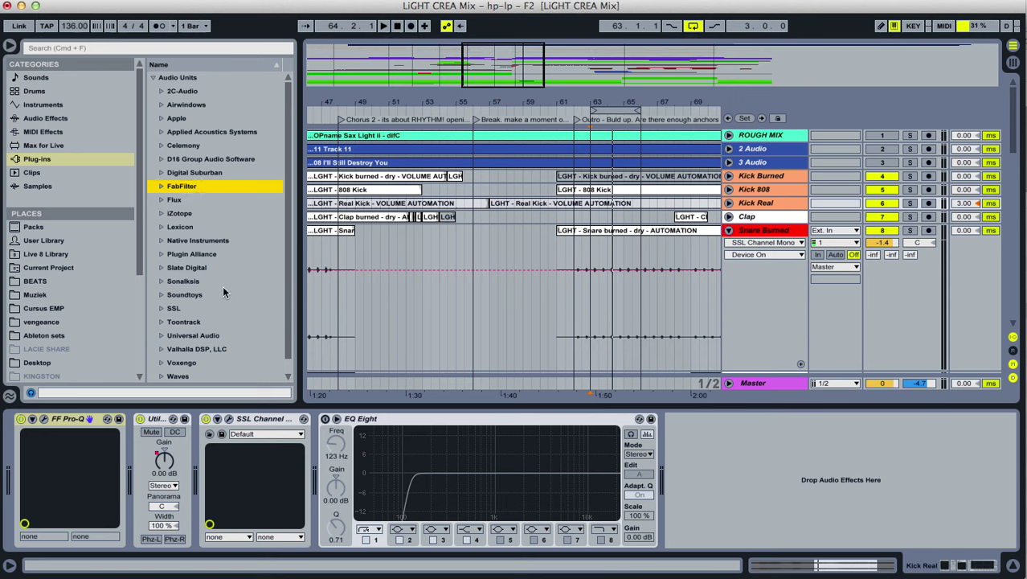
{"action": "left_click", "coordinate": [184, 295]}
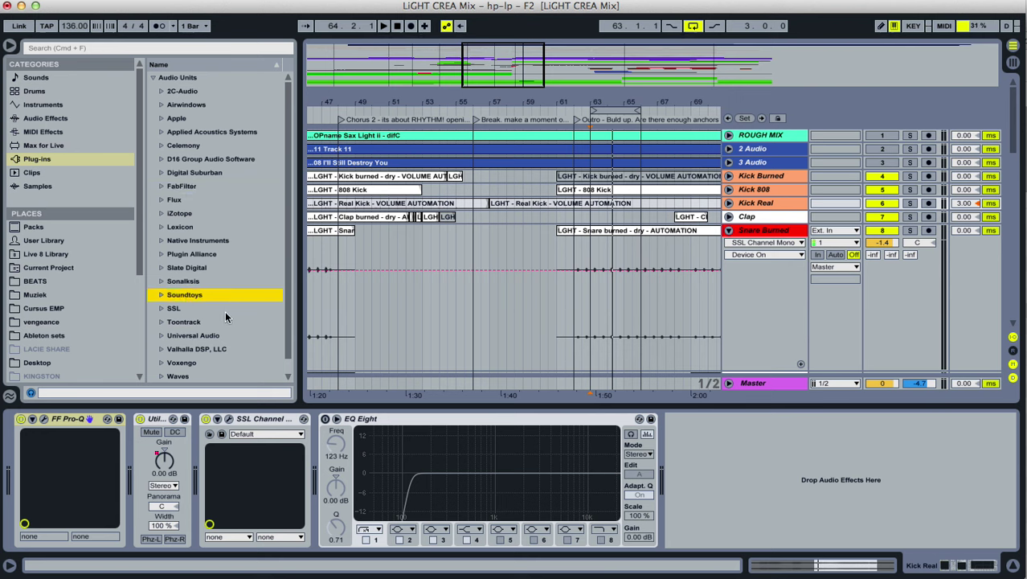
{"action": "left_click", "coordinate": [173, 308]}
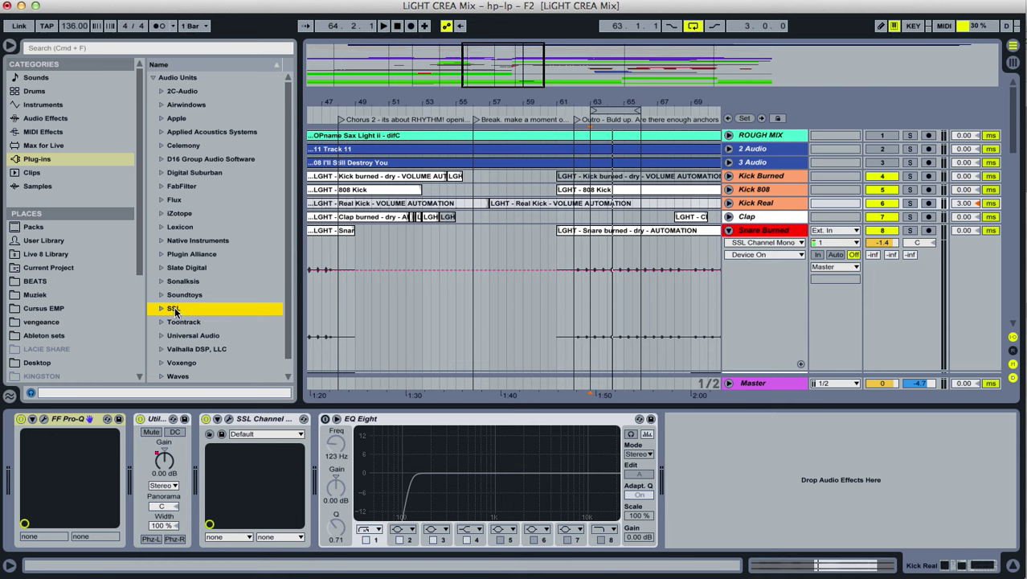
{"action": "left_click", "coordinate": [195, 350]}
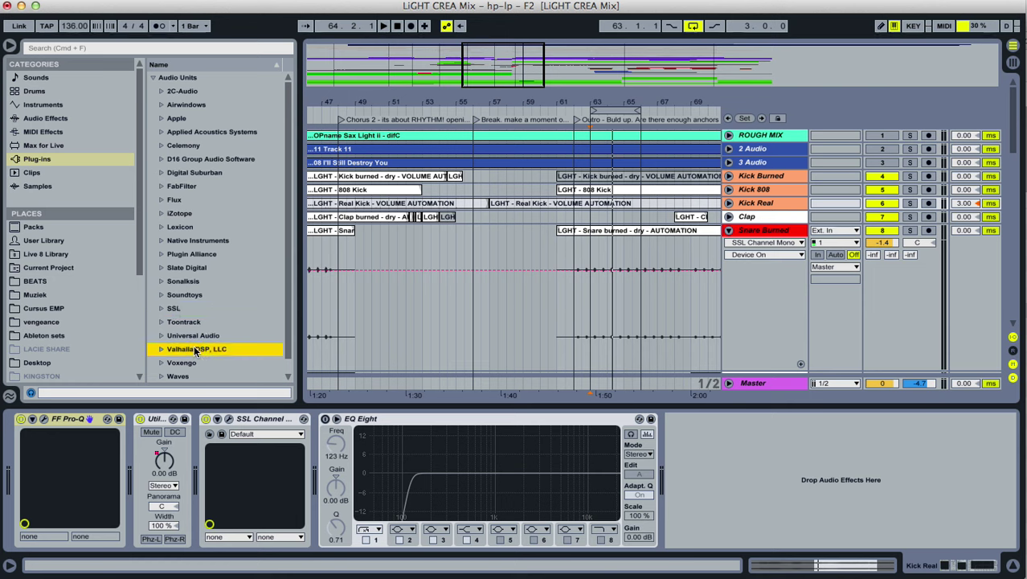
{"action": "scroll", "coordinate": [205, 349], "scroll_direction": "down", "scroll_amount": 1}
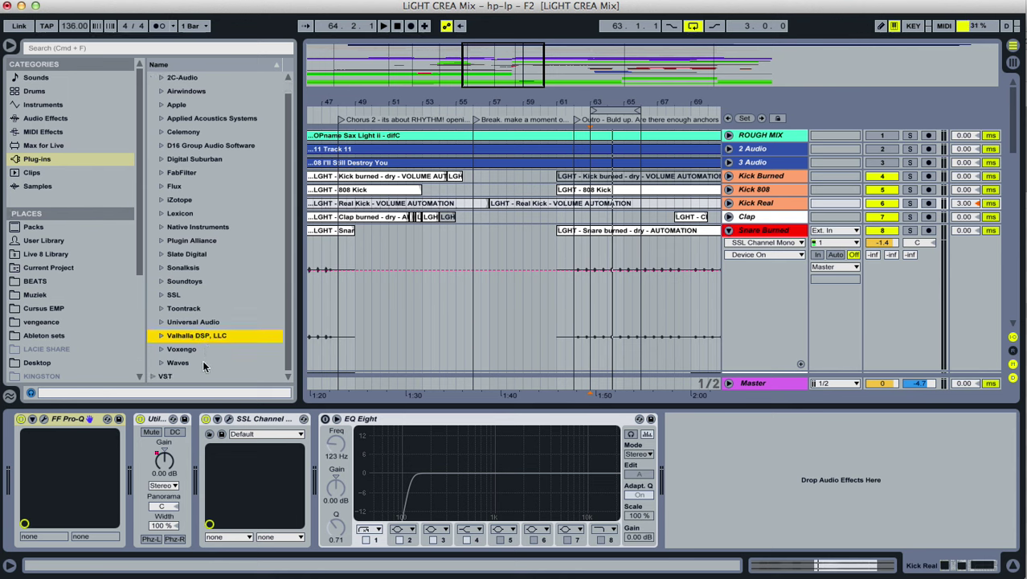
{"action": "left_click", "coordinate": [178, 363]}
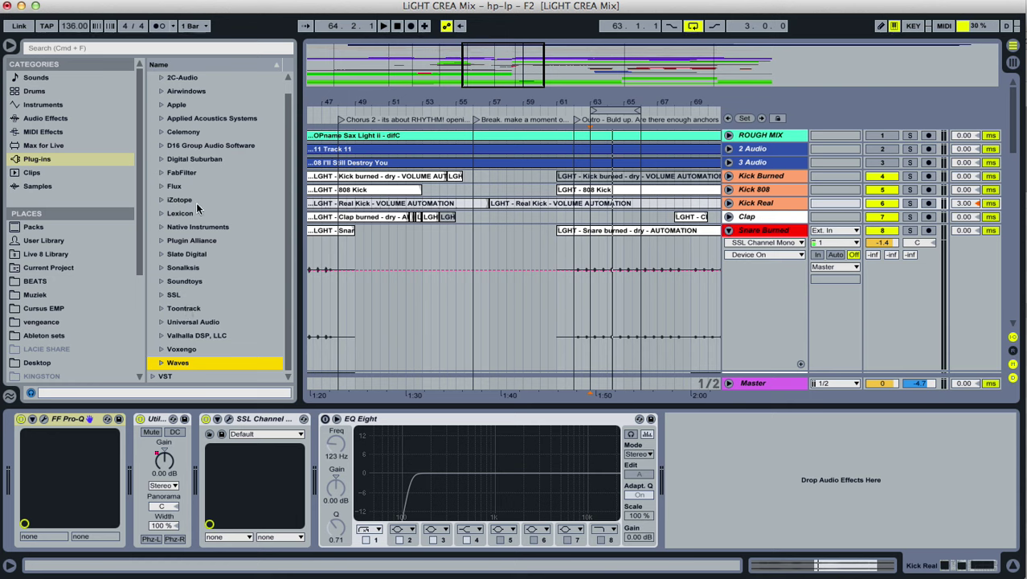
{"action": "left_click", "coordinate": [62, 119]}
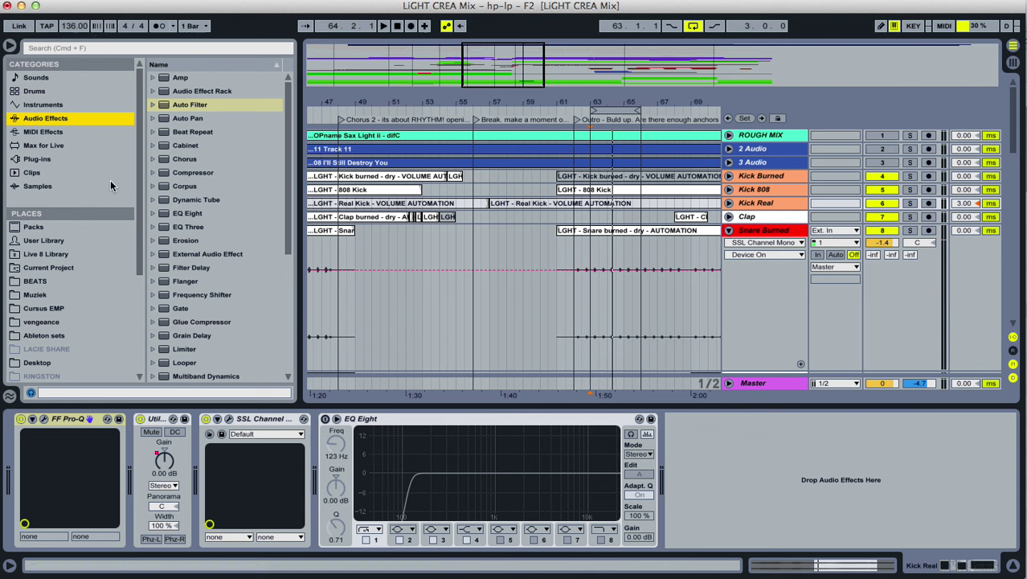
{"action": "left_click", "coordinate": [75, 159]}
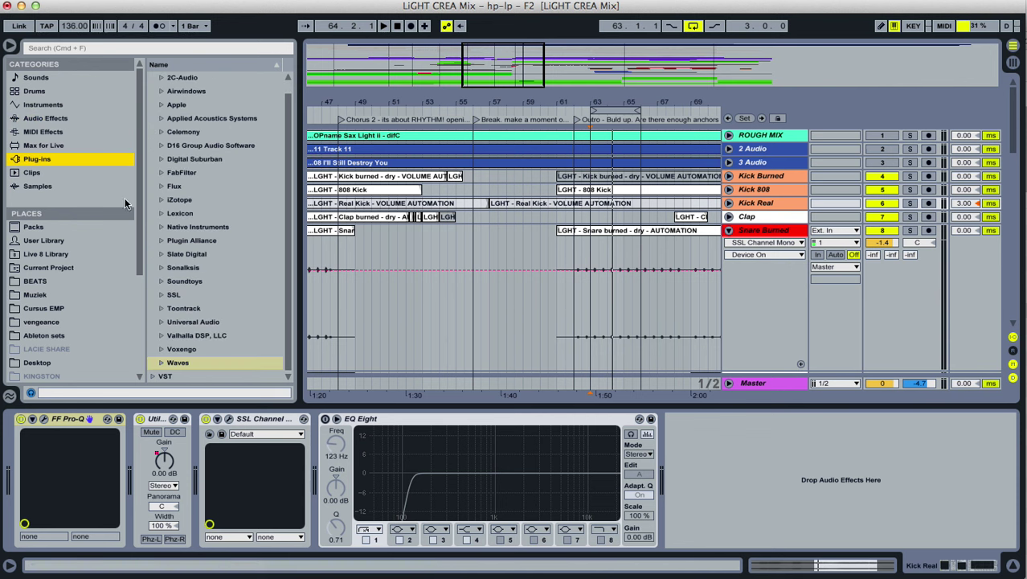
Show the built-in audio effects in the browser and collapse the Snare Burned track, with playback stopped.
{"action": "left_click", "coordinate": [62, 119]}
{"action": "left_click", "coordinate": [729, 231]}
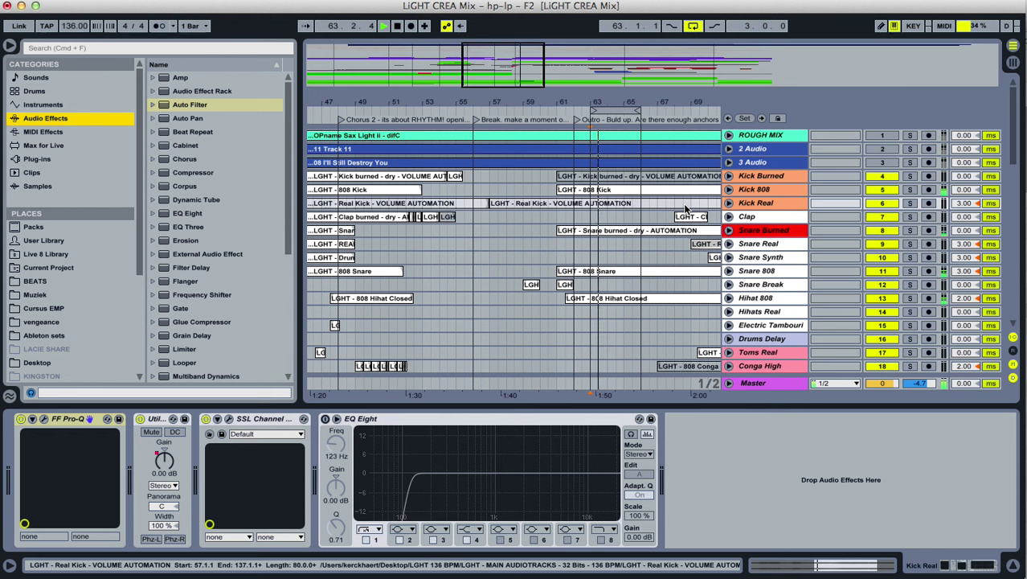
{"action": "key", "text": "space"}
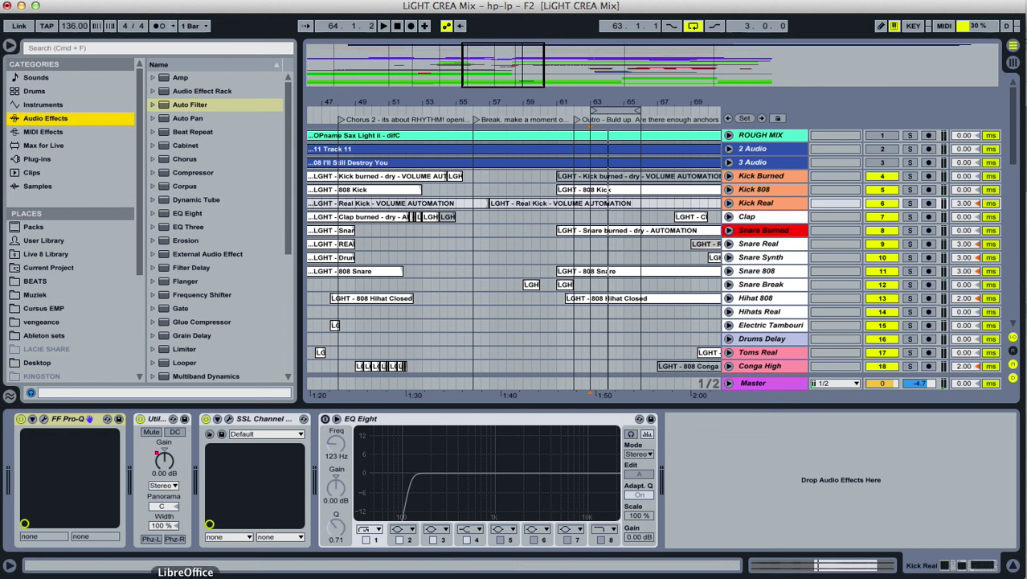
Check the preparation list in LibreOffice Writer, and return to Ableton Live to view the whole arrangement.
{"action": "left_click", "coordinate": [184, 575]}
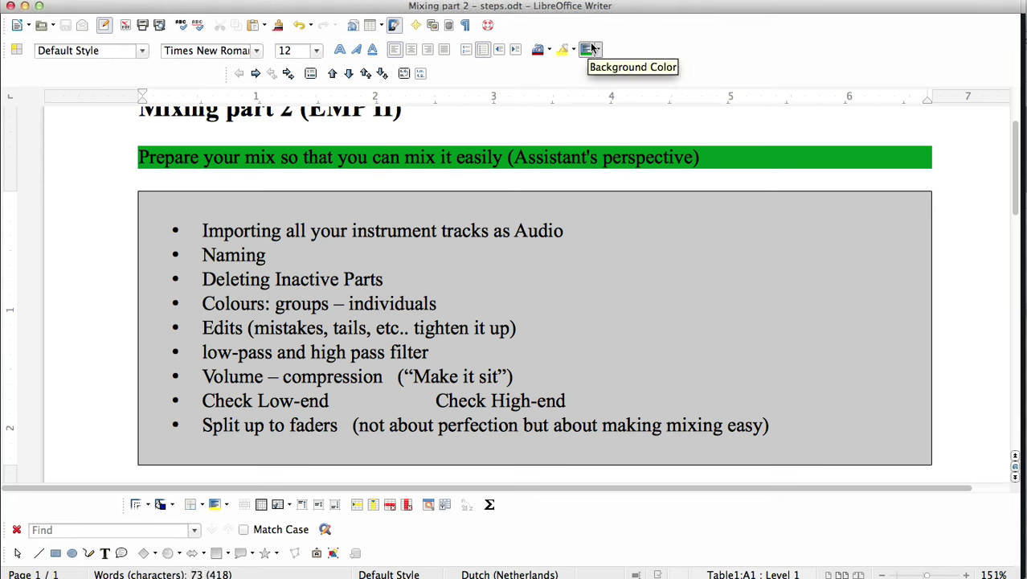
{"action": "left_click", "coordinate": [566, 575]}
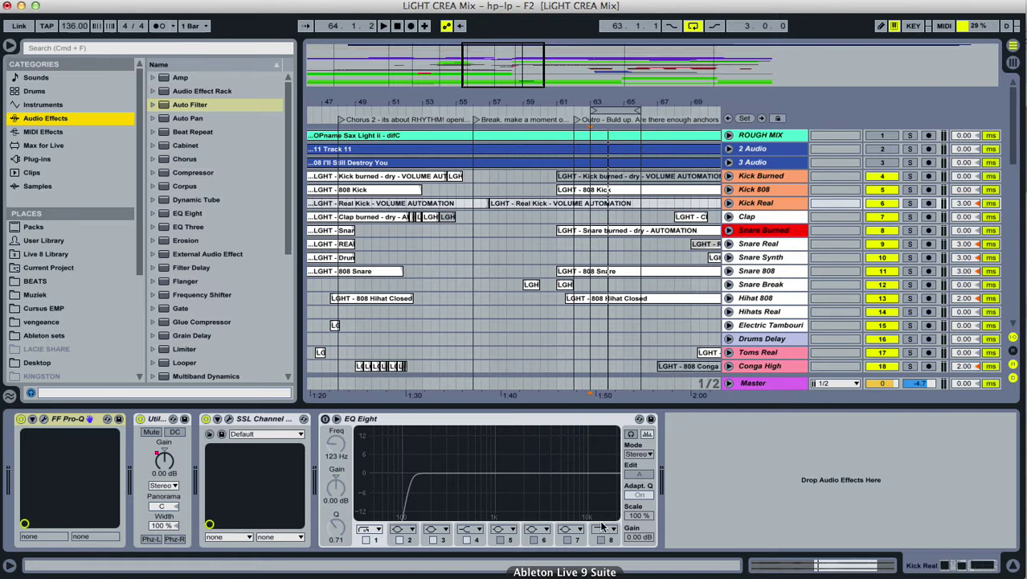
{"action": "left_click_drag", "start_coordinate": [579, 98], "coordinate": [579, 20]}
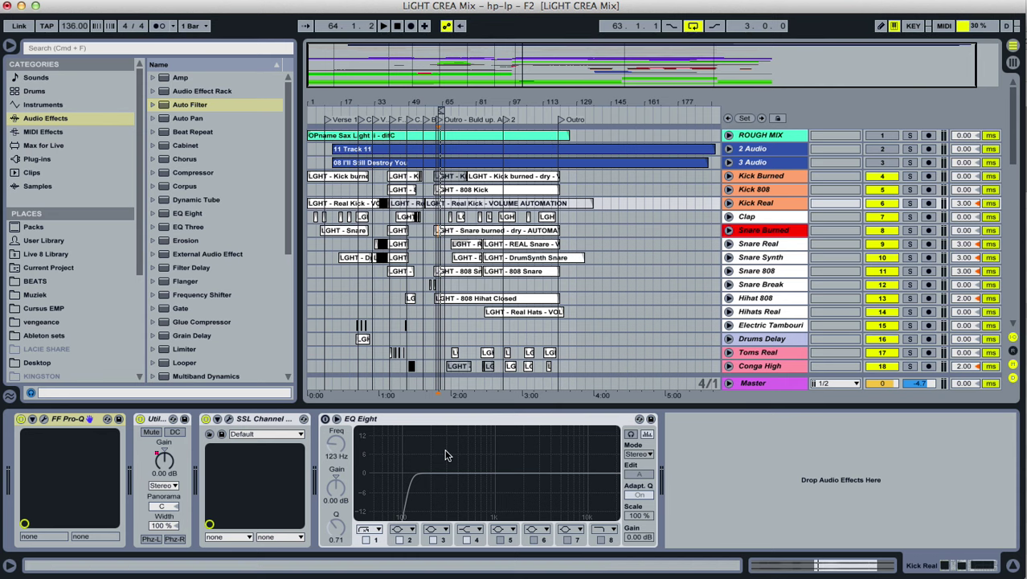
Switch to the LibreOffice Writer checklist and make "Assistant's perspective" in the green heading bold and underlined.
{"action": "left_click", "coordinate": [185, 576]}
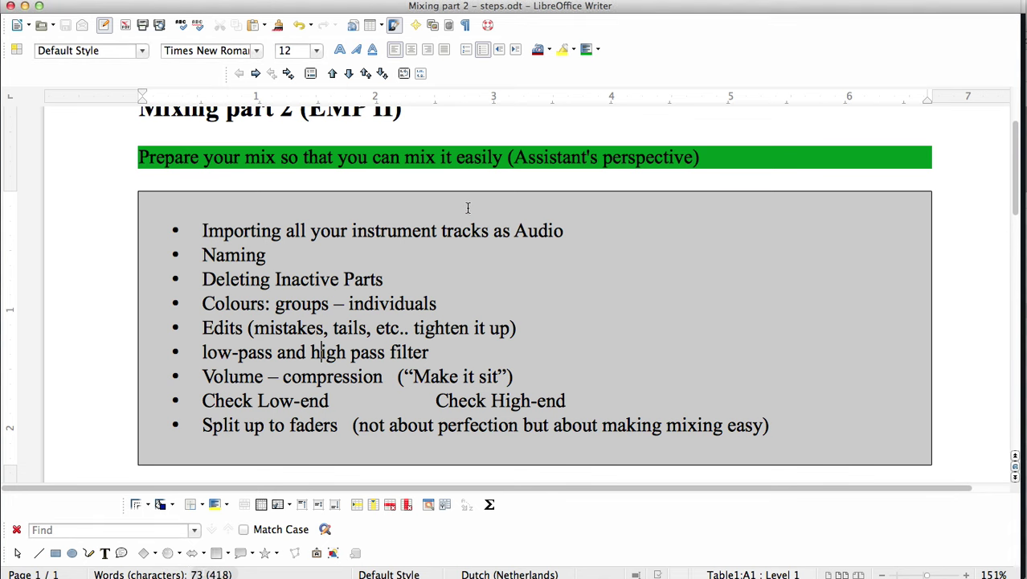
{"action": "left_click", "coordinate": [528, 158]}
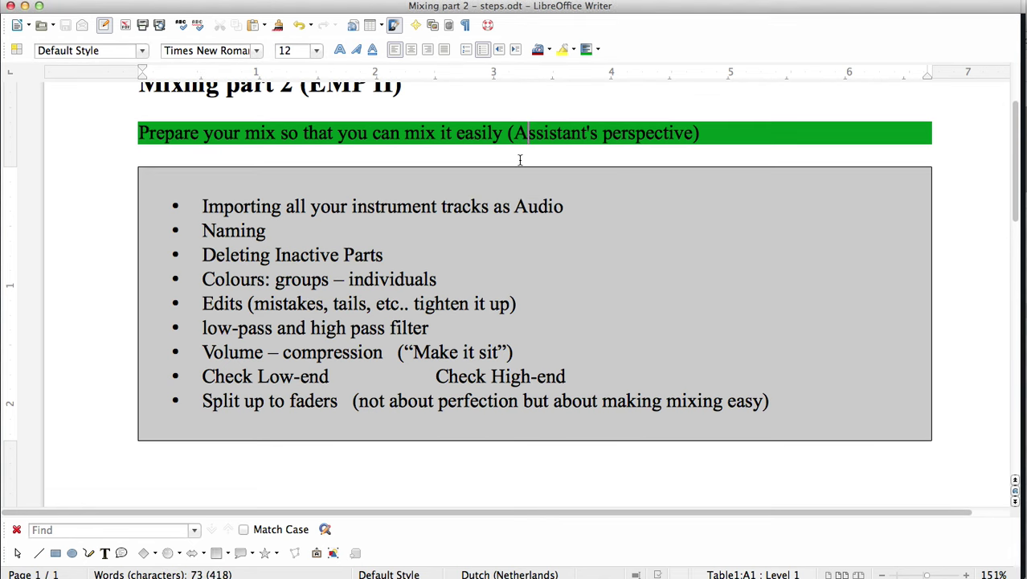
{"action": "left_click_drag", "start_coordinate": [515, 132], "coordinate": [695, 132]}
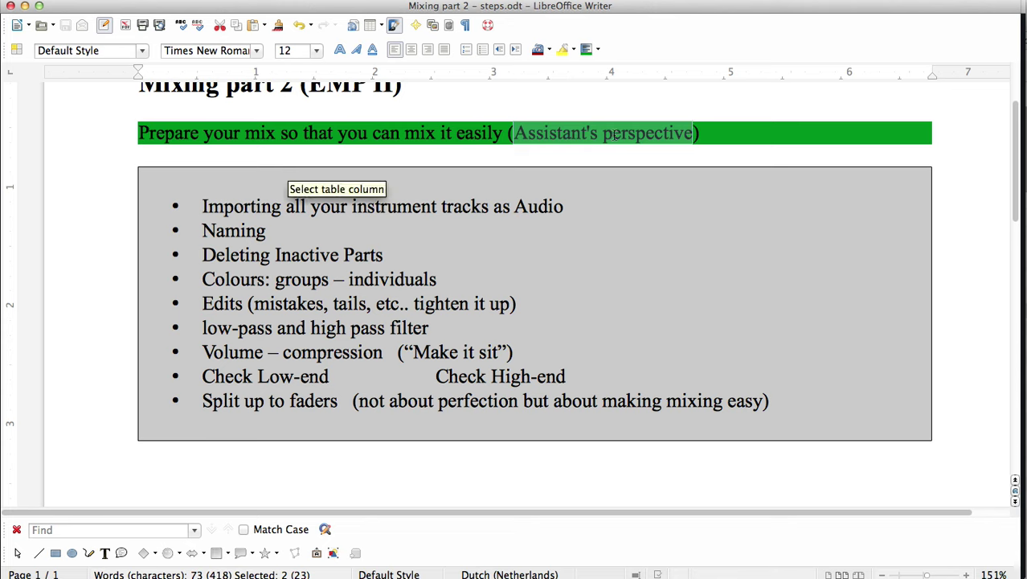
{"action": "key", "text": "super+b"}
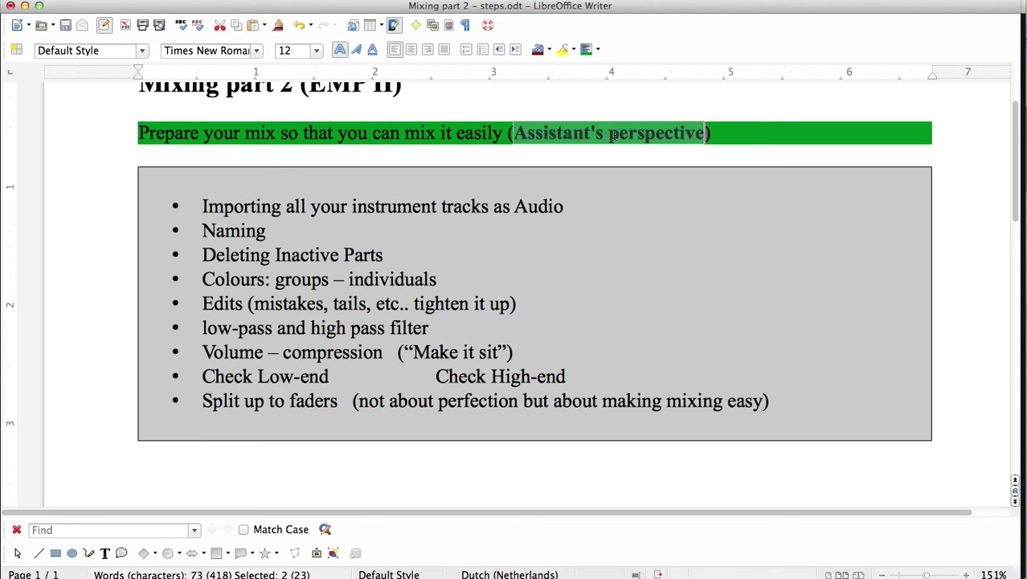
{"action": "key", "text": "super+u"}
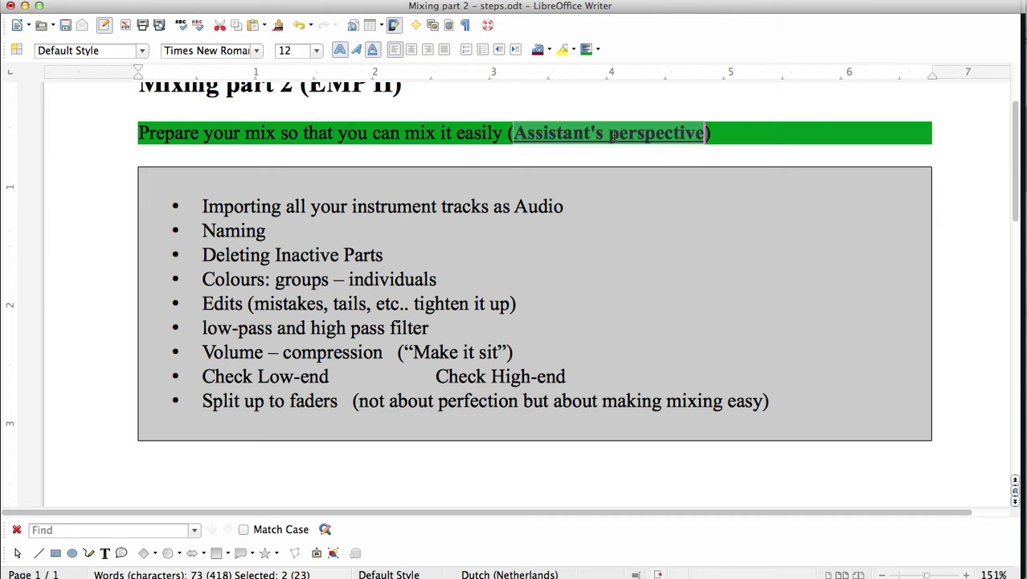
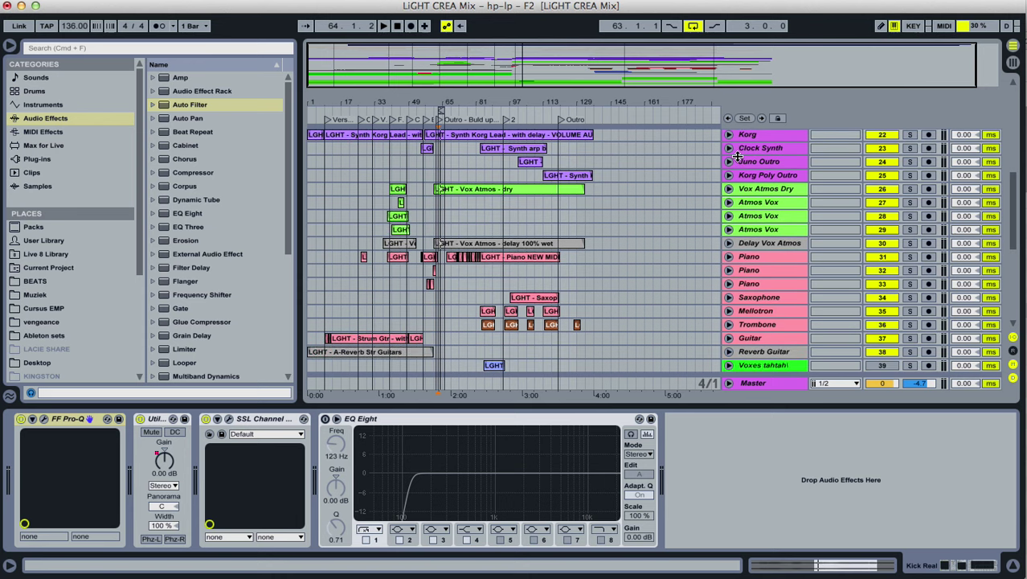
Expand and solo the Trombone track, and deactivate the SSL Channel plug-in in its device chain.
{"action": "scroll", "coordinate": [738, 158], "scroll_direction": "down", "scroll_amount": 3}
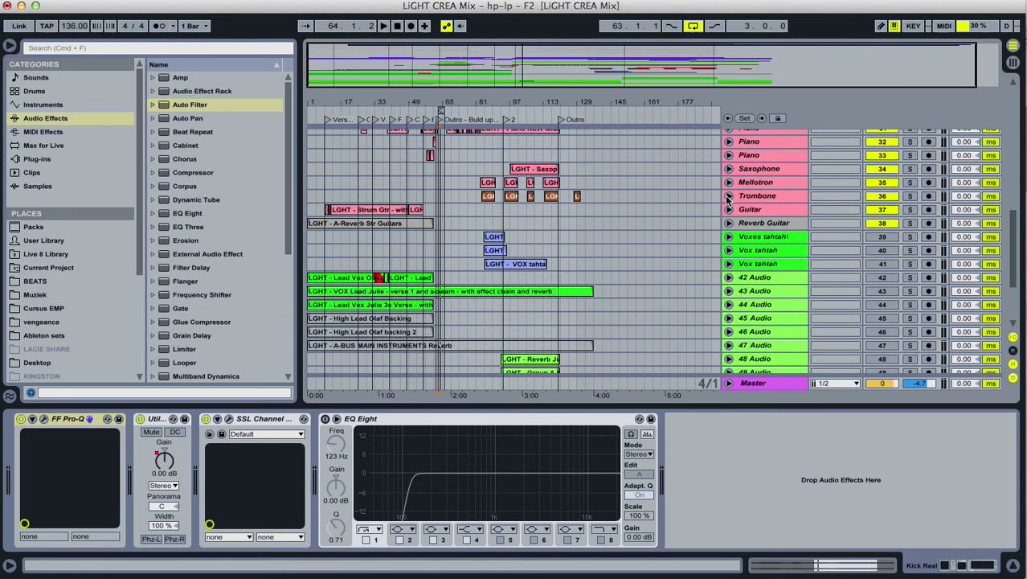
{"action": "left_click", "coordinate": [729, 196]}
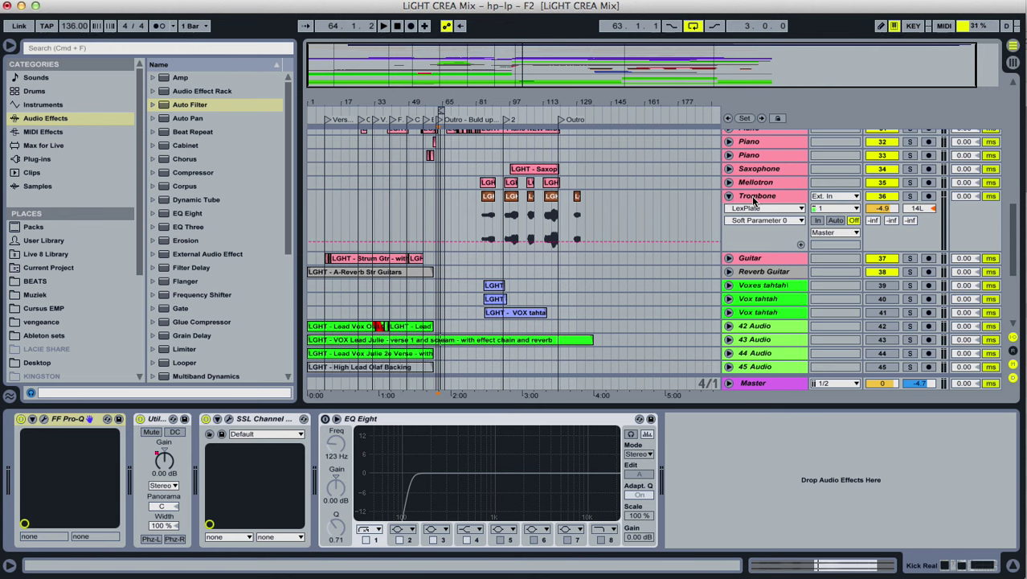
{"action": "left_click", "coordinate": [755, 196]}
{"action": "left_click", "coordinate": [911, 197]}
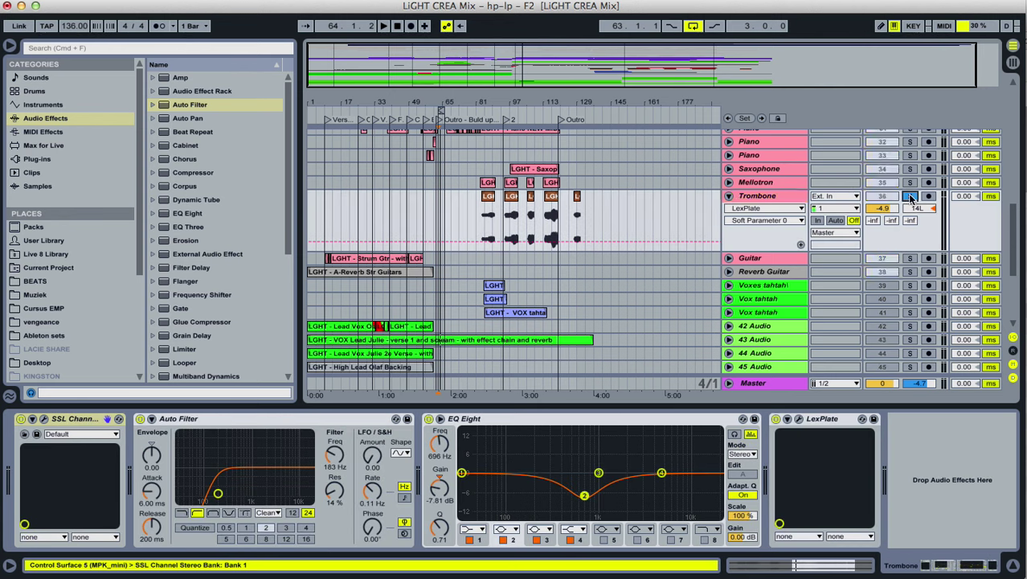
{"action": "left_click", "coordinate": [757, 198]}
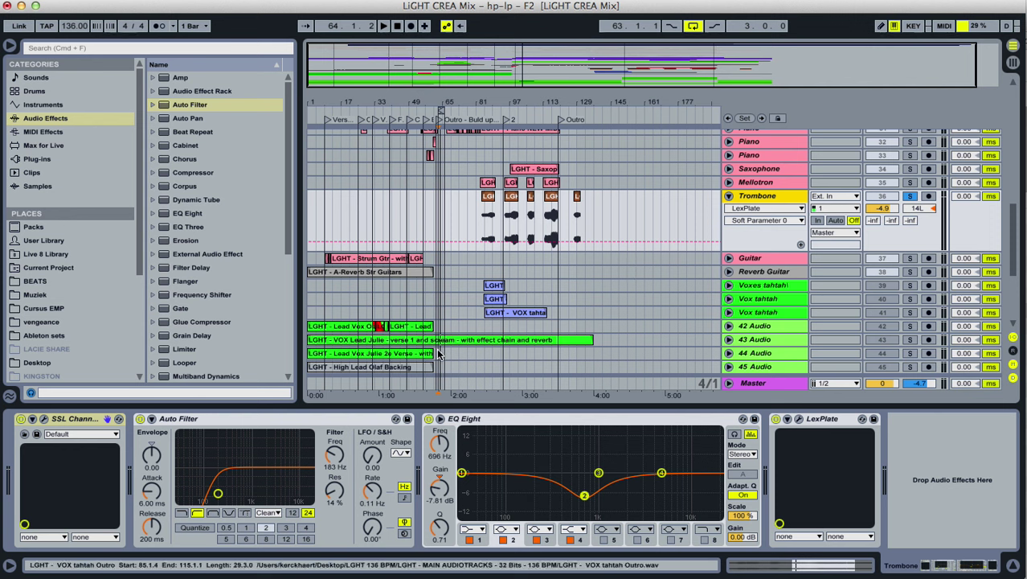
{"action": "left_click", "coordinate": [24, 419]}
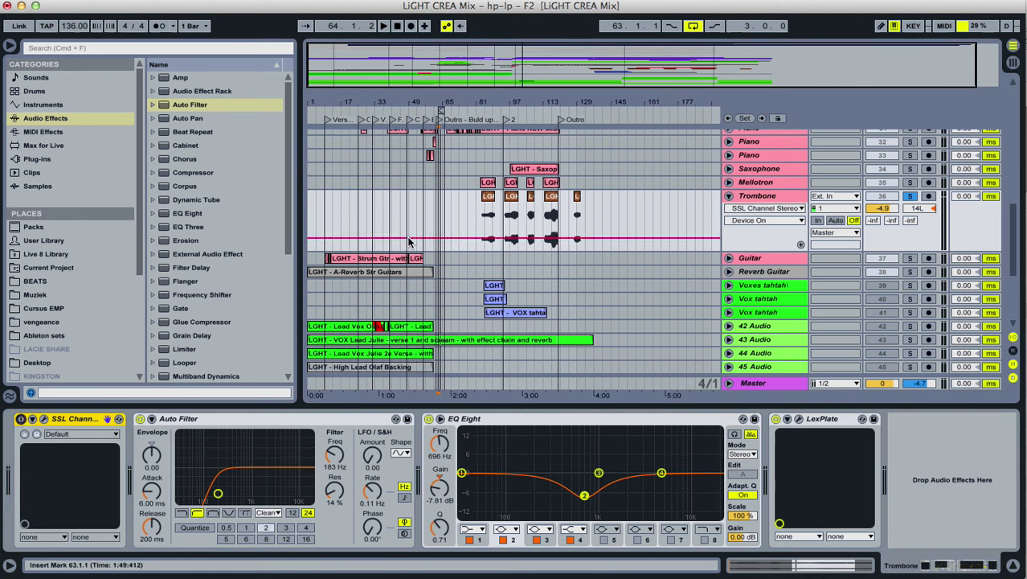
Play the first Trombone clip and the clip starting at bar 113 to compare their volume.
{"action": "left_click_drag", "start_coordinate": [518, 100], "coordinate": [563, 161]}
{"action": "left_click", "coordinate": [528, 201]}
{"action": "key", "text": "space"}
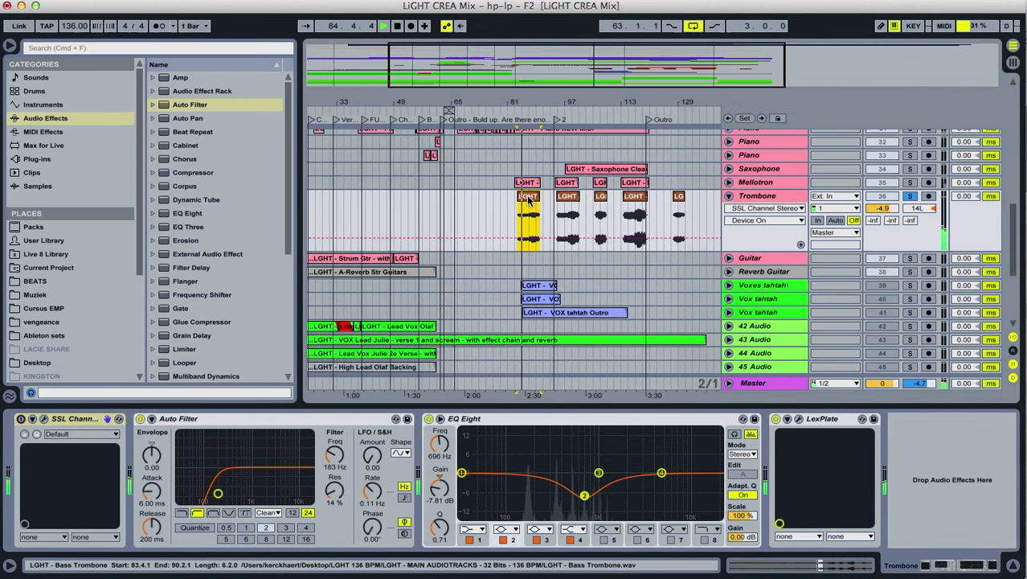
{"action": "key", "text": "space"}
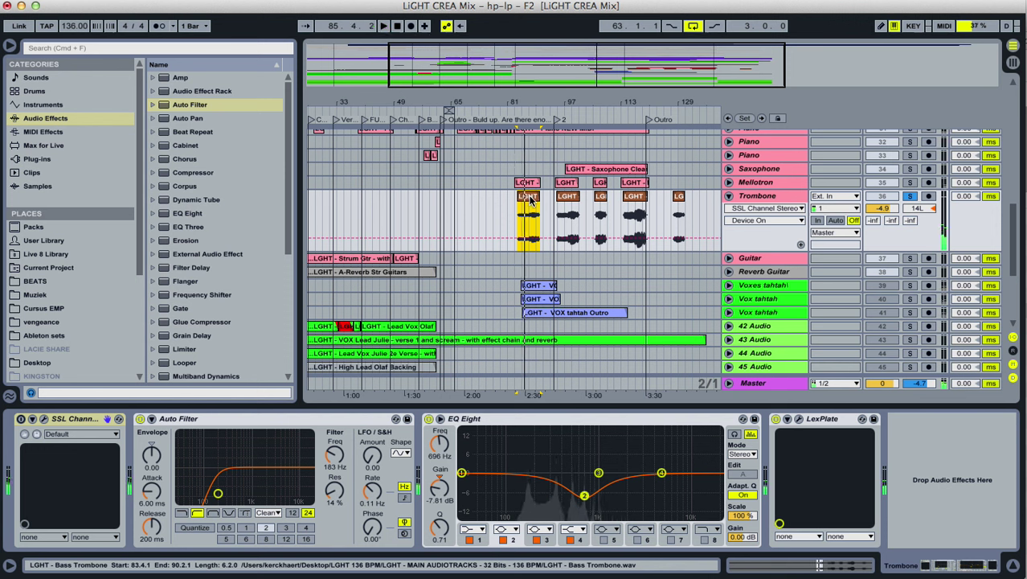
{"action": "left_click", "coordinate": [634, 186]}
{"action": "left_click", "coordinate": [634, 201]}
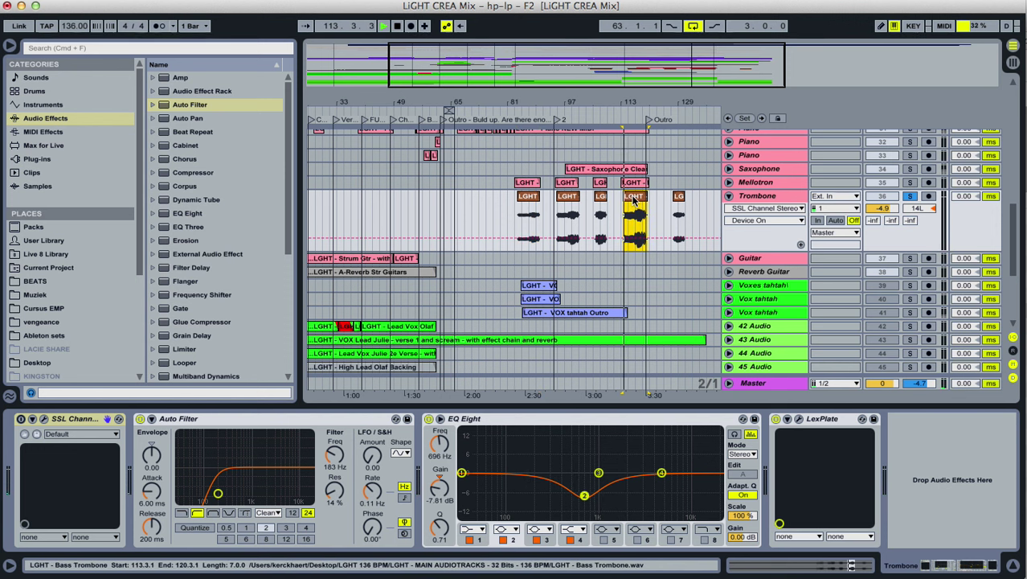
{"action": "key", "text": "space"}
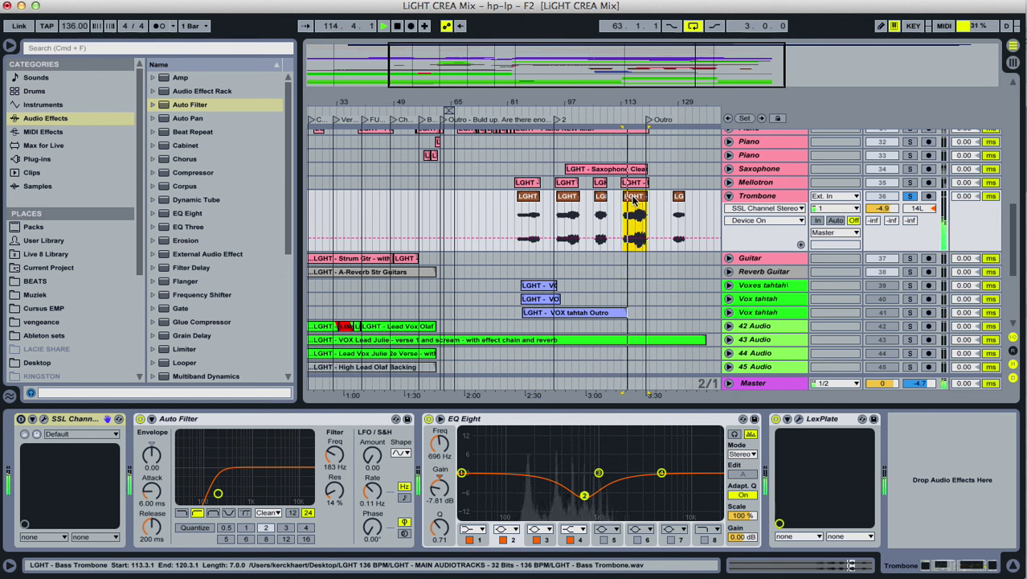
{"action": "key", "text": "space"}
Listen to the Trombone clip near the Outro marker from bar 118, and again from bar 114 to its end.
{"action": "left_click_drag", "start_coordinate": [658, 98], "coordinate": [658, 145]}
{"action": "left_click", "coordinate": [603, 224]}
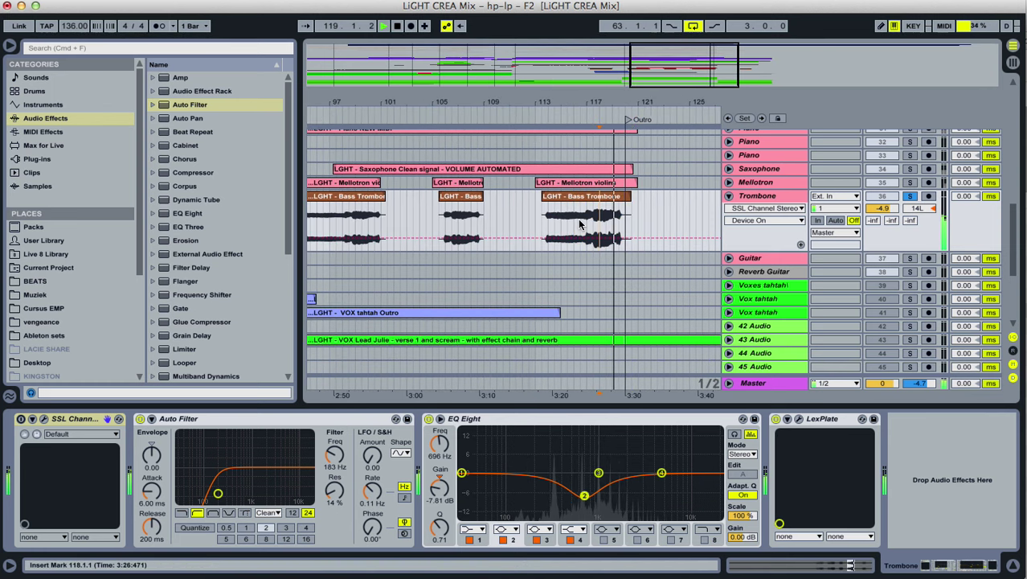
{"action": "left_click", "coordinate": [554, 223]}
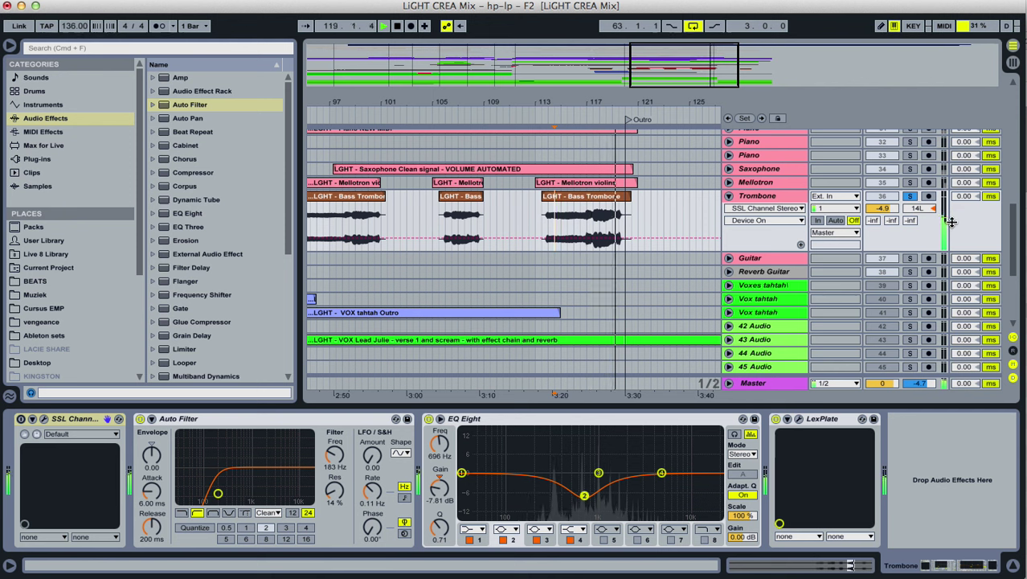
{"action": "key", "text": "space"}
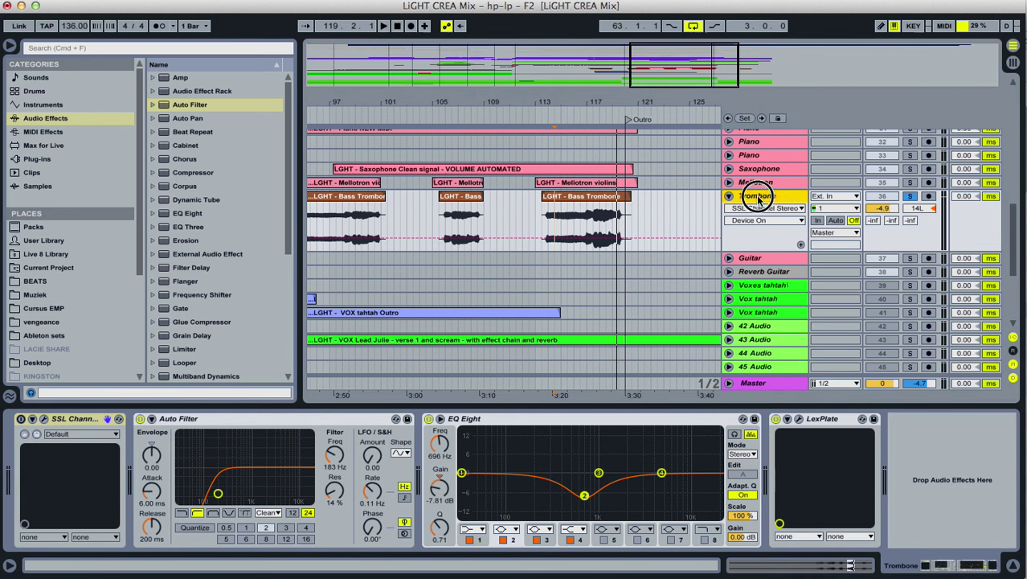
Add a Utility effect to the Trombone track and place it between EQ Eight and LexPlate.
{"action": "scroll", "coordinate": [202, 326], "scroll_direction": "down", "scroll_amount": 5}
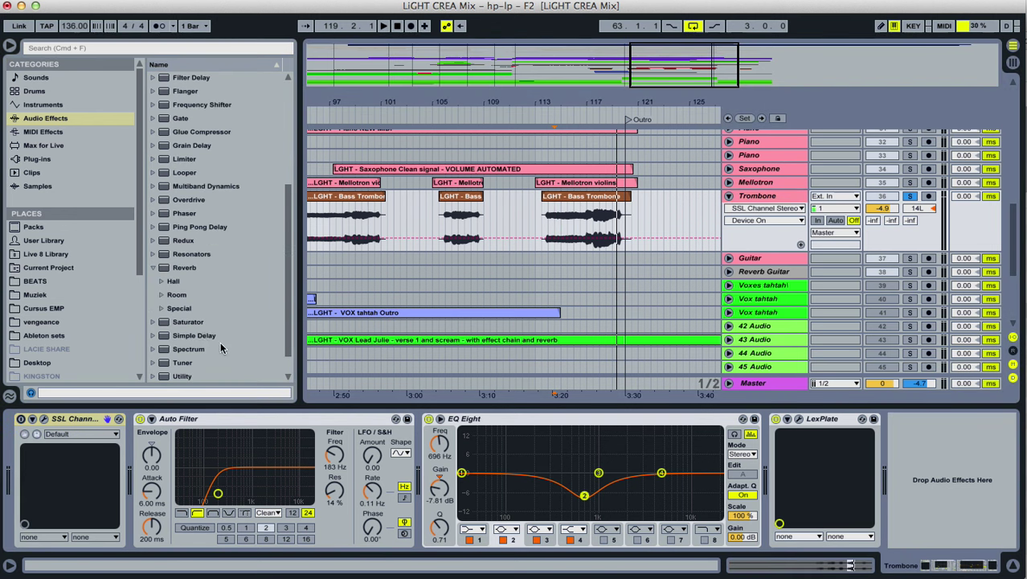
{"action": "left_click_drag", "start_coordinate": [176, 375], "coordinate": [125, 459]}
{"action": "left_click", "coordinate": [161, 467]}
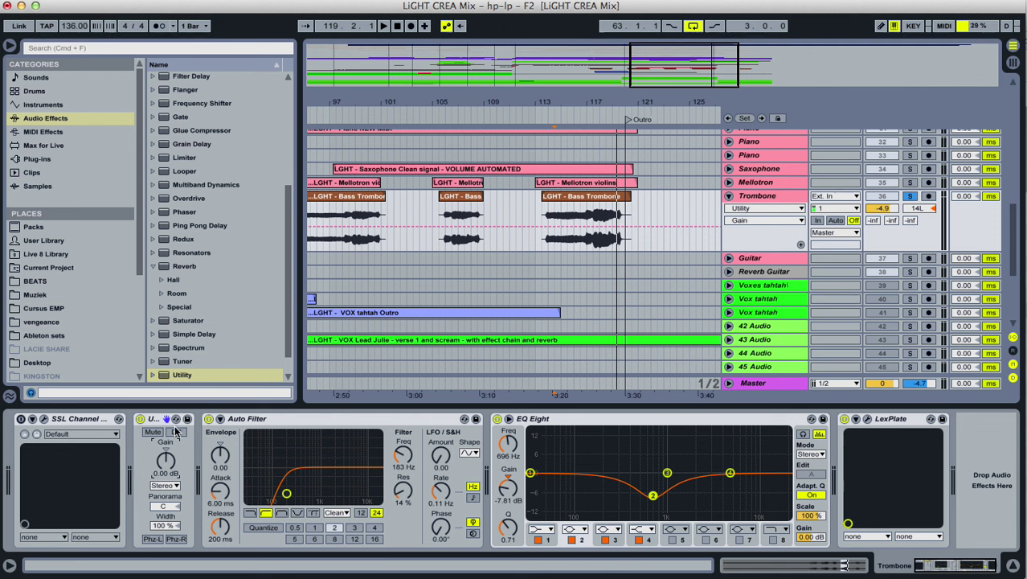
{"action": "left_click_drag", "start_coordinate": [153, 419], "coordinate": [851, 458]}
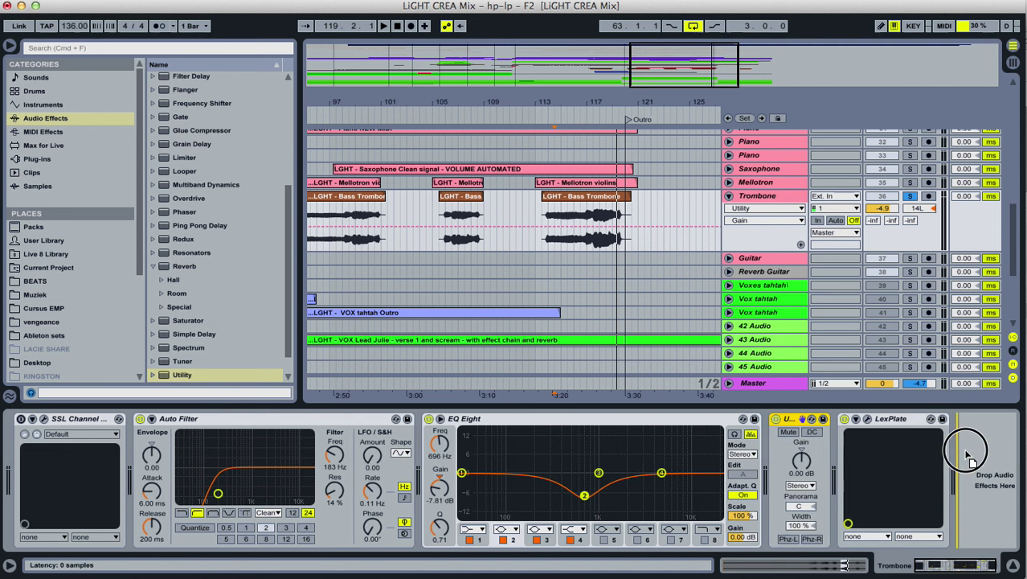
Show the automation of the Utility's gain on the Trombone track and play its clip from bar 116.
{"action": "right_click", "coordinate": [805, 461]}
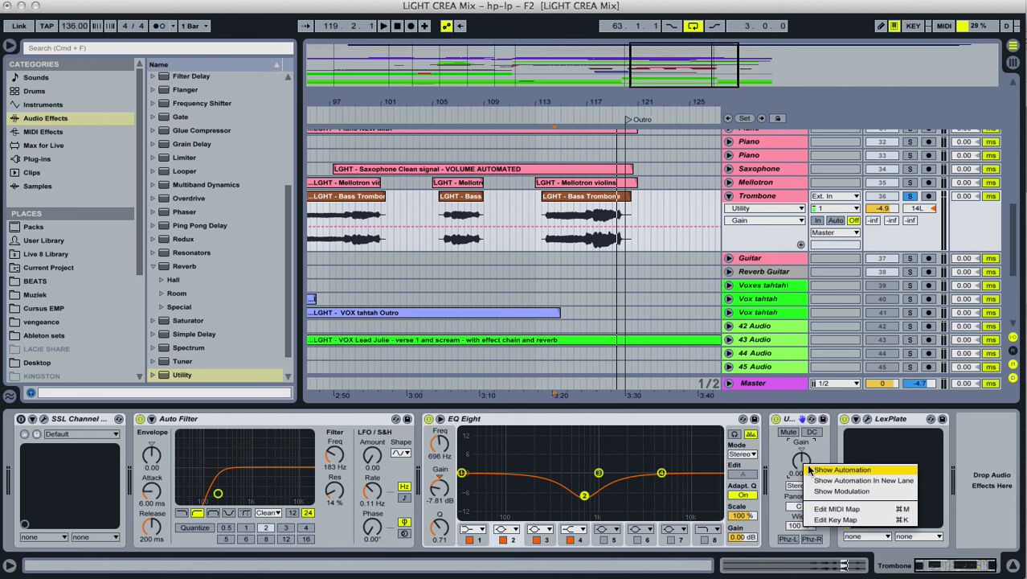
{"action": "left_click", "coordinate": [806, 471]}
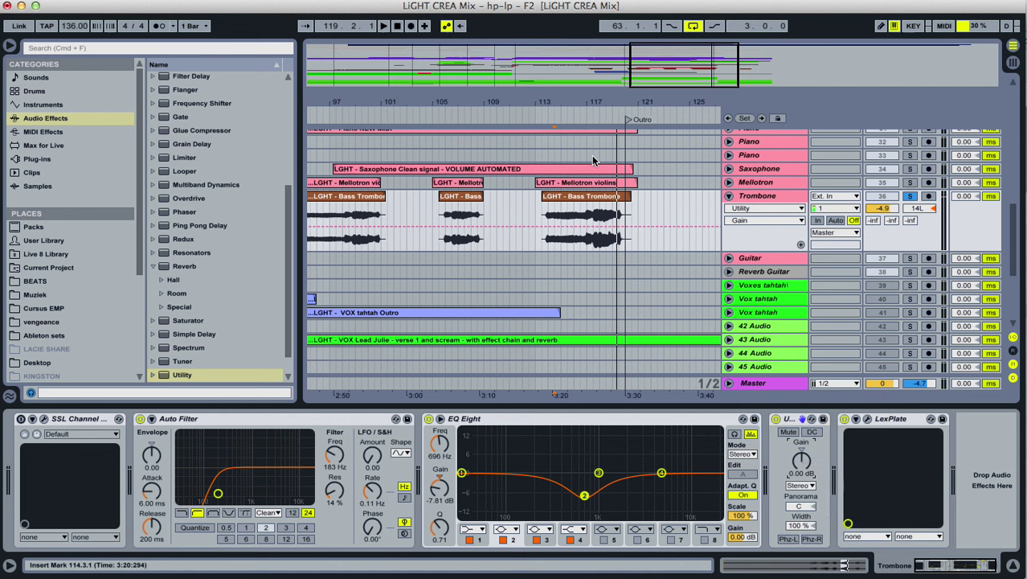
{"action": "left_click_drag", "start_coordinate": [608, 103], "coordinate": [601, 245]}
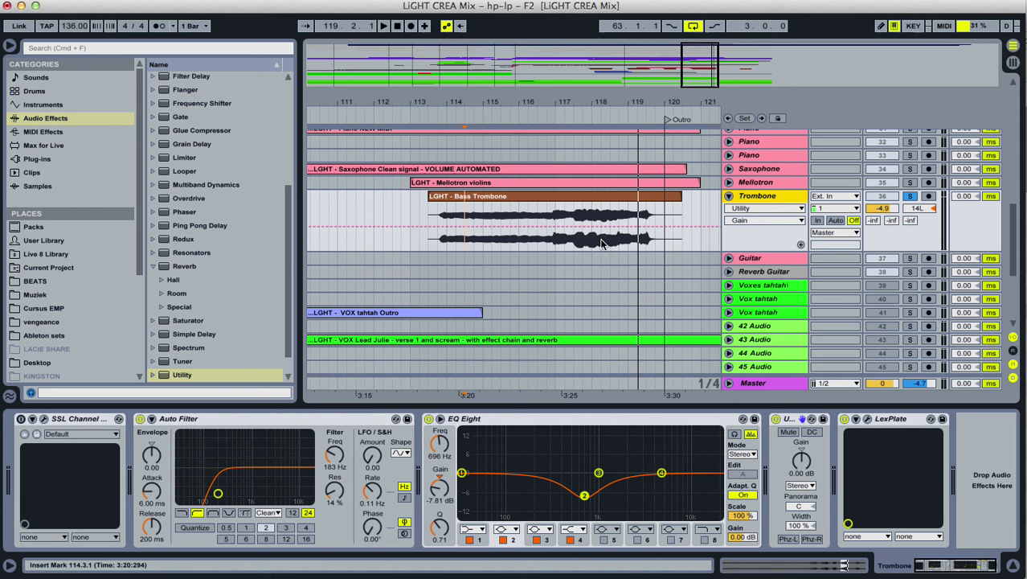
{"action": "left_click", "coordinate": [553, 237]}
{"action": "key", "text": "space"}
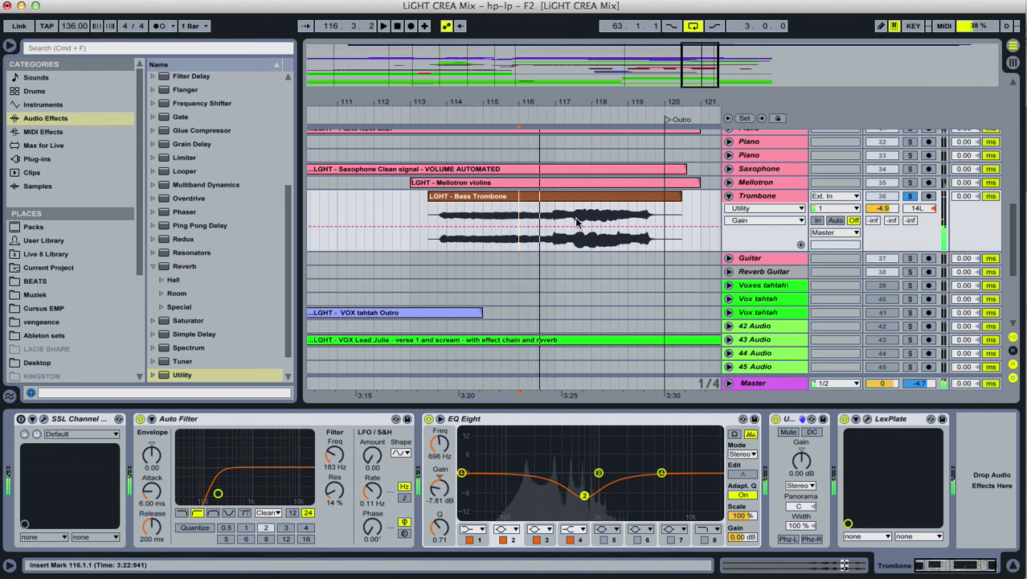
Lower the trombone's Utility gain automation to -2.56 dB from 117.3.1 to 118.4.1, enlarging the track for precision.
{"action": "left_click_drag", "start_coordinate": [577, 222], "coordinate": [600, 230]}
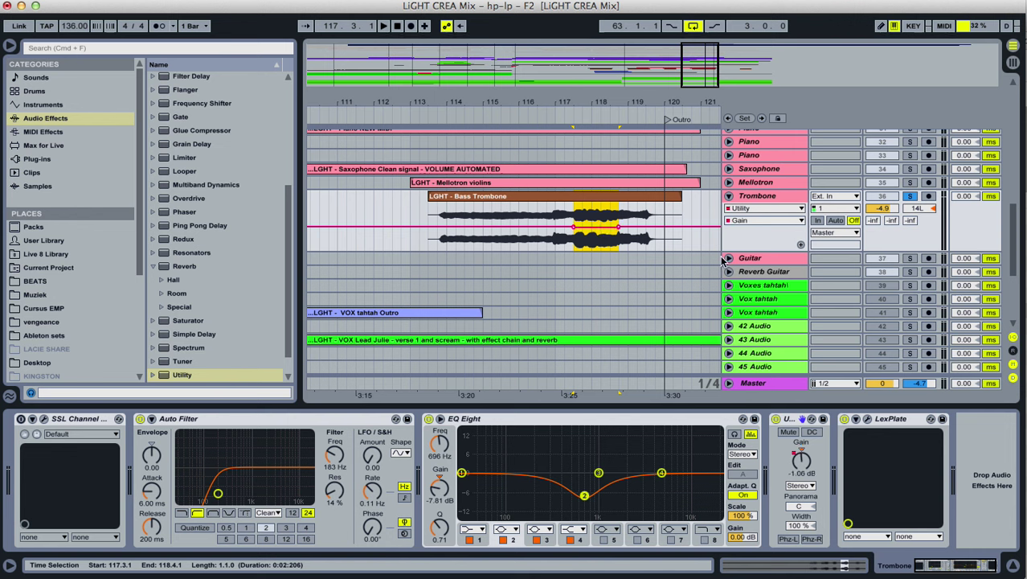
{"action": "left_click_drag", "start_coordinate": [741, 250], "coordinate": [755, 371]}
{"action": "left_click", "coordinate": [574, 266]}
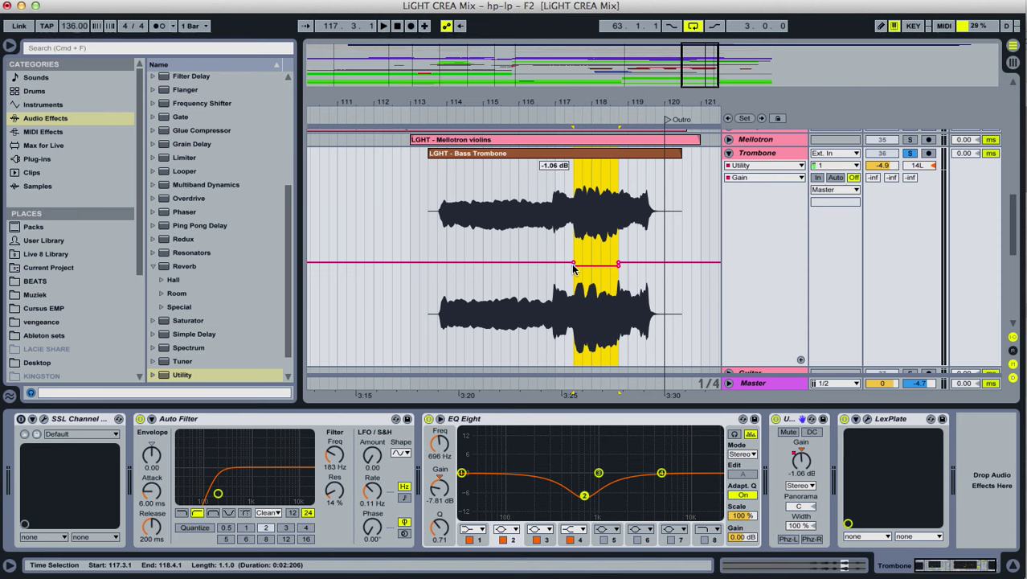
{"action": "mouse_move", "coordinate": [584, 269]}
{"action": "left_mouse_down"}
{"action": "mouse_move", "coordinate": [585, 287]}
{"action": "mouse_move", "coordinate": [597, 271]}
{"action": "left_mouse_up"}
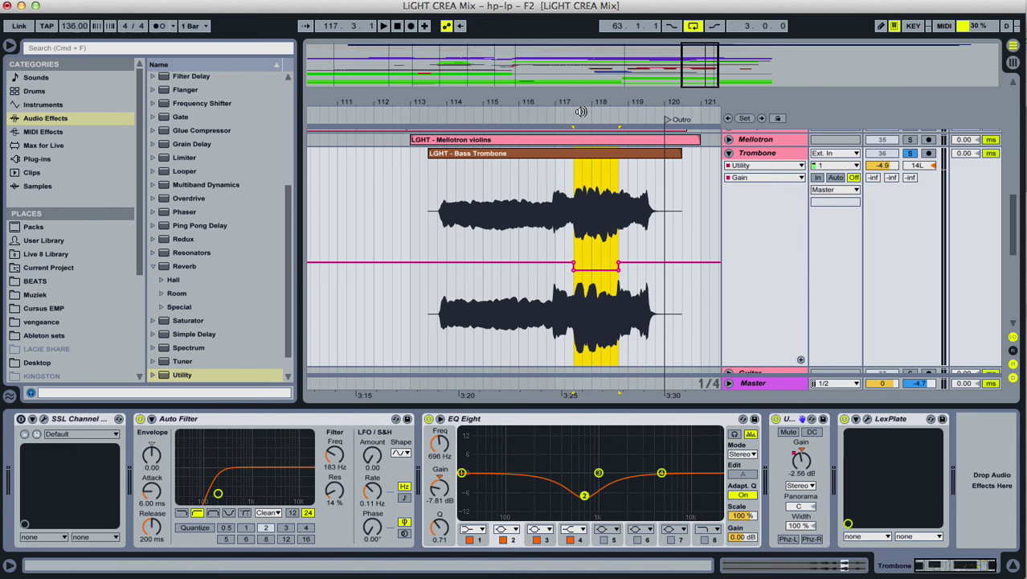
Slope both edges of the trombone's gain dip into short ramps and play back from bar 117.
{"action": "left_click_drag", "start_coordinate": [575, 101], "coordinate": [565, 258]}
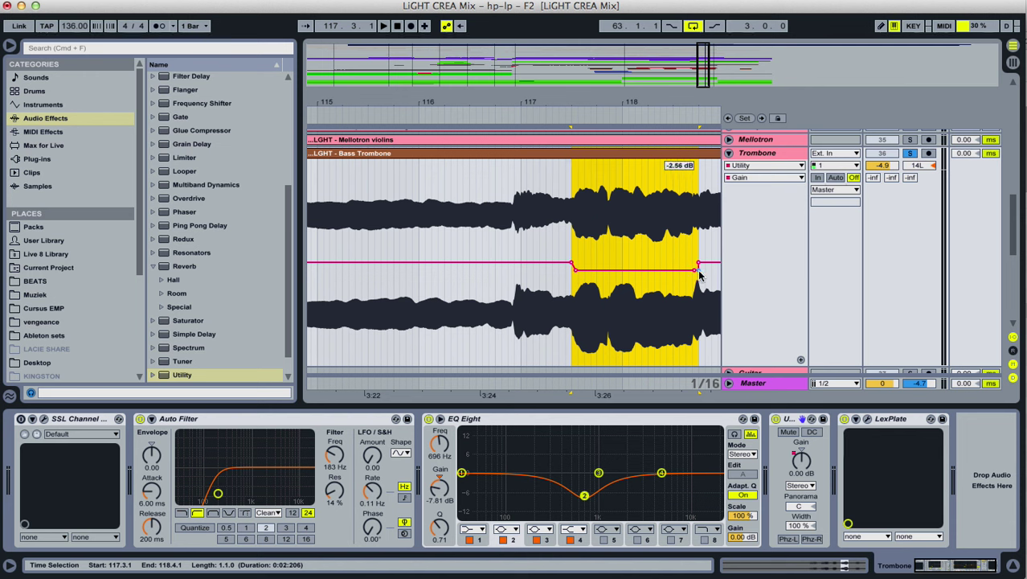
{"action": "left_click", "coordinate": [524, 249]}
{"action": "key", "text": "space"}
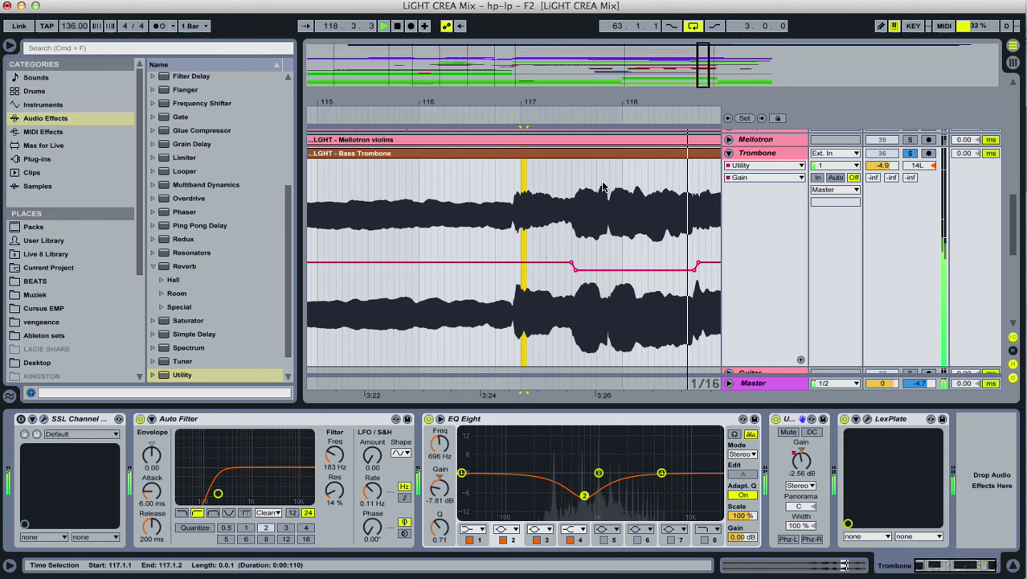
Lower the gain dip on the loud trombone passage to -4.51 dB and audition it against the quieter part before it.
{"action": "key", "text": "space"}
{"action": "left_click_drag", "start_coordinate": [631, 271], "coordinate": [631, 279]}
{"action": "key", "text": "space"}
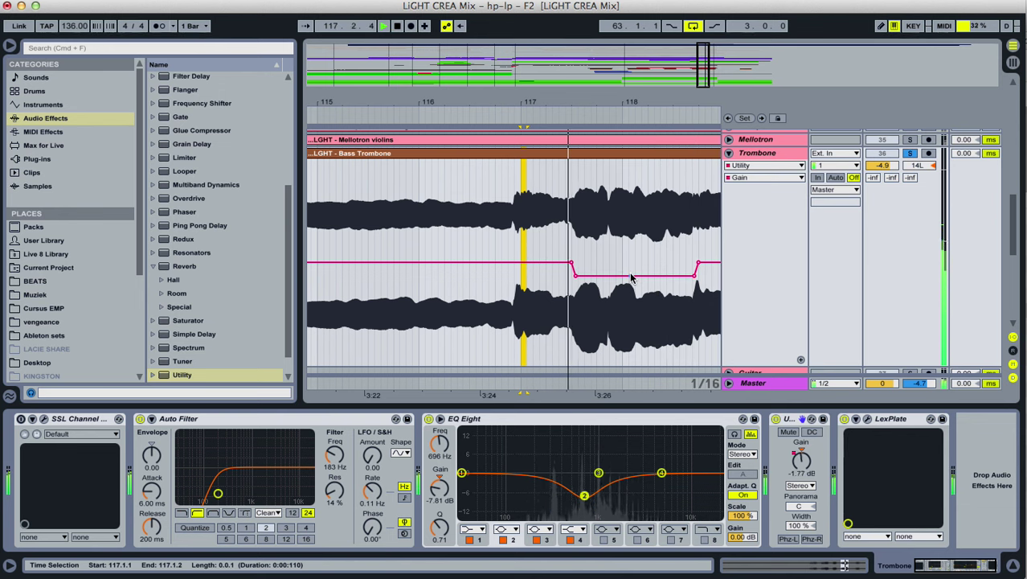
{"action": "left_click", "coordinate": [380, 306]}
{"action": "key", "text": "space"}
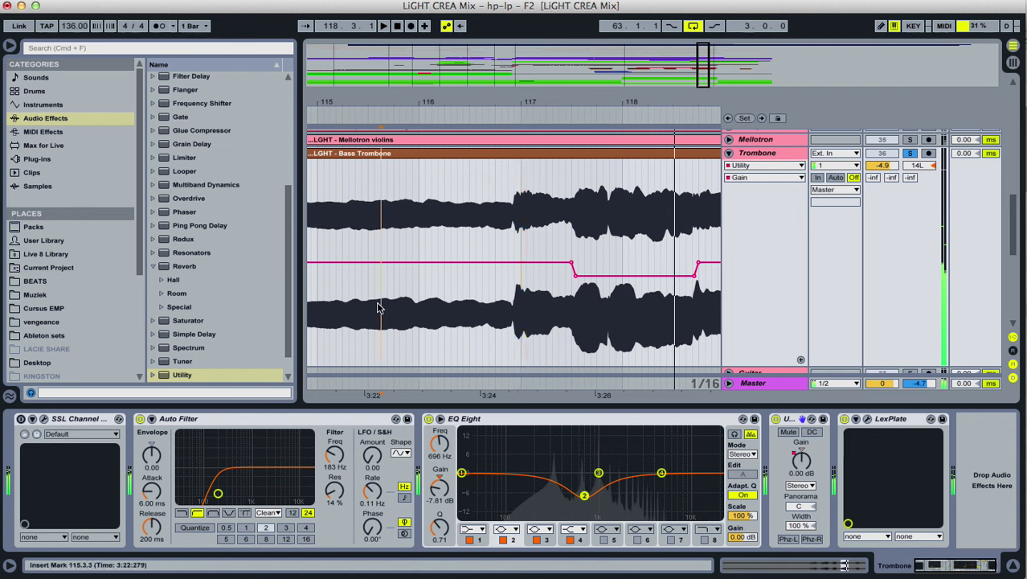
{"action": "key", "text": "space"}
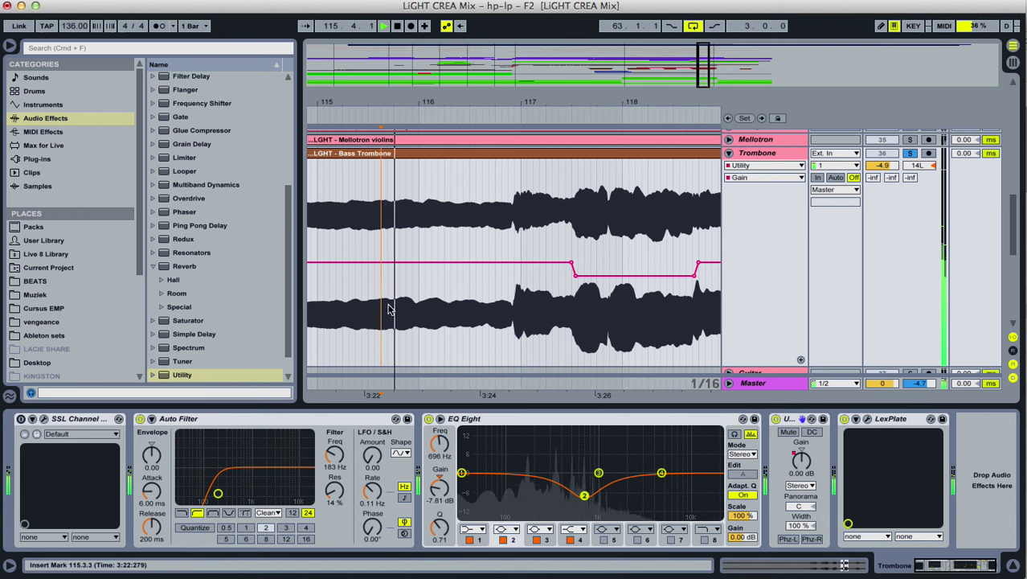
{"action": "left_click", "coordinate": [596, 245]}
{"action": "key", "text": "space"}
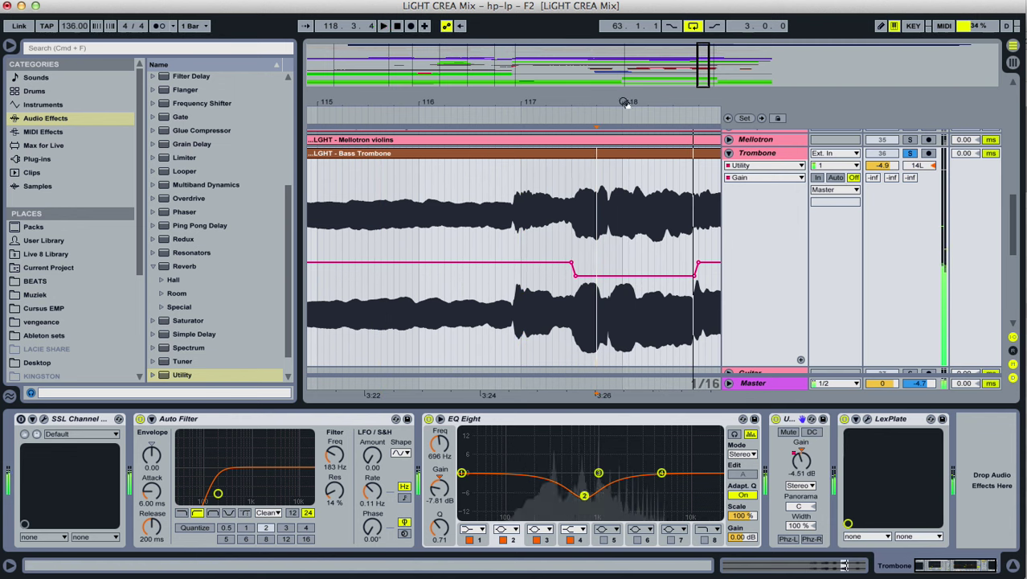
Add breakpoints at the end of the gain dip, pulling the automation down to about -8.41 dB on the peak just before 118.4.
{"action": "left_click_drag", "start_coordinate": [624, 101], "coordinate": [543, 102]}
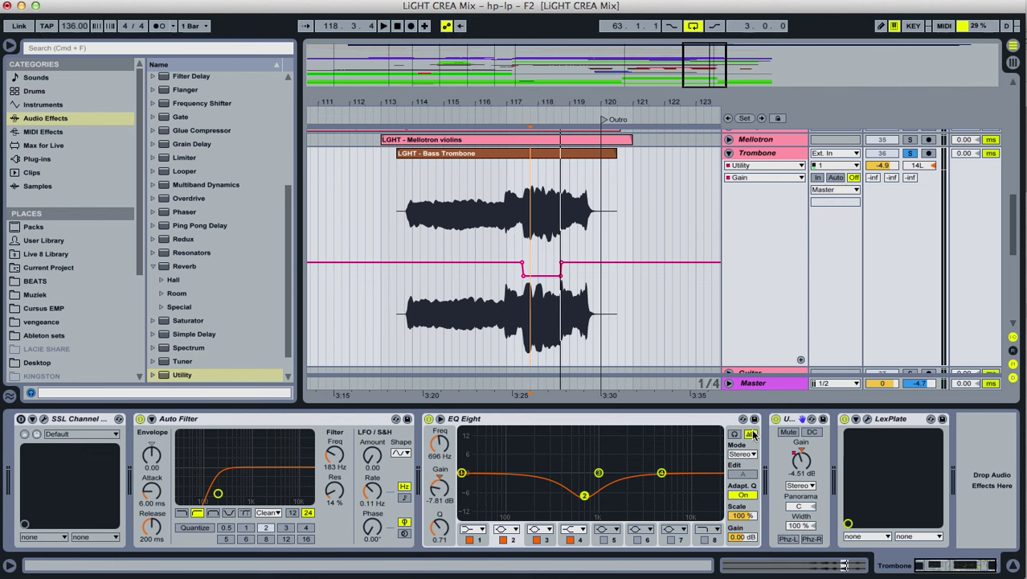
{"action": "left_click", "coordinate": [793, 421]}
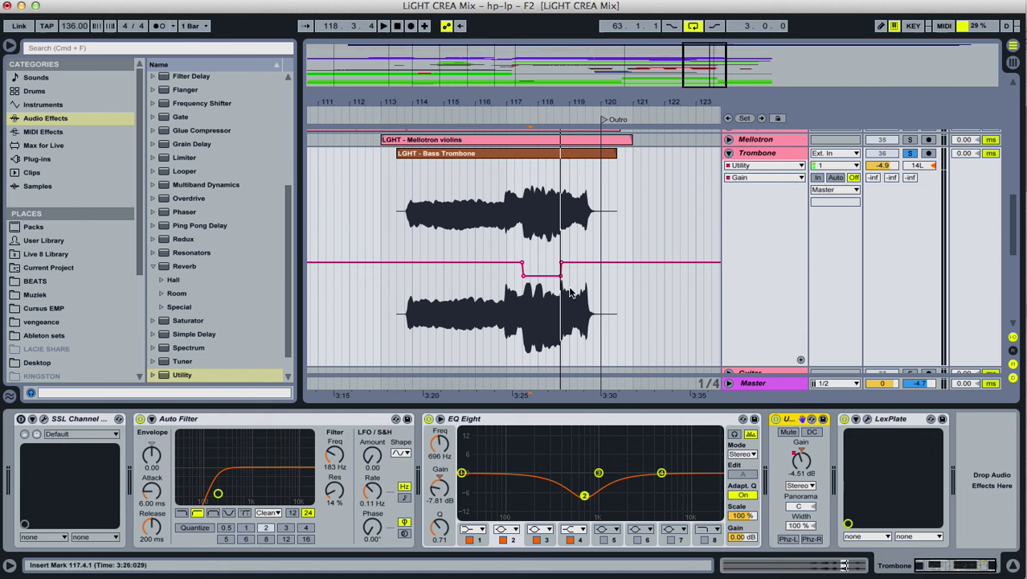
{"action": "left_click_drag", "start_coordinate": [569, 102], "coordinate": [561, 210]}
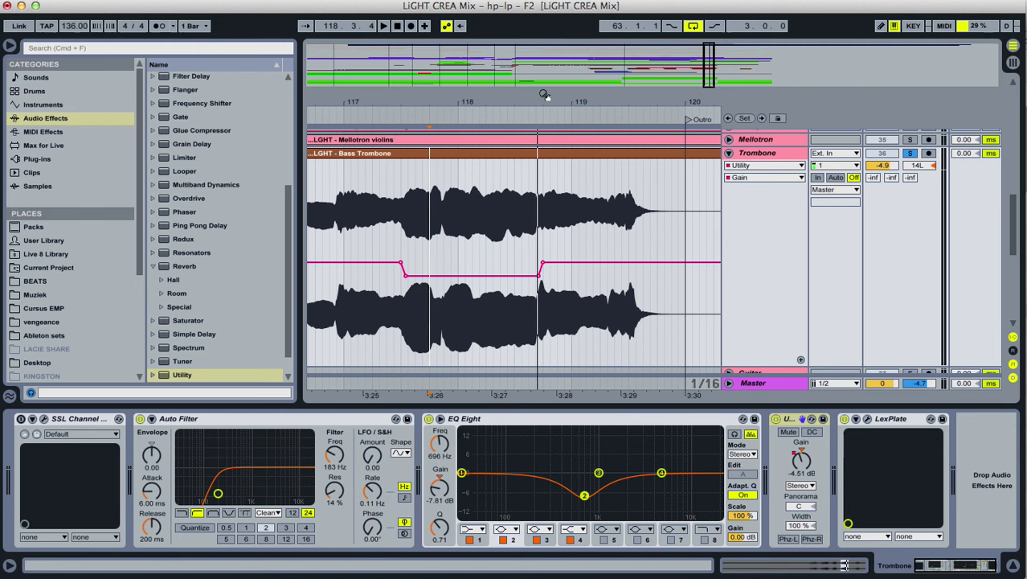
{"action": "left_click_drag", "start_coordinate": [543, 95], "coordinate": [544, 97]}
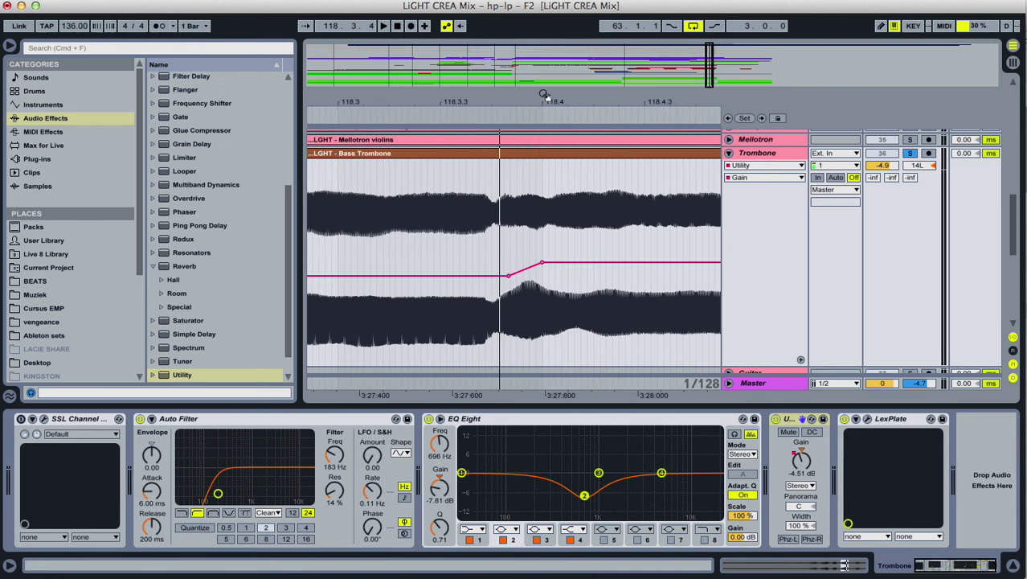
{"action": "left_click", "coordinate": [573, 262]}
{"action": "left_click_drag", "start_coordinate": [543, 262], "coordinate": [526, 287]}
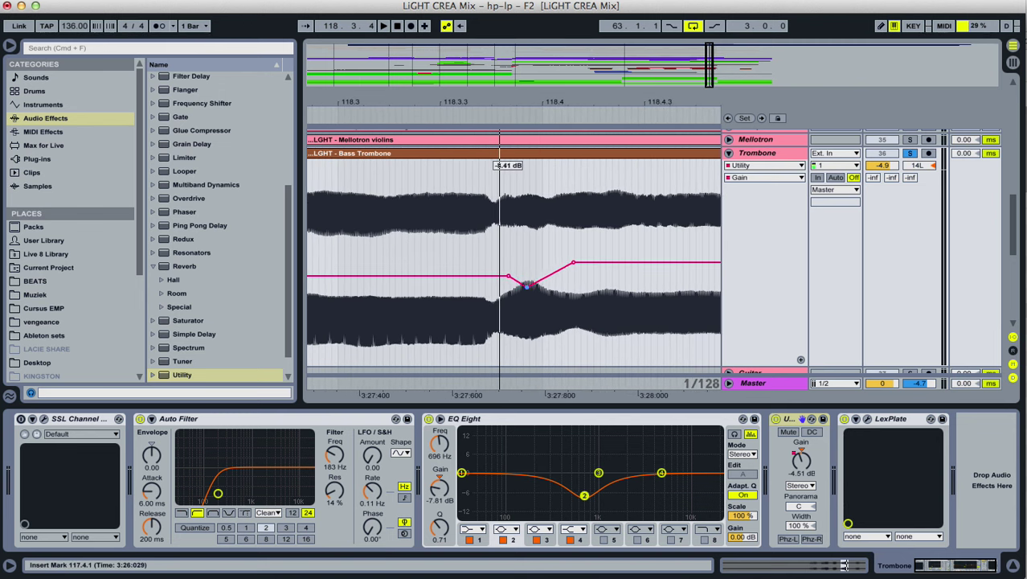
{"action": "left_click", "coordinate": [545, 276]}
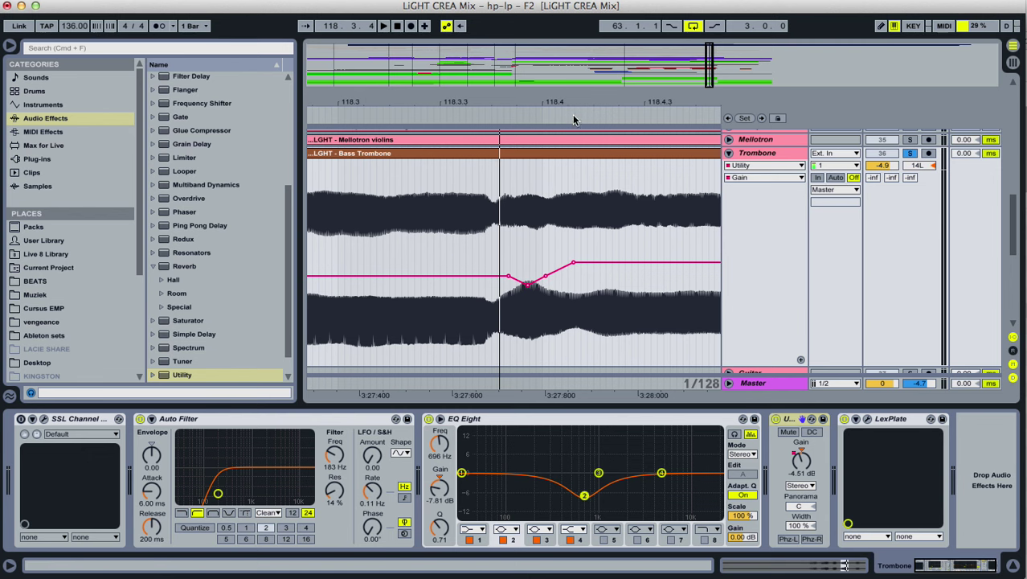
Delete the Utility device from the trombone track and insert a Compressor between EQ Eight and LexPlate.
{"action": "left_click_drag", "start_coordinate": [573, 96], "coordinate": [493, 61]}
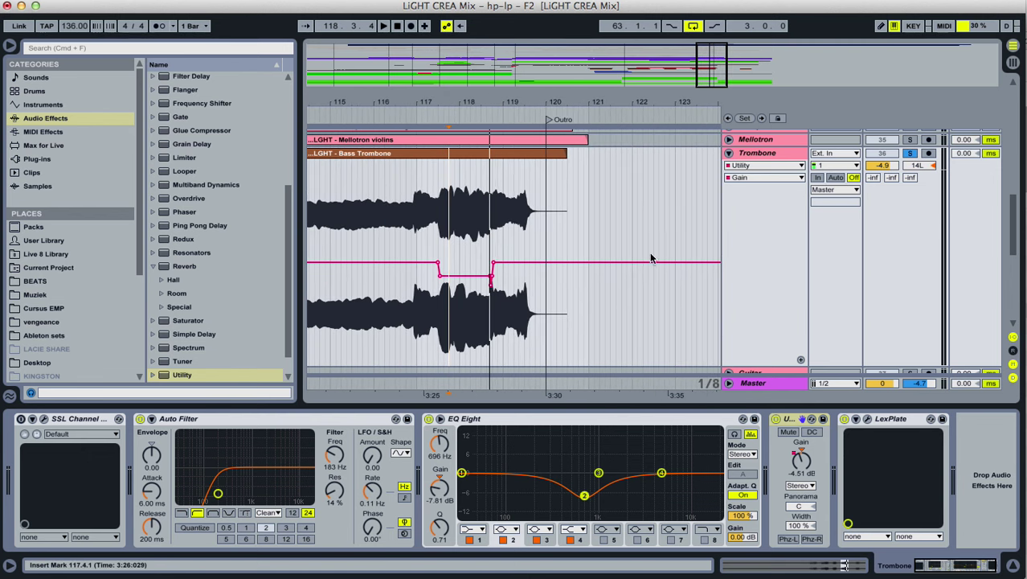
{"action": "left_click_drag", "start_coordinate": [554, 103], "coordinate": [553, 68]}
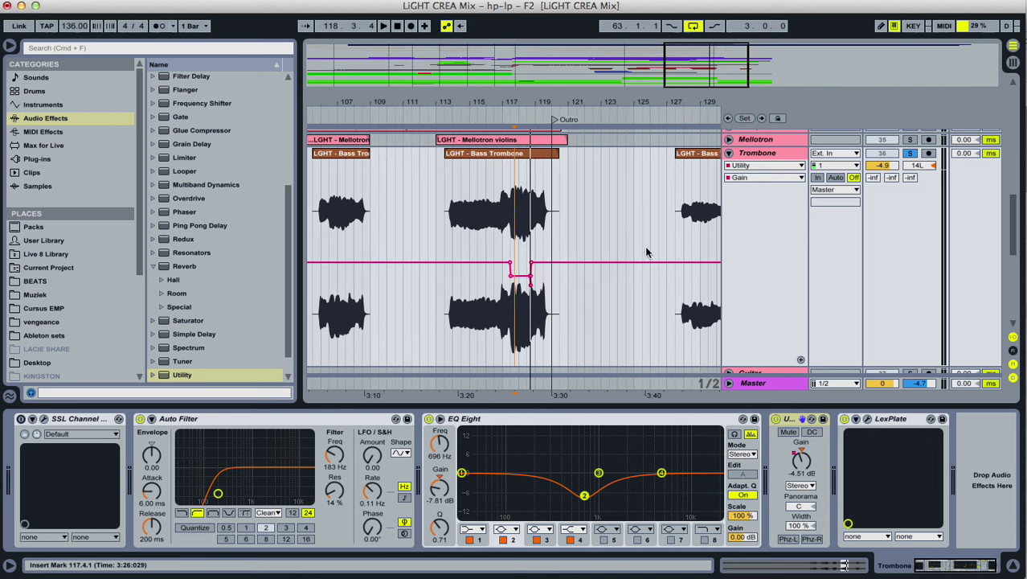
{"action": "left_click", "coordinate": [791, 424]}
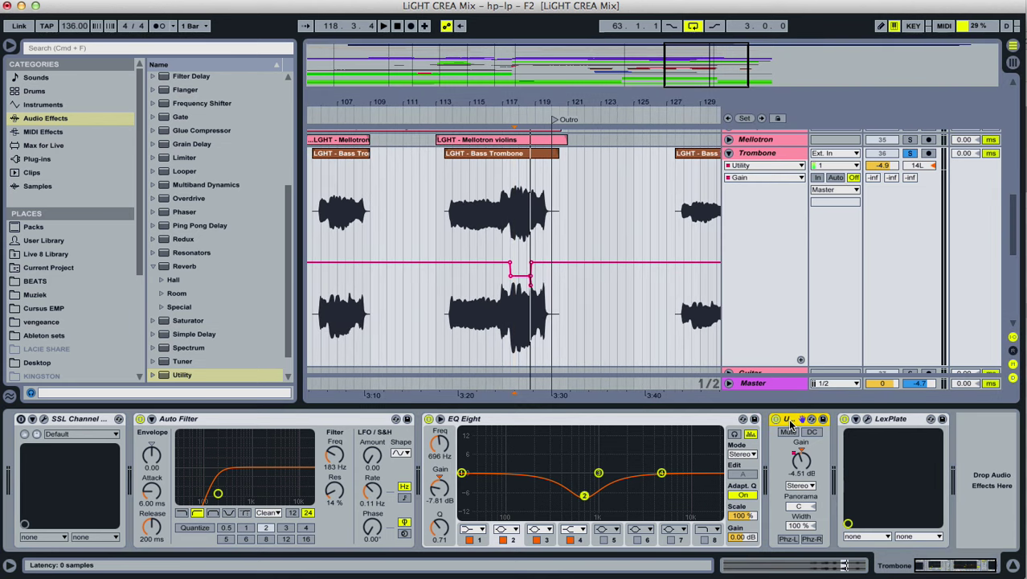
{"action": "key", "text": "Delete"}
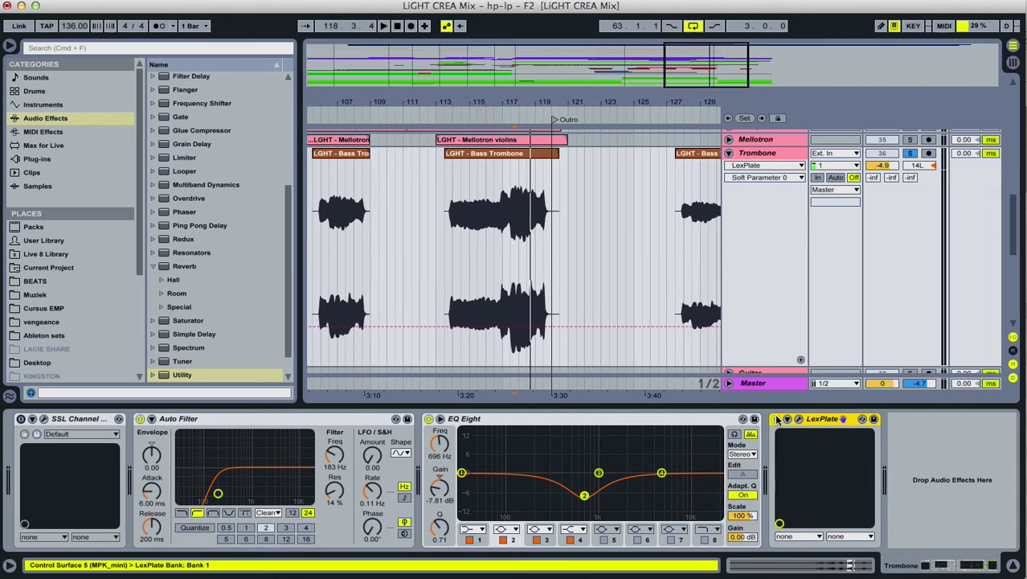
{"action": "left_click", "coordinate": [288, 86]}
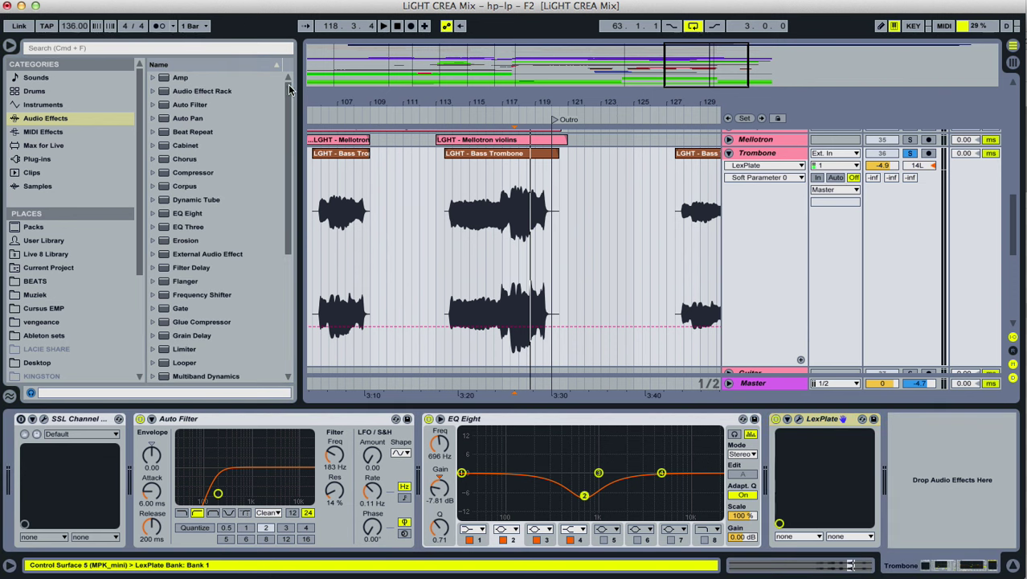
{"action": "mouse_move", "coordinate": [193, 175]}
{"action": "left_mouse_down"}
{"action": "mouse_move", "coordinate": [239, 174]}
{"action": "mouse_move", "coordinate": [619, 314]}
{"action": "mouse_move", "coordinate": [769, 438]}
{"action": "mouse_move", "coordinate": [775, 473]}
{"action": "left_mouse_up"}
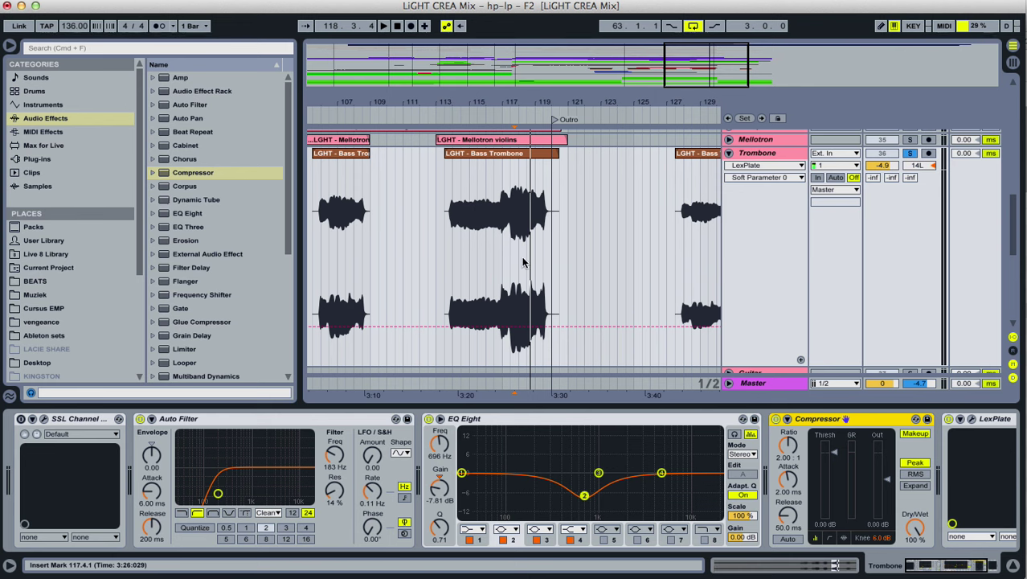
Play the trombone briefly from bar 115 and turn off the Compressor's Makeup option.
{"action": "left_click", "coordinate": [468, 206]}
{"action": "key", "text": "space"}
{"action": "key", "text": "space"}
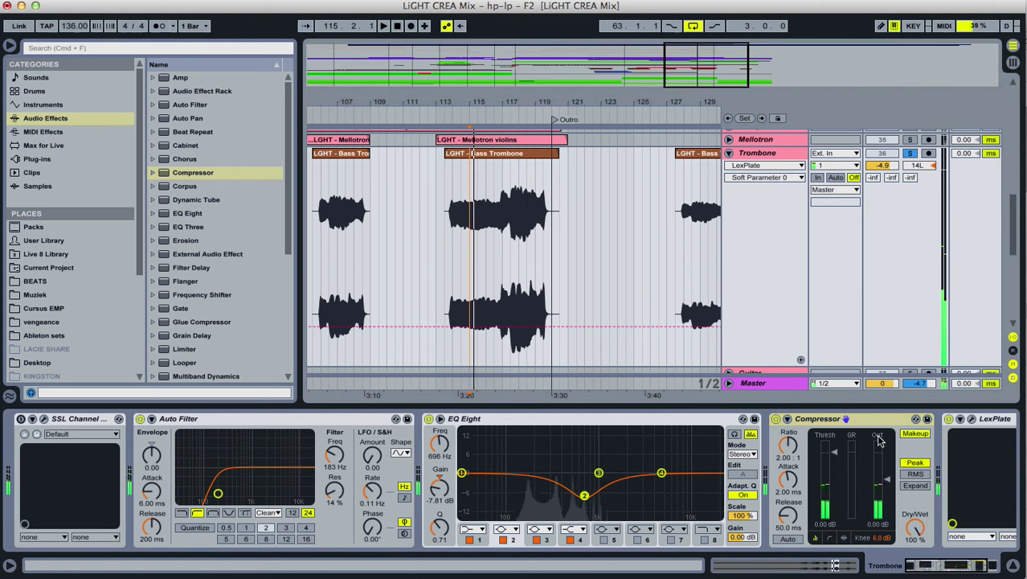
{"action": "left_click", "coordinate": [909, 433]}
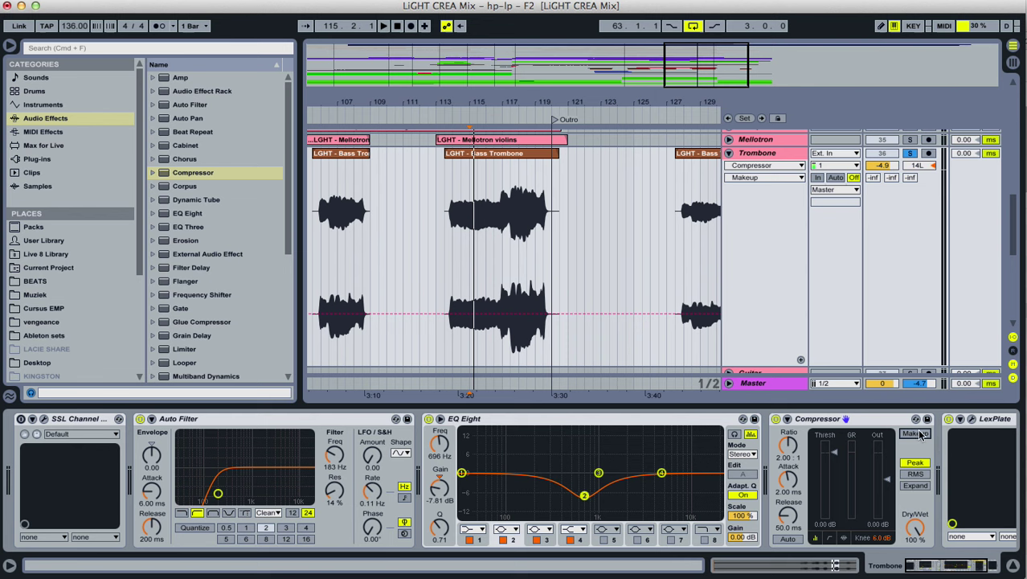
Set the Compressor's threshold to about -14.9 dB while auditioning the quieter trombone passage.
{"action": "left_click", "coordinate": [836, 456]}
{"action": "key", "text": "space"}
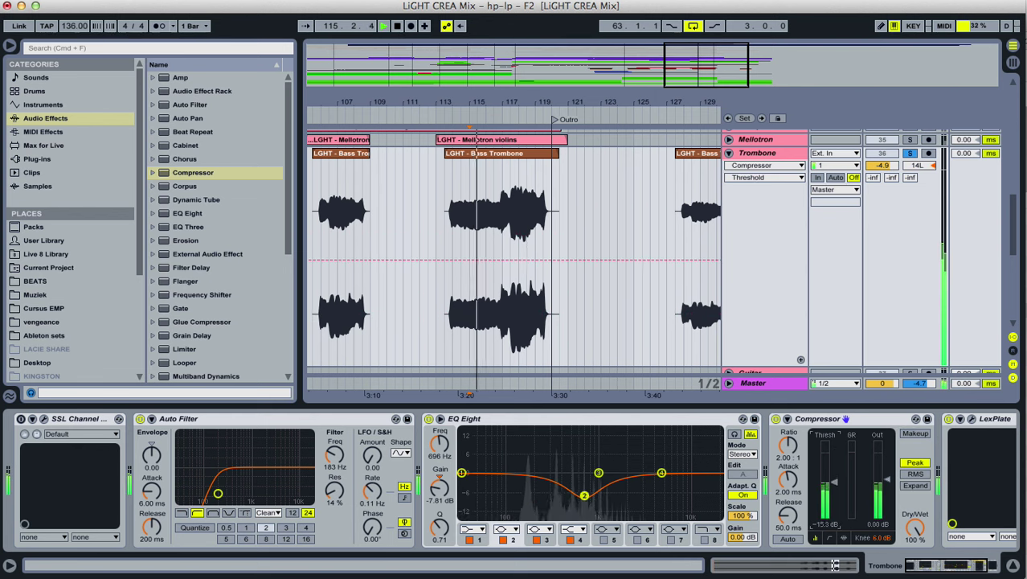
{"action": "key", "text": "space"}
{"action": "left_click_drag", "start_coordinate": [835, 482], "coordinate": [834, 481]}
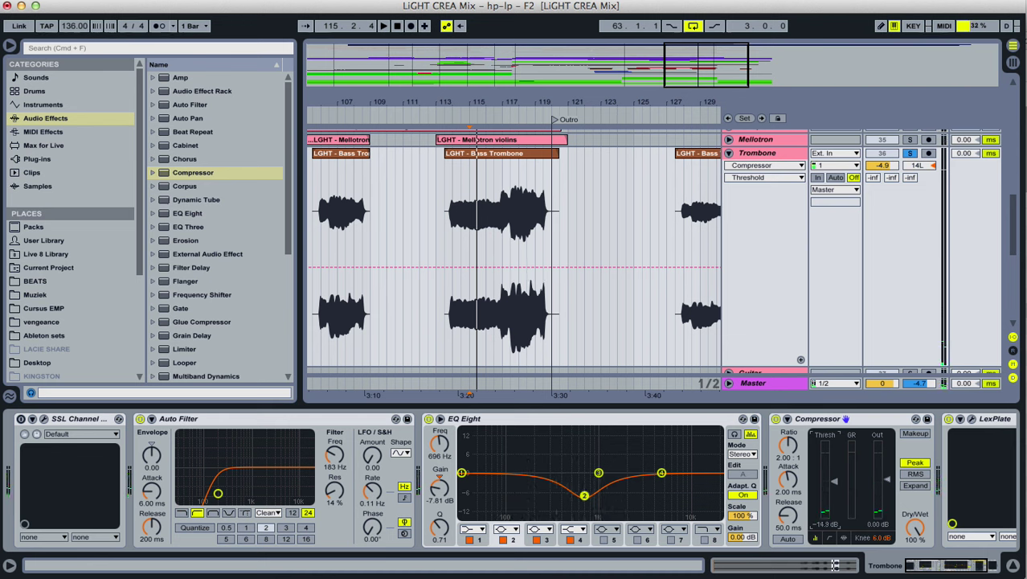
{"action": "key", "text": "space"}
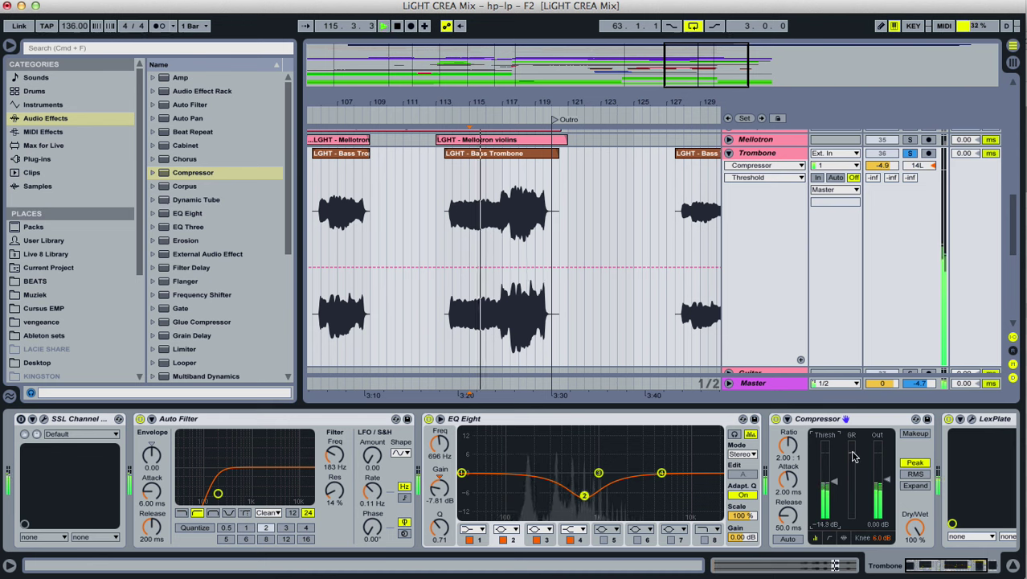
{"action": "key", "text": "space"}
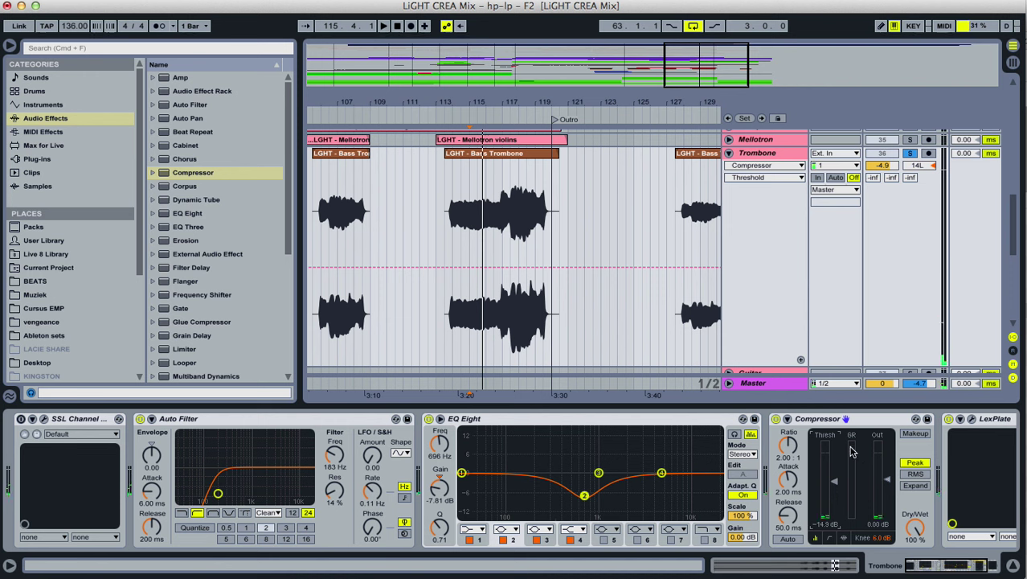
{"action": "key", "text": "space"}
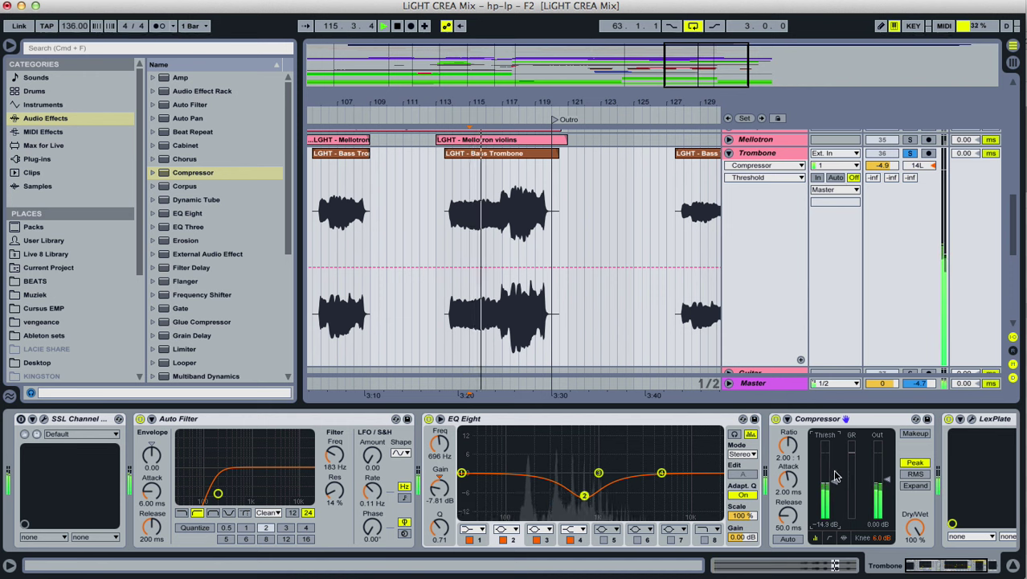
Raise the Compressor's ratio to about 3.07:1 and audition the loud trombone passage from bar 118.
{"action": "left_click_drag", "start_coordinate": [804, 457], "coordinate": [803, 430]}
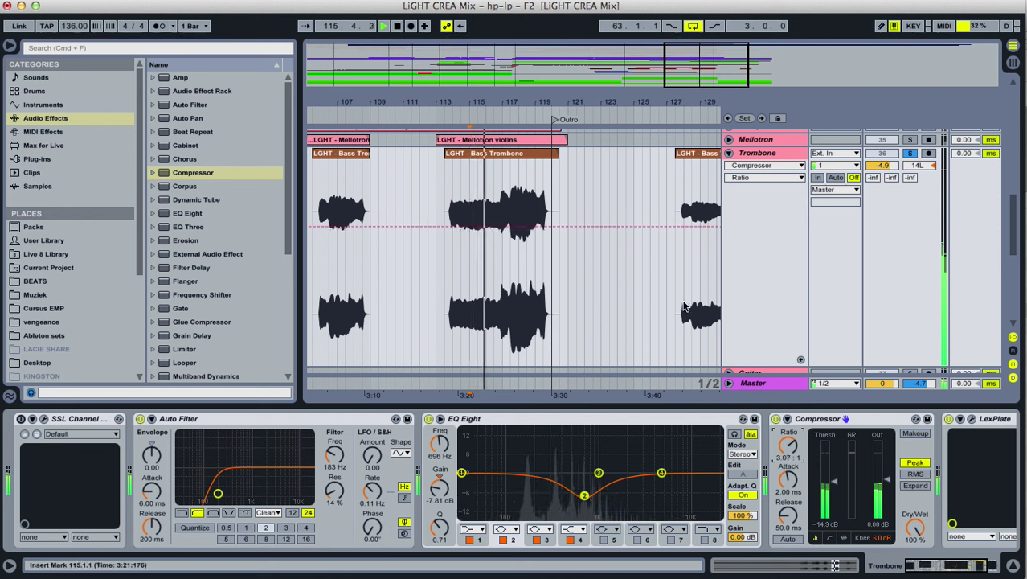
{"action": "key", "text": "space"}
{"action": "left_click", "coordinate": [516, 210]}
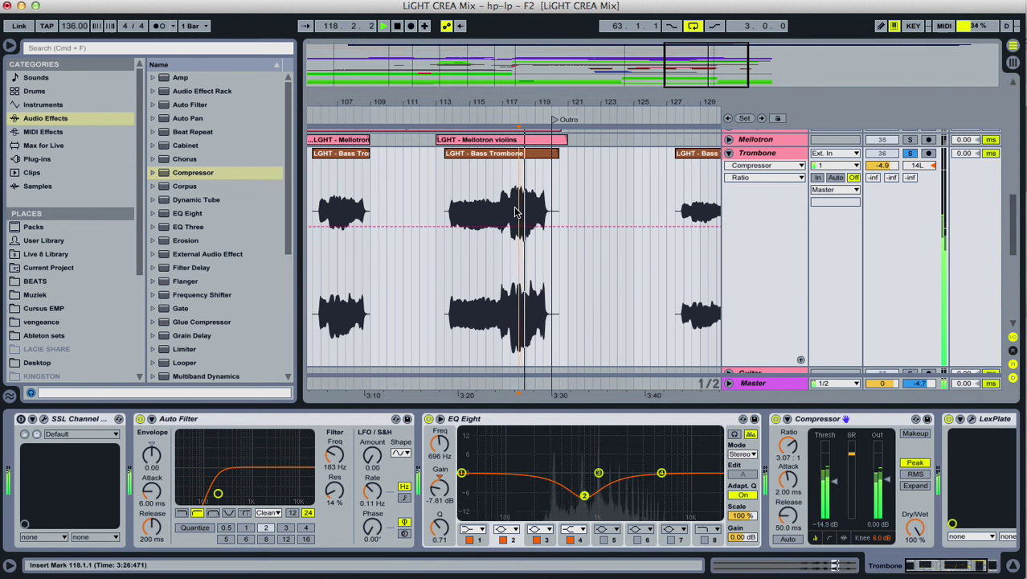
Set the Compressor's ratio to about 4.06:1 and threshold to about -17.1 dB, then audition the transition into the loud passage.
{"action": "key", "text": "space"}
{"action": "left_click_drag", "start_coordinate": [791, 447], "coordinate": [836, 496]}
{"action": "key", "text": "space"}
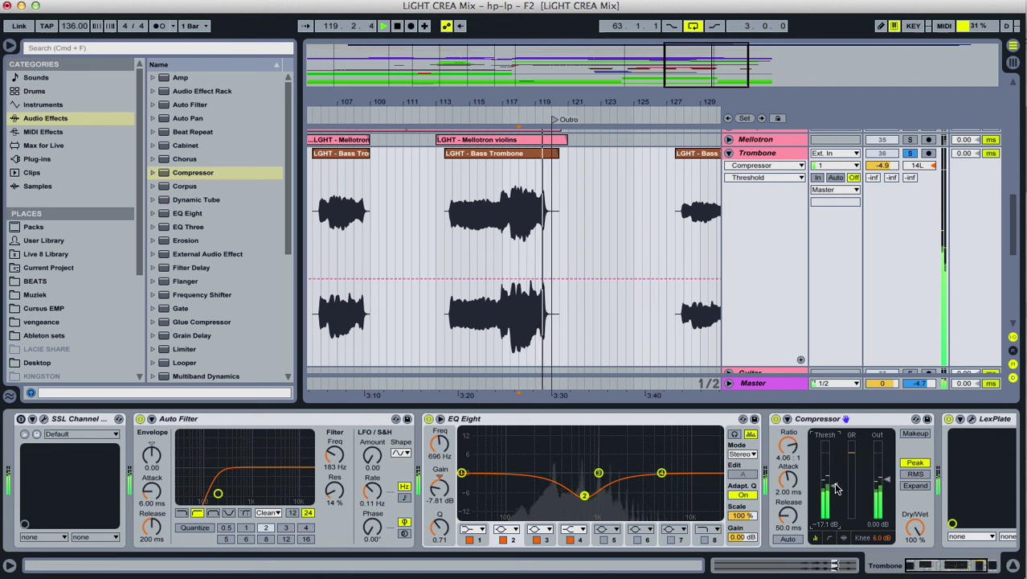
{"action": "left_click", "coordinate": [535, 233]}
{"action": "left_click", "coordinate": [509, 236]}
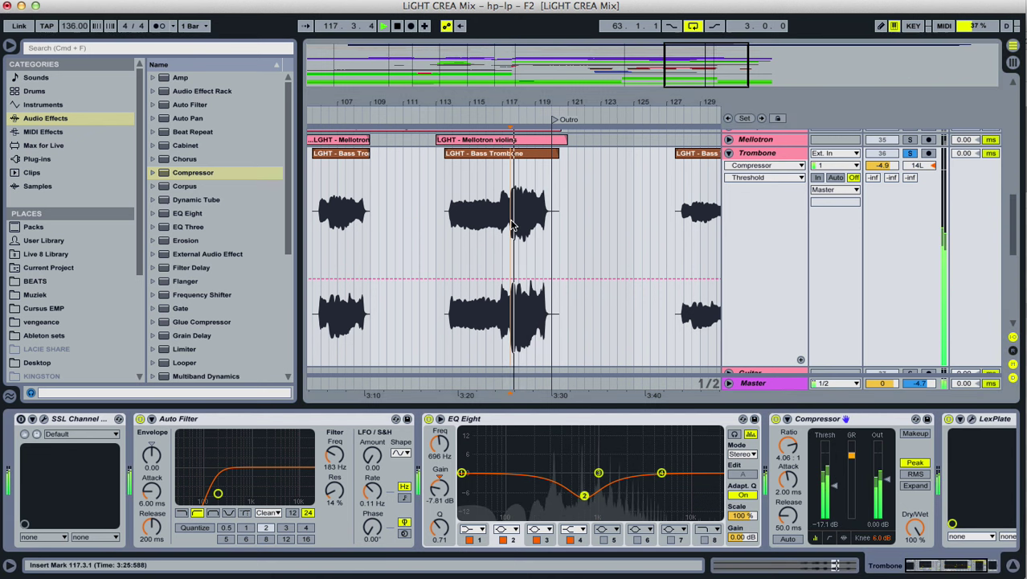
{"action": "left_click", "coordinate": [486, 220]}
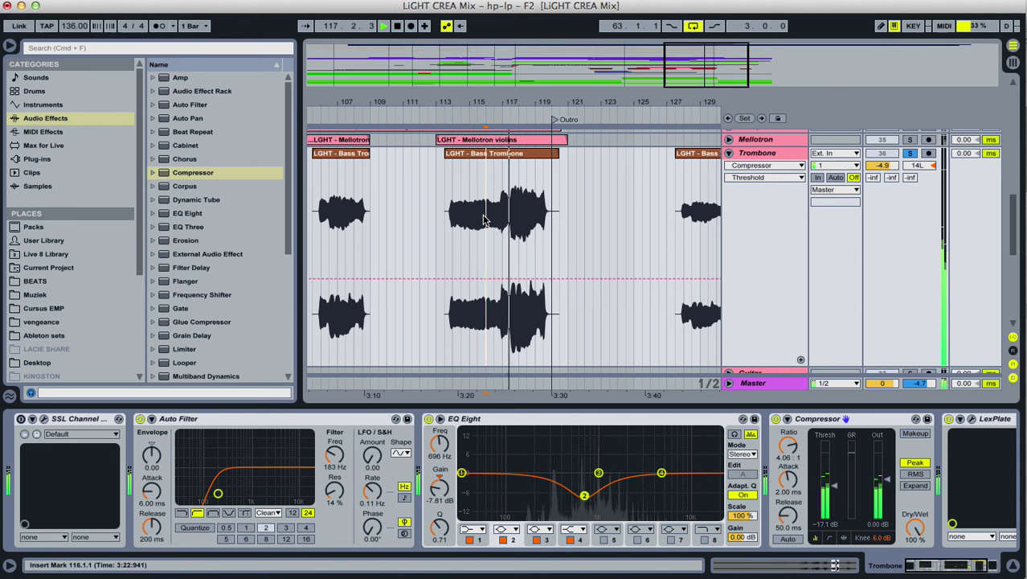
Set the Compressor's release to about 98.7 ms and ratio to about 6.30:1, then play from bar 114.
{"action": "left_click_drag", "start_coordinate": [795, 526], "coordinate": [792, 524]}
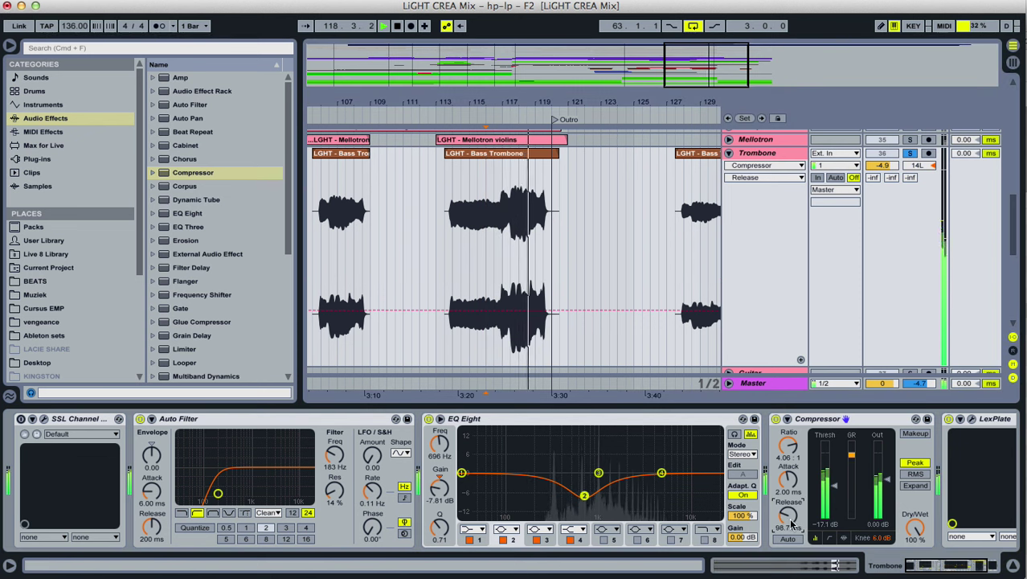
{"action": "key", "text": "space"}
{"action": "left_click_drag", "start_coordinate": [789, 447], "coordinate": [789, 436]}
{"action": "left_click", "coordinate": [454, 254]}
{"action": "key", "text": "space"}
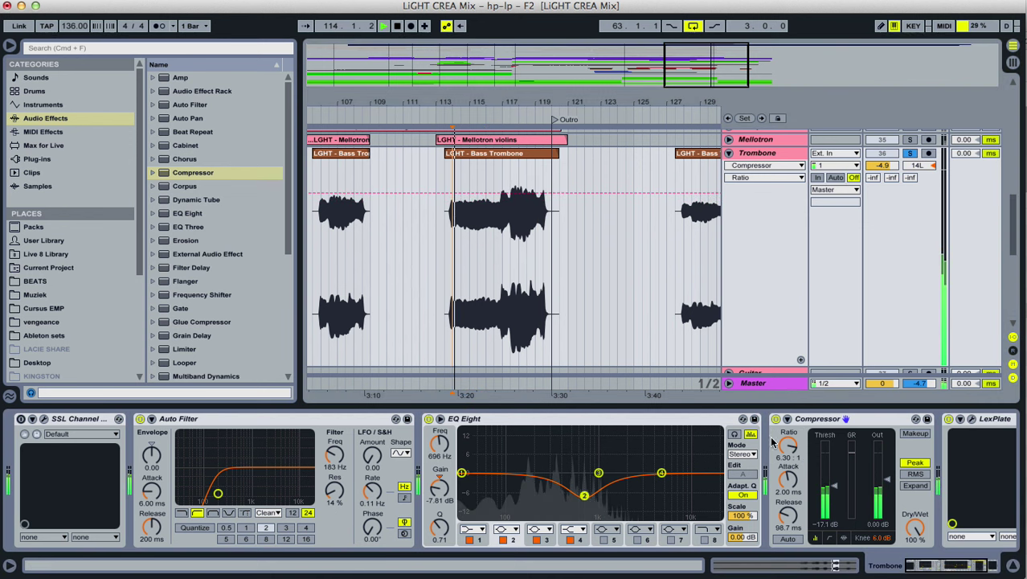
Set the Compressor's ratio to about 4.85:1 and audition the loud trombone passage from bar 118.
{"action": "left_click_drag", "start_coordinate": [788, 441], "coordinate": [787, 447]}
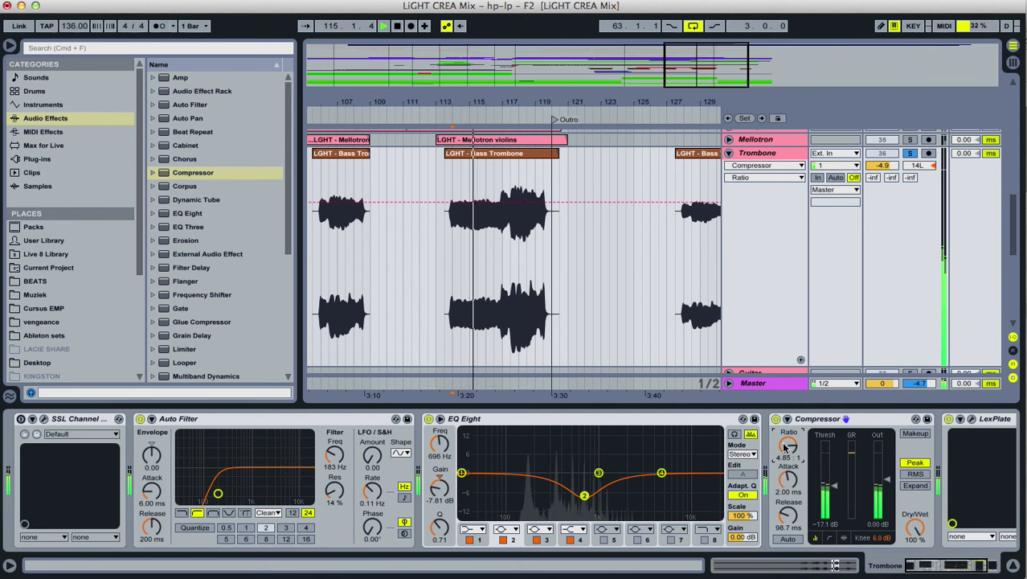
{"action": "left_click", "coordinate": [516, 260]}
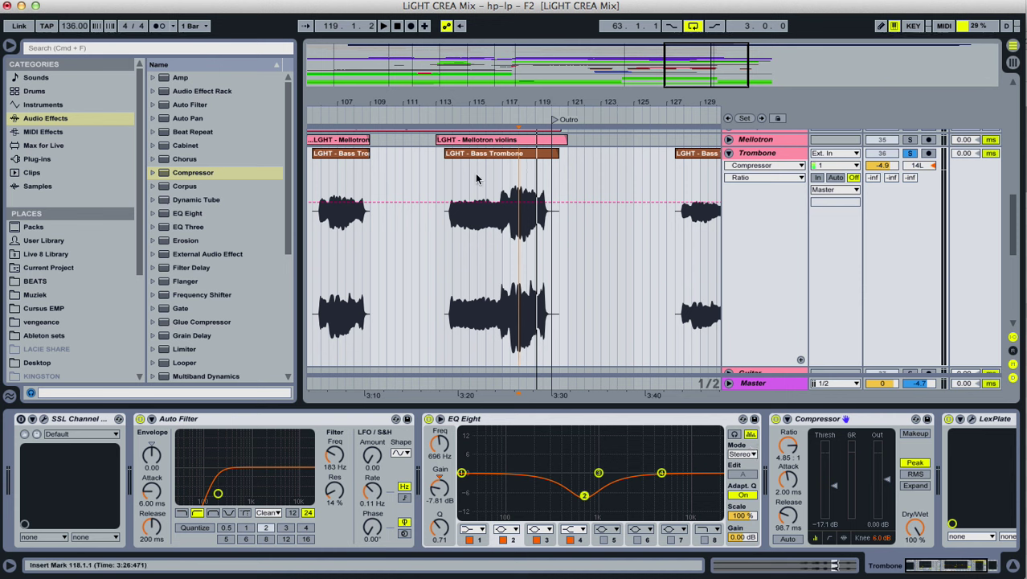
Delete the Compressor from the Trombone track's device chain and switch the SSL Channel plug-in back on.
{"action": "left_click", "coordinate": [815, 419]}
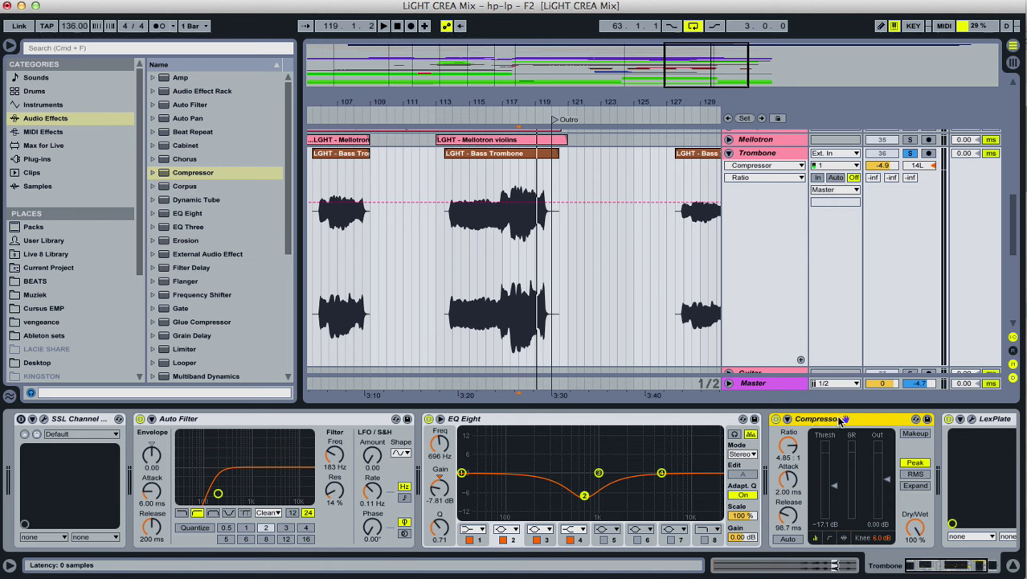
{"action": "key", "text": "Delete"}
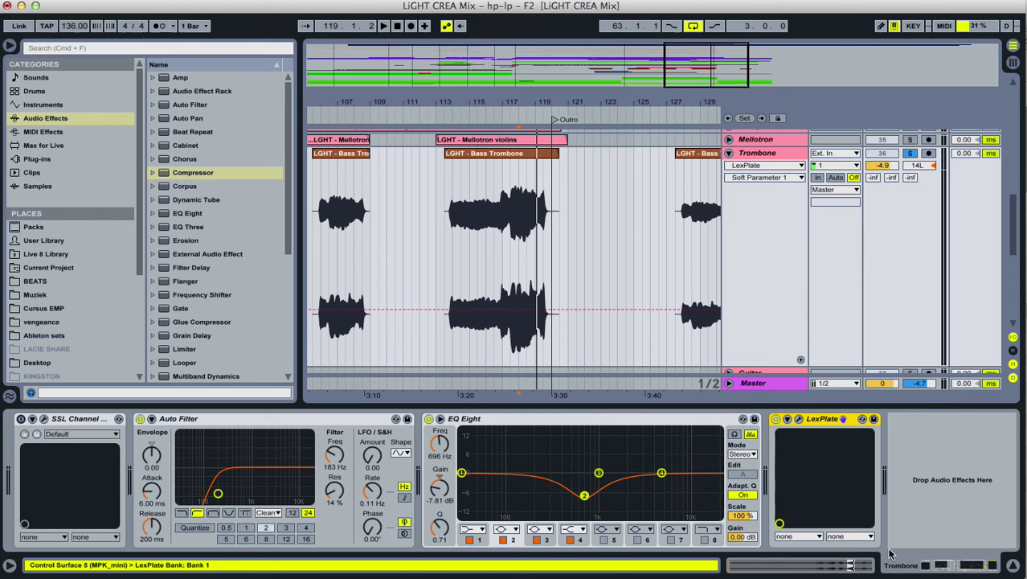
{"action": "left_click", "coordinate": [850, 566]}
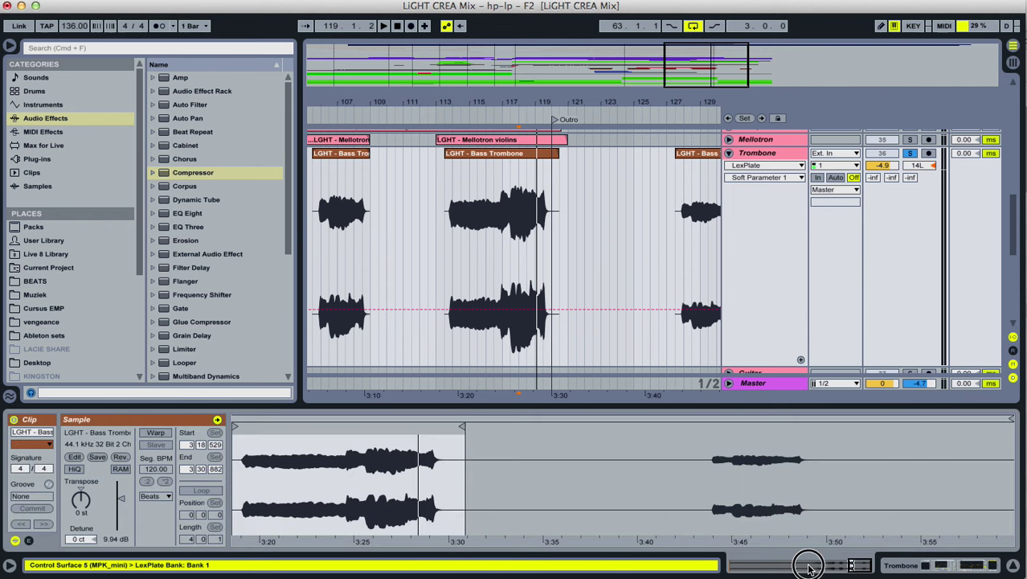
{"action": "left_click", "coordinate": [779, 150]}
{"action": "left_click", "coordinate": [21, 419]}
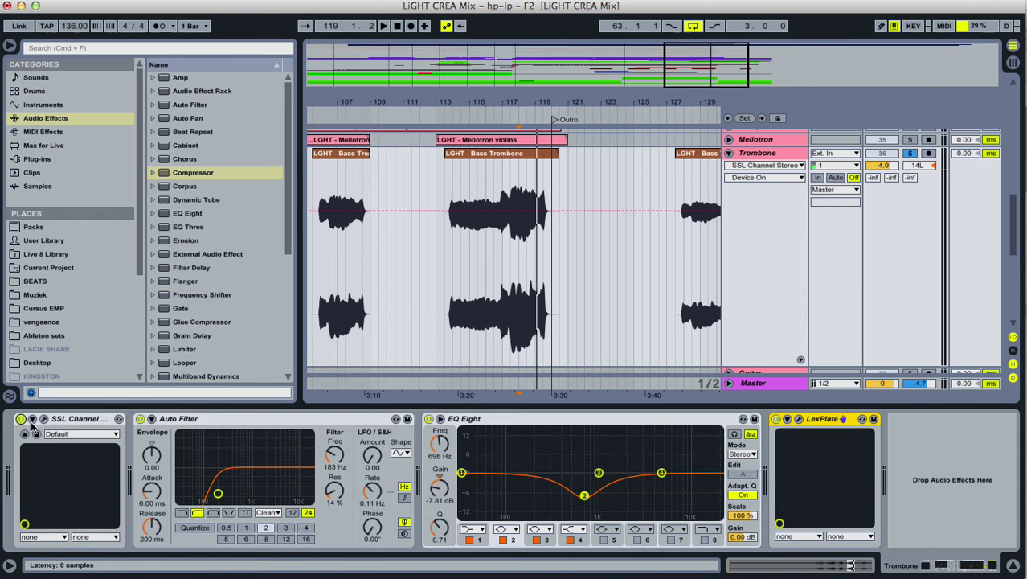
Open the SSL Channel plug-in, watch its compressor meters while playing the trombone from bar 115, and close it.
{"action": "left_click", "coordinate": [44, 419]}
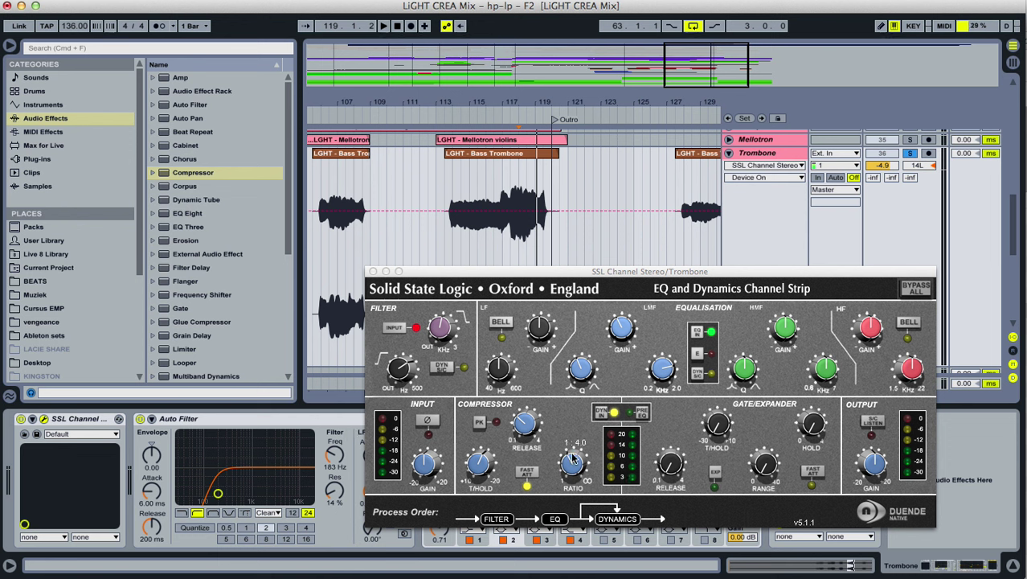
{"action": "key", "text": "space"}
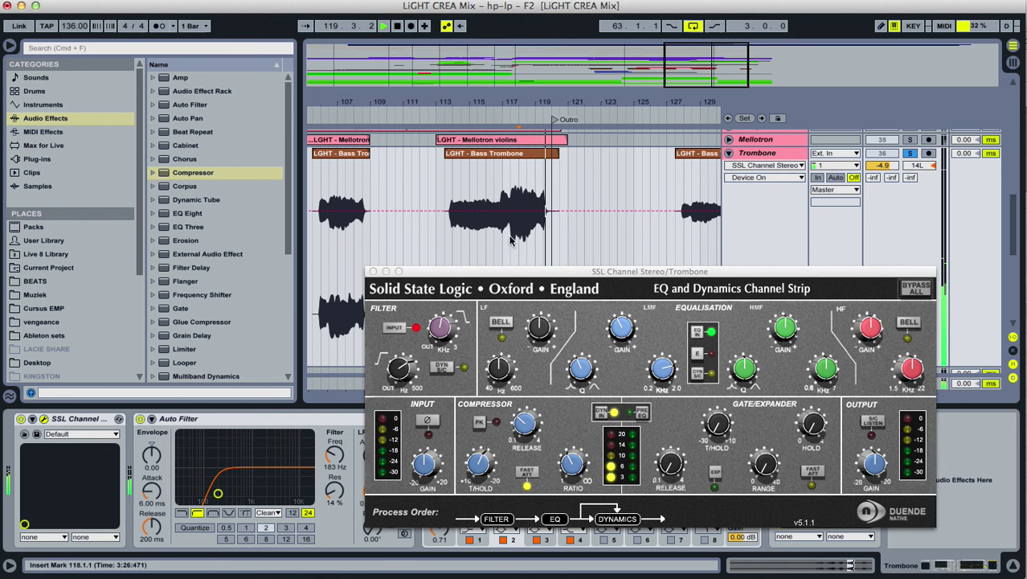
{"action": "left_click", "coordinate": [472, 192]}
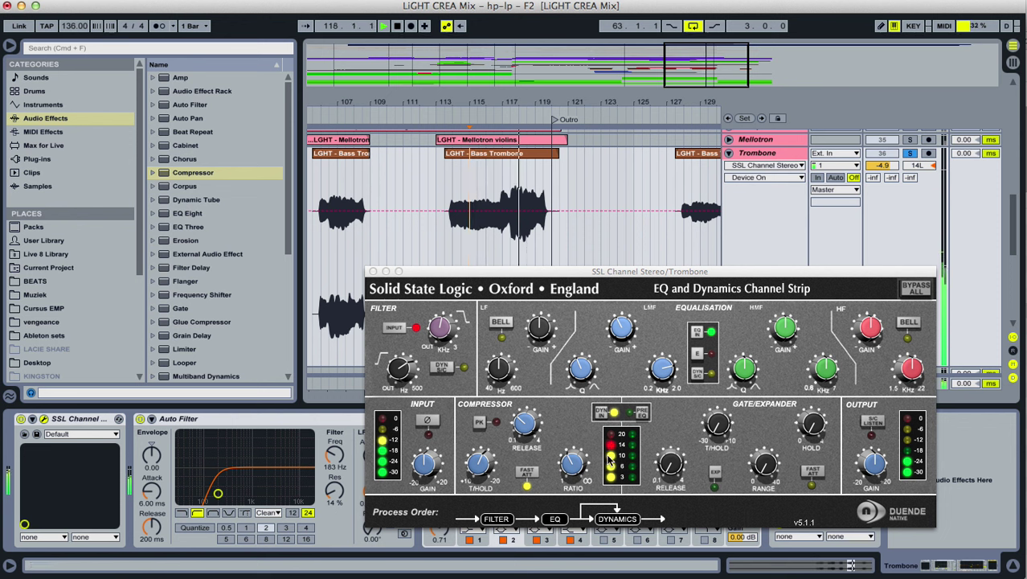
{"action": "key", "text": "space"}
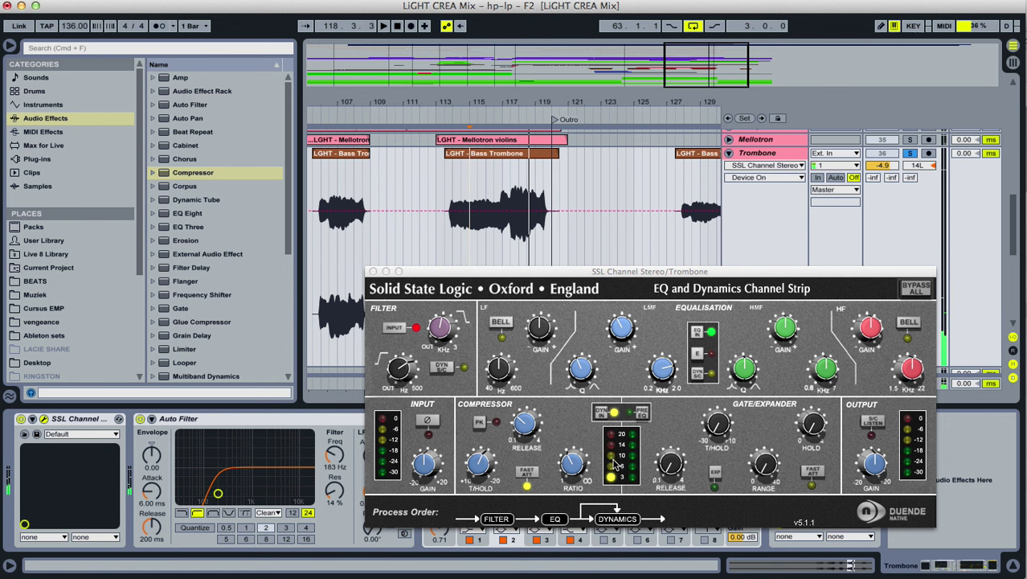
{"action": "left_click", "coordinate": [373, 272]}
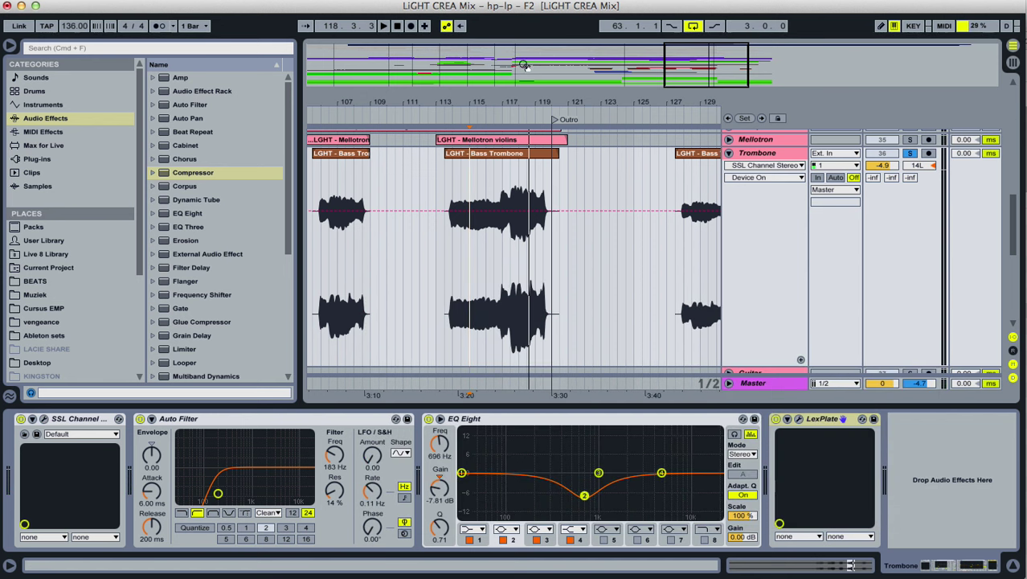
Unsolo the Trombone track and collapse it in the arrangement.
{"action": "left_click_drag", "start_coordinate": [521, 102], "coordinate": [520, 70]}
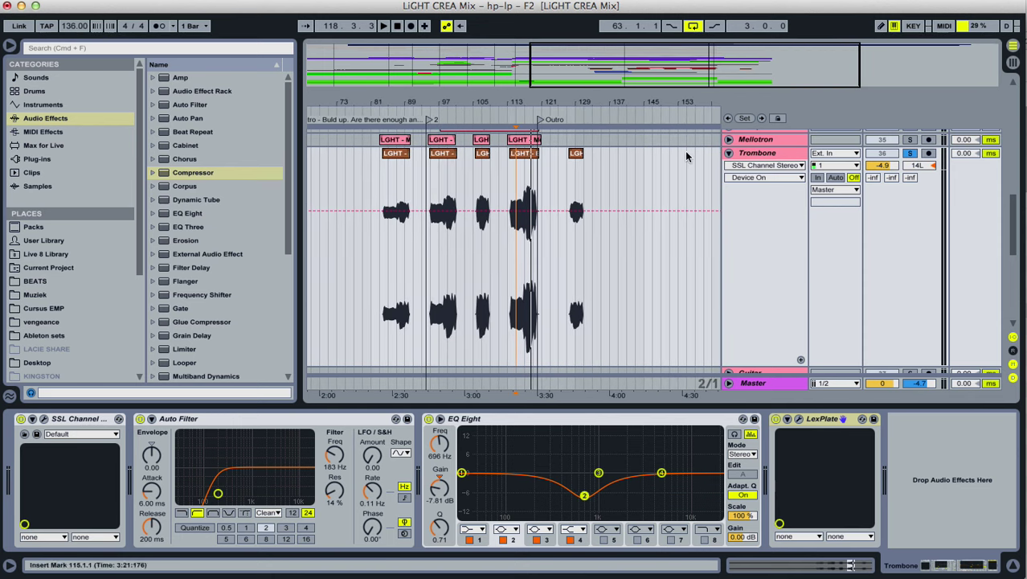
{"action": "left_click", "coordinate": [730, 155]}
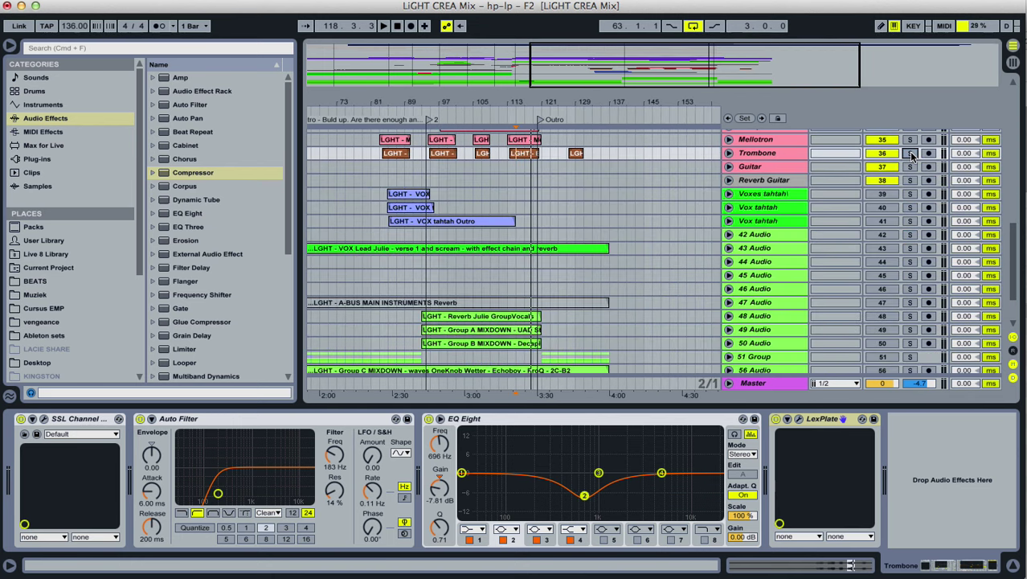
{"action": "left_click", "coordinate": [729, 154]}
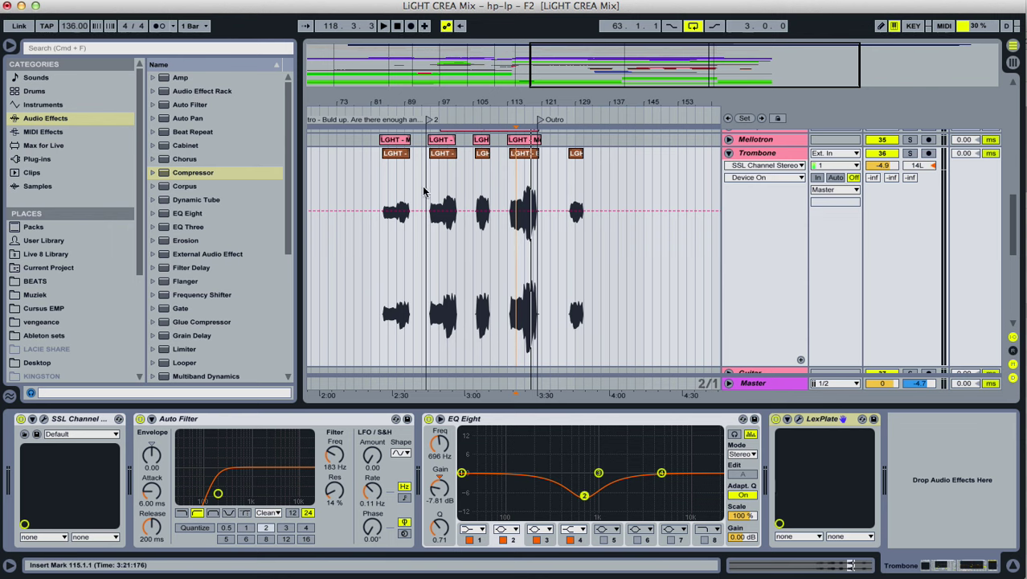
{"action": "left_click", "coordinate": [729, 152]}
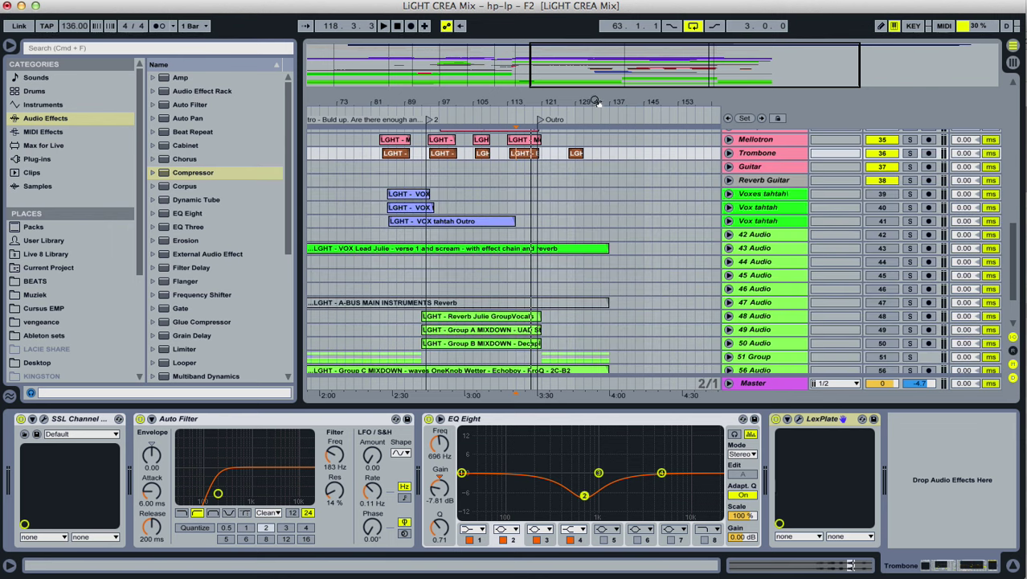
Expand the MONOLEAD track to examine its FF Pro-Q Band 1 Q automation, then collapse it.
{"action": "left_click_drag", "start_coordinate": [482, 114], "coordinate": [468, 110]}
{"action": "left_click_drag", "start_coordinate": [575, 108], "coordinate": [576, 81]}
{"action": "scroll", "coordinate": [669, 232], "scroll_direction": "up", "scroll_amount": 10}
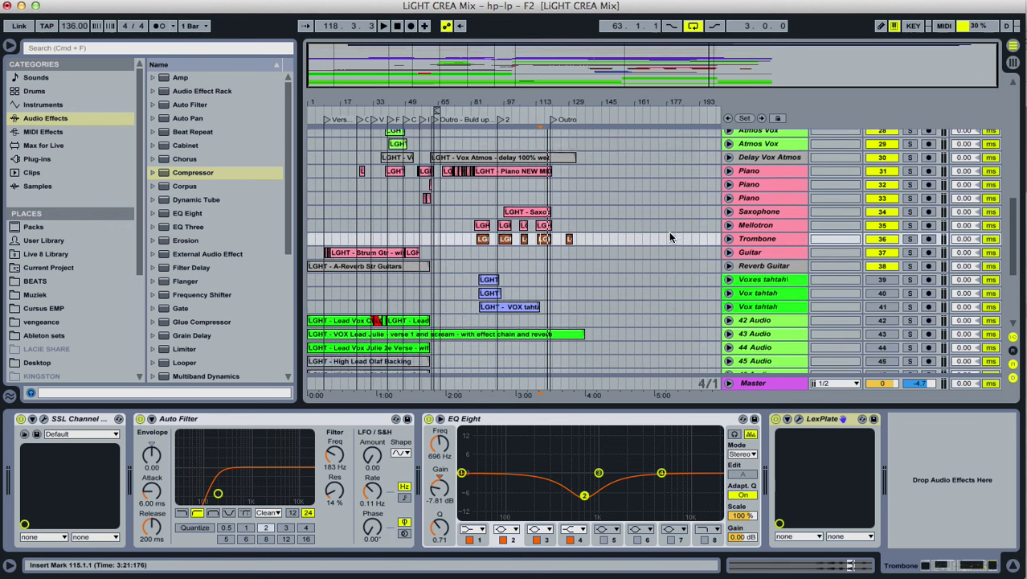
{"action": "scroll", "coordinate": [669, 233], "scroll_direction": "up", "scroll_amount": 3}
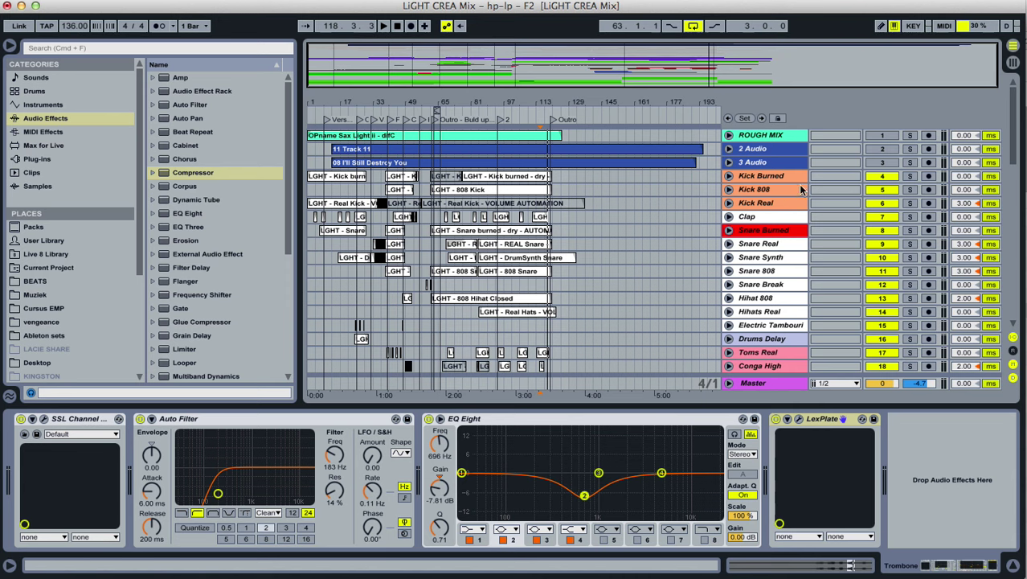
{"action": "scroll", "coordinate": [735, 232], "scroll_direction": "down", "scroll_amount": 8}
{"action": "scroll", "coordinate": [732, 239], "scroll_direction": "down", "scroll_amount": 2}
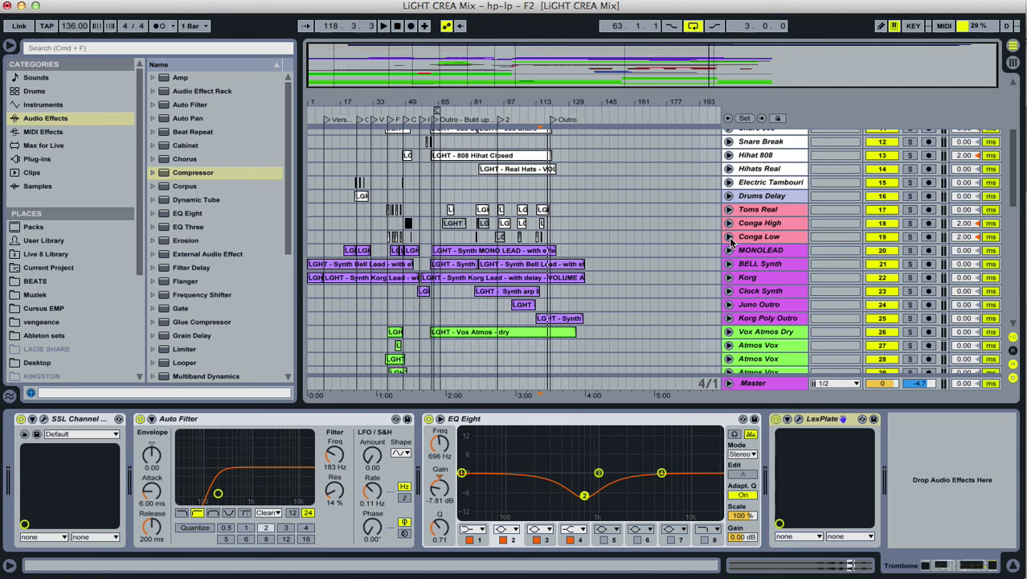
{"action": "scroll", "coordinate": [731, 239], "scroll_direction": "down", "scroll_amount": 3}
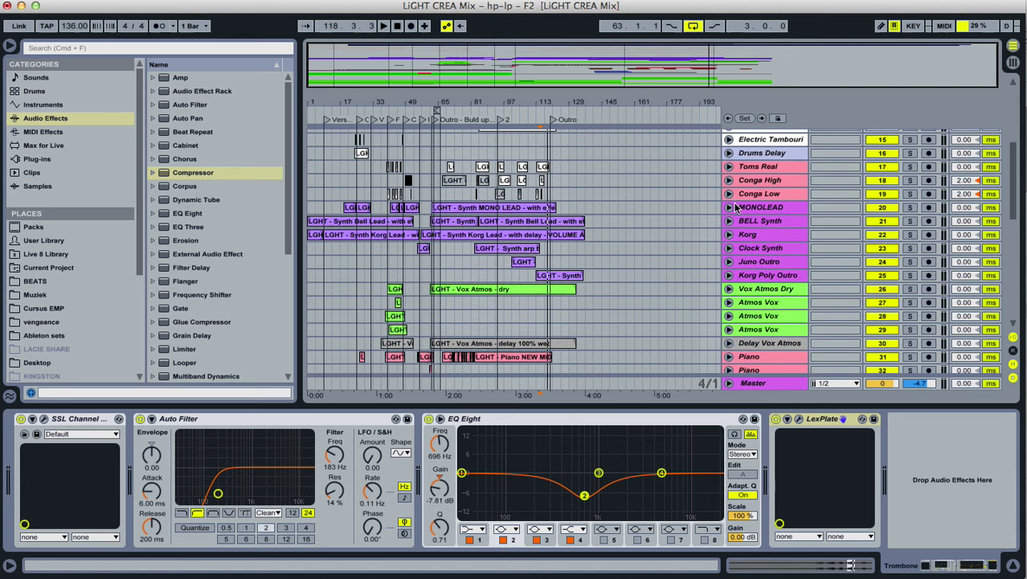
{"action": "left_click", "coordinate": [730, 207]}
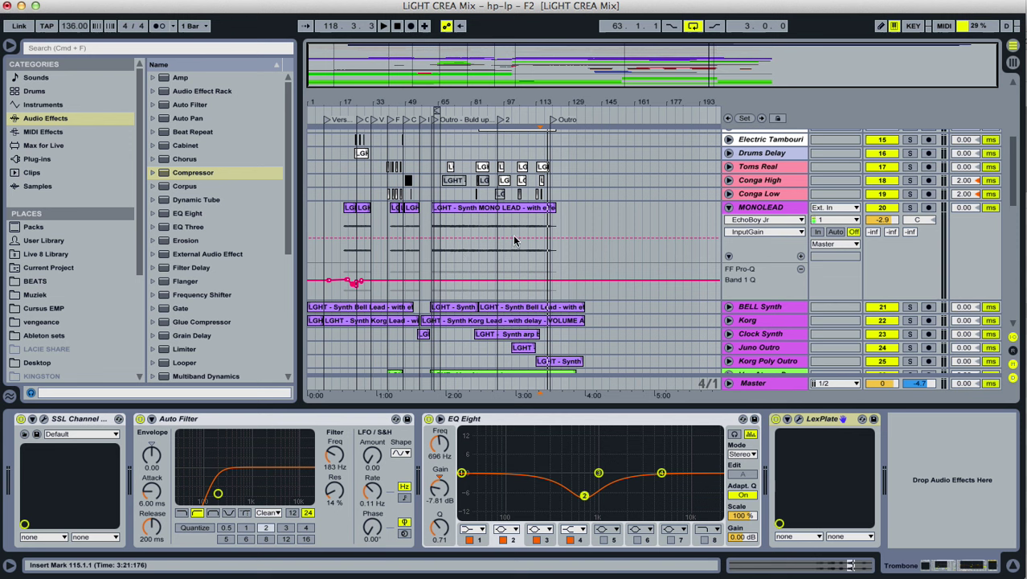
{"action": "left_click", "coordinate": [729, 207]}
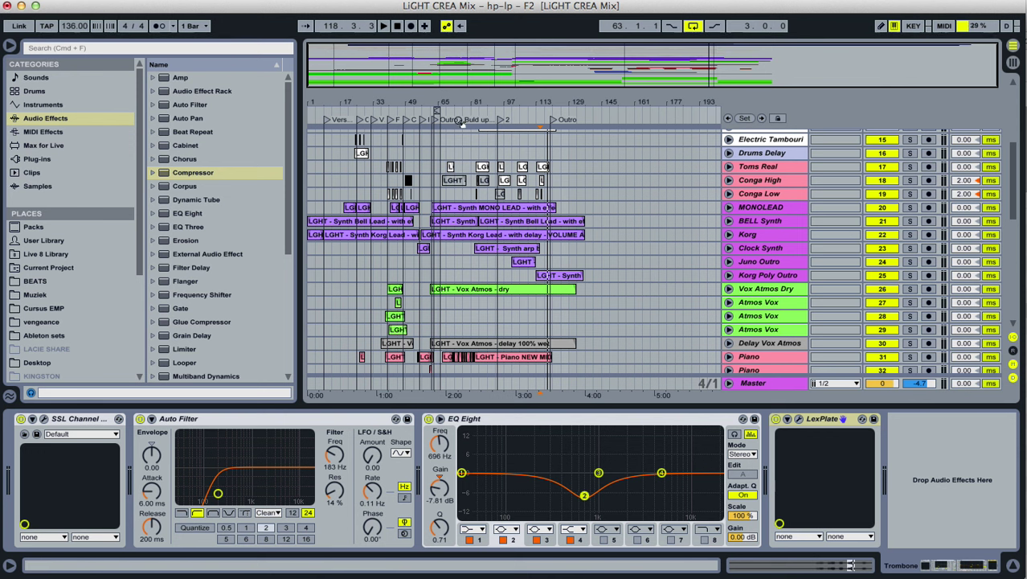
Switch to the mixing steps document in LibreOffice Writer, highlight "Make it sit" beside Volume – compression, and return to Ableton Live.
{"action": "left_click", "coordinate": [191, 576]}
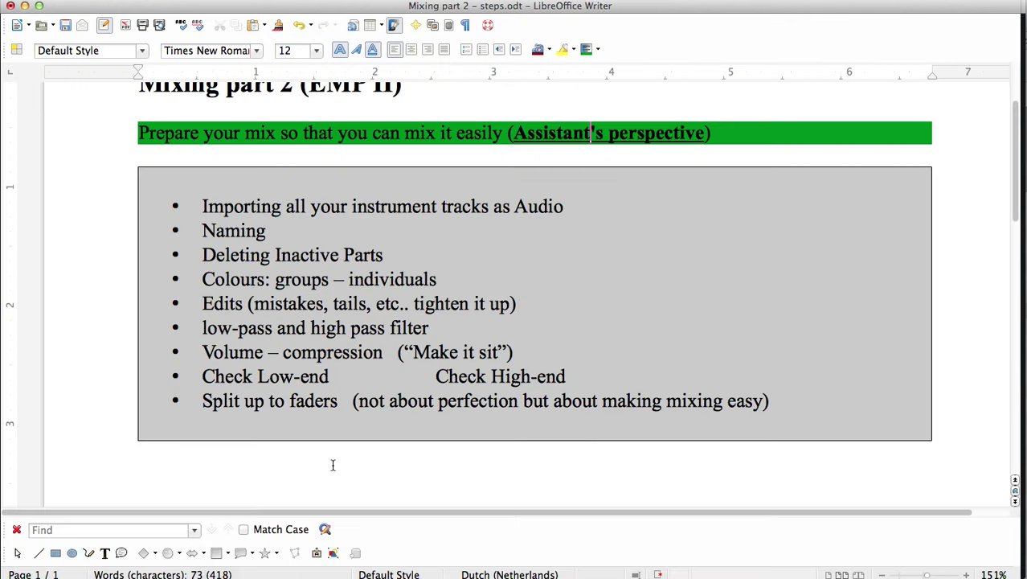
{"action": "left_click_drag", "start_coordinate": [498, 352], "coordinate": [412, 351]}
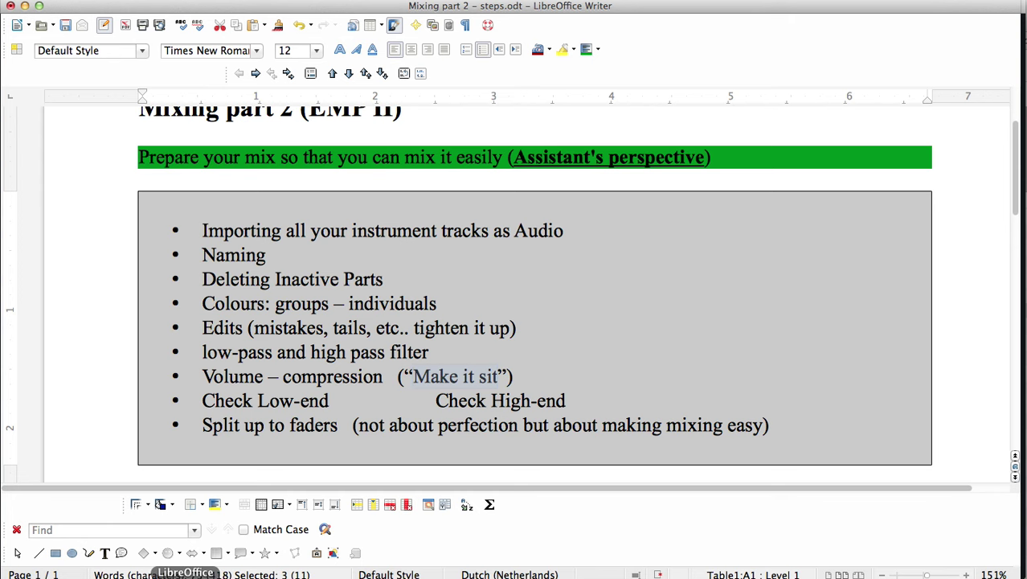
{"action": "left_click", "coordinate": [580, 576]}
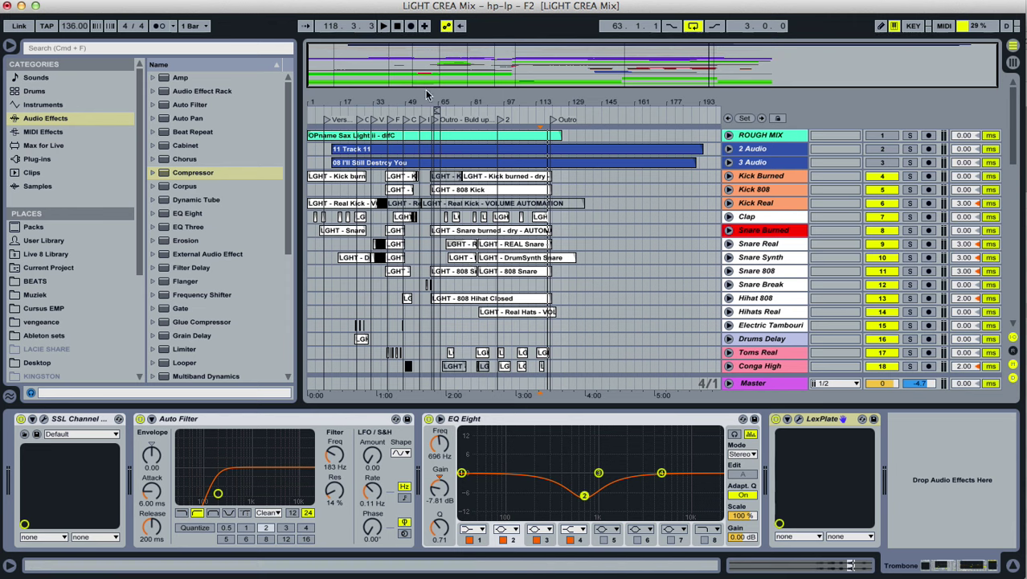
Expand Piano track 31 and show its clips between about bars 37 and 77.
{"action": "left_click_drag", "start_coordinate": [426, 95], "coordinate": [443, 99]}
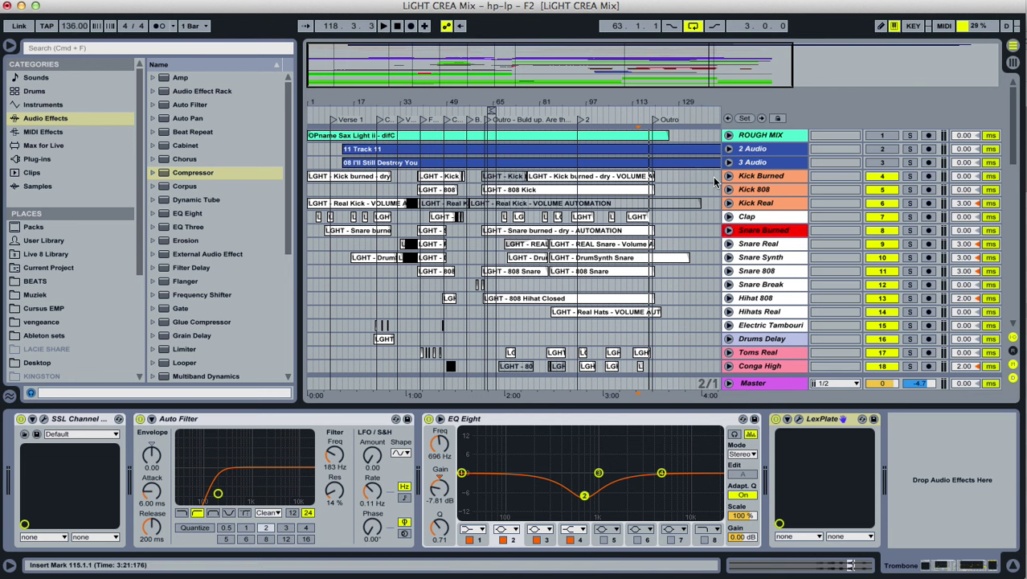
{"action": "scroll", "coordinate": [510, 235], "scroll_direction": "down", "scroll_amount": 10}
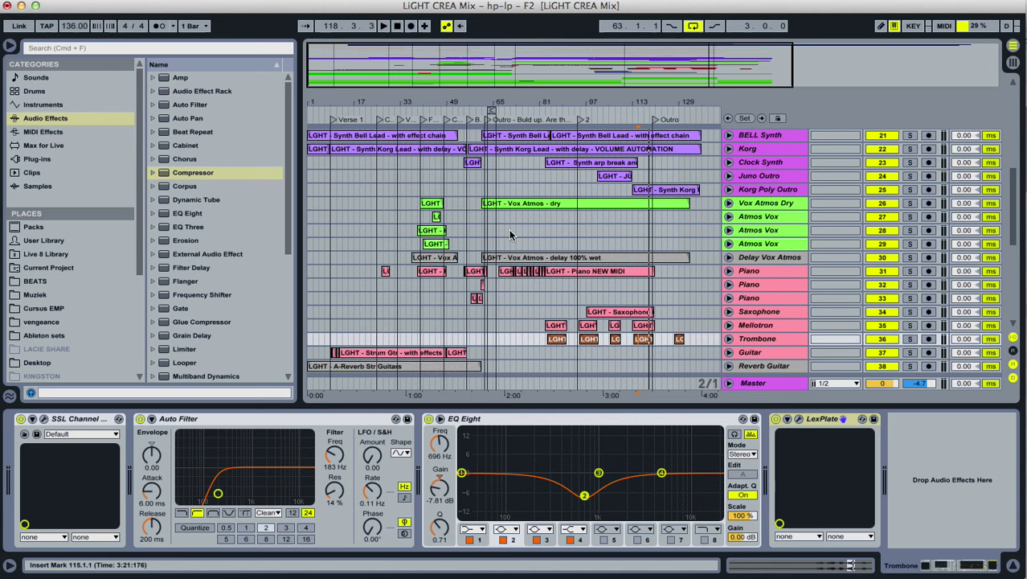
{"action": "scroll", "coordinate": [511, 235], "scroll_direction": "down", "scroll_amount": 1}
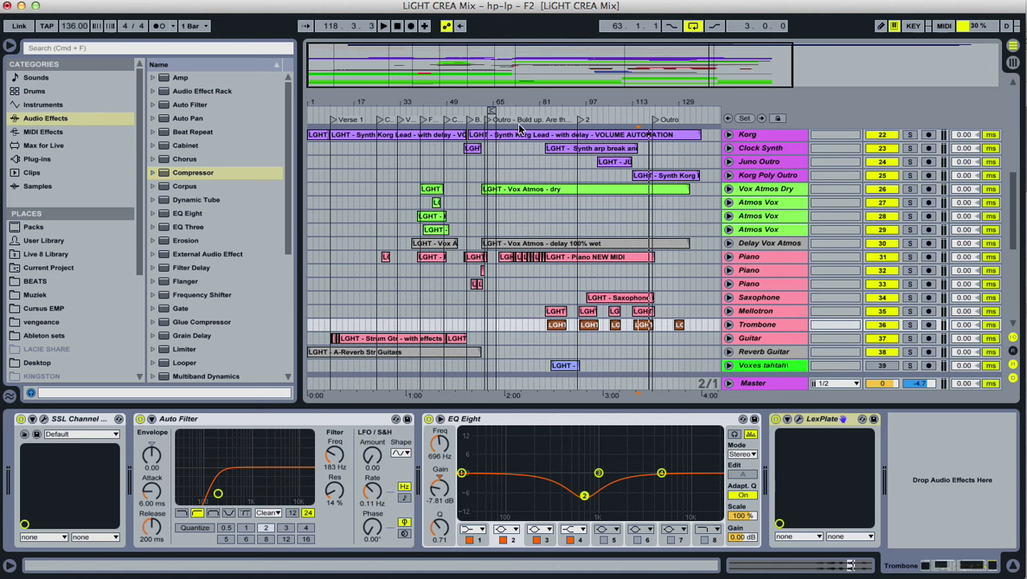
{"action": "left_click_drag", "start_coordinate": [544, 99], "coordinate": [540, 145]}
{"action": "left_click", "coordinate": [728, 257]}
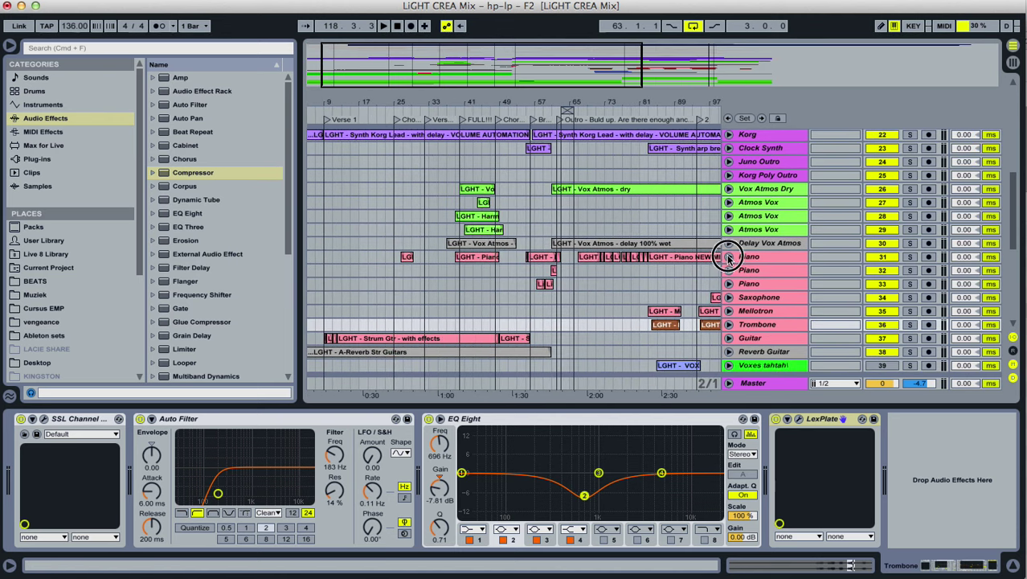
{"action": "left_click_drag", "start_coordinate": [544, 94], "coordinate": [413, 271]}
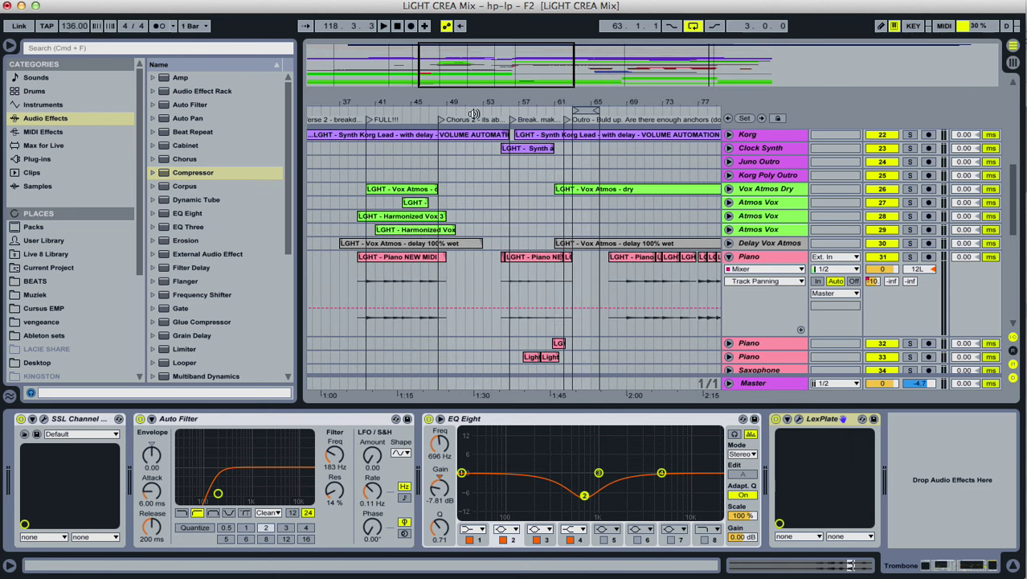
Solo Piano track 31 and audition it from bars 69 and 68, then unsolo it to hear it in the full mix.
{"action": "left_click", "coordinate": [625, 275]}
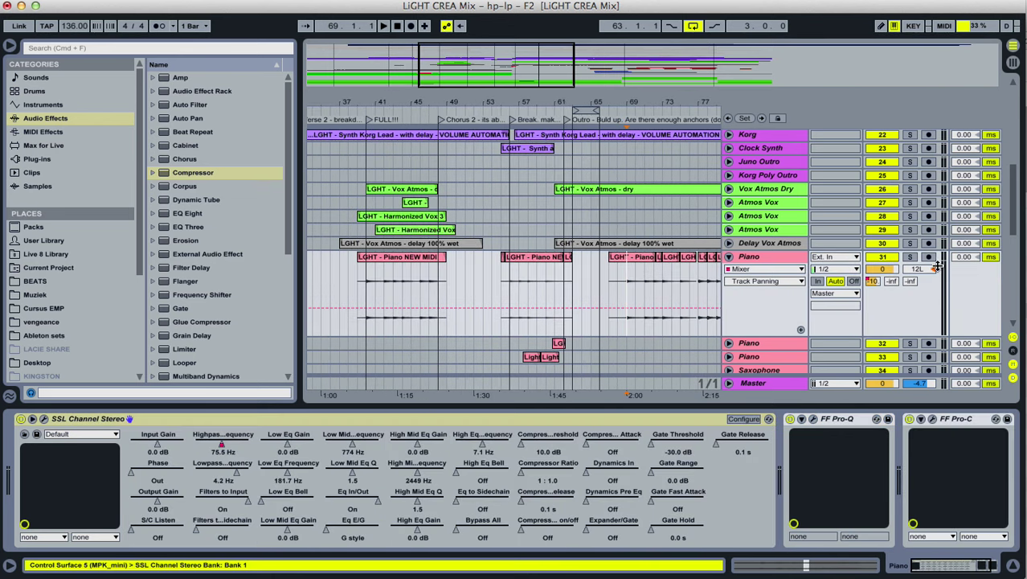
{"action": "left_click", "coordinate": [911, 258]}
{"action": "key", "text": "space"}
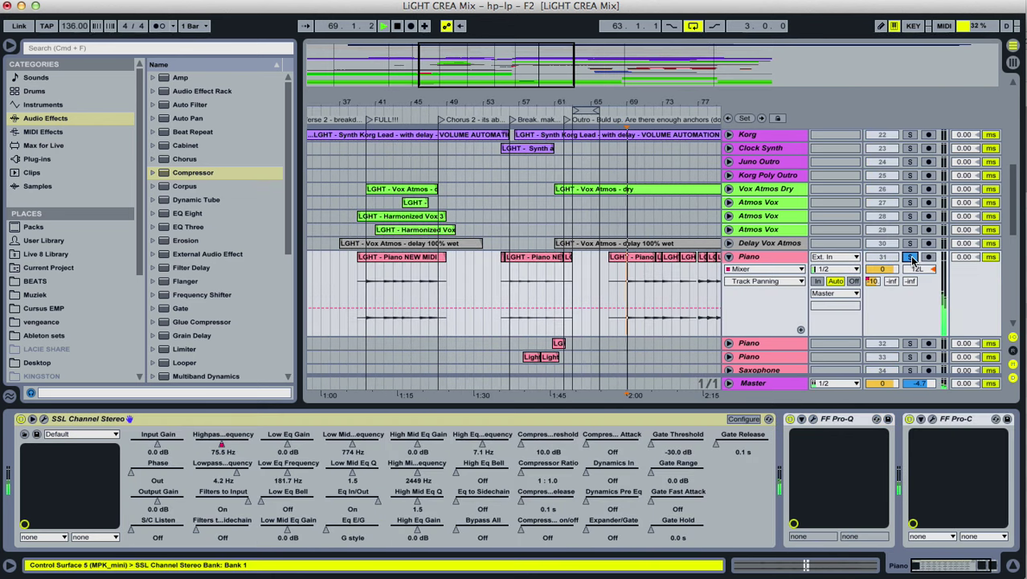
{"action": "left_click", "coordinate": [646, 288]}
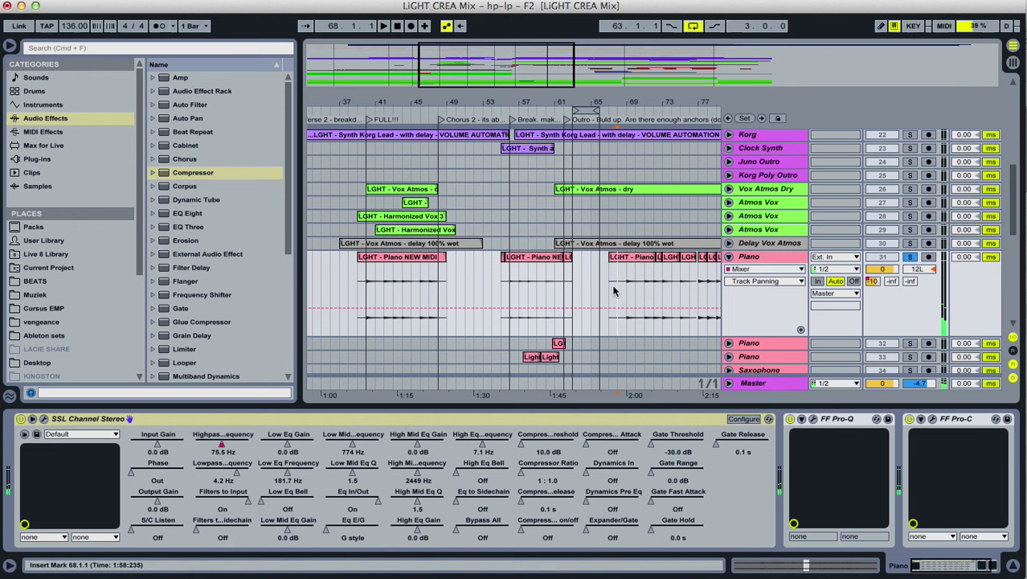
{"action": "key", "text": "space"}
{"action": "left_click", "coordinate": [911, 257]}
{"action": "key", "text": "space"}
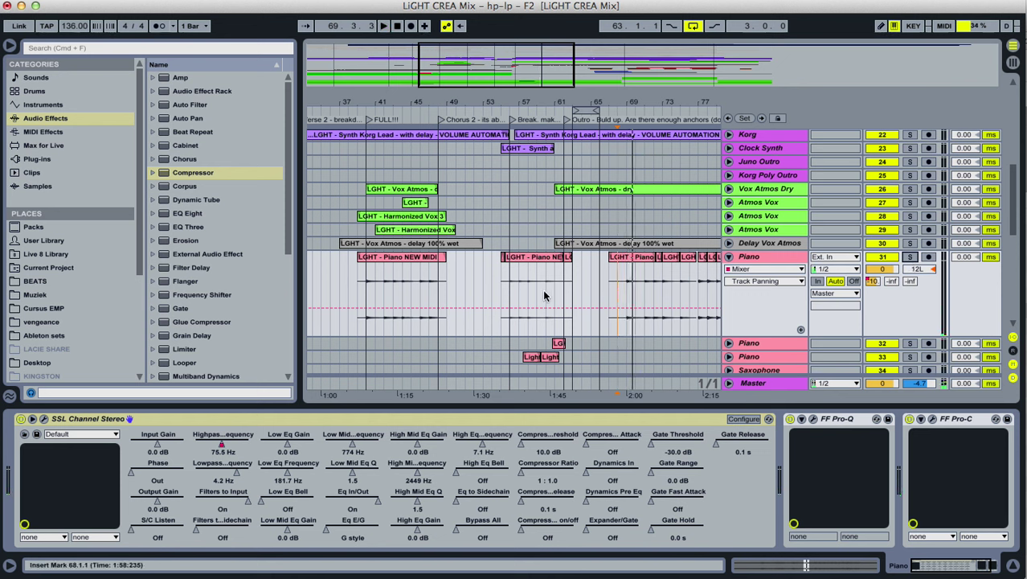
Audition the Piano track 31 break clip around bars 55 to 62 in solo, then return to the full mix.
{"action": "left_click", "coordinate": [544, 257]}
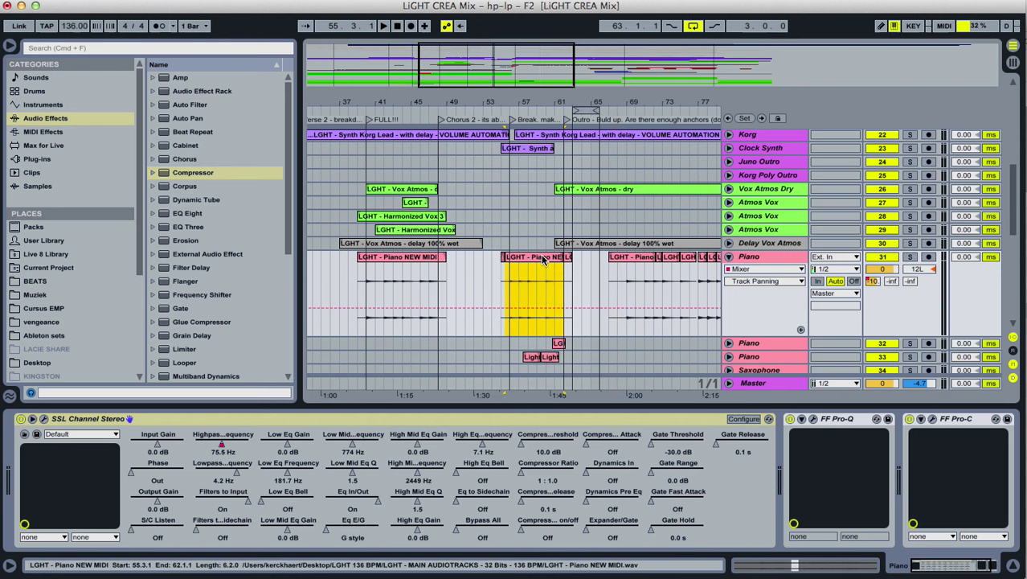
{"action": "left_click", "coordinate": [911, 258]}
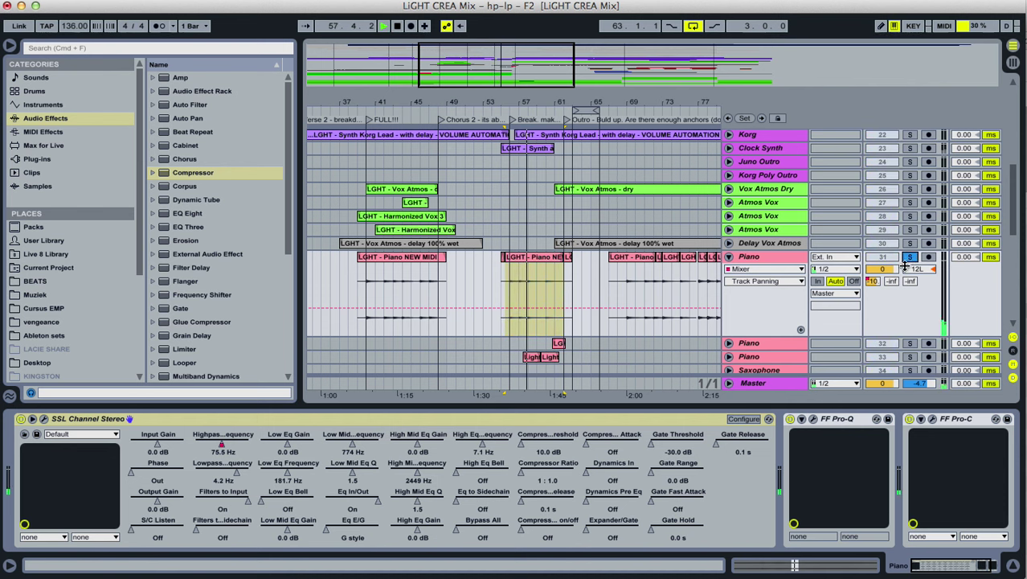
{"action": "key", "text": "space"}
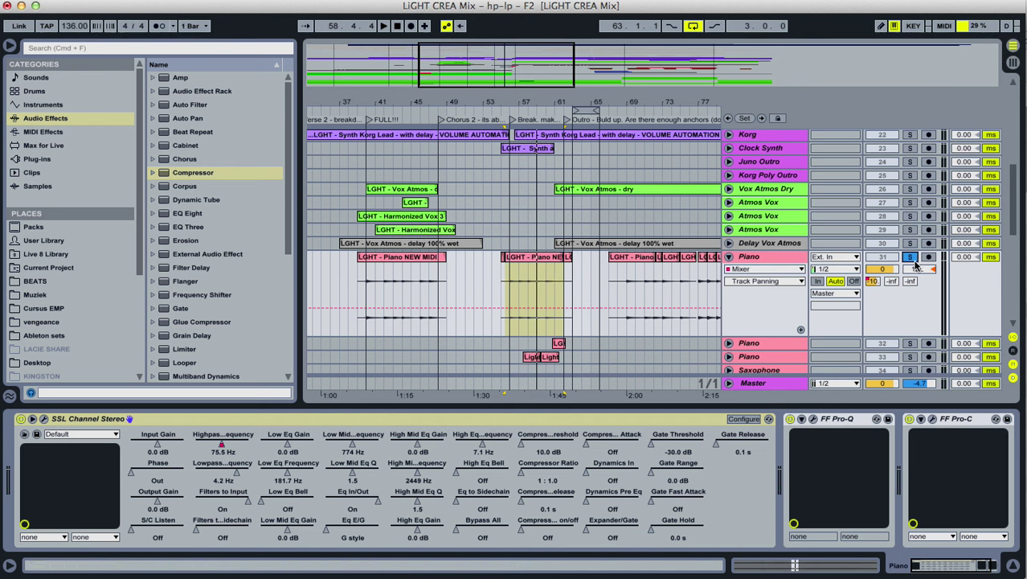
Fold the SSL Channel Stereo parameters on Piano track 31 and compare the clip gains at bars 55 and 67.
{"action": "left_click", "coordinate": [792, 255]}
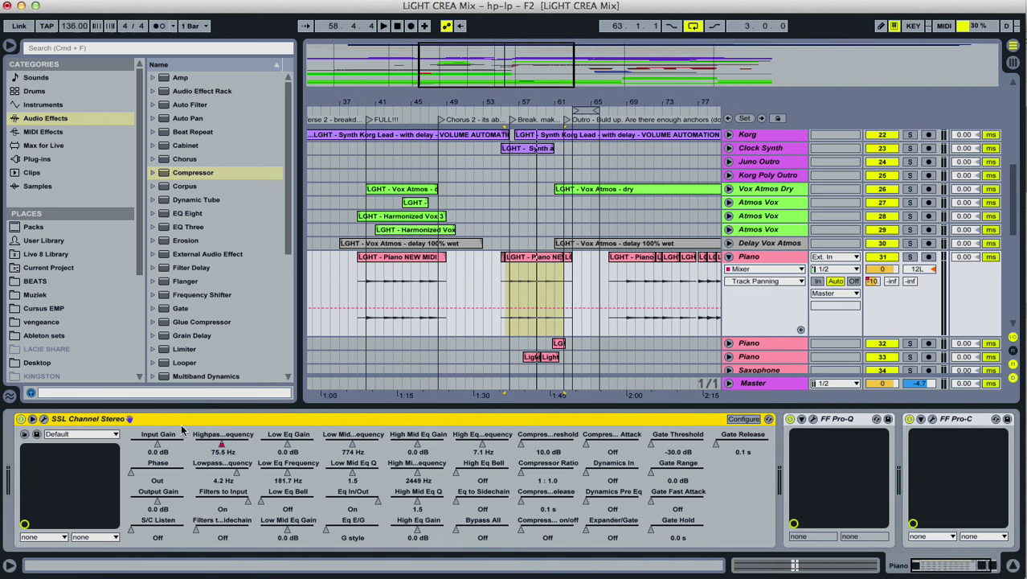
{"action": "left_click", "coordinate": [33, 419]}
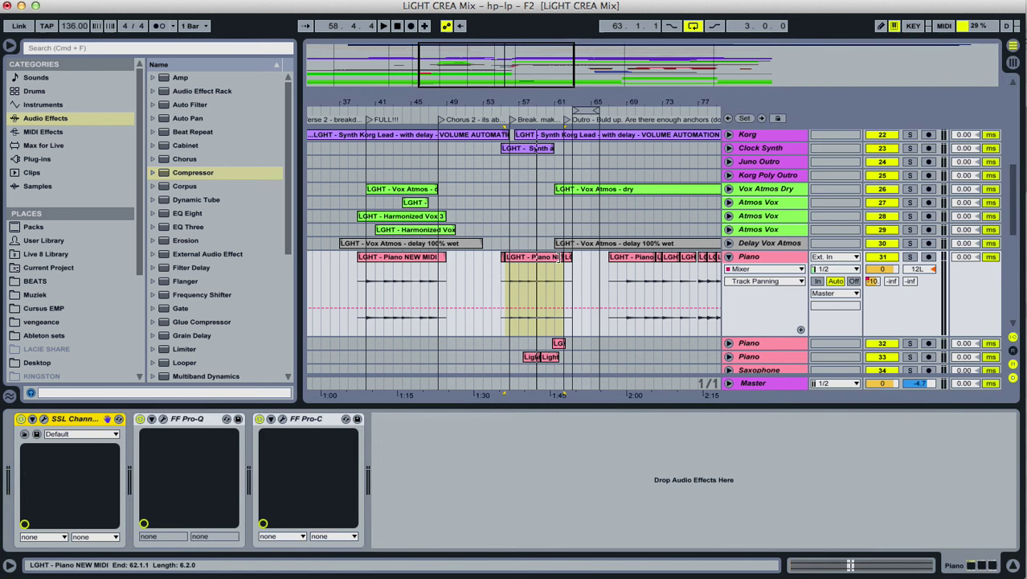
{"action": "left_click", "coordinate": [538, 265]}
{"action": "double_click", "coordinate": [538, 265]}
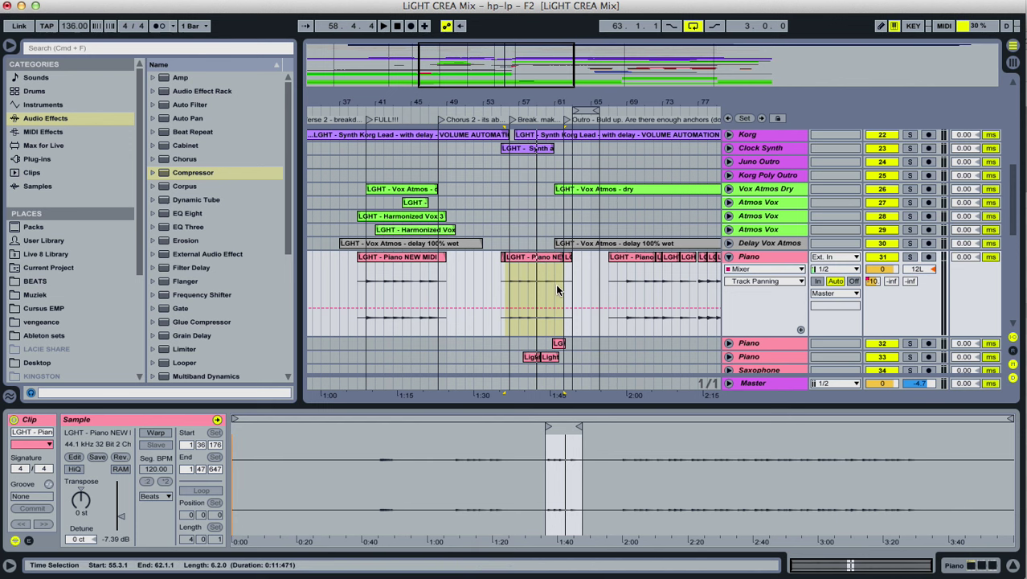
{"action": "left_click", "coordinate": [524, 259]}
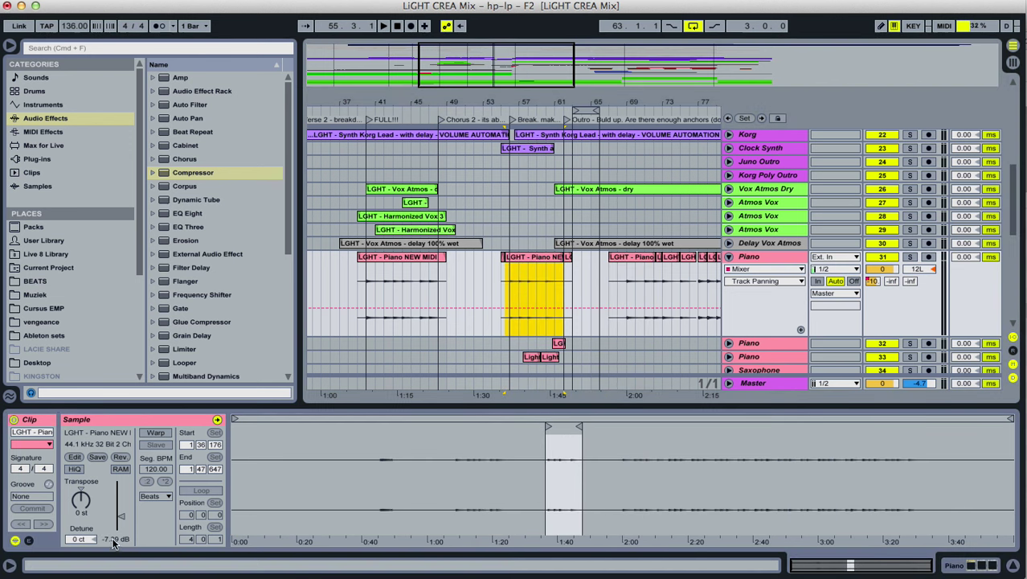
{"action": "left_click", "coordinate": [629, 258]}
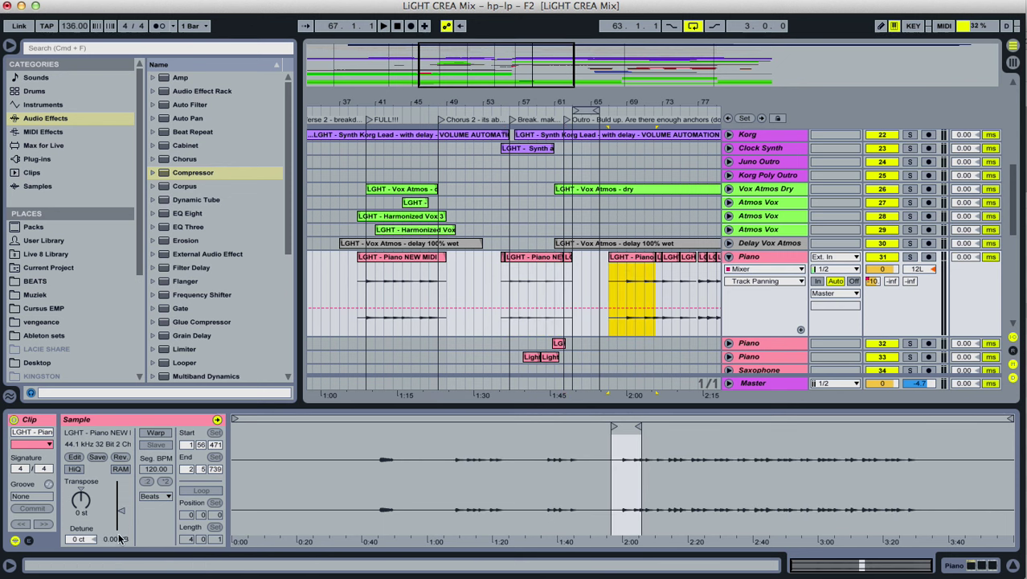
{"action": "left_click", "coordinate": [534, 257]}
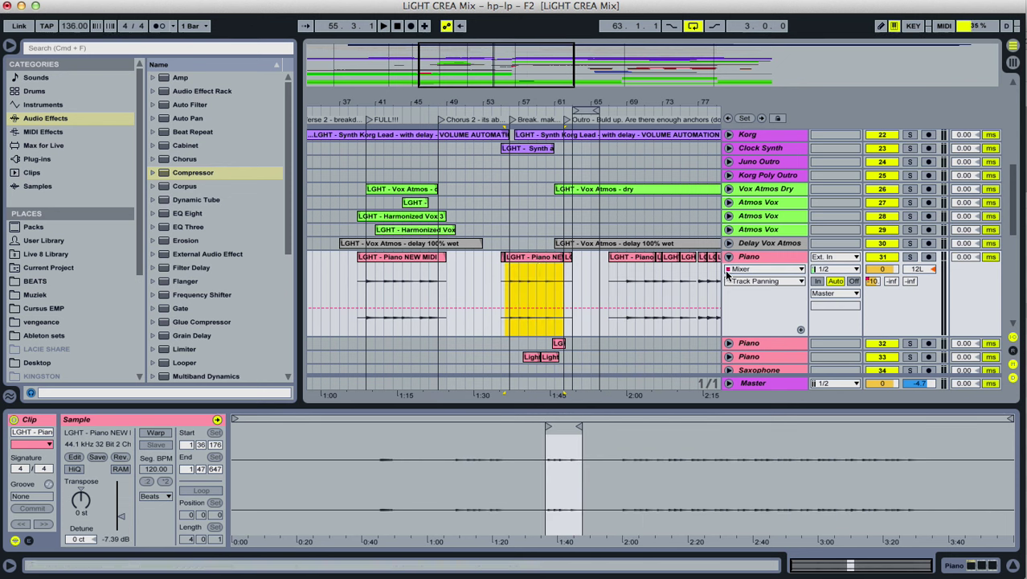
Listen to the full mix from bar 45, then from just before the piano clip in the break at bar 55.
{"action": "left_click", "coordinate": [415, 287]}
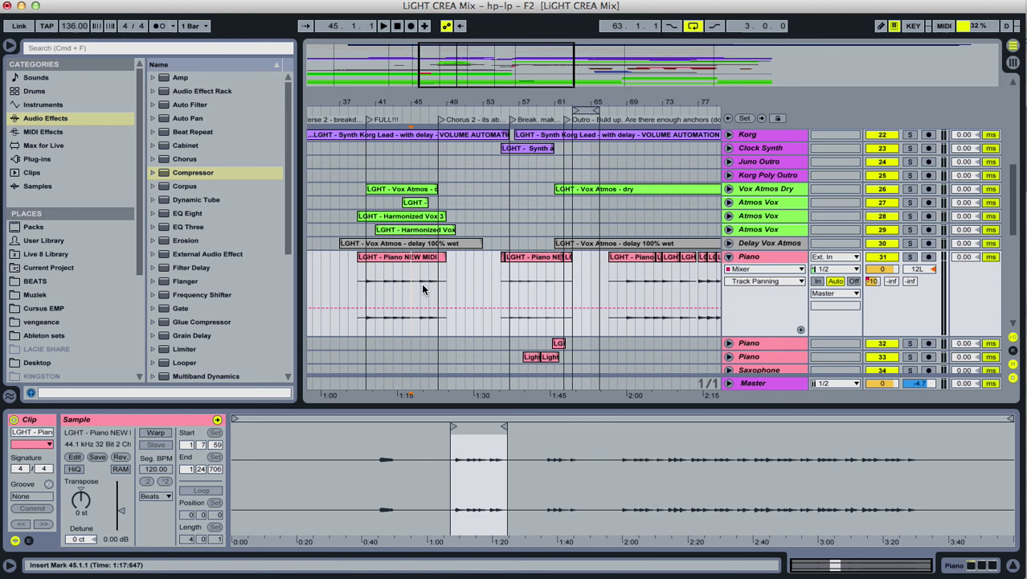
{"action": "key", "text": "space"}
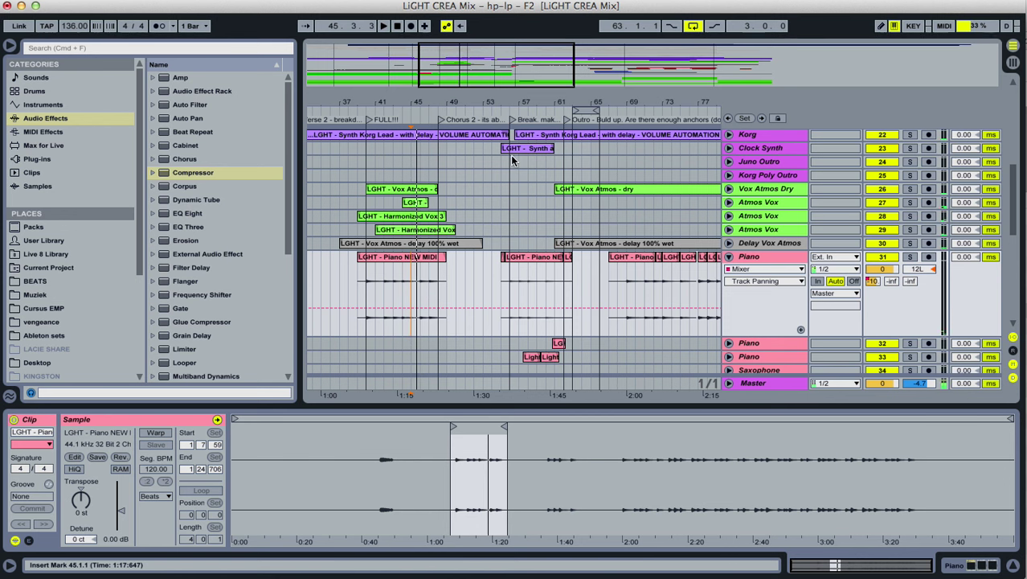
{"action": "left_click_drag", "start_coordinate": [538, 102], "coordinate": [511, 60]}
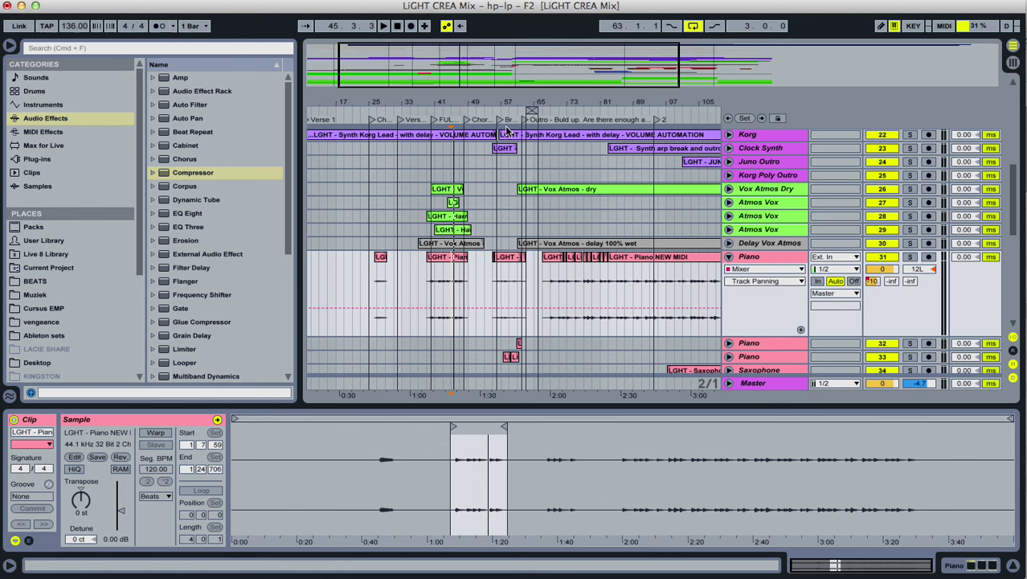
{"action": "left_click_drag", "start_coordinate": [517, 102], "coordinate": [465, 119]}
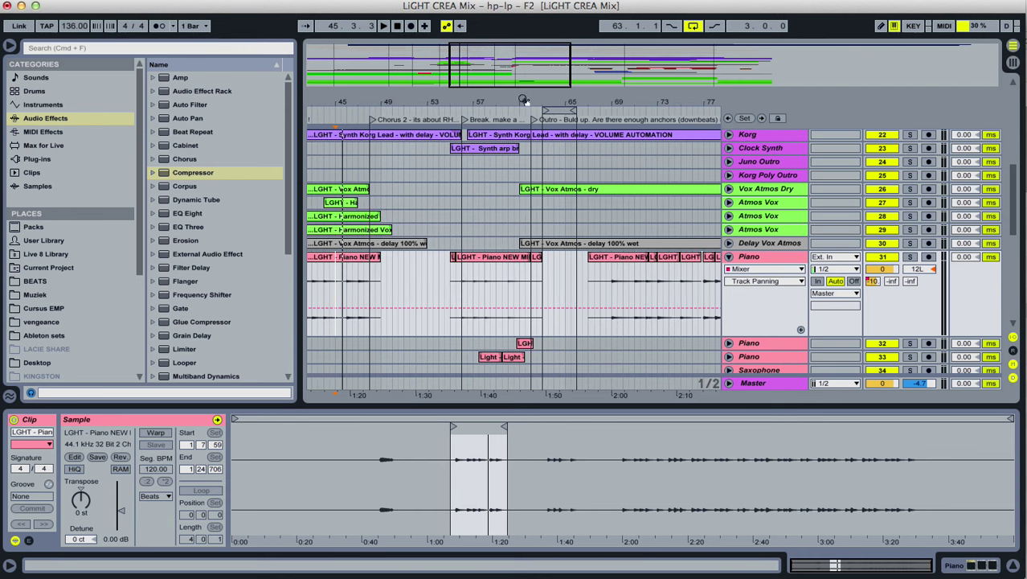
{"action": "left_click_drag", "start_coordinate": [524, 100], "coordinate": [515, 106]}
{"action": "left_click", "coordinate": [502, 257]}
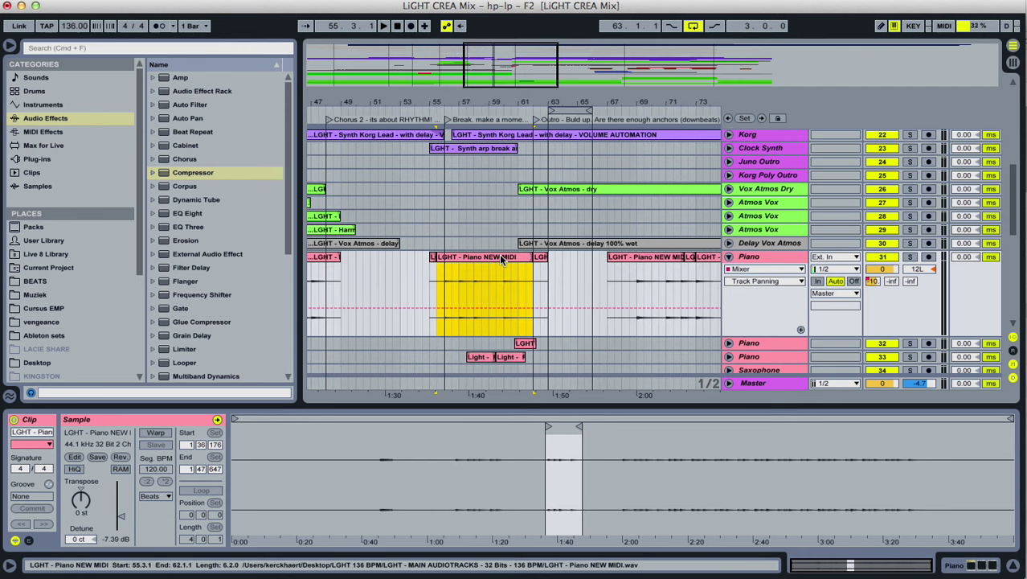
{"action": "left_click_drag", "start_coordinate": [357, 103], "coordinate": [390, 105]}
{"action": "left_click", "coordinate": [339, 115]}
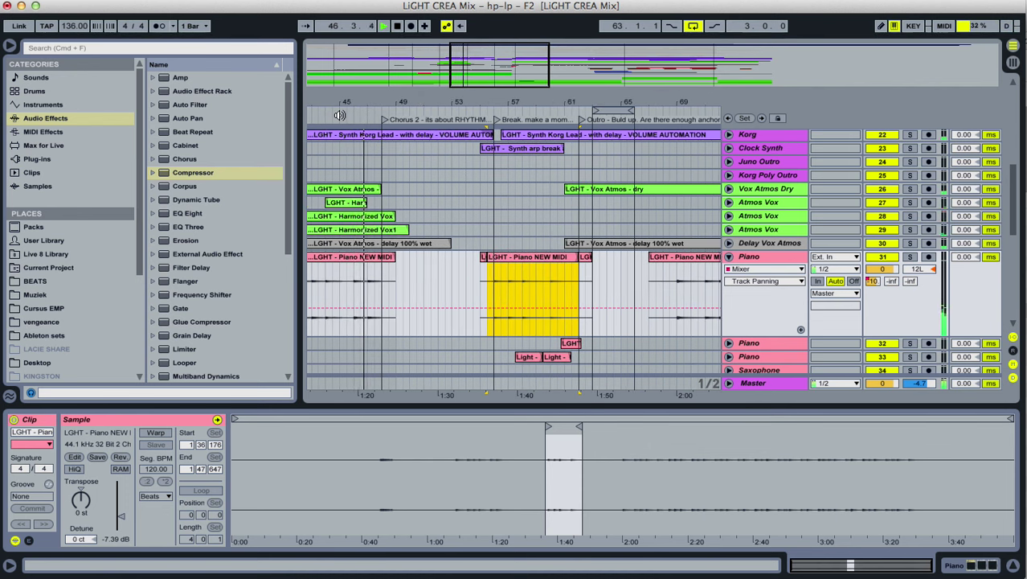
{"action": "left_click", "coordinate": [482, 112]}
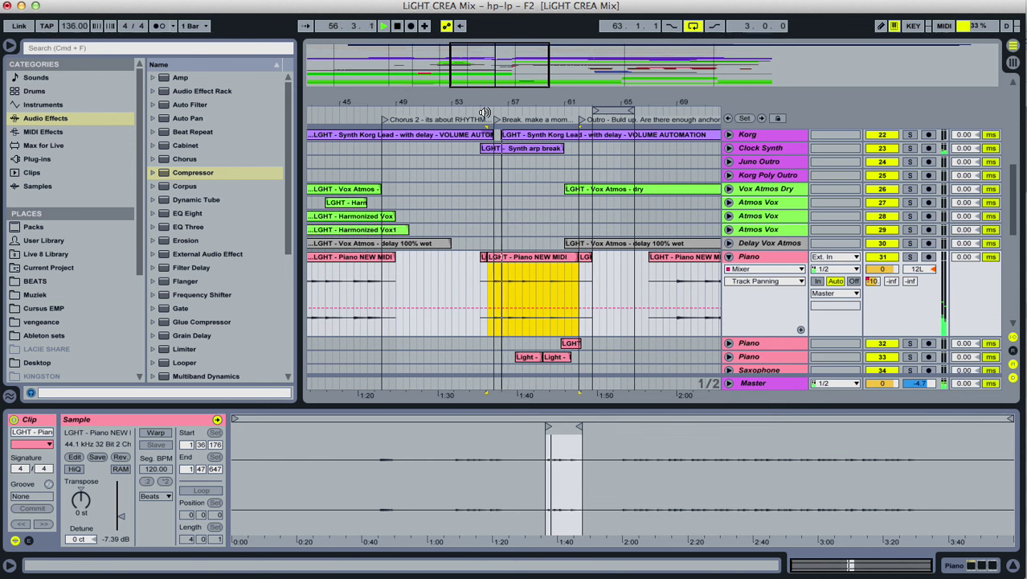
Expand Clock Synth track 23 and audition its break clip from bar 55 in solo.
{"action": "scroll", "coordinate": [551, 288], "scroll_direction": "down", "scroll_amount": 3}
{"action": "scroll", "coordinate": [549, 280], "scroll_direction": "down", "scroll_amount": 5}
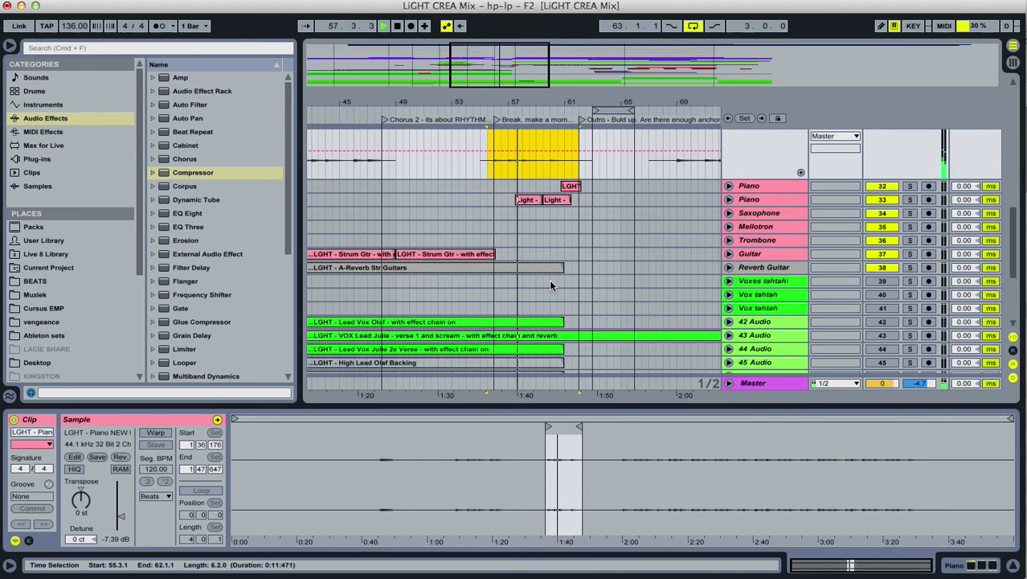
{"action": "scroll", "coordinate": [549, 278], "scroll_direction": "up", "scroll_amount": 15}
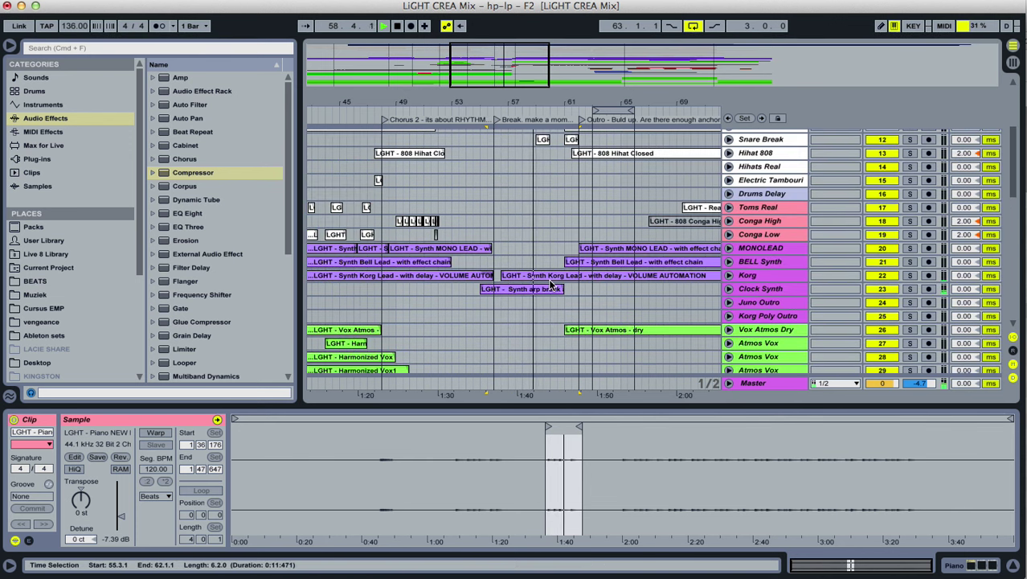
{"action": "key", "text": "space"}
{"action": "left_click", "coordinate": [729, 288]}
{"action": "left_click", "coordinate": [528, 291]}
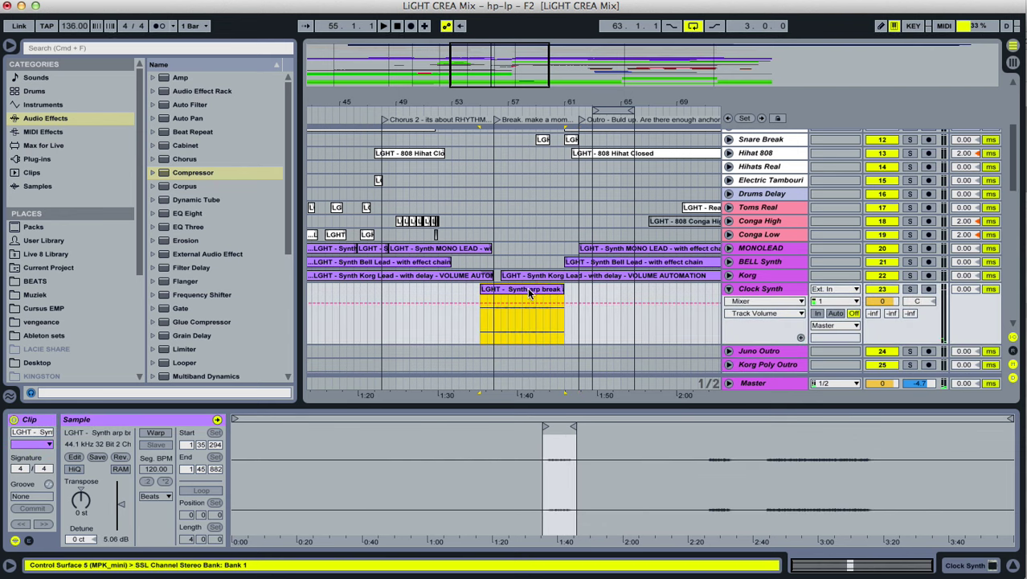
{"action": "key", "text": "space"}
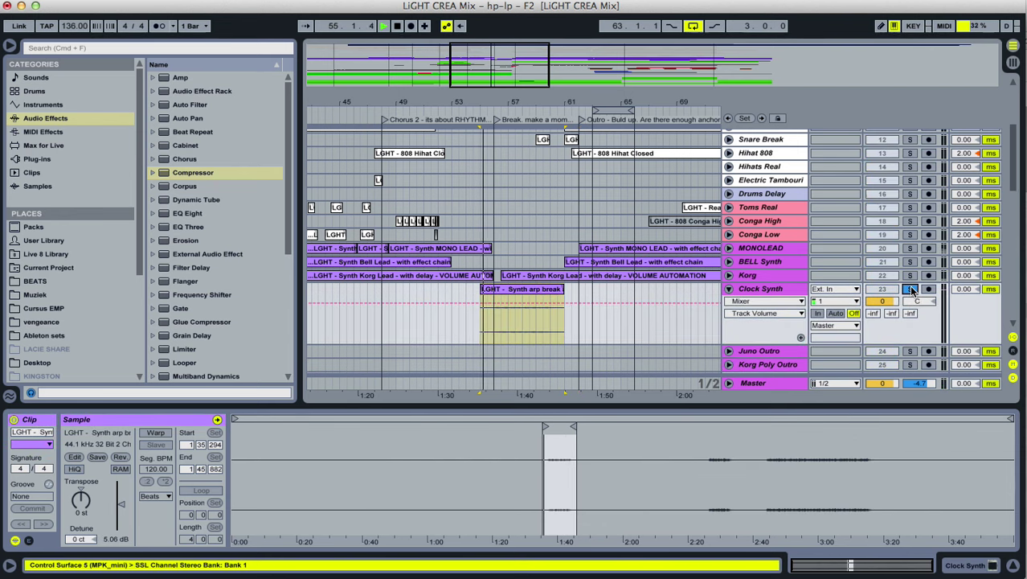
Compare the gain of the Clock Synth clips at bars 55 and 83, then unsolo and collapse the track.
{"action": "left_click_drag", "start_coordinate": [563, 102], "coordinate": [487, 79]}
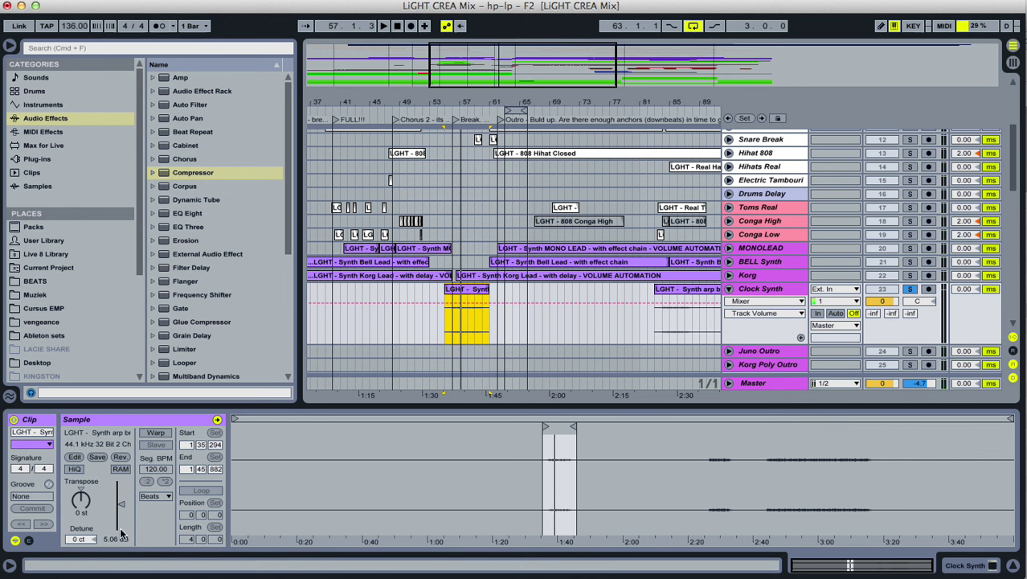
{"action": "left_click", "coordinate": [670, 289]}
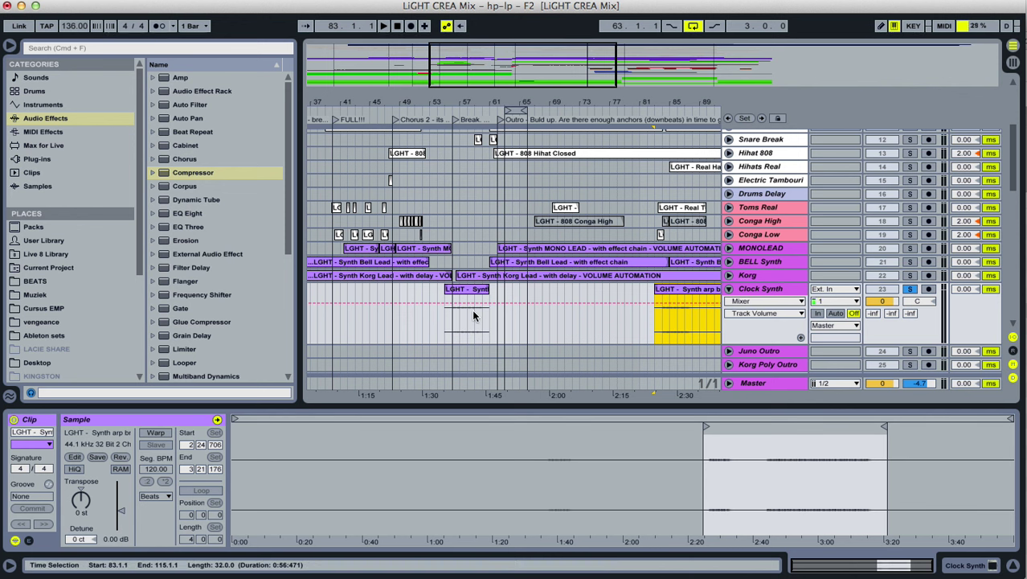
{"action": "left_click", "coordinate": [910, 289]}
{"action": "left_click", "coordinate": [728, 290]}
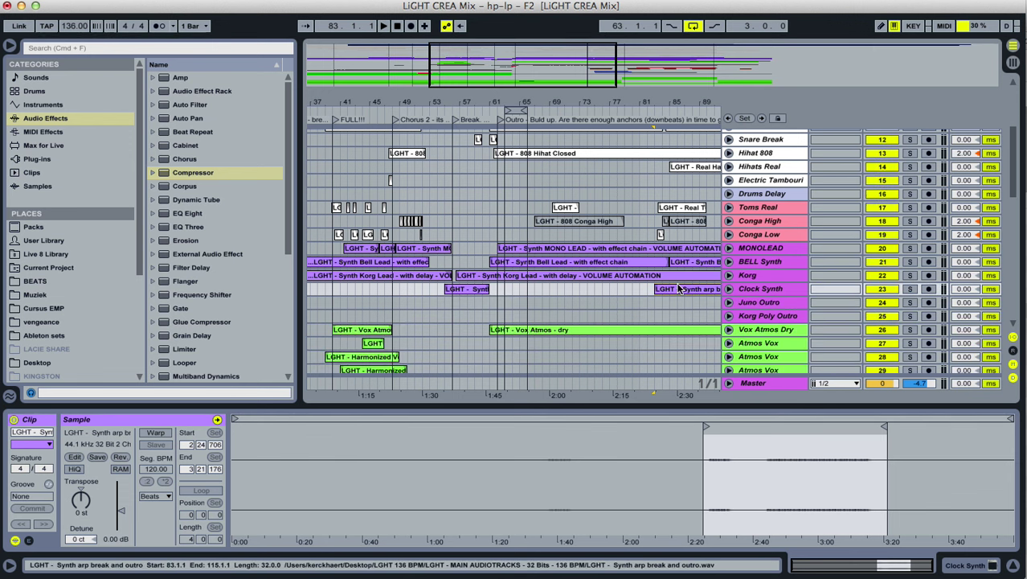
Play the break from bar 53 to hear Clock Synth in the mix, then inspect the piano break clip's gain.
{"action": "left_click", "coordinate": [425, 288]}
{"action": "key", "text": "space"}
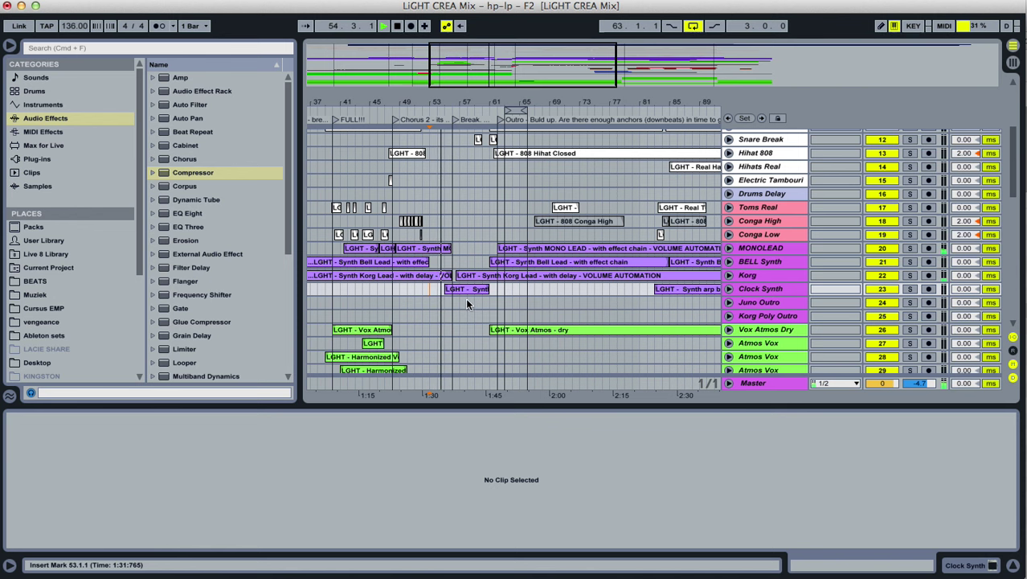
{"action": "left_click", "coordinate": [728, 288]}
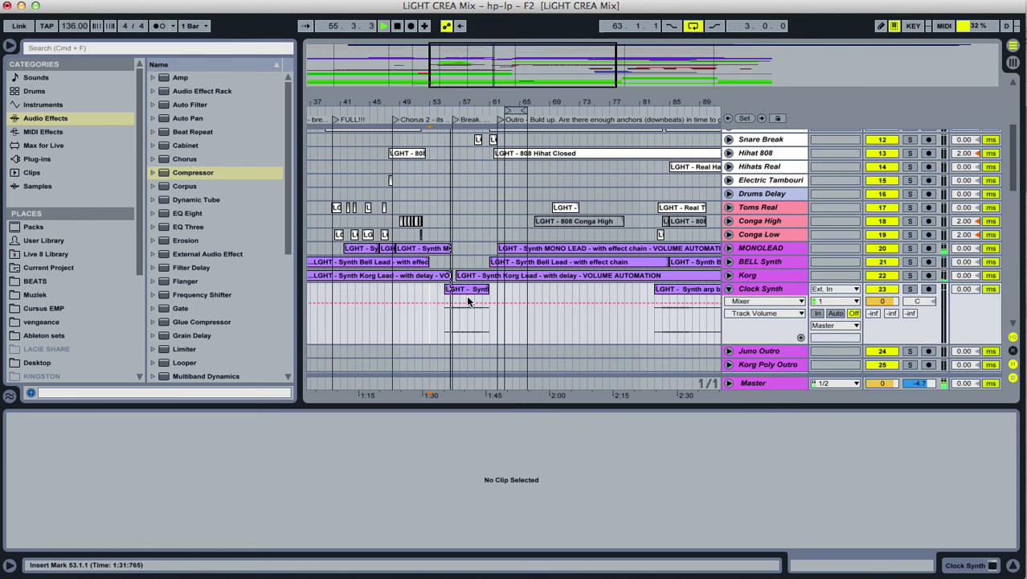
{"action": "scroll", "coordinate": [471, 297], "scroll_direction": "down", "scroll_amount": 12}
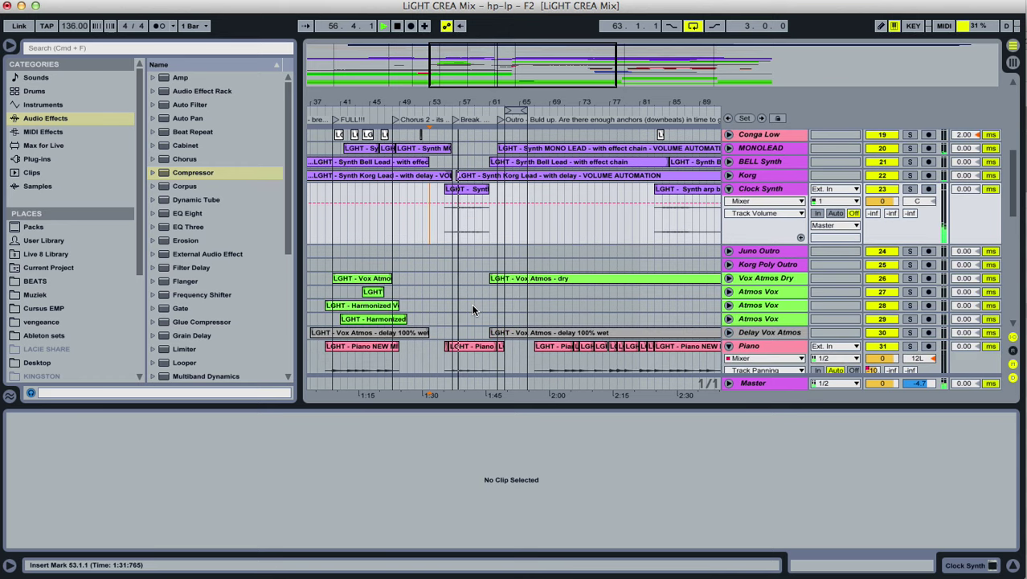
{"action": "left_click", "coordinate": [476, 263]}
{"action": "key", "text": "space"}
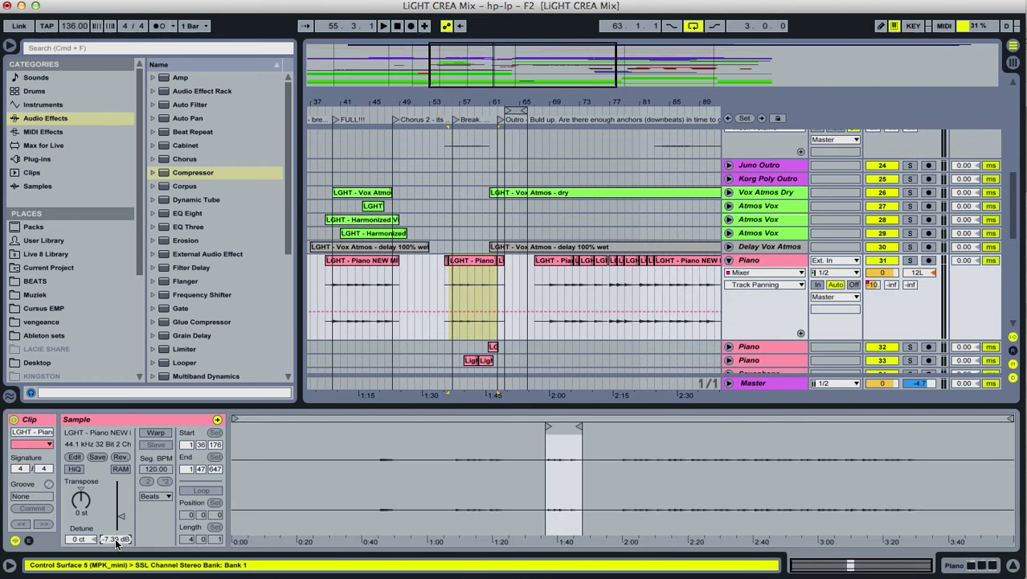
Audition the break from bar 53 with LexChamber enabled in the Master track's effect chain.
{"action": "left_click", "coordinate": [437, 279]}
{"action": "left_click", "coordinate": [431, 270]}
{"action": "key", "text": "space"}
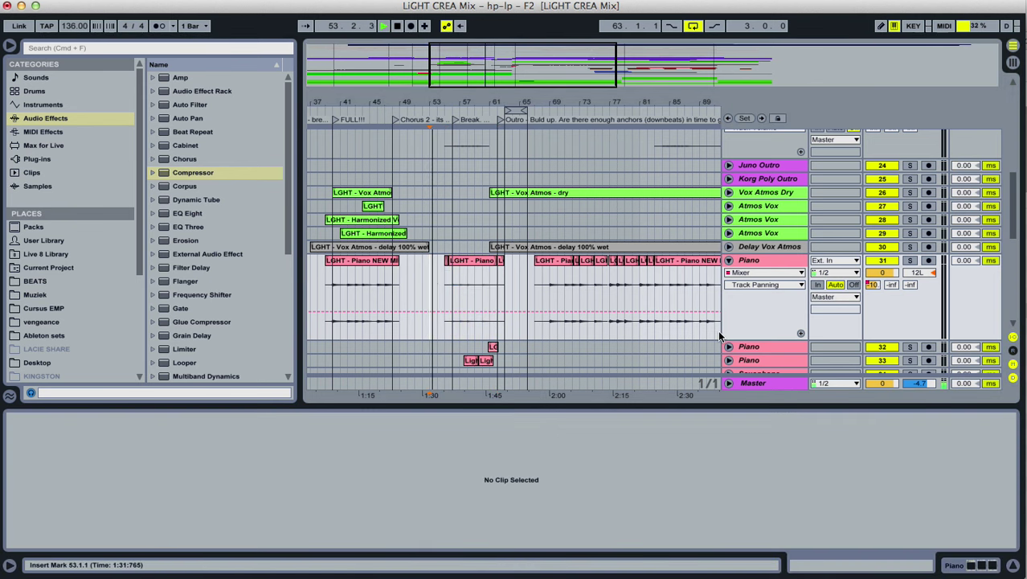
{"action": "left_click", "coordinate": [756, 384]}
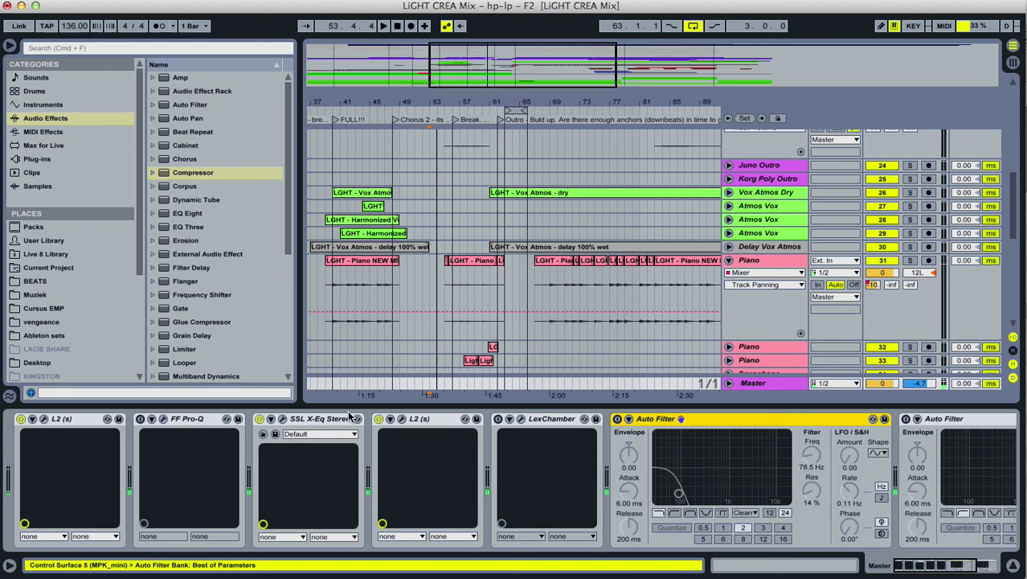
{"action": "left_click", "coordinate": [499, 419]}
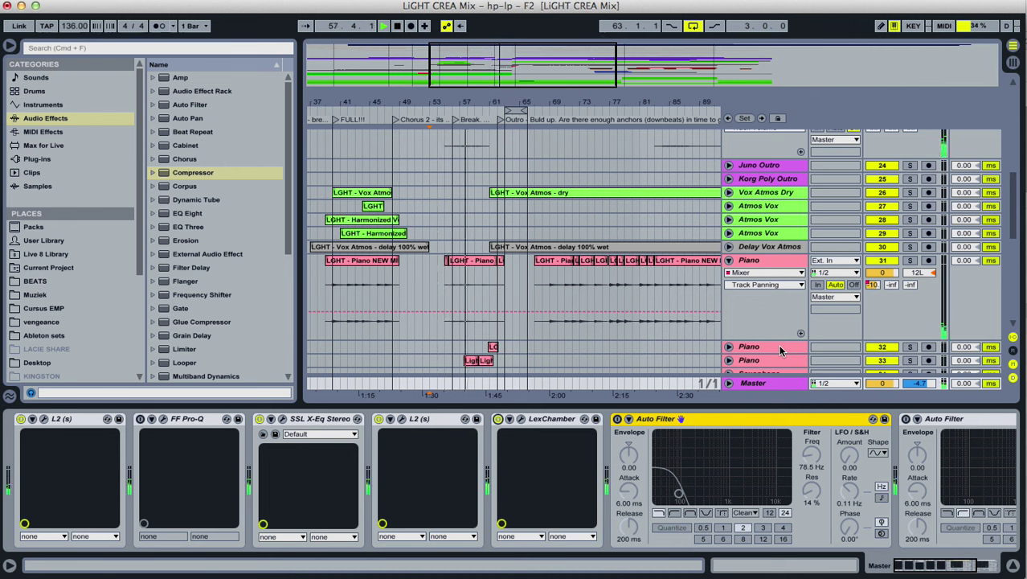
Set the piano break clip's gain to -12.0 dB and audition the break from bar 54.
{"action": "left_click", "coordinate": [478, 261]}
{"action": "key", "text": "space"}
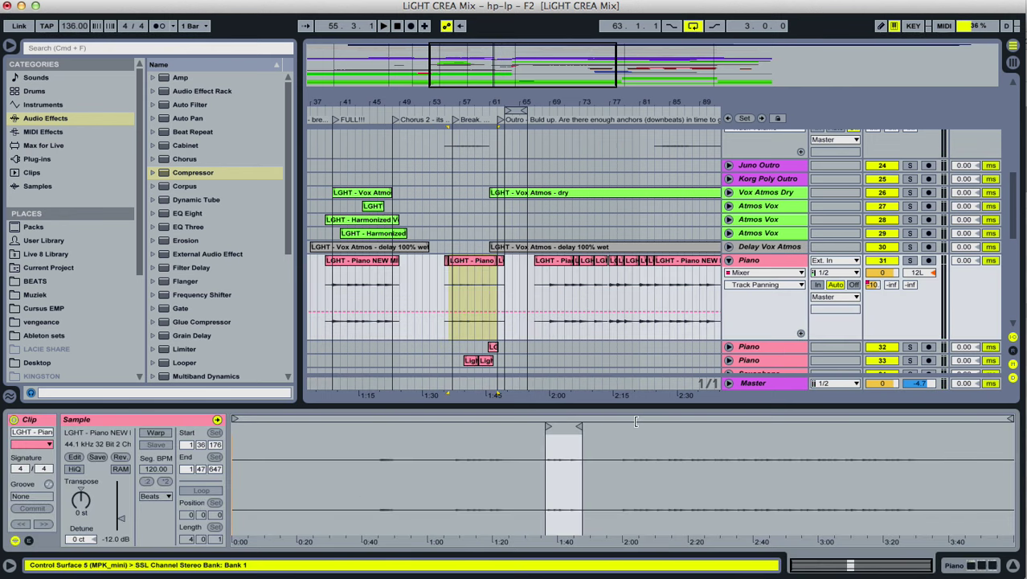
{"action": "left_click", "coordinate": [764, 383]}
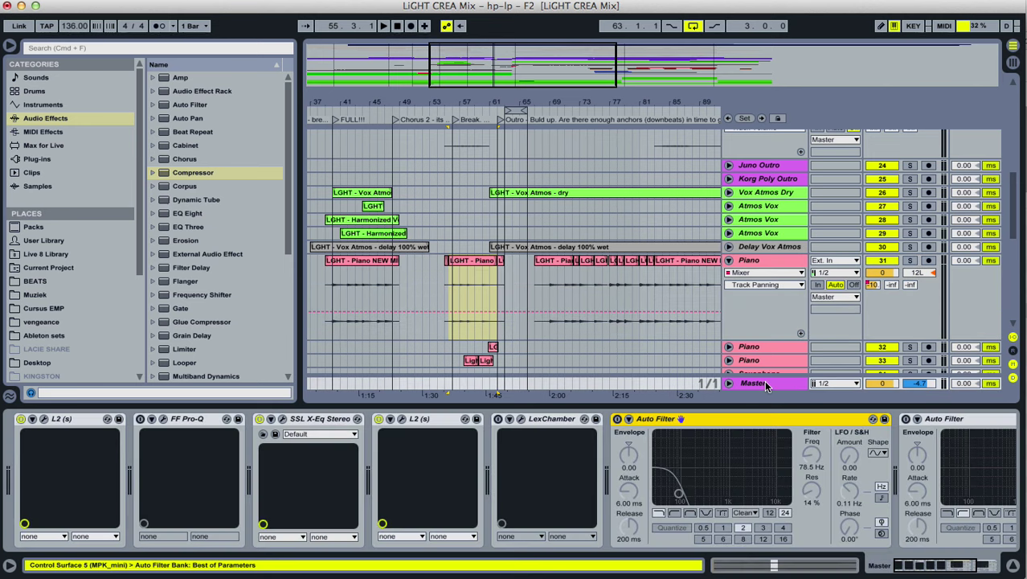
{"action": "left_click", "coordinate": [441, 296]}
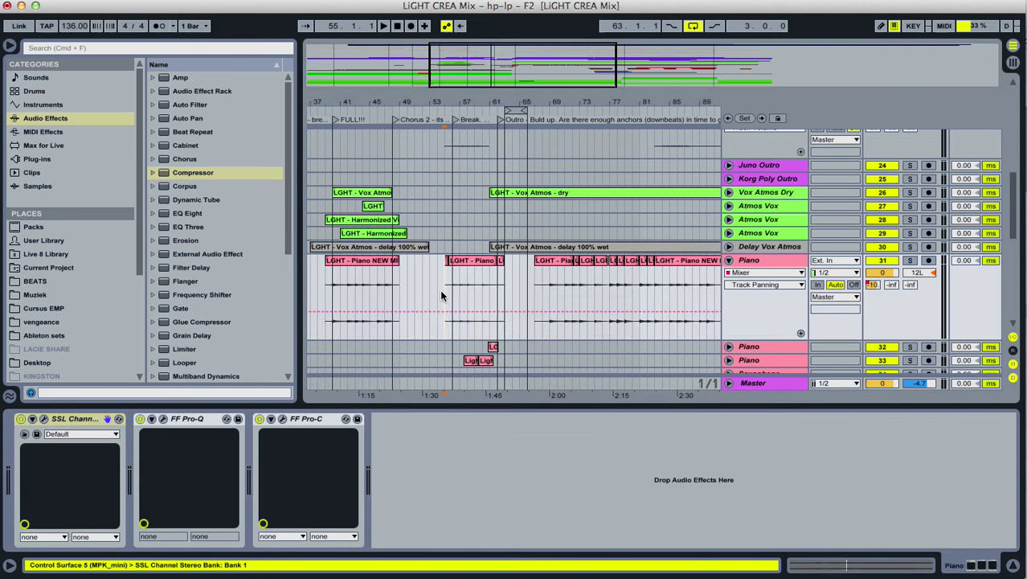
{"action": "left_click", "coordinate": [437, 294]}
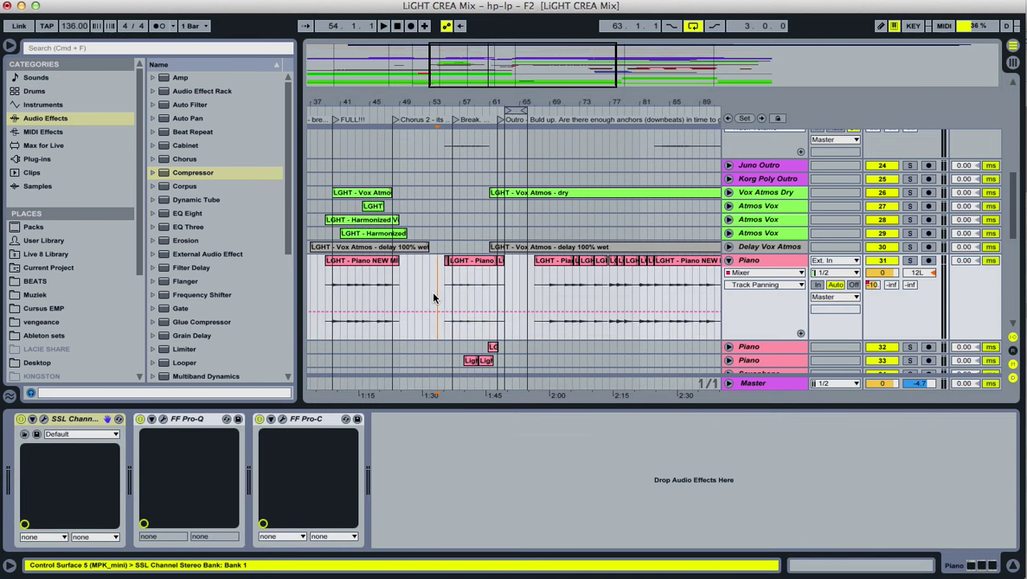
{"action": "key", "text": "space"}
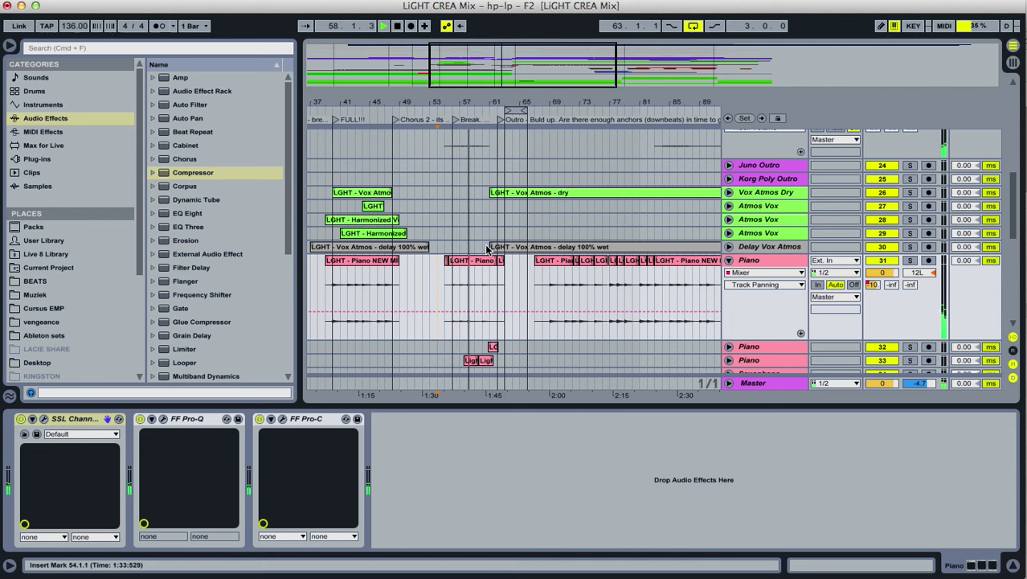
Stop playback and inspect the existing Pro-Q curve on the Piano track, with the insert marker placed at bar 55.
{"action": "key", "text": "space"}
{"action": "scroll", "coordinate": [485, 245], "scroll_direction": "up", "scroll_amount": 1}
{"action": "scroll", "coordinate": [484, 239], "scroll_direction": "up", "scroll_amount": 2}
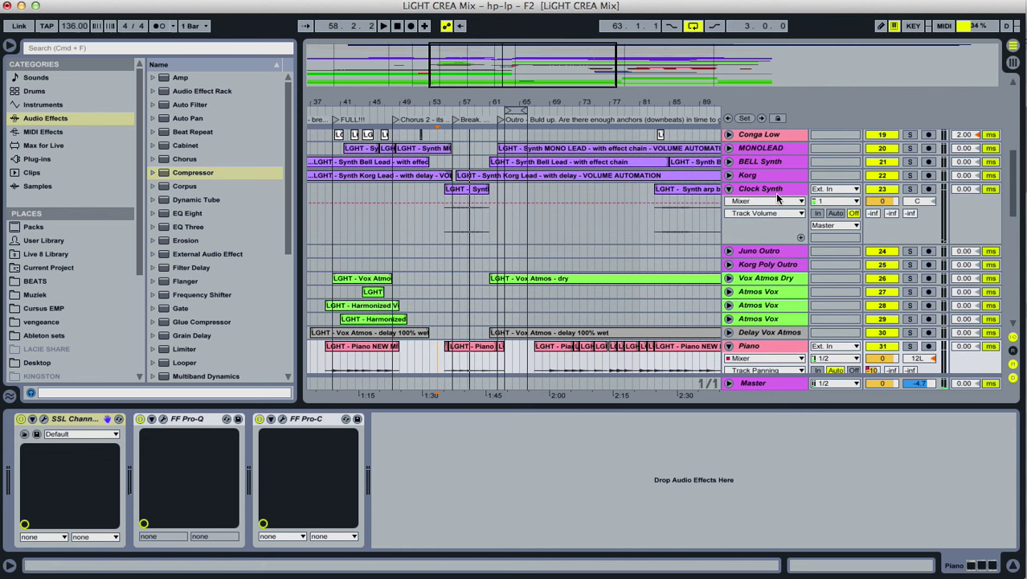
{"action": "scroll", "coordinate": [763, 204], "scroll_direction": "up", "scroll_amount": 2}
{"action": "scroll", "coordinate": [763, 204], "scroll_direction": "down", "scroll_amount": 4}
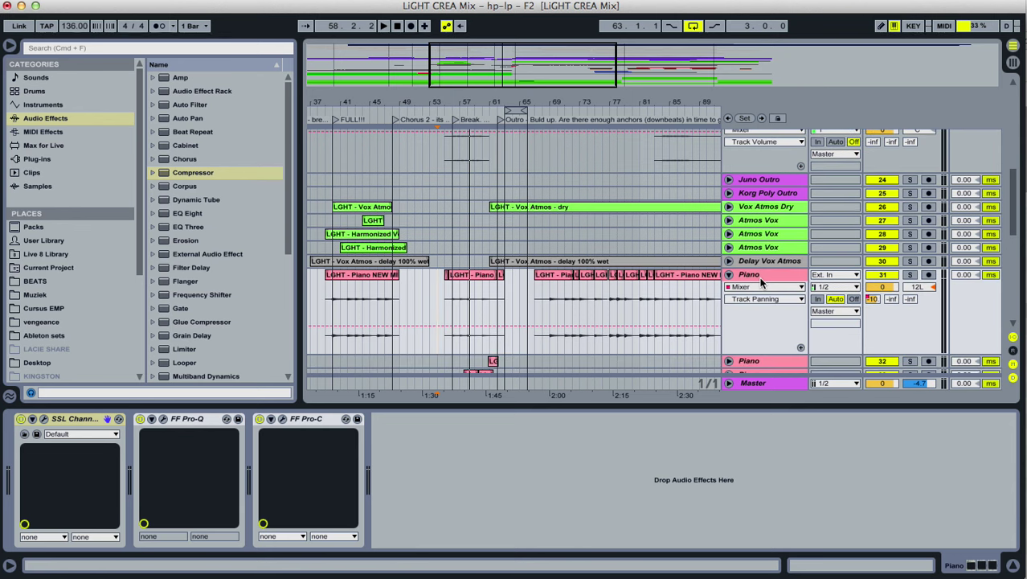
{"action": "left_click", "coordinate": [748, 275]}
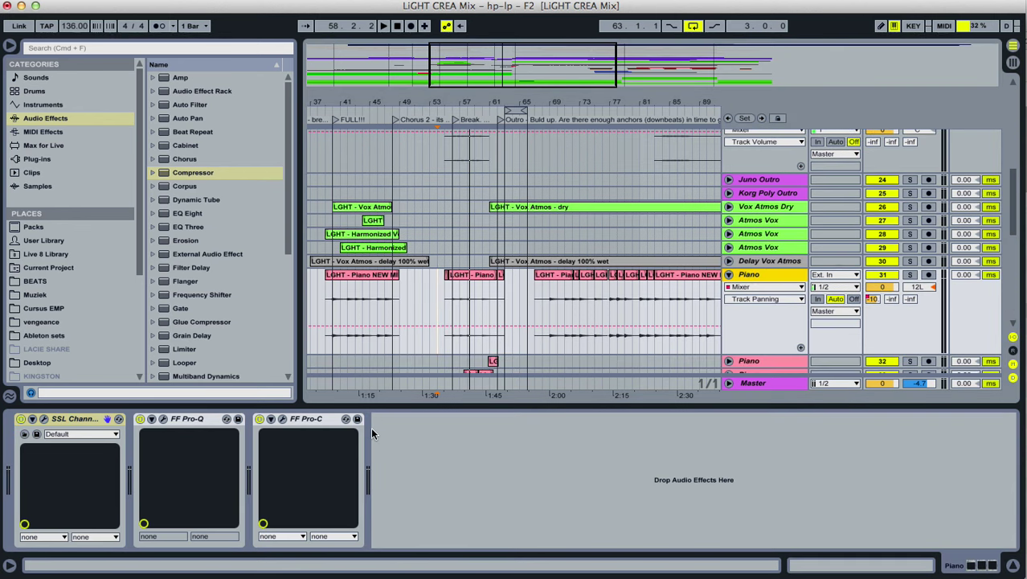
{"action": "left_click_drag", "start_coordinate": [468, 101], "coordinate": [468, 137]}
{"action": "left_click", "coordinate": [432, 289]}
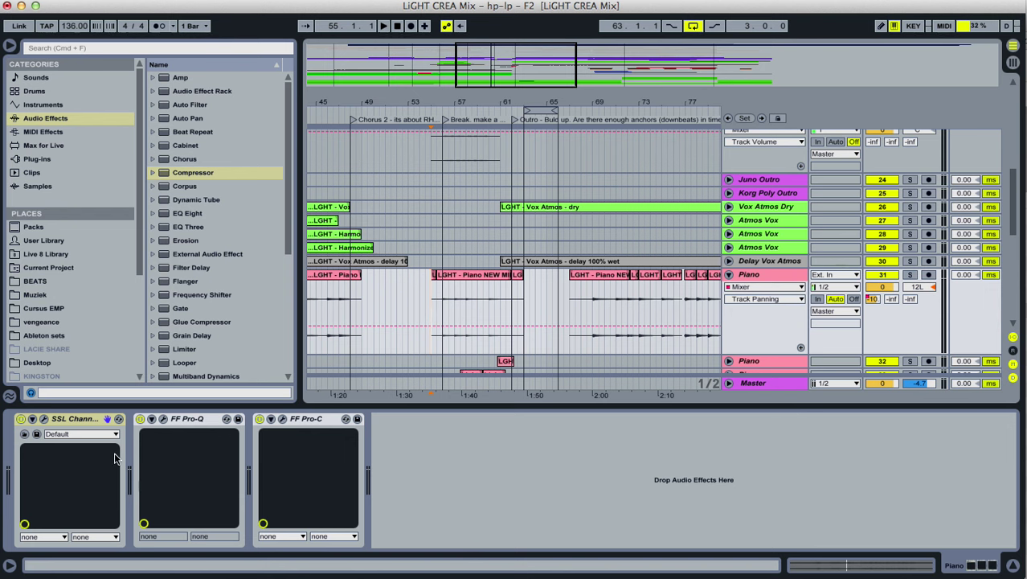
{"action": "left_click", "coordinate": [163, 420]}
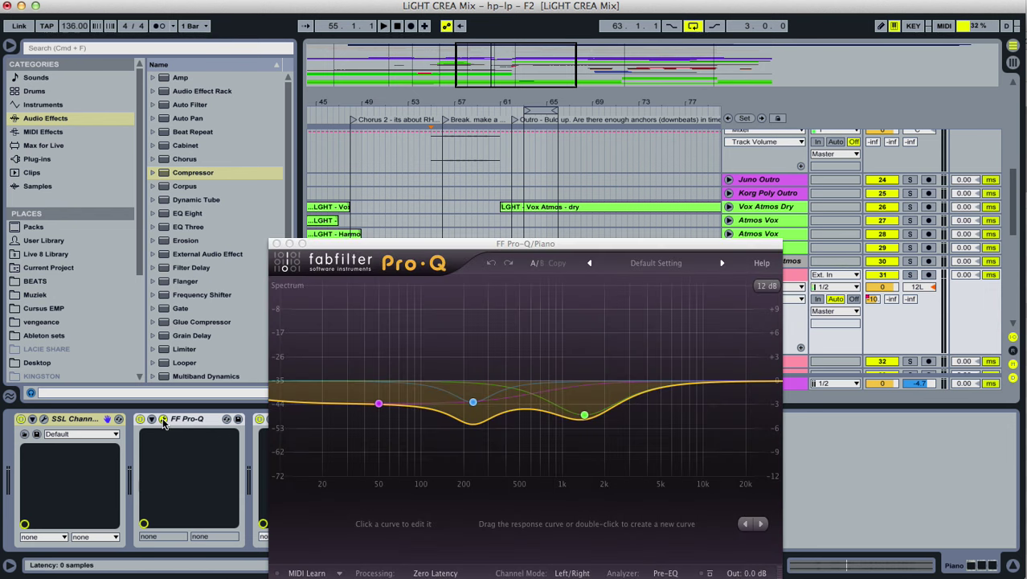
{"action": "left_click", "coordinate": [277, 243]}
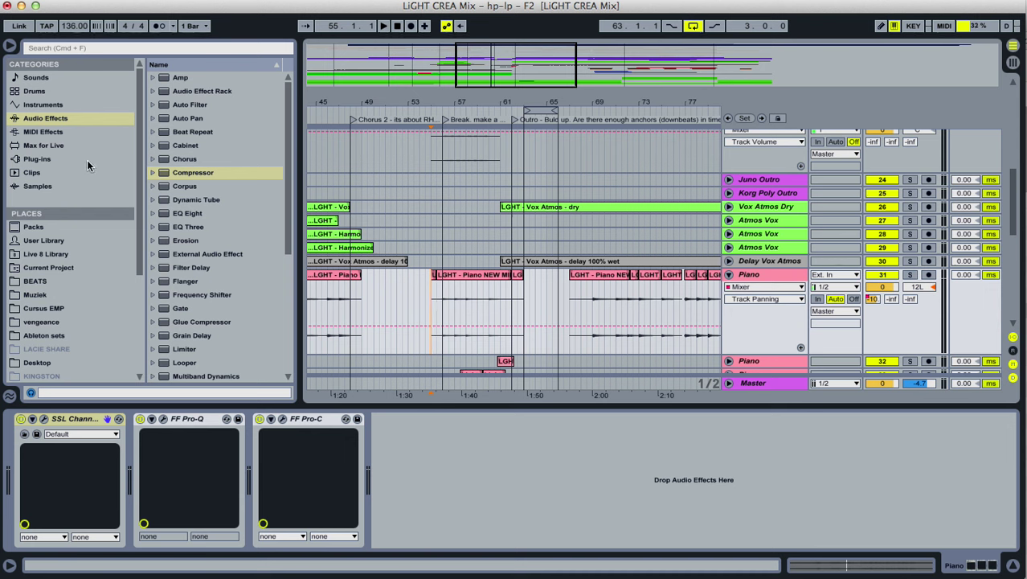
Add a second FabFilter FF Pro-Q after FF Pro-C in the Piano track's effect chain.
{"action": "left_click", "coordinate": [57, 161]}
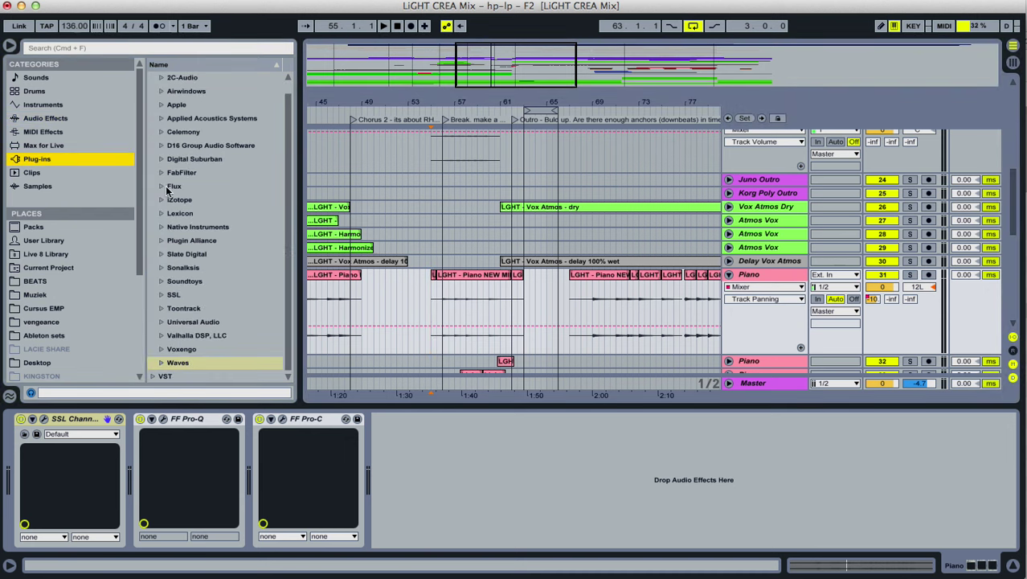
{"action": "left_click", "coordinate": [161, 173]}
{"action": "left_click_drag", "start_coordinate": [207, 294], "coordinate": [441, 464]}
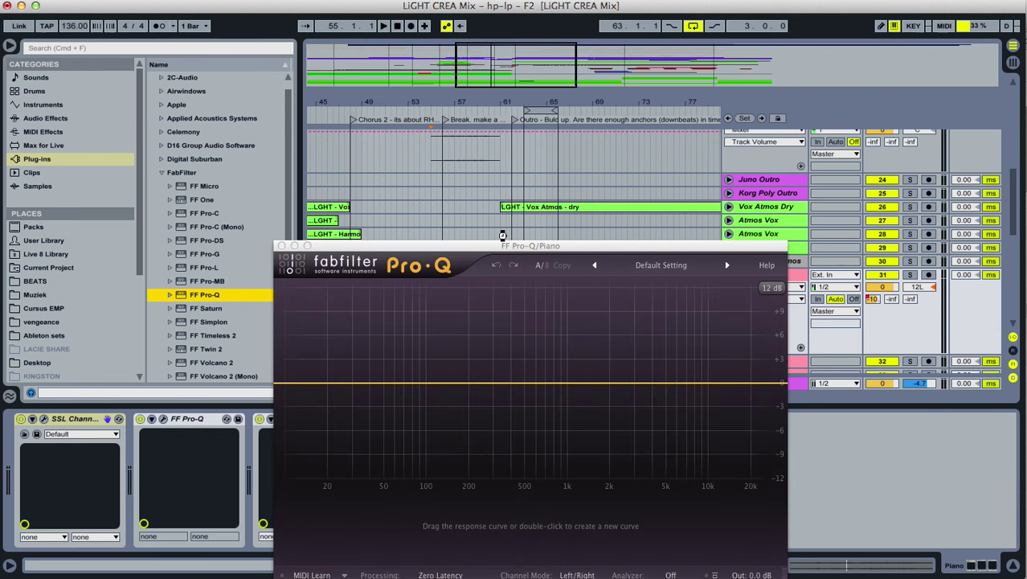
{"action": "left_click", "coordinate": [516, 244]}
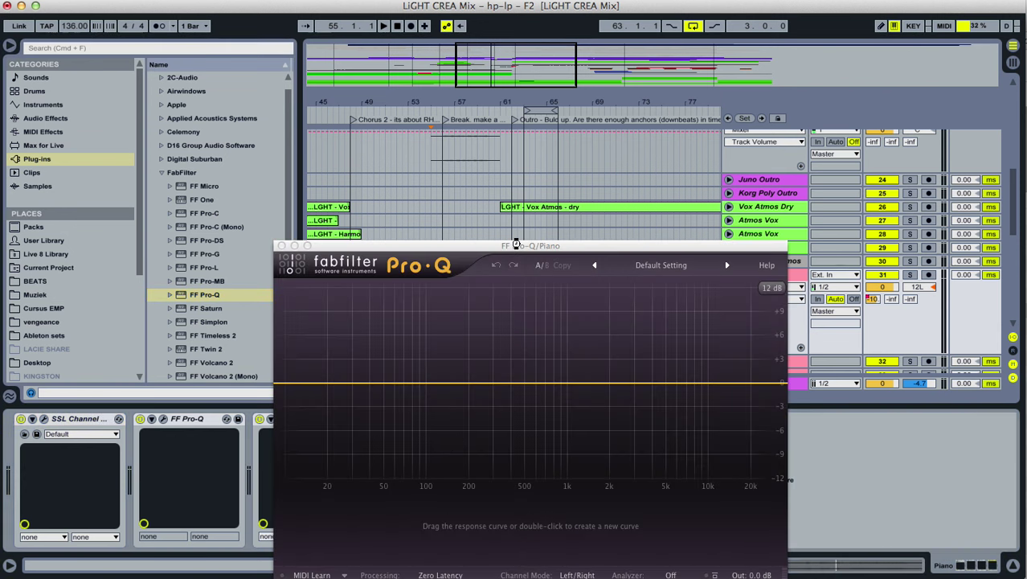
{"action": "left_click_drag", "start_coordinate": [519, 244], "coordinate": [478, 208]}
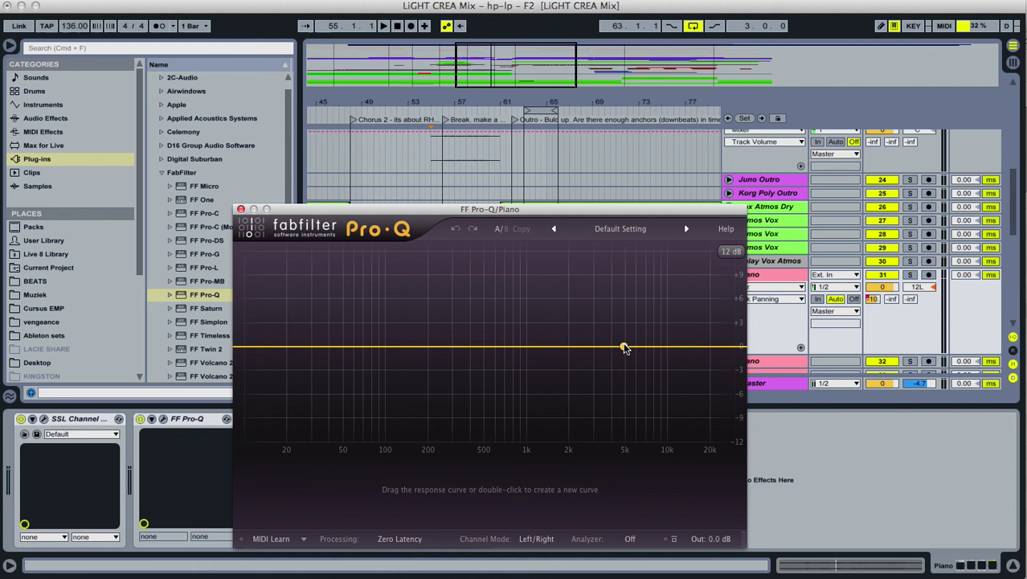
Cut about 4.3 dB around 3164 Hz with a bell band in the new Pro-Q, slightly adjusting its Q during playback.
{"action": "left_click_drag", "start_coordinate": [625, 348], "coordinate": [597, 381]}
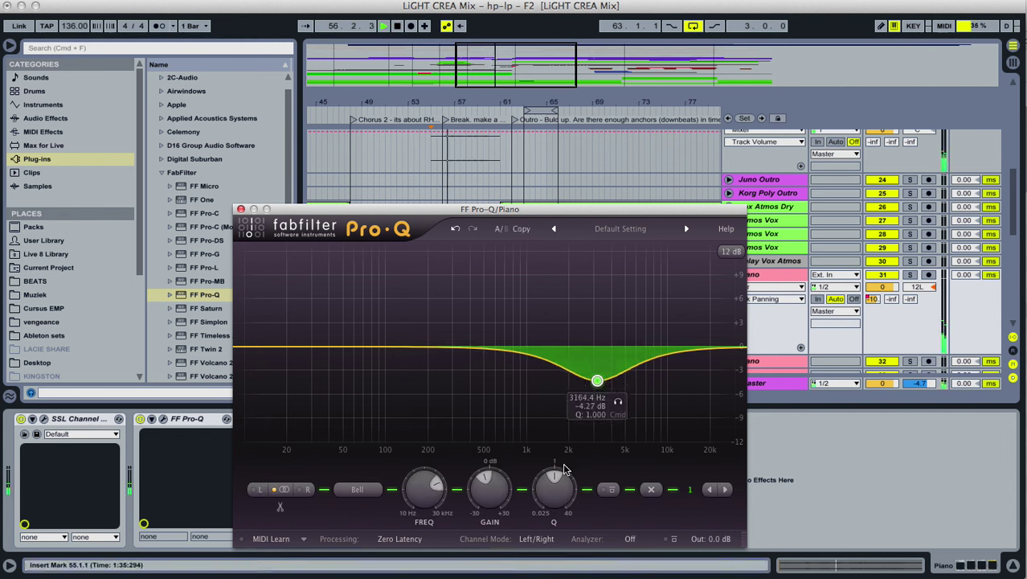
{"action": "left_click_drag", "start_coordinate": [553, 481], "coordinate": [550, 470]}
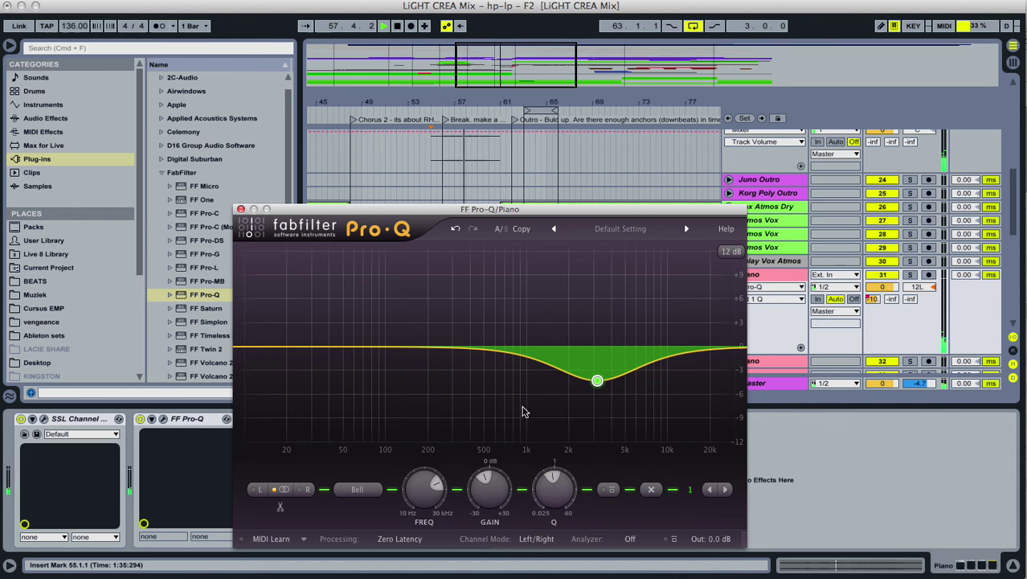
{"action": "left_click", "coordinate": [240, 209]}
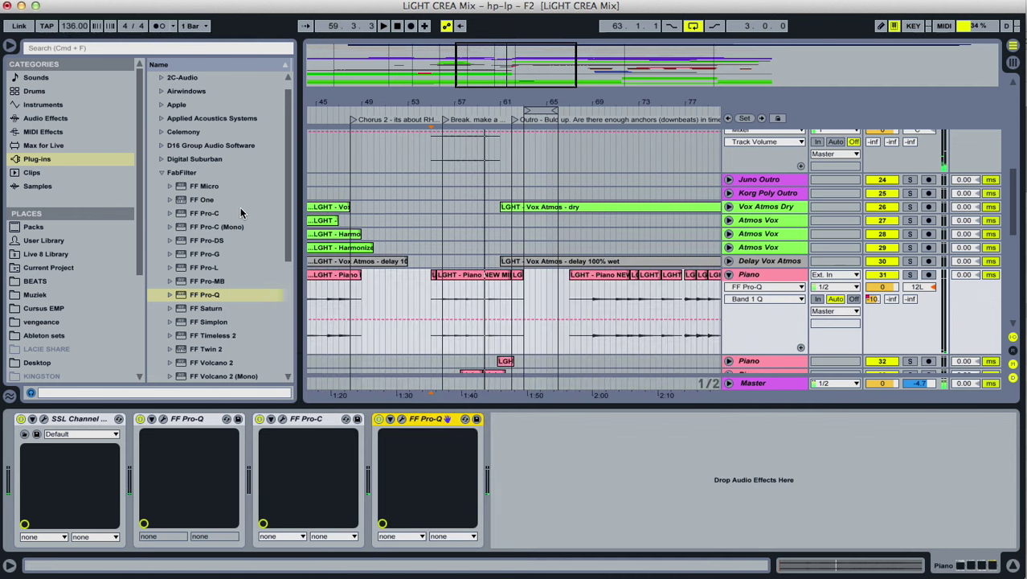
Compare the piano break from bar 55 with the second Pro-Q bypassed and enabled.
{"action": "left_click", "coordinate": [379, 419]}
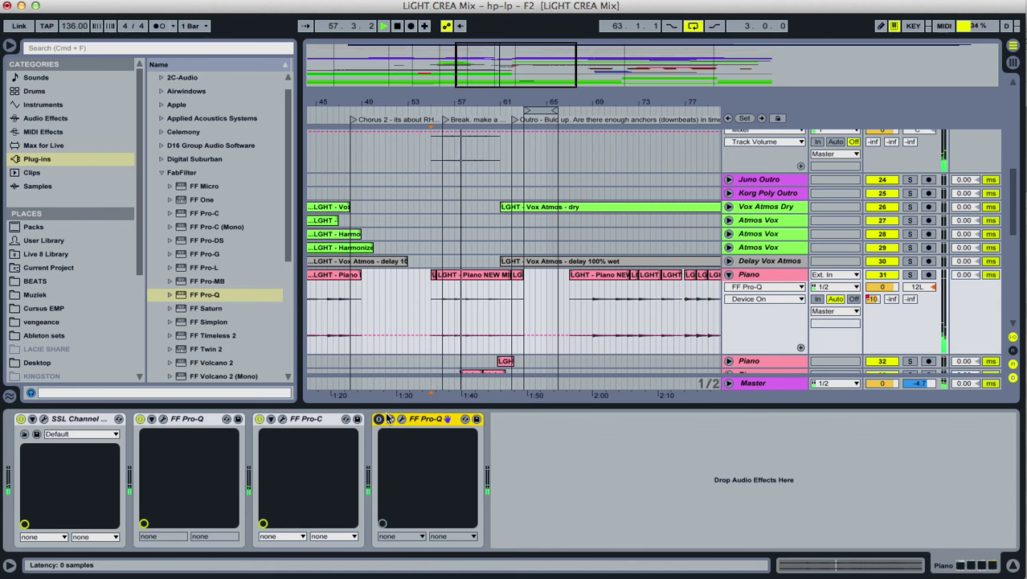
{"action": "key", "text": "space"}
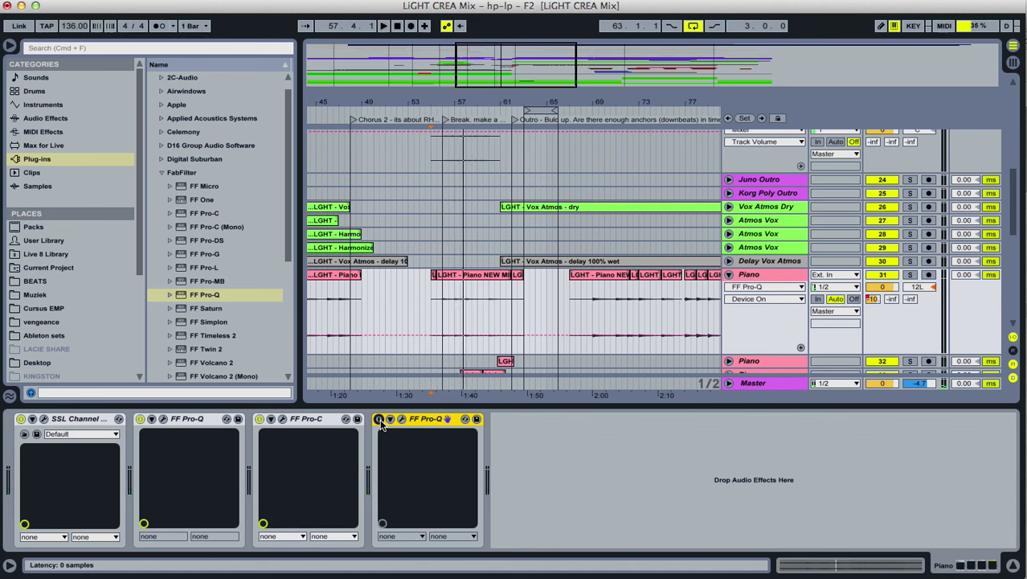
{"action": "left_click", "coordinate": [378, 419]}
{"action": "key", "text": "space"}
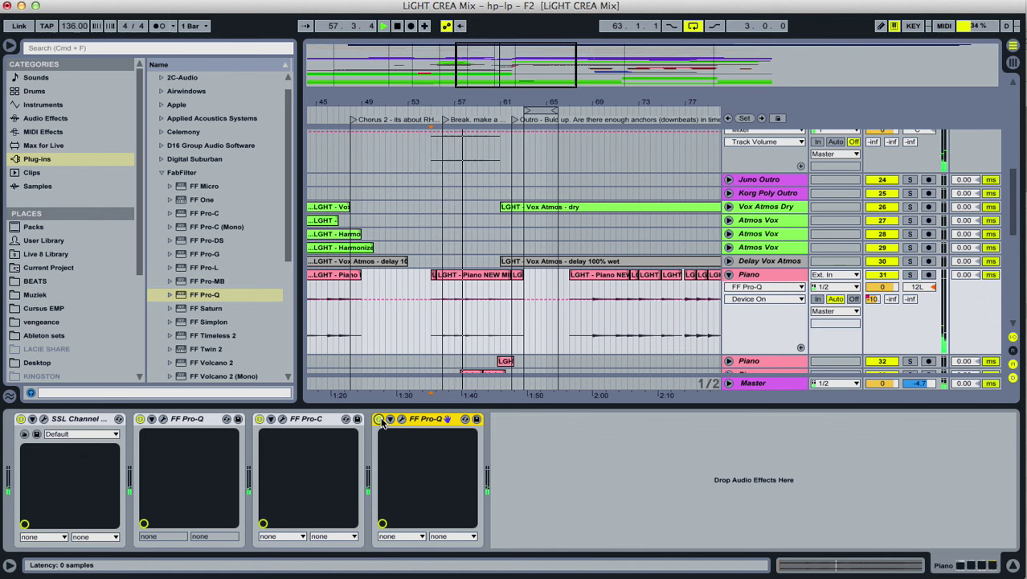
{"action": "scroll", "coordinate": [689, 305], "scroll_direction": "down", "scroll_amount": 3}
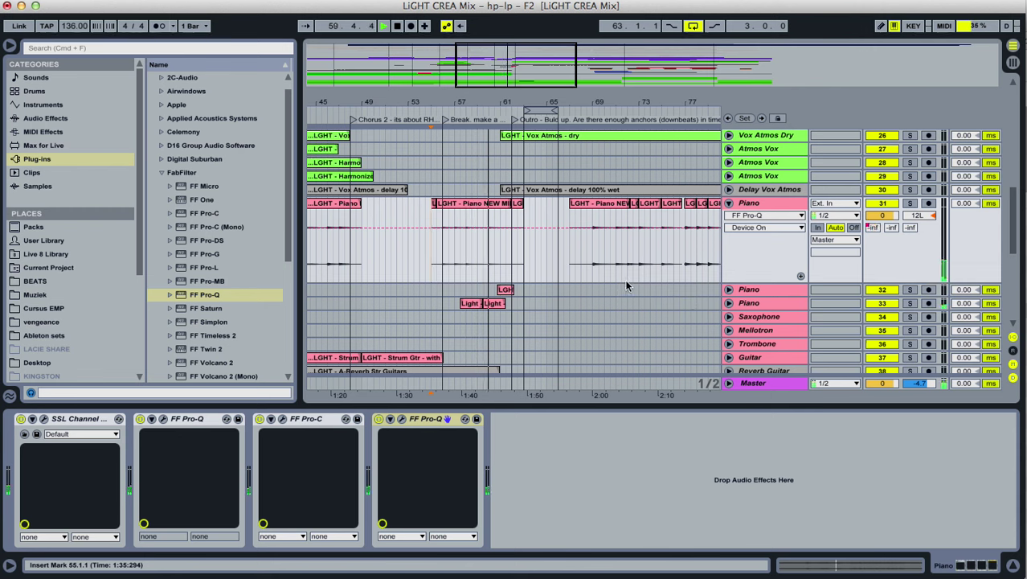
{"action": "key", "text": "space"}
Automate the second Pro-Q's Device On parameter, off by default and on only over the piano break, about bars 55 to 62.
{"action": "left_click", "coordinate": [379, 419]}
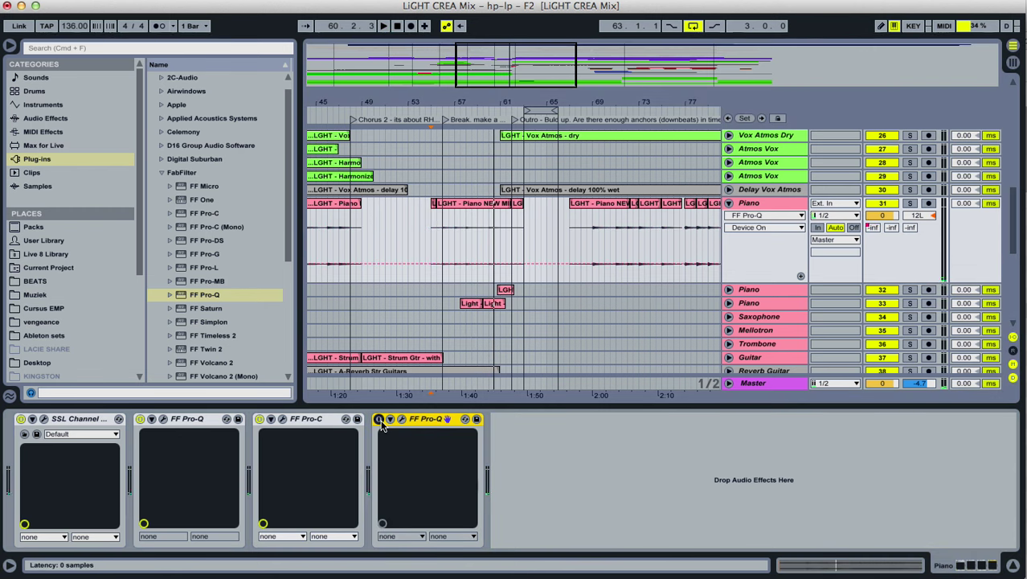
{"action": "right_click", "coordinate": [384, 421]}
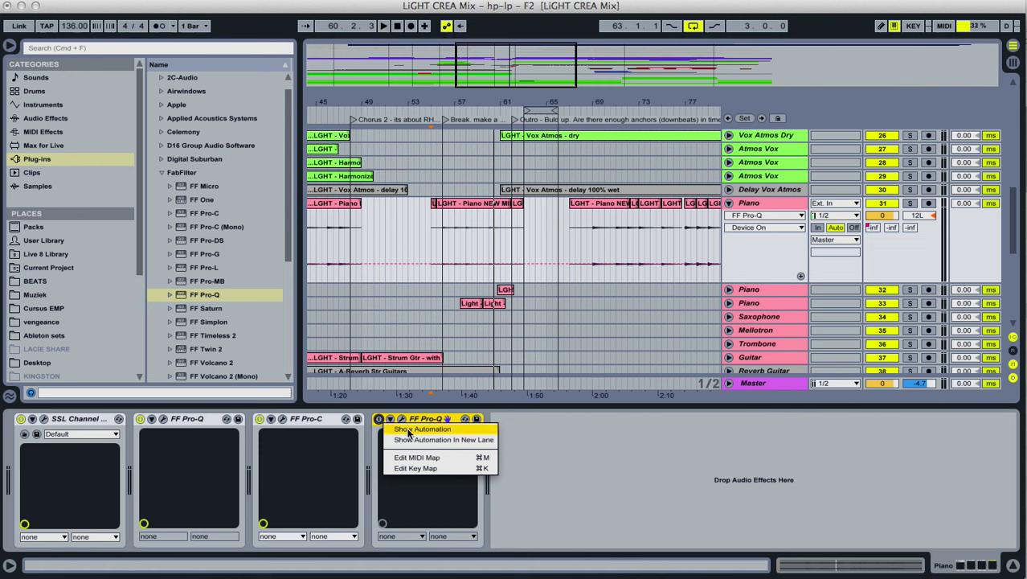
{"action": "left_click", "coordinate": [408, 430]}
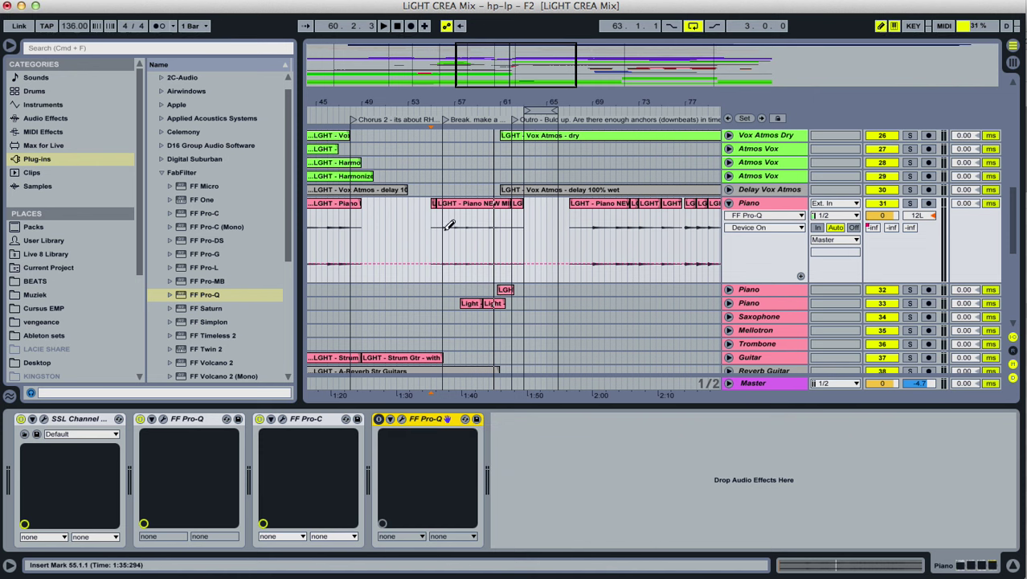
{"action": "left_click_drag", "start_coordinate": [436, 226], "coordinate": [517, 224]}
Group the automated Pro-Q into an Audio Effect Rack and show its chain list.
{"action": "right_click", "coordinate": [428, 419]}
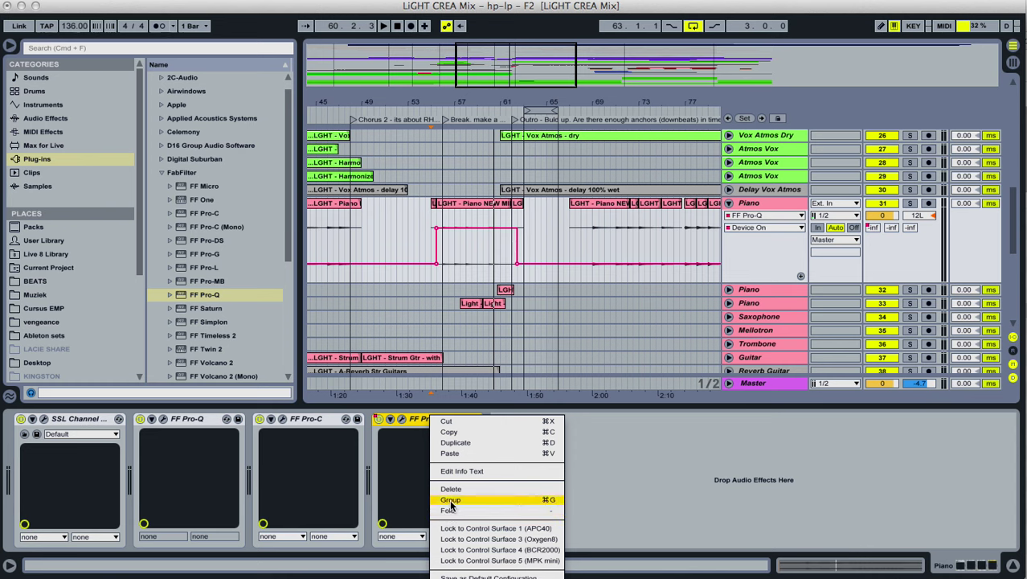
{"action": "left_click", "coordinate": [419, 425]}
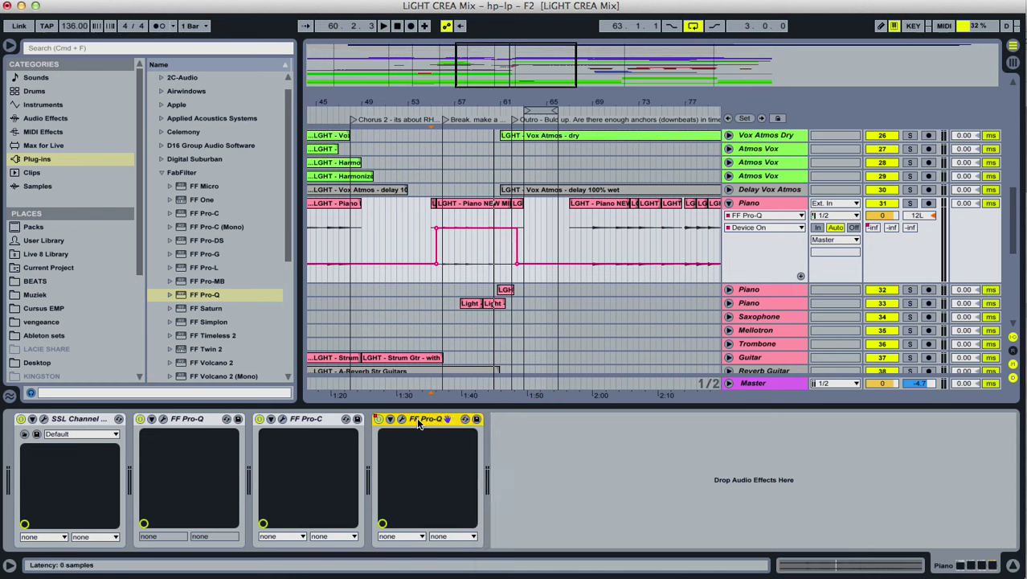
{"action": "key", "text": "super+g"}
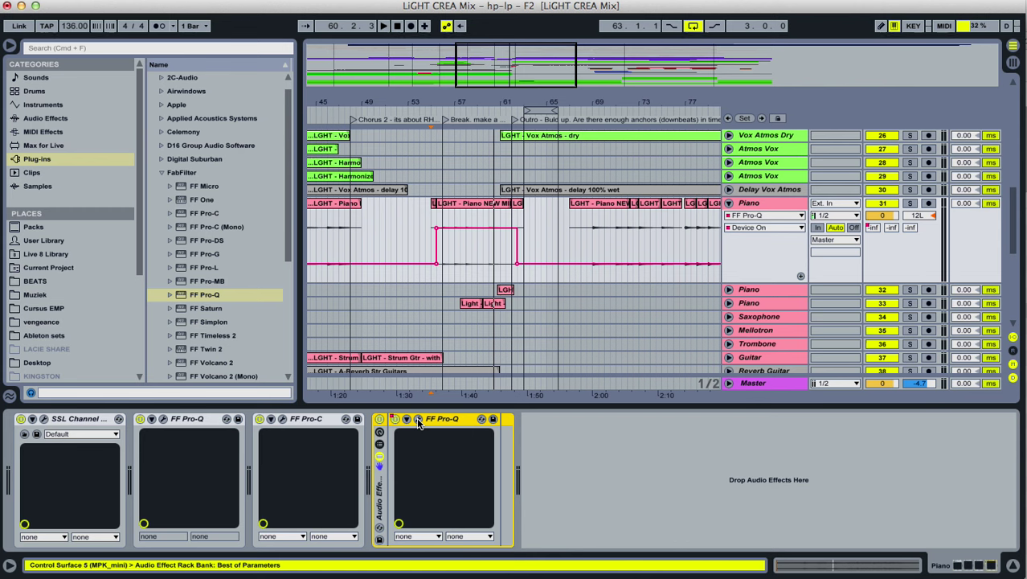
{"action": "left_click", "coordinate": [379, 444]}
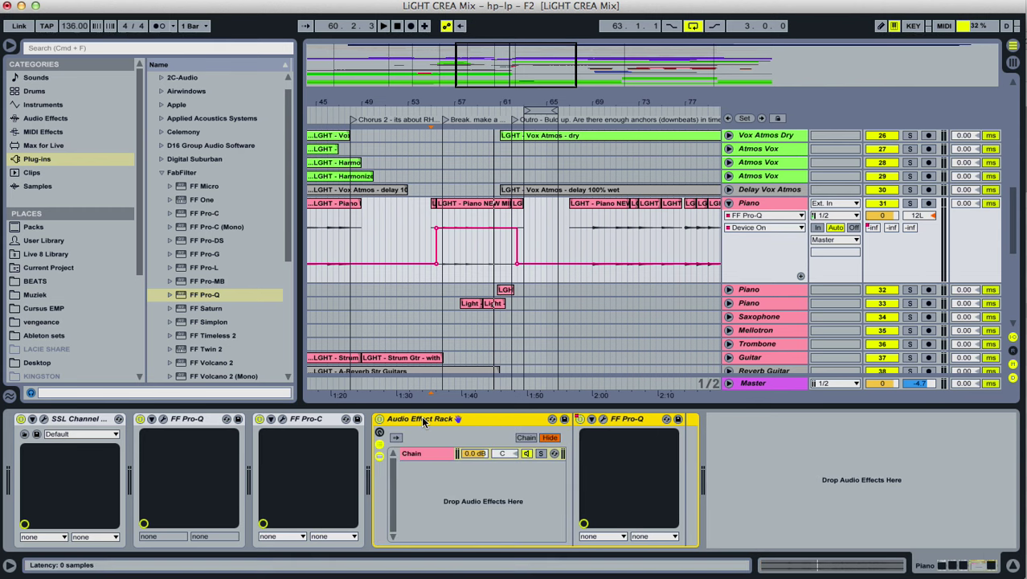
Rename the rack as Filter in Break and hide its devices.
{"action": "key", "text": "super+r"}
{"action": "type", "text": "Br"}
{"action": "type", "text": "ilter in"}
{"action": "key", "text": "Return"}
{"action": "left_click", "coordinate": [380, 447]}
{"action": "left_click", "coordinate": [380, 456]}
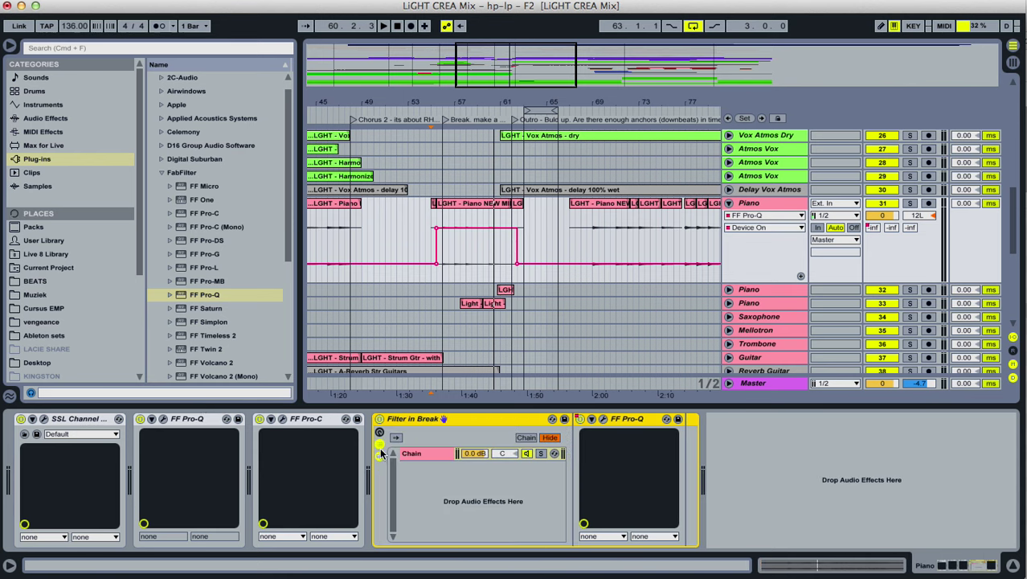
{"action": "left_click", "coordinate": [380, 457]}
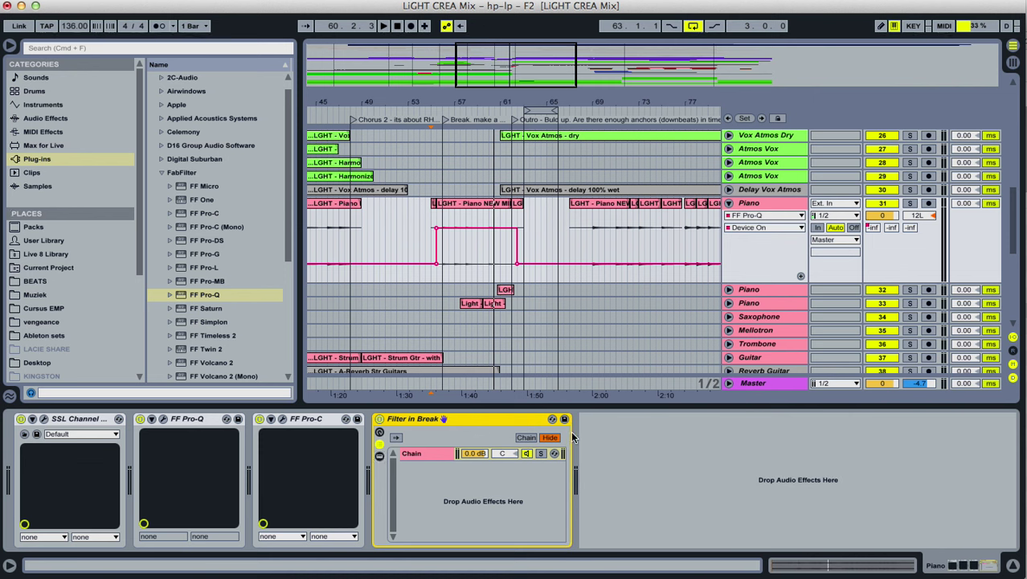
Play from bar 52.3 to hear the piano entering the break with the automated filter.
{"action": "left_click", "coordinate": [404, 232]}
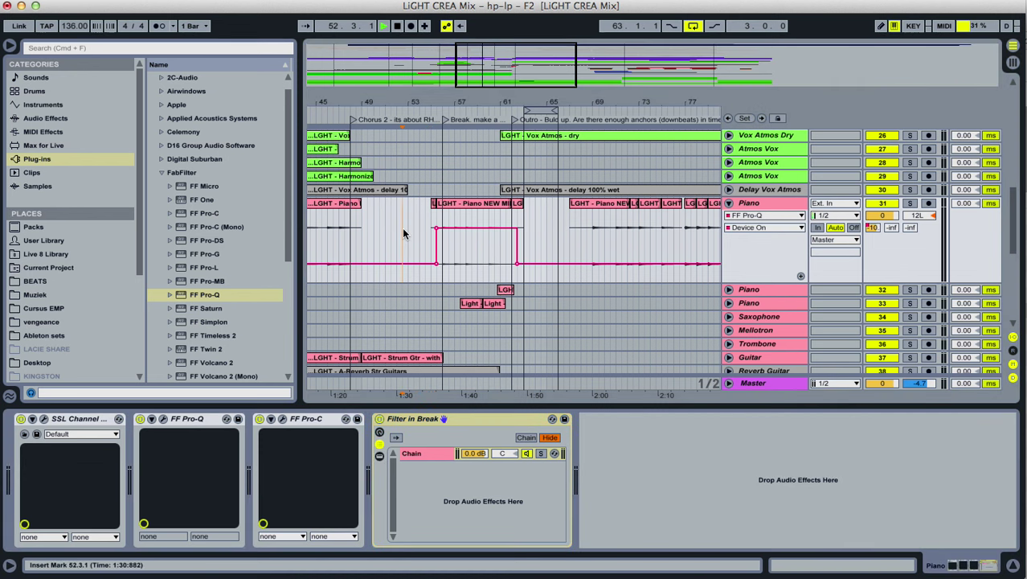
{"action": "key", "text": "space"}
{"action": "key", "text": "XF86AudioRaiseVolume"}
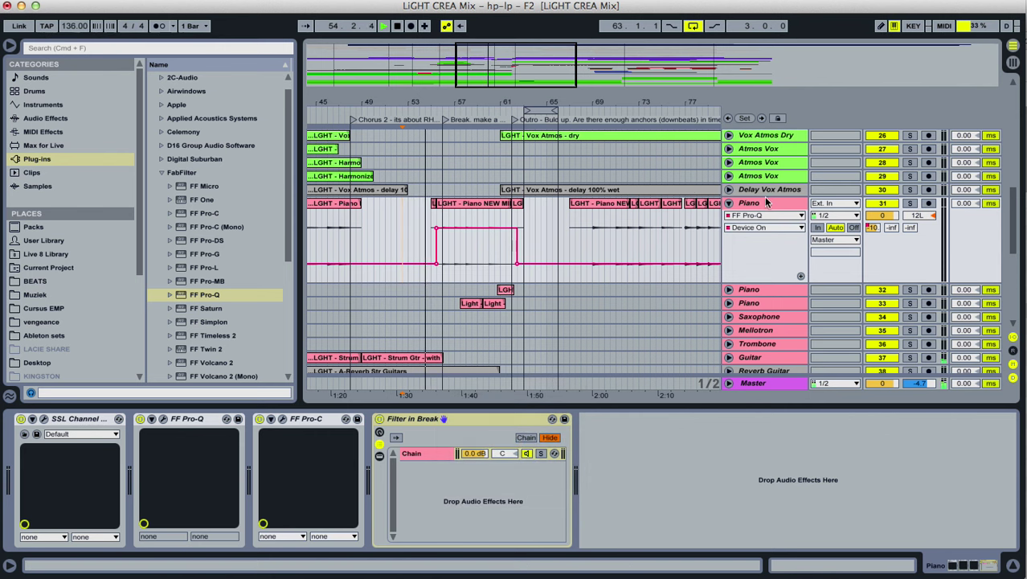
Try the Piano track's volume at -1.6 dB during playback and reset it to 0 dB.
{"action": "left_click", "coordinate": [885, 217]}
{"action": "left_click_drag", "start_coordinate": [884, 216], "coordinate": [884, 224]}
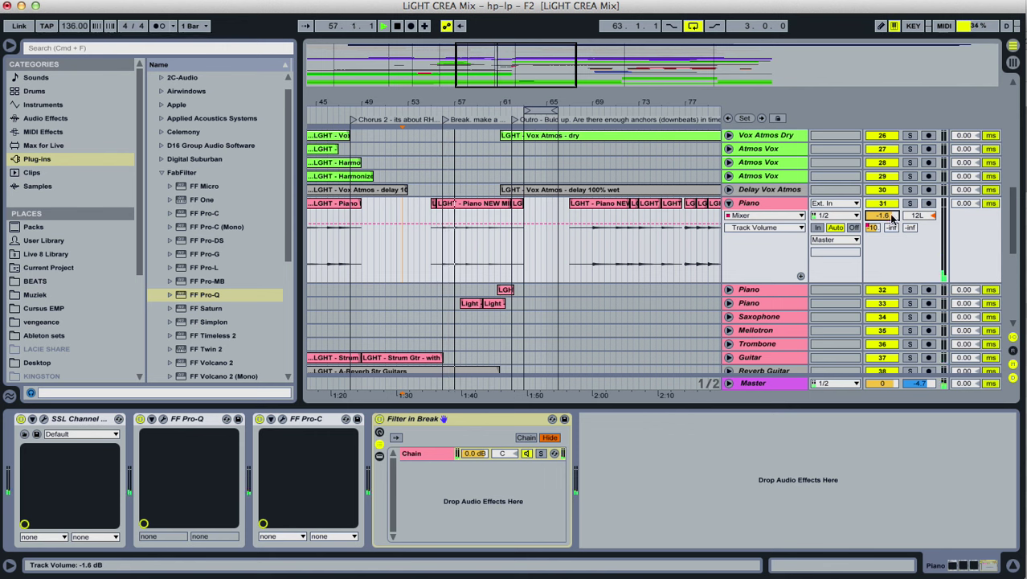
{"action": "key", "text": "Delete"}
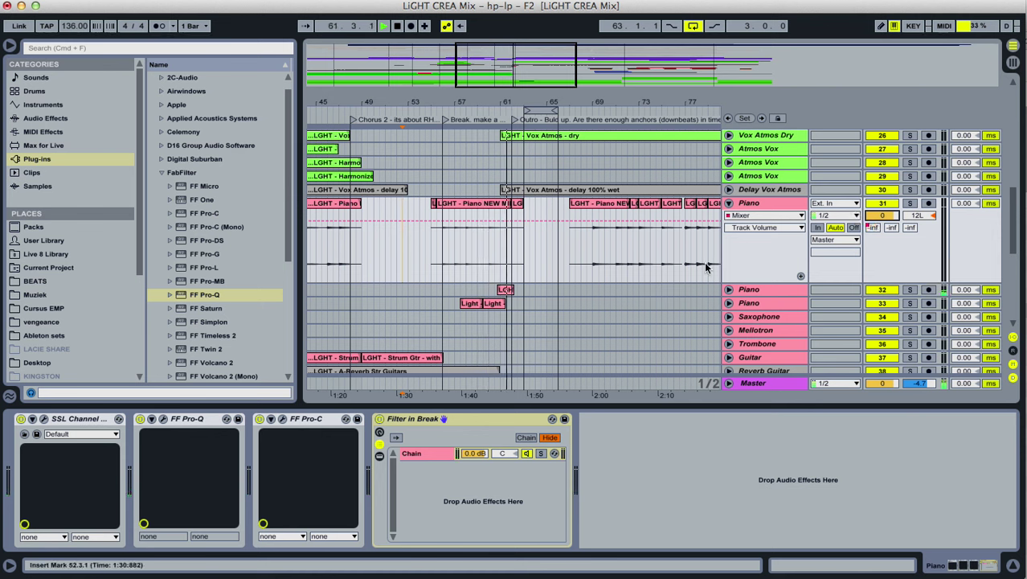
Solo the Piano track and audition its break notes from bar 60.
{"action": "left_click", "coordinate": [490, 259]}
{"action": "key", "text": "space"}
{"action": "key", "text": "space"}
{"action": "key", "text": "space"}
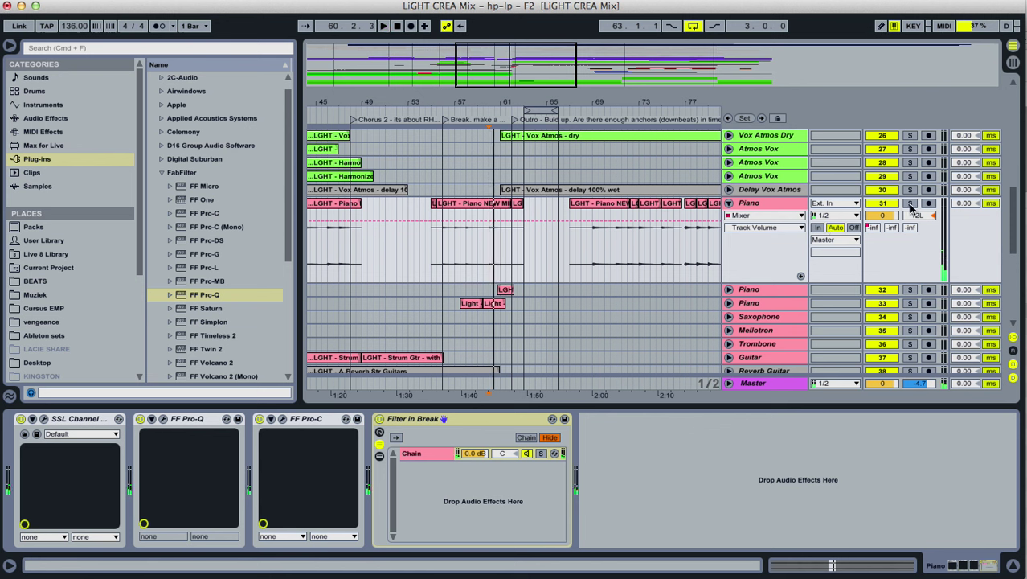
{"action": "left_click", "coordinate": [910, 204]}
{"action": "key", "text": "space"}
{"action": "key", "text": "space"}
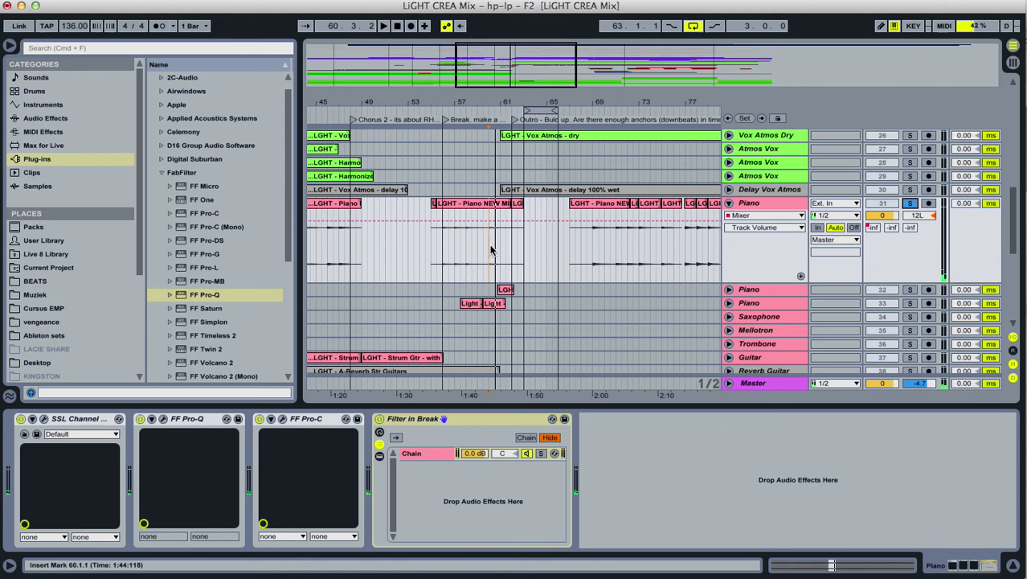
{"action": "key", "text": "space"}
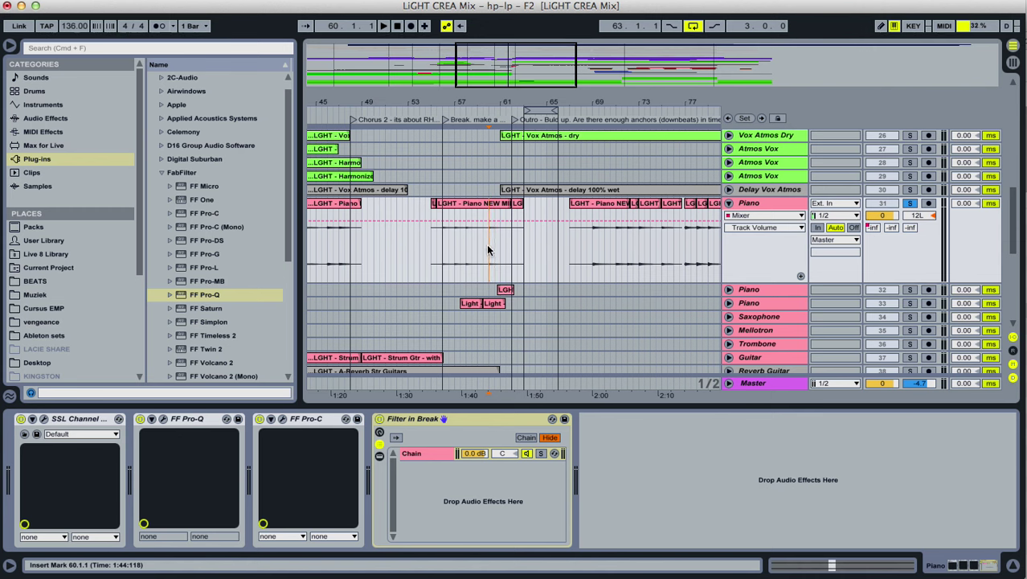
Split the Piano NEW MIDI clip in the break at 59.4.1.
{"action": "right_click", "coordinate": [488, 250]}
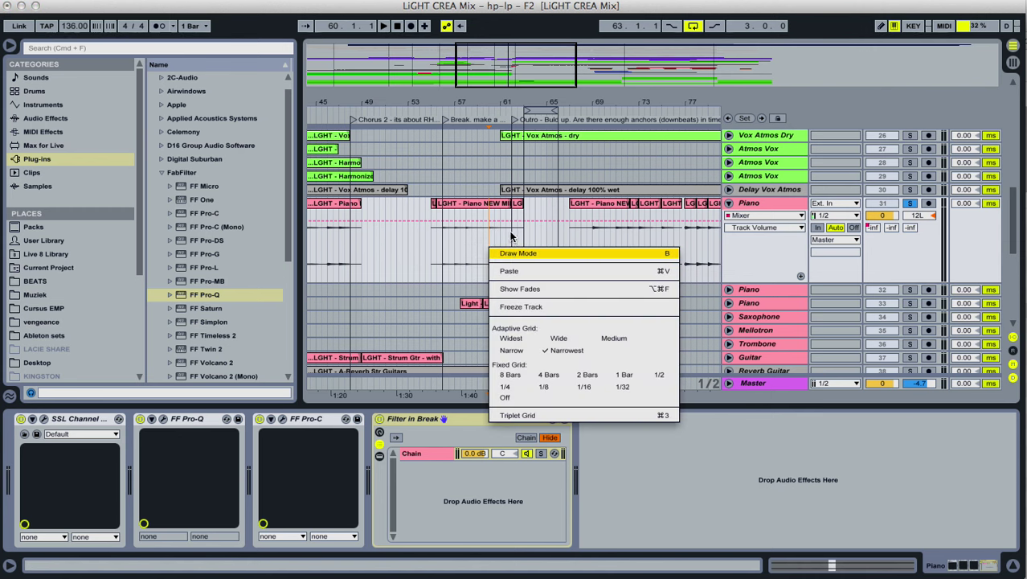
{"action": "left_click", "coordinate": [506, 233]}
{"action": "left_click_drag", "start_coordinate": [499, 104], "coordinate": [469, 219]}
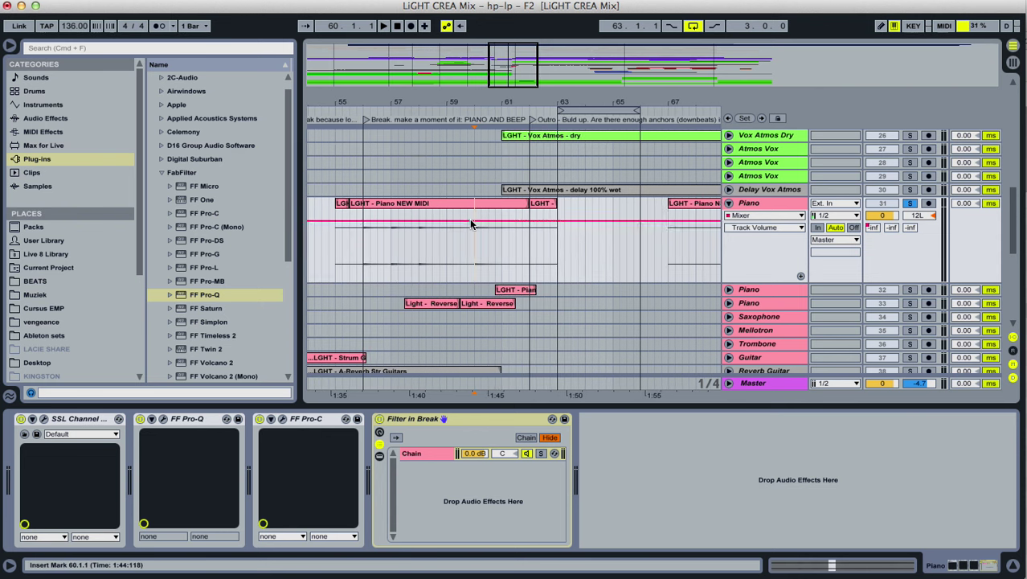
{"action": "right_click", "coordinate": [470, 250]}
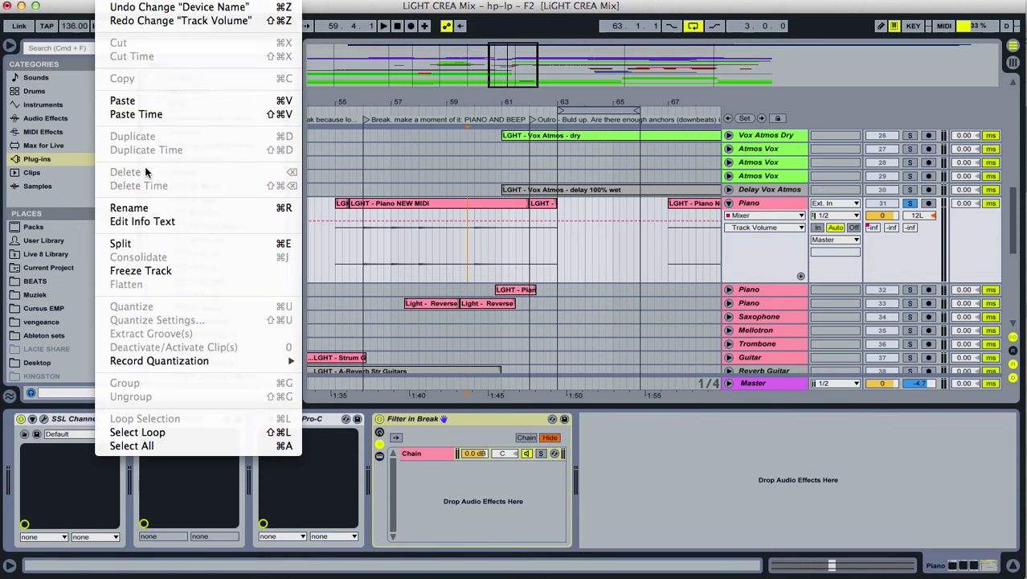
{"action": "left_click", "coordinate": [147, 241]}
Set the split-off Piano clip's gain to 0.00 dB and extend its end to bar 63.
{"action": "double_click", "coordinate": [513, 207]}
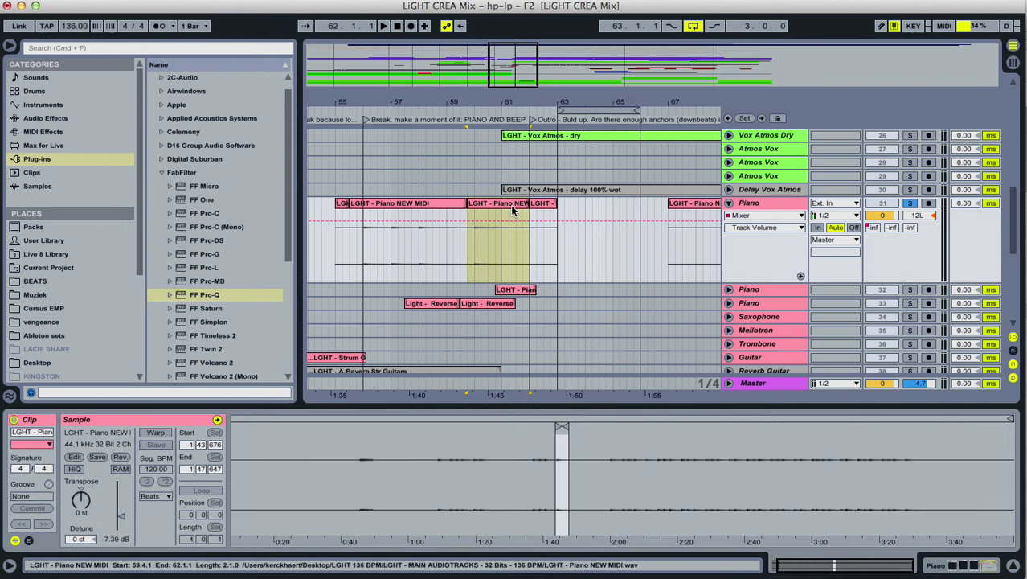
{"action": "key", "text": "Delete"}
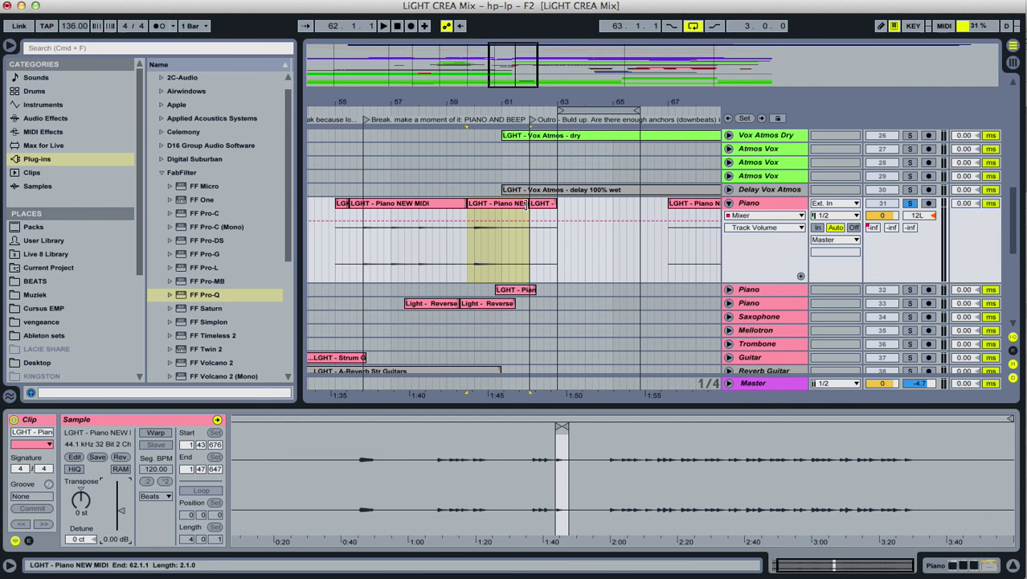
{"action": "left_click_drag", "start_coordinate": [530, 204], "coordinate": [554, 209]}
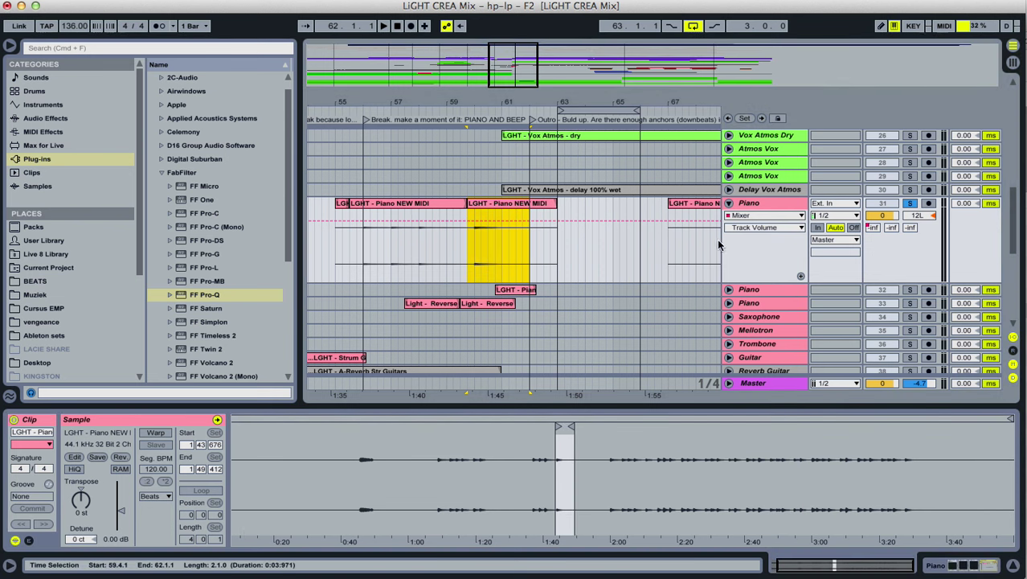
Display the Device On automation of the FF Pro-Q inside Filter in Break and draw it off from 59.4.1 onward.
{"action": "left_click", "coordinate": [748, 208]}
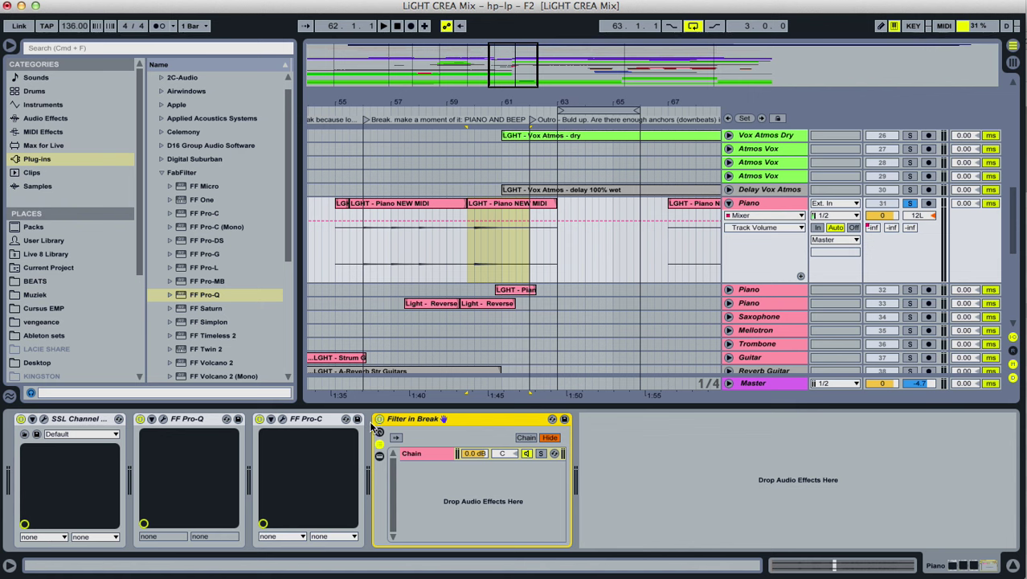
{"action": "left_click", "coordinate": [426, 454]}
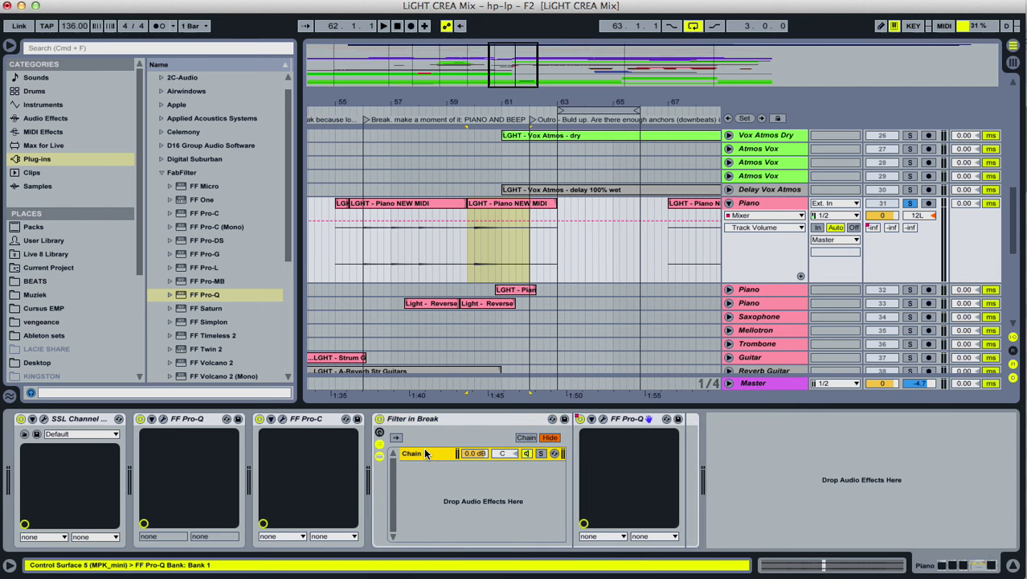
{"action": "right_click", "coordinate": [581, 419]}
{"action": "left_click", "coordinate": [590, 426]}
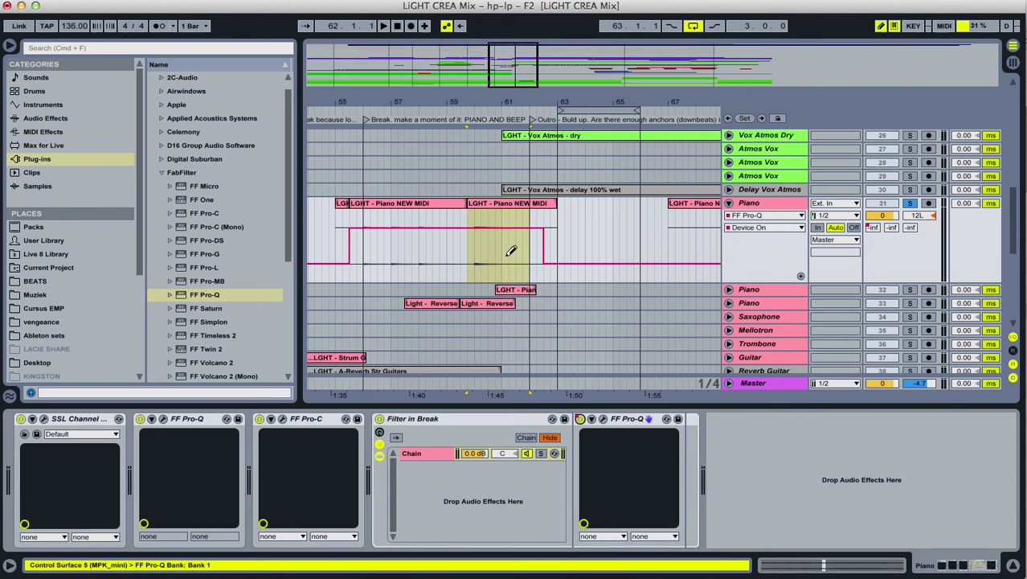
{"action": "left_click_drag", "start_coordinate": [541, 264], "coordinate": [474, 266]}
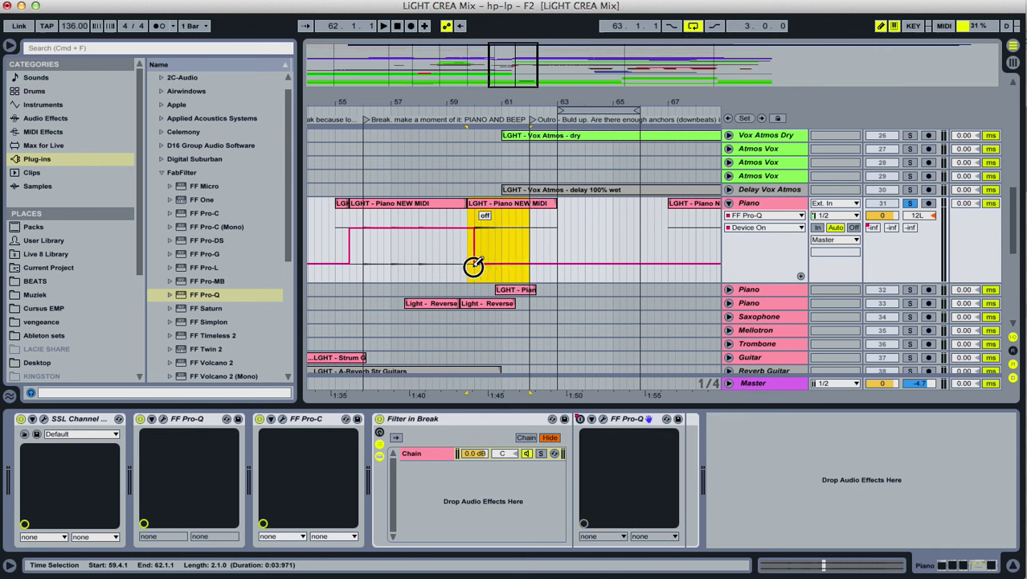
Delete the short Piano clip from 55.1 to 55.3, then unsolo the Piano track and play the break in the full mix.
{"action": "left_click", "coordinate": [341, 211]}
{"action": "key", "text": "space"}
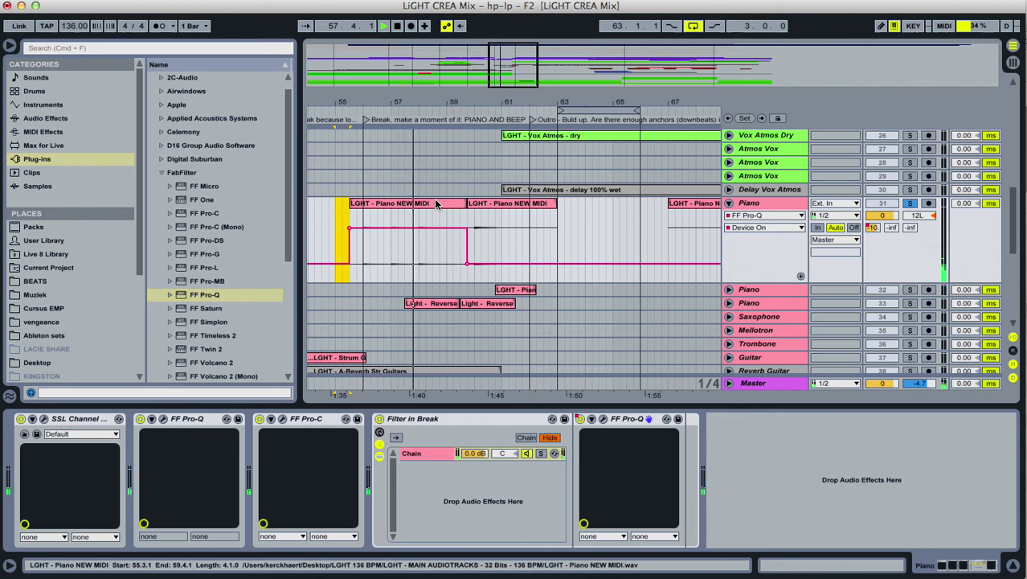
{"action": "key", "text": "space"}
{"action": "left_click", "coordinate": [910, 203]}
{"action": "key", "text": "space"}
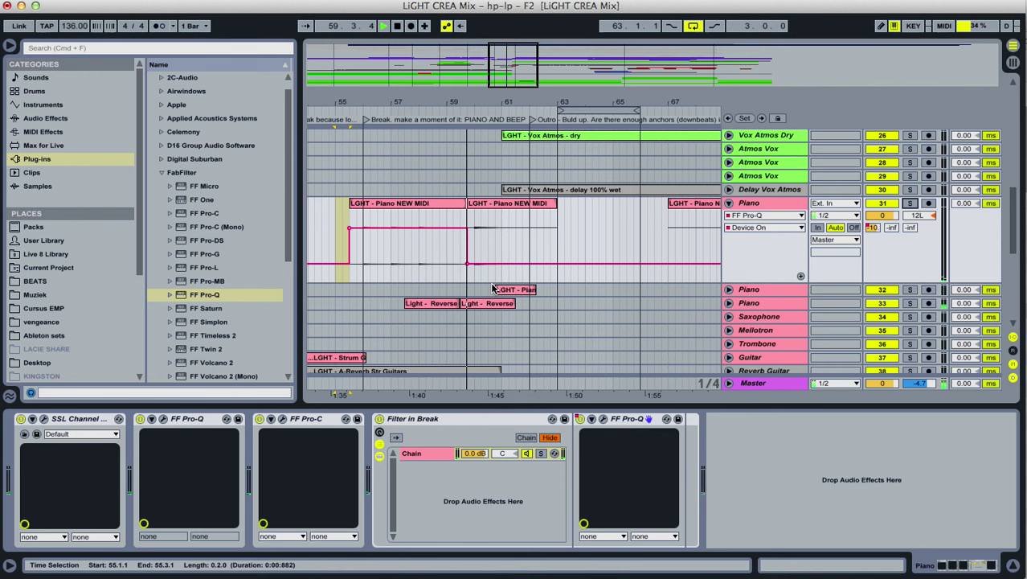
Lower the gain of the Piano clip starting at 59.4.1 to -6.85 dB and audition it in the mix.
{"action": "left_click", "coordinate": [492, 234]}
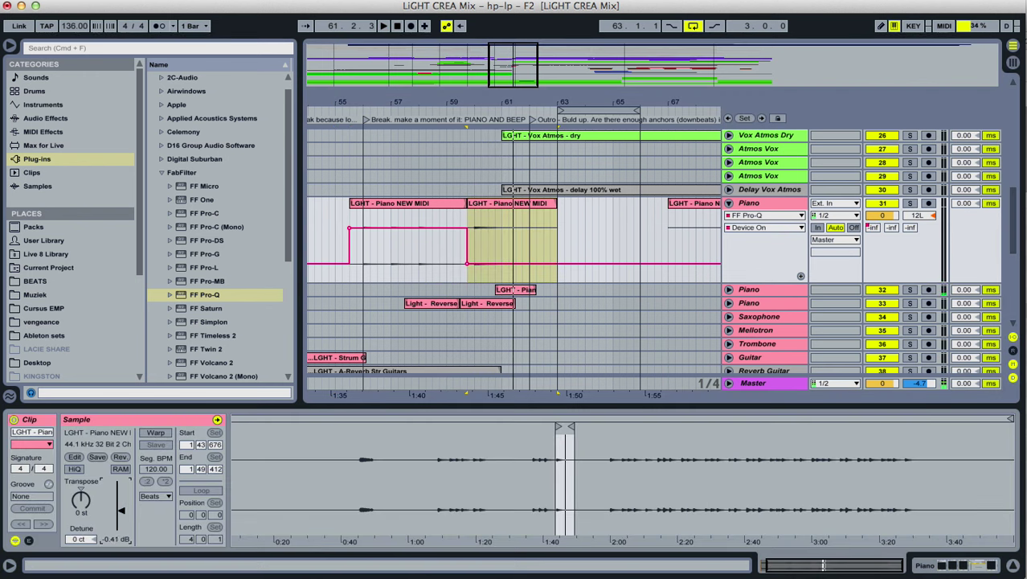
{"action": "left_click_drag", "start_coordinate": [120, 512], "coordinate": [121, 514]}
{"action": "key", "text": "space"}
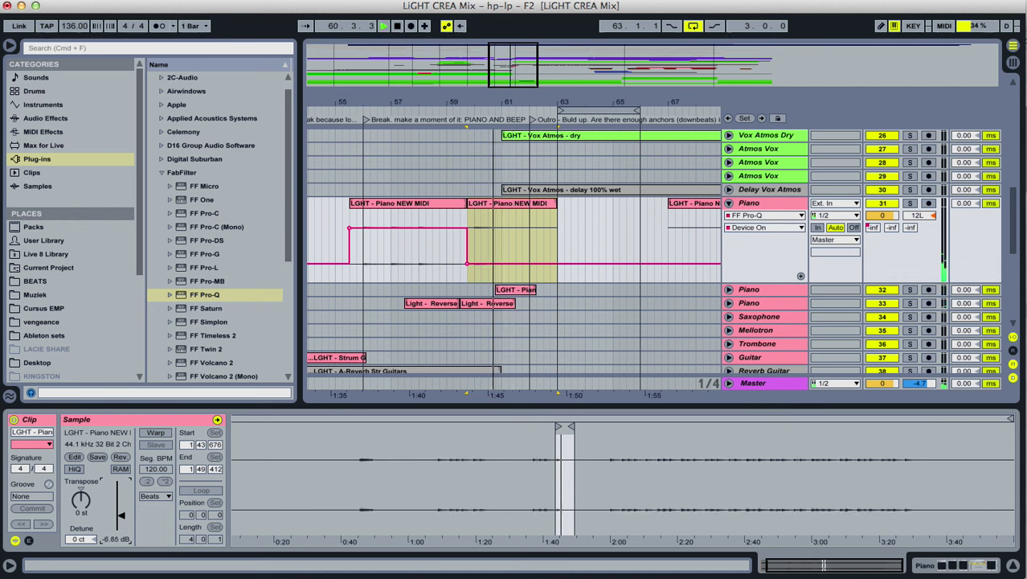
{"action": "key", "text": "space"}
{"action": "key", "text": "space"}
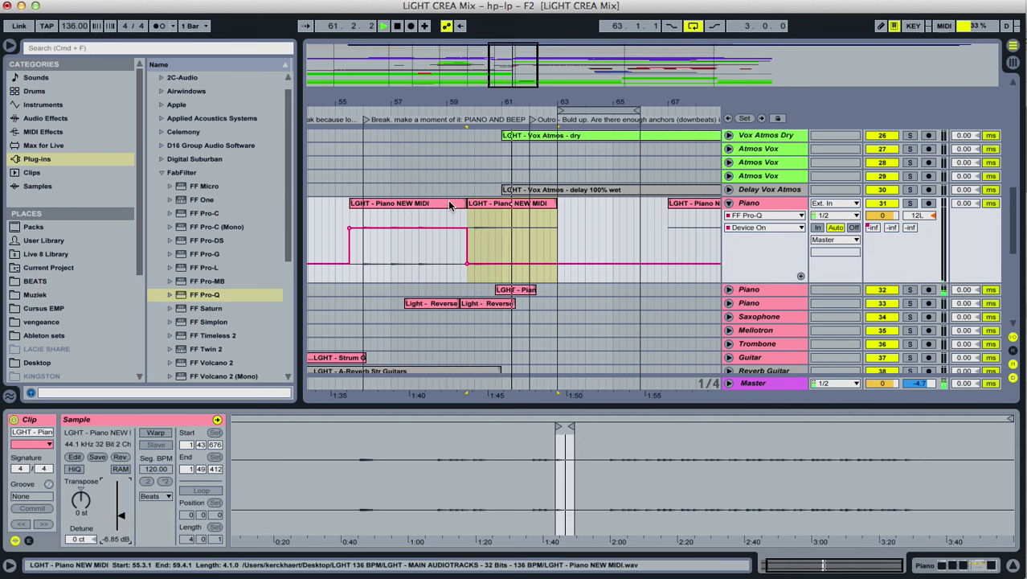
{"action": "left_click", "coordinate": [501, 207]}
{"action": "key", "text": "space"}
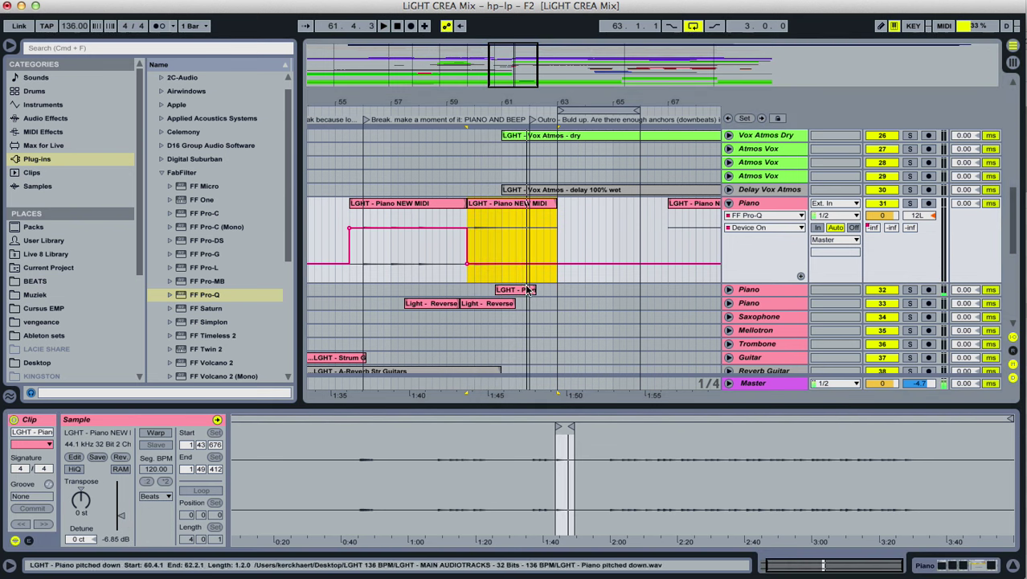
Trim the start of the Piano pitched down clip to 60.4.4 and move the clip up onto the main Piano track.
{"action": "left_click", "coordinate": [729, 290]}
{"action": "left_click", "coordinate": [516, 291]}
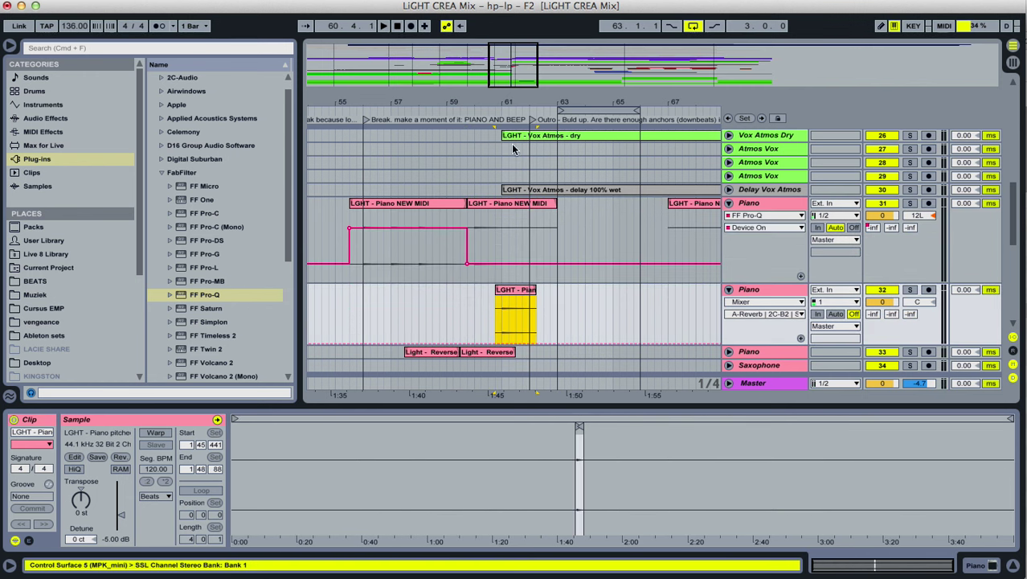
{"action": "left_click_drag", "start_coordinate": [504, 101], "coordinate": [516, 132]}
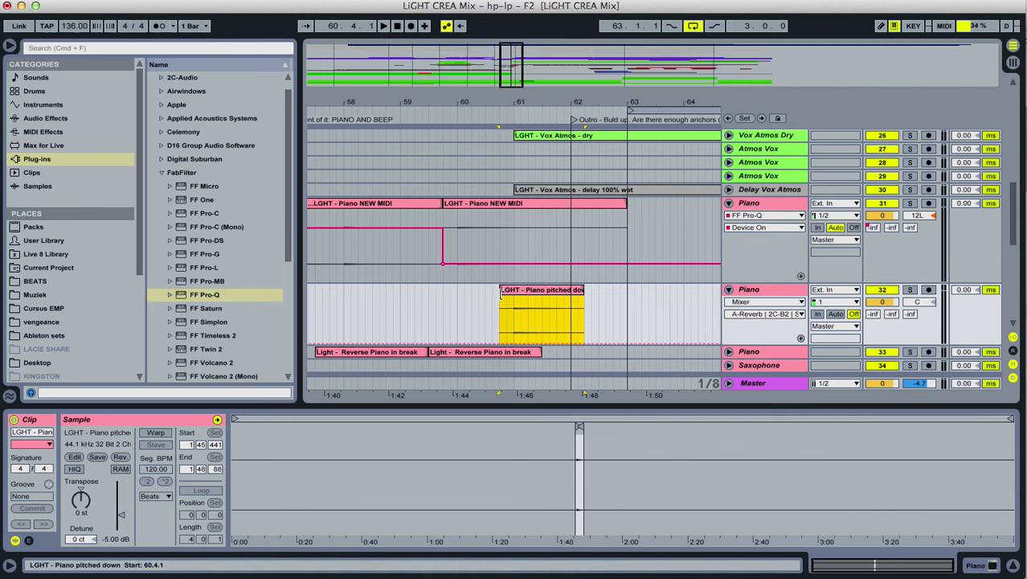
{"action": "left_click_drag", "start_coordinate": [500, 291], "coordinate": [504, 292]}
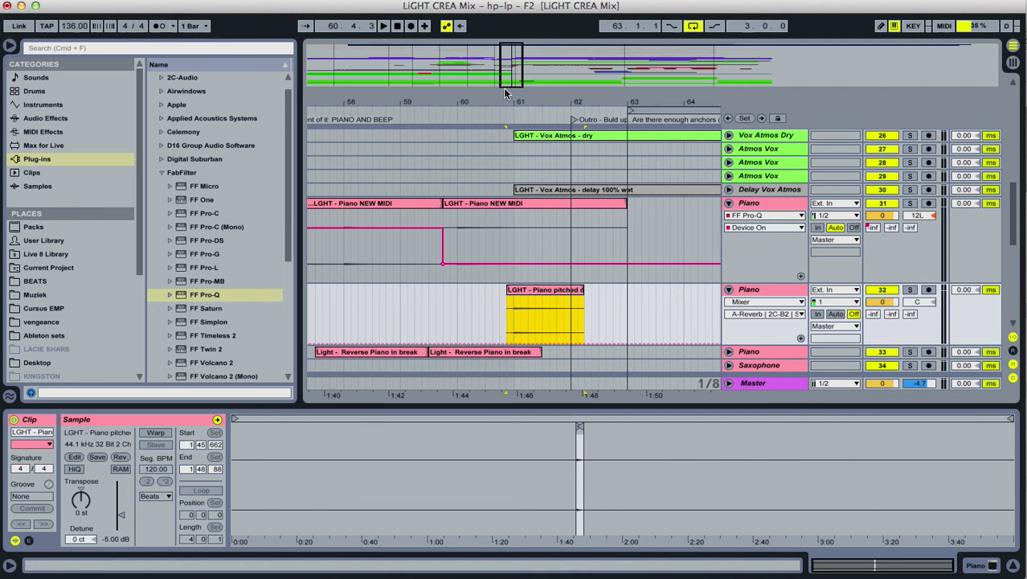
{"action": "left_click_drag", "start_coordinate": [519, 98], "coordinate": [528, 134]}
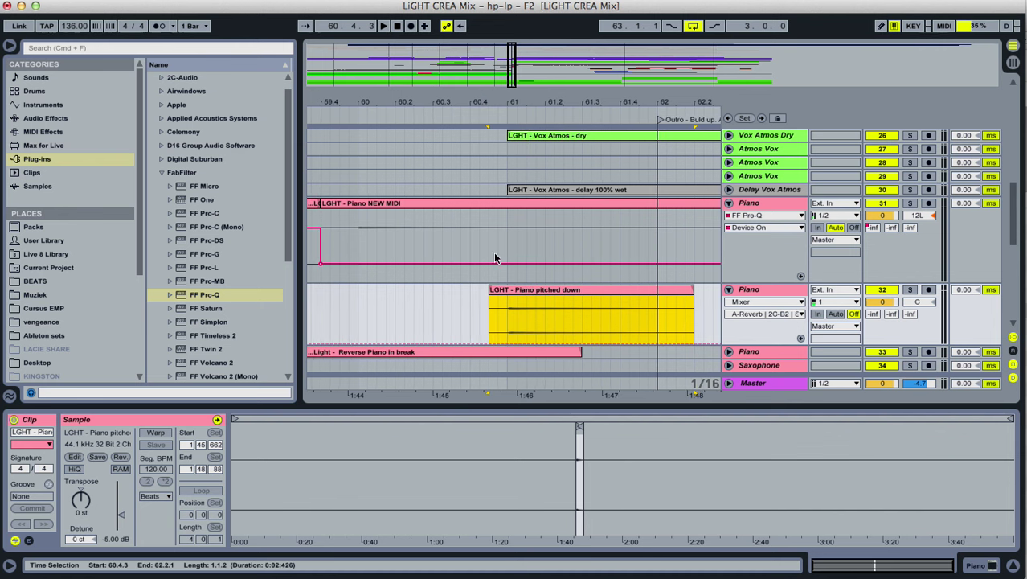
{"action": "left_click_drag", "start_coordinate": [489, 288], "coordinate": [523, 259]}
{"action": "left_click", "coordinate": [535, 283]}
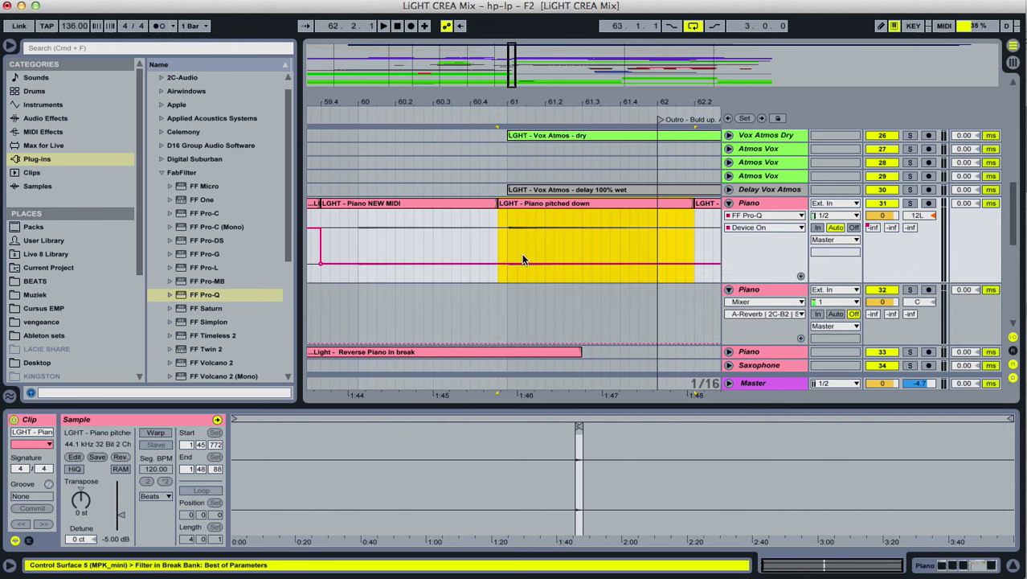
Set the gain of the Piano NEW MIDI clip starting at 59.4.1 to -1.77 dB.
{"action": "left_click", "coordinate": [397, 204]}
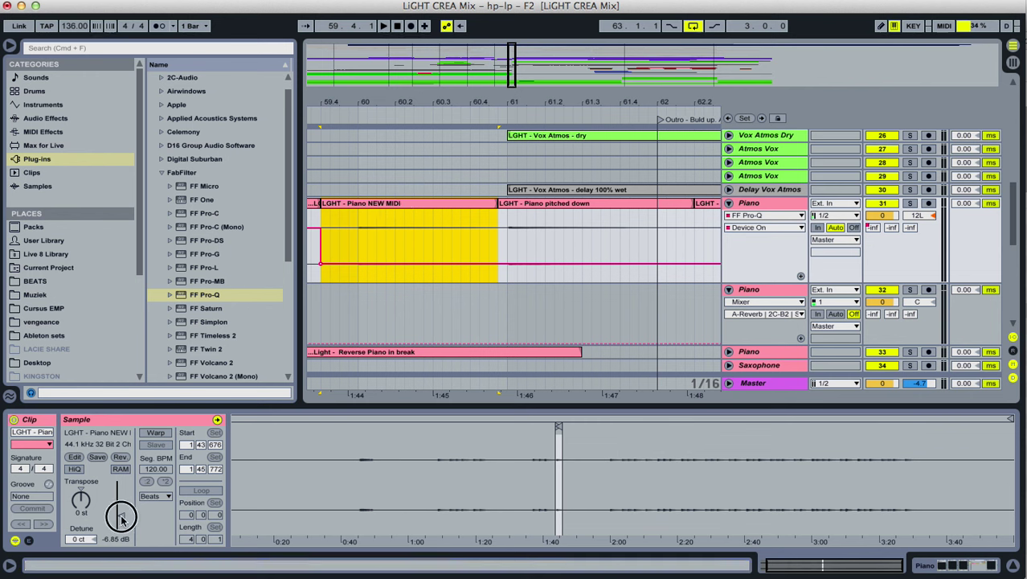
{"action": "left_click_drag", "start_coordinate": [120, 518], "coordinate": [121, 515]}
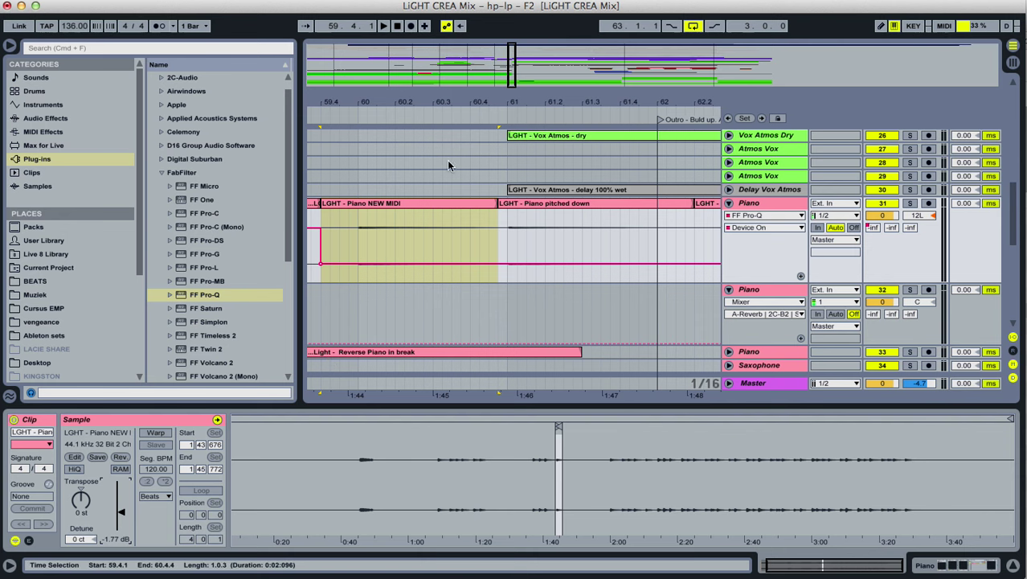
Move the pitched down clip back to its own track and extend the Piano NEW MIDI clip to 62.1.4 while playing the break.
{"action": "left_click_drag", "start_coordinate": [520, 205], "coordinate": [523, 295]}
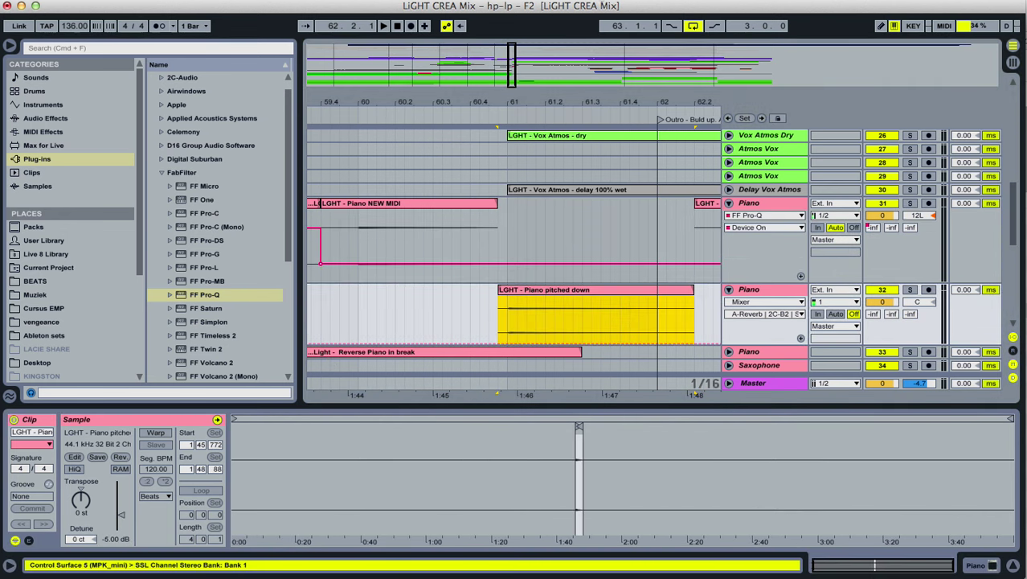
{"action": "left_click_drag", "start_coordinate": [593, 97], "coordinate": [588, 48]}
{"action": "left_click", "coordinate": [500, 256]}
{"action": "key", "text": "space"}
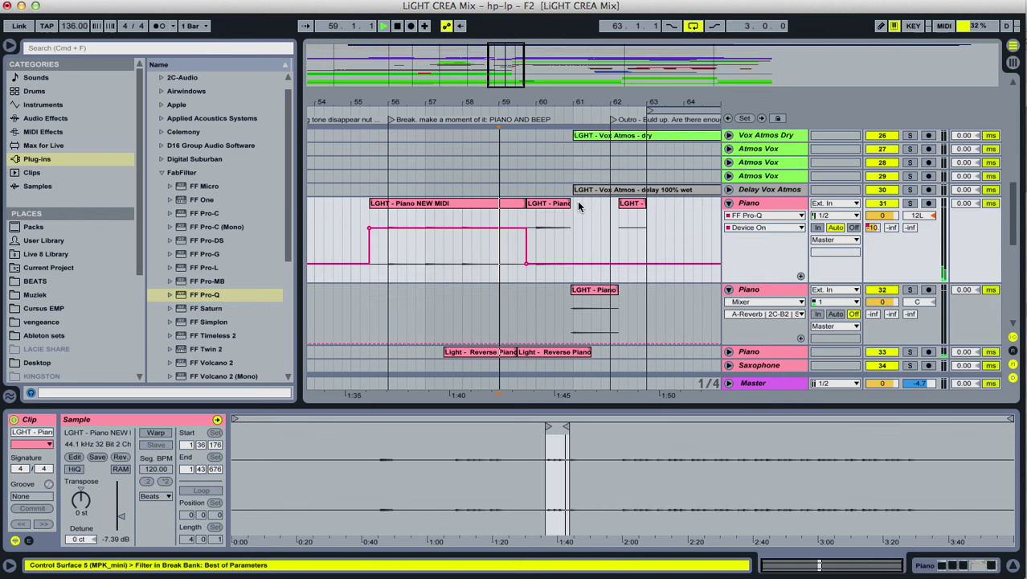
{"action": "left_click_drag", "start_coordinate": [567, 204], "coordinate": [615, 203]}
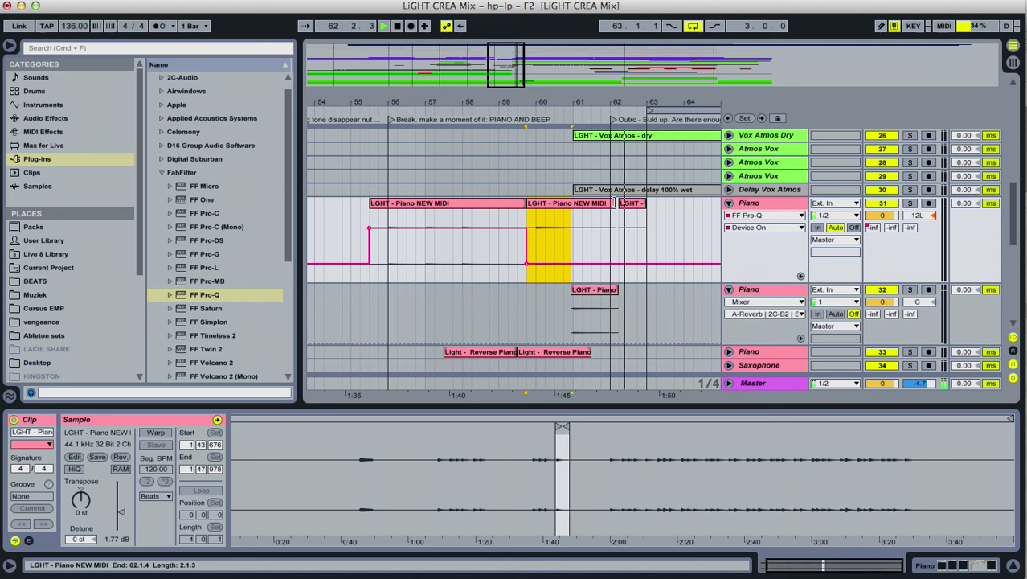
{"action": "left_click_drag", "start_coordinate": [591, 102], "coordinate": [527, 222]}
{"action": "key", "text": "space"}
Place the Piano pitched down clip on the main Piano track starting at 60.4.4, undoing the first misplaced move.
{"action": "left_click_drag", "start_coordinate": [524, 104], "coordinate": [508, 199]}
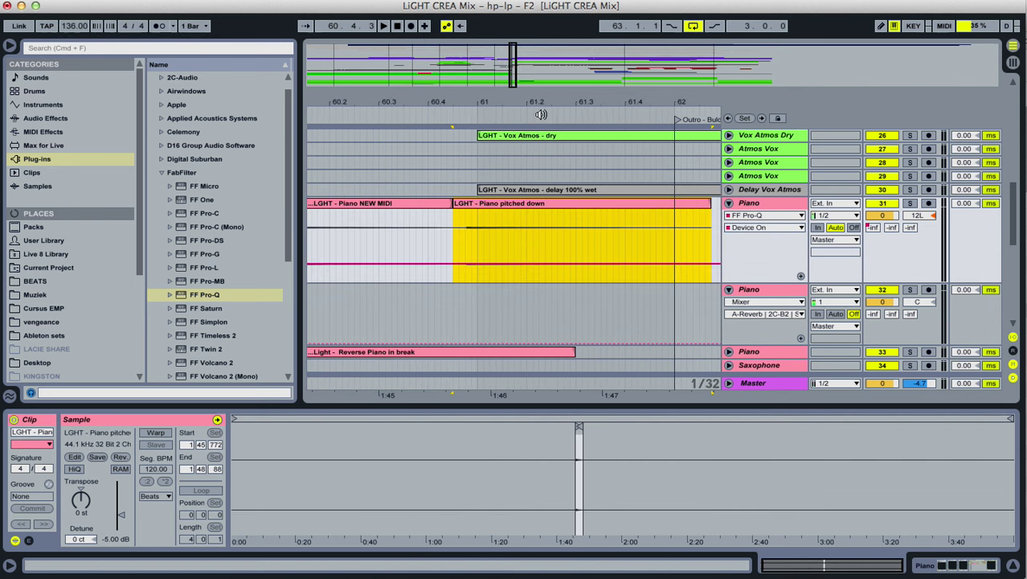
{"action": "key", "text": "super+z"}
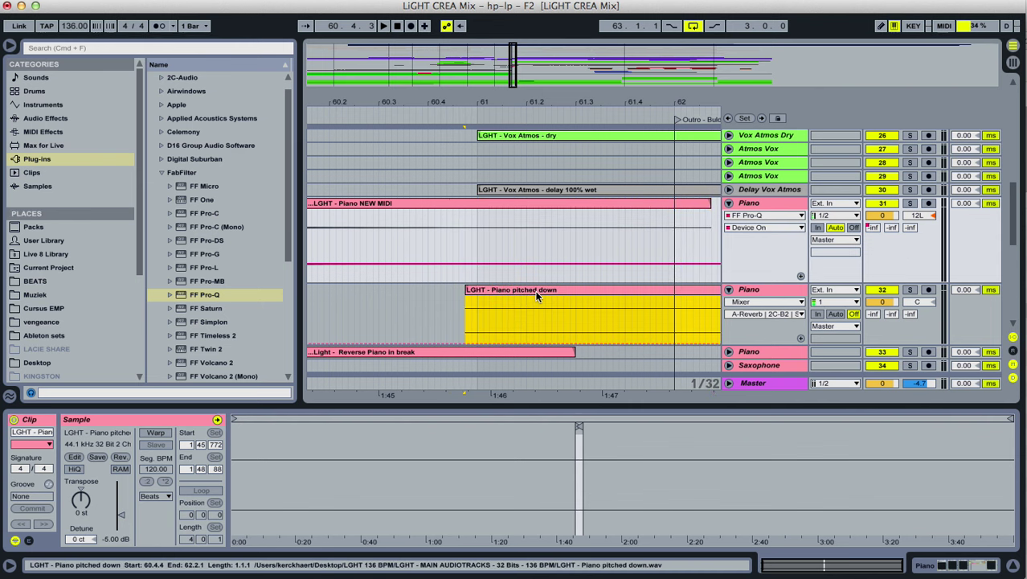
{"action": "left_click_drag", "start_coordinate": [540, 291], "coordinate": [542, 259]}
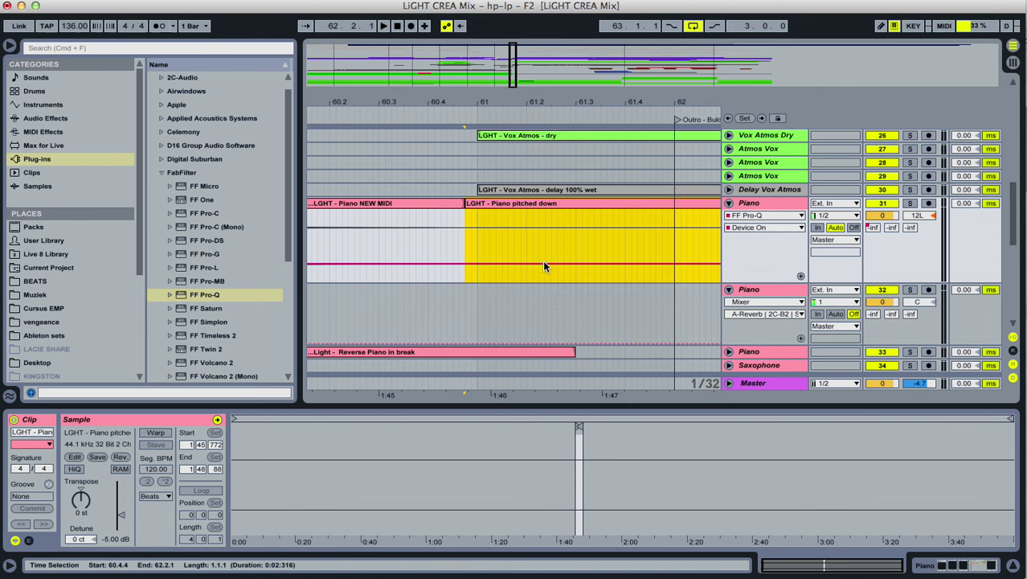
{"action": "left_click_drag", "start_coordinate": [583, 100], "coordinate": [582, 50]}
{"action": "left_click_drag", "start_coordinate": [601, 101], "coordinate": [602, 47]}
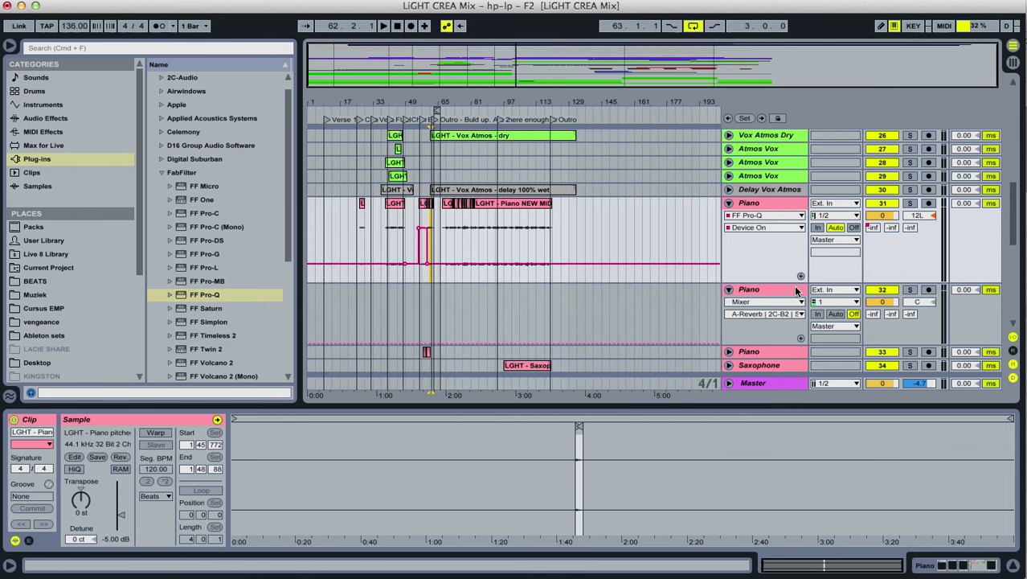
Delete the emptied second Piano track.
{"action": "left_click", "coordinate": [769, 293]}
{"action": "left_click", "coordinate": [769, 291]}
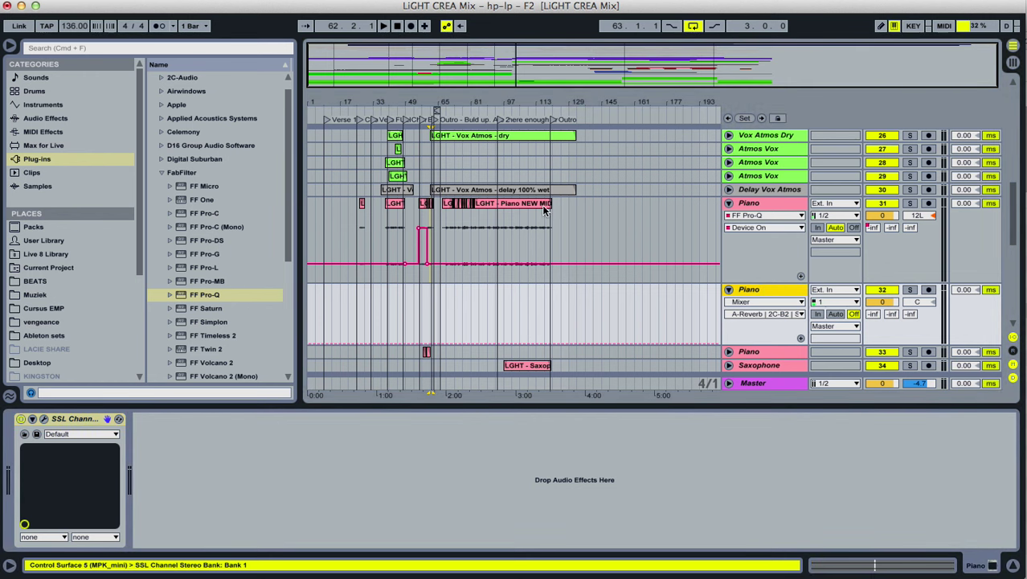
{"action": "key", "text": "Delete"}
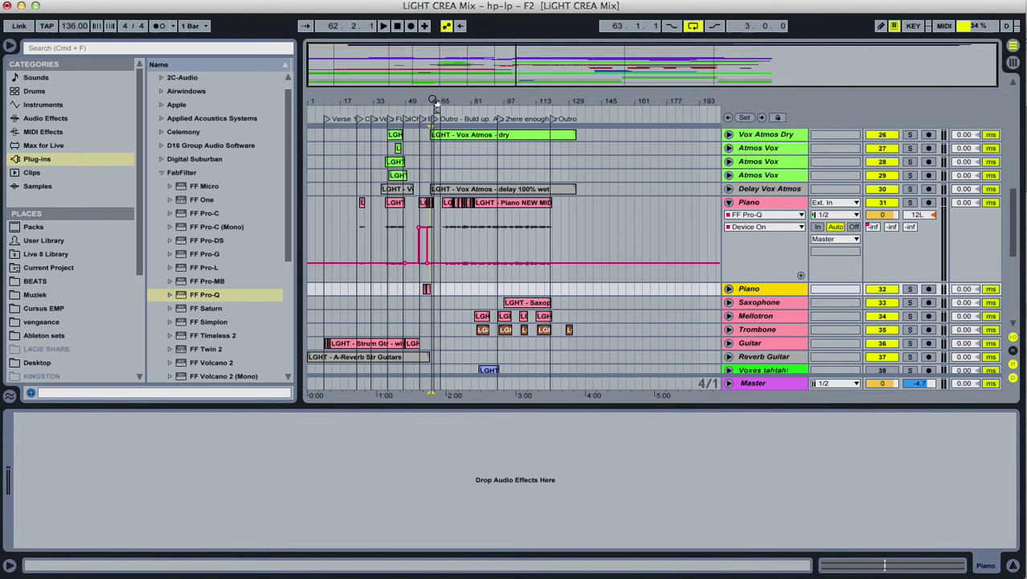
Play the break from bar 58 and unfold the reverse piano track to view its reverb automation.
{"action": "left_click_drag", "start_coordinate": [433, 101], "coordinate": [472, 219]}
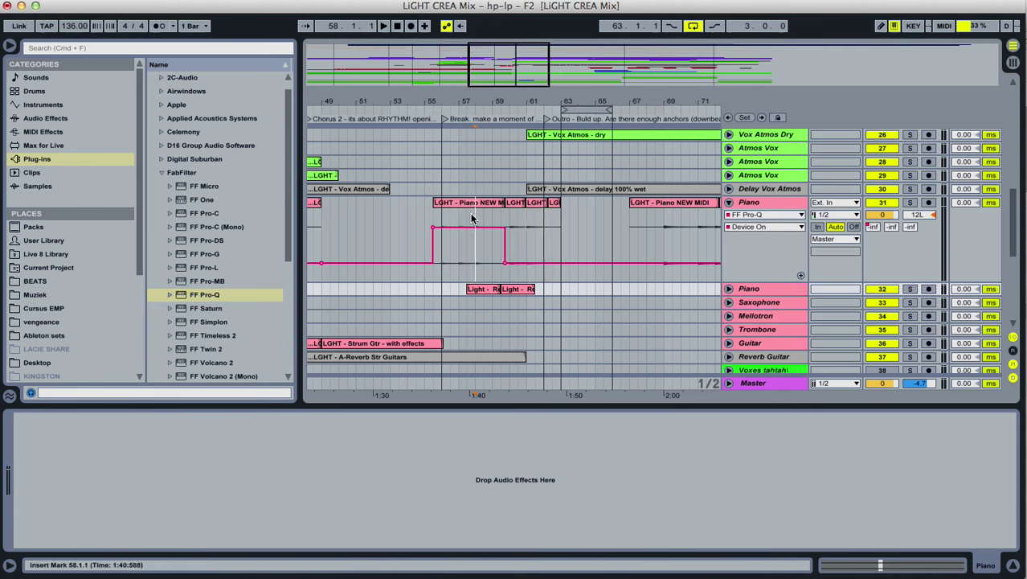
{"action": "key", "text": "space"}
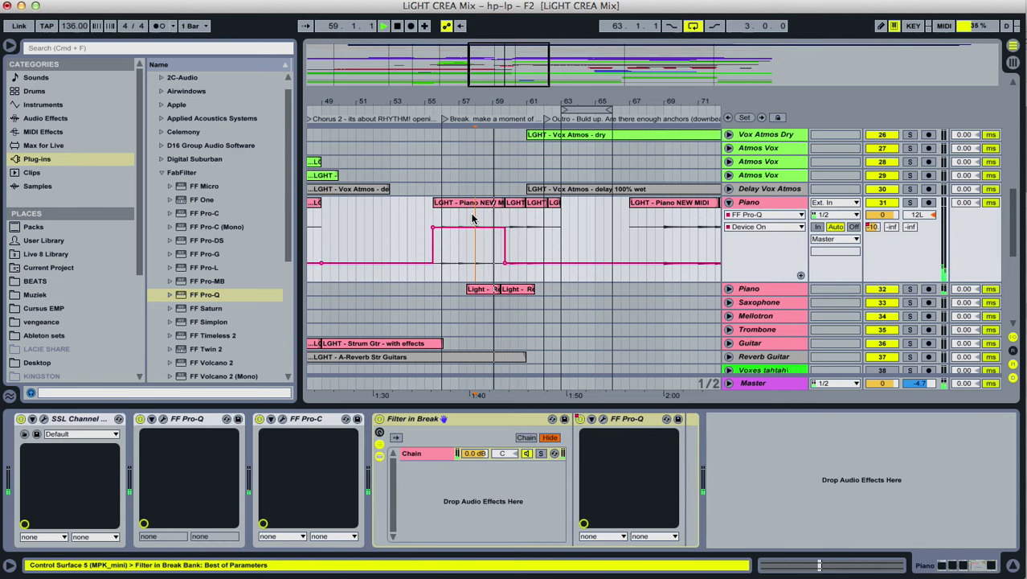
{"action": "left_click", "coordinate": [728, 290]}
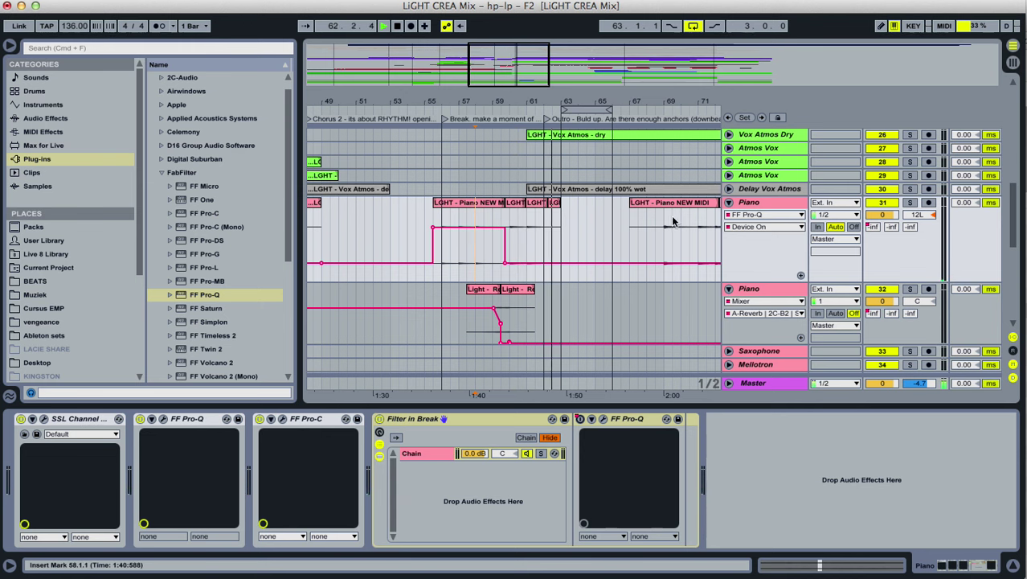
Stop playback in the outro and fold both Piano tracks.
{"action": "left_click_drag", "start_coordinate": [567, 103], "coordinate": [541, 52]}
{"action": "key", "text": "space"}
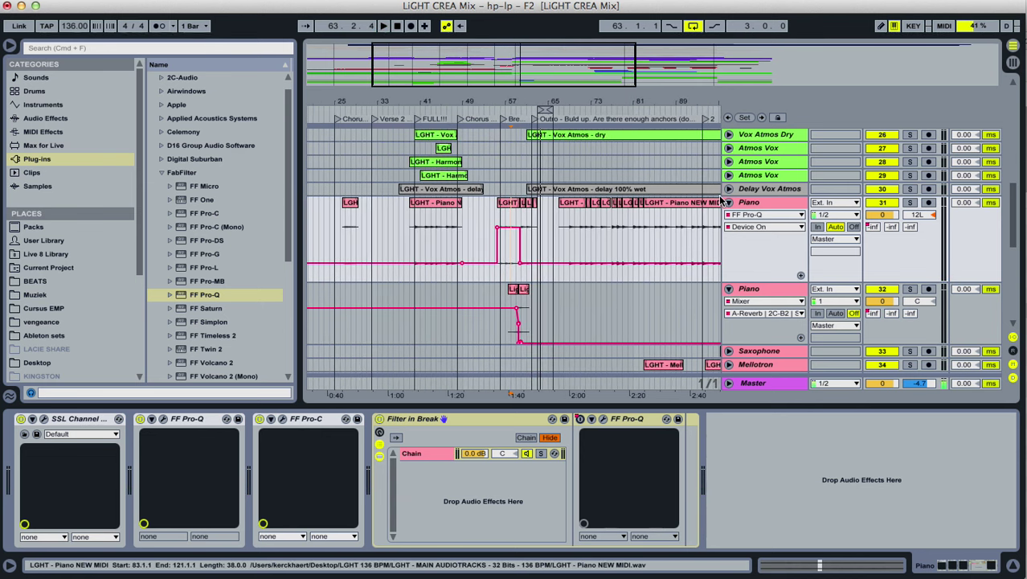
{"action": "left_click", "coordinate": [728, 203]}
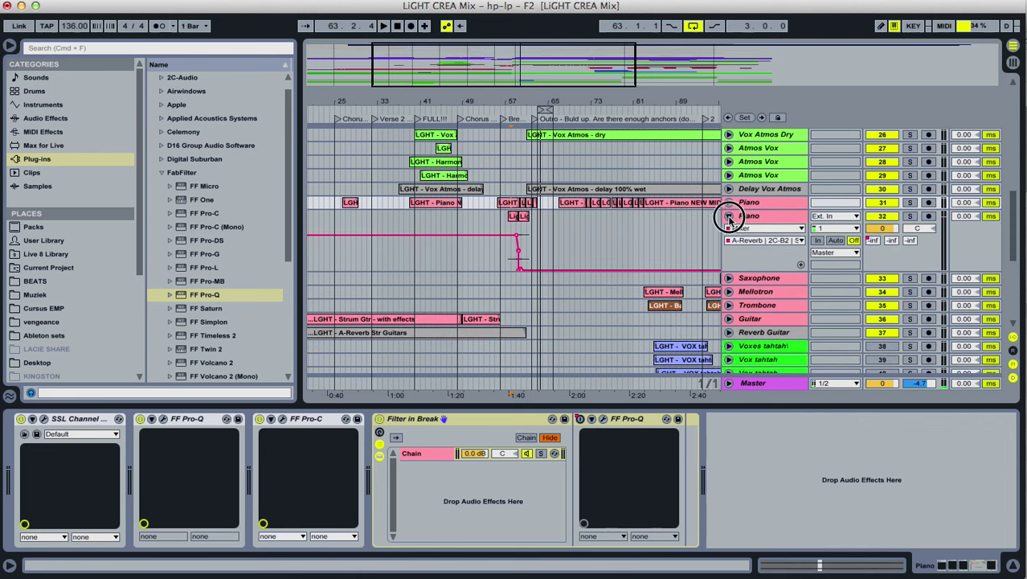
{"action": "left_click", "coordinate": [729, 216]}
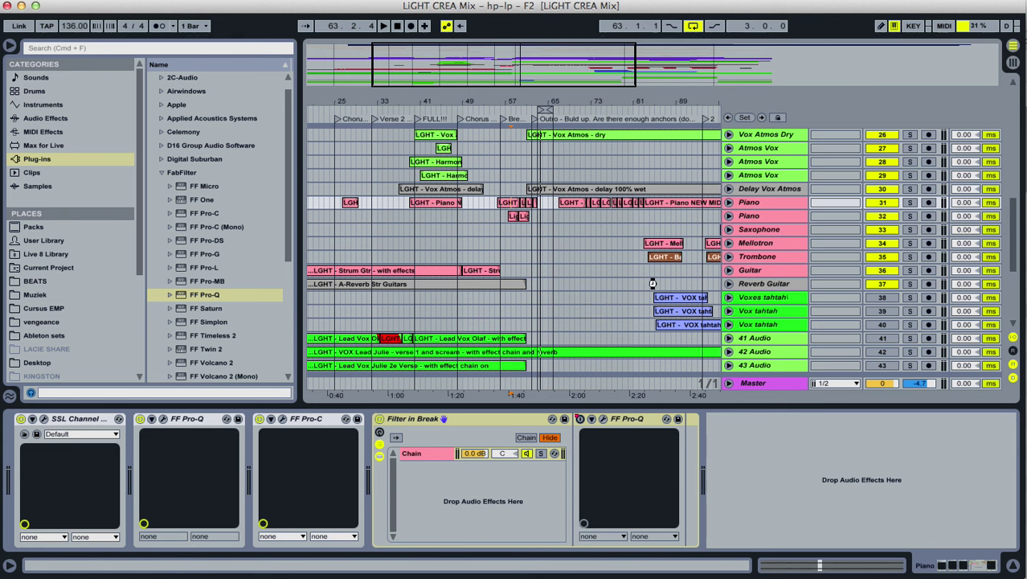
{"action": "left_click_drag", "start_coordinate": [604, 100], "coordinate": [604, 48]}
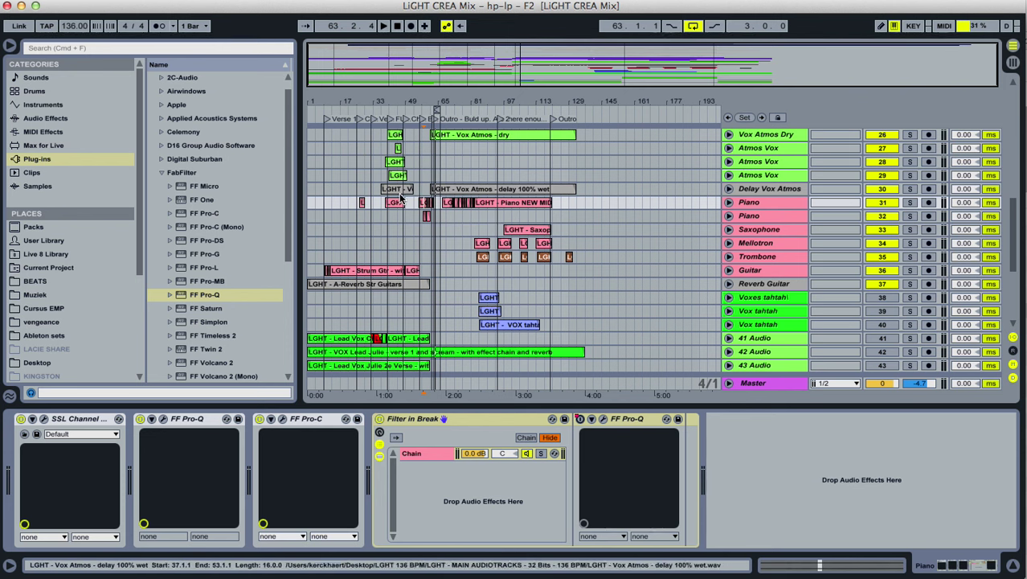
{"action": "scroll", "coordinate": [417, 189], "scroll_direction": "up", "scroll_amount": 12}
{"action": "scroll", "coordinate": [404, 197], "scroll_direction": "up", "scroll_amount": 3}
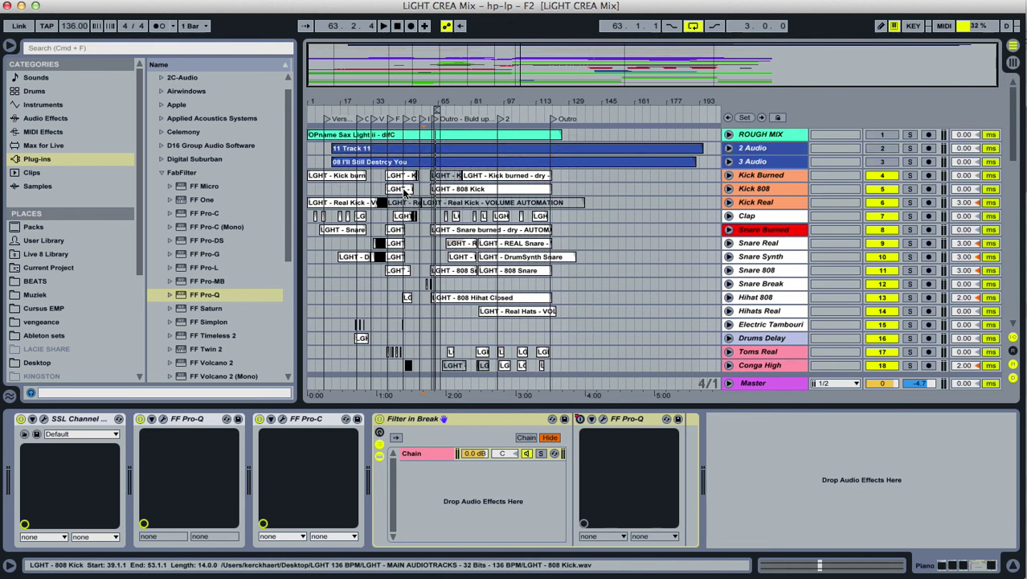
{"action": "scroll", "coordinate": [408, 193], "scroll_direction": "down", "scroll_amount": 3}
{"action": "scroll", "coordinate": [407, 193], "scroll_direction": "up", "scroll_amount": 3}
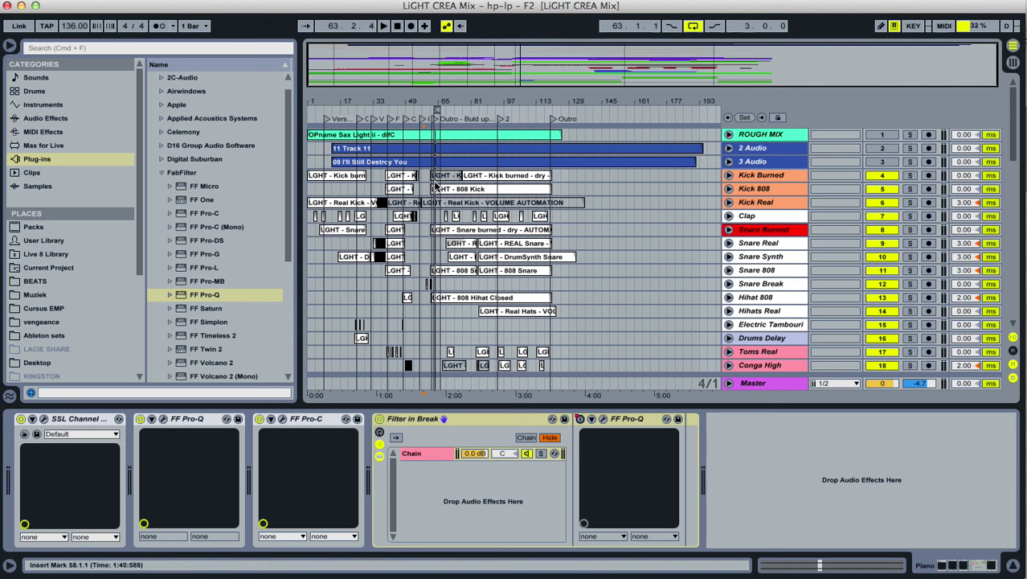
{"action": "left_click", "coordinate": [430, 213]}
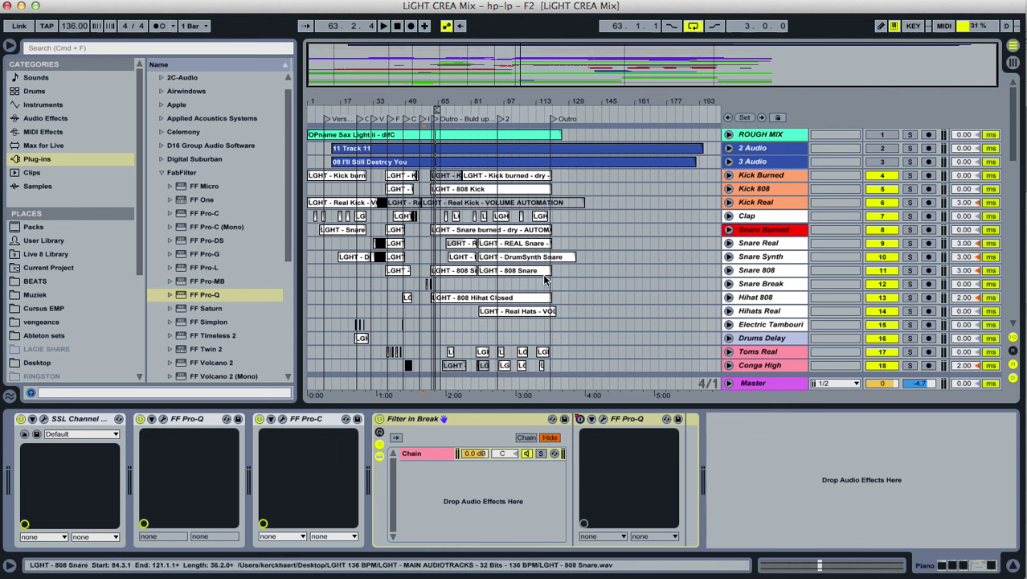
Add a Utility at the end of the Piano track's effect chain and draw a Gain automation rise from about -16.8 dB past the song's end.
{"action": "left_click", "coordinate": [70, 119]}
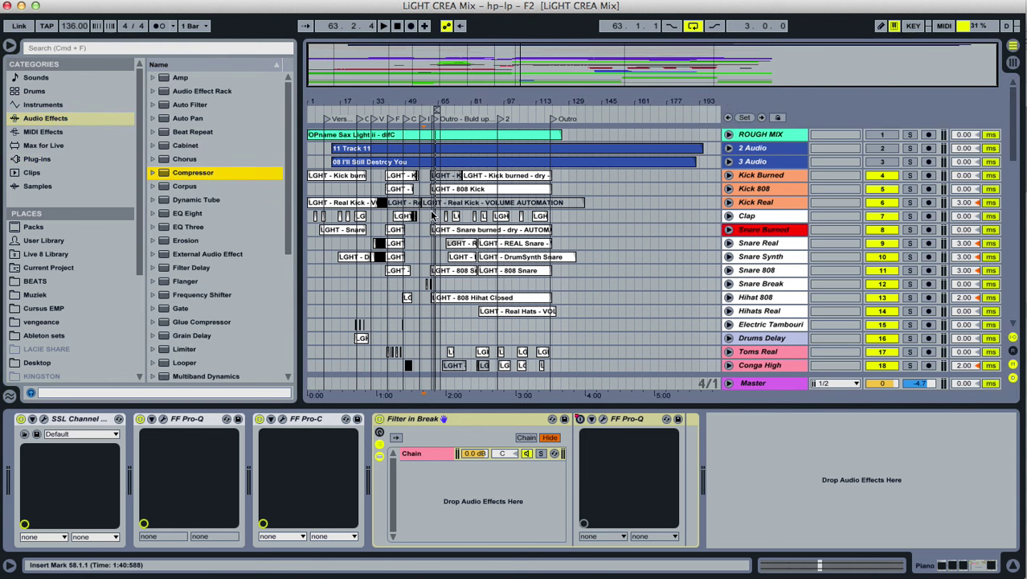
{"action": "scroll", "coordinate": [239, 275], "scroll_direction": "down", "scroll_amount": 5}
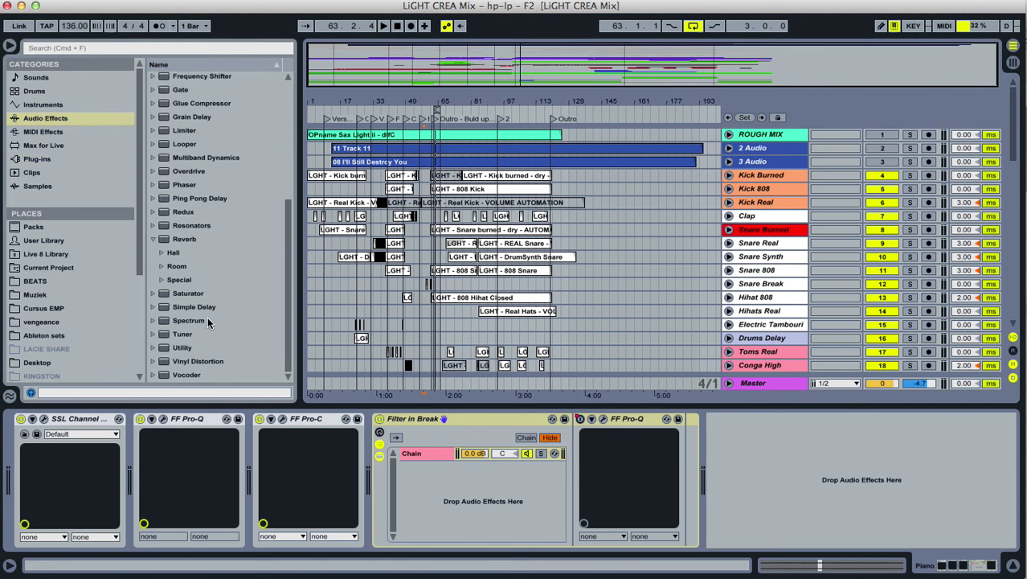
{"action": "mouse_move", "coordinate": [187, 345]}
{"action": "left_mouse_down"}
{"action": "mouse_move", "coordinate": [332, 367]}
{"action": "mouse_move", "coordinate": [764, 475]}
{"action": "left_mouse_up"}
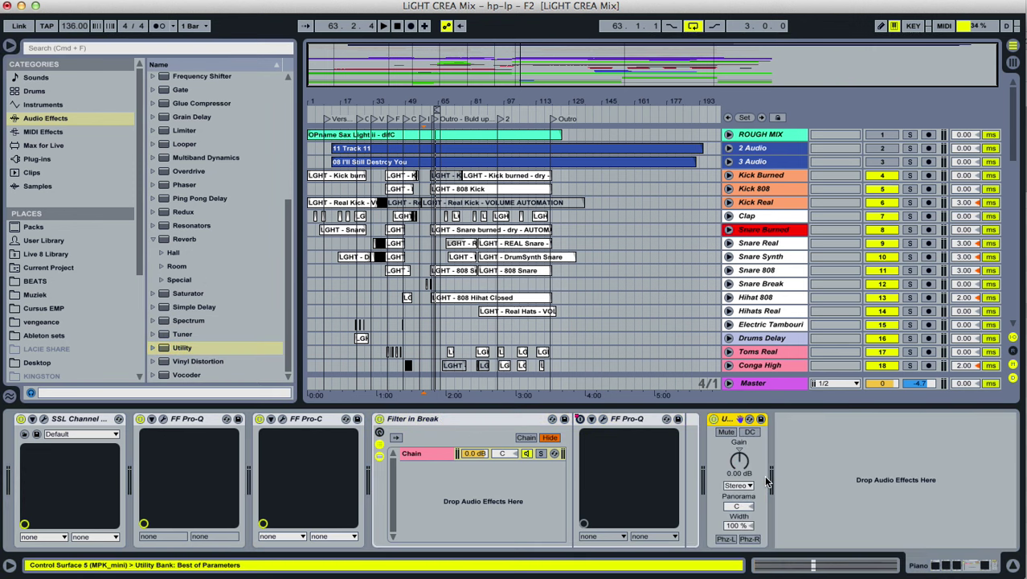
{"action": "right_click", "coordinate": [747, 464]}
{"action": "left_click", "coordinate": [780, 469]}
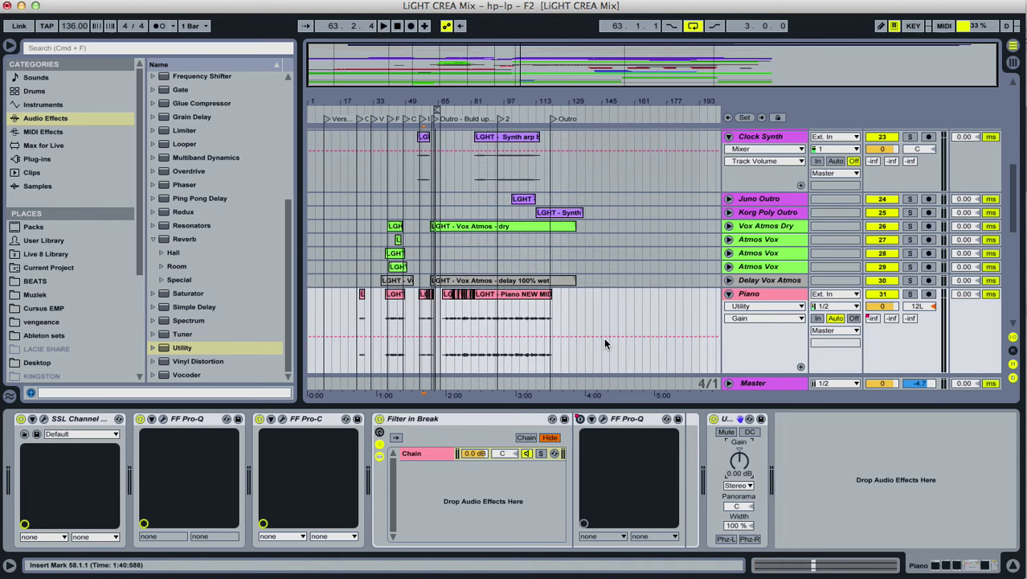
{"action": "left_click_drag", "start_coordinate": [603, 337], "coordinate": [648, 347]}
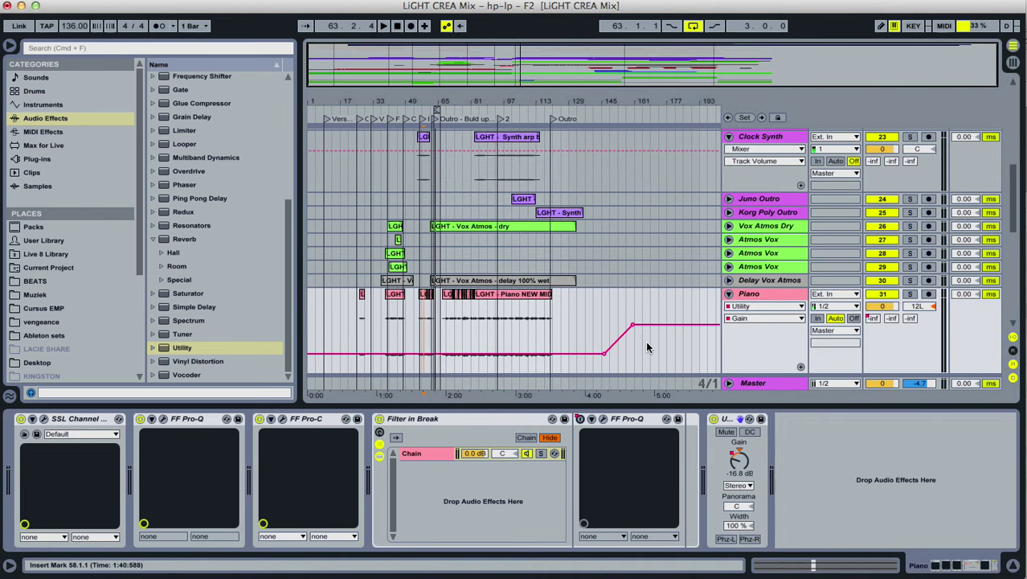
Delete the Utility from the Piano track's effect chain and fold the track.
{"action": "left_click", "coordinate": [729, 419]}
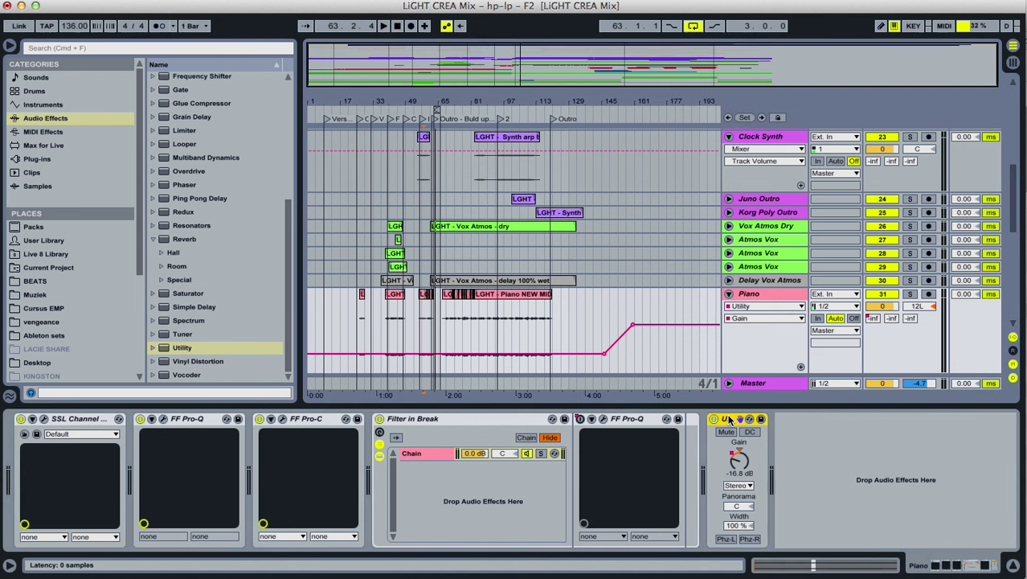
{"action": "key", "text": "Delete"}
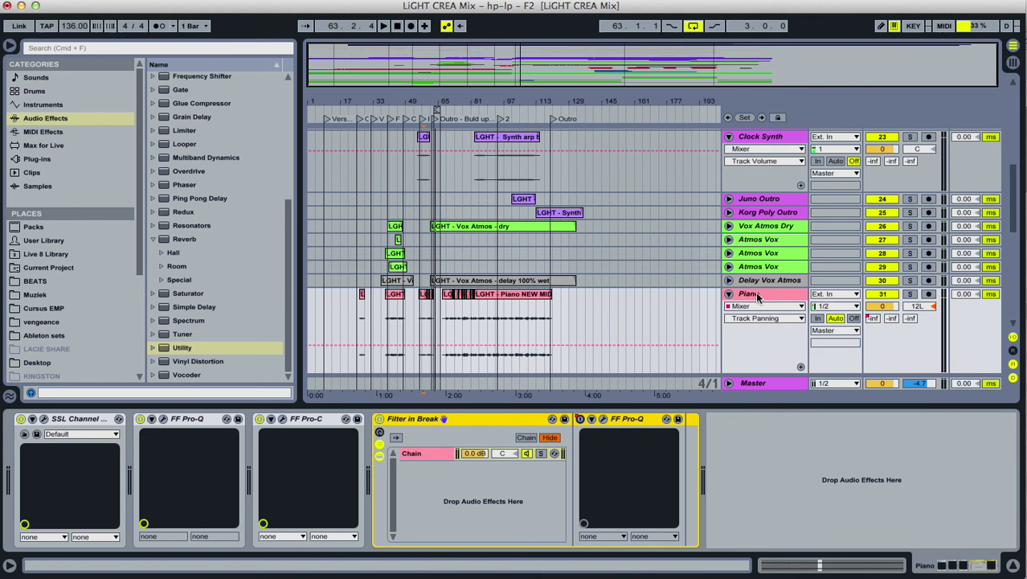
{"action": "left_click", "coordinate": [730, 294]}
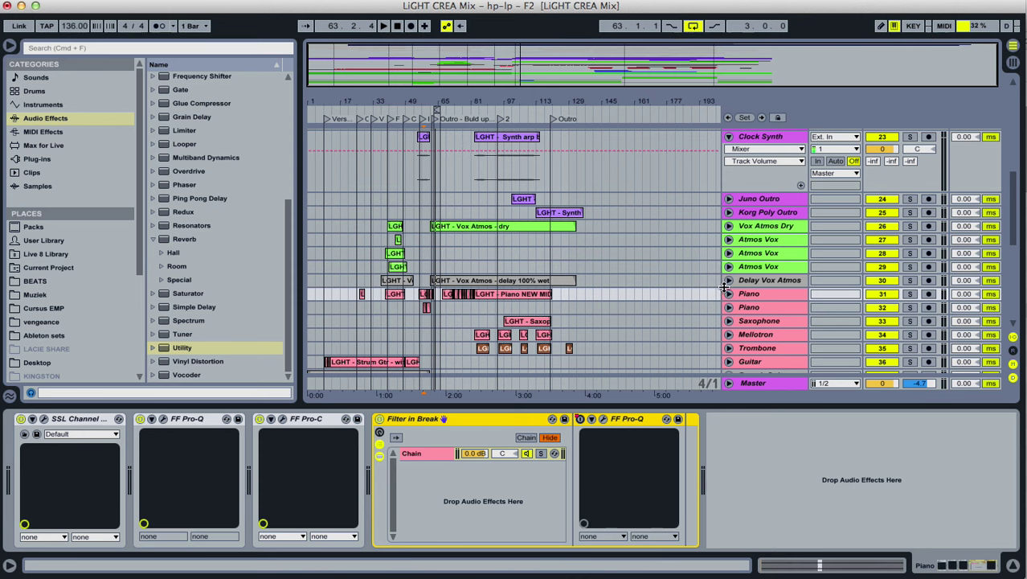
Set the loop to span the whole clip on the ROUGH MIX track.
{"action": "scroll", "coordinate": [487, 207], "scroll_direction": "up", "scroll_amount": 10}
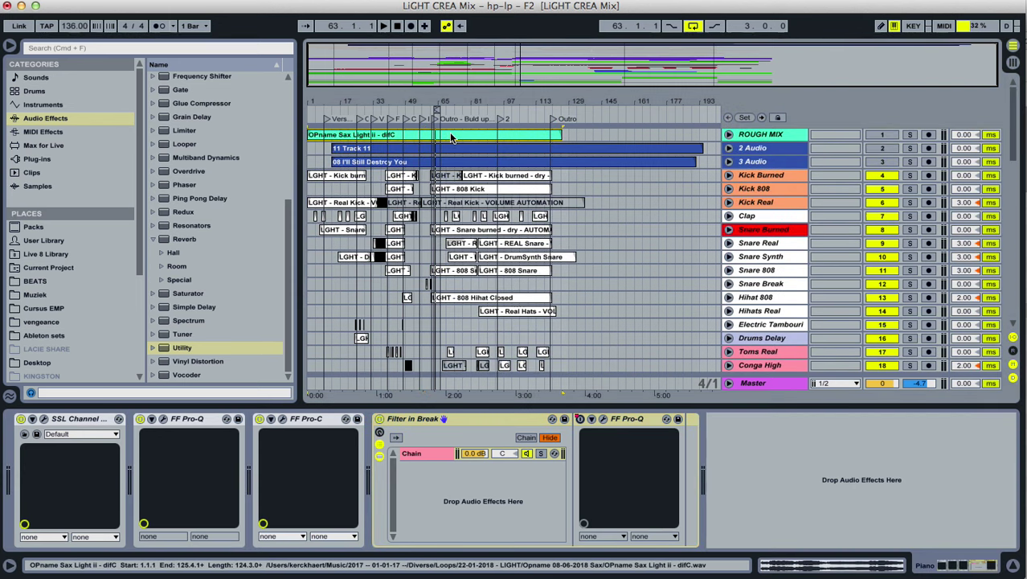
{"action": "left_click", "coordinate": [451, 136]}
{"action": "left_click", "coordinate": [449, 134]}
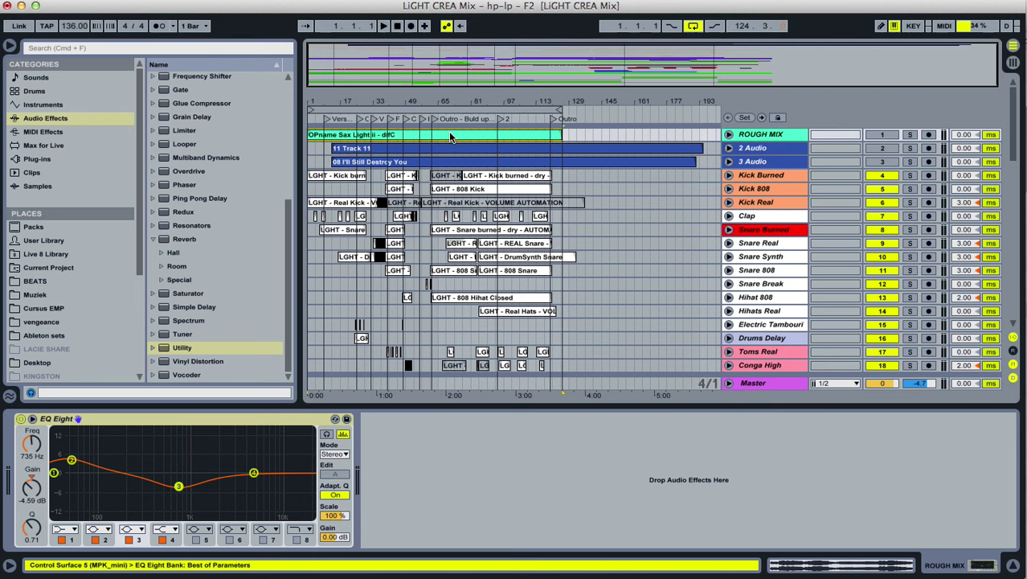
Play the full arrangement from bar 5 and show the Master track's device chain with its Auto Filters.
{"action": "left_click", "coordinate": [774, 385]}
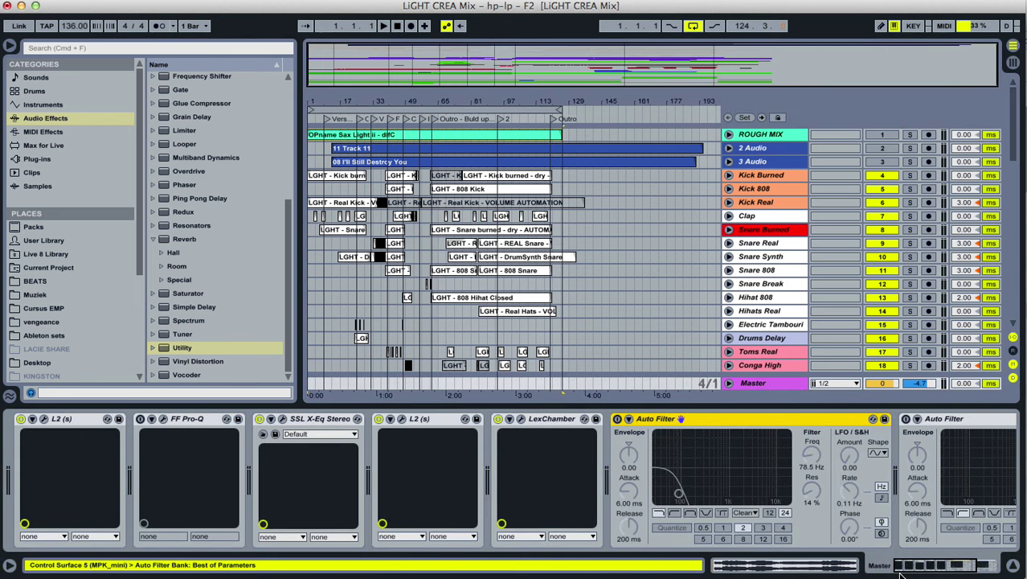
{"action": "left_click_drag", "start_coordinate": [914, 565], "coordinate": [928, 566]}
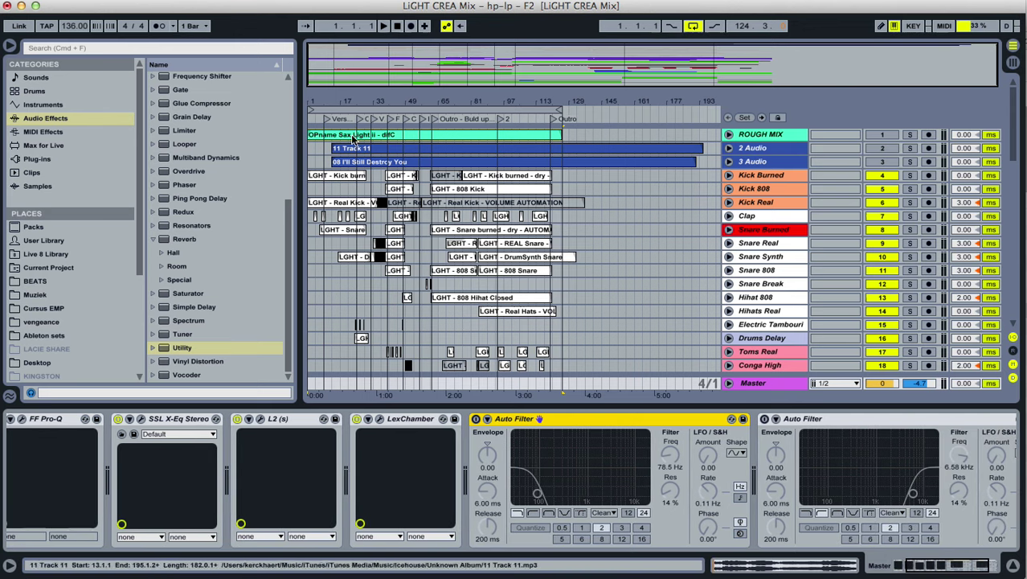
{"action": "key", "text": "z"}
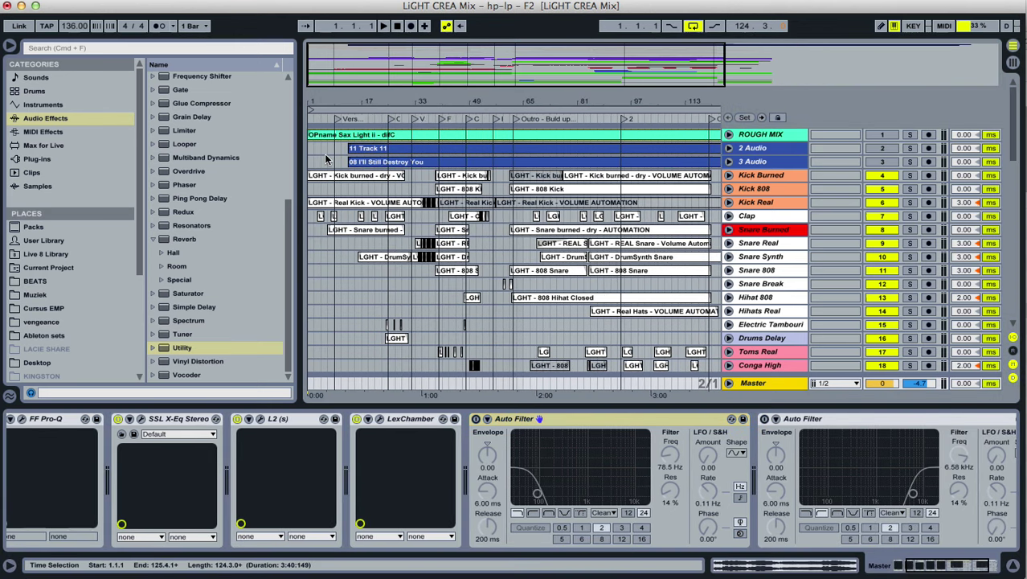
{"action": "left_click", "coordinate": [322, 152]}
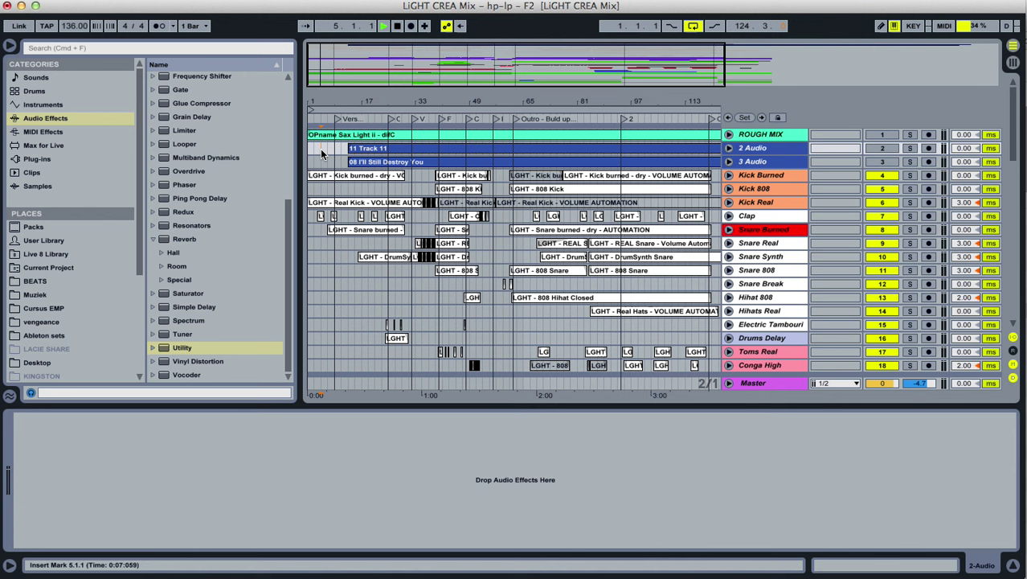
{"action": "key", "text": "space"}
{"action": "key", "text": "XF86AudioRaiseVolume"}
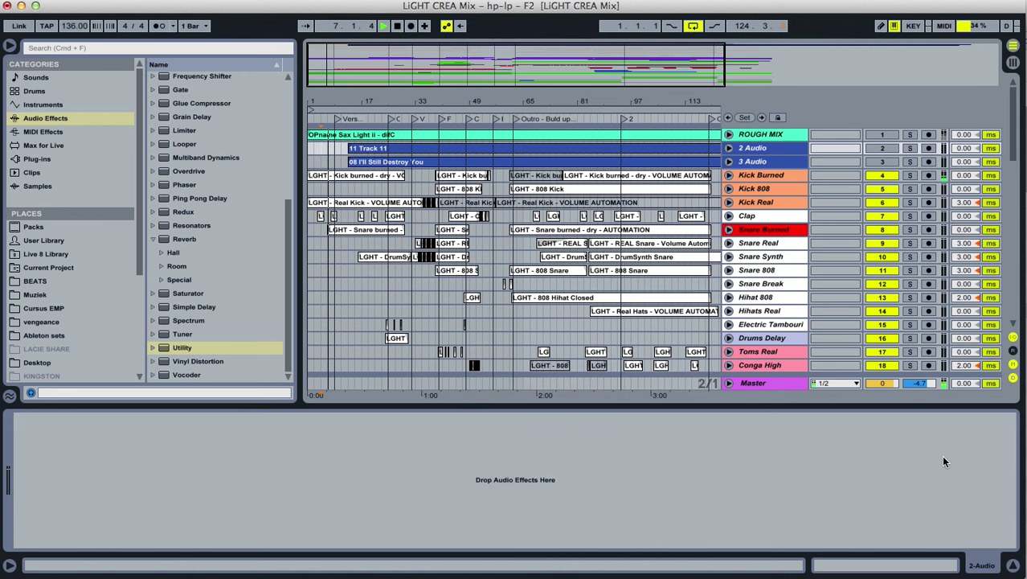
{"action": "left_click", "coordinate": [774, 384]}
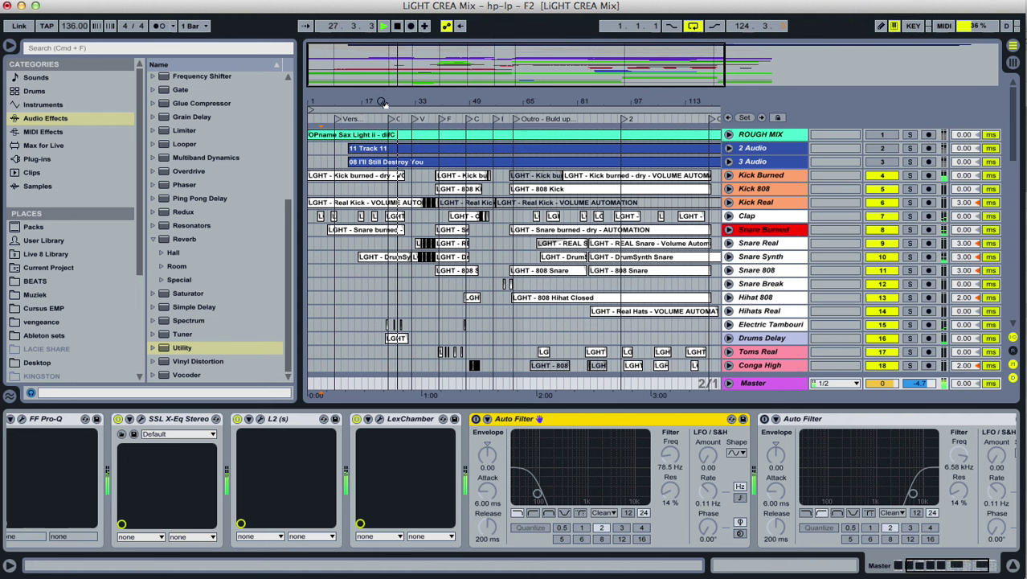
Colour the two adjoining short Electric Tambourine clips just before bar 27 in Chorus 1 red.
{"action": "left_click_drag", "start_coordinate": [382, 103], "coordinate": [452, 145]}
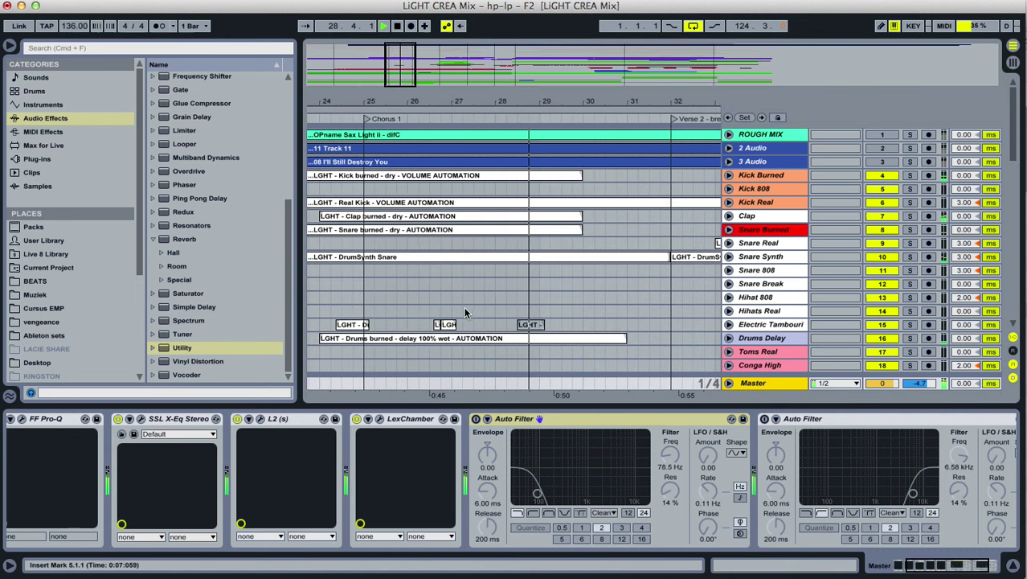
{"action": "left_click", "coordinate": [443, 325]}
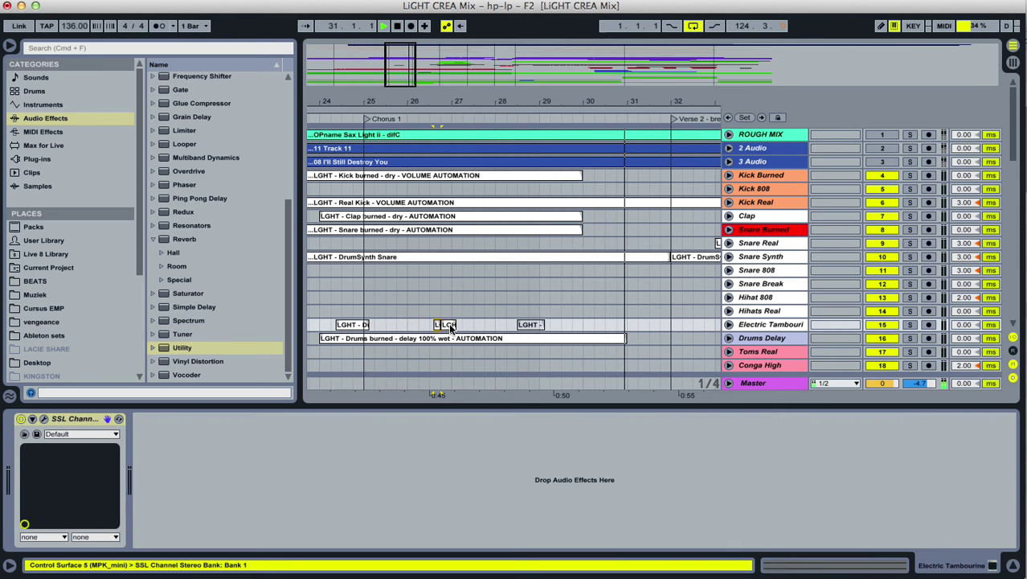
{"action": "right_click", "coordinate": [446, 325]}
{"action": "left_click", "coordinate": [464, 524]}
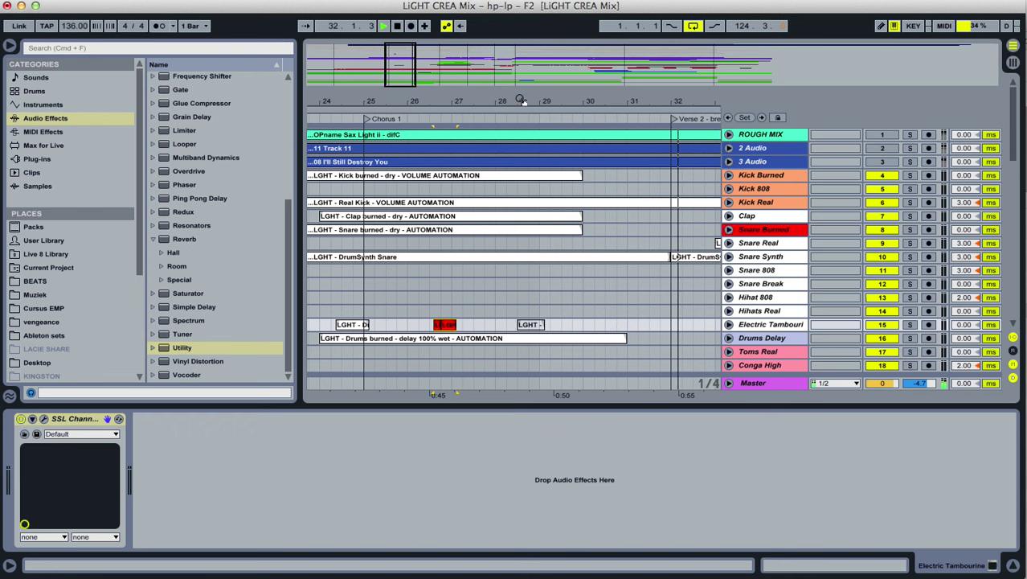
Listen to the mix through the FULL section, Chorus 2 and the break, and stop at bar 67 in the outro.
{"action": "left_click_drag", "start_coordinate": [524, 99], "coordinate": [384, 49]}
{"action": "left_click_drag", "start_coordinate": [344, 141], "coordinate": [344, 161]}
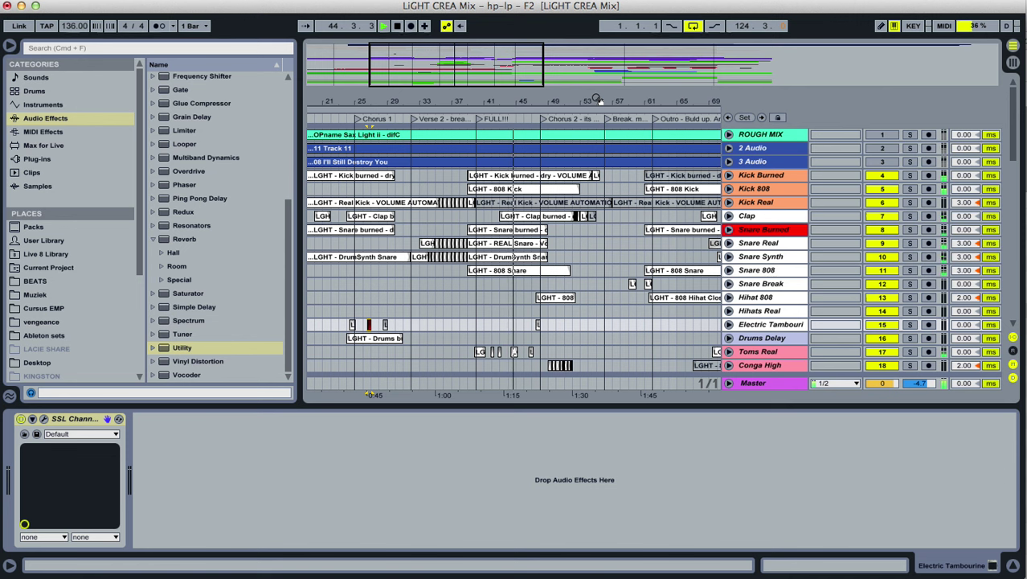
{"action": "left_click_drag", "start_coordinate": [598, 98], "coordinate": [597, 80]}
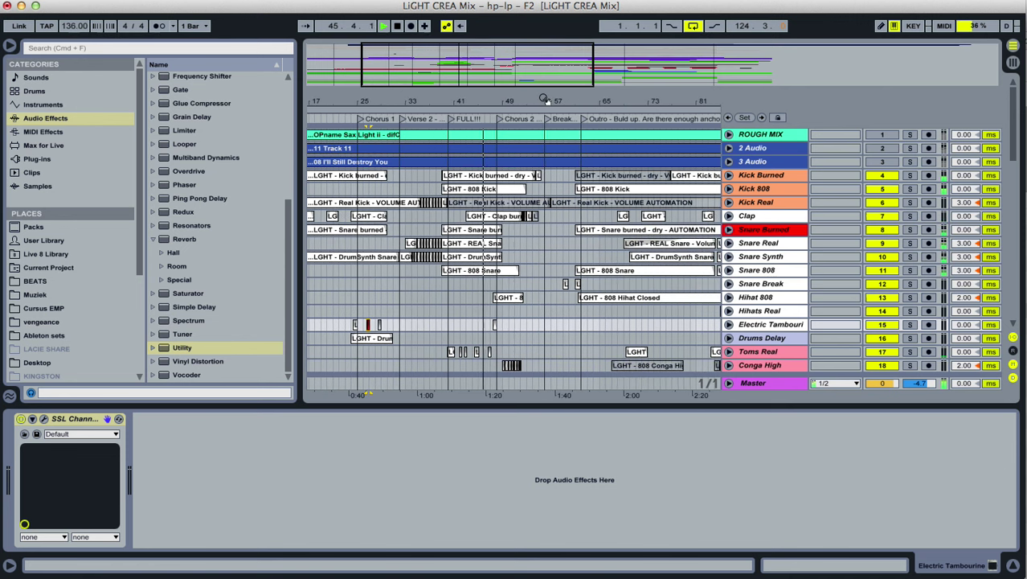
{"action": "left_click_drag", "start_coordinate": [537, 98], "coordinate": [537, 117]}
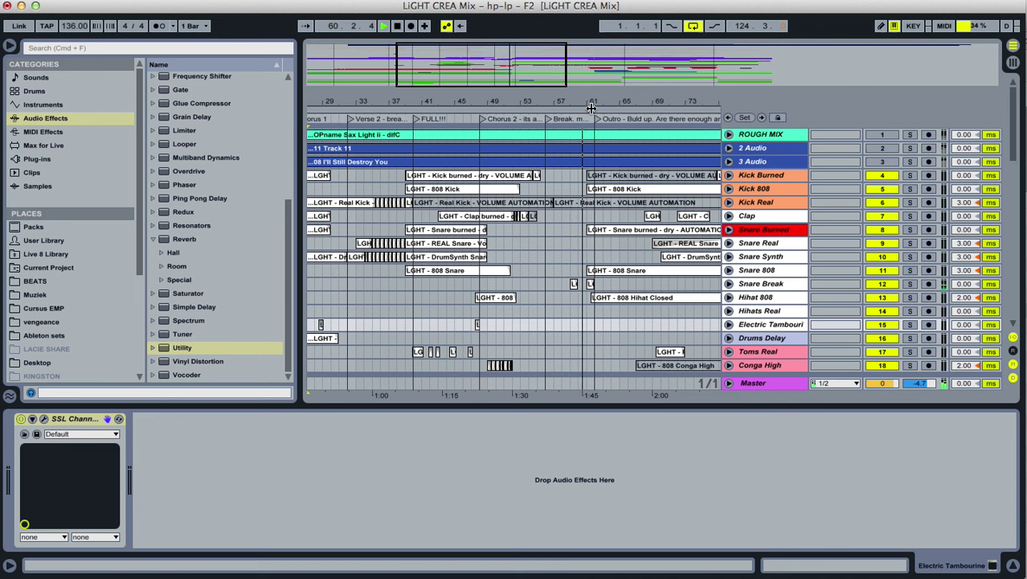
{"action": "left_click_drag", "start_coordinate": [592, 102], "coordinate": [423, 96]}
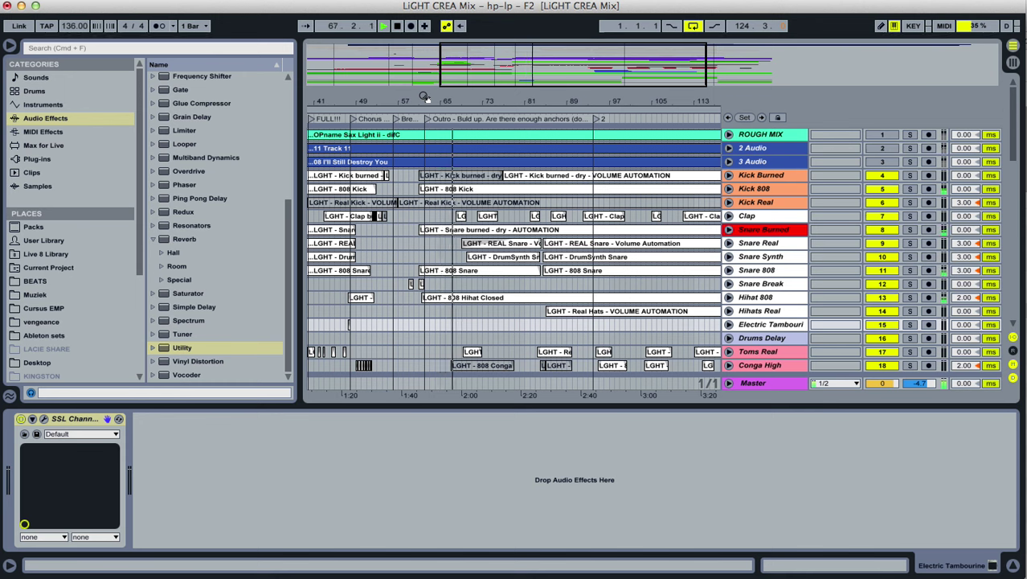
{"action": "key", "text": "space"}
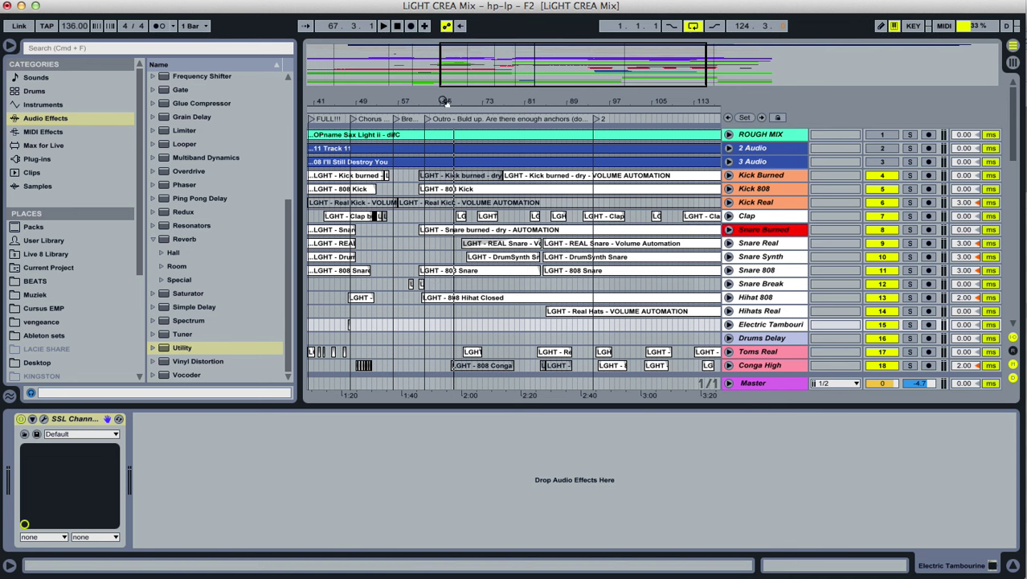
Solo the MONOLEAD track and play its synth lead clip from bar 62.
{"action": "scroll", "coordinate": [441, 180], "scroll_direction": "up", "scroll_amount": 3}
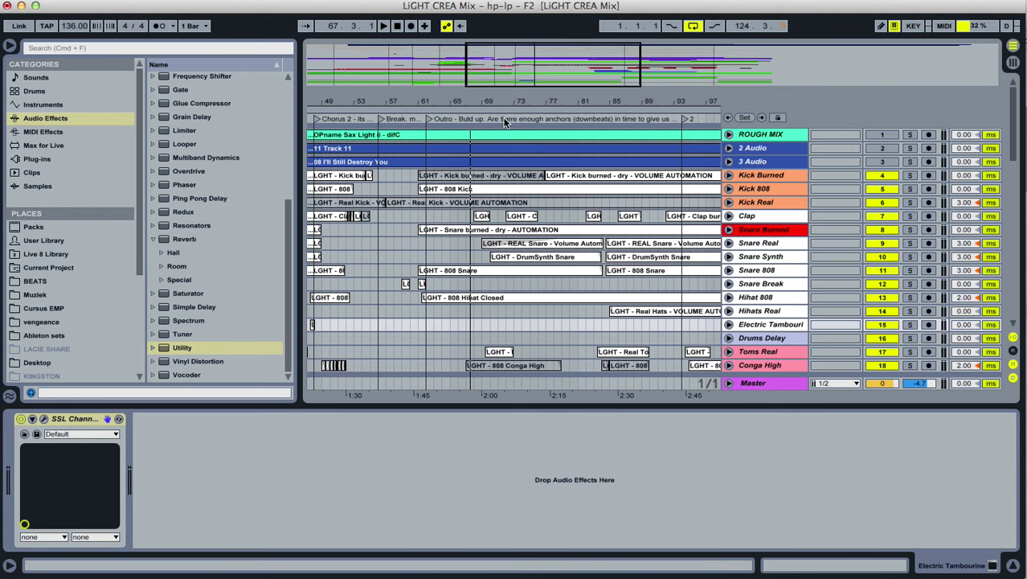
{"action": "left_click_drag", "start_coordinate": [514, 100], "coordinate": [514, 81]}
{"action": "scroll", "coordinate": [500, 233], "scroll_direction": "down", "scroll_amount": 5}
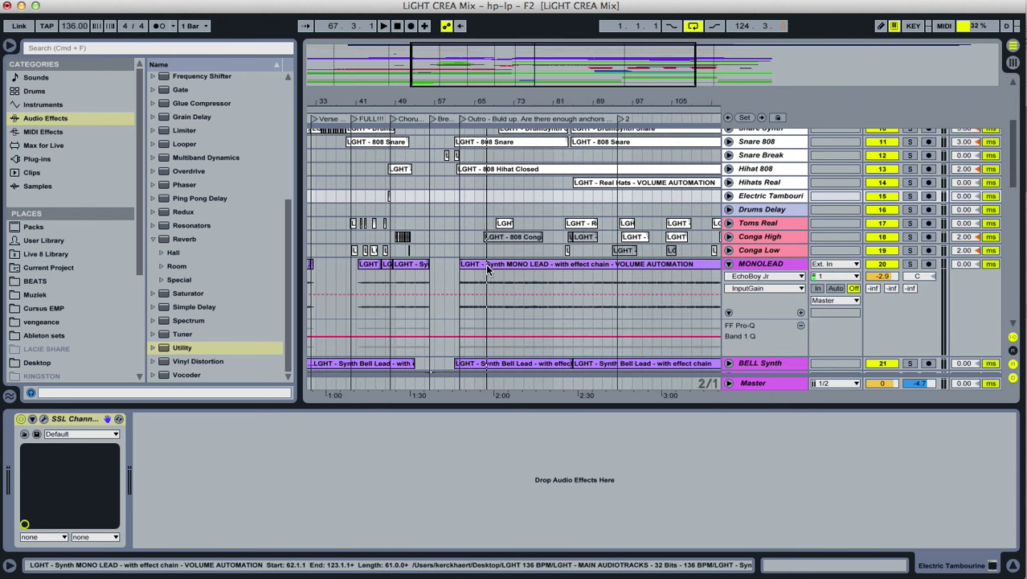
{"action": "left_click", "coordinate": [680, 277]}
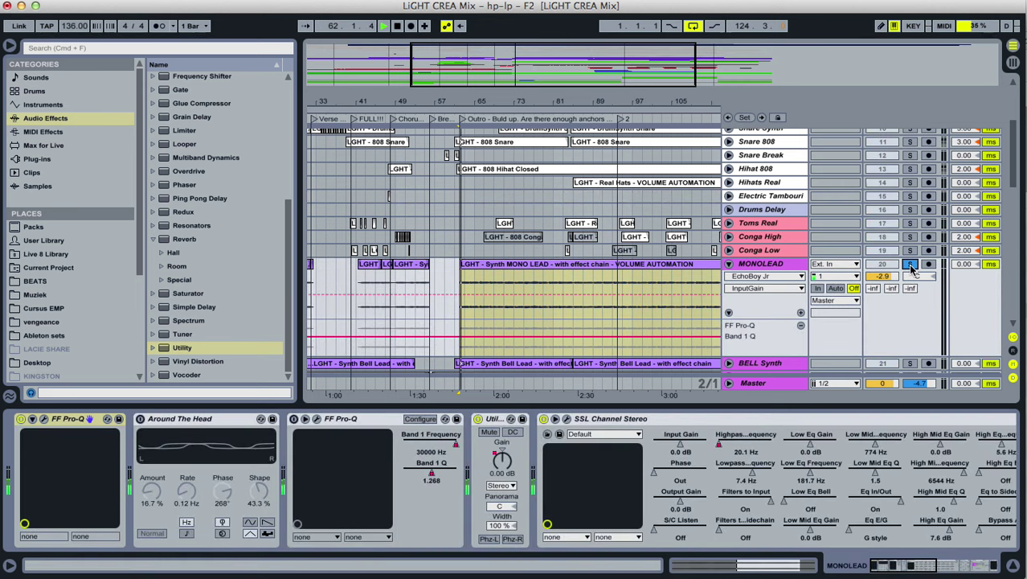
{"action": "scroll", "coordinate": [911, 268], "scroll_direction": "up", "scroll_amount": 3}
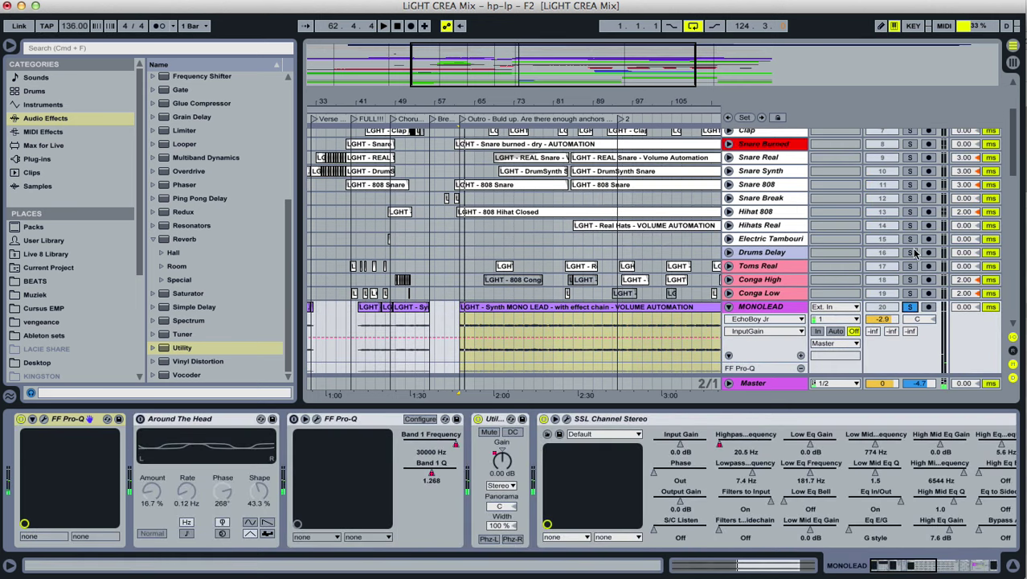
Play the soloed MONOLEAD synth lead from bar 62 and split its clip at bar 71.
{"action": "scroll", "coordinate": [914, 233], "scroll_direction": "up", "scroll_amount": 3}
{"action": "scroll", "coordinate": [914, 227], "scroll_direction": "up", "scroll_amount": 1}
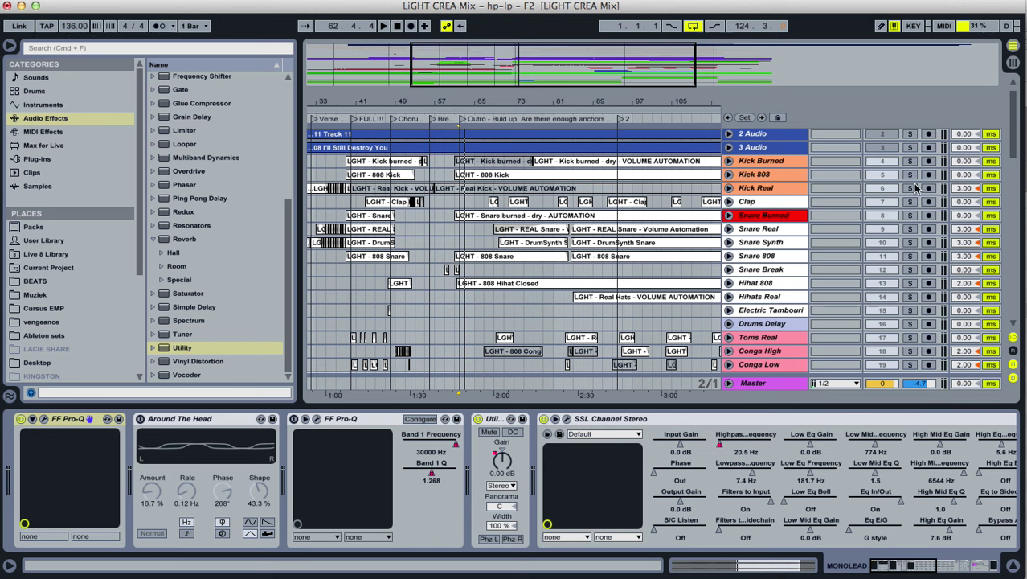
{"action": "key", "text": "space"}
{"action": "scroll", "coordinate": [914, 178], "scroll_direction": "down", "scroll_amount": 5}
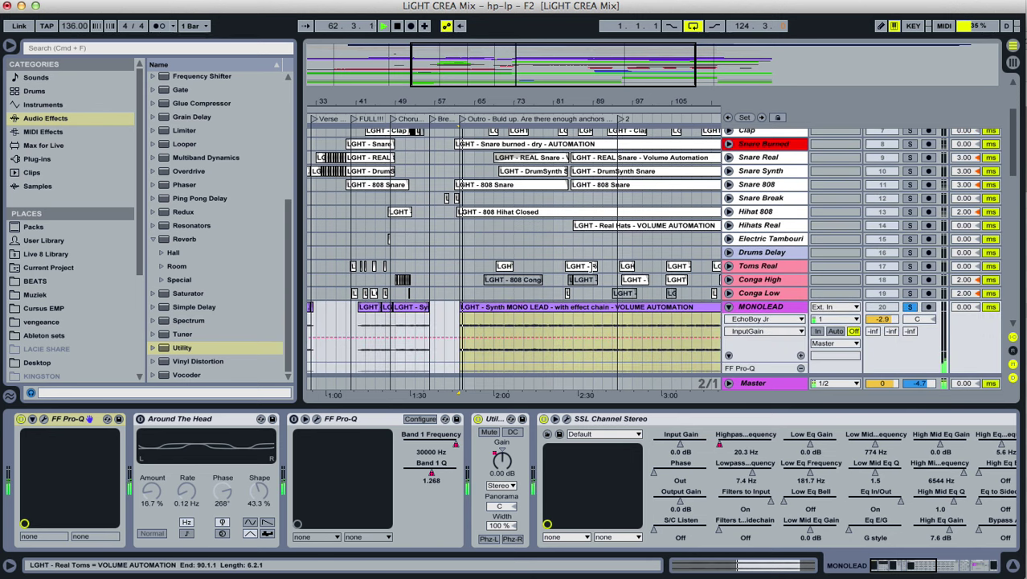
{"action": "scroll", "coordinate": [591, 266], "scroll_direction": "down", "scroll_amount": 3}
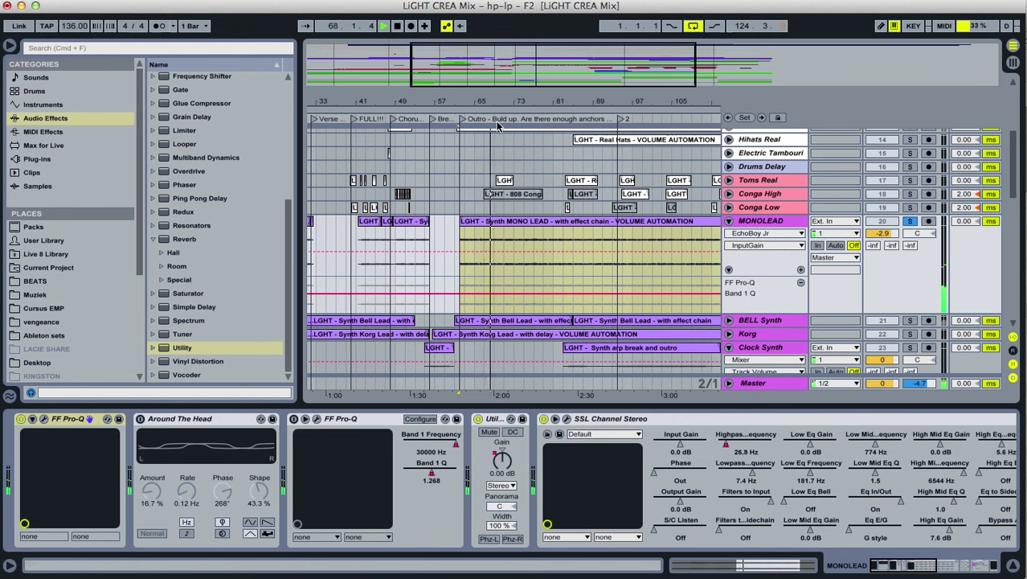
{"action": "left_click_drag", "start_coordinate": [490, 98], "coordinate": [492, 117]}
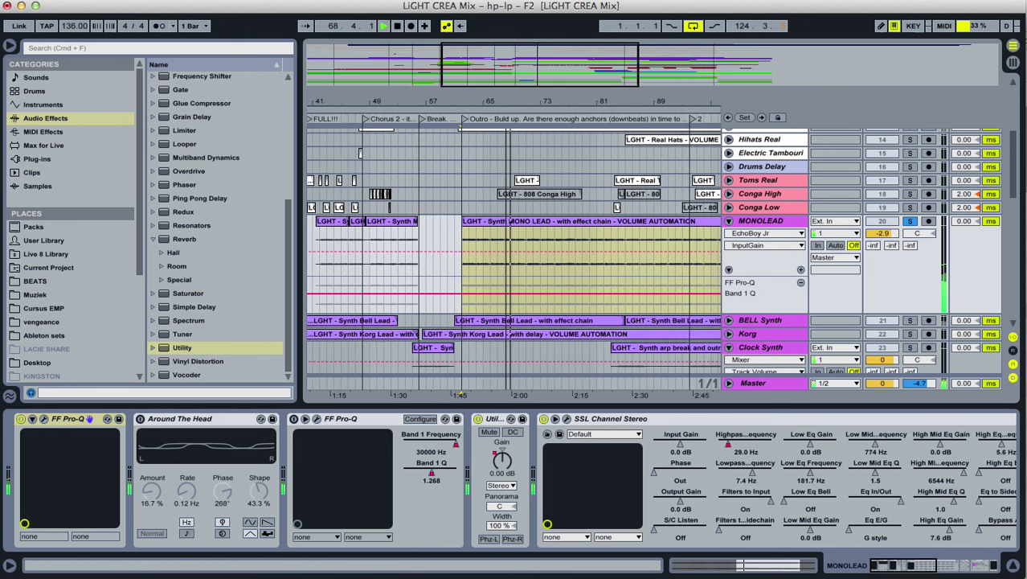
{"action": "left_click", "coordinate": [527, 242]}
{"action": "key", "text": "super+e"}
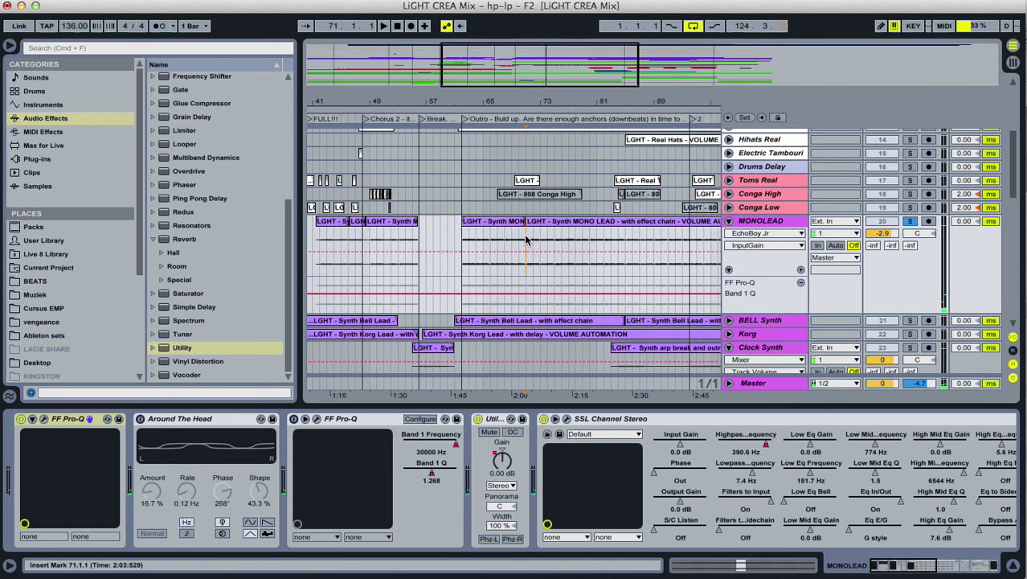
Play the lead from bar 71 and loop the MONOLEAD clip between bars 62 and 71.
{"action": "left_click", "coordinate": [530, 223]}
{"action": "key", "text": "space"}
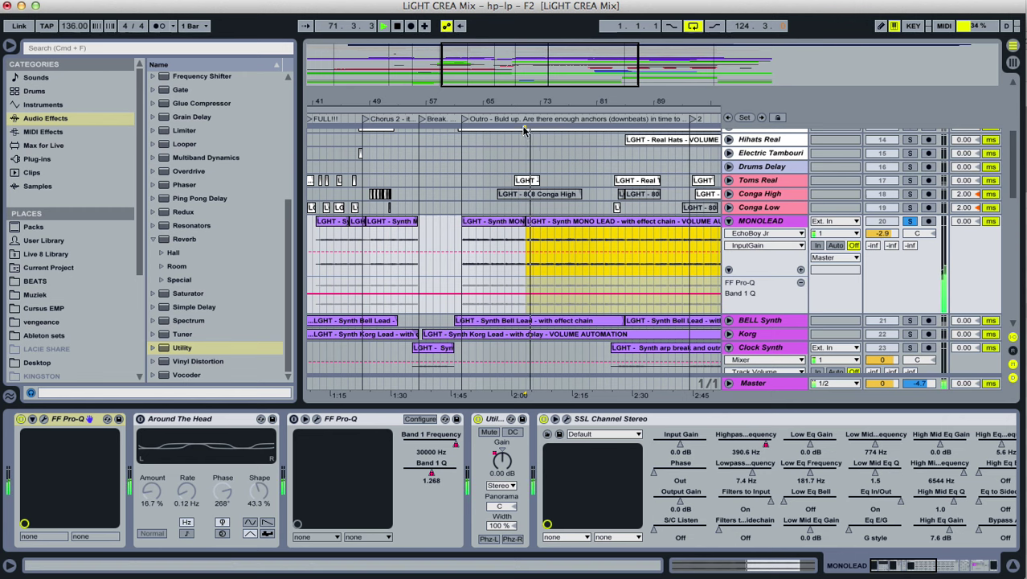
{"action": "left_click_drag", "start_coordinate": [533, 102], "coordinate": [522, 246]}
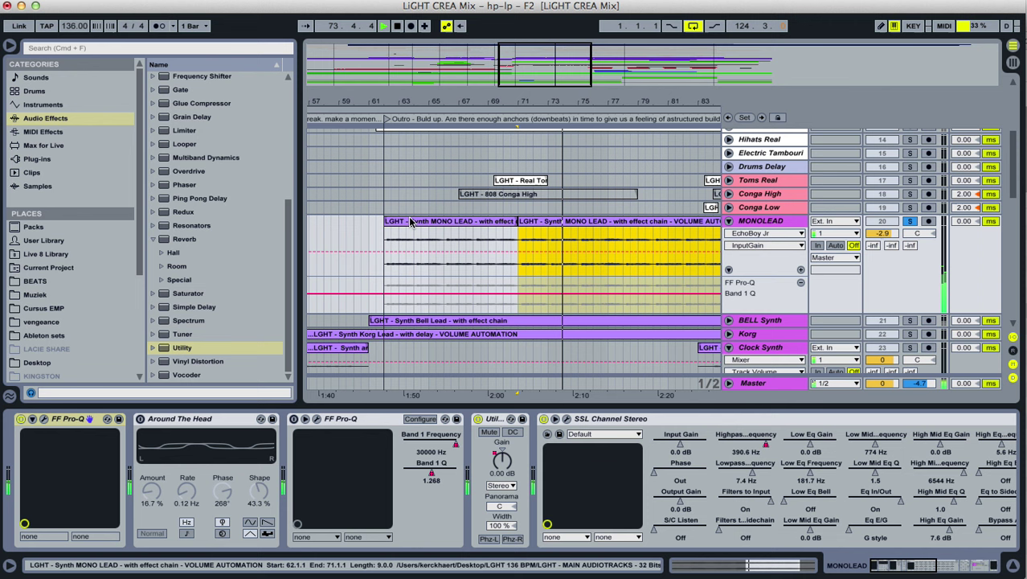
{"action": "left_click", "coordinate": [472, 219]}
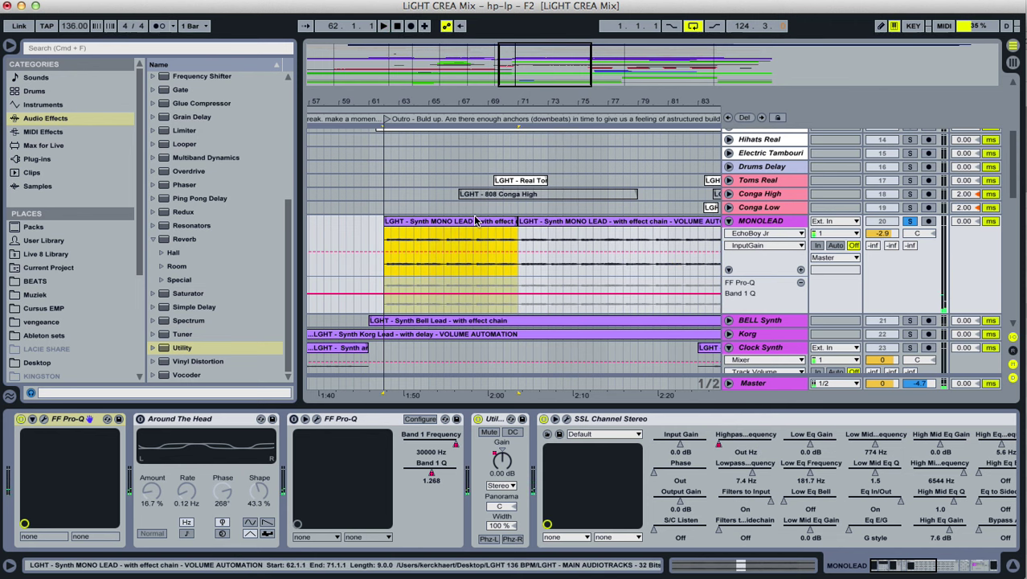
{"action": "key", "text": "super+l"}
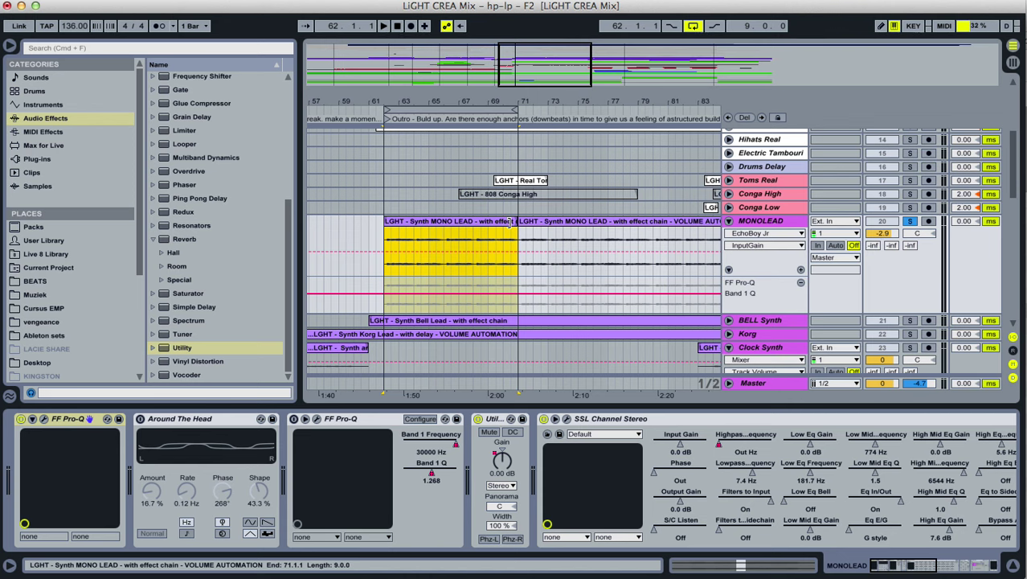
Unfold the first Piano track, solo and play it alongside MONOLEAD from 68.3.1, and move the nine-bar loop to start at bar 71.
{"action": "scroll", "coordinate": [510, 224], "scroll_direction": "down", "scroll_amount": 2}
{"action": "scroll", "coordinate": [510, 224], "scroll_direction": "up", "scroll_amount": 9}
{"action": "scroll", "coordinate": [509, 223], "scroll_direction": "up", "scroll_amount": 4}
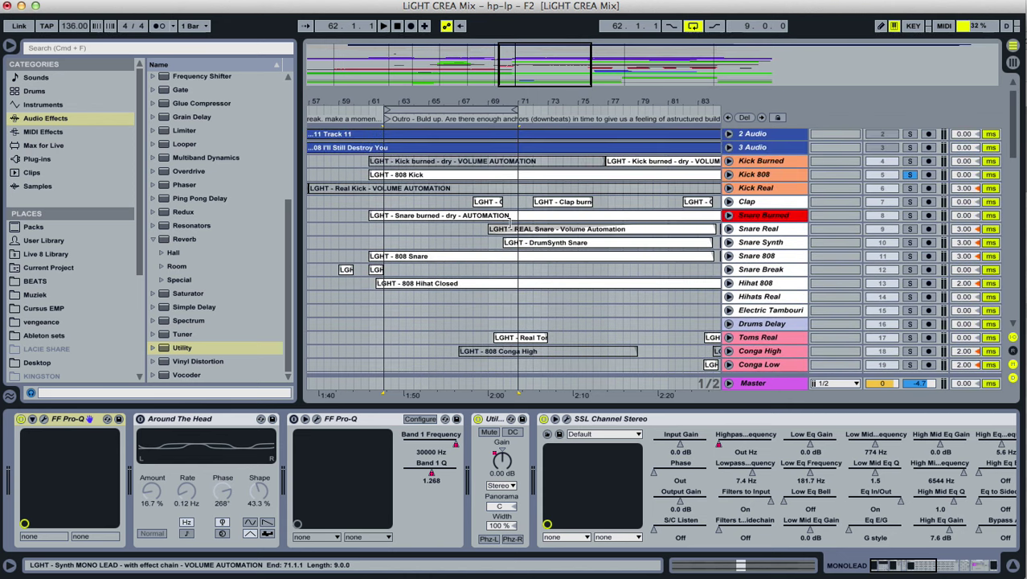
{"action": "scroll", "coordinate": [510, 222], "scroll_direction": "down", "scroll_amount": 8}
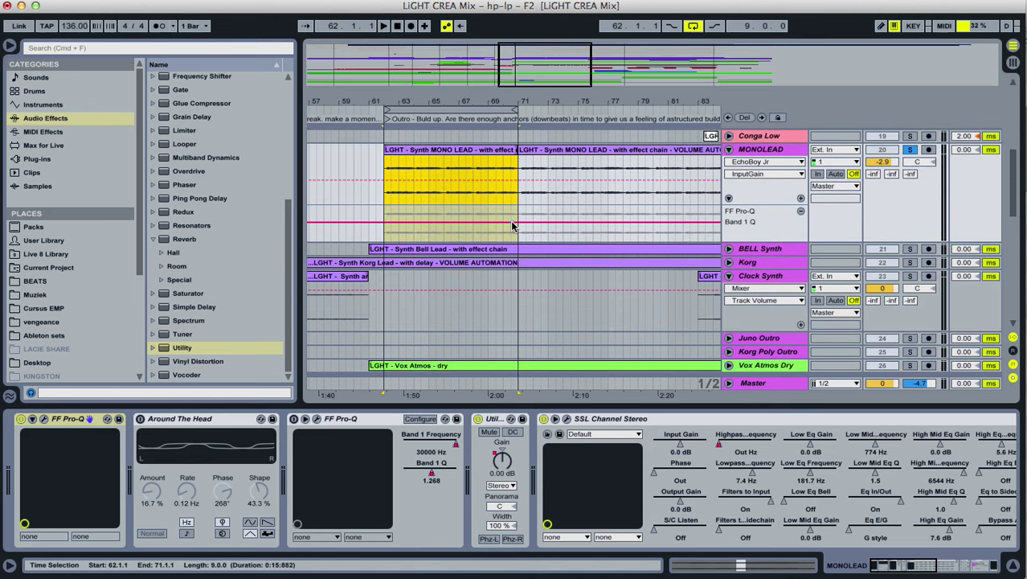
{"action": "scroll", "coordinate": [512, 226], "scroll_direction": "down", "scroll_amount": 10}
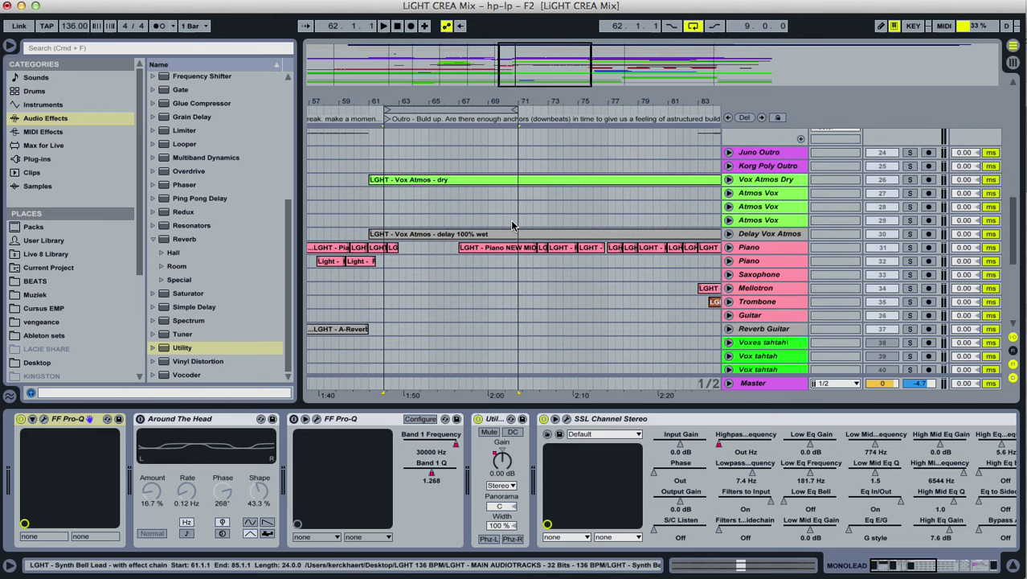
{"action": "scroll", "coordinate": [512, 225], "scroll_direction": "down", "scroll_amount": 1}
{"action": "left_click", "coordinate": [730, 233]}
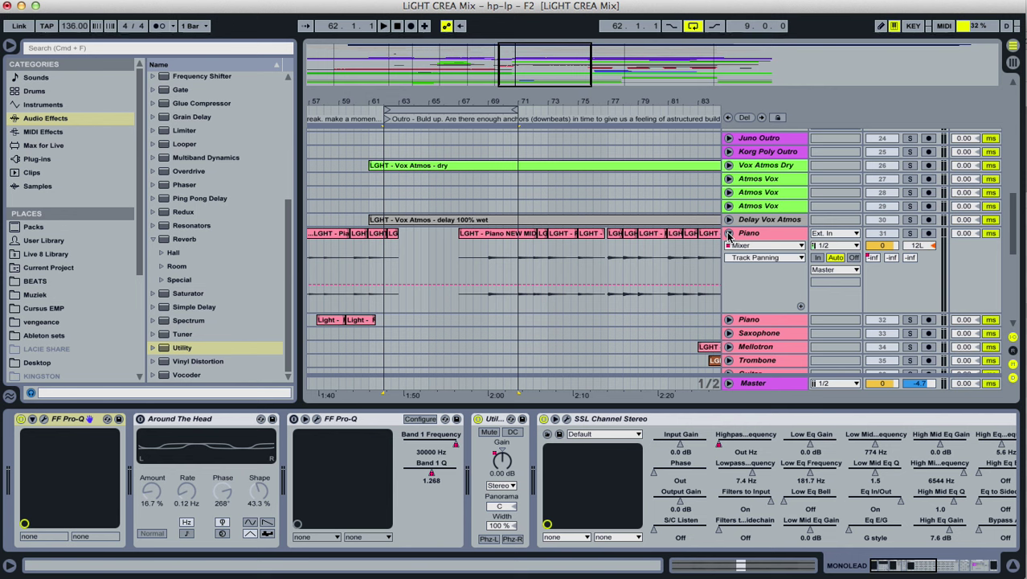
{"action": "left_click_drag", "start_coordinate": [479, 107], "coordinate": [516, 108]}
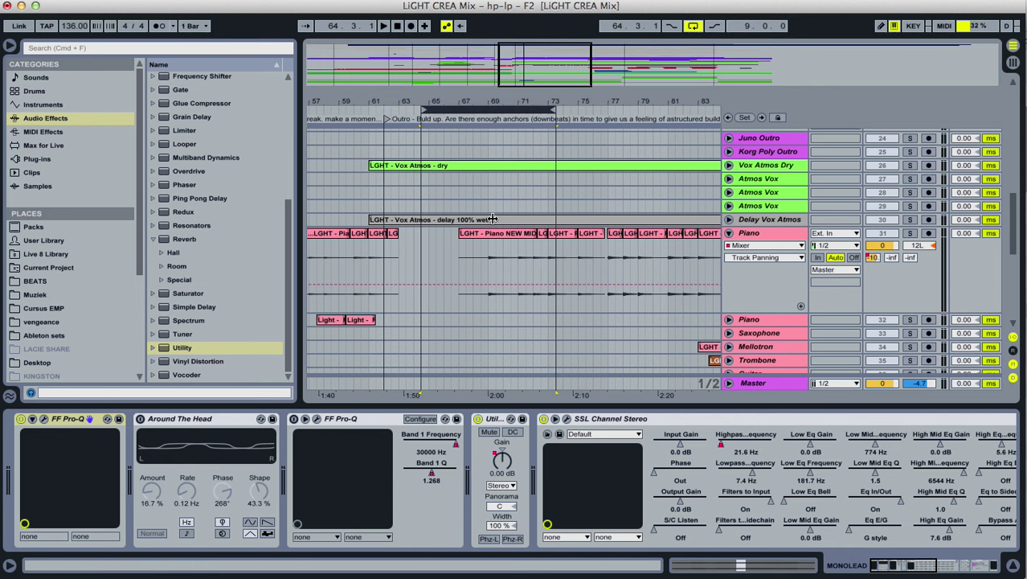
{"action": "left_click", "coordinate": [483, 254]}
{"action": "key", "text": "space"}
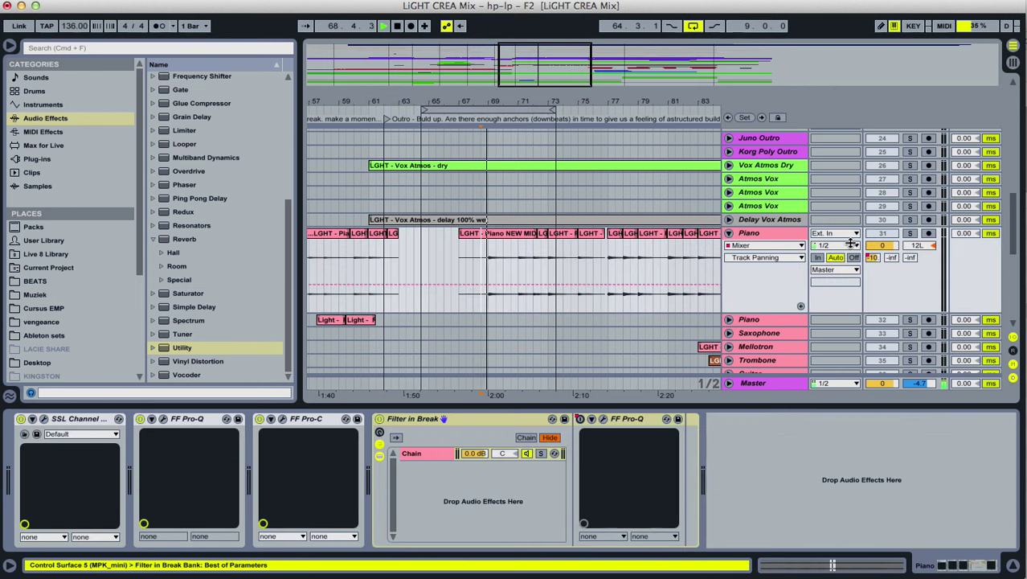
{"action": "left_click", "coordinate": [910, 233]}
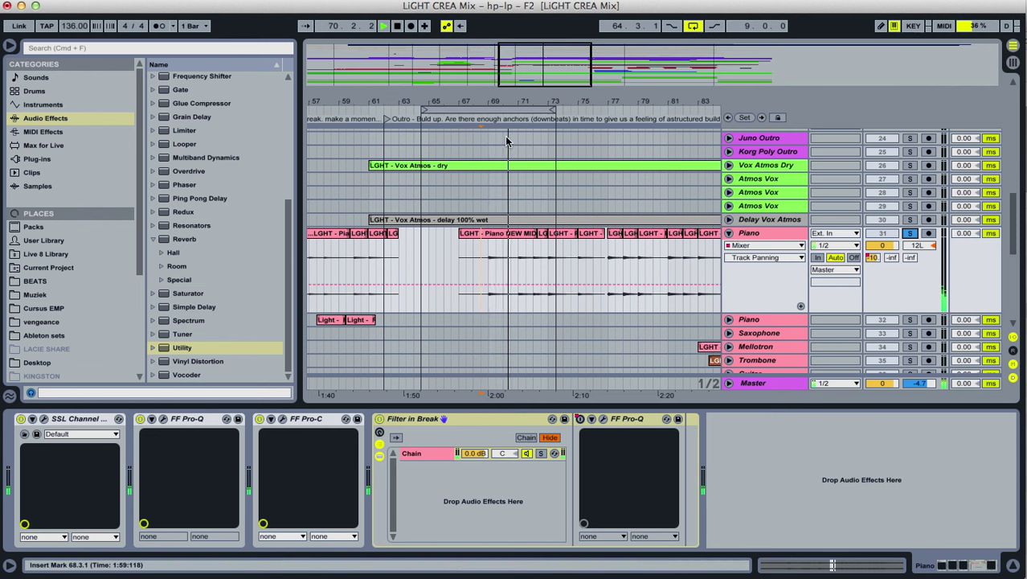
{"action": "left_click_drag", "start_coordinate": [509, 108], "coordinate": [480, 102]}
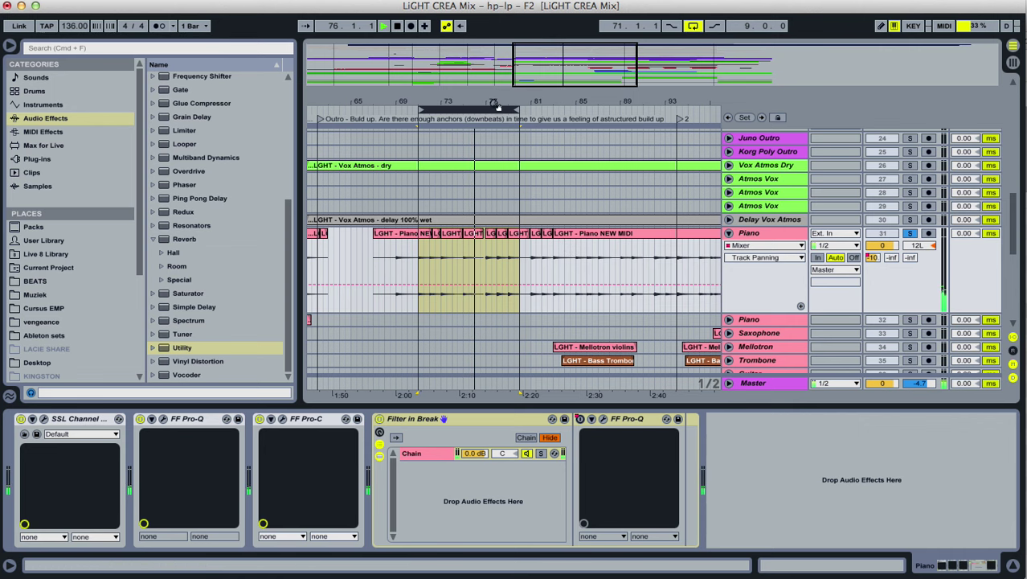
Raise the clip gain of the ten Piano clips from bar 67 to bar 121 to 2.00 dB.
{"action": "left_click_drag", "start_coordinate": [499, 102], "coordinate": [468, 90]}
{"action": "left_click", "coordinate": [537, 235]}
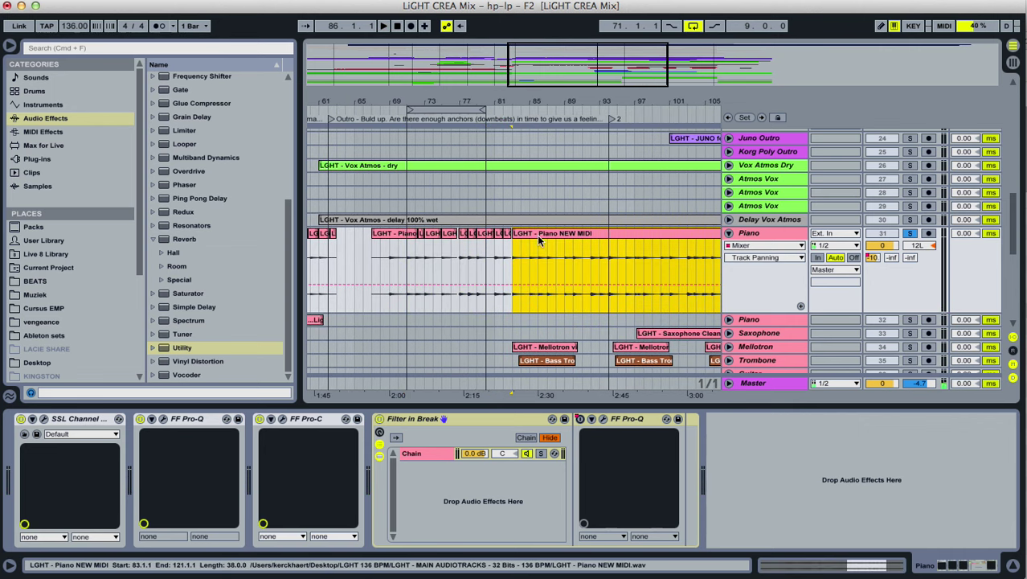
{"action": "left_click", "coordinate": [396, 234], "text": "shift"}
{"action": "left_click", "coordinate": [397, 236], "text": "shift"}
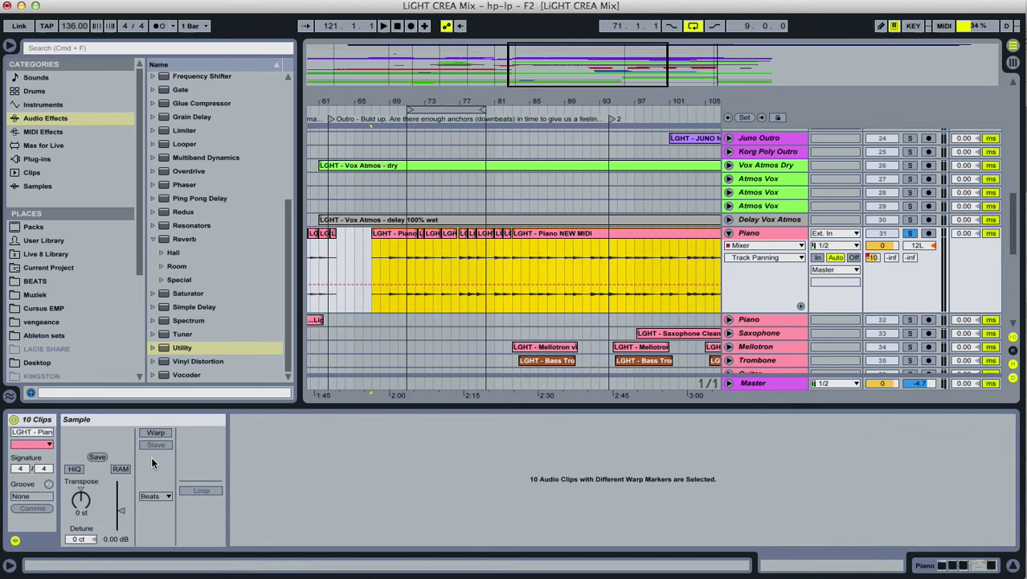
{"action": "left_click", "coordinate": [113, 542]}
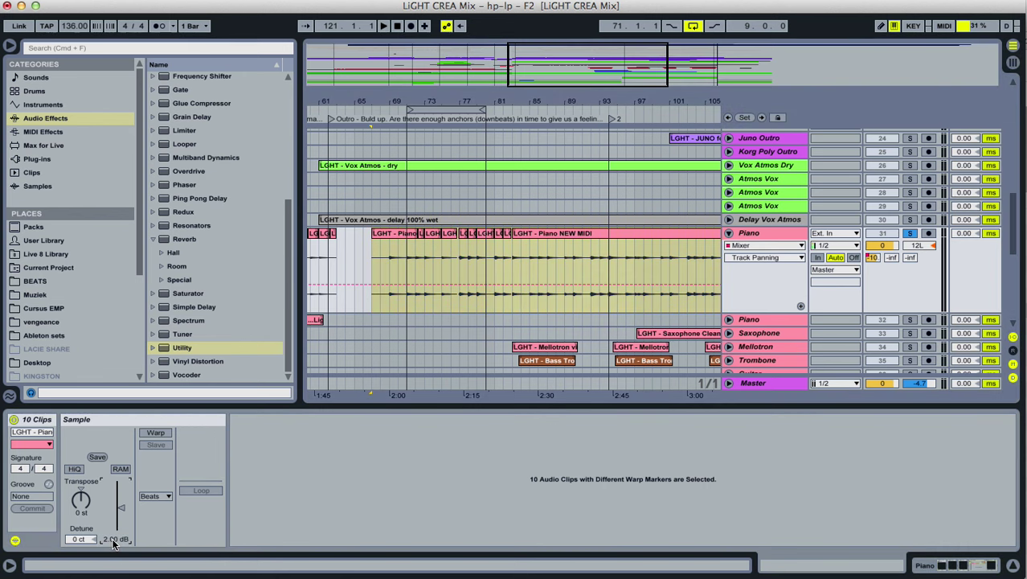
Play the soloed piano and lead from the early outro and place the insert mark at bar 77 on the Piano track.
{"action": "left_click", "coordinate": [389, 268]}
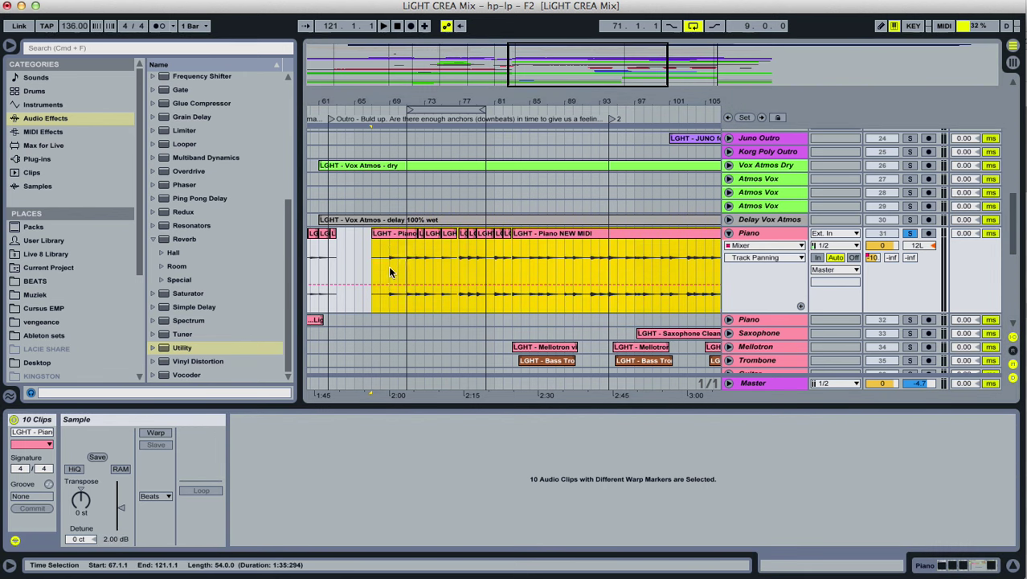
{"action": "key", "text": "space"}
{"action": "left_click_drag", "start_coordinate": [440, 105], "coordinate": [441, 98]}
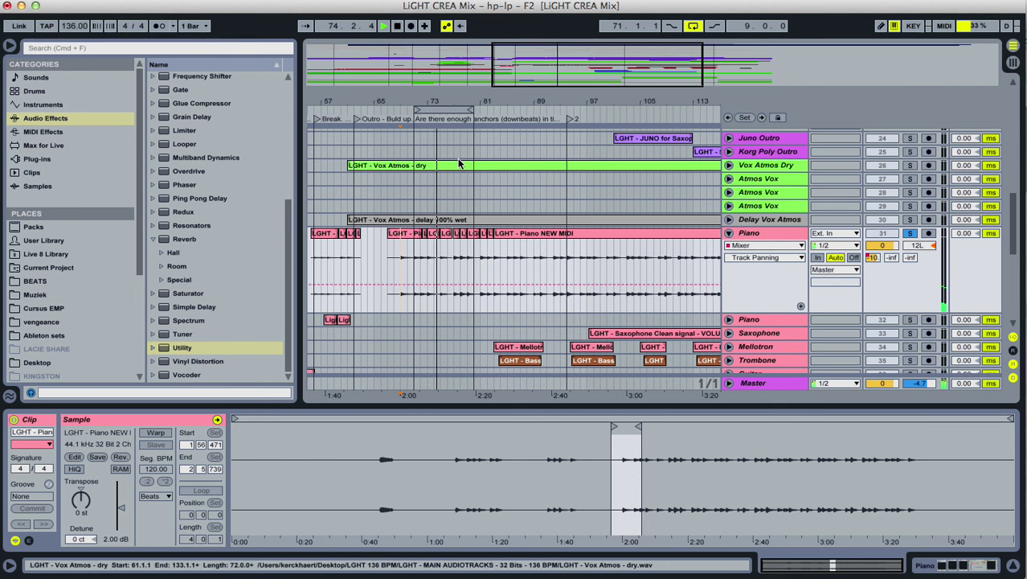
{"action": "scroll", "coordinate": [459, 163], "scroll_direction": "up", "scroll_amount": 2}
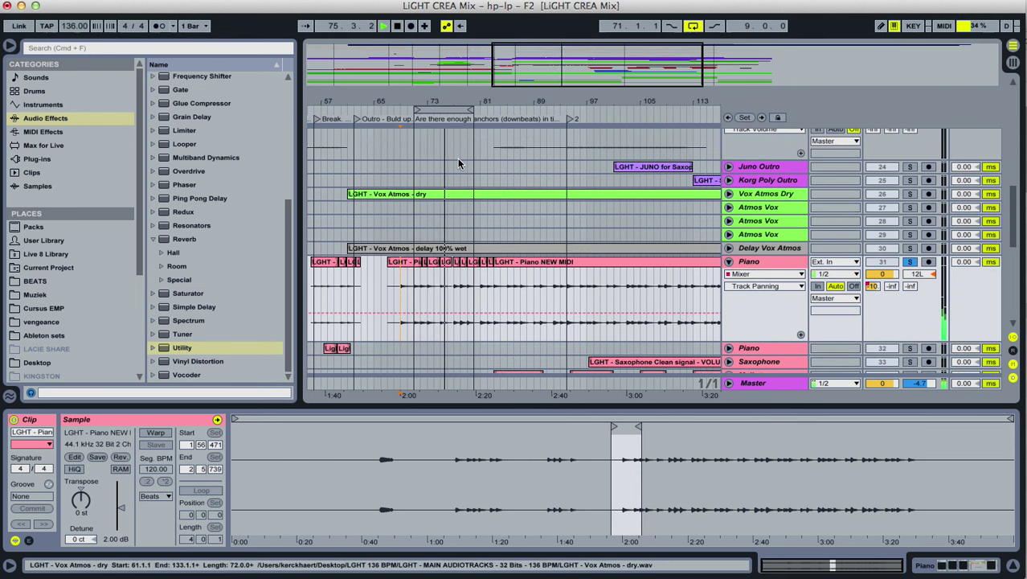
{"action": "scroll", "coordinate": [459, 163], "scroll_direction": "up", "scroll_amount": 5}
{"action": "scroll", "coordinate": [459, 163], "scroll_direction": "down", "scroll_amount": 3}
{"action": "left_click_drag", "start_coordinate": [458, 103], "coordinate": [447, 154]}
{"action": "key", "text": "space"}
{"action": "left_click", "coordinate": [448, 307]}
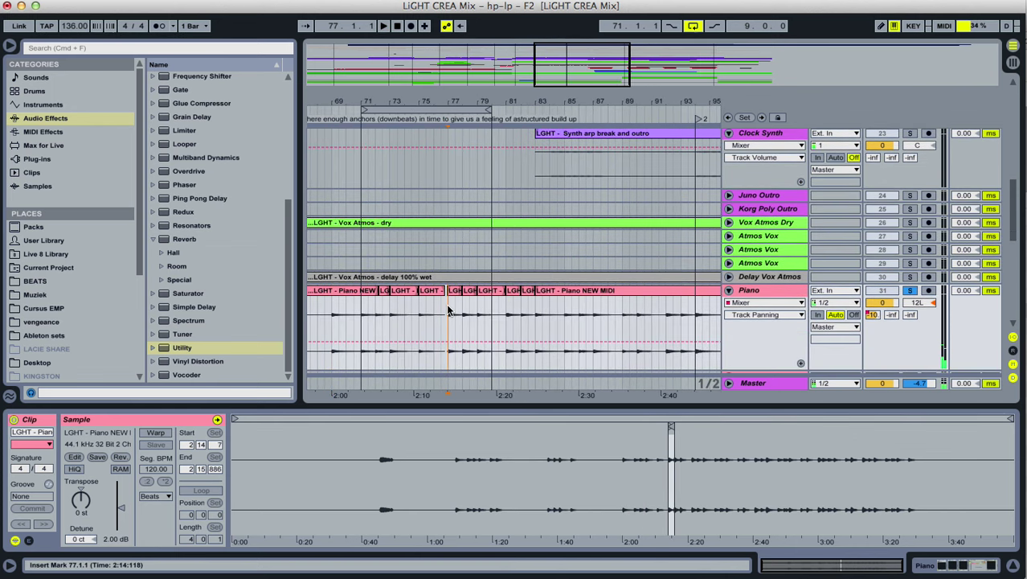
Split the MONOLEAD clip at bar 77.
{"action": "scroll", "coordinate": [449, 308], "scroll_direction": "down", "scroll_amount": 6}
{"action": "scroll", "coordinate": [450, 308], "scroll_direction": "up", "scroll_amount": 7}
{"action": "scroll", "coordinate": [449, 306], "scroll_direction": "up", "scroll_amount": 5}
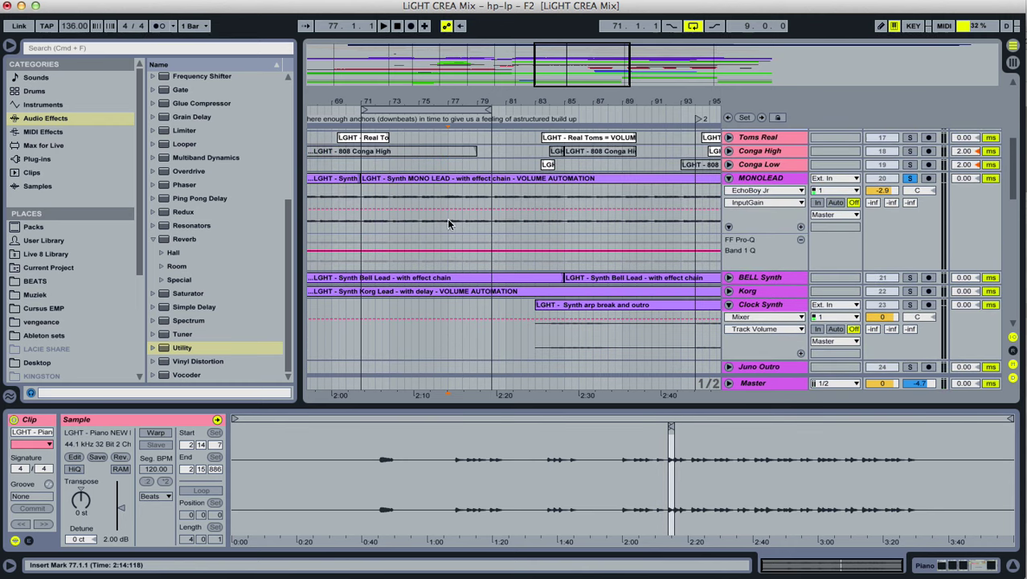
{"action": "left_click", "coordinate": [451, 201]}
{"action": "key", "text": "super+e"}
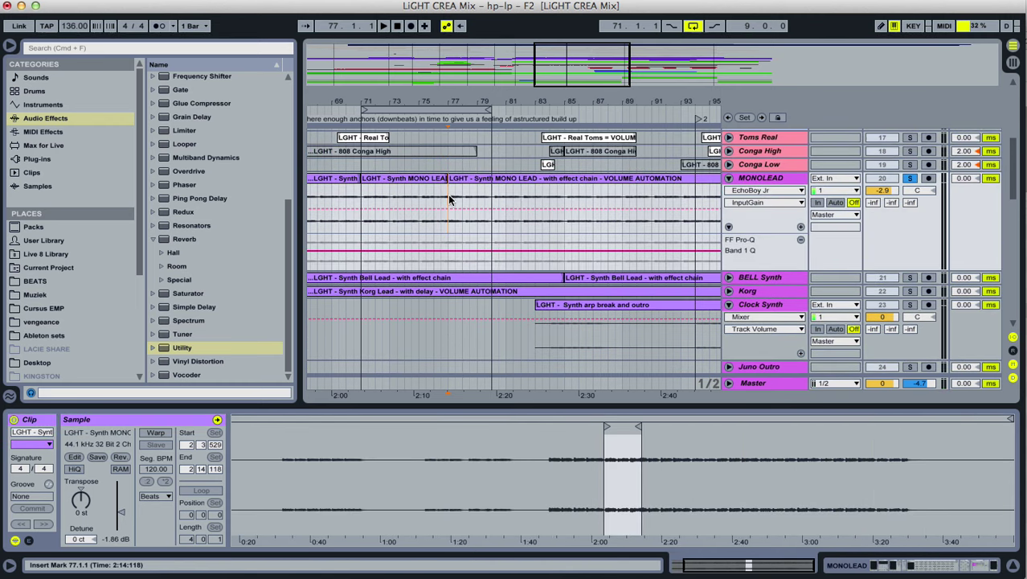
Play the soloed lead and piano from bar 77 and set a loop of length 7.2.0 starting at 84.3.1.
{"action": "left_click_drag", "start_coordinate": [471, 98], "coordinate": [491, 110]}
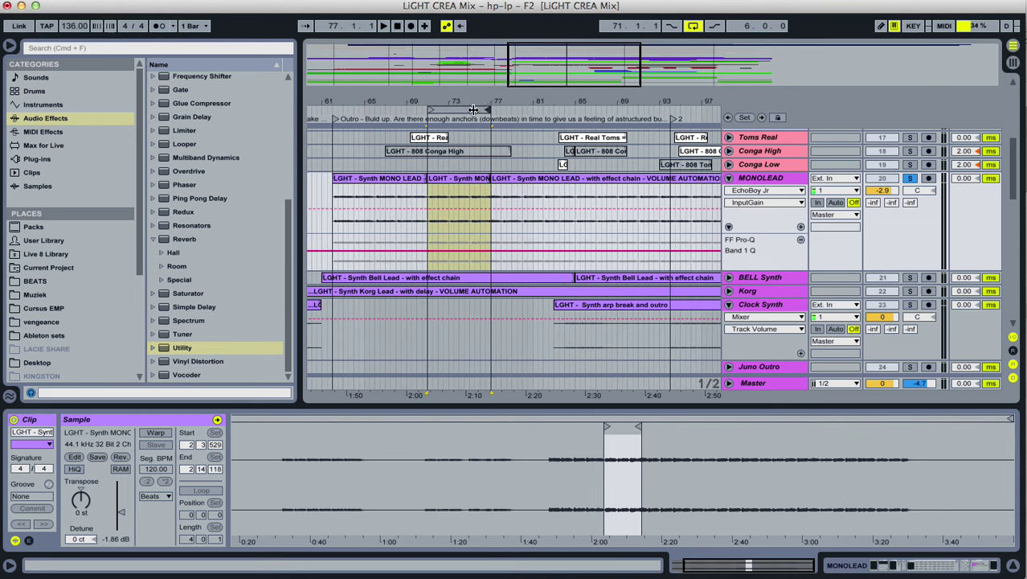
{"action": "left_click_drag", "start_coordinate": [463, 110], "coordinate": [566, 108]}
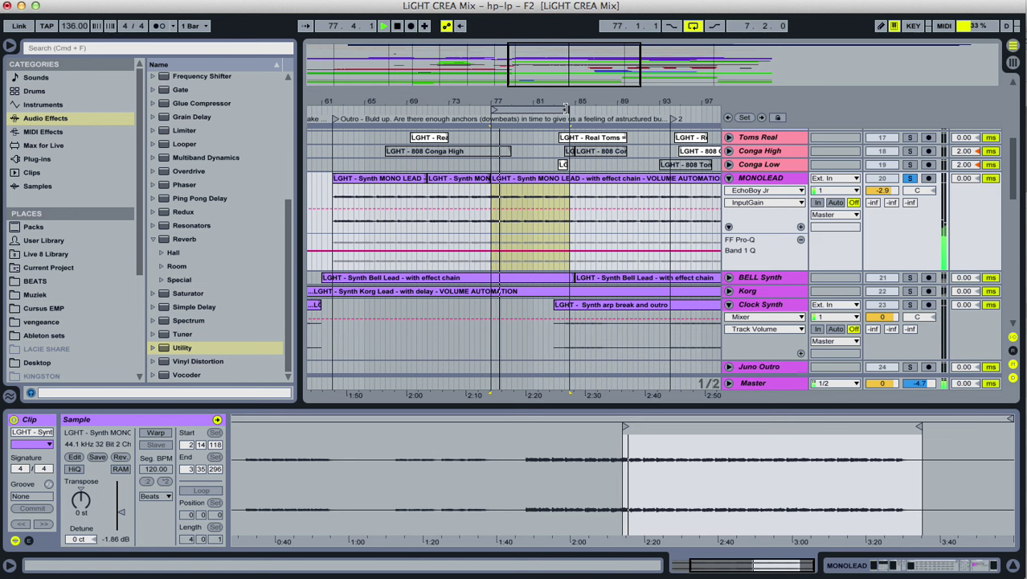
{"action": "scroll", "coordinate": [527, 225], "scroll_direction": "down", "scroll_amount": 10}
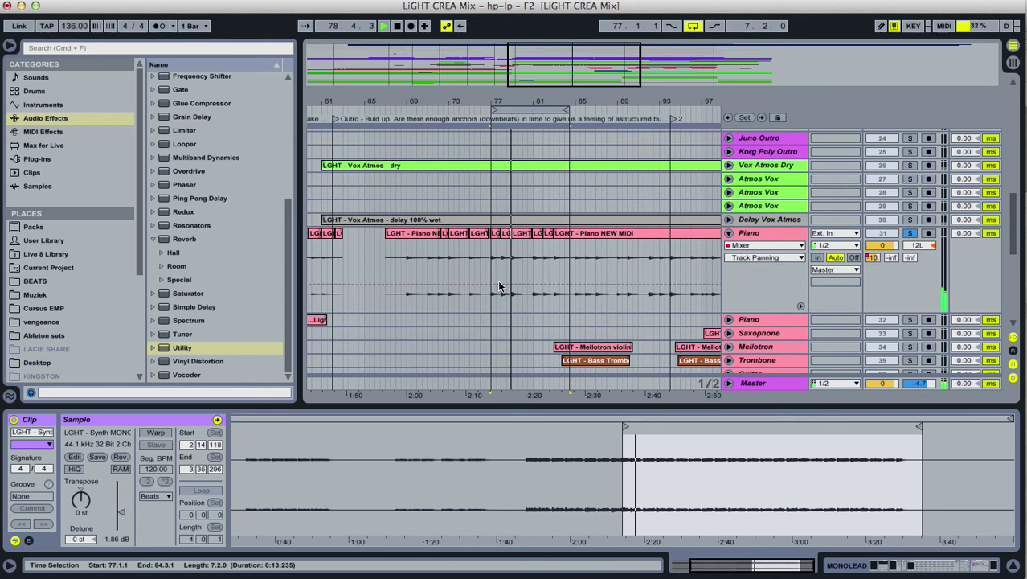
{"action": "scroll", "coordinate": [530, 225], "scroll_direction": "up", "scroll_amount": 10}
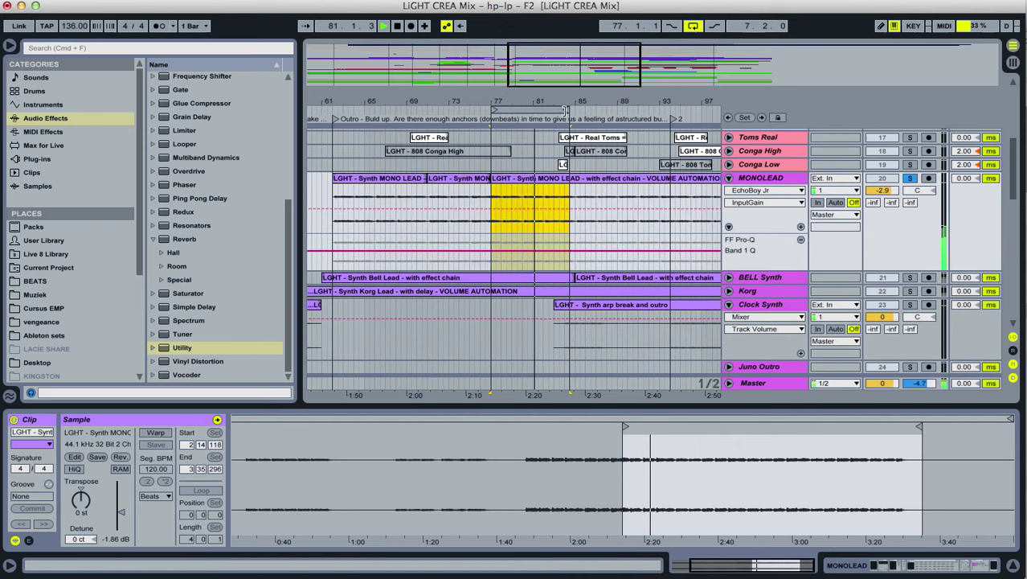
{"action": "left_click_drag", "start_coordinate": [548, 110], "coordinate": [631, 115]}
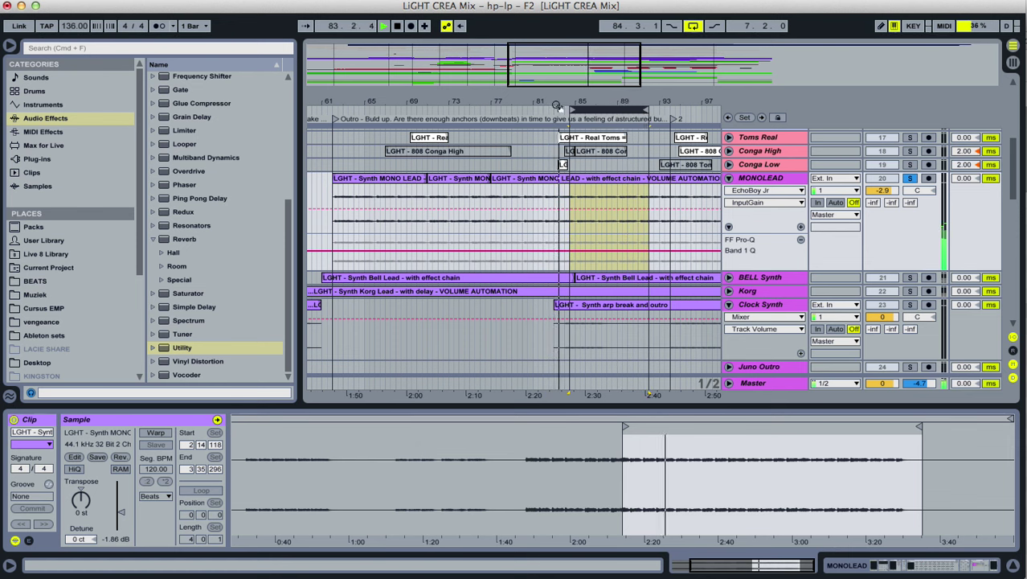
Stop playback and split the MONOLEAD clip at bar 85, where the second outro Bell Synth clip starts.
{"action": "scroll", "coordinate": [631, 115], "scroll_direction": "right", "scroll_amount": 2}
{"action": "left_click_drag", "start_coordinate": [525, 102], "coordinate": [511, 137]}
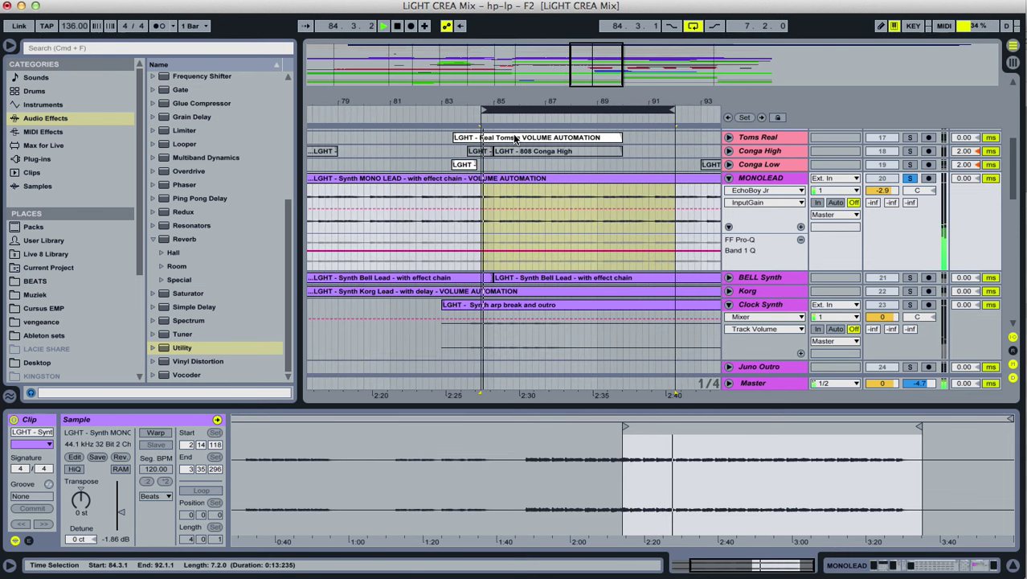
{"action": "left_click", "coordinate": [495, 199]}
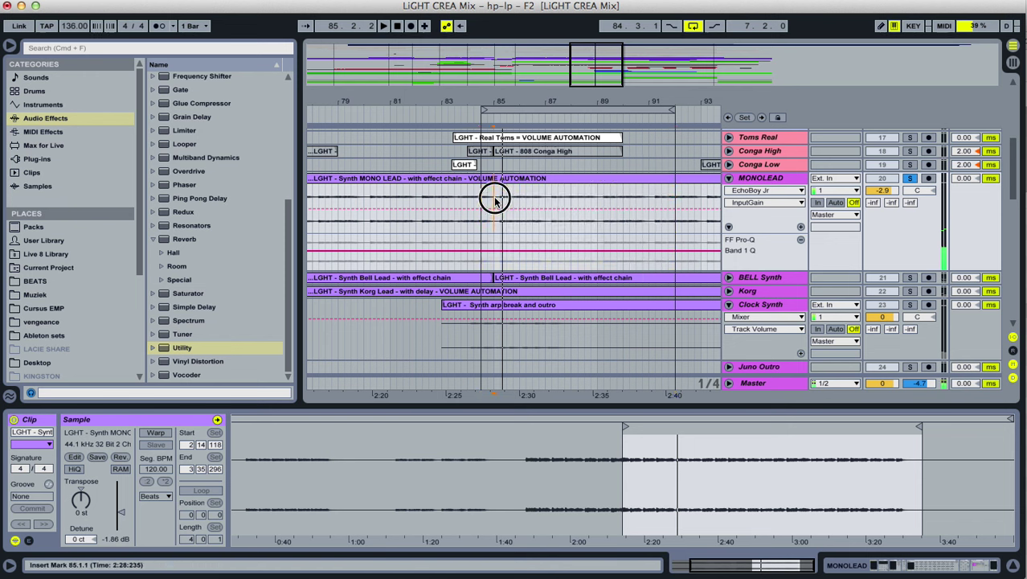
{"action": "key", "text": "super+e"}
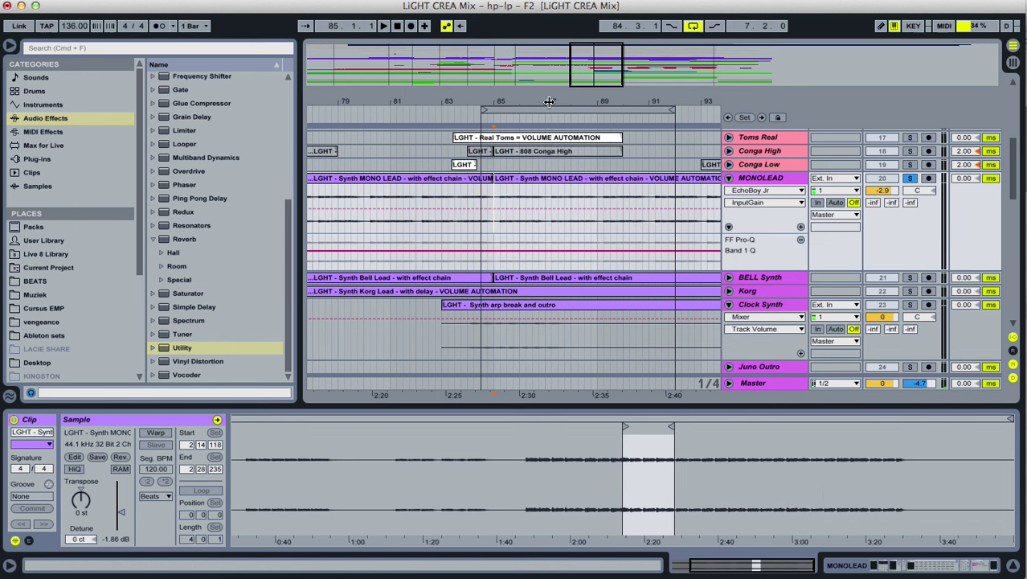
{"action": "scroll", "coordinate": [546, 107], "scroll_direction": "down", "scroll_amount": 7}
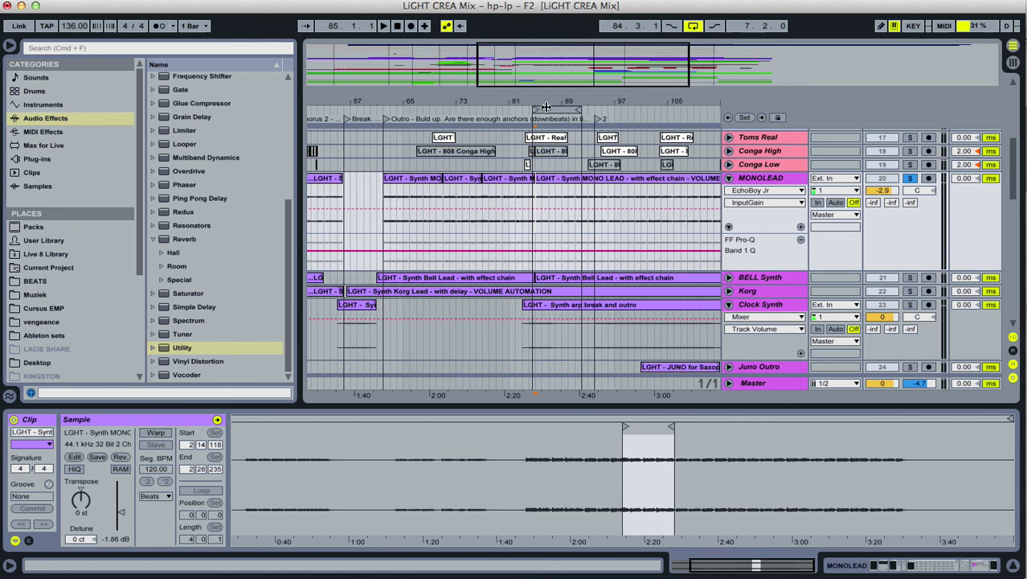
Colour the MONOLEAD clips starting at bars 62 and 77 green and the clip between them, starting at bar 71, red.
{"action": "left_click", "coordinate": [410, 180]}
{"action": "right_click", "coordinate": [410, 180]}
{"action": "left_click", "coordinate": [447, 477]}
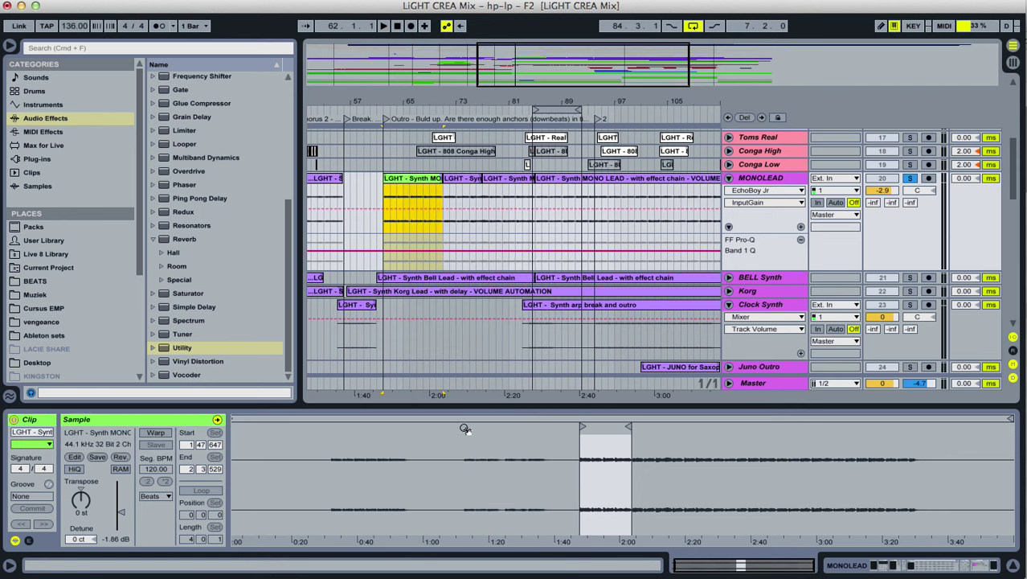
{"action": "right_click", "coordinate": [500, 181]}
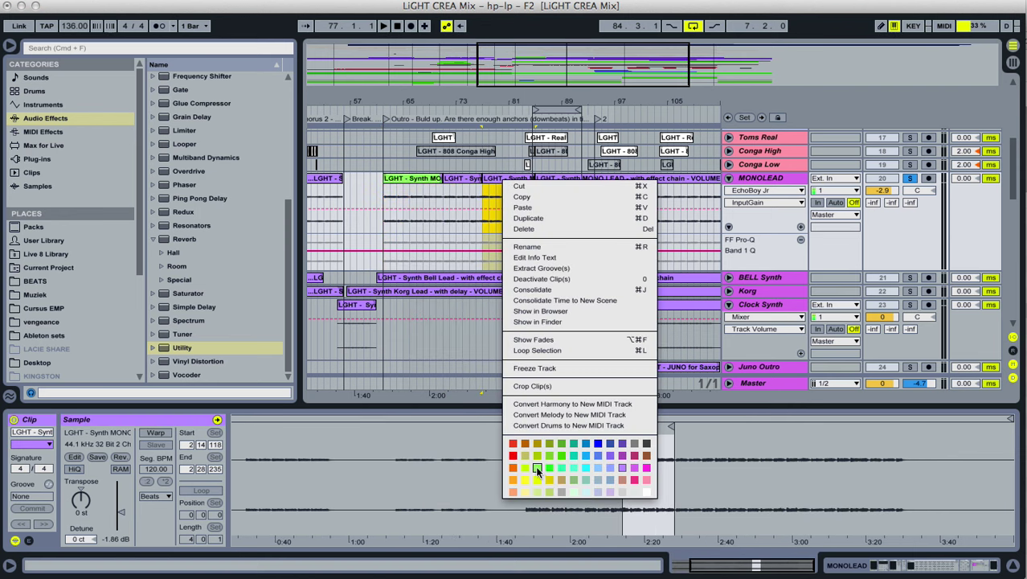
{"action": "left_click", "coordinate": [536, 467]}
{"action": "right_click", "coordinate": [464, 180]}
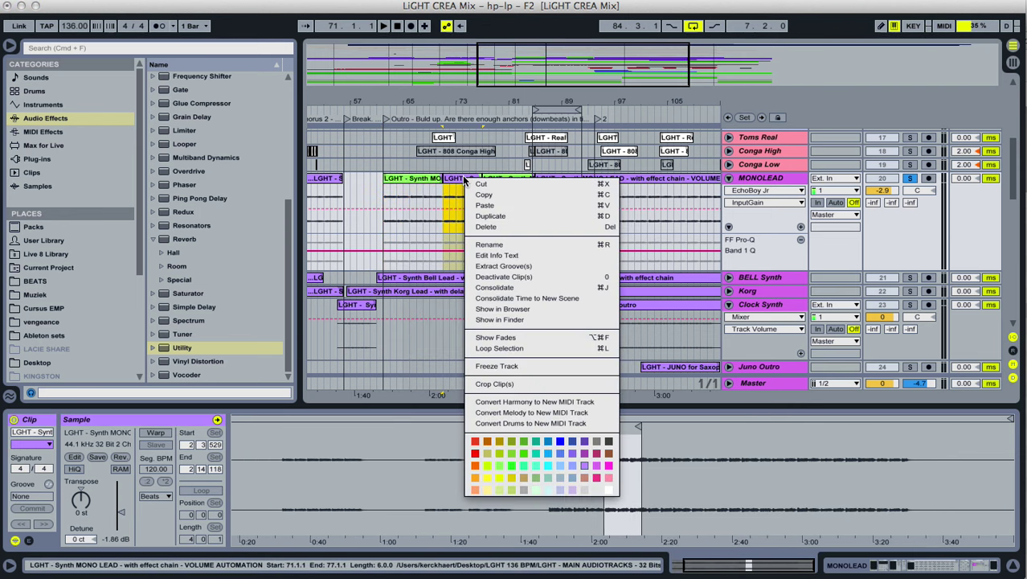
{"action": "left_click", "coordinate": [476, 454]}
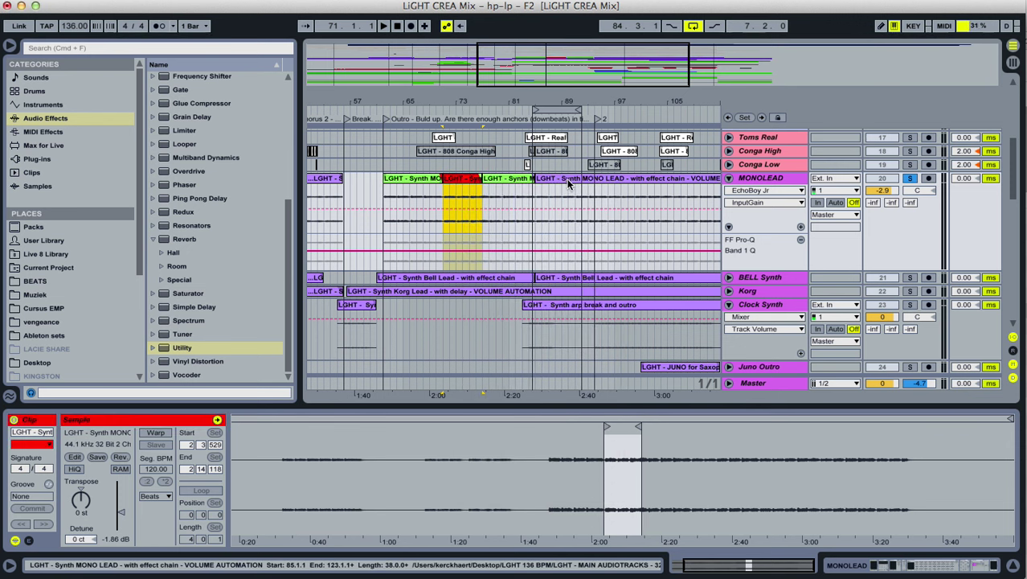
{"action": "left_click", "coordinate": [417, 183]}
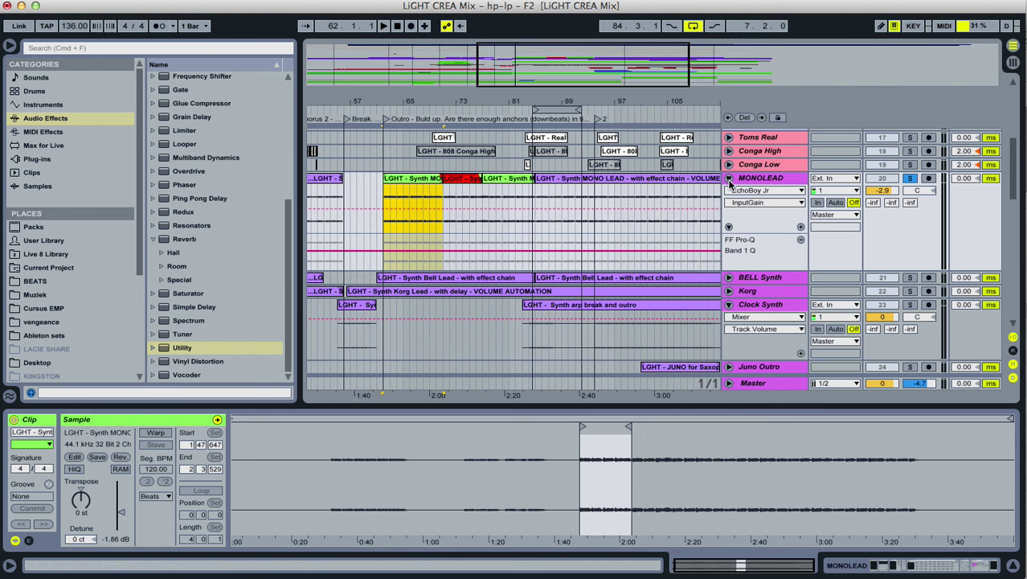
{"action": "left_click", "coordinate": [729, 179]}
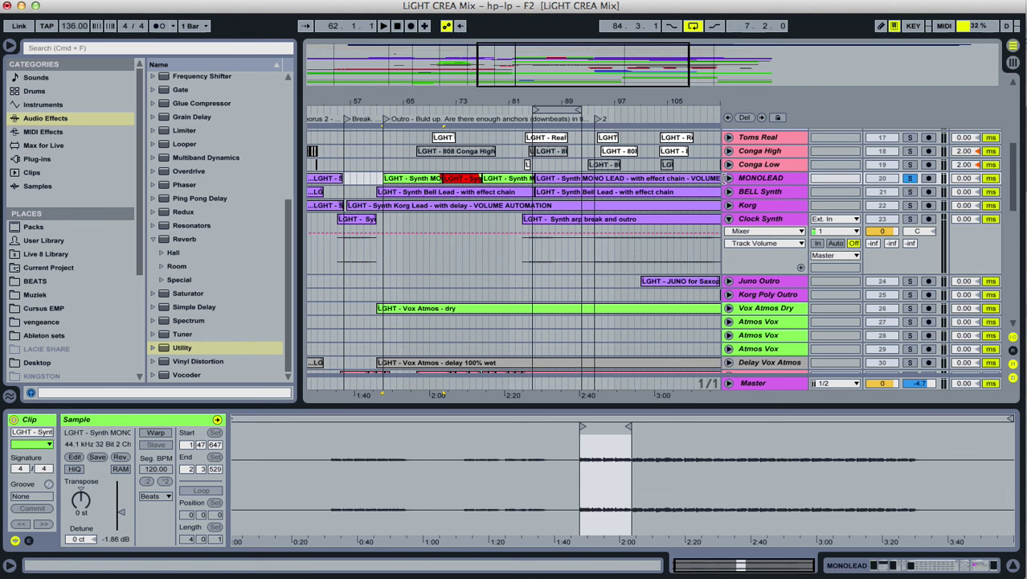
{"action": "left_click", "coordinate": [729, 179]}
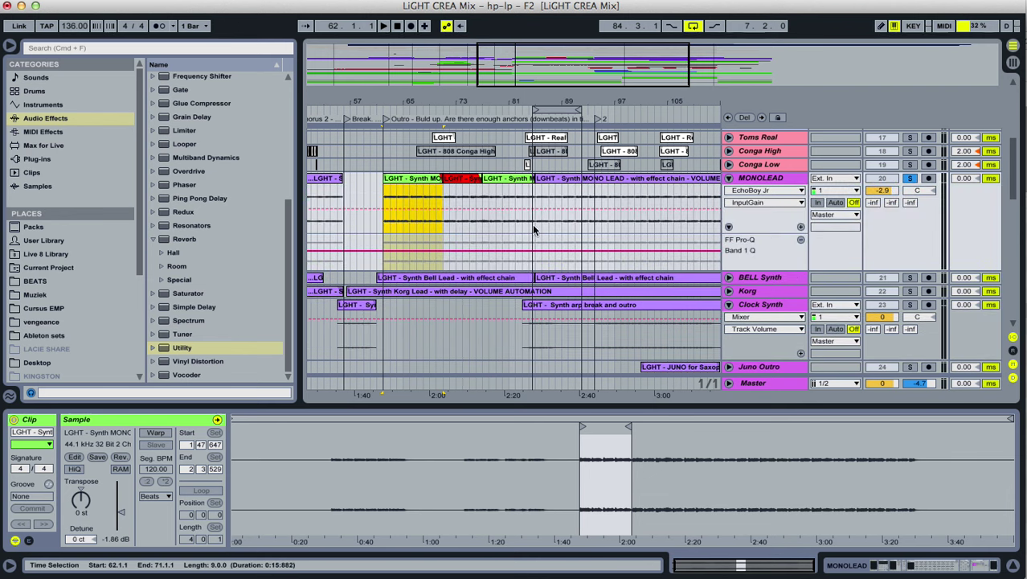
{"action": "scroll", "coordinate": [425, 207], "scroll_direction": "down", "scroll_amount": 2}
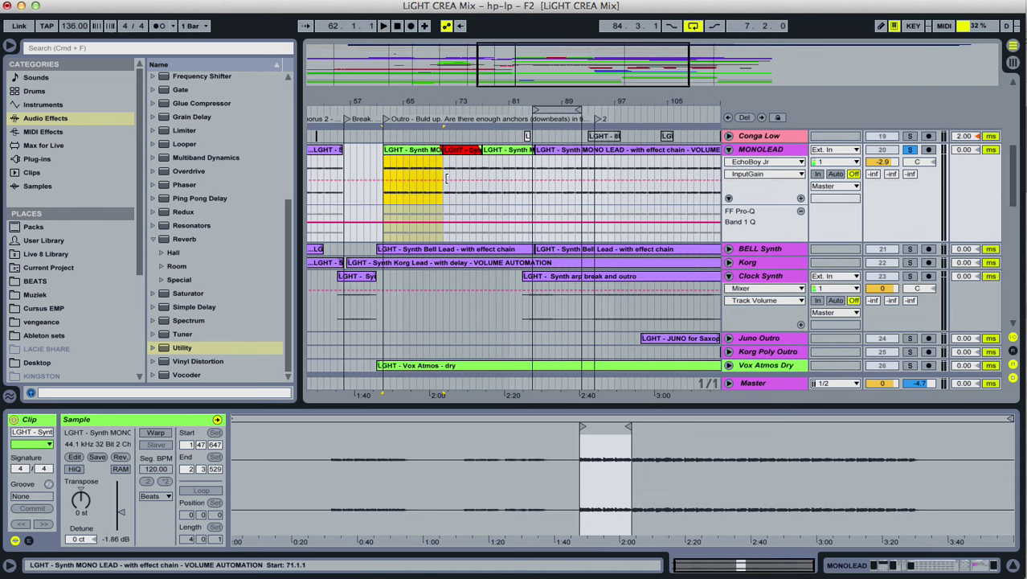
{"action": "scroll", "coordinate": [434, 193], "scroll_direction": "up", "scroll_amount": 2}
{"action": "left_click", "coordinate": [455, 179]}
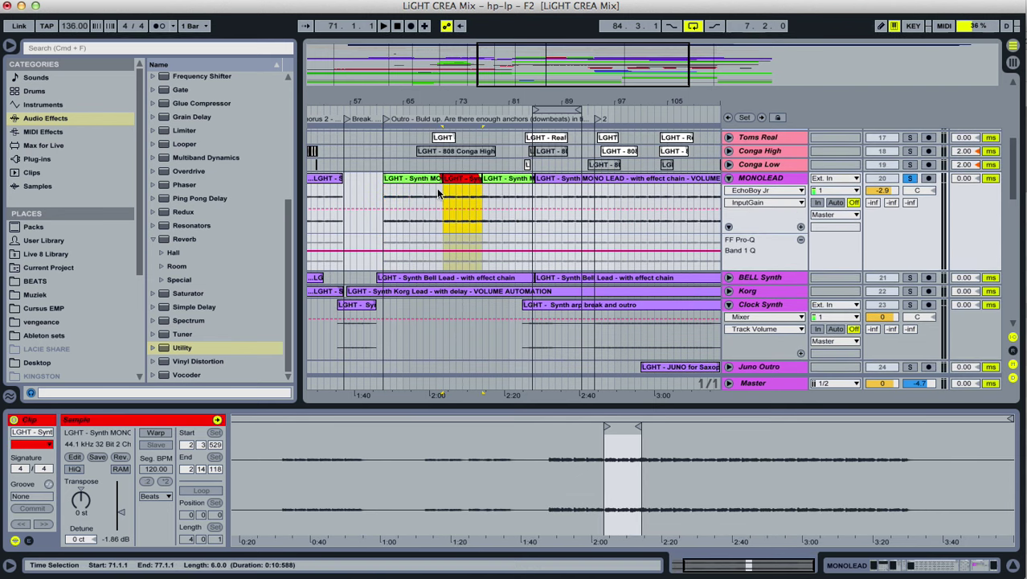
Play the soloed Piano track from bar 69 in the outro.
{"action": "scroll", "coordinate": [450, 195], "scroll_direction": "down", "scroll_amount": 5}
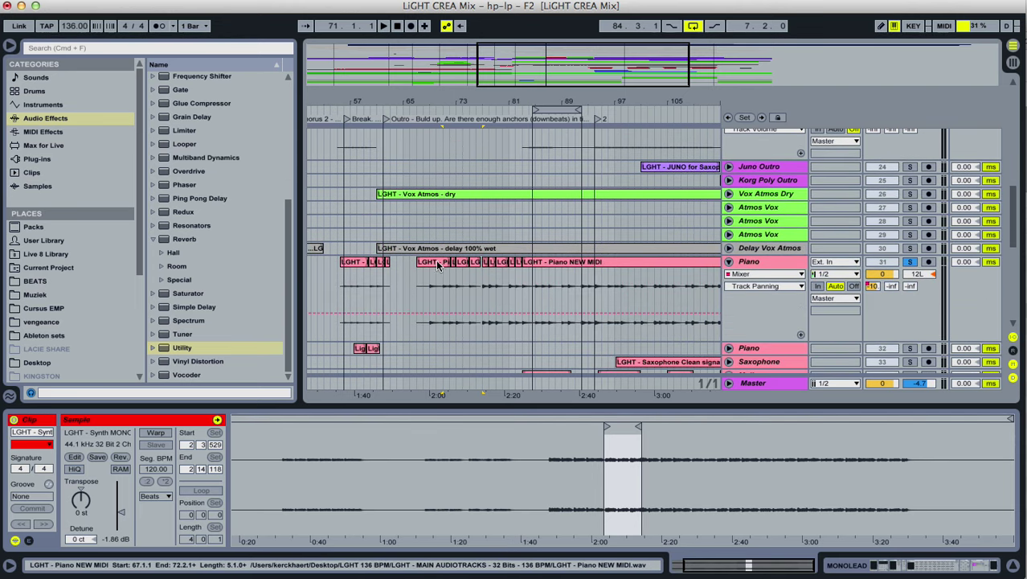
{"action": "left_click", "coordinate": [426, 281]}
{"action": "key", "text": "space"}
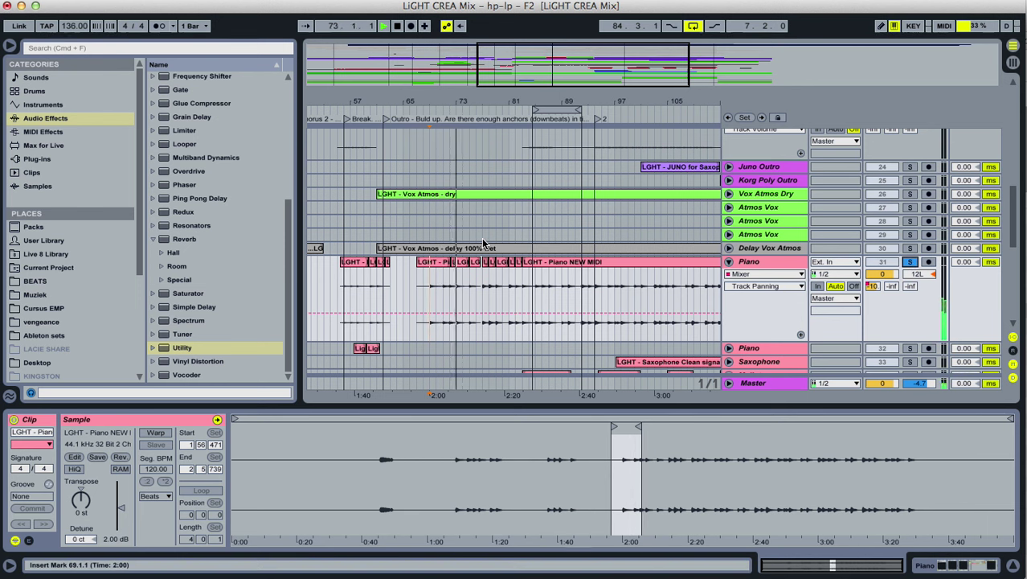
{"action": "left_click_drag", "start_coordinate": [475, 101], "coordinate": [490, 100]}
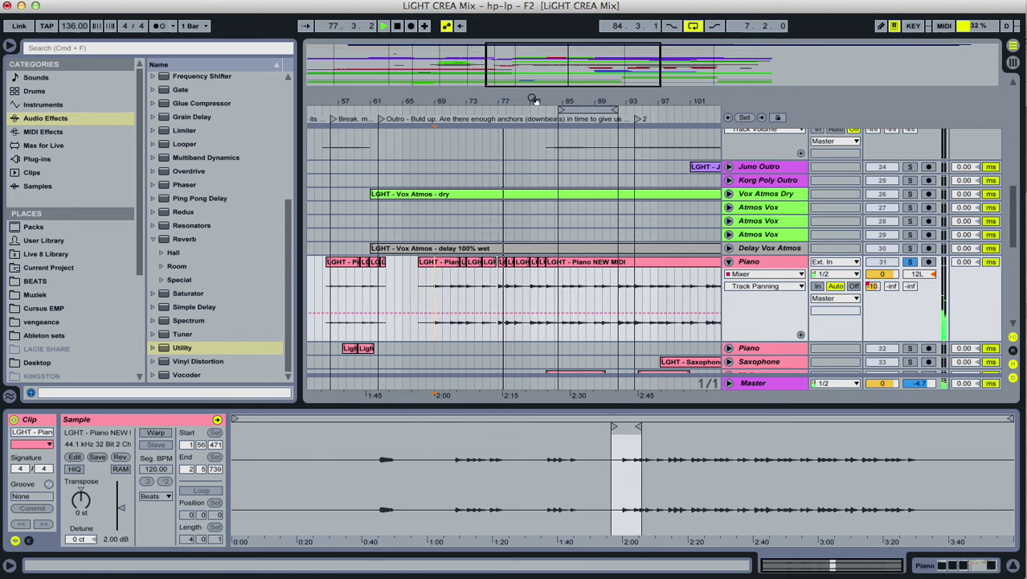
{"action": "left_click_drag", "start_coordinate": [523, 100], "coordinate": [516, 130]}
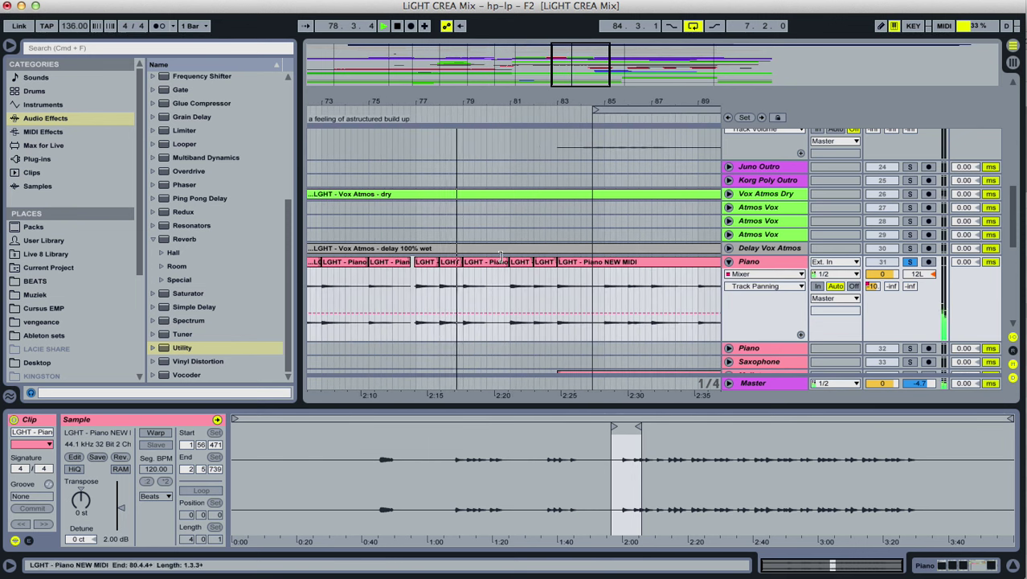
Colour the long Piano clip starting at bar 83 red.
{"action": "left_click", "coordinate": [570, 265]}
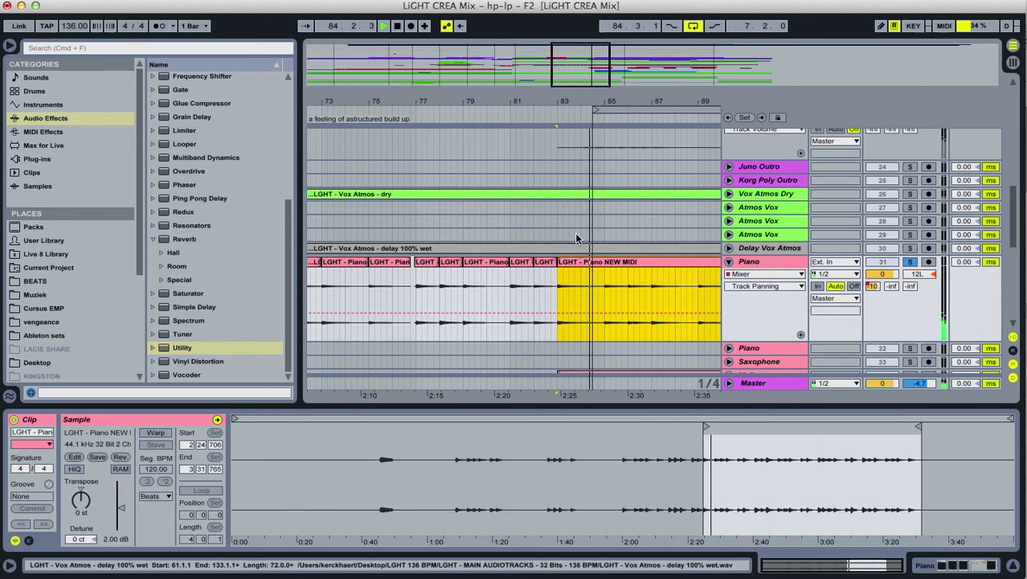
{"action": "left_click_drag", "start_coordinate": [594, 101], "coordinate": [542, 80]}
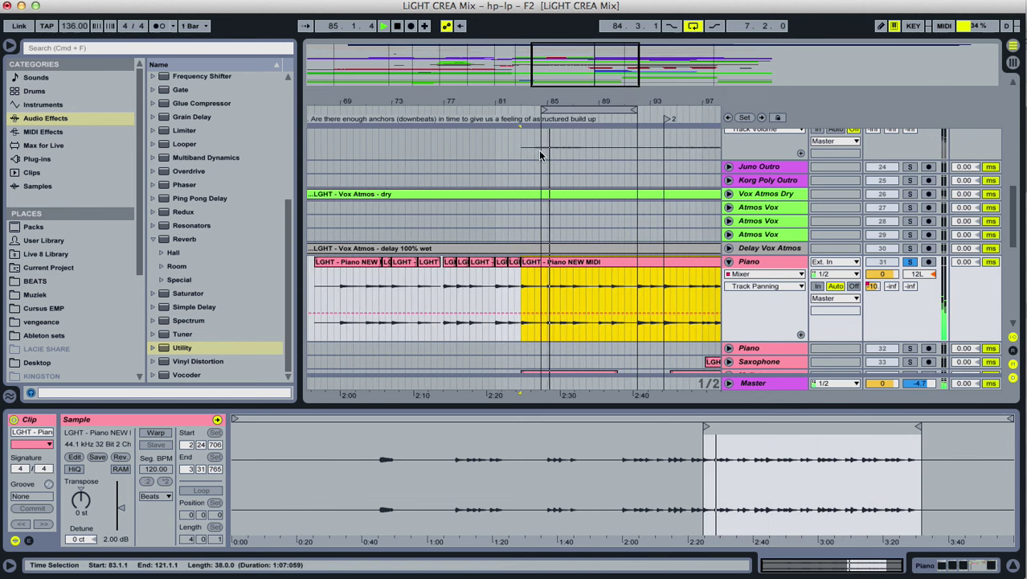
{"action": "right_click", "coordinate": [546, 256]}
{"action": "left_click", "coordinate": [555, 537]}
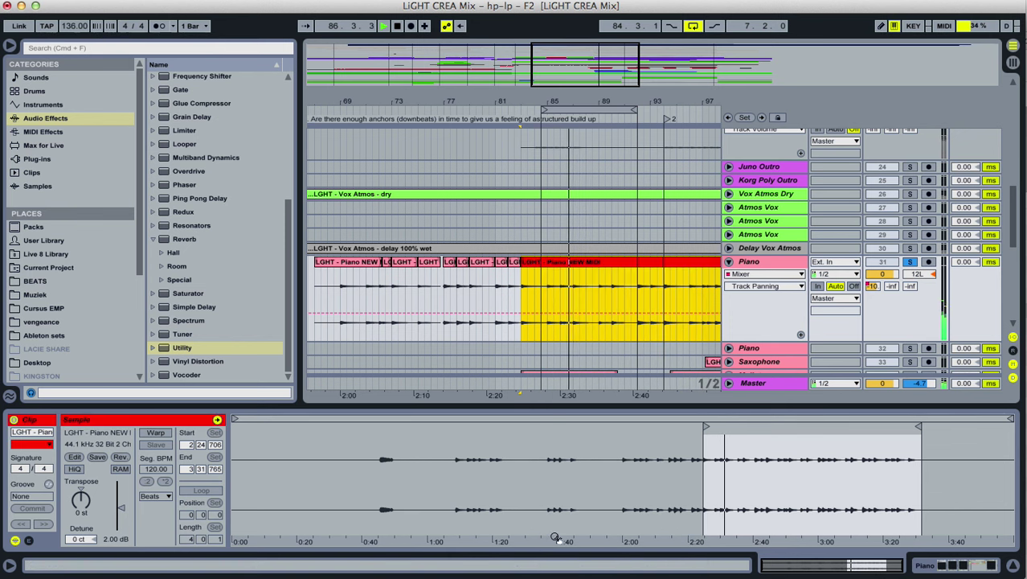
Stop playback and set a loop of length 14.0.0 starting at 69.1.1, over the piano clips before the red one.
{"action": "key", "text": "space"}
{"action": "left_click", "coordinate": [579, 110]}
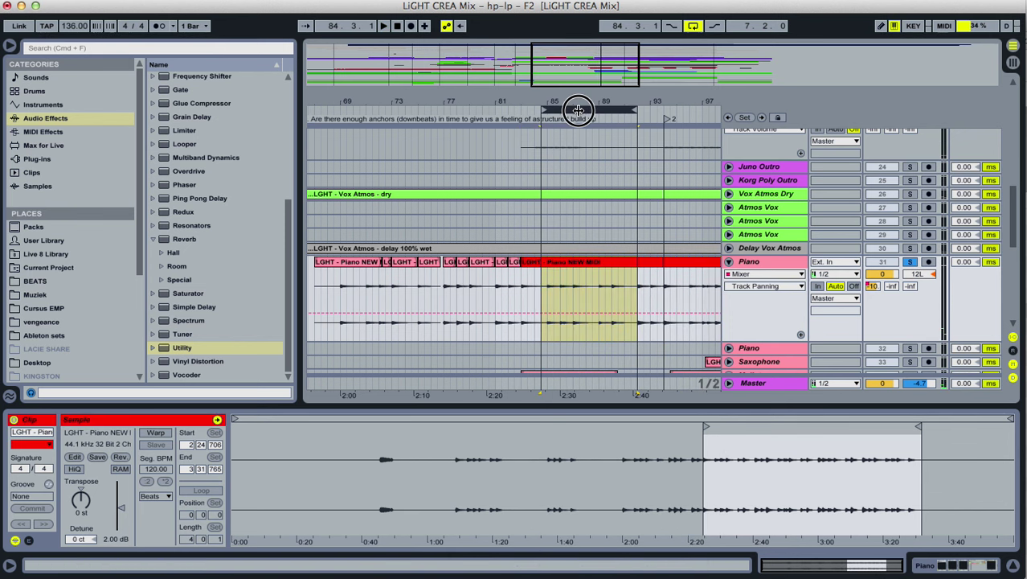
{"action": "left_click_drag", "start_coordinate": [579, 110], "coordinate": [520, 119]}
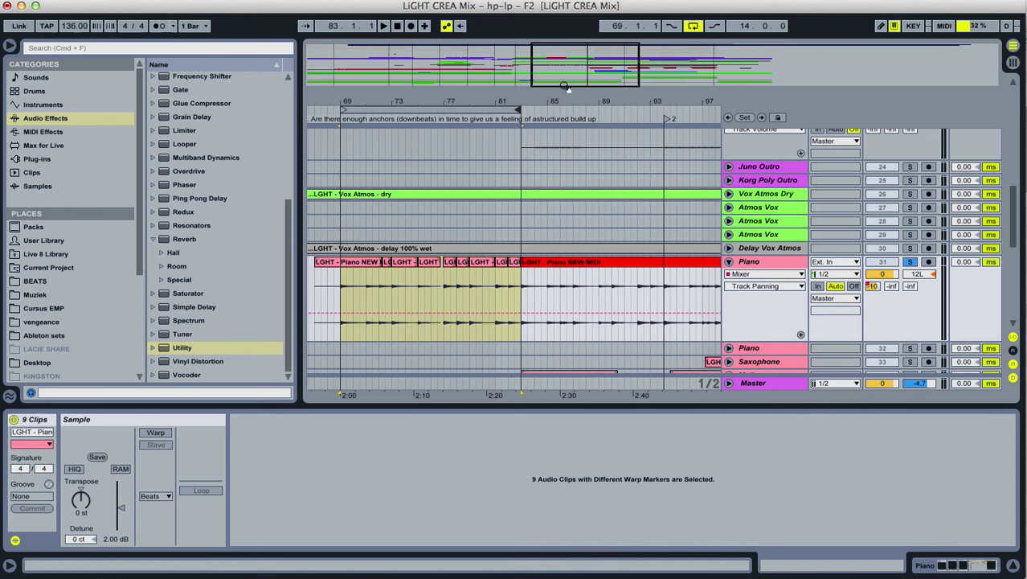
Place the insert mark at bar 68 on the Piano track and solo the MONOLEAD track alongside the piano.
{"action": "left_click_drag", "start_coordinate": [551, 96], "coordinate": [599, 81]}
{"action": "scroll", "coordinate": [807, 318], "scroll_direction": "up", "scroll_amount": 8}
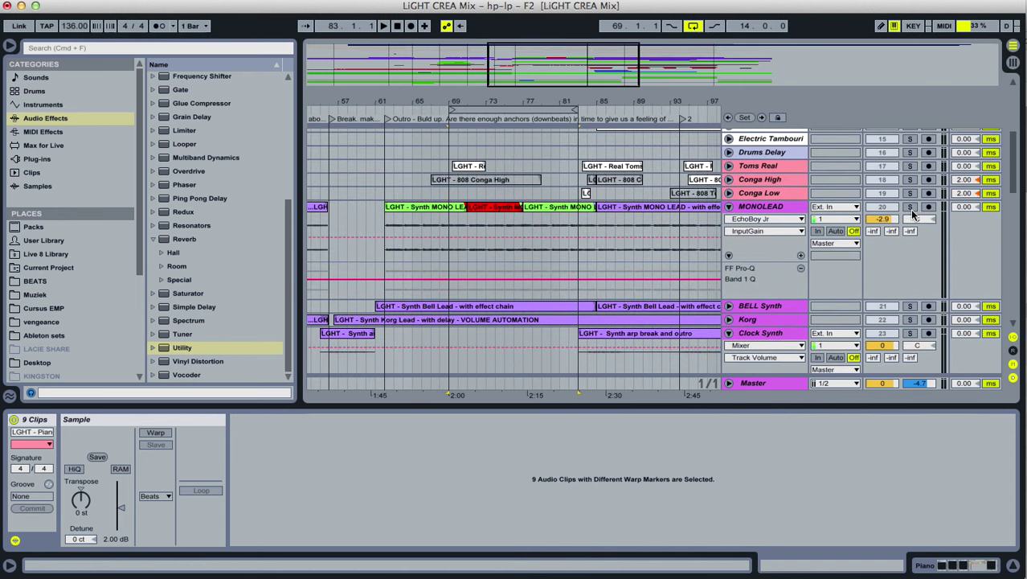
{"action": "scroll", "coordinate": [459, 256], "scroll_direction": "down", "scroll_amount": 10}
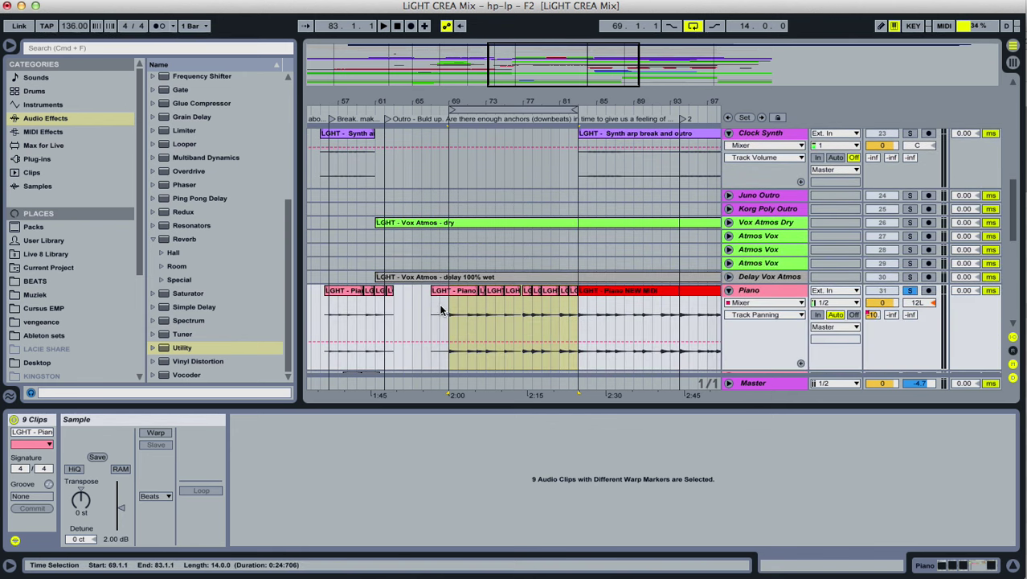
{"action": "left_click", "coordinate": [437, 316]}
{"action": "scroll", "coordinate": [549, 258], "scroll_direction": "up", "scroll_amount": 10}
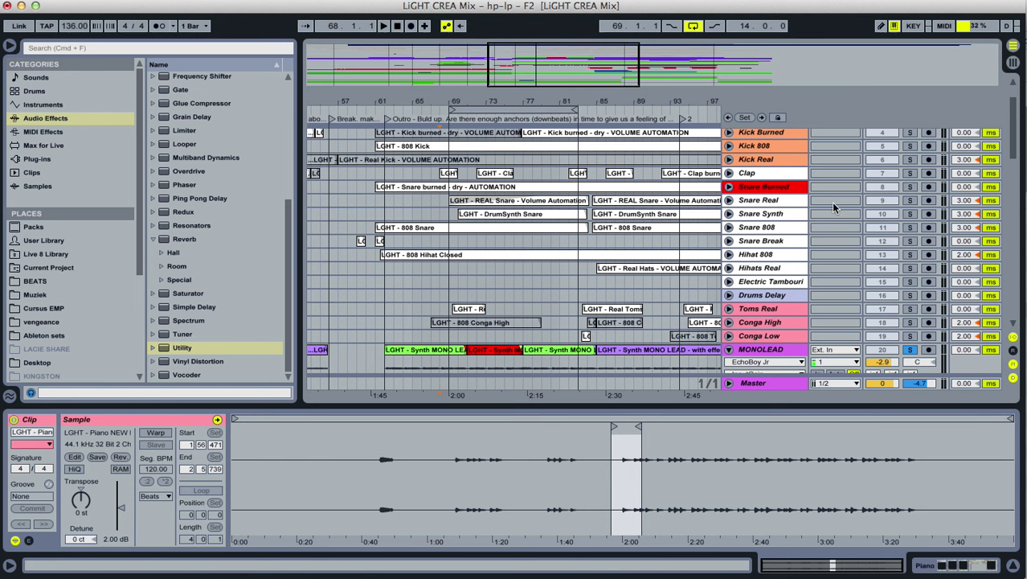
{"action": "scroll", "coordinate": [458, 251], "scroll_direction": "down", "scroll_amount": 10}
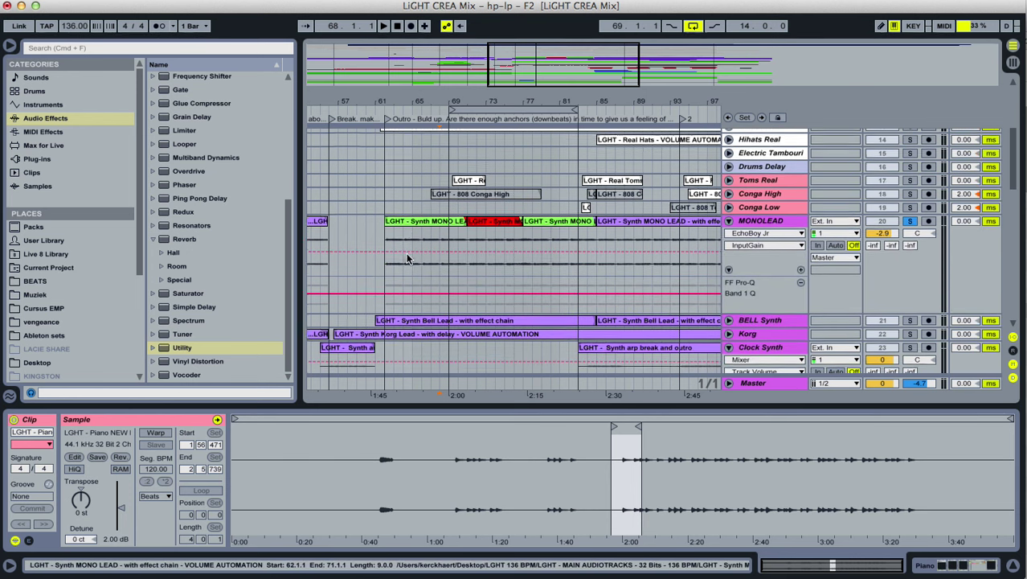
Play the soloed piano and lead from bar 67, stop, and return the insert mark to bar 67 on the Piano track.
{"action": "scroll", "coordinate": [384, 296], "scroll_direction": "down", "scroll_amount": 5}
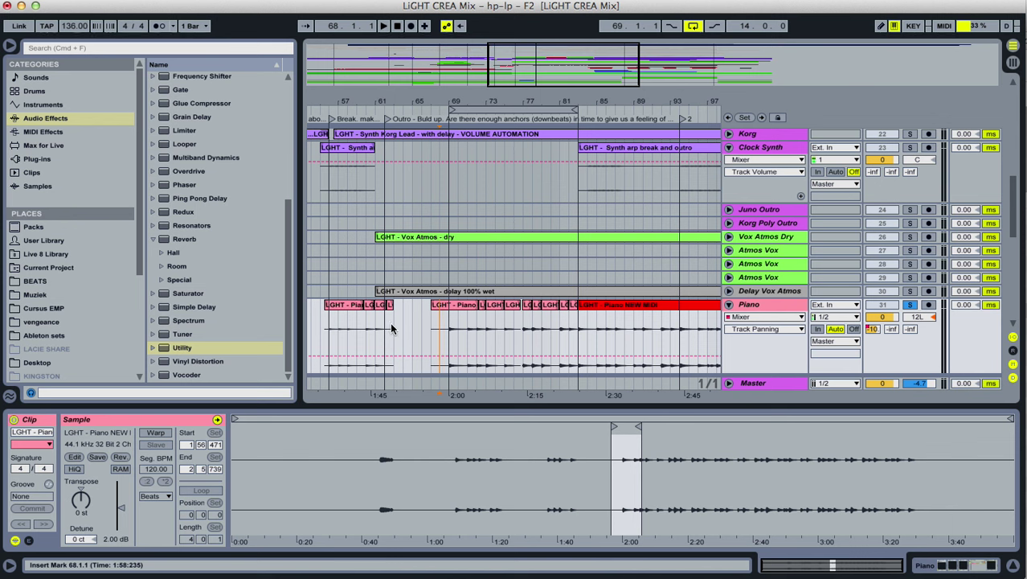
{"action": "scroll", "coordinate": [412, 317], "scroll_direction": "up", "scroll_amount": 1}
{"action": "scroll", "coordinate": [418, 306], "scroll_direction": "down", "scroll_amount": 3}
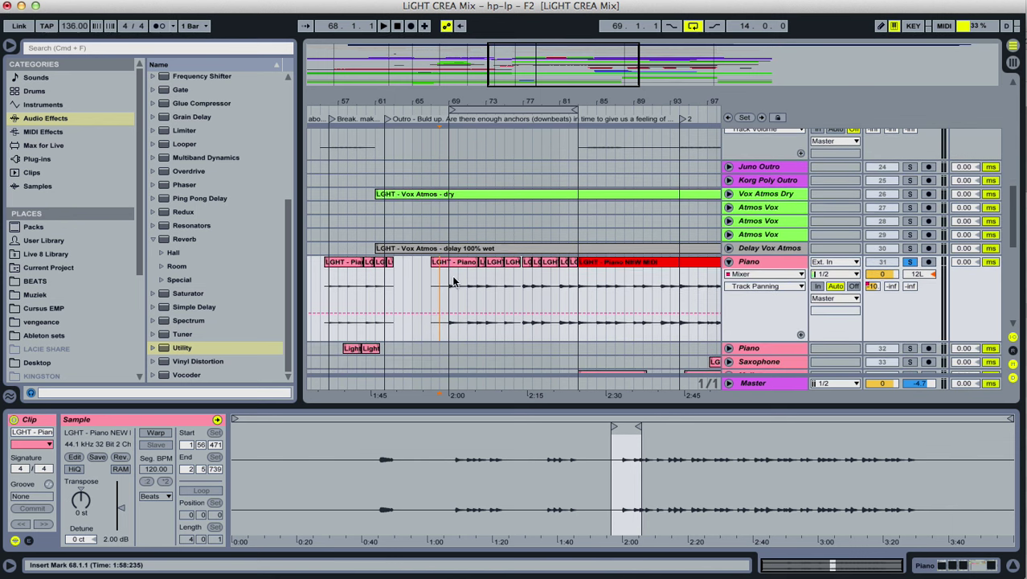
{"action": "left_click", "coordinate": [435, 274]}
{"action": "key", "text": "space"}
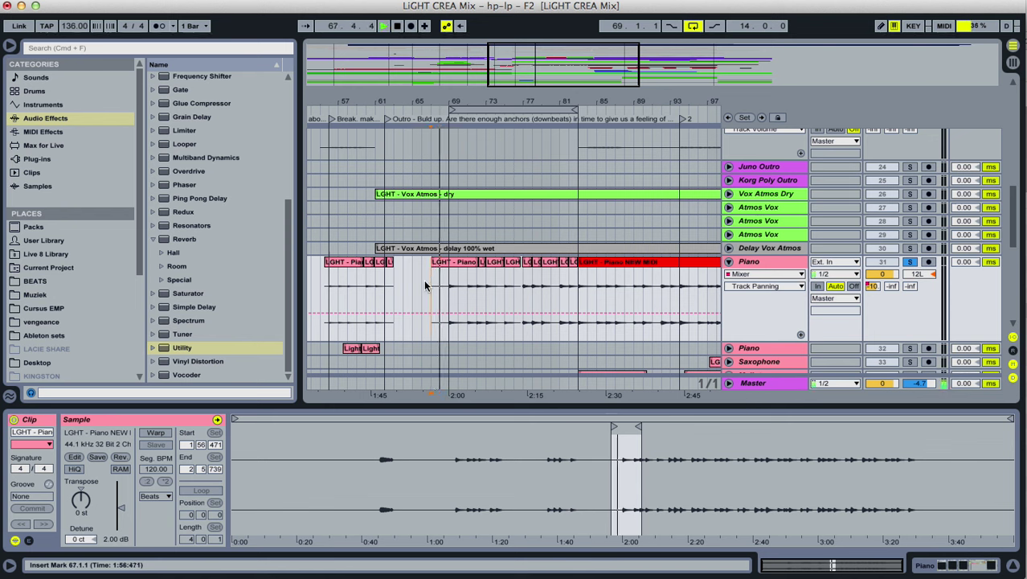
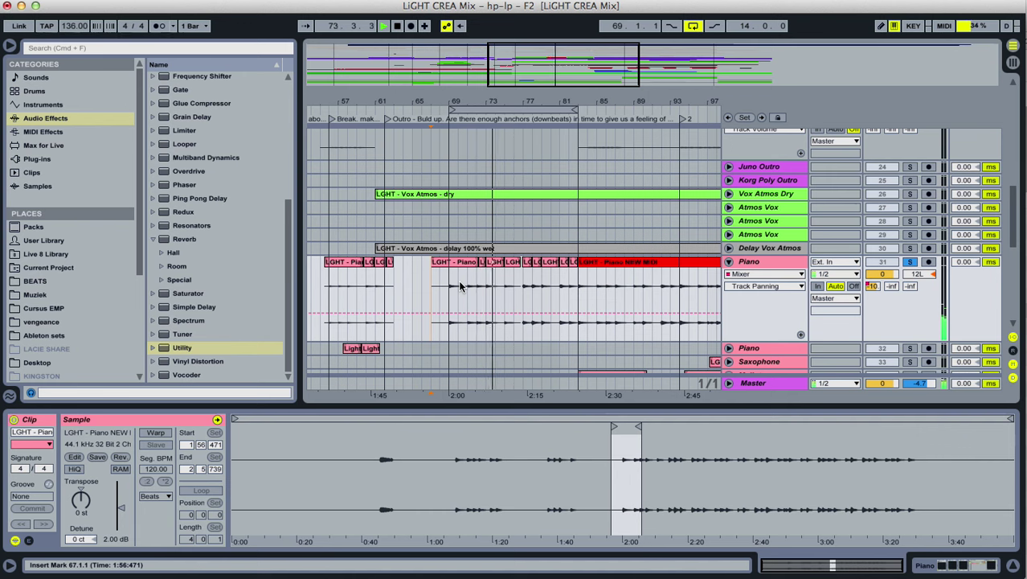
{"action": "key", "text": "space"}
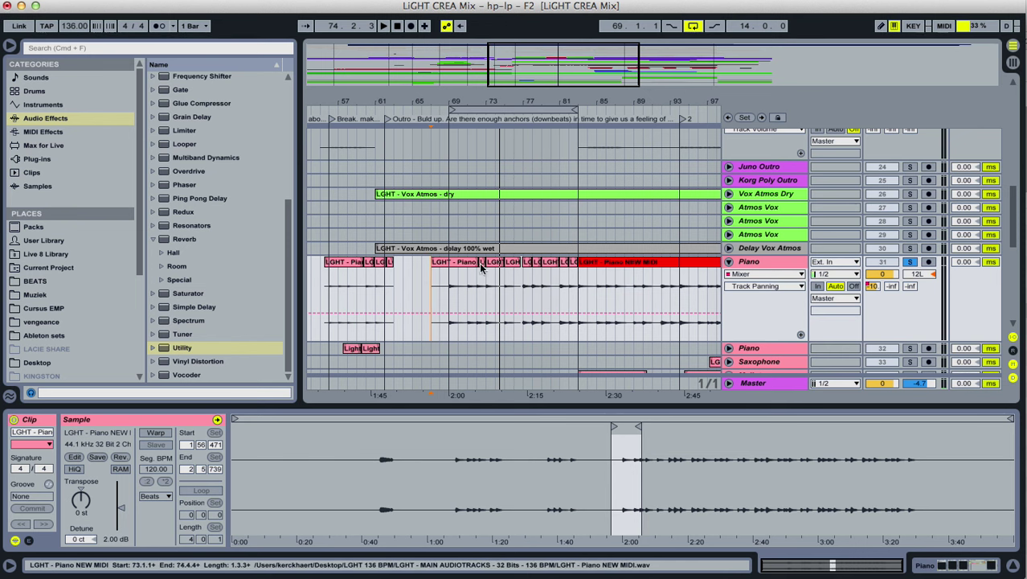
{"action": "left_click", "coordinate": [431, 281]}
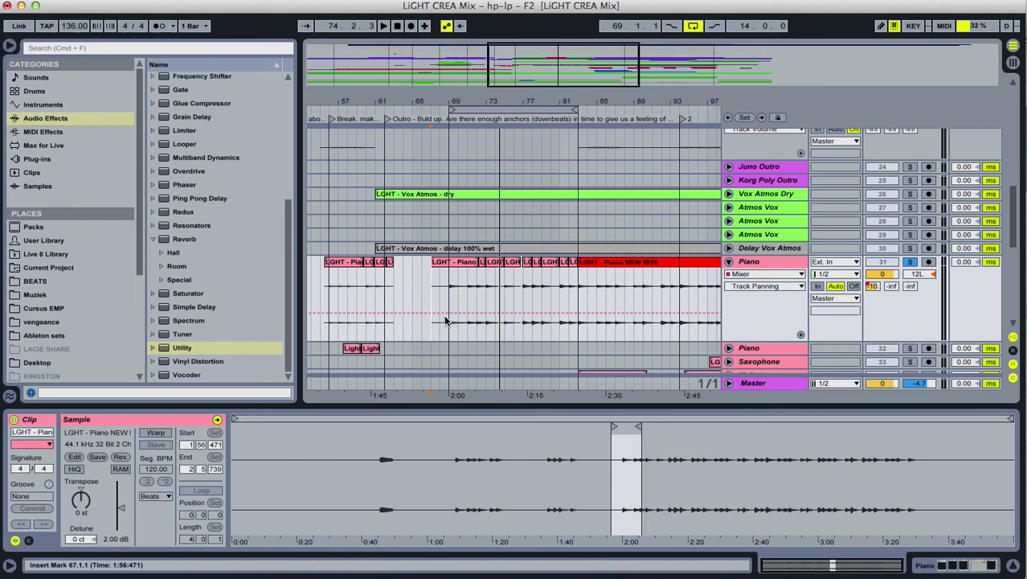
Select the red MONOLEAD clip and play the soloed lead and piano briefly from bar 71.
{"action": "scroll", "coordinate": [589, 289], "scroll_direction": "up", "scroll_amount": 10}
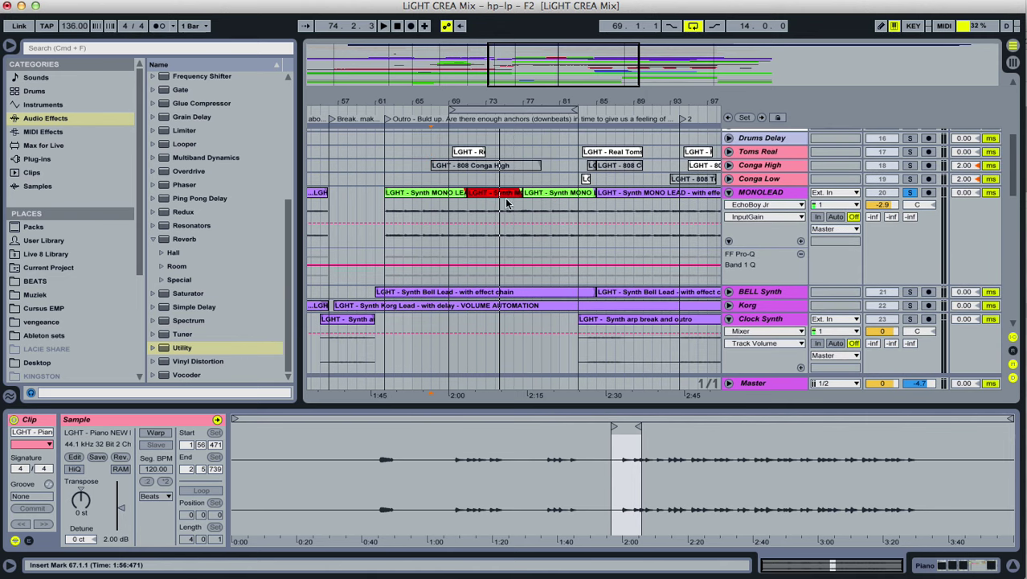
{"action": "left_click", "coordinate": [497, 197]}
{"action": "key", "text": "space"}
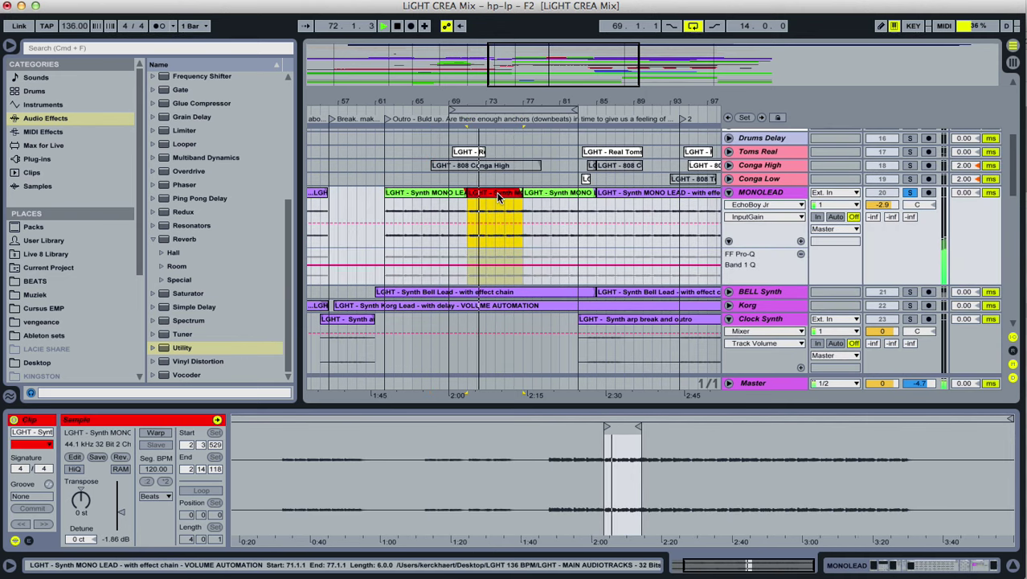
{"action": "key", "text": "space"}
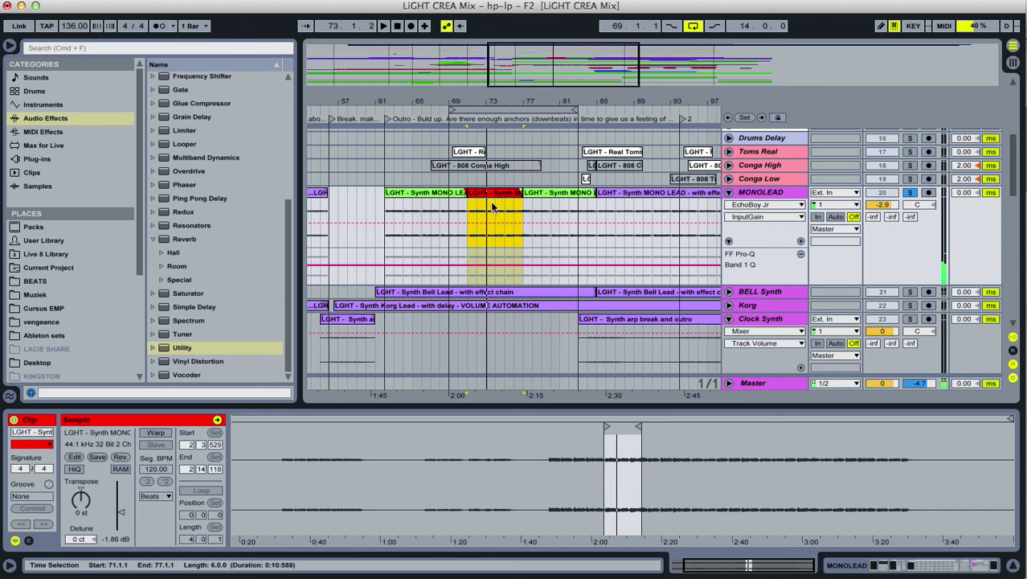
Solo the three Vox tahtah tracks alongside the already soloed Piano and MONOLEAD tracks.
{"action": "left_click_drag", "start_coordinate": [643, 103], "coordinate": [575, 74]}
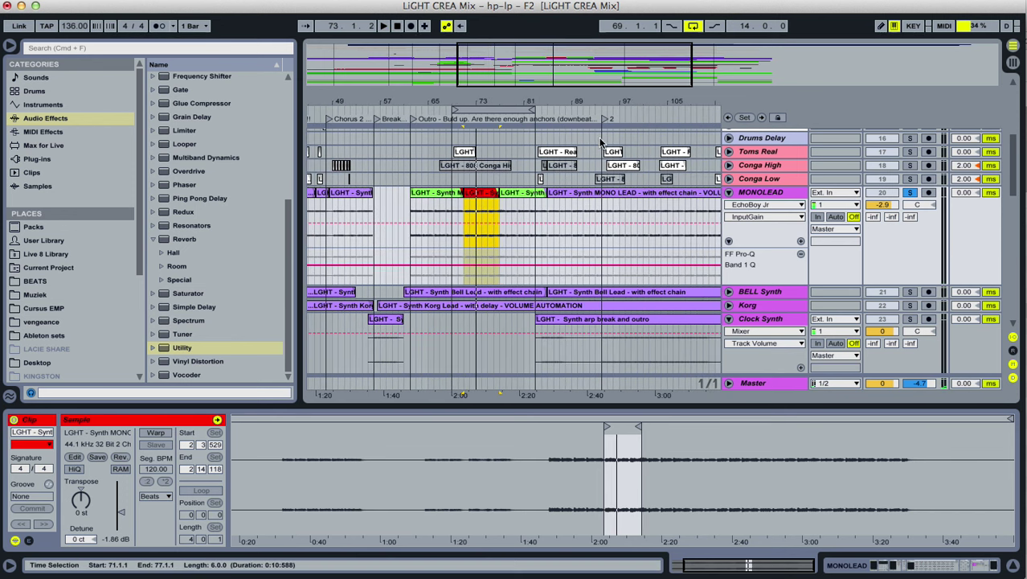
{"action": "scroll", "coordinate": [624, 196], "scroll_direction": "right", "scroll_amount": 2}
{"action": "scroll", "coordinate": [624, 196], "scroll_direction": "down", "scroll_amount": 10}
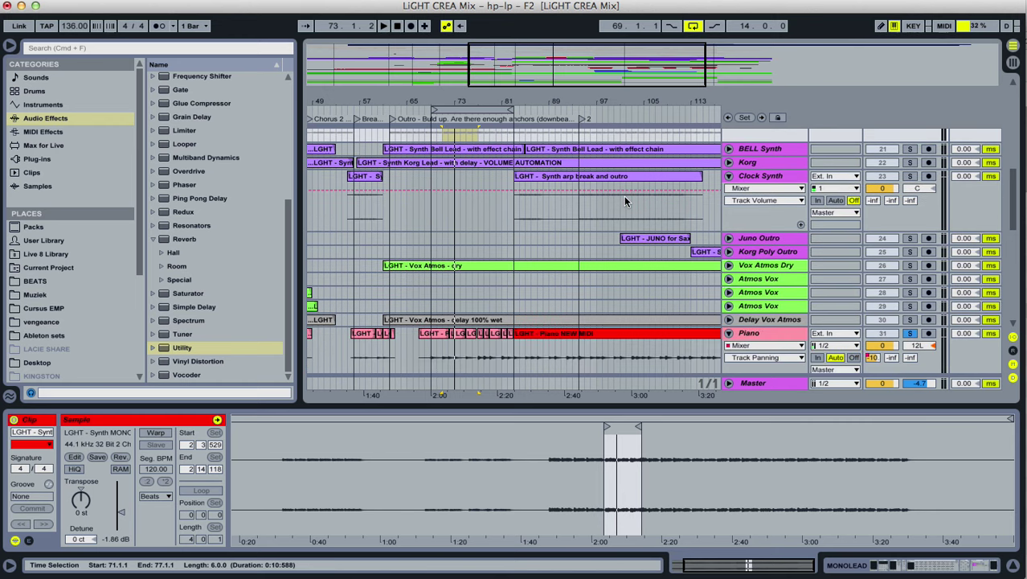
{"action": "scroll", "coordinate": [623, 196], "scroll_direction": "down", "scroll_amount": 6}
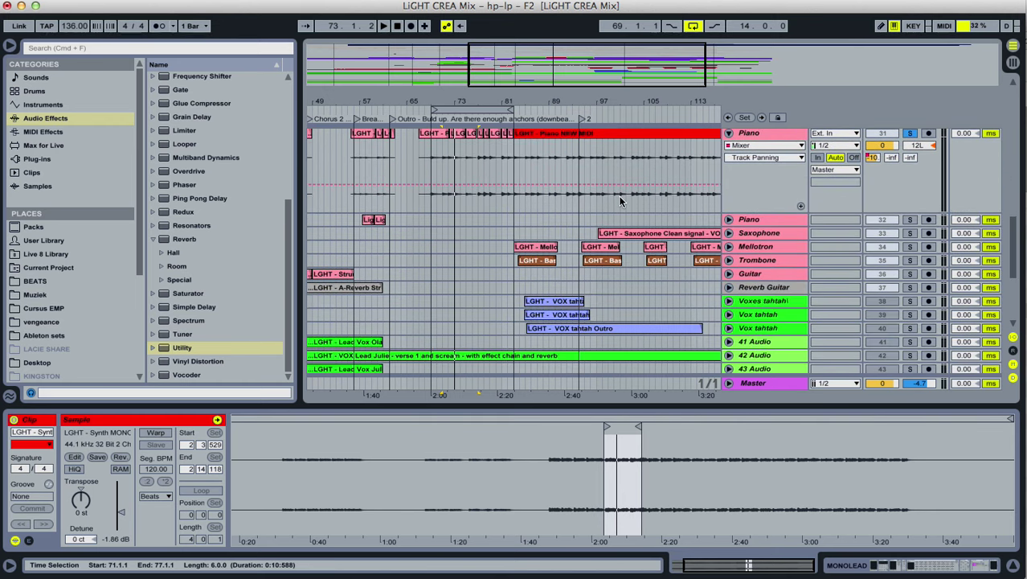
{"action": "scroll", "coordinate": [618, 195], "scroll_direction": "down", "scroll_amount": 4}
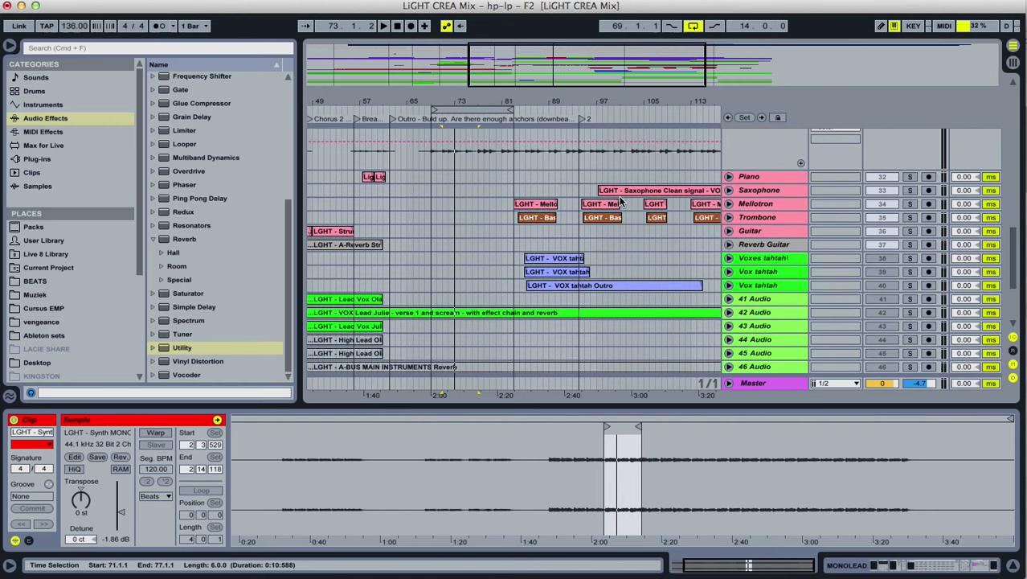
{"action": "scroll", "coordinate": [619, 197], "scroll_direction": "down", "scroll_amount": 5}
{"action": "scroll", "coordinate": [618, 197], "scroll_direction": "down", "scroll_amount": 3}
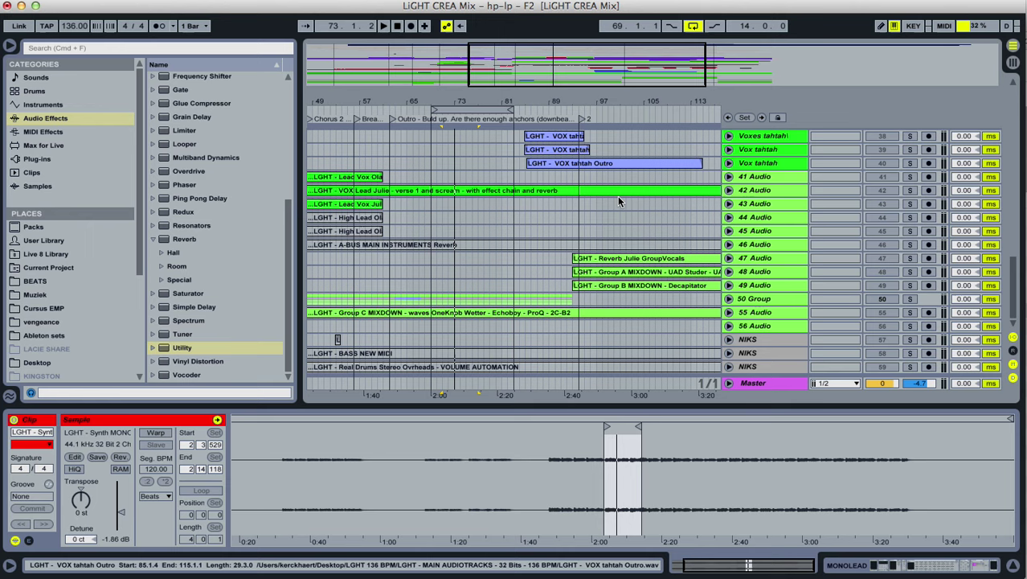
{"action": "scroll", "coordinate": [618, 195], "scroll_direction": "up", "scroll_amount": 8}
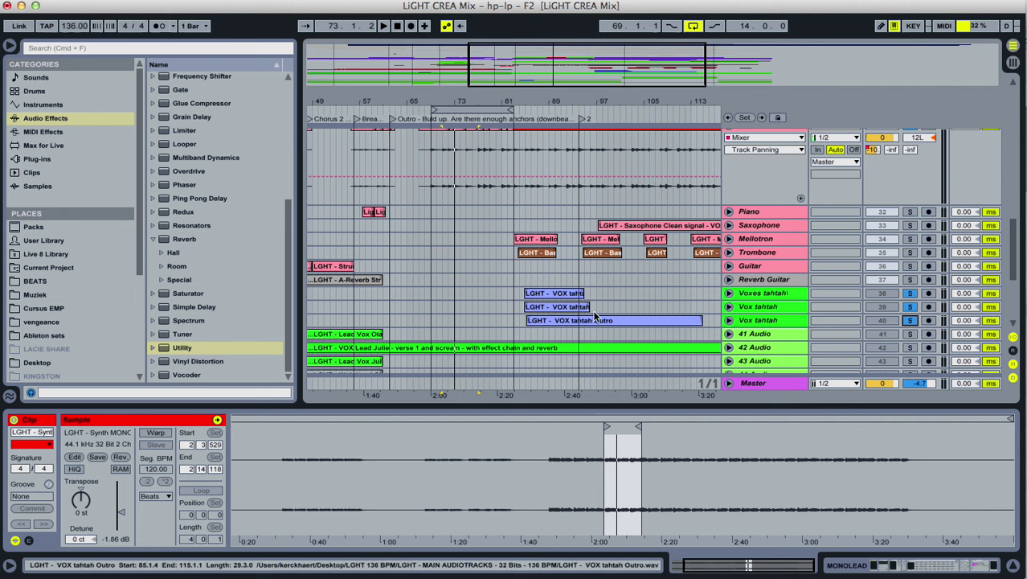
Play the soloed voices and piano from bar 83, where the red Piano clip begins, and stop playback.
{"action": "left_click", "coordinate": [515, 169]}
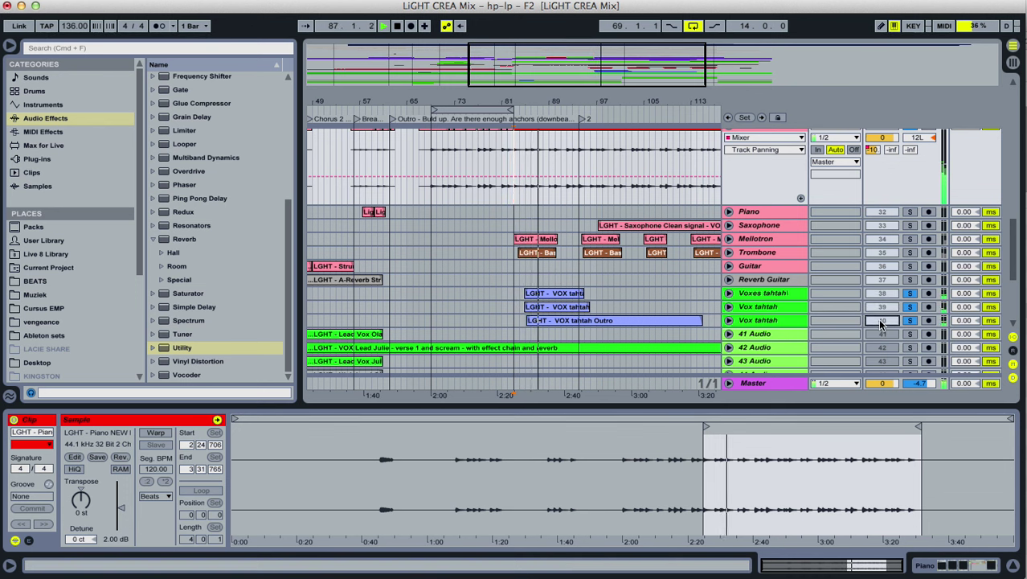
{"action": "left_click_drag", "start_coordinate": [551, 97], "coordinate": [554, 103]}
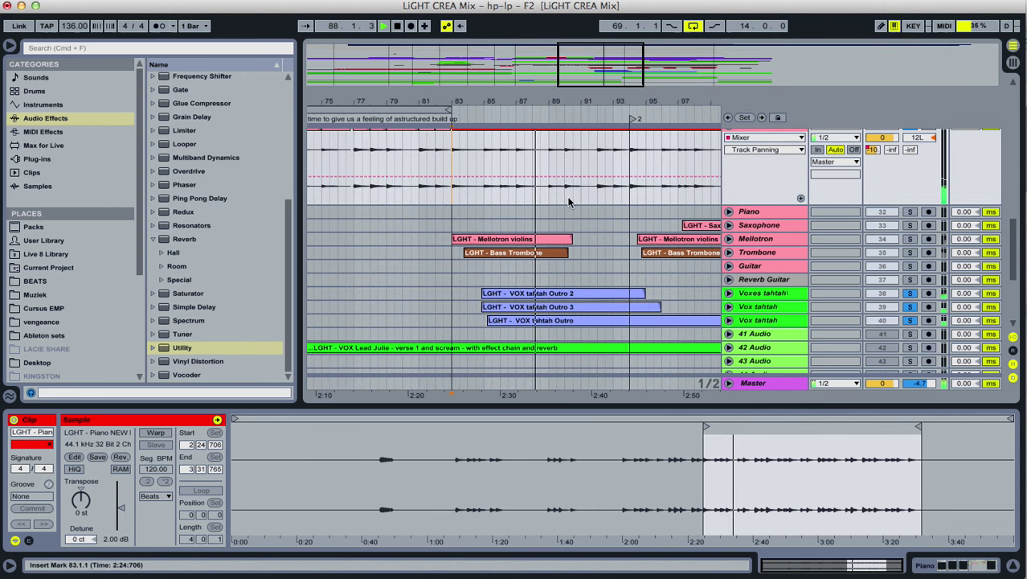
{"action": "scroll", "coordinate": [574, 292], "scroll_direction": "up", "scroll_amount": 2}
{"action": "scroll", "coordinate": [615, 274], "scroll_direction": "up", "scroll_amount": 2}
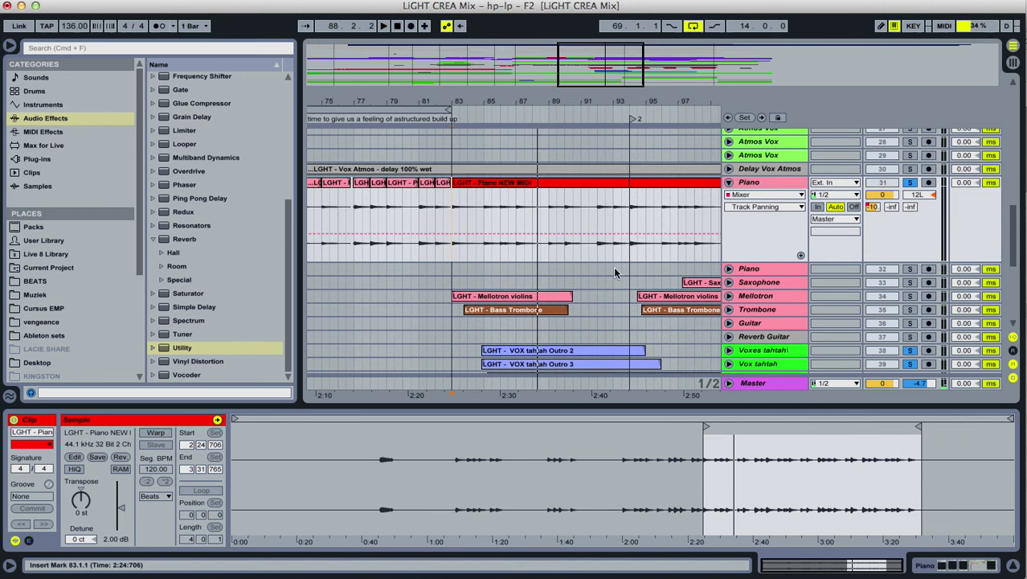
Place the insert mark at bar 60 on the MONOLEAD track and play the soloed tracks into the outro.
{"action": "left_click_drag", "start_coordinate": [534, 98], "coordinate": [583, 64]}
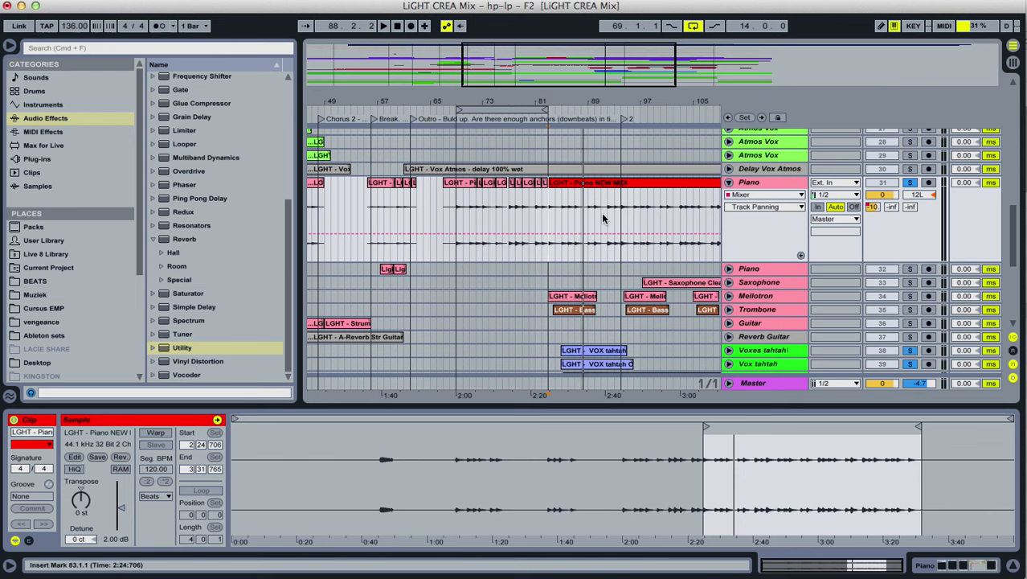
{"action": "scroll", "coordinate": [616, 319], "scroll_direction": "down", "scroll_amount": 2}
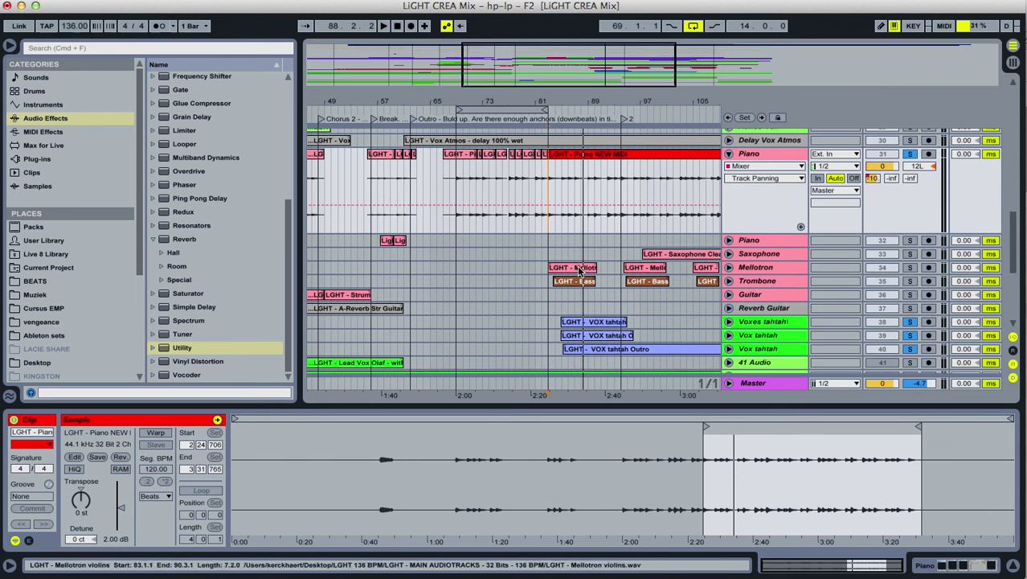
{"action": "scroll", "coordinate": [462, 169], "scroll_direction": "up", "scroll_amount": 15}
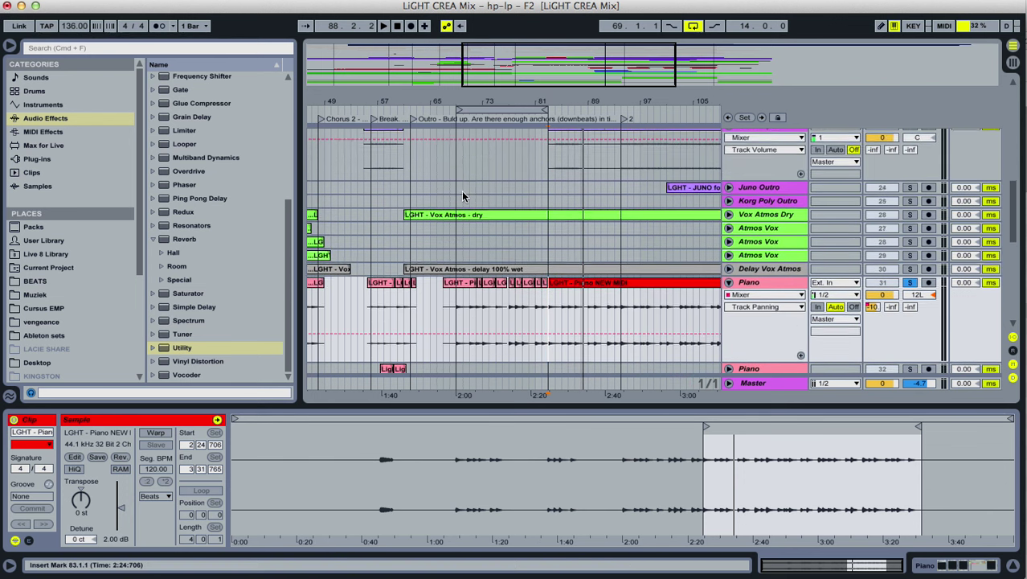
{"action": "scroll", "coordinate": [464, 195], "scroll_direction": "up", "scroll_amount": 8}
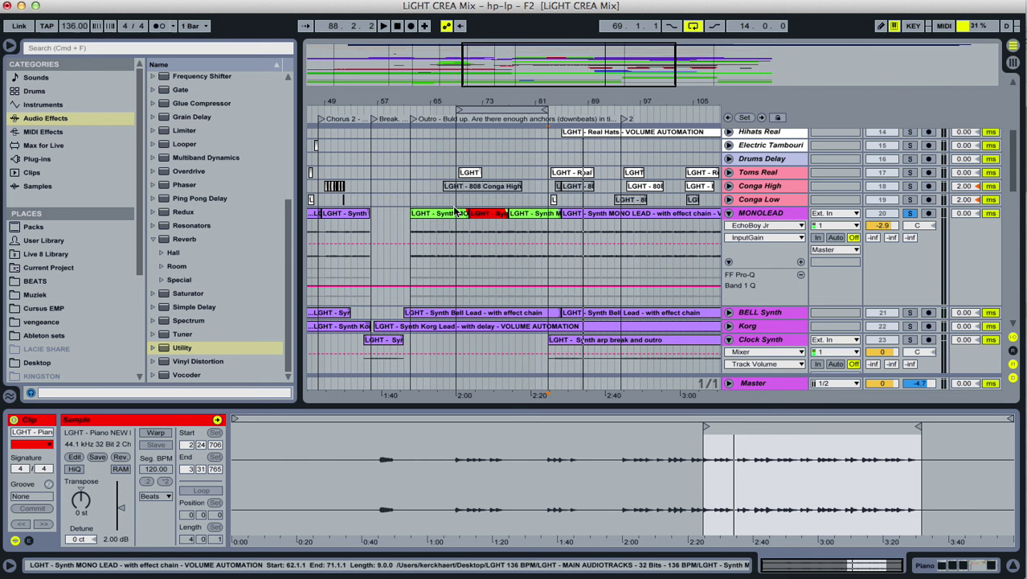
{"action": "left_click", "coordinate": [395, 219]}
{"action": "key", "text": "space"}
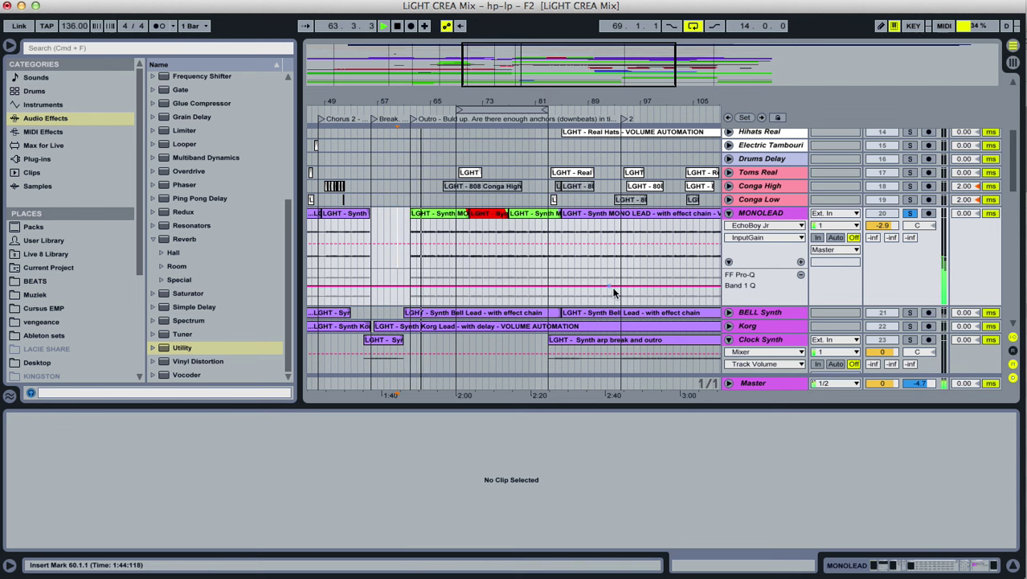
{"action": "scroll", "coordinate": [621, 246], "scroll_direction": "down", "scroll_amount": 1}
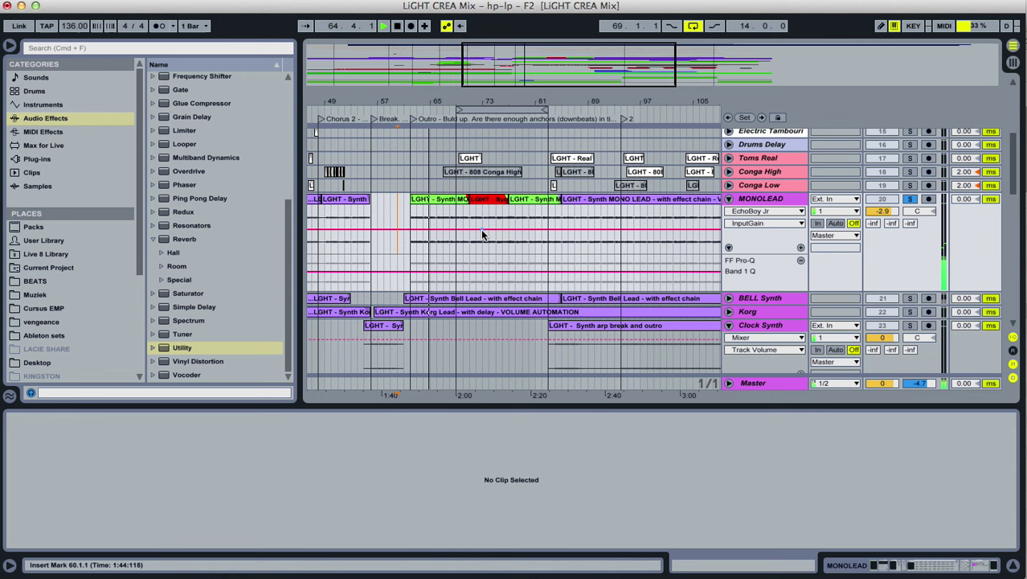
{"action": "scroll", "coordinate": [648, 221], "scroll_direction": "down", "scroll_amount": 3}
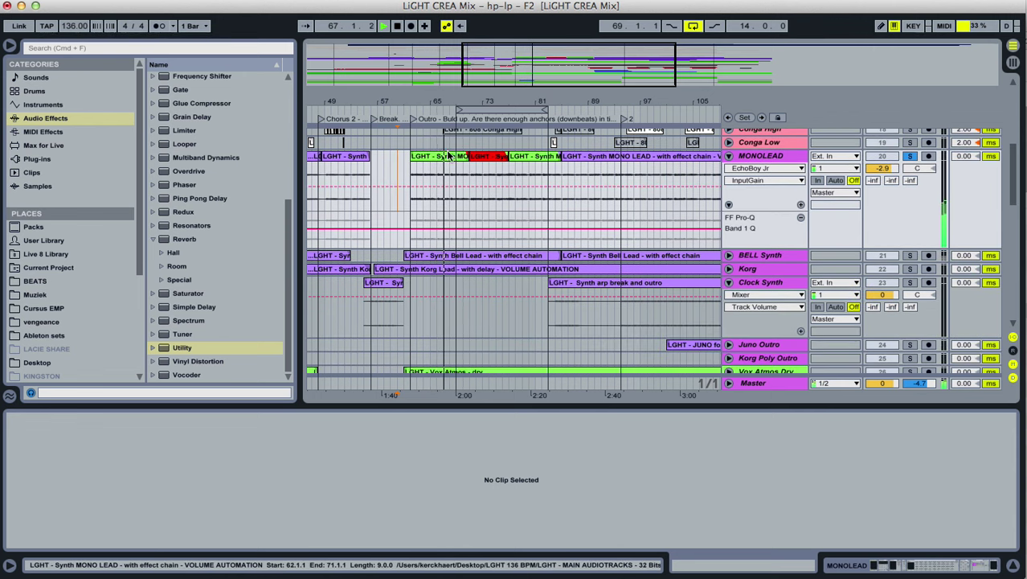
{"action": "scroll", "coordinate": [594, 216], "scroll_direction": "down", "scroll_amount": 14}
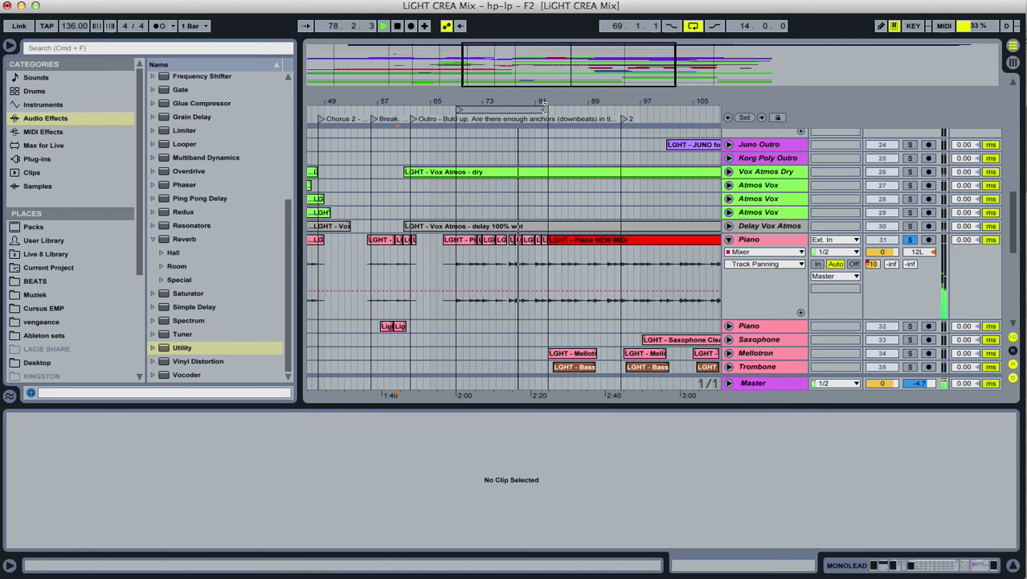
Extend the loop starting at 69.1.1 to a length of 23.0.0 and save the set.
{"action": "left_click_drag", "start_coordinate": [547, 109], "coordinate": [609, 110]}
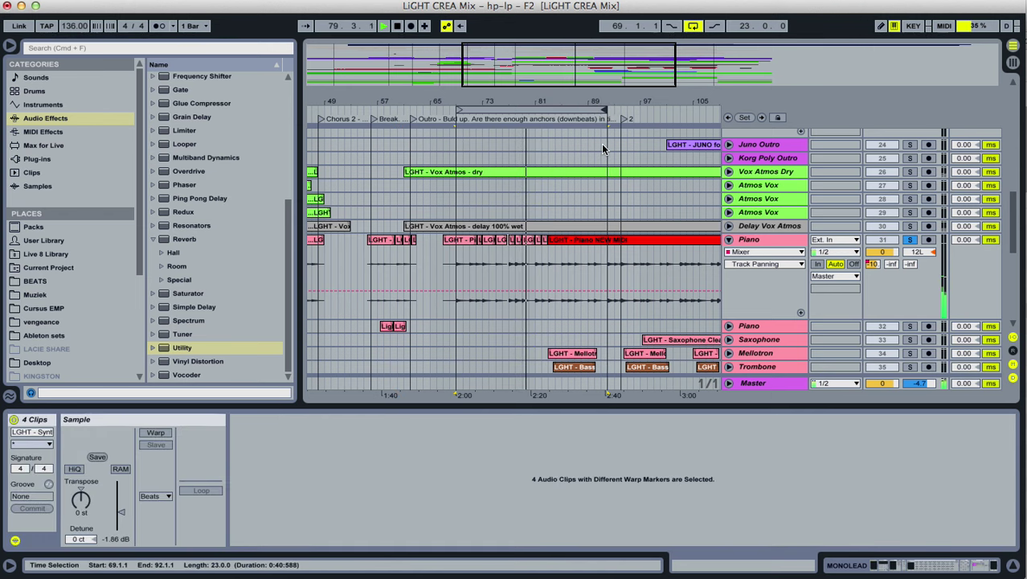
{"action": "key", "text": "super+s"}
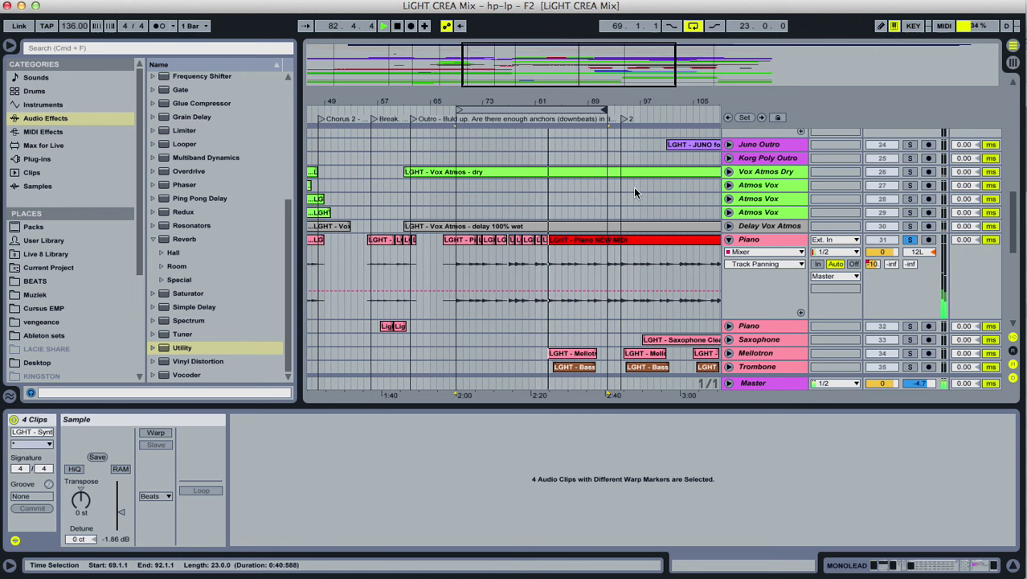
Solo the Hihat 808, Snare 808, Kick 808, Snare Synth and Snare Real tracks and extend the loop length to 37.0.0.
{"action": "scroll", "coordinate": [643, 189], "scroll_direction": "up", "scroll_amount": 5}
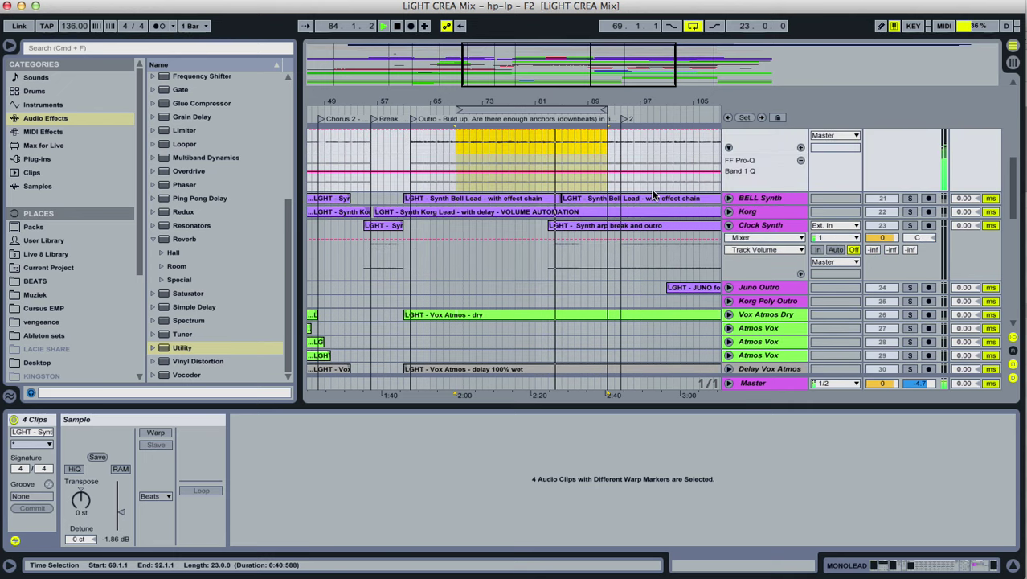
{"action": "scroll", "coordinate": [651, 189], "scroll_direction": "up", "scroll_amount": 3}
{"action": "scroll", "coordinate": [889, 185], "scroll_direction": "up", "scroll_amount": 4}
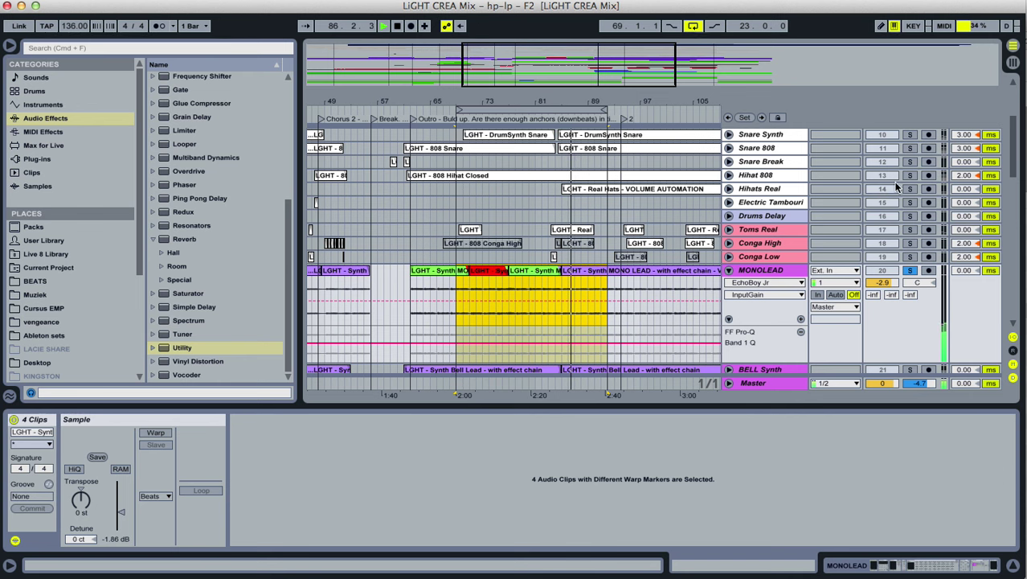
{"action": "left_click", "coordinate": [909, 176]}
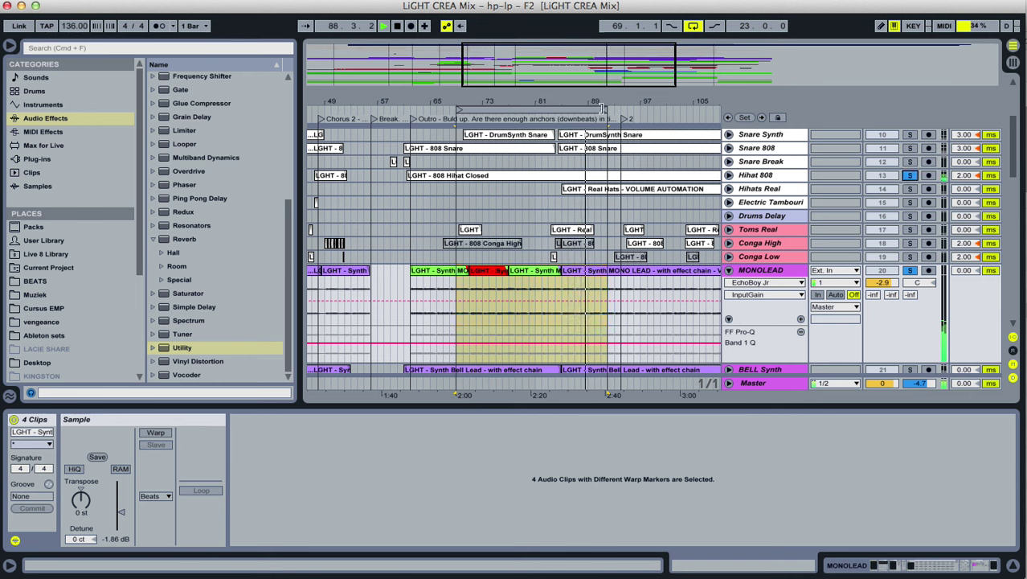
{"action": "left_click_drag", "start_coordinate": [603, 108], "coordinate": [631, 79]}
{"action": "left_click", "coordinate": [910, 148]}
{"action": "scroll", "coordinate": [926, 168], "scroll_direction": "up", "scroll_amount": 3}
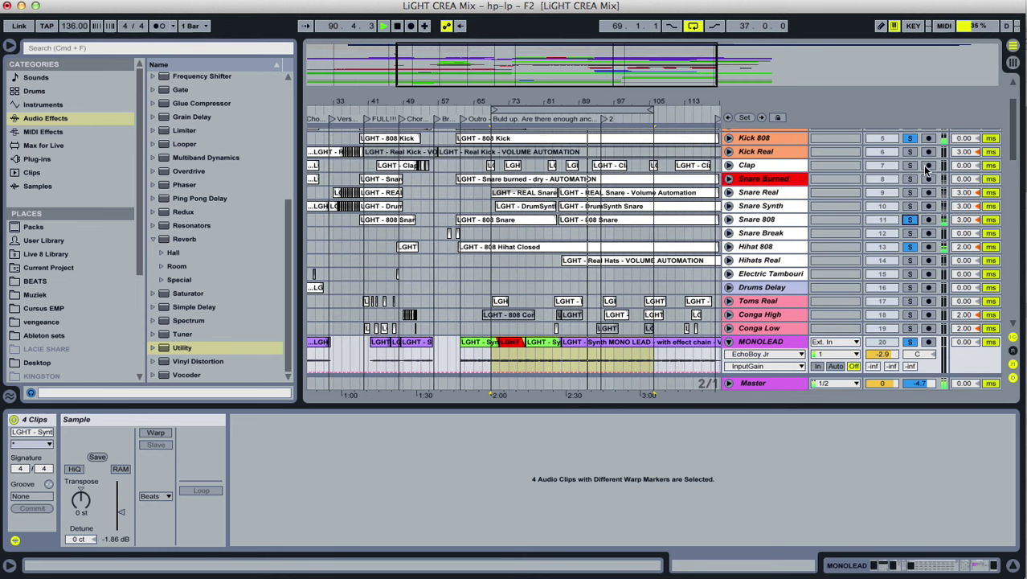
{"action": "left_click", "coordinate": [910, 206]}
{"action": "left_click", "coordinate": [910, 192]}
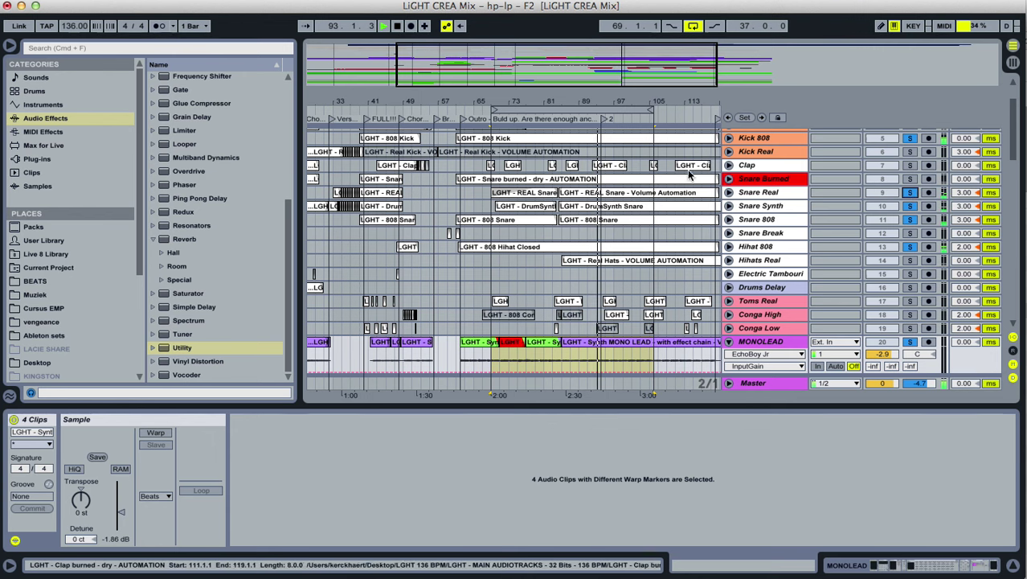
Play the soloed drums with the lead and piano from just before the Outro marker, and stop playback.
{"action": "scroll", "coordinate": [642, 179], "scroll_direction": "down", "scroll_amount": 4}
{"action": "scroll", "coordinate": [642, 178], "scroll_direction": "down", "scroll_amount": 2}
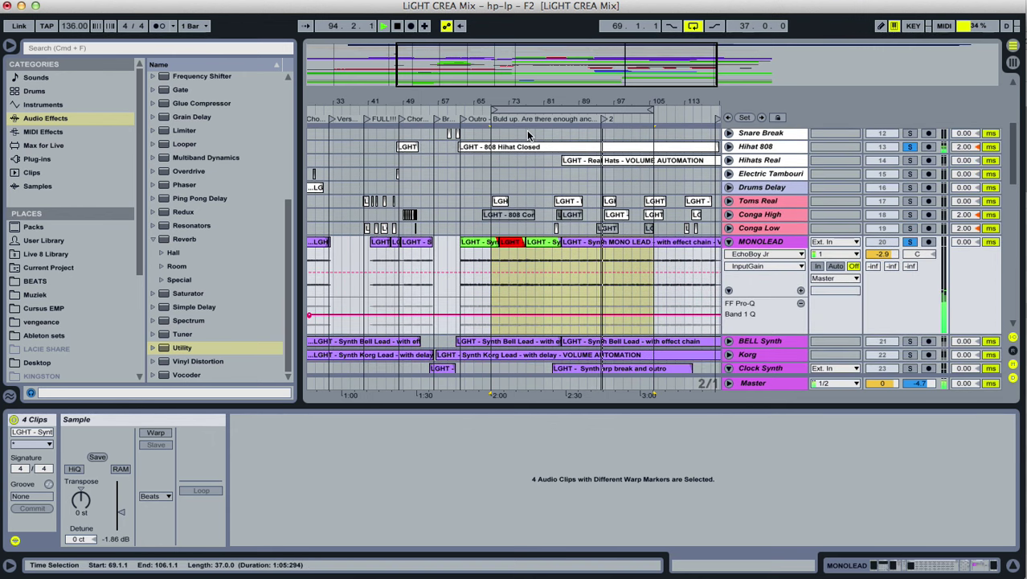
{"action": "left_click", "coordinate": [451, 114]}
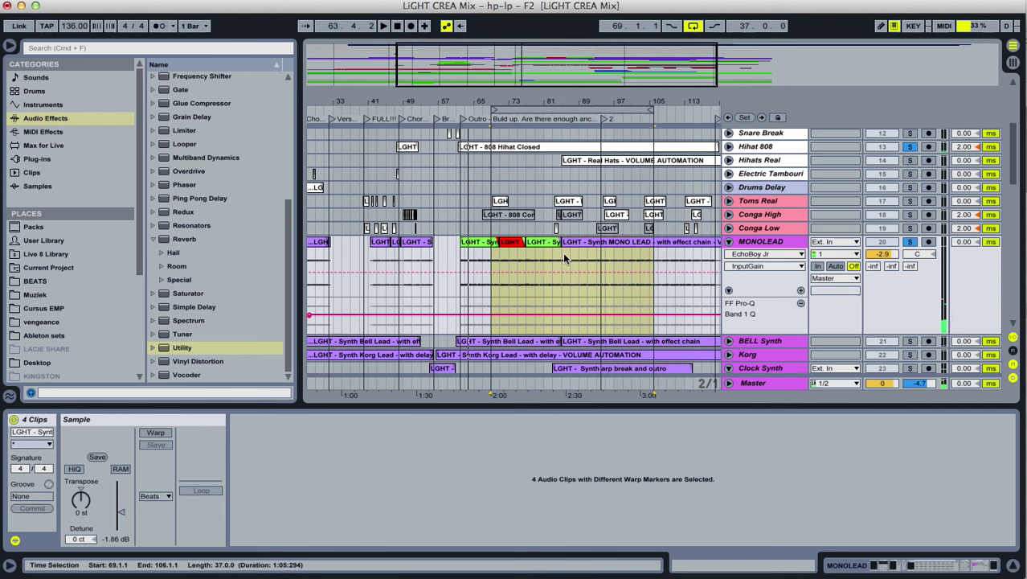
Turn off all track solos and save the set.
{"action": "scroll", "coordinate": [565, 259], "scroll_direction": "down", "scroll_amount": 1}
{"action": "scroll", "coordinate": [569, 263], "scroll_direction": "up", "scroll_amount": 2}
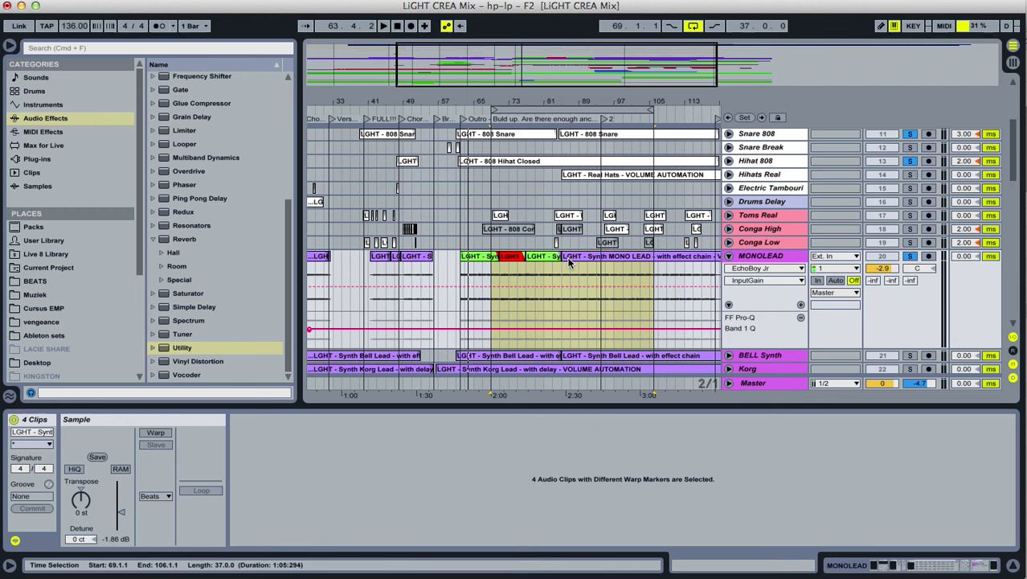
{"action": "key", "text": "super+s"}
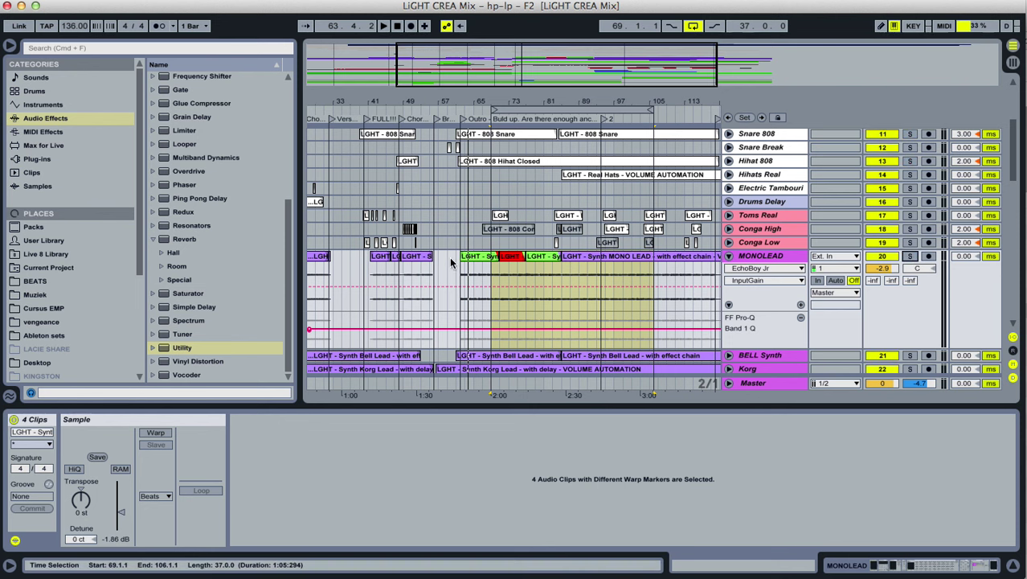
Select the first green, the red and the second green outro clips on the MONOLEAD track in turn.
{"action": "left_click", "coordinate": [488, 256]}
{"action": "left_click", "coordinate": [508, 257]}
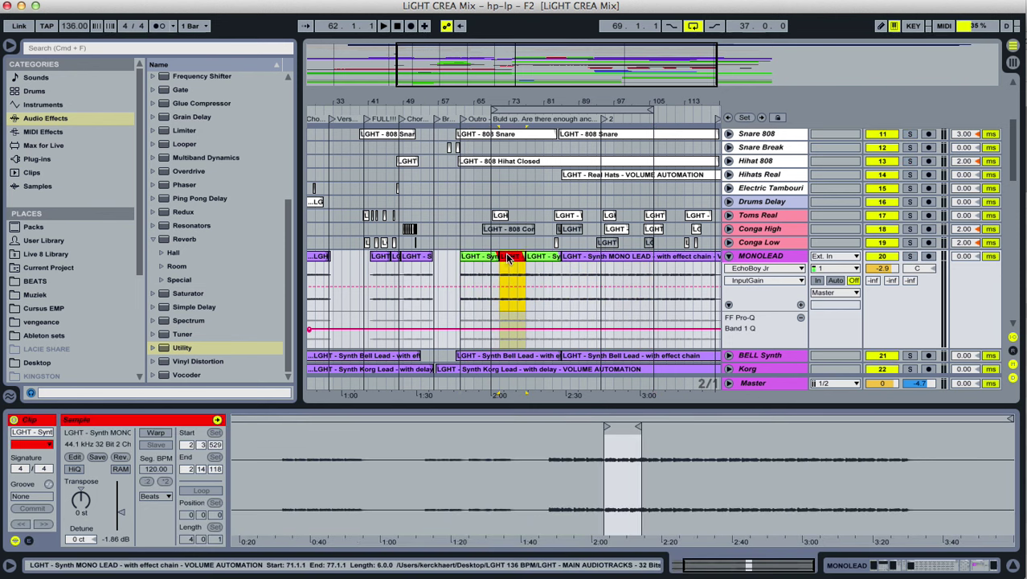
{"action": "left_click", "coordinate": [542, 256]}
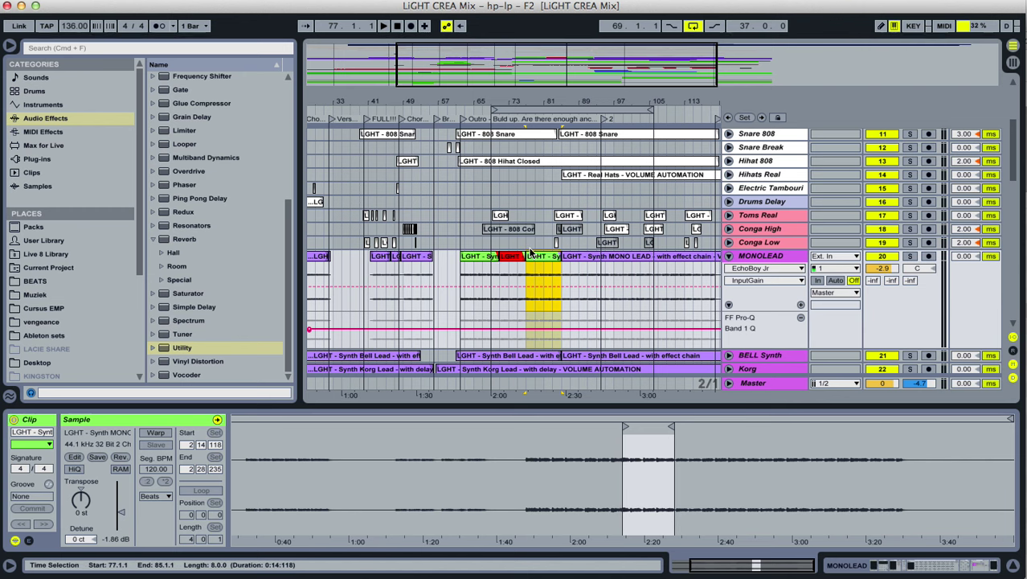
Unfold the Saxophone track and play the full mix from about bar 100, shortly after the saxophone clip starts.
{"action": "scroll", "coordinate": [475, 242], "scroll_direction": "down", "scroll_amount": 2}
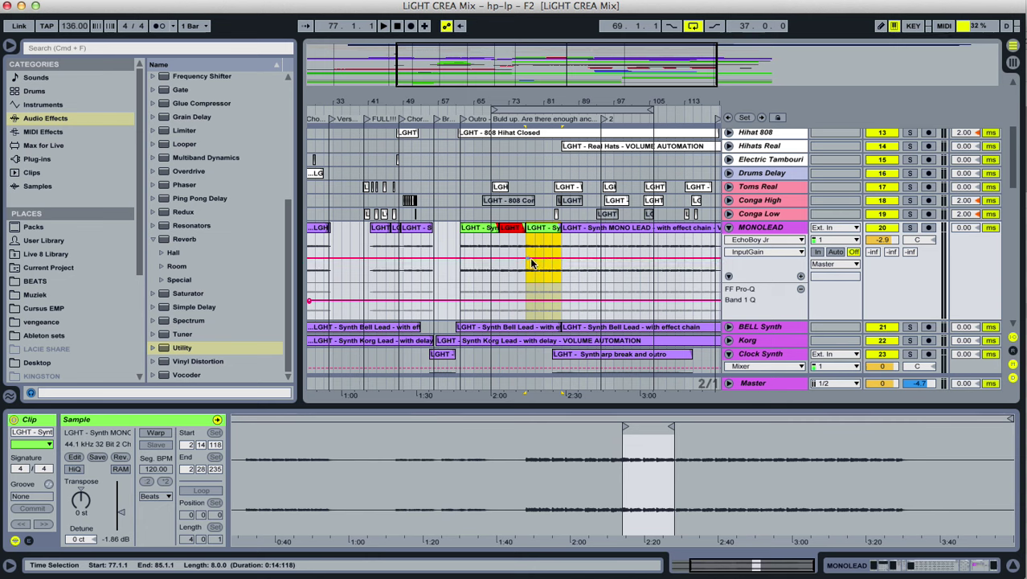
{"action": "scroll", "coordinate": [603, 264], "scroll_direction": "down", "scroll_amount": 10}
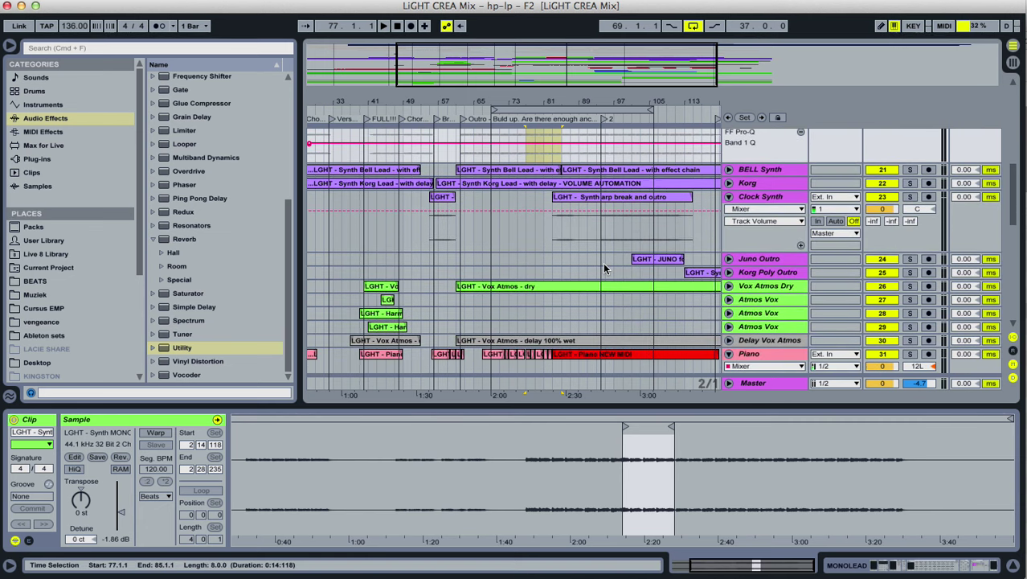
{"action": "scroll", "coordinate": [604, 266], "scroll_direction": "down", "scroll_amount": 3}
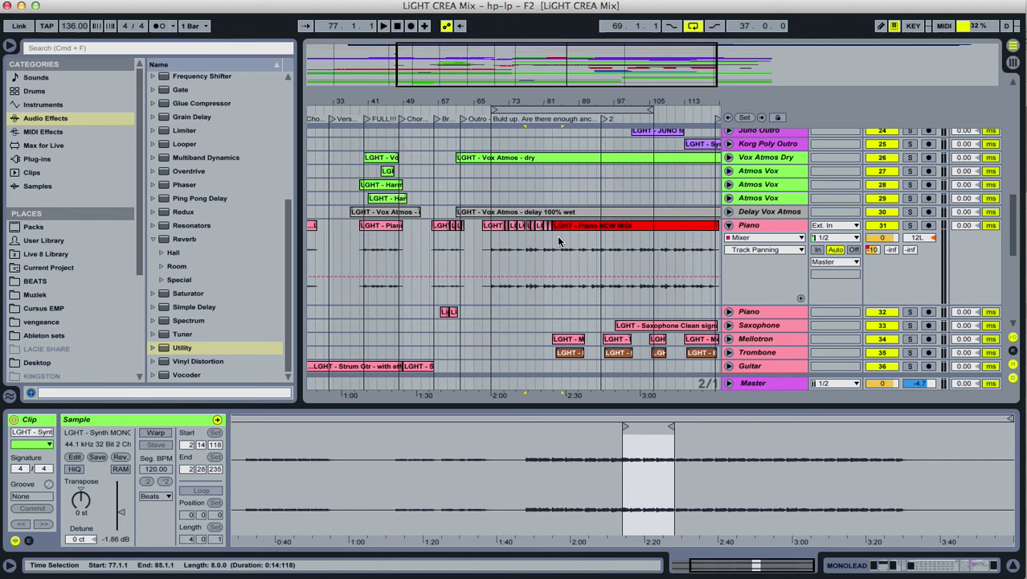
{"action": "left_click_drag", "start_coordinate": [606, 105], "coordinate": [563, 77]}
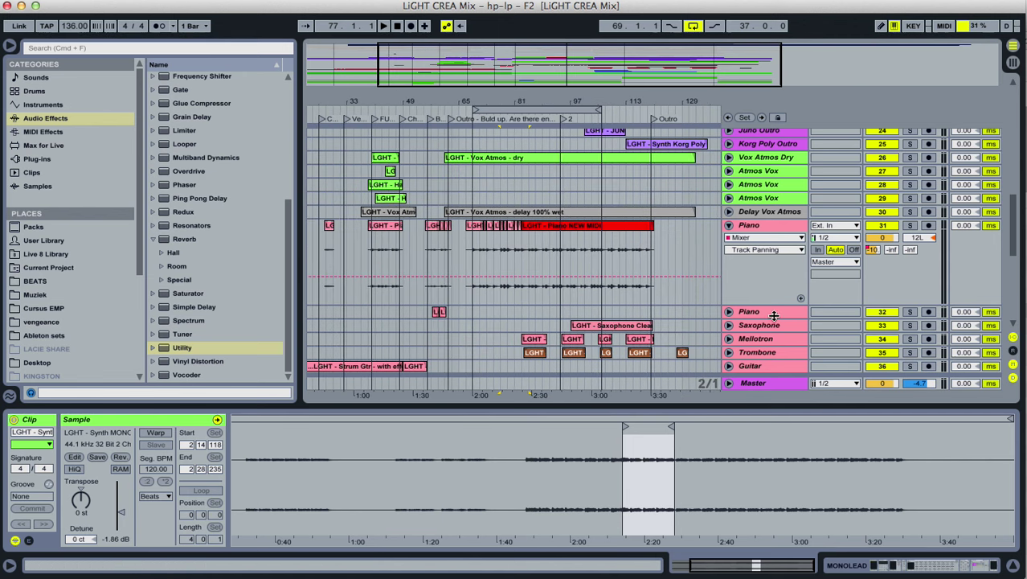
{"action": "left_click", "coordinate": [728, 325]}
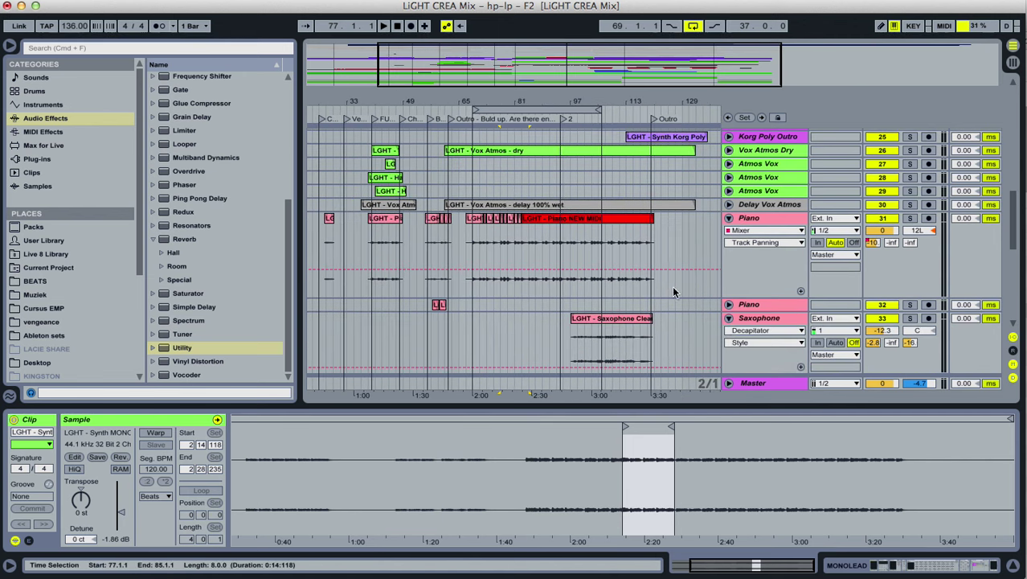
{"action": "left_click", "coordinate": [588, 116]}
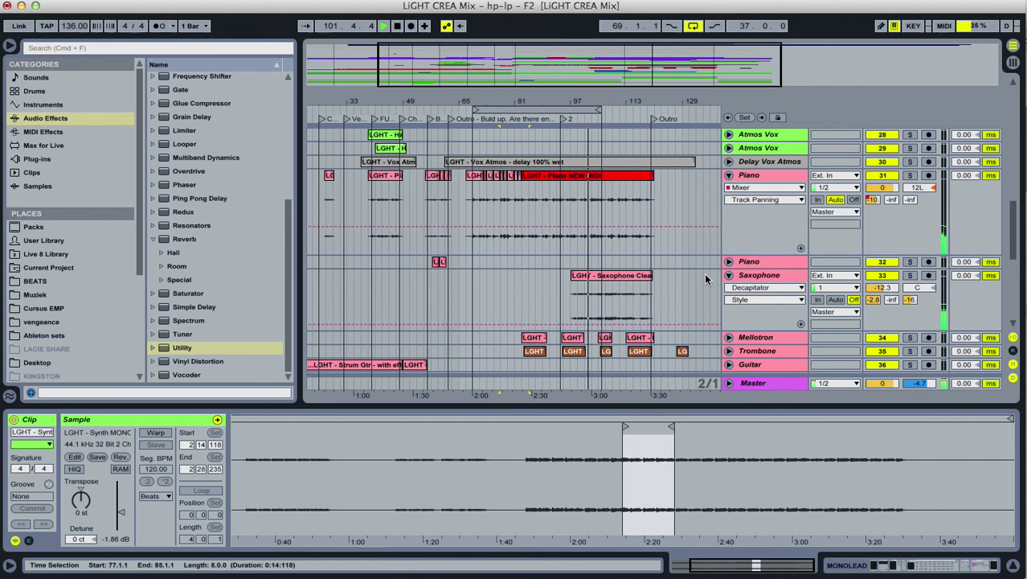
Turn off the arrangement loop and stop playback during the outro section.
{"action": "left_click", "coordinate": [695, 27]}
{"action": "left_click_drag", "start_coordinate": [626, 100], "coordinate": [630, 96]}
{"action": "key", "text": "space"}
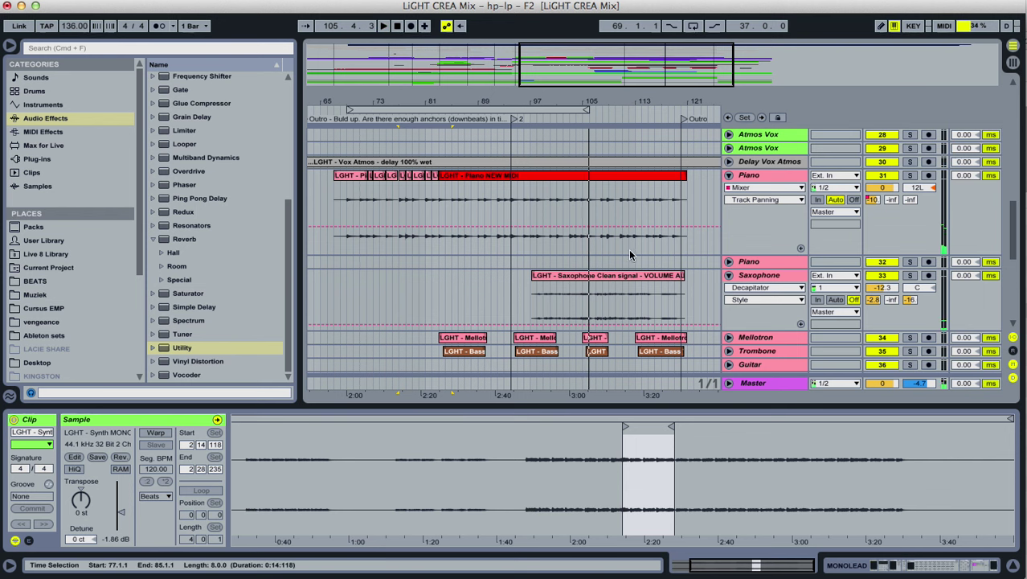
Fold the Piano and Saxophone tracks and show the full length of the arrangement.
{"action": "left_click", "coordinate": [730, 176]}
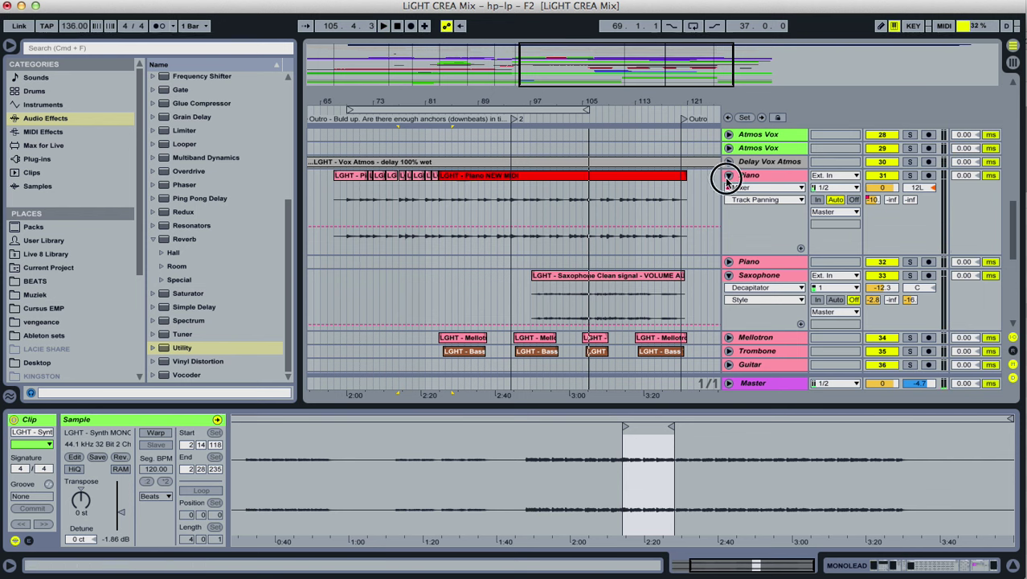
{"action": "left_click", "coordinate": [728, 208]}
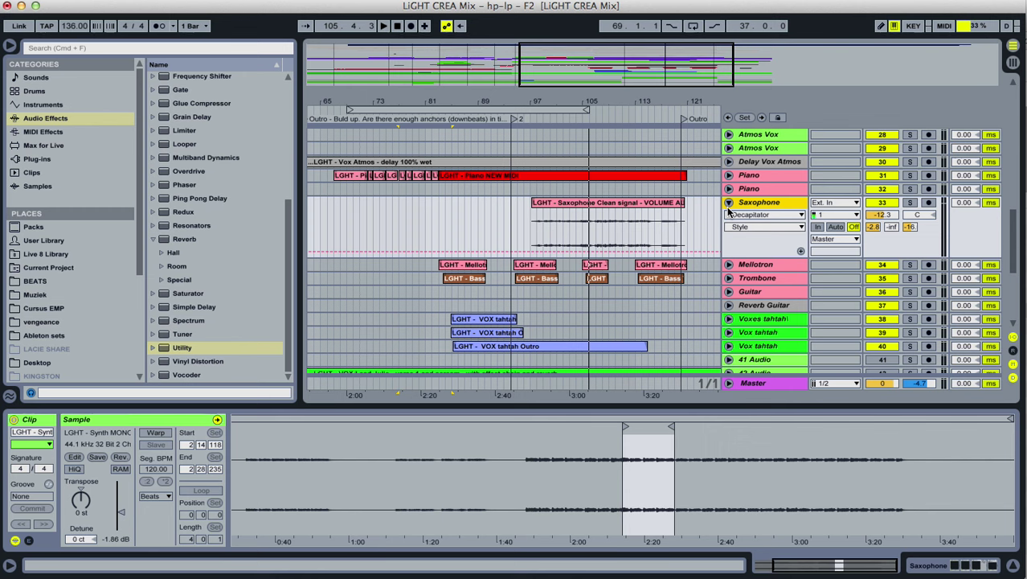
{"action": "left_click", "coordinate": [729, 202]}
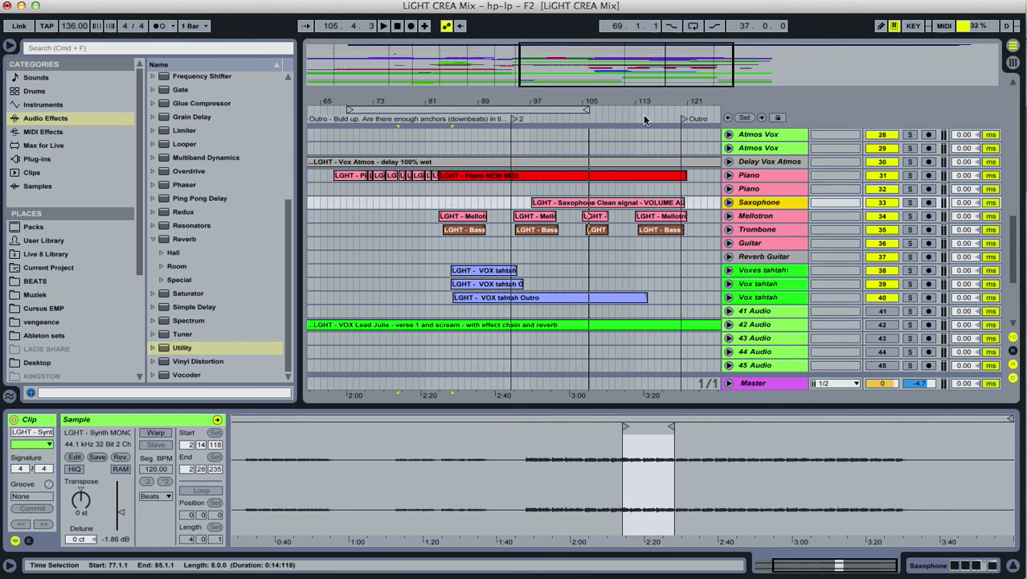
{"action": "left_click_drag", "start_coordinate": [639, 101], "coordinate": [627, 40]}
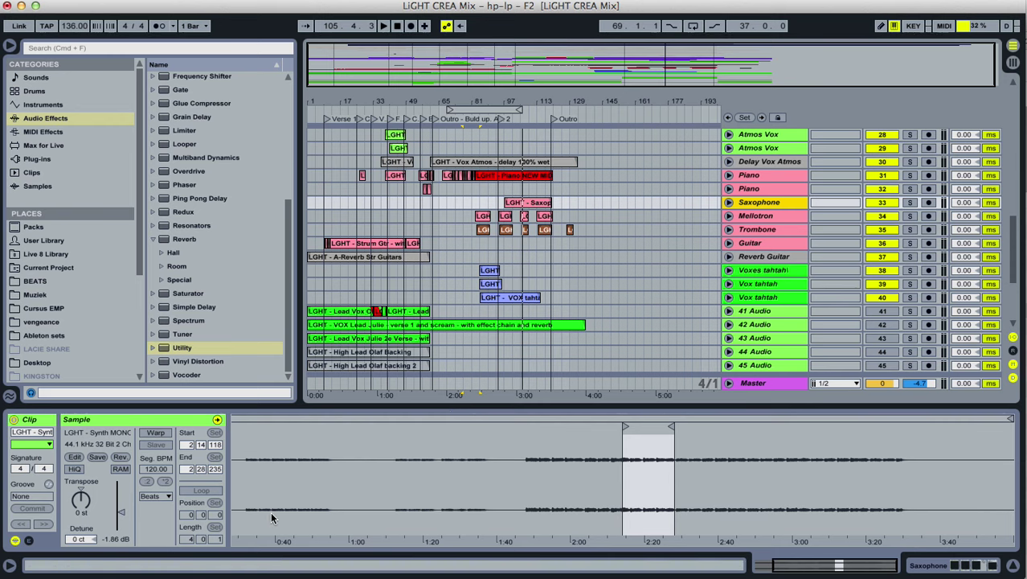
Switch to the LibreOffice mixing steps document and append an arrow, the person's name and ": Outro" to the Volume – compression bullet.
{"action": "left_click", "coordinate": [186, 576]}
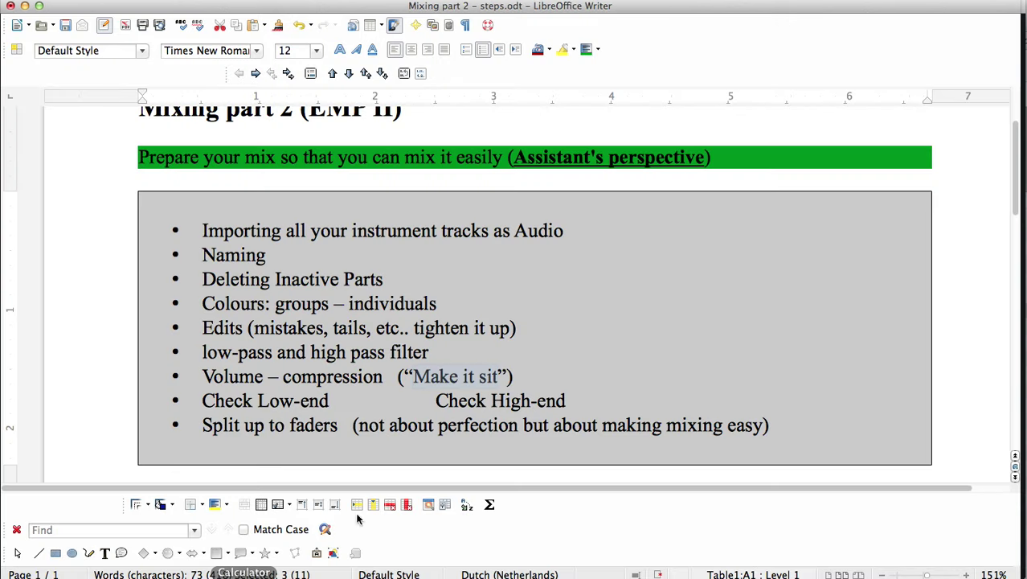
{"action": "left_click", "coordinate": [537, 380]}
{"action": "type", "text": "<-- Olaf "}
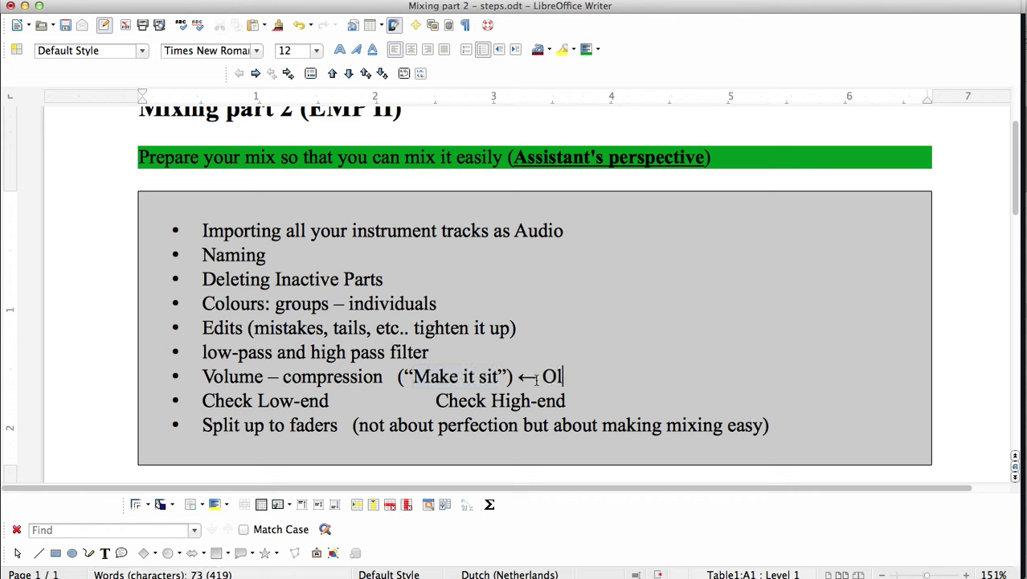
{"action": "type", "text": ": Outro"}
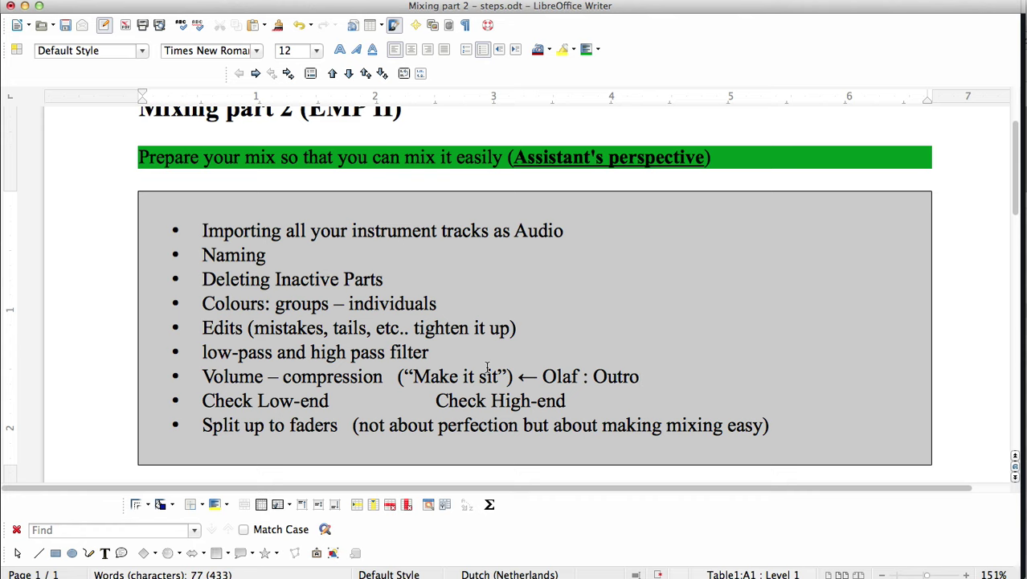
Continue the Volume – compression bullet with "(what is the stufdf that they need to follow to follow the".
{"action": "type", "text": "(what is the stufdf"}
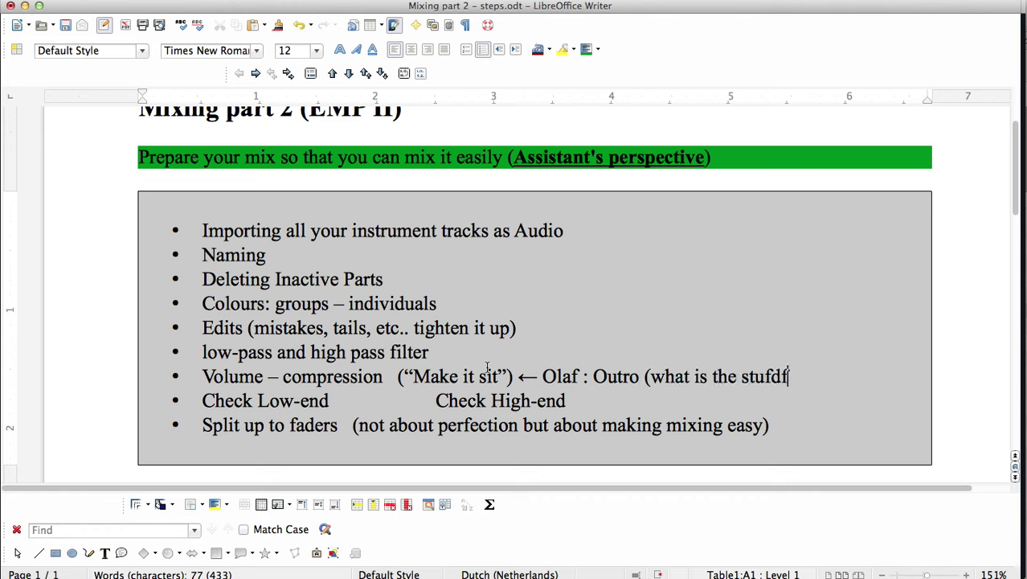
{"action": "type", "text": " that they need to"}
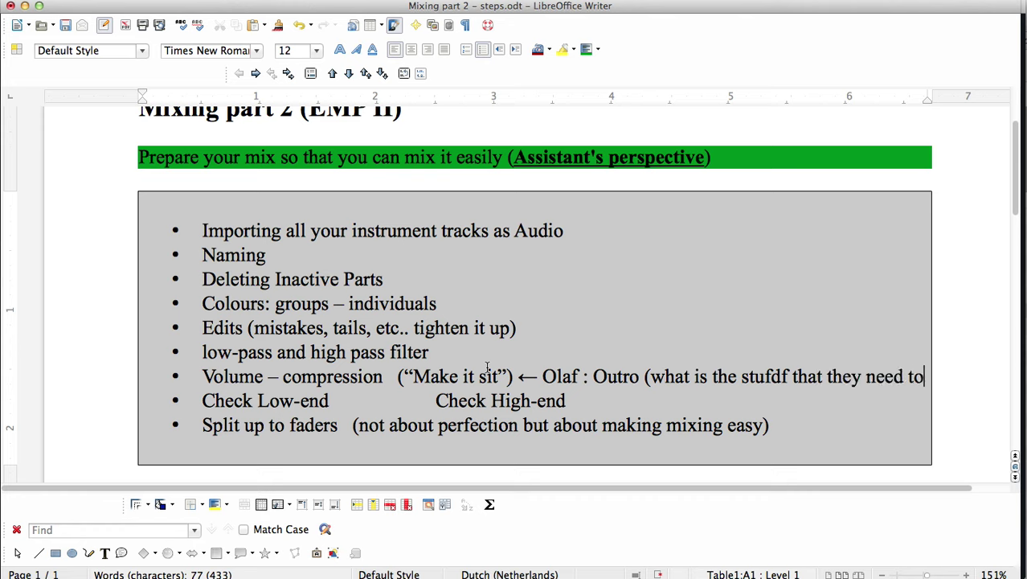
{"action": "type", "text": " follow to fol"}
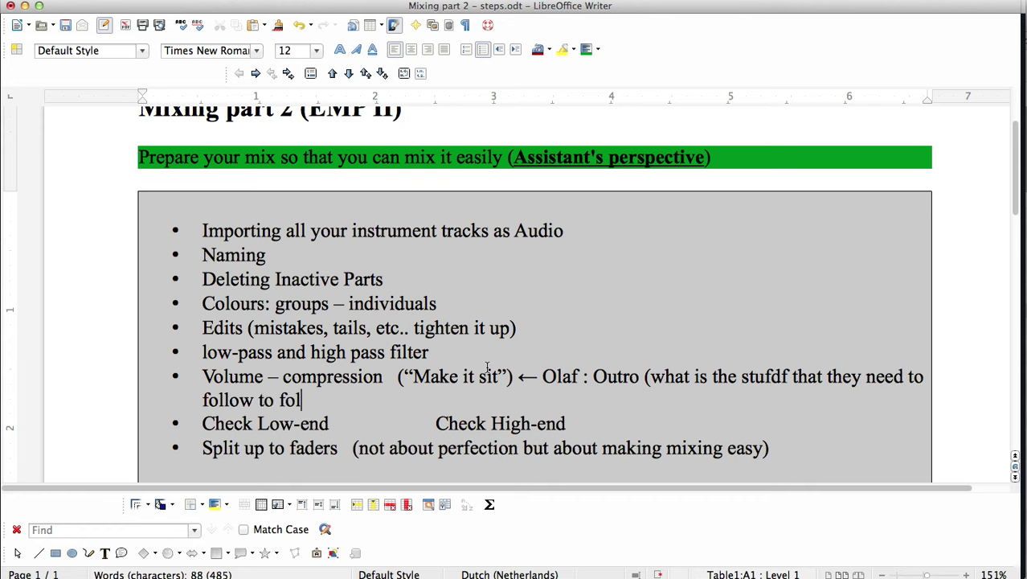
{"action": "type", "text": "low the"}
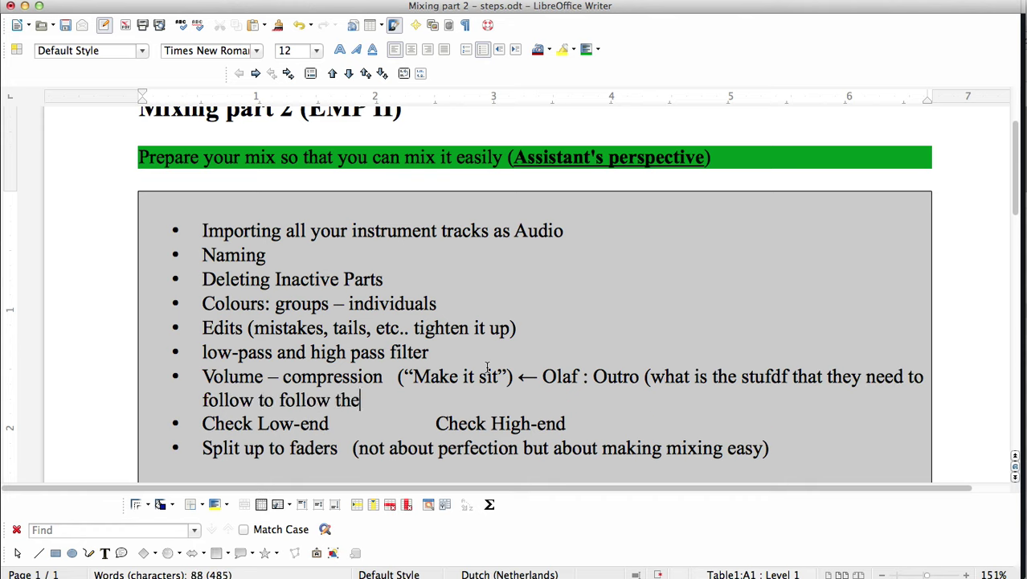
Finish the parenthetical note with "song. You make this clear by biger volumes changes)".
{"action": "type", "text": " song. You make this "}
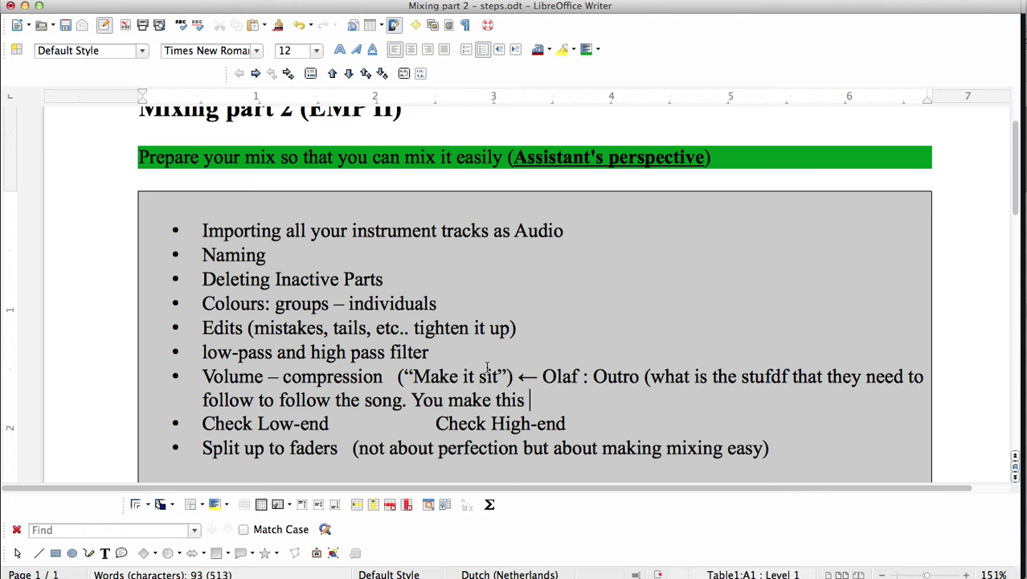
{"action": "type", "text": "clear by vo"}
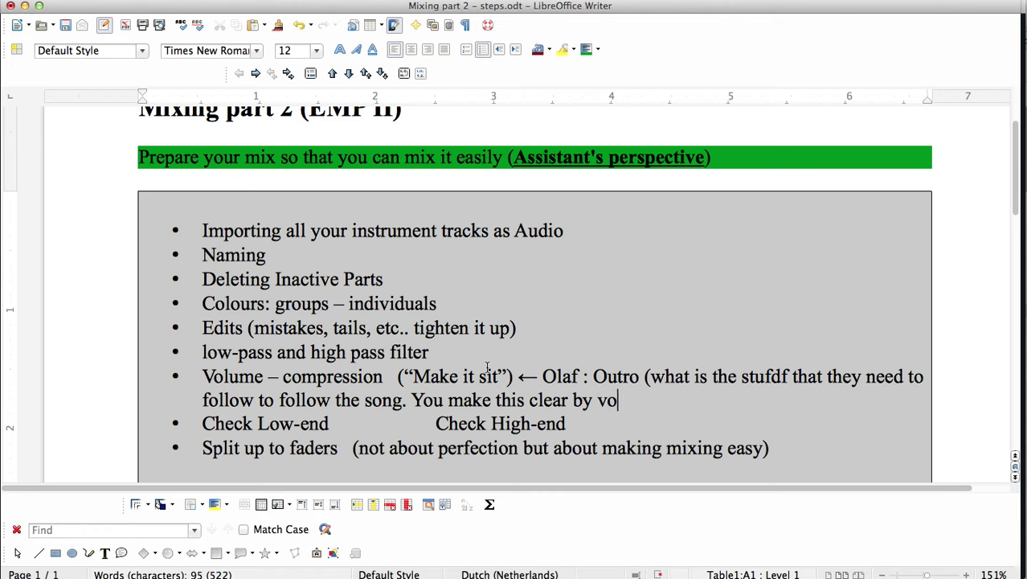
{"action": "type", "text": "lme"}
{"action": "key", "text": "BackSpace"}
{"action": "key", "text": "BackSpace"}
{"action": "key", "text": "BackSpace"}
{"action": "key", "text": "BackSpace"}
{"action": "key", "text": "BackSpace"}
{"action": "type", "text": "biger volume"}
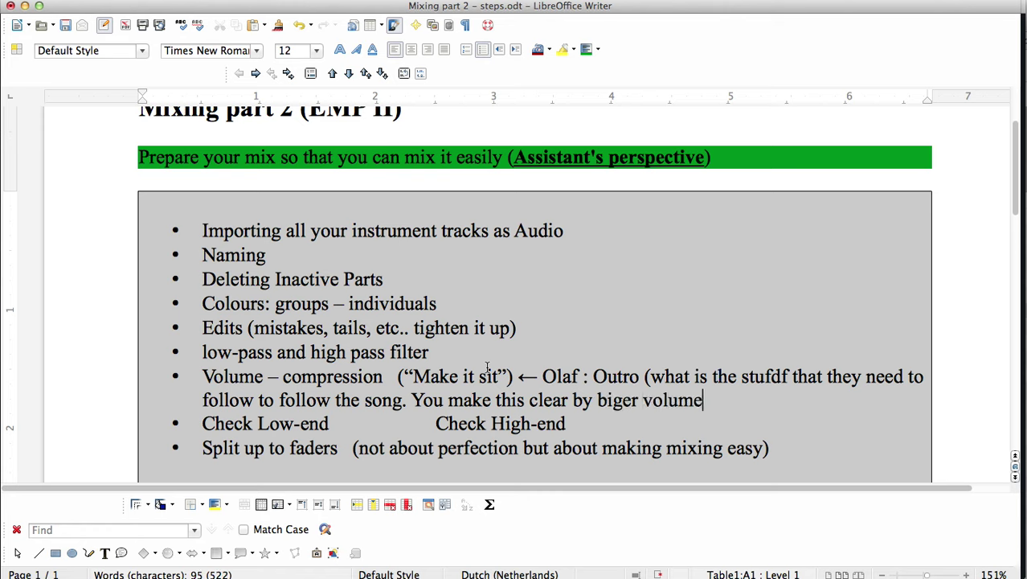
{"action": "type", "text": "s change"}
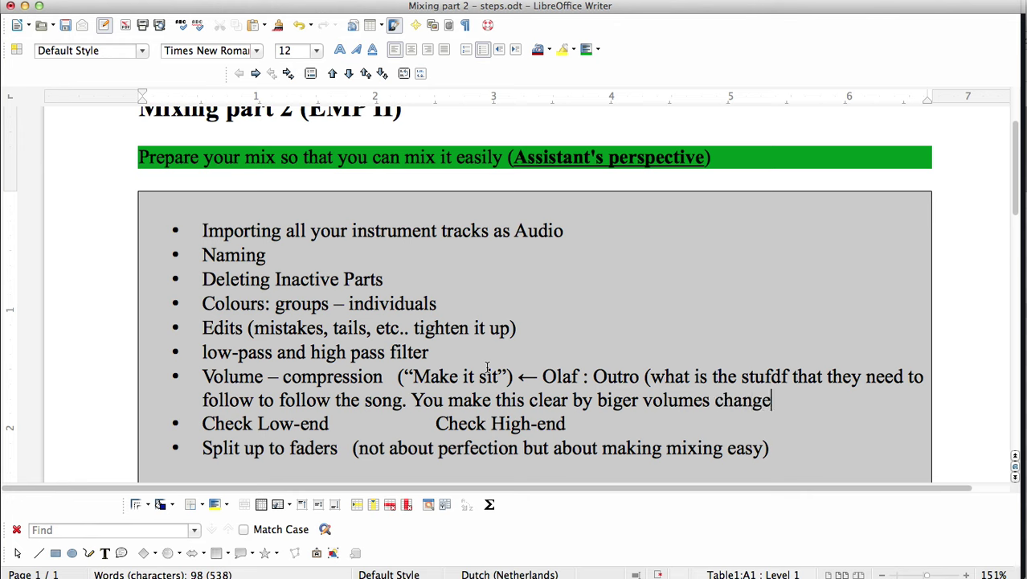
{"action": "type", "text": "s)"}
Correct "stufdf" to "stuff" and insert "(which part/instrument of the arrangement)" after it.
{"action": "left_click", "coordinate": [779, 376]}
{"action": "key", "text": "BackSpace"}
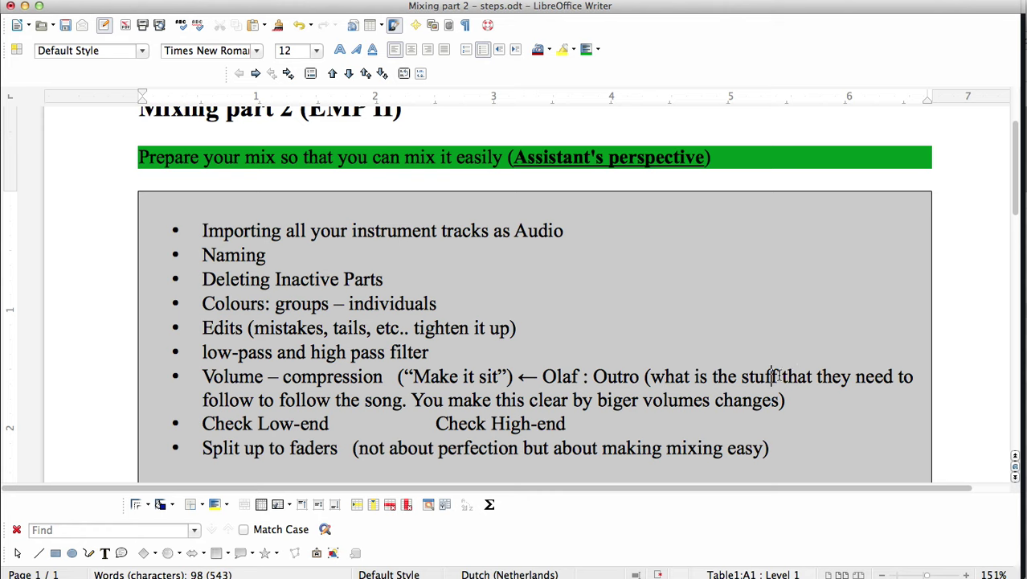
{"action": "type", "text": "(which par"}
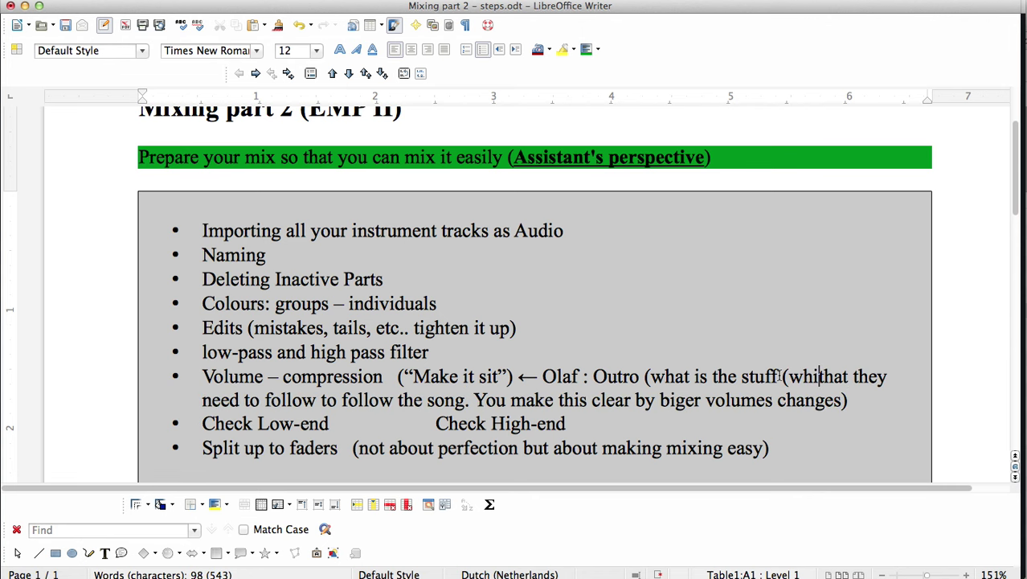
{"action": "type", "text": "t of the arrangem"}
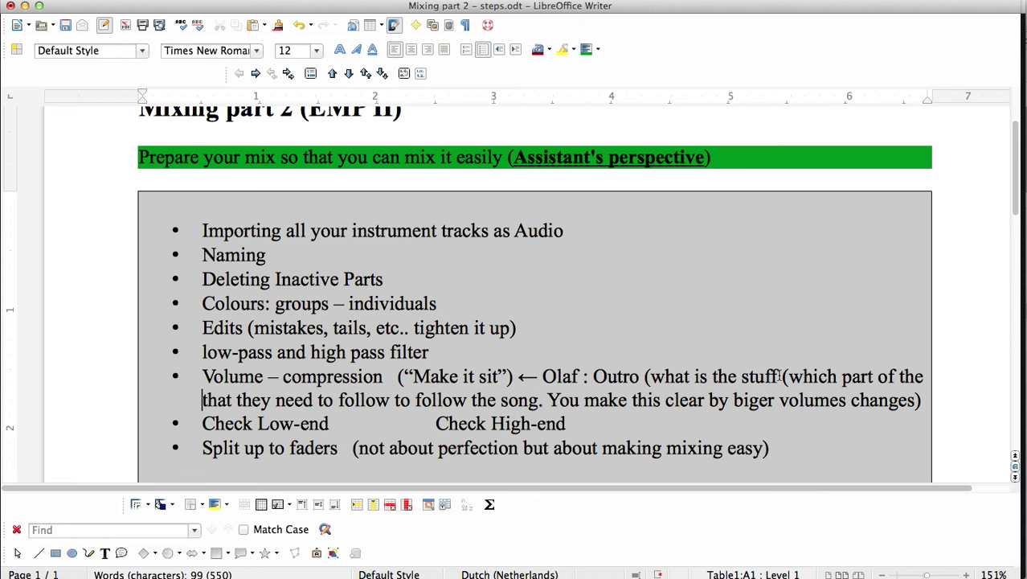
{"action": "type", "text": "ent)"}
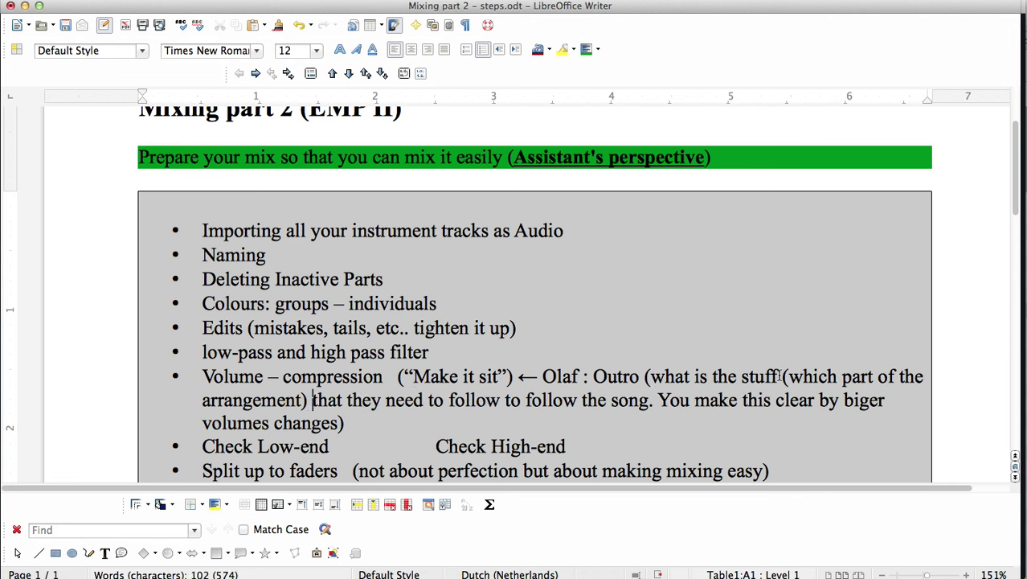
{"action": "left_click", "coordinate": [874, 376]}
{"action": "type", "text": "/instrument"}
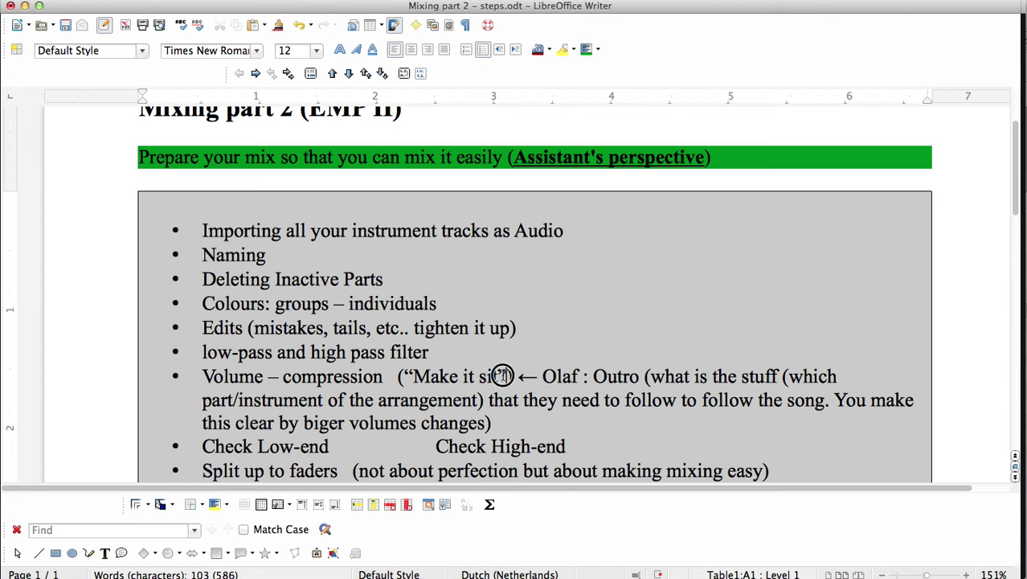
Make the words "Make it sit" bold in the Volume – compression bullet.
{"action": "left_click_drag", "start_coordinate": [500, 376], "coordinate": [408, 372]}
{"action": "key", "text": "ctrl+b"}
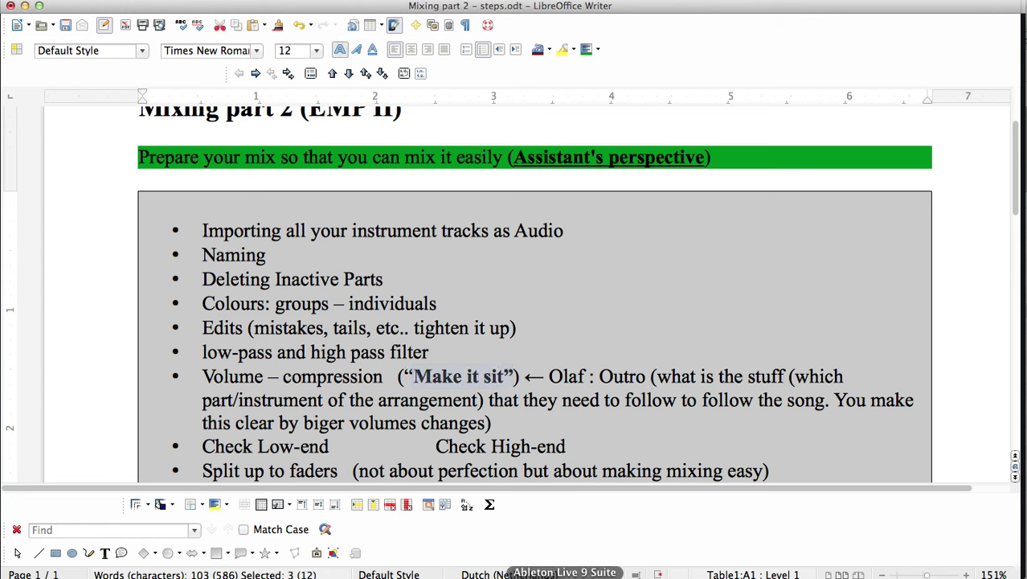
Switch to Ableton Live and turn off the LexChamber reverb on the Master track.
{"action": "left_click", "coordinate": [565, 576]}
{"action": "left_click", "coordinate": [775, 383]}
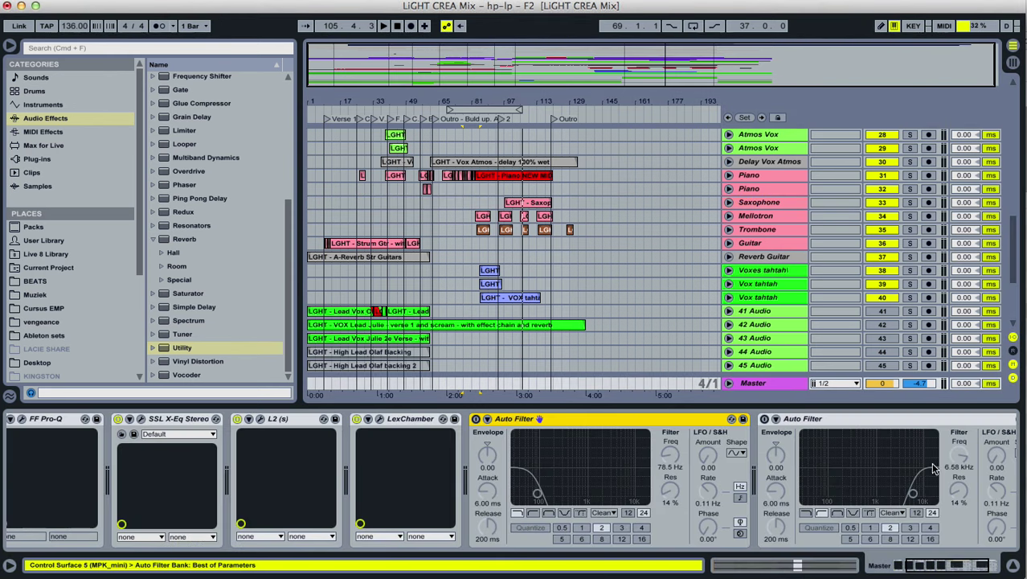
{"action": "left_click", "coordinate": [357, 419]}
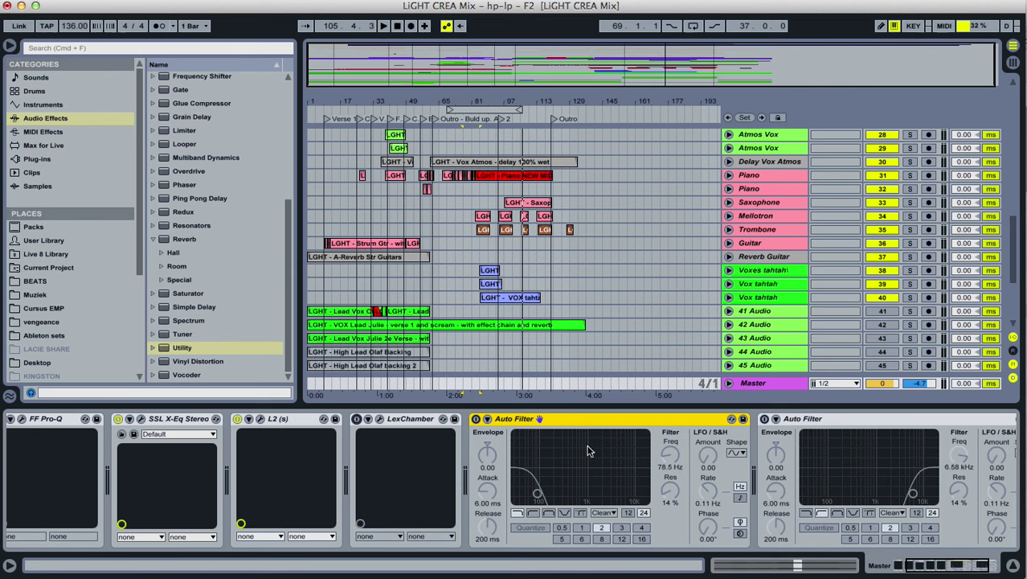
Try soloing the 3 Audio reference track and the Snare Synth track, and clear the solo.
{"action": "scroll", "coordinate": [839, 279], "scroll_direction": "up", "scroll_amount": 10}
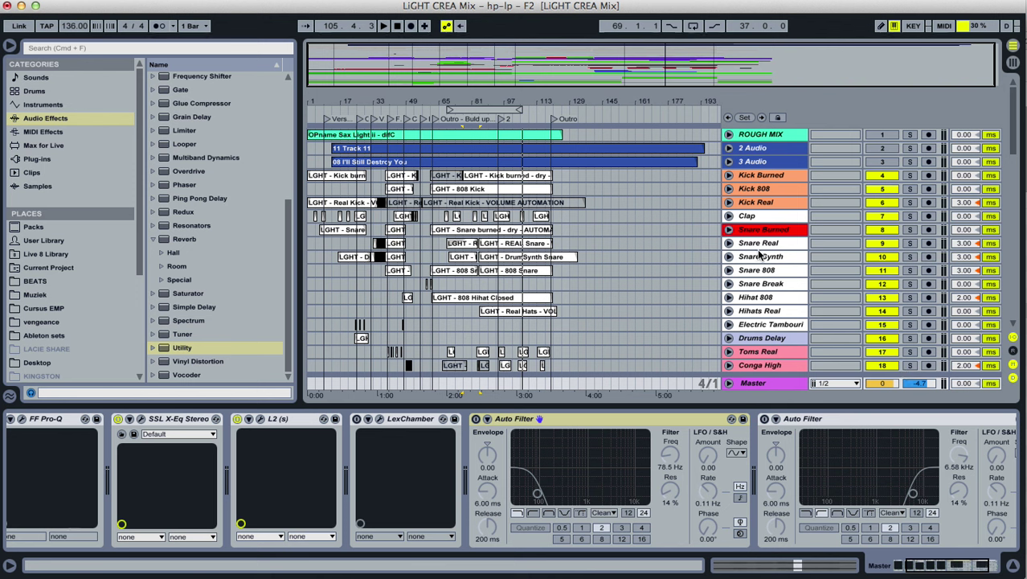
{"action": "left_click", "coordinate": [911, 161]}
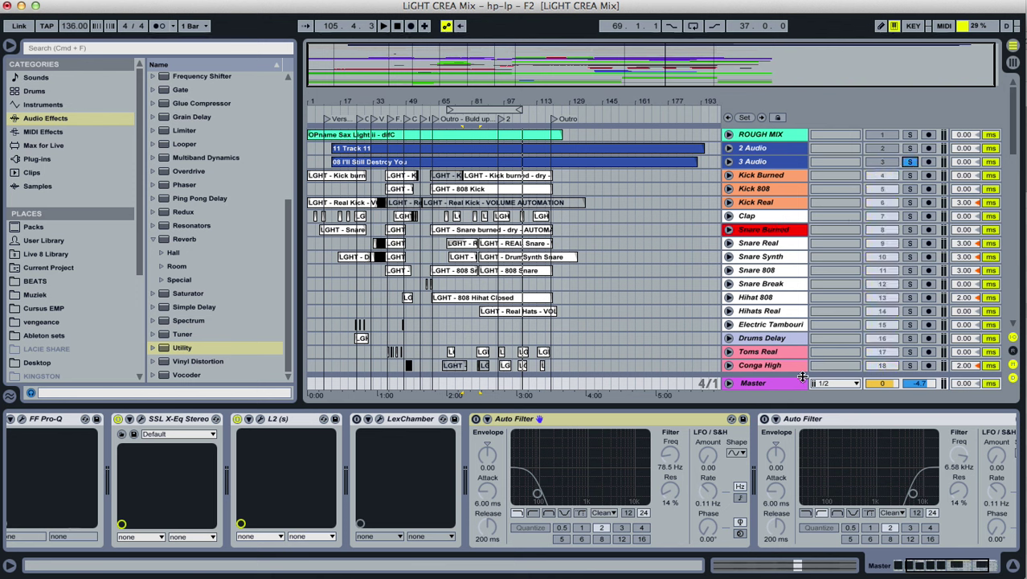
{"action": "left_click", "coordinate": [909, 257]}
{"action": "left_click", "coordinate": [910, 256]}
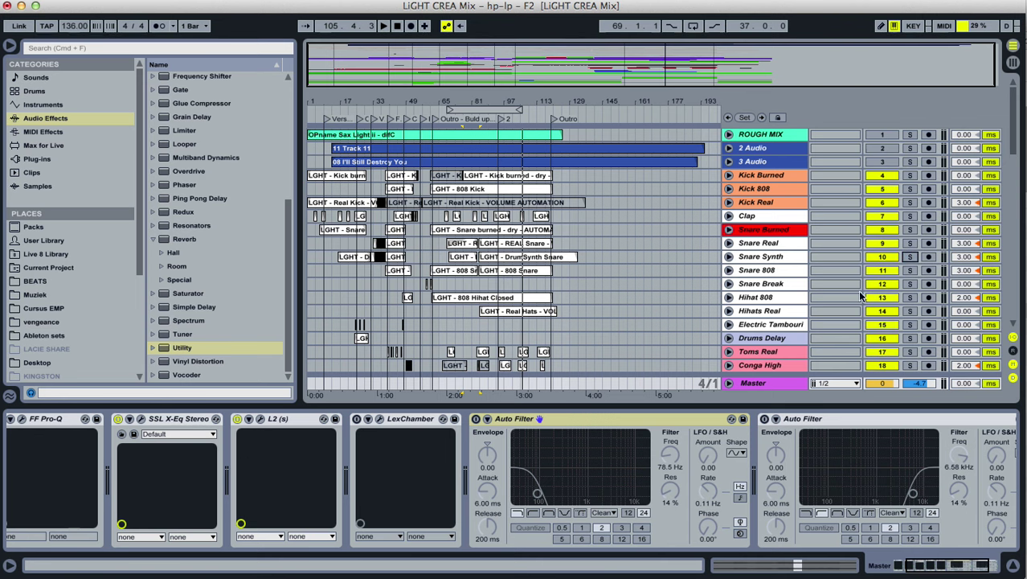
Check the Master level in Session View and the 3 Audio track's volume in Arrangement View.
{"action": "key", "text": "Tab"}
{"action": "left_click", "coordinate": [951, 309]}
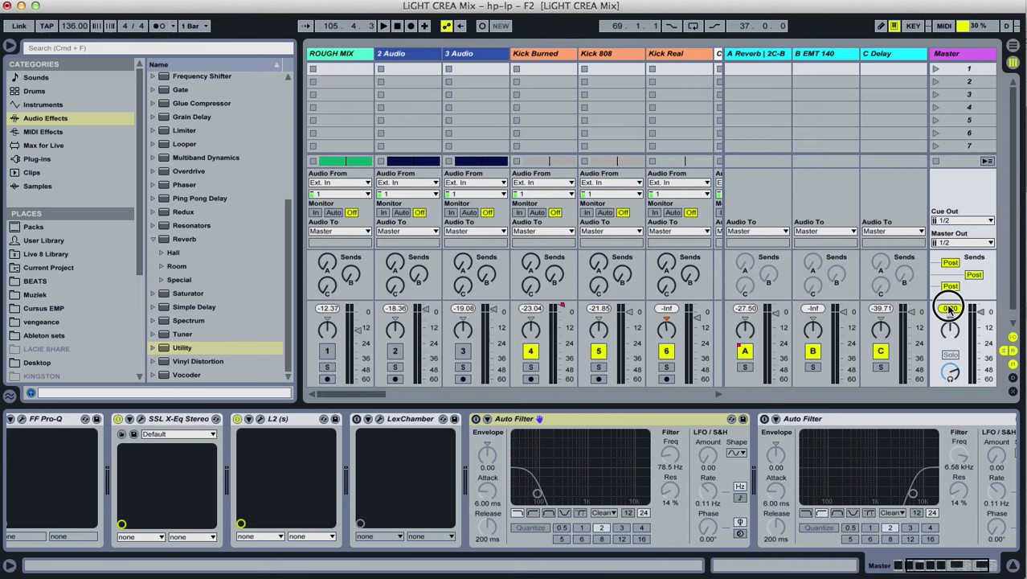
{"action": "left_click_drag", "start_coordinate": [951, 310], "coordinate": [957, 314]}
{"action": "key", "text": "Tab"}
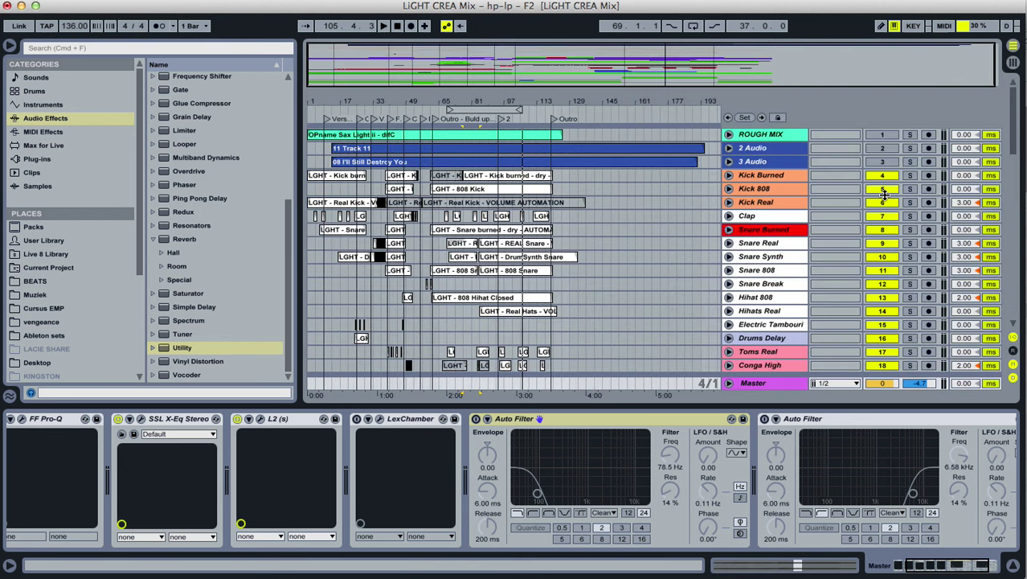
{"action": "left_click", "coordinate": [729, 162]}
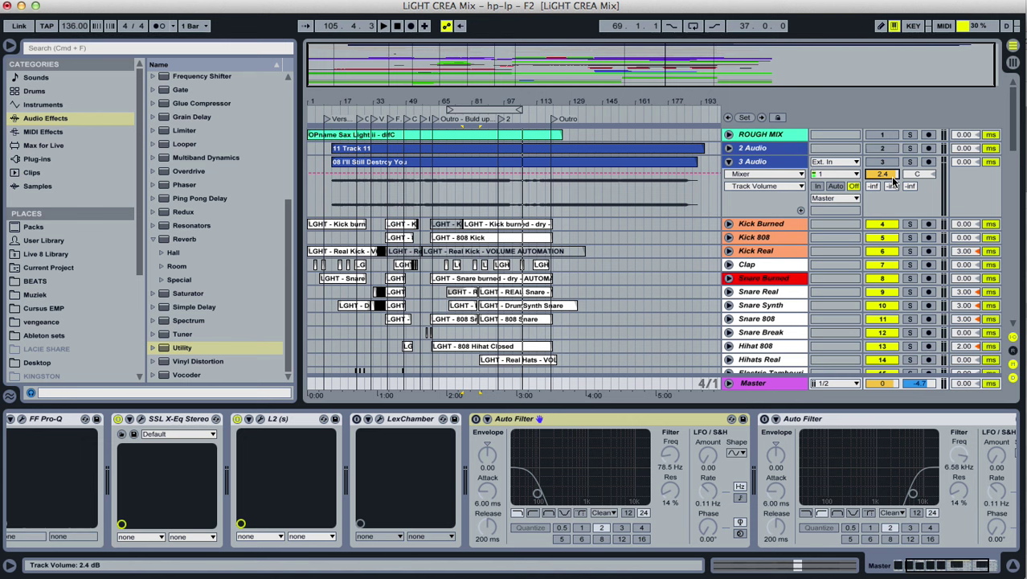
{"action": "left_click", "coordinate": [729, 161]}
Save the Live Set, and save a new version named "LiGHT CREA Mix - hp-lp - G-faders" in the same project folder.
{"action": "scroll", "coordinate": [835, 207], "scroll_direction": "down", "scroll_amount": 3}
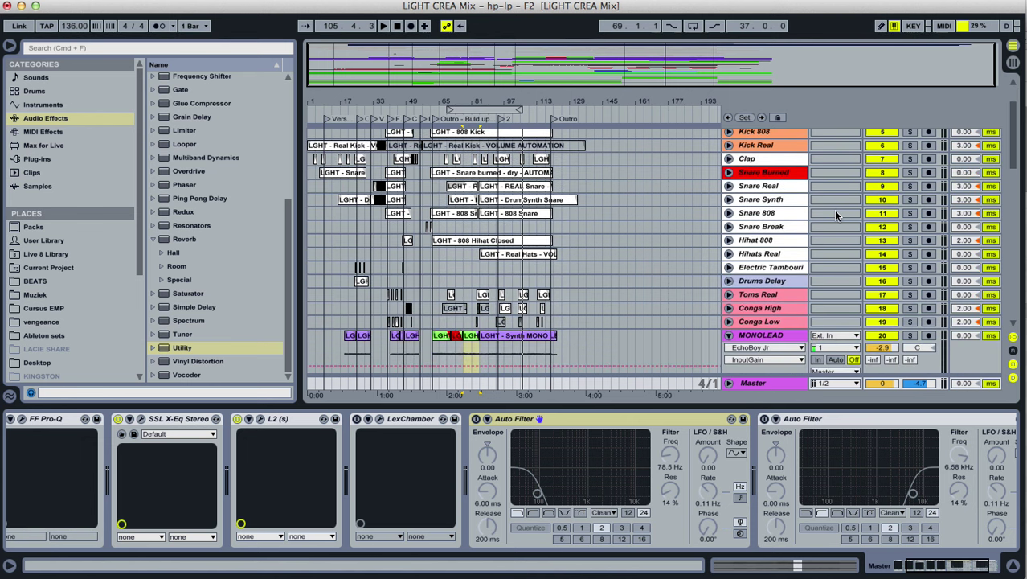
{"action": "key", "text": "super+s"}
{"action": "key", "text": "super+shift+s"}
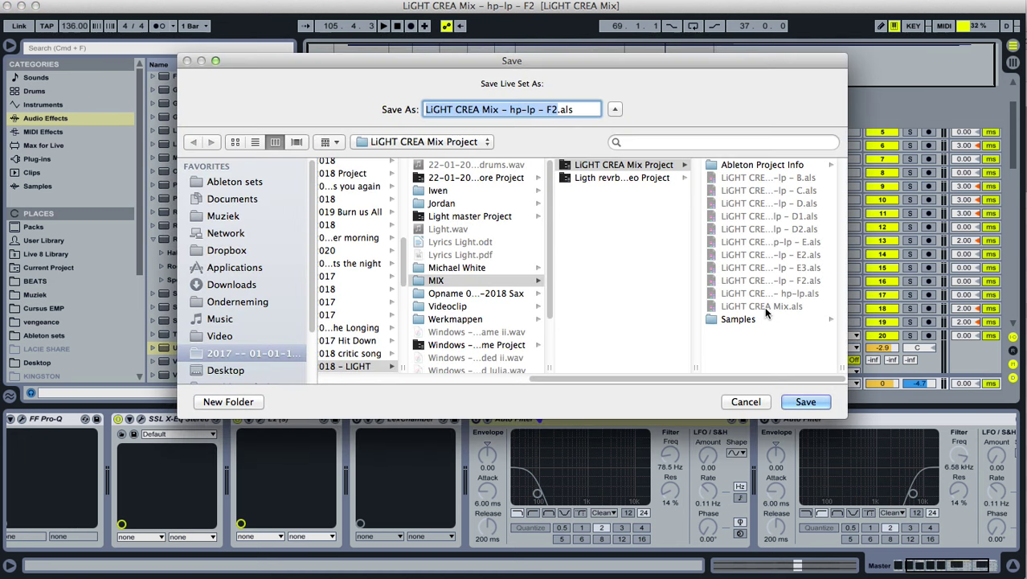
{"action": "key", "text": "Right"}
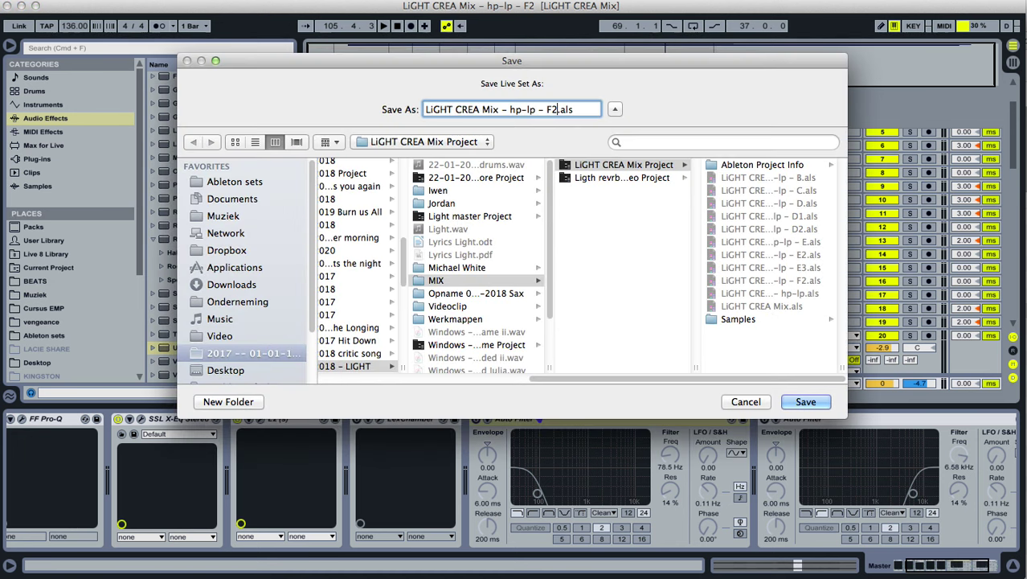
{"action": "key", "text": "BackSpace"}
{"action": "key", "text": "BackSpace"}
{"action": "type", "text": "G-faders"}
{"action": "key", "text": "Return"}
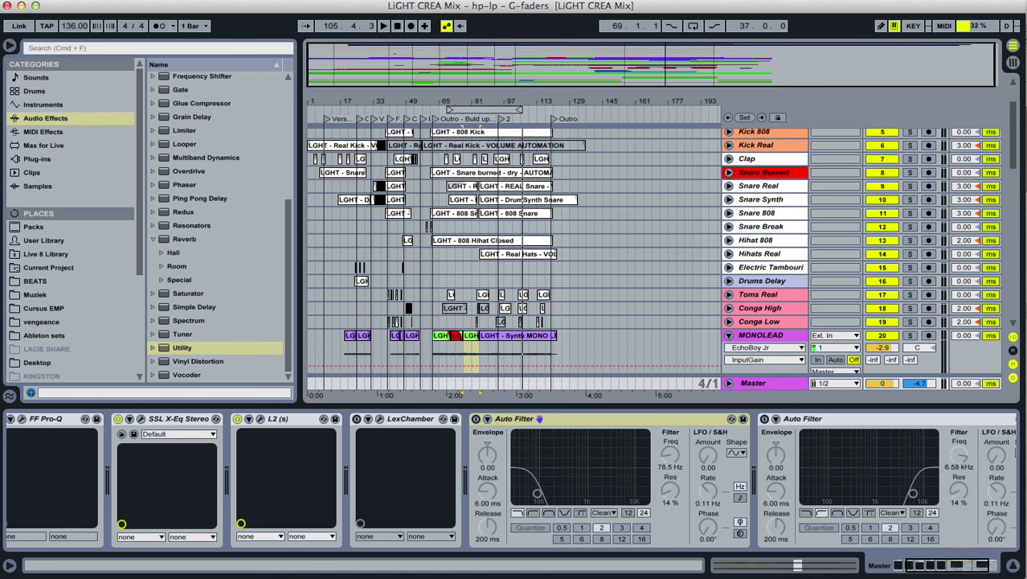
Fold the unfolded MONOLEAD track in the arrangement.
{"action": "key", "text": "u"}
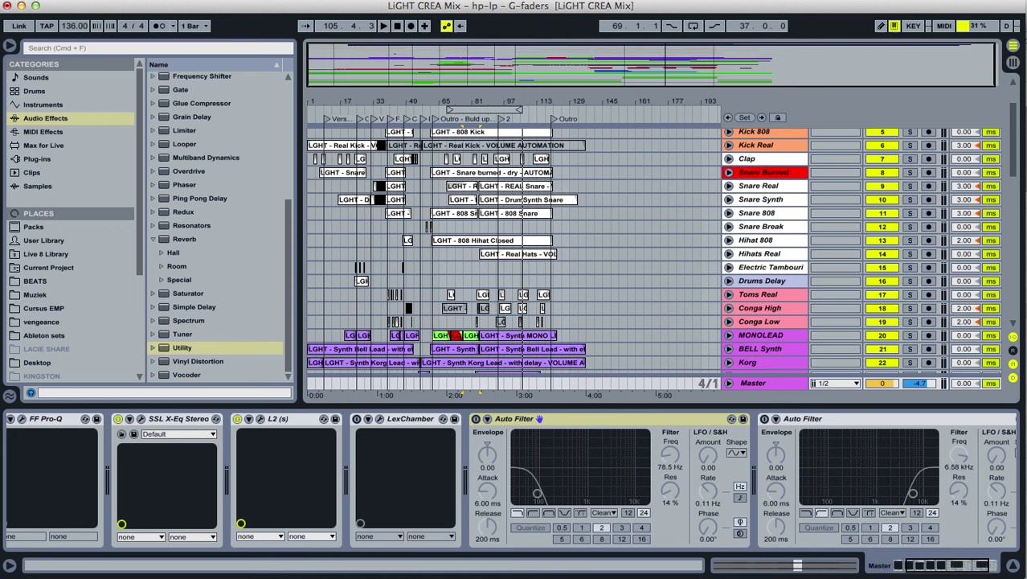
Look through all the arrangement tracks from ROUGH MIX down to the final NIKS tracks to plan the grouping.
{"action": "scroll", "coordinate": [514, 249], "scroll_direction": "up", "scroll_amount": 3}
{"action": "scroll", "coordinate": [515, 249], "scroll_direction": "down", "scroll_amount": 1}
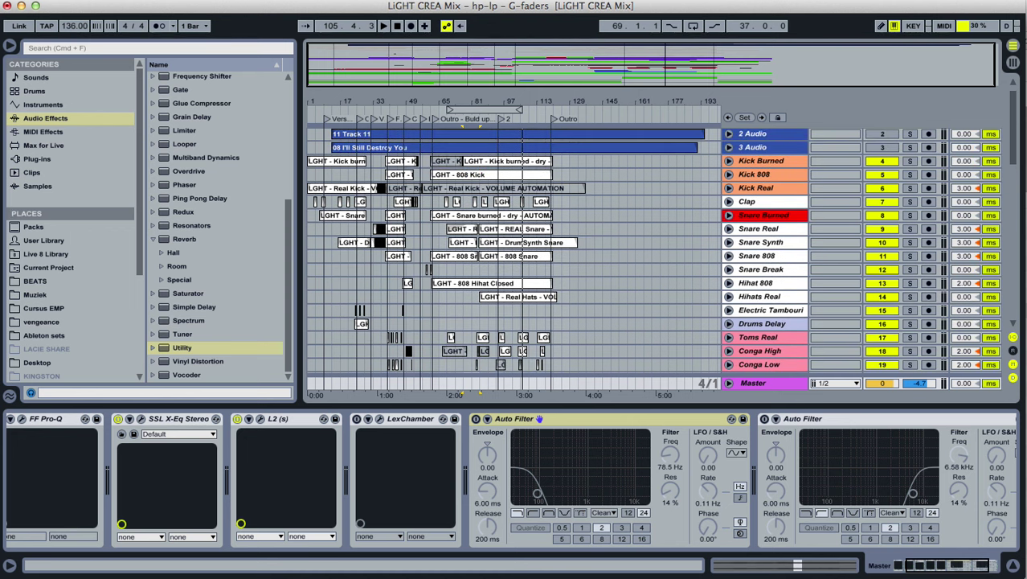
{"action": "scroll", "coordinate": [515, 249], "scroll_direction": "up", "scroll_amount": 1}
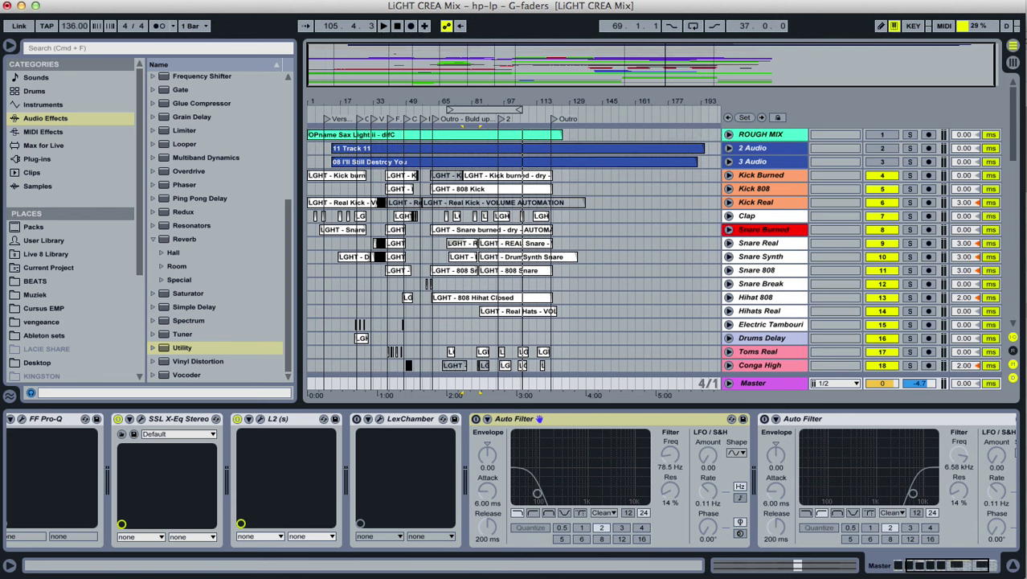
{"action": "left_click", "coordinate": [760, 176]}
{"action": "scroll", "coordinate": [514, 249], "scroll_direction": "down", "scroll_amount": 10}
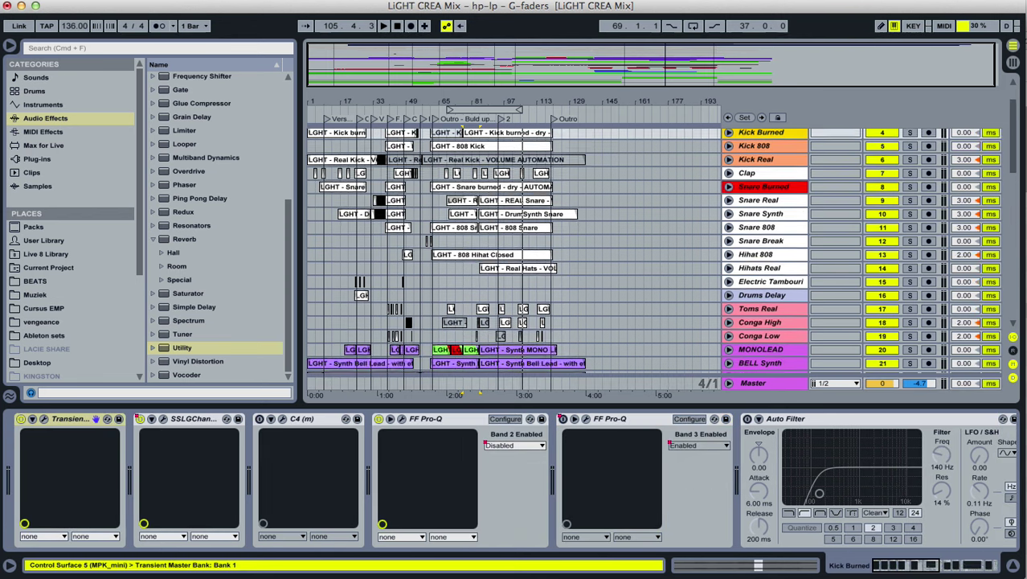
{"action": "scroll", "coordinate": [515, 249], "scroll_direction": "up", "scroll_amount": 2}
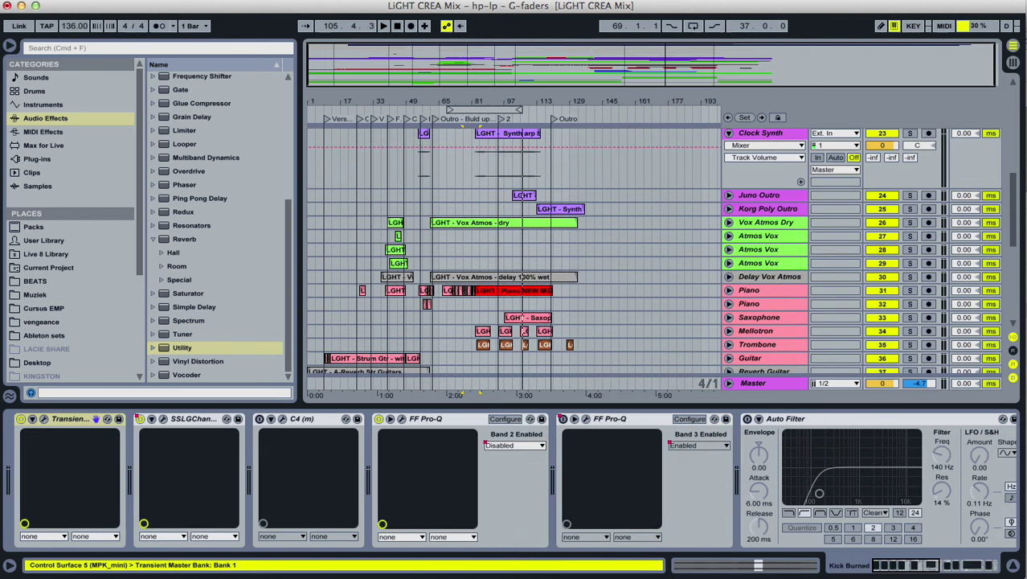
{"action": "scroll", "coordinate": [515, 249], "scroll_direction": "down", "scroll_amount": 10}
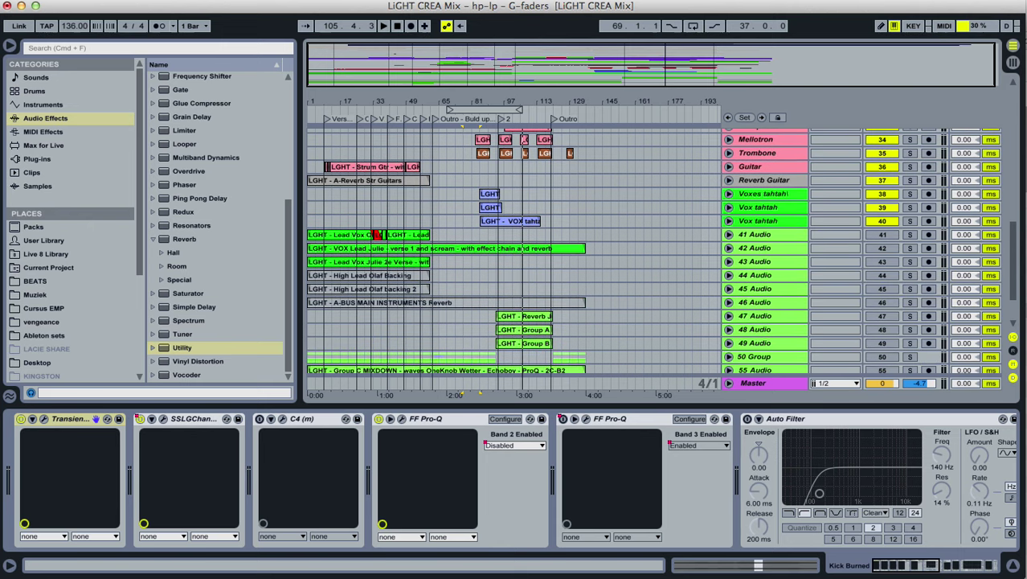
{"action": "scroll", "coordinate": [514, 250], "scroll_direction": "down", "scroll_amount": 3}
{"action": "scroll", "coordinate": [515, 250], "scroll_direction": "down", "scroll_amount": 1}
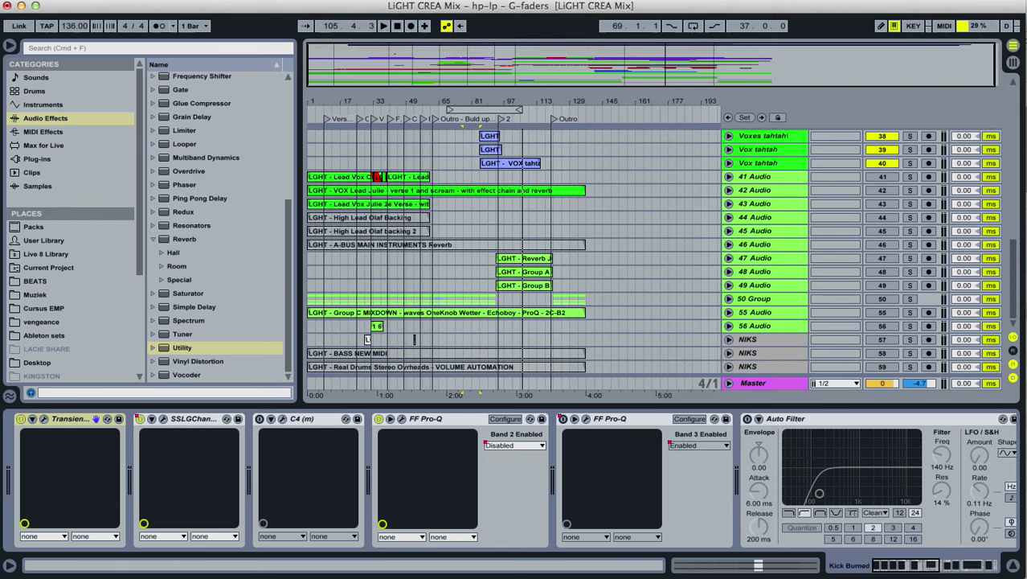
{"action": "scroll", "coordinate": [514, 249], "scroll_direction": "up", "scroll_amount": 20}
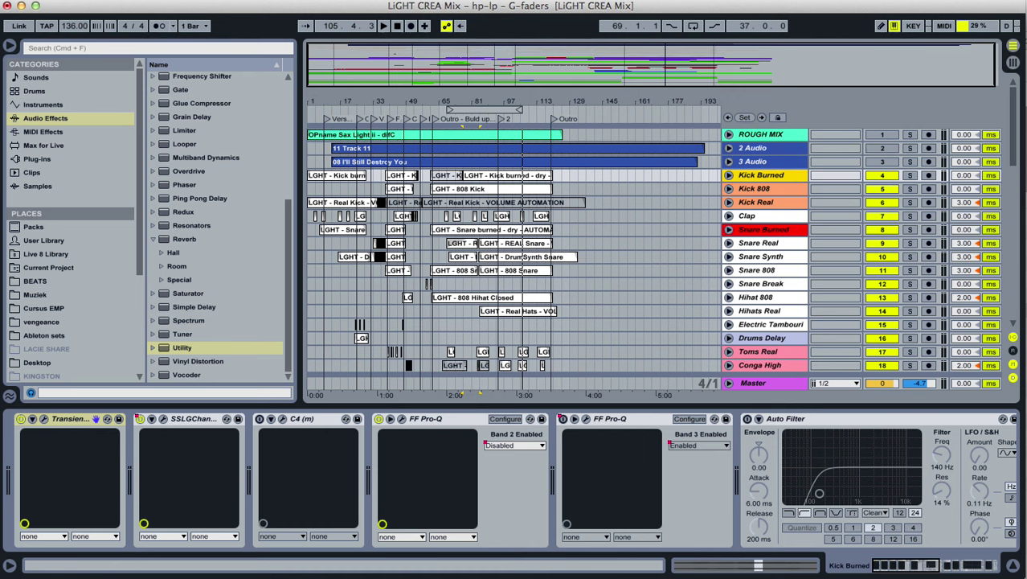
{"action": "left_click", "coordinate": [764, 324]}
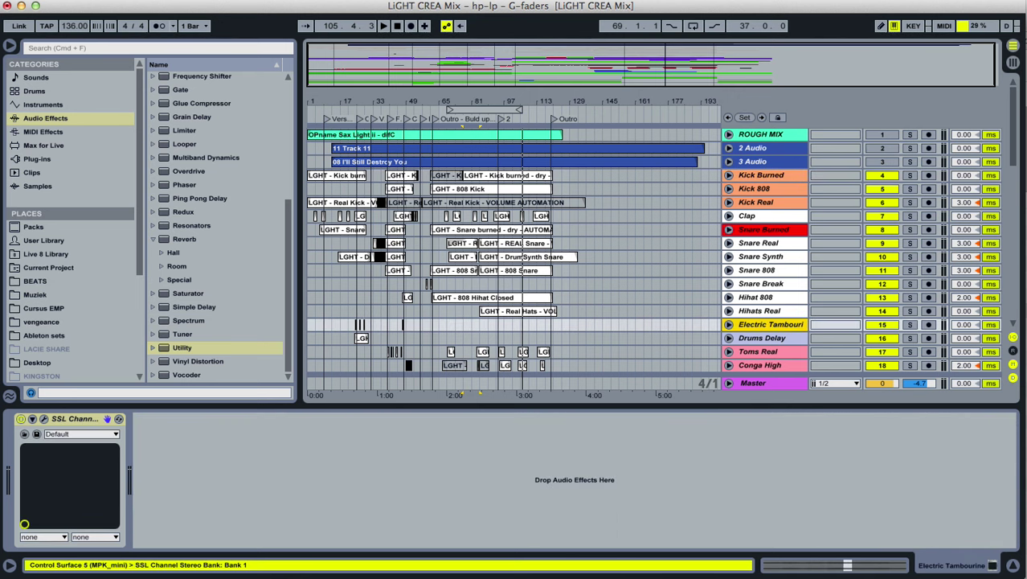
{"action": "left_click", "coordinate": [761, 175], "text": "shift"}
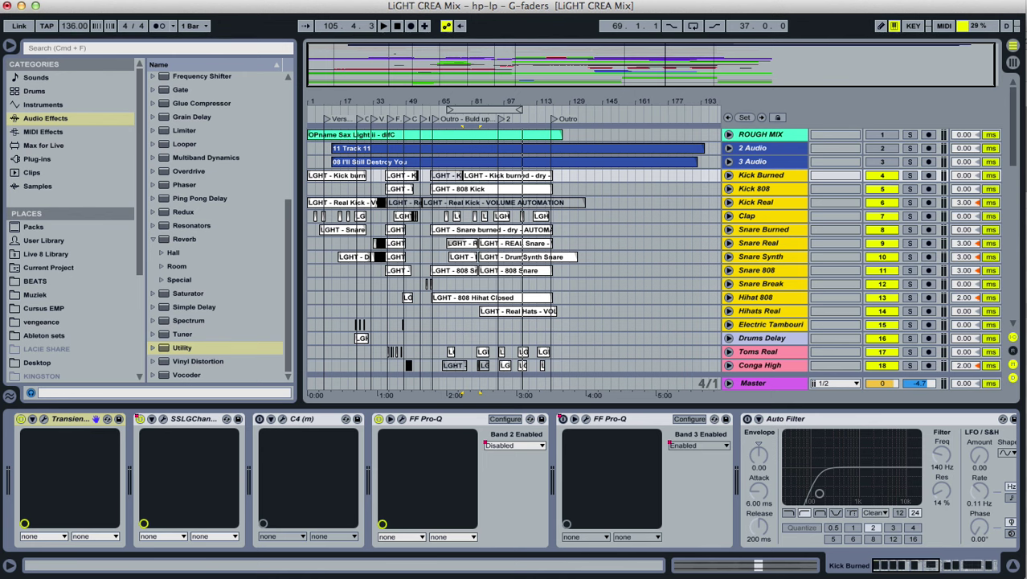
{"action": "key", "text": "super+z"}
{"action": "key", "text": "Down"}
{"action": "key", "text": "Down"}
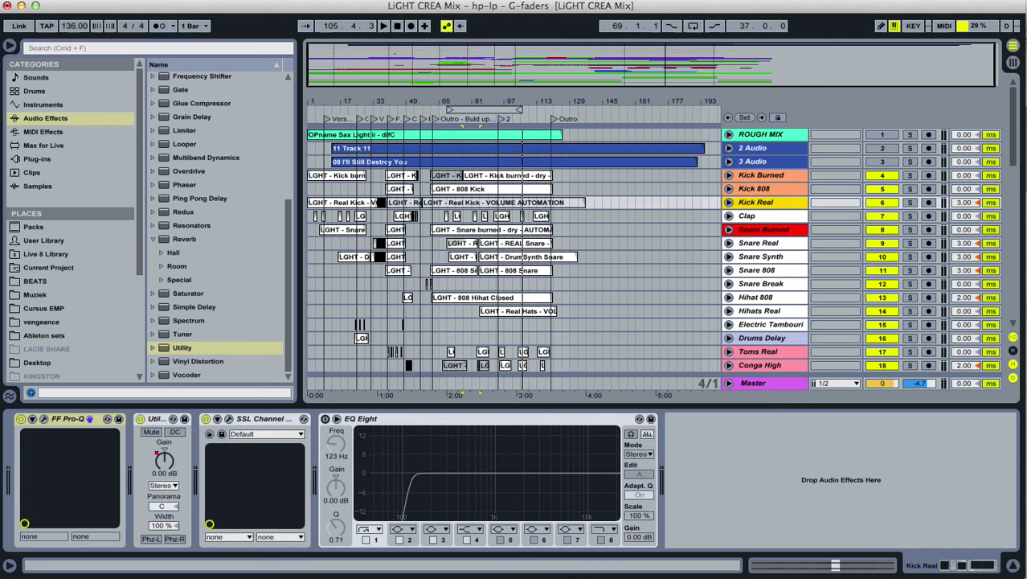
Group the Kick Burned, Kick 808 and Kick Real tracks.
{"action": "key", "text": "Up"}
{"action": "key", "text": "Up"}
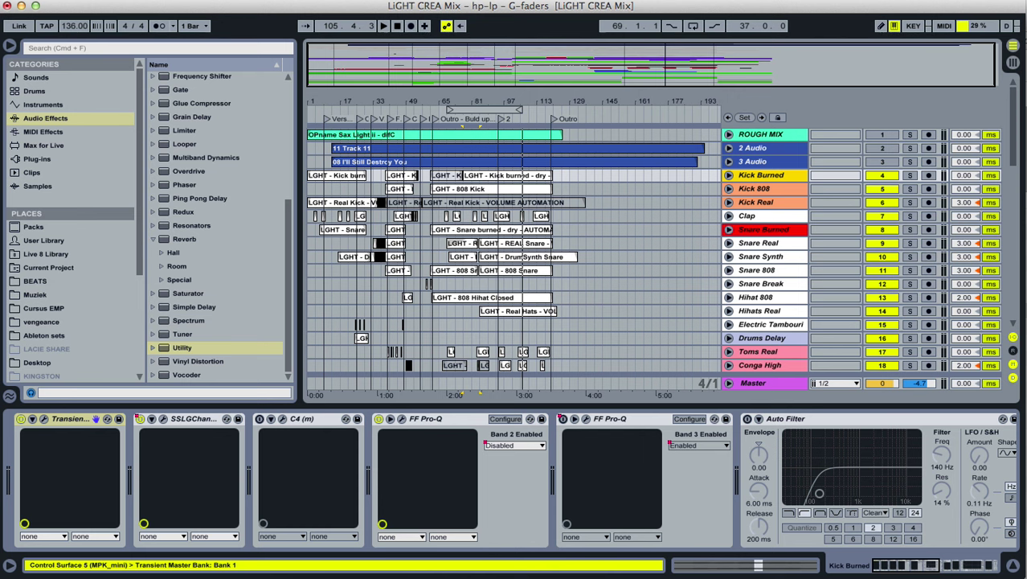
{"action": "left_click", "coordinate": [763, 203], "text": "shift"}
{"action": "right_click", "coordinate": [764, 203]}
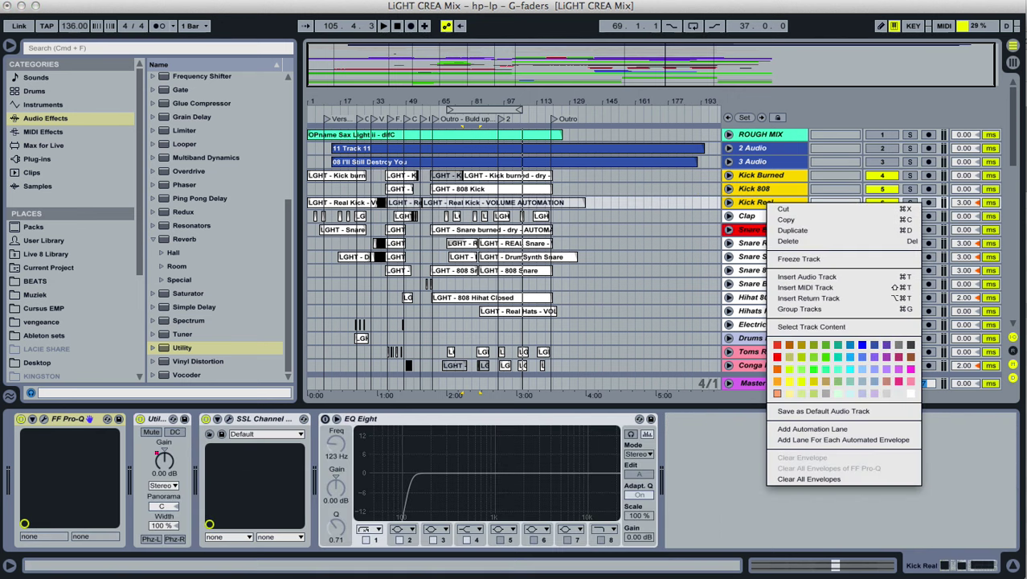
{"action": "left_click", "coordinate": [800, 308]}
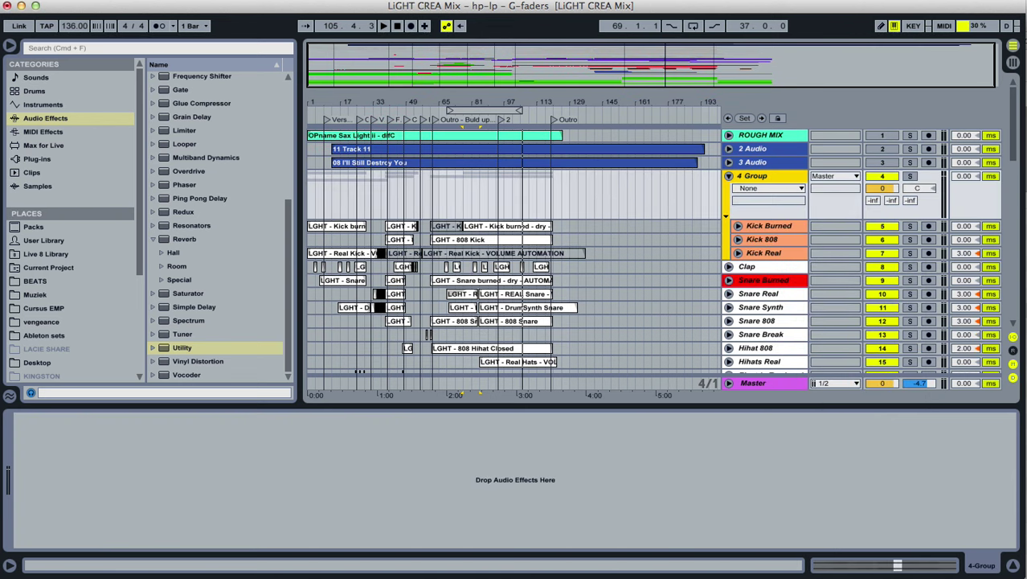
Name the new kick track group "Kick" and fold it.
{"action": "key", "text": "super+r"}
{"action": "type", "text": "Kick"}
{"action": "key", "text": "Return"}
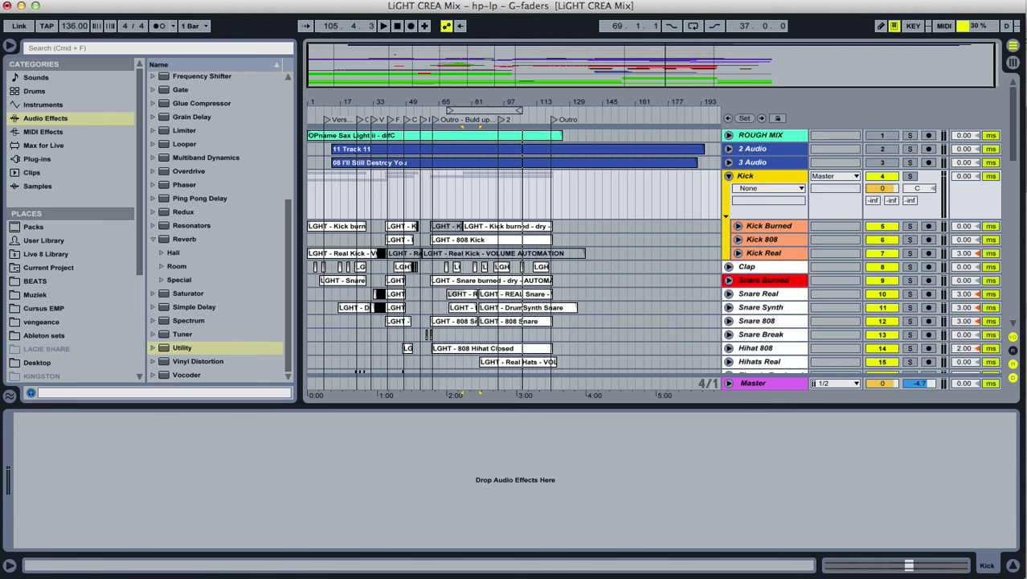
{"action": "key", "text": "u"}
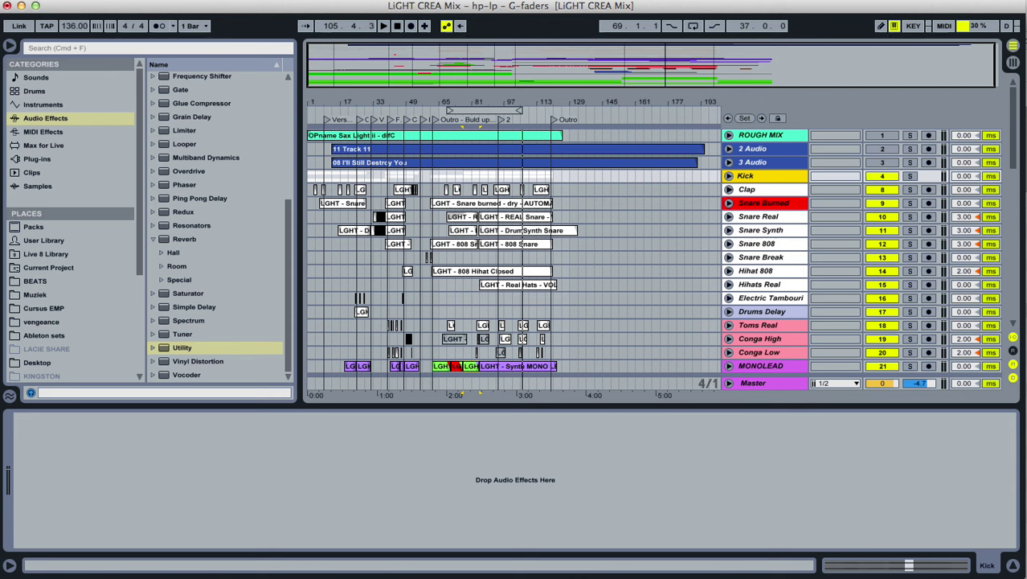
Unfold the Clap track, listen to it in solo from bar 49, and fold it again.
{"action": "left_click", "coordinate": [729, 189]}
{"action": "left_click", "coordinate": [404, 189]}
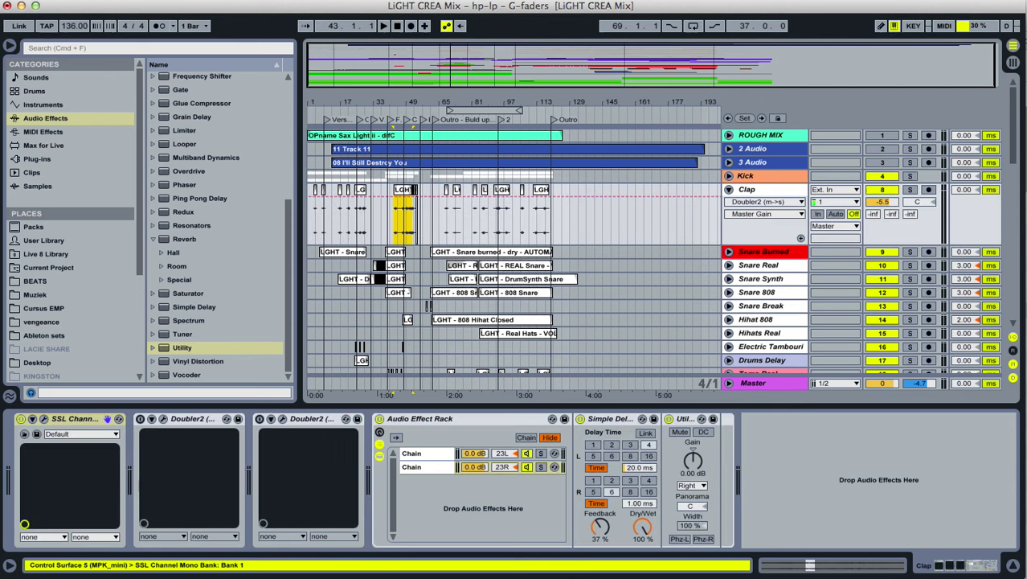
{"action": "left_click_drag", "start_coordinate": [407, 102], "coordinate": [407, 161]}
{"action": "left_click", "coordinate": [406, 217]}
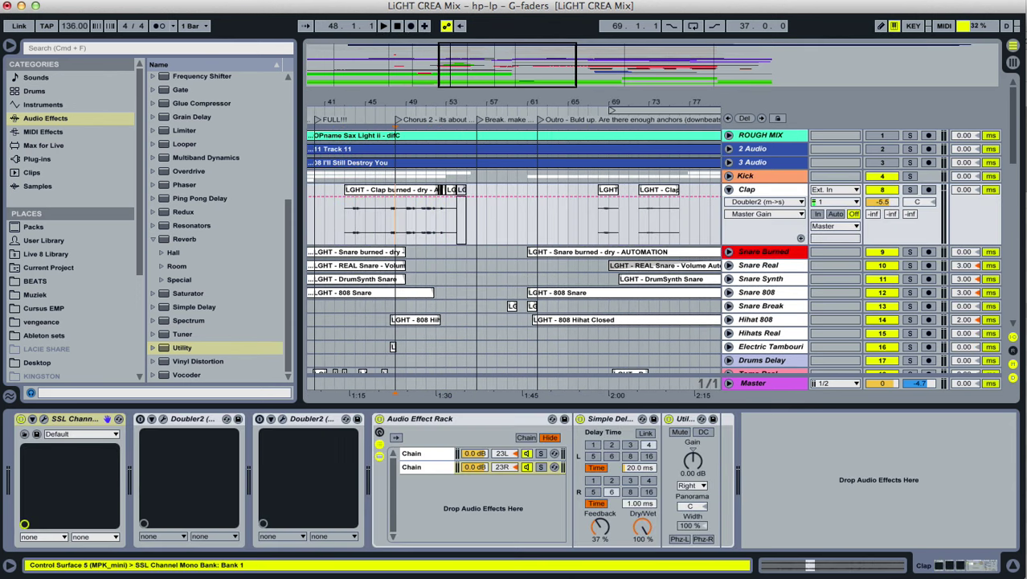
{"action": "left_click", "coordinate": [910, 190]}
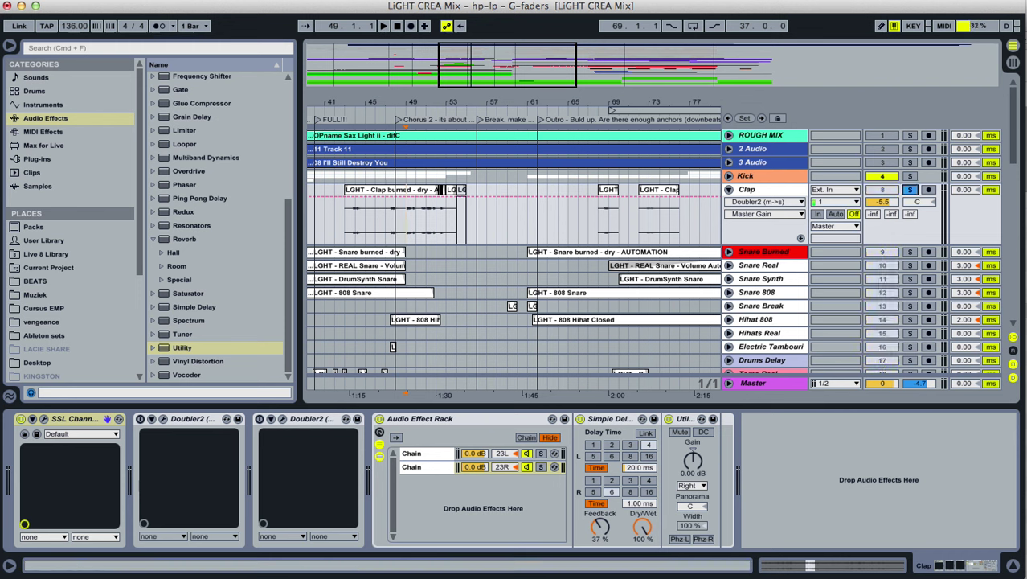
{"action": "key", "text": "space"}
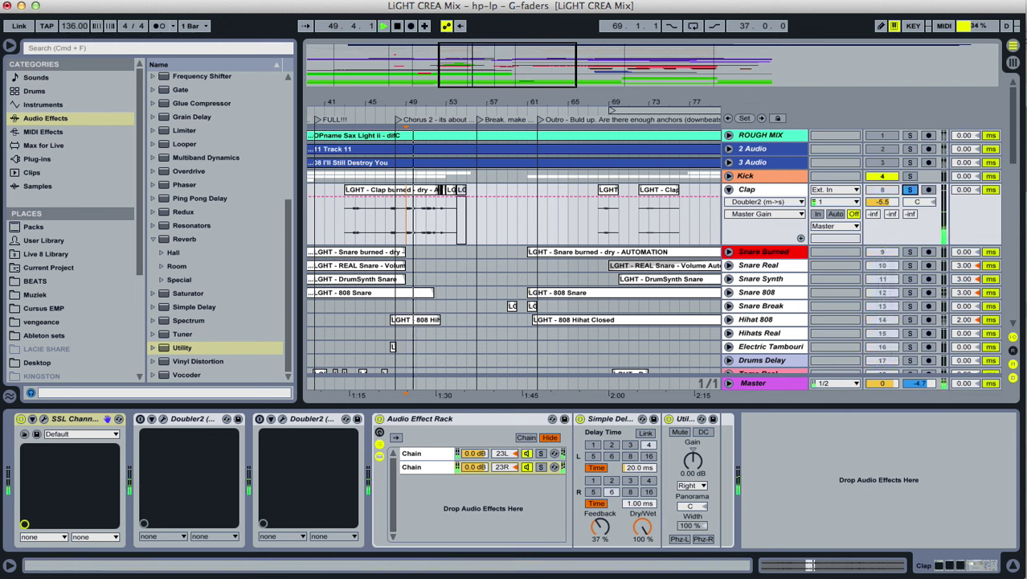
{"action": "key", "text": "space"}
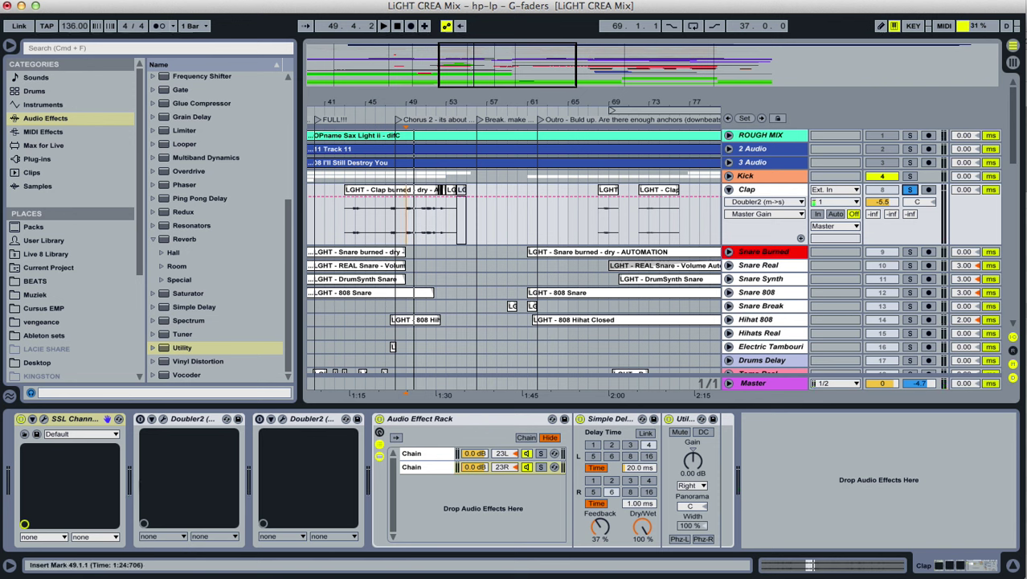
{"action": "key", "text": "u"}
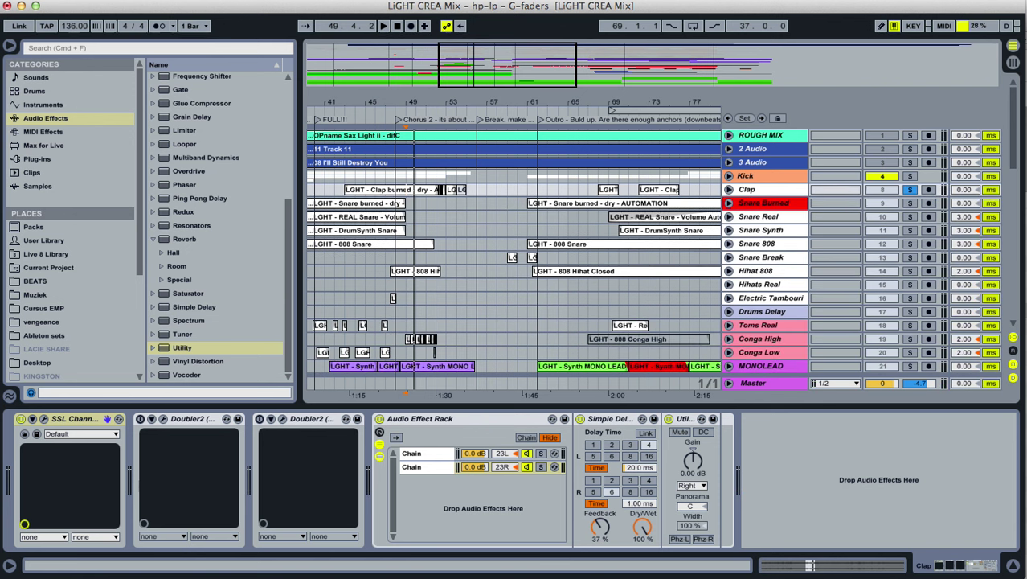
Listen to the unfolded Snare Burned track in solo, and add Snare Real and Snare Synth to the solo.
{"action": "key", "text": "Down"}
{"action": "key", "text": "s"}
{"action": "key", "text": "u"}
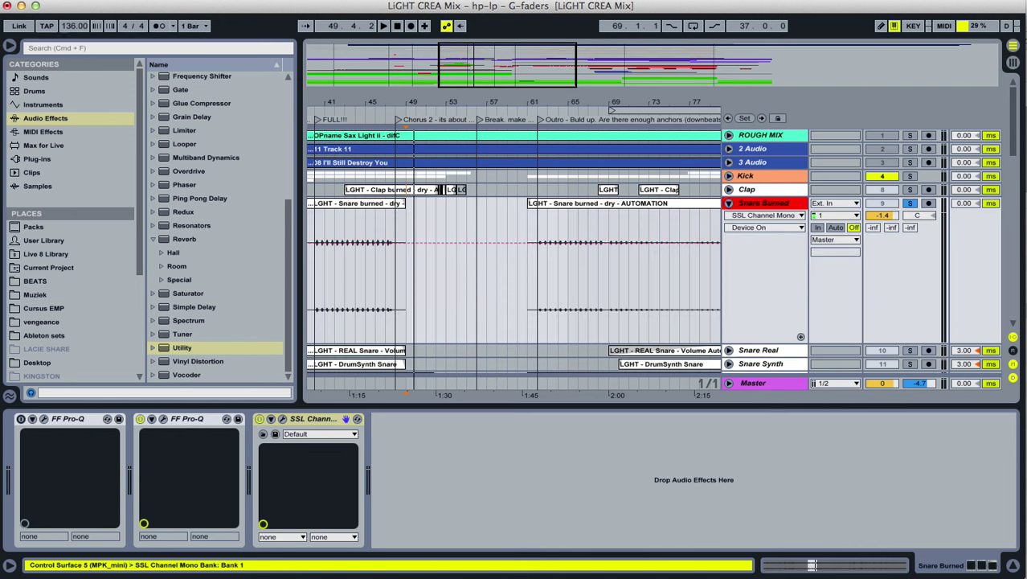
{"action": "key", "text": "space"}
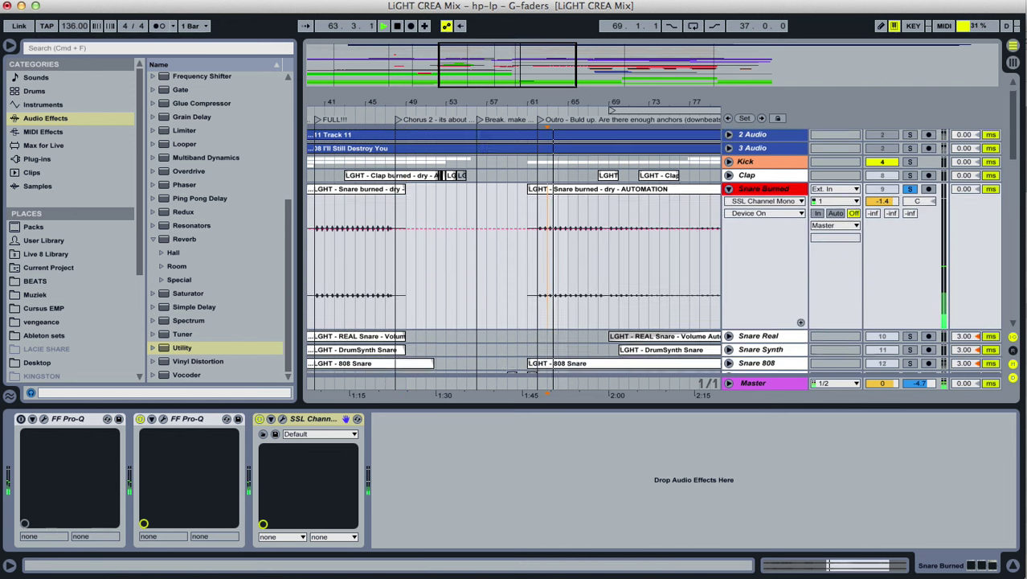
{"action": "scroll", "coordinate": [515, 257], "scroll_direction": "down", "scroll_amount": 3}
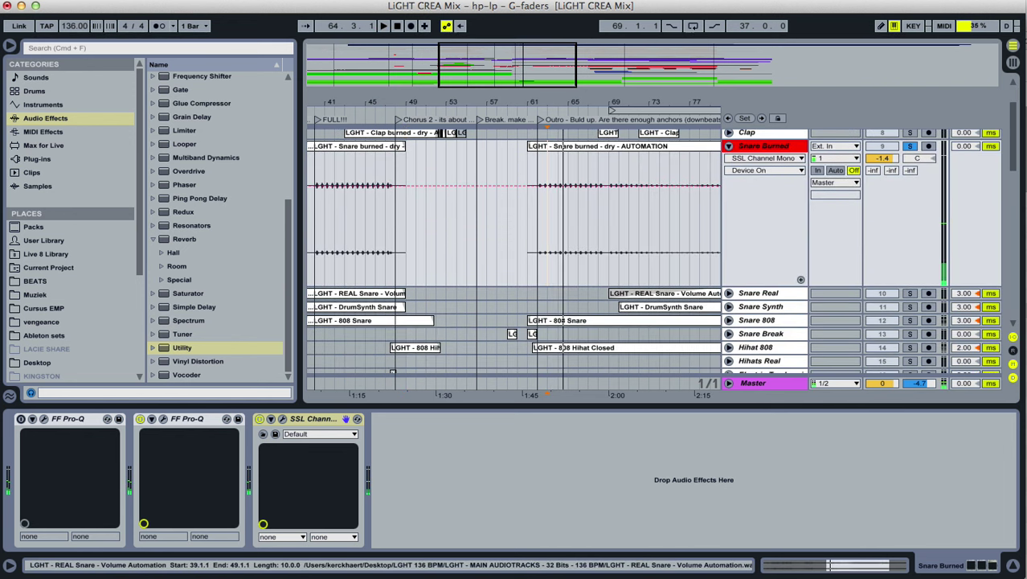
{"action": "left_click", "coordinate": [358, 293]}
{"action": "key", "text": "space"}
{"action": "key", "text": "s"}
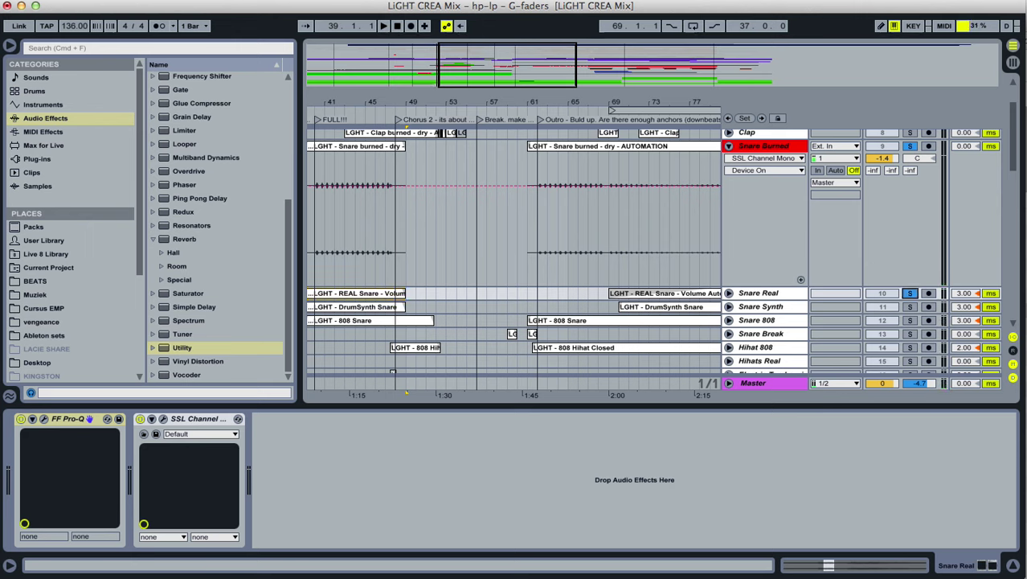
{"action": "left_click", "coordinate": [910, 307], "text": "super"}
Clear the snare solos and group the tracks from Snare Burned through Snare Break.
{"action": "key", "text": "Down"}
{"action": "key", "text": "Down"}
{"action": "key", "text": "Down"}
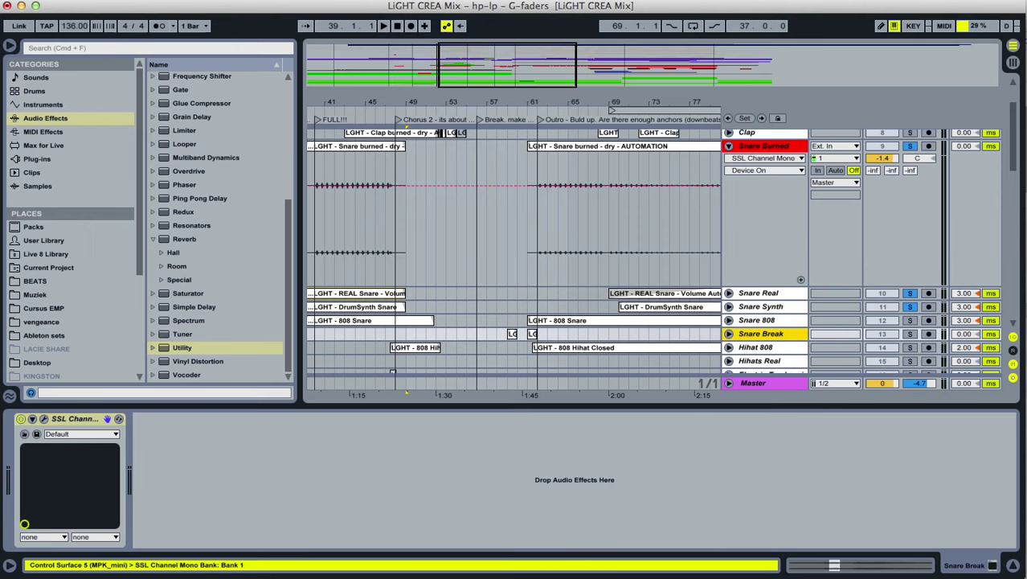
{"action": "key", "text": "shift+Up"}
{"action": "key", "text": "shift+Up"}
{"action": "key", "text": "shift+Up"}
{"action": "key", "text": "shift+Up"}
{"action": "key", "text": "s"}
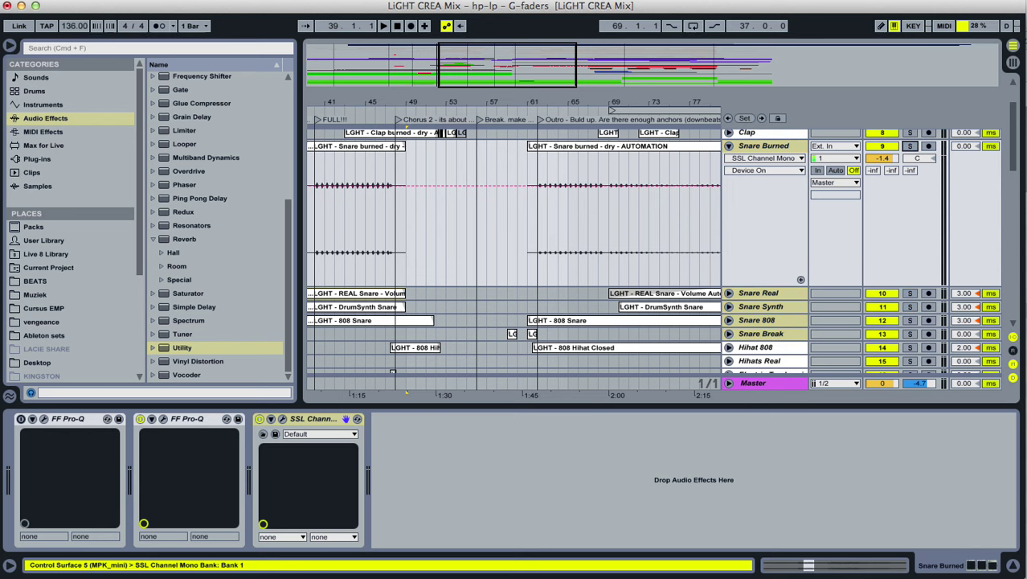
{"action": "left_click", "coordinate": [761, 334]}
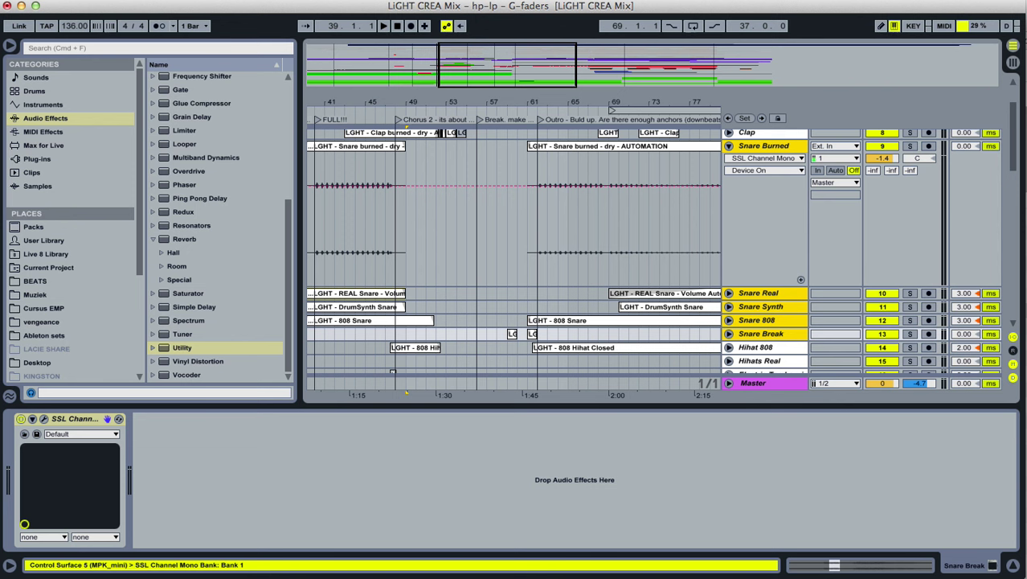
{"action": "key", "text": "super+g"}
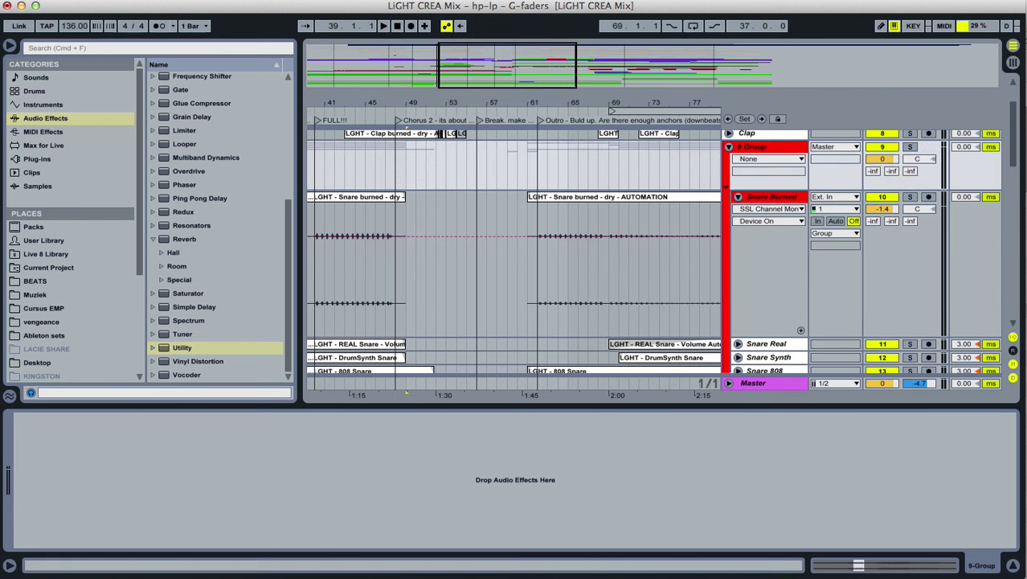
Fold the Snare Burned track and its new group, and name the group "Snare".
{"action": "left_click", "coordinate": [738, 197]}
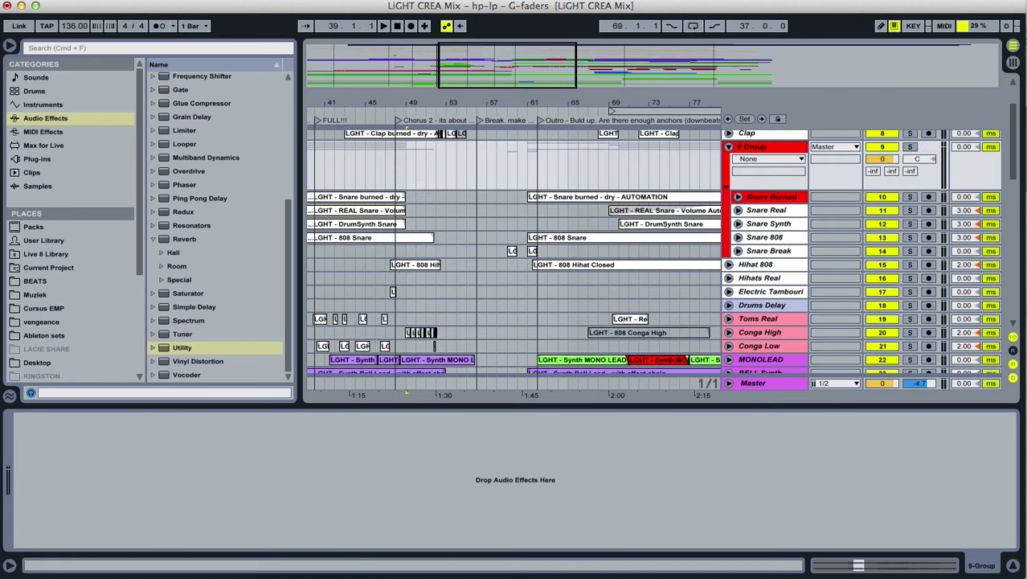
{"action": "key", "text": "Left"}
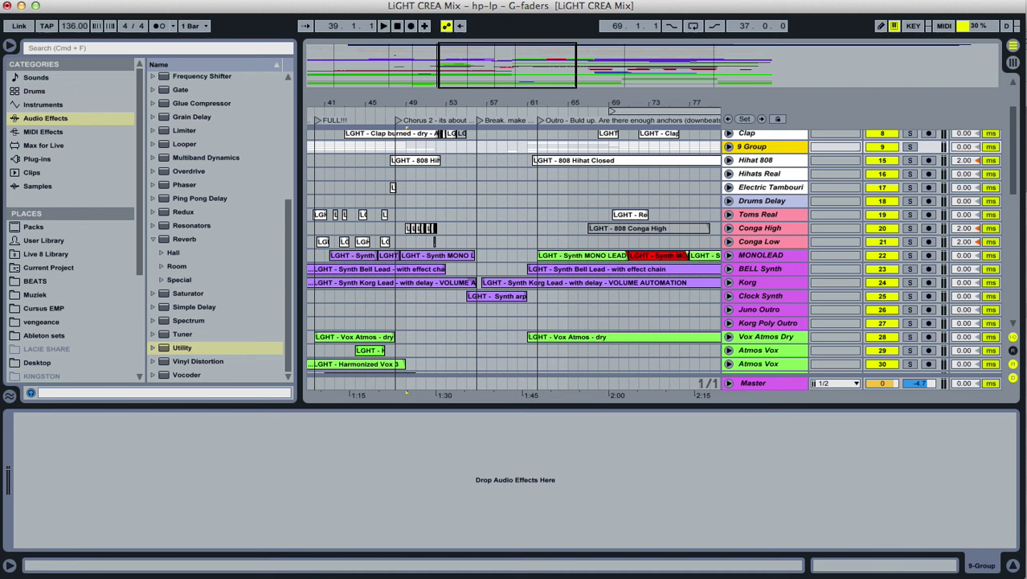
{"action": "key", "text": "super+r"}
{"action": "type", "text": "Snare"}
{"action": "key", "text": "Return"}
Group the Hihat 808, Hihats Real and Electric Tambourine tracks.
{"action": "key", "text": "Down"}
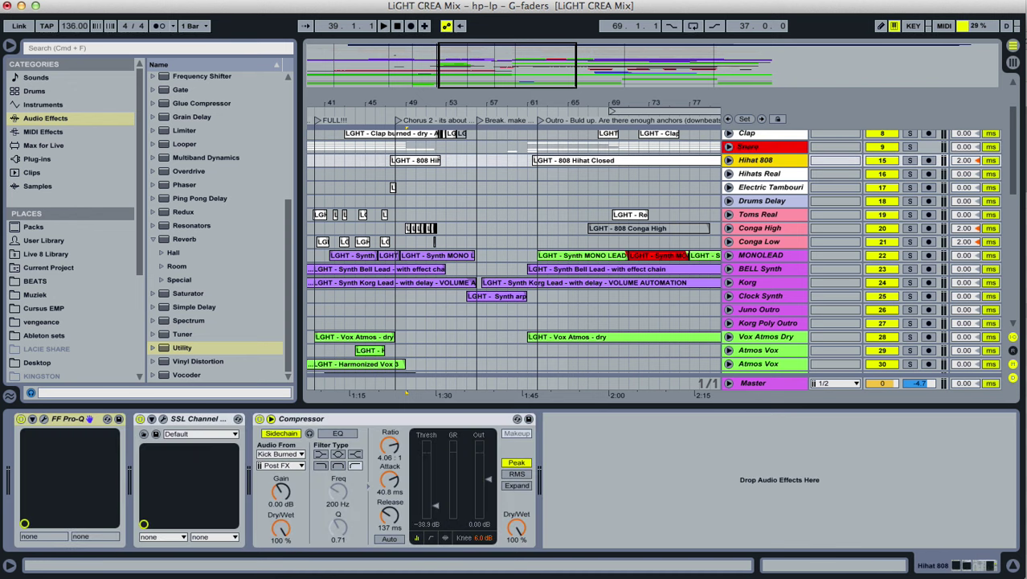
{"action": "key", "text": "Down"}
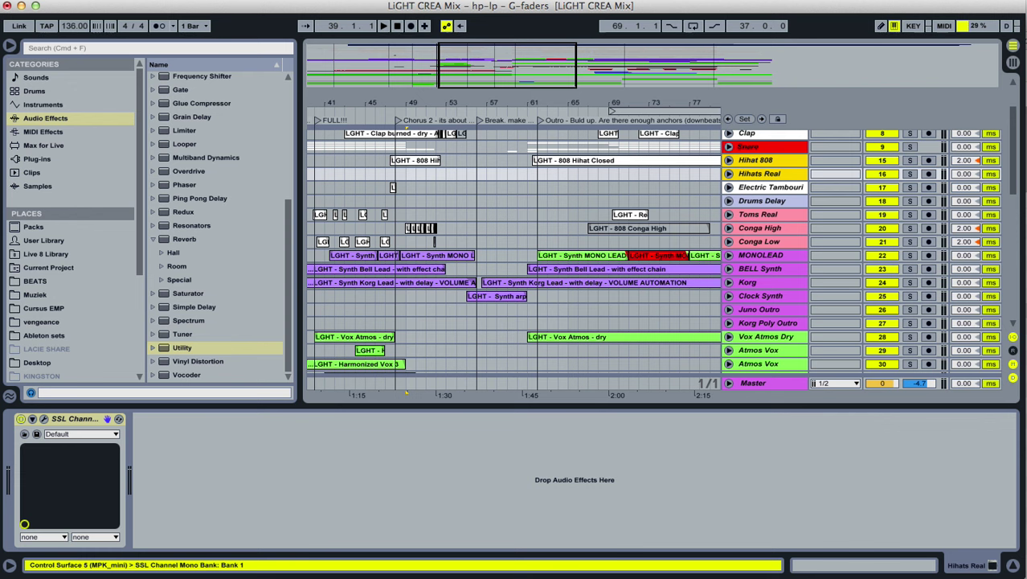
{"action": "key", "text": "Down"}
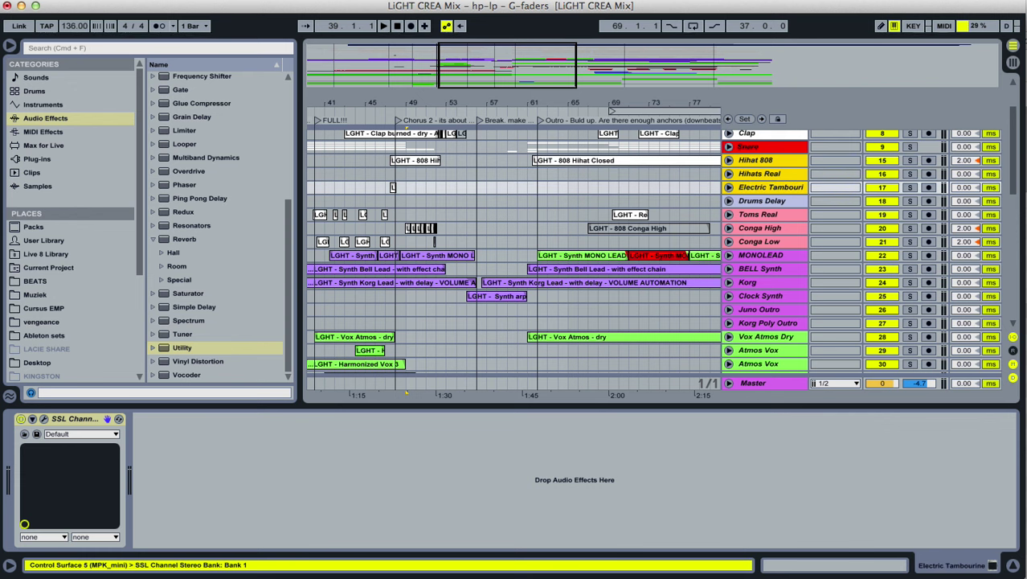
{"action": "key", "text": "minus"}
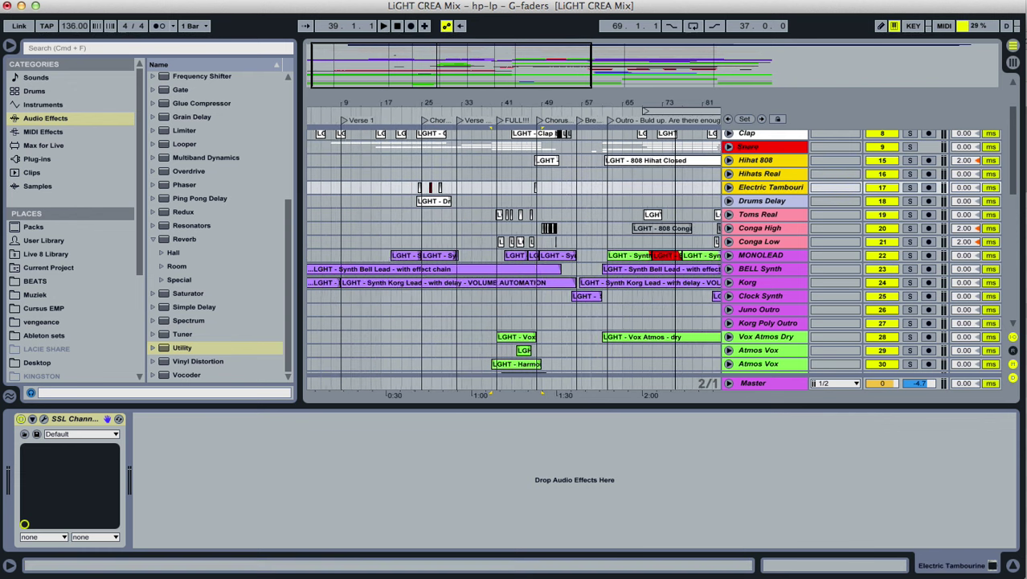
{"action": "key", "text": "super+z"}
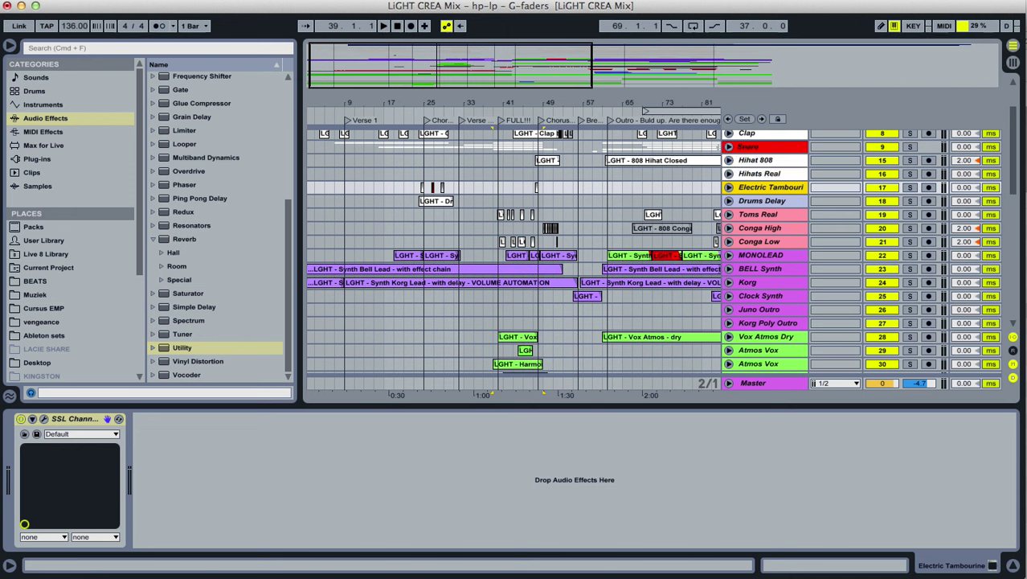
{"action": "key", "text": "Up"}
{"action": "key", "text": "Up"}
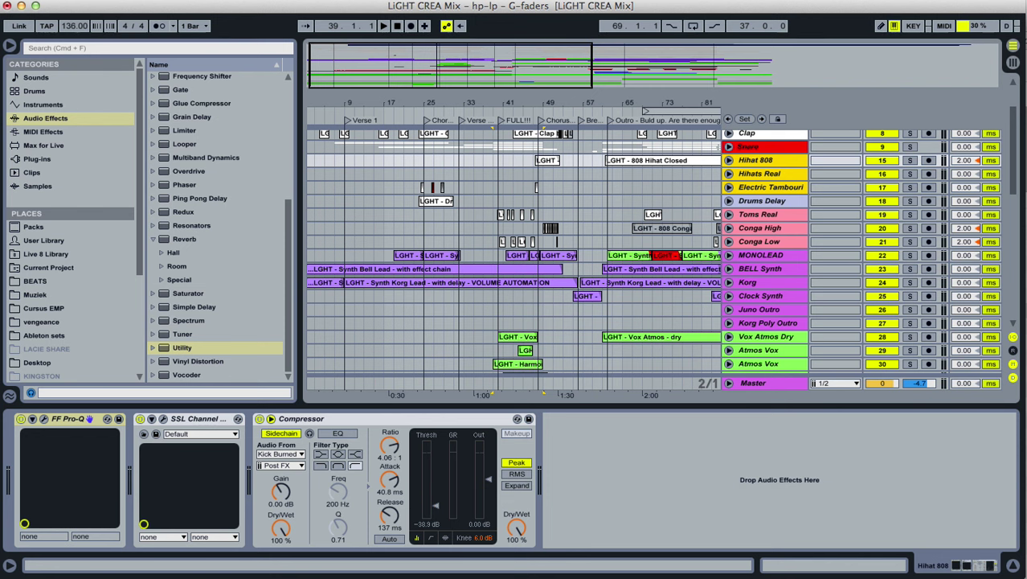
{"action": "key", "text": "super+g"}
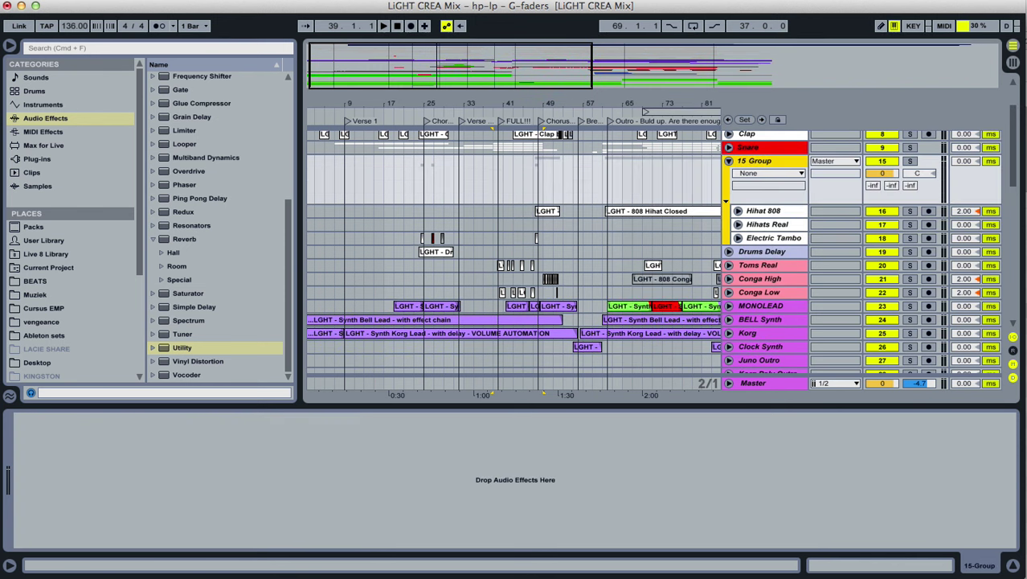
Name the new hi-hat group "Hats and tamboutine" and fold it.
{"action": "key", "text": "super+r"}
{"action": "type", "text": "Hats and tambourine"}
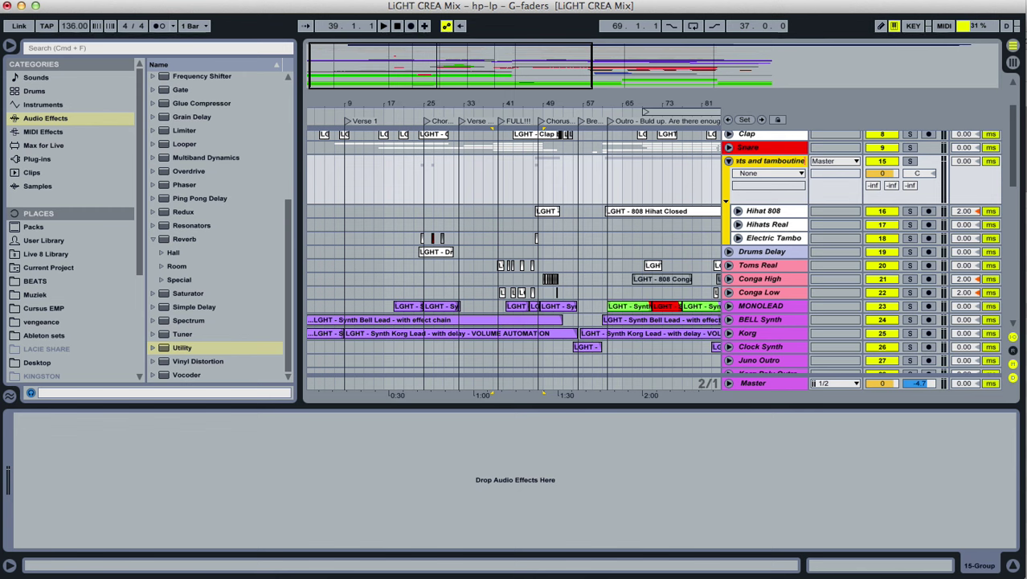
{"action": "key", "text": "Return"}
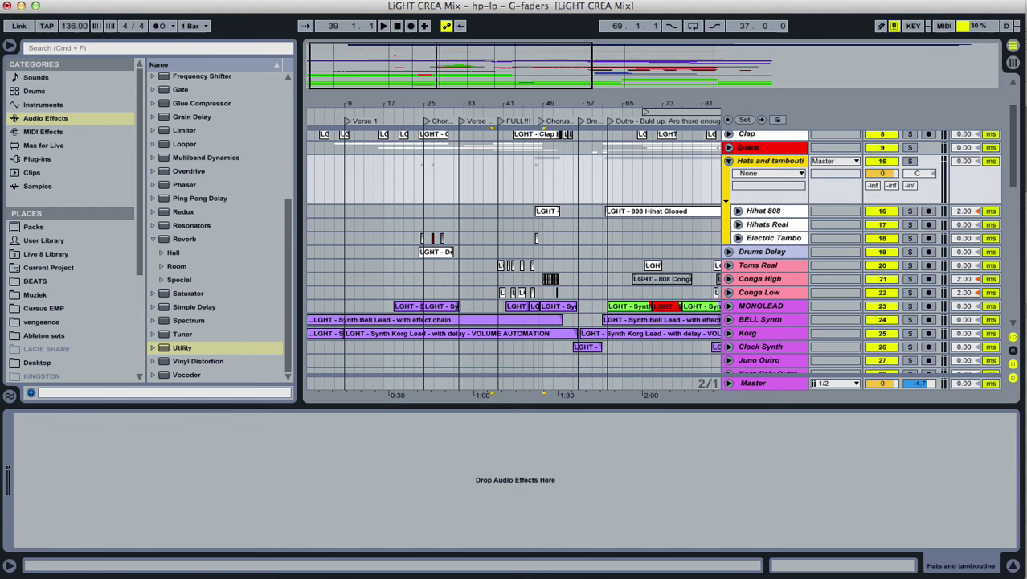
{"action": "key", "text": "minus"}
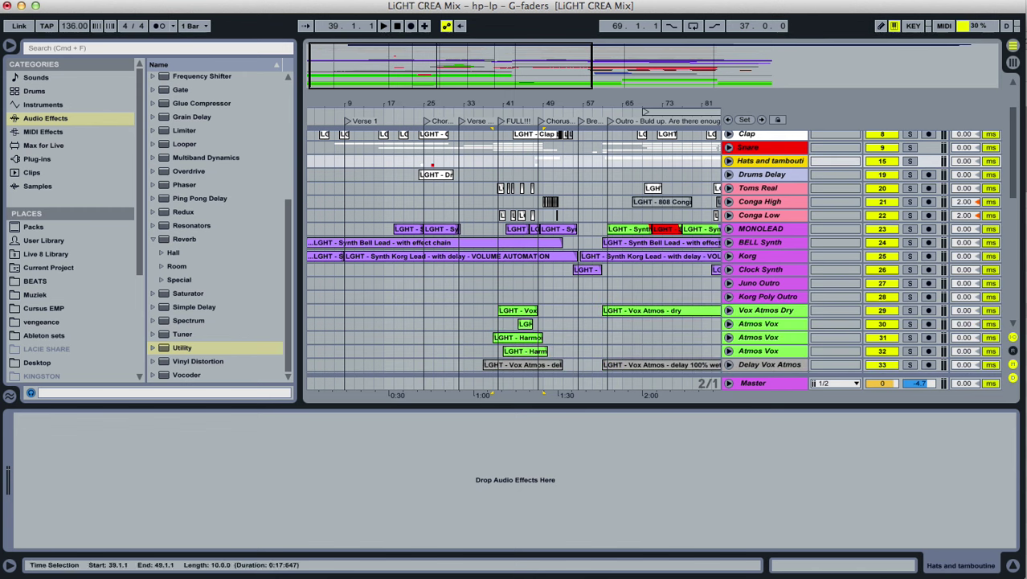
Rename the Drums Delay track to "FX Drums Delay".
{"action": "key", "text": "minus"}
{"action": "key", "text": "minus"}
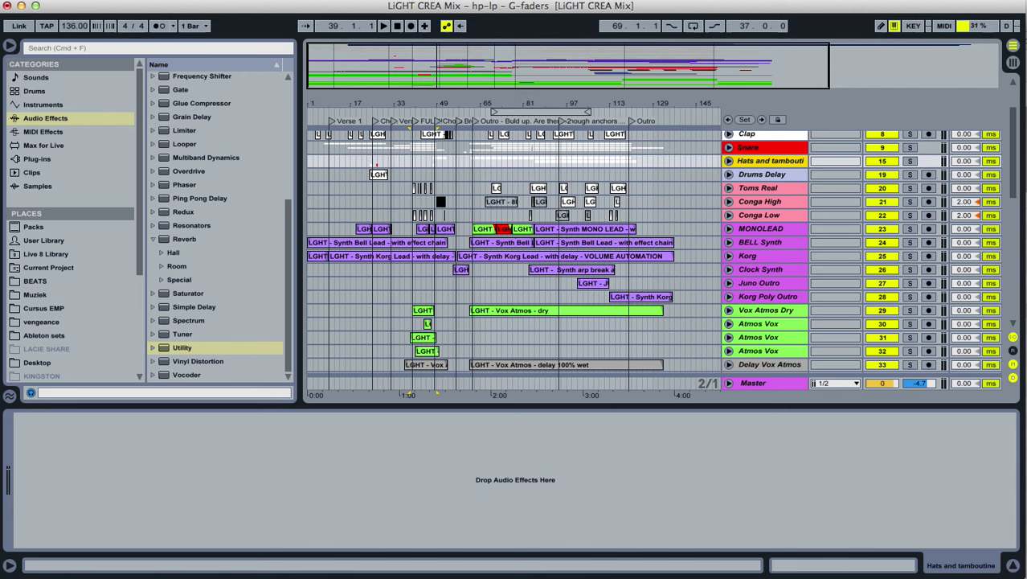
{"action": "left_click", "coordinate": [761, 174]}
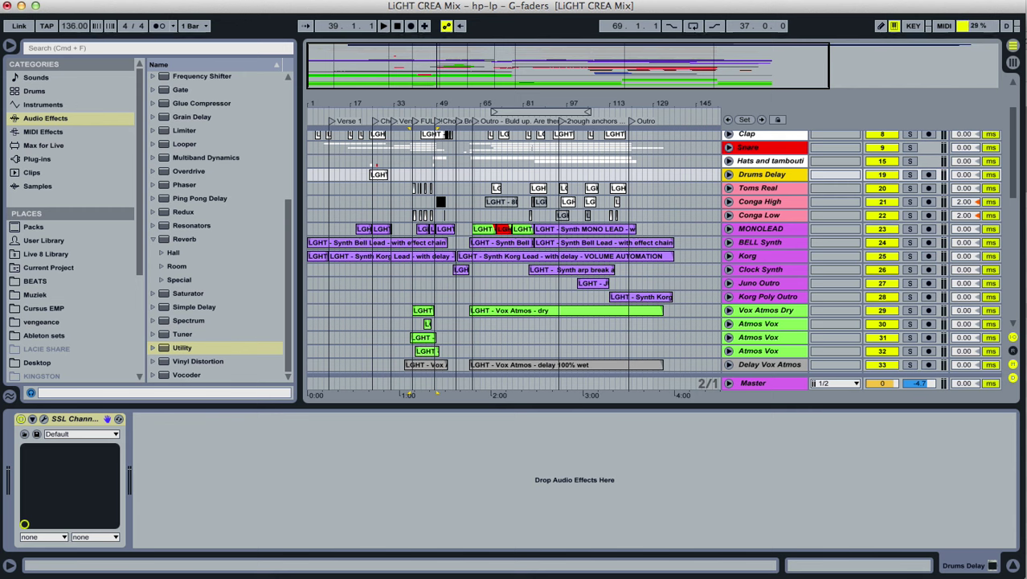
{"action": "key", "text": "super+r"}
{"action": "key", "text": "Left"}
{"action": "type", "text": "FX"}
{"action": "key", "text": "Return"}
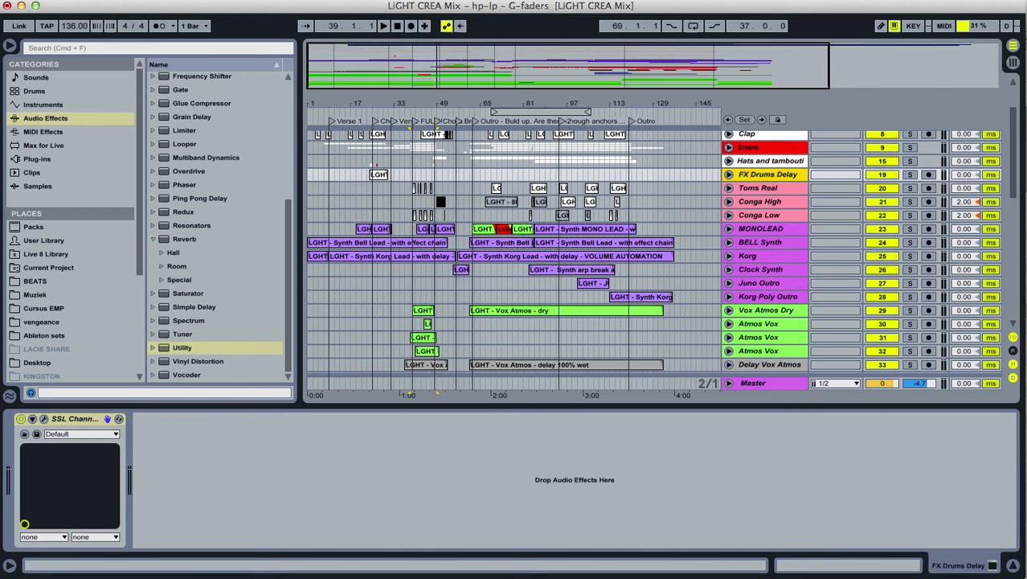
Group the Toms Real, Conga High and Conga Low tracks.
{"action": "key", "text": "Down"}
{"action": "key", "text": "Down"}
{"action": "key", "text": "Down"}
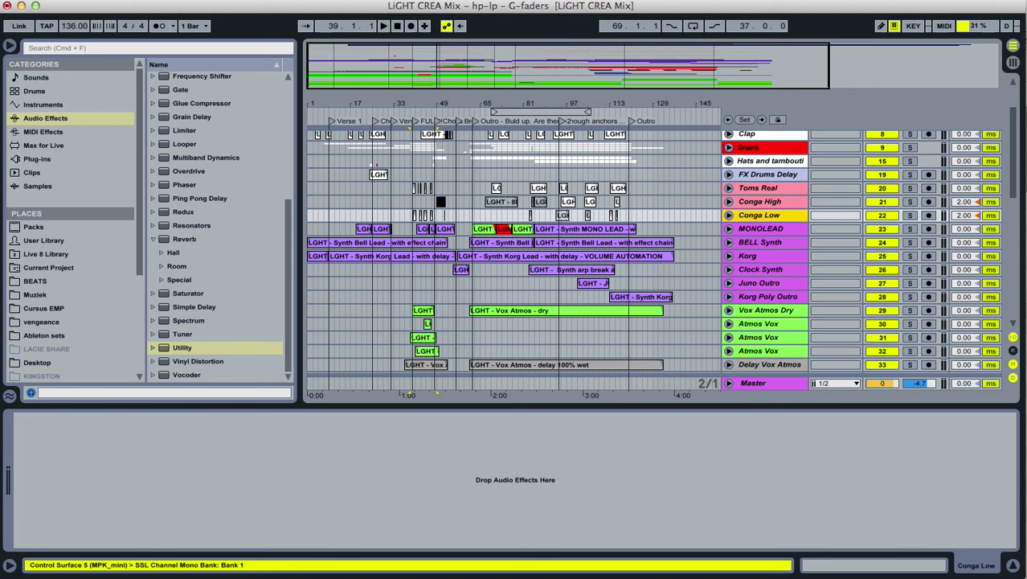
{"action": "left_click", "coordinate": [761, 188], "text": "shift"}
{"action": "right_click", "coordinate": [761, 188]}
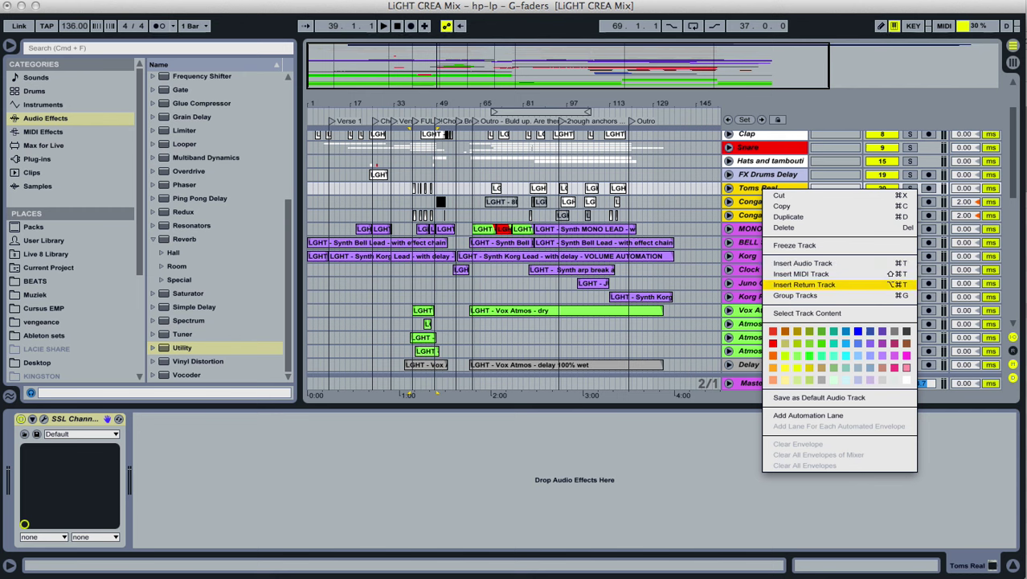
{"action": "left_click", "coordinate": [796, 295]}
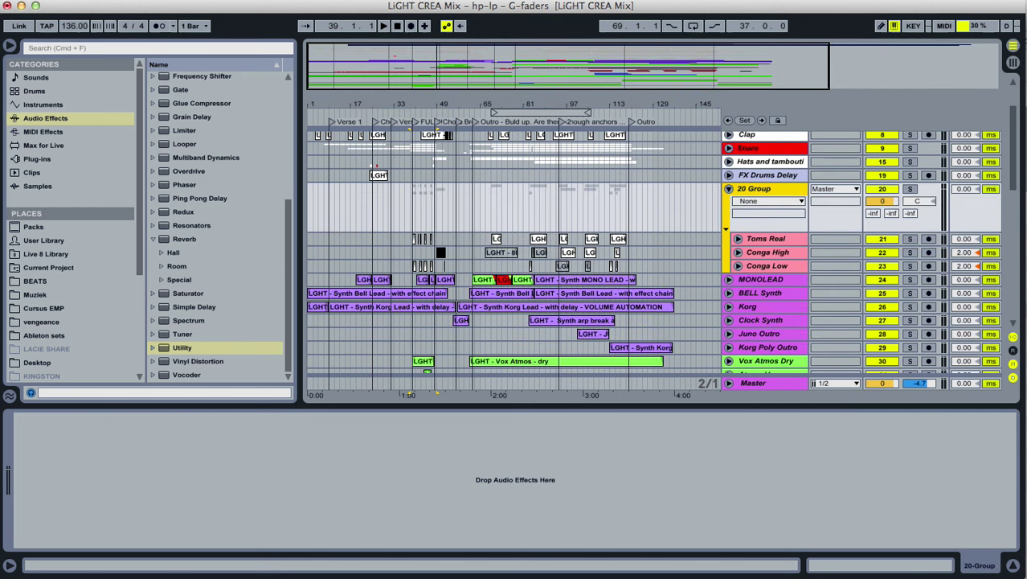
Name the new group of toms and congas "Toms Congas".
{"action": "key", "text": "super+r"}
{"action": "type", "text": "Toms"}
{"action": "type", "text": " oongas"}
{"action": "key", "text": "Return"}
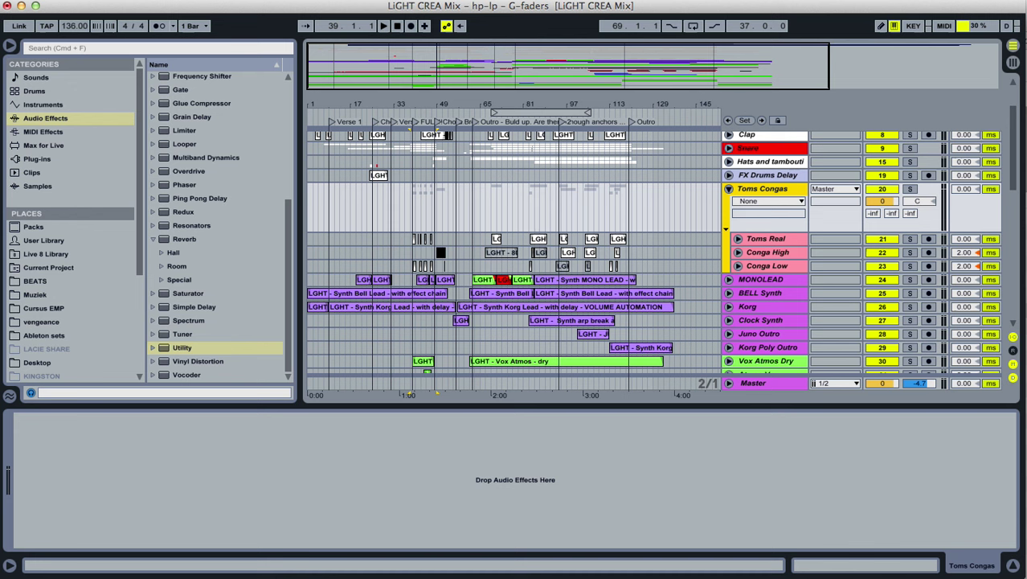
Listen to the Toms Congas group in solo from the locator "2" at bar 94, with its tracks unfolded.
{"action": "left_click", "coordinate": [728, 188]}
{"action": "left_click", "coordinate": [909, 188]}
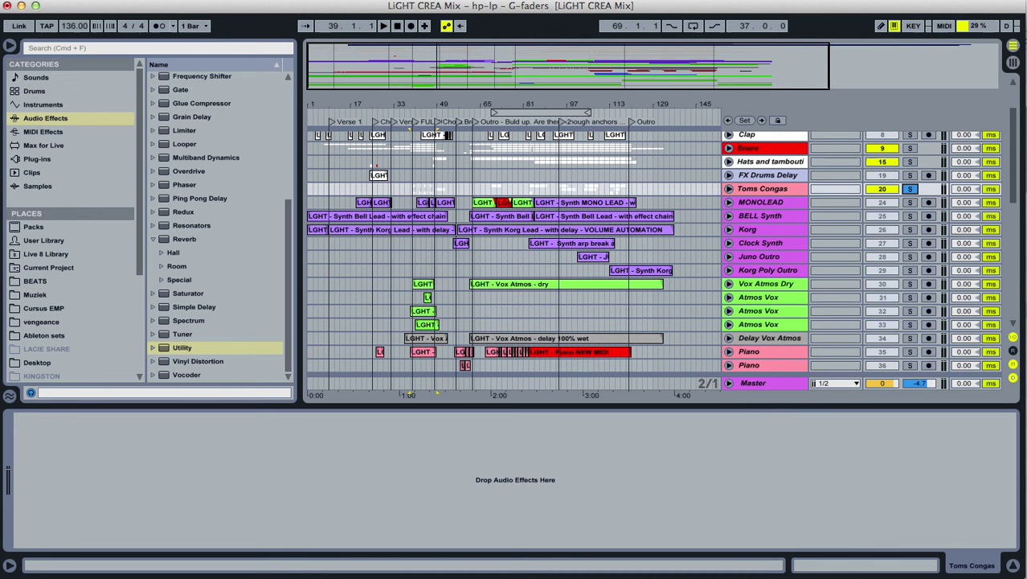
{"action": "left_click", "coordinate": [729, 188]}
{"action": "left_click_drag", "start_coordinate": [533, 104], "coordinate": [536, 133]}
{"action": "left_click", "coordinate": [591, 121]}
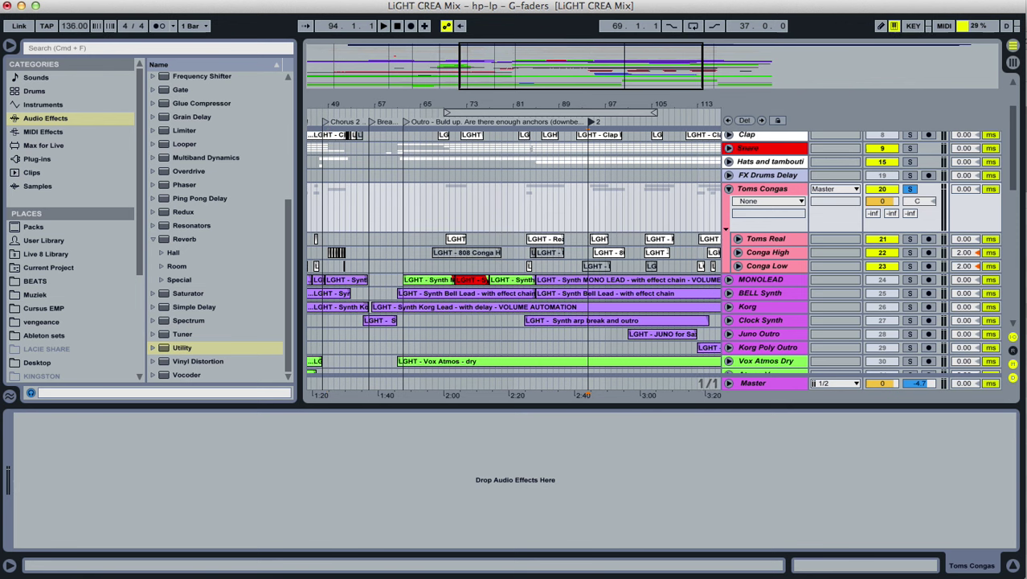
{"action": "key", "text": "space"}
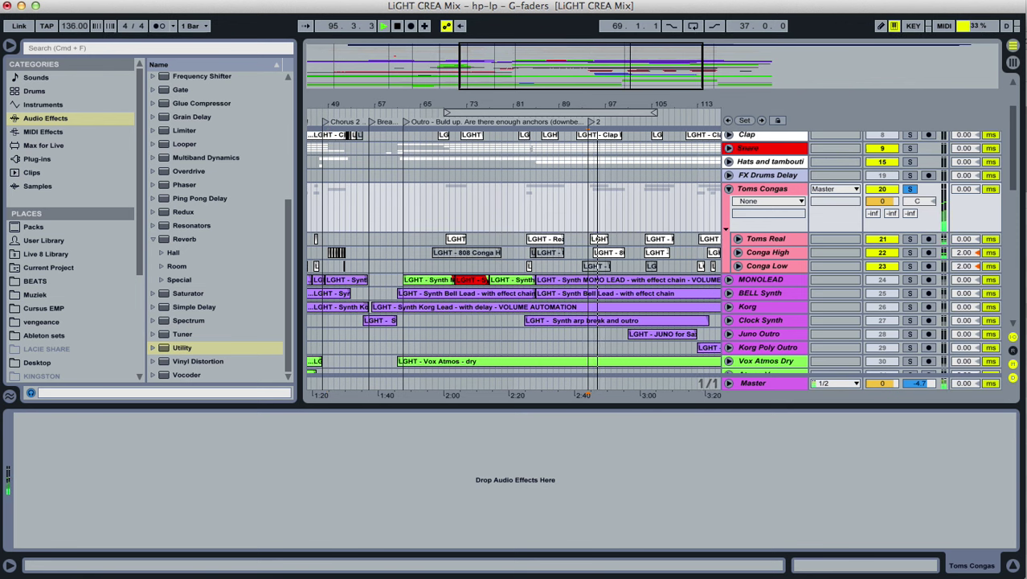
{"action": "key", "text": "minus"}
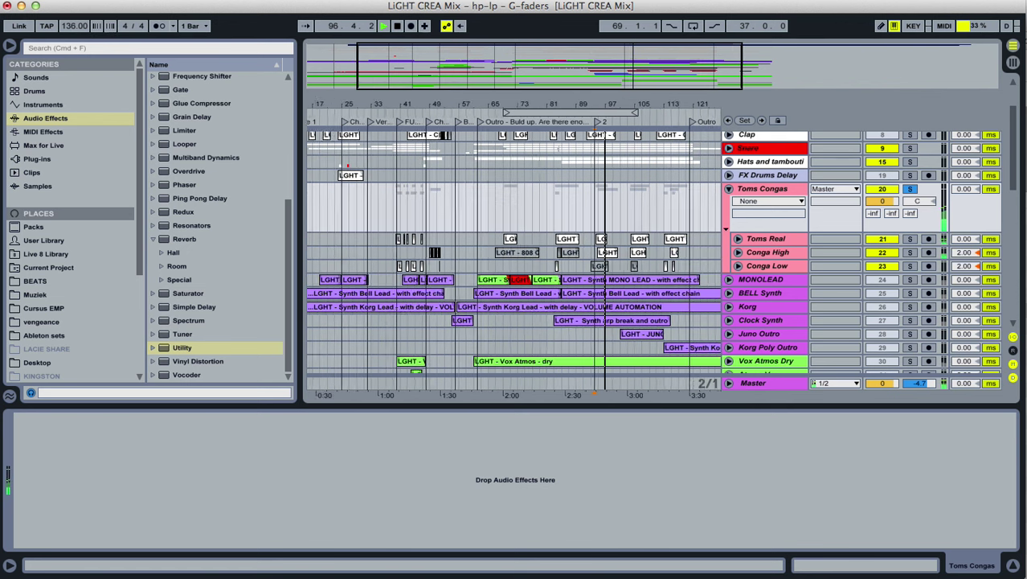
{"action": "key", "text": "minus"}
{"action": "key", "text": "minus"}
{"action": "key", "text": "plus"}
{"action": "key", "text": "plus"}
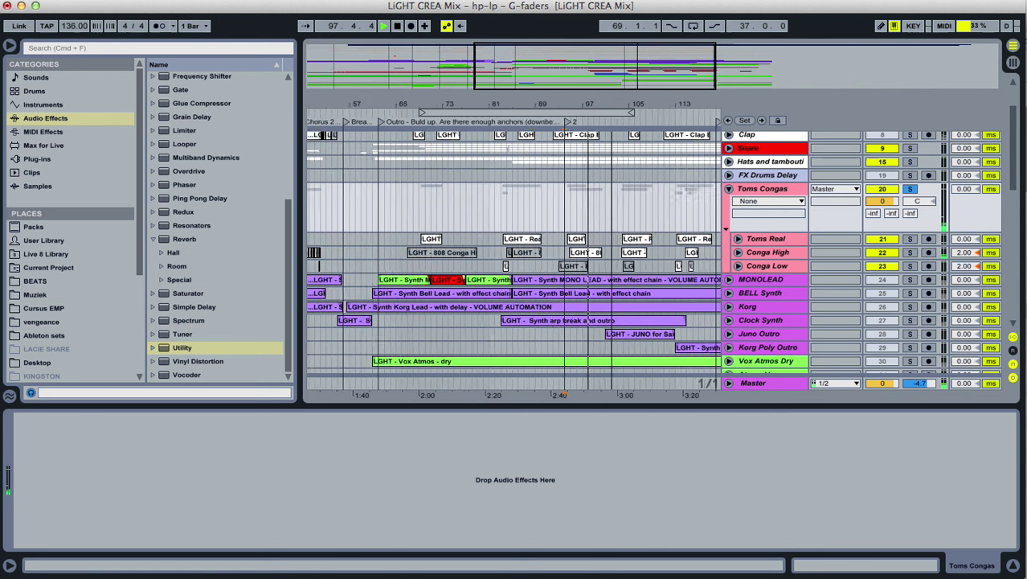
{"action": "key", "text": "plus"}
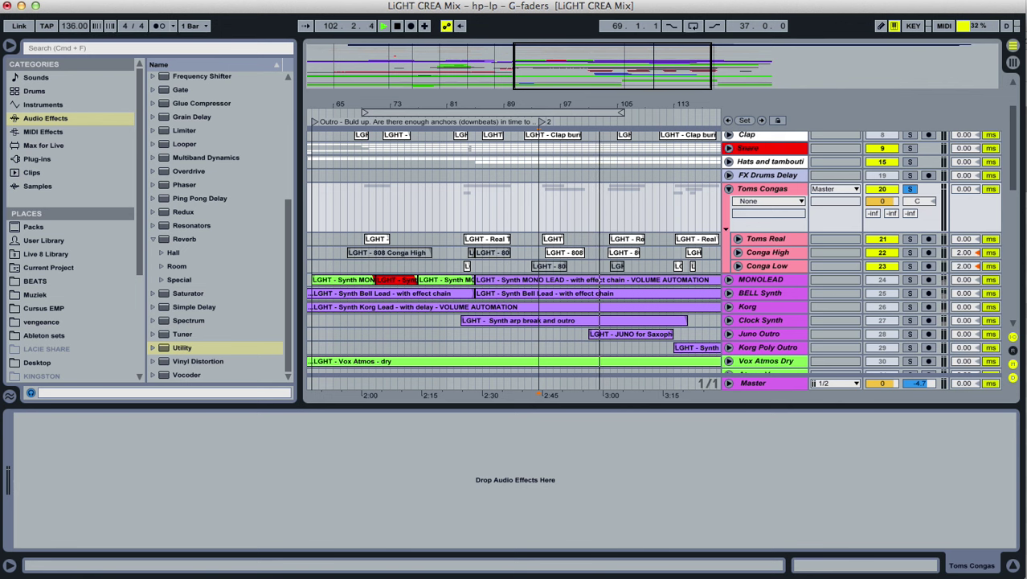
Listen to the soloed Toms Congas group in the FULL!!! section.
{"action": "left_click_drag", "start_coordinate": [594, 104], "coordinate": [594, 60]}
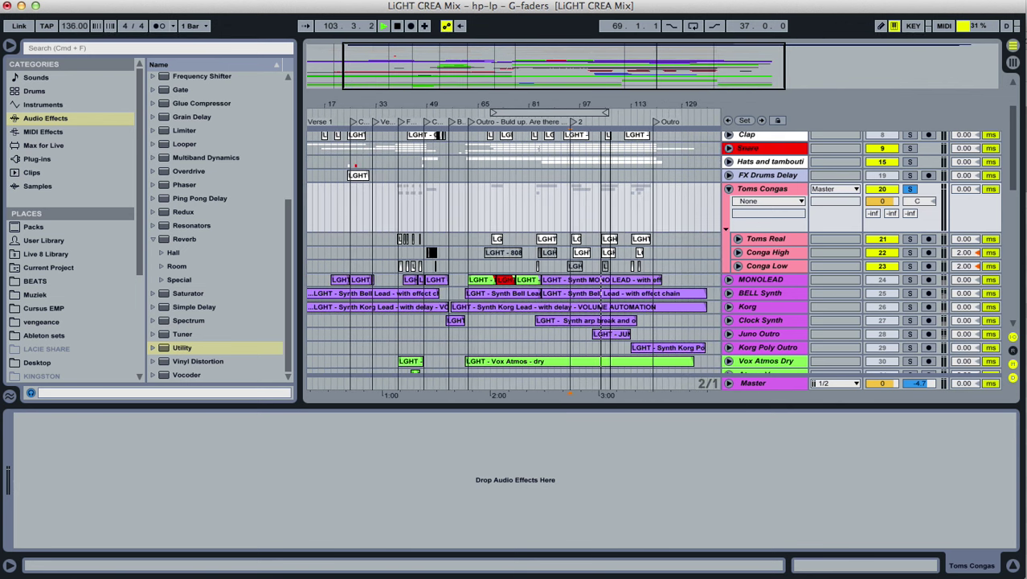
{"action": "key", "text": "plus"}
{"action": "key", "text": "plus"}
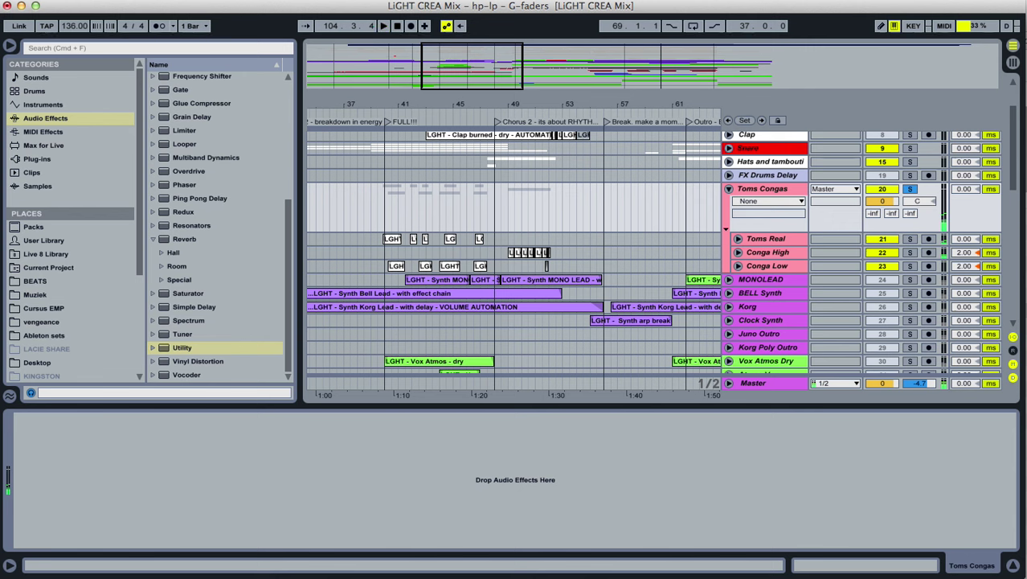
{"action": "key", "text": "space"}
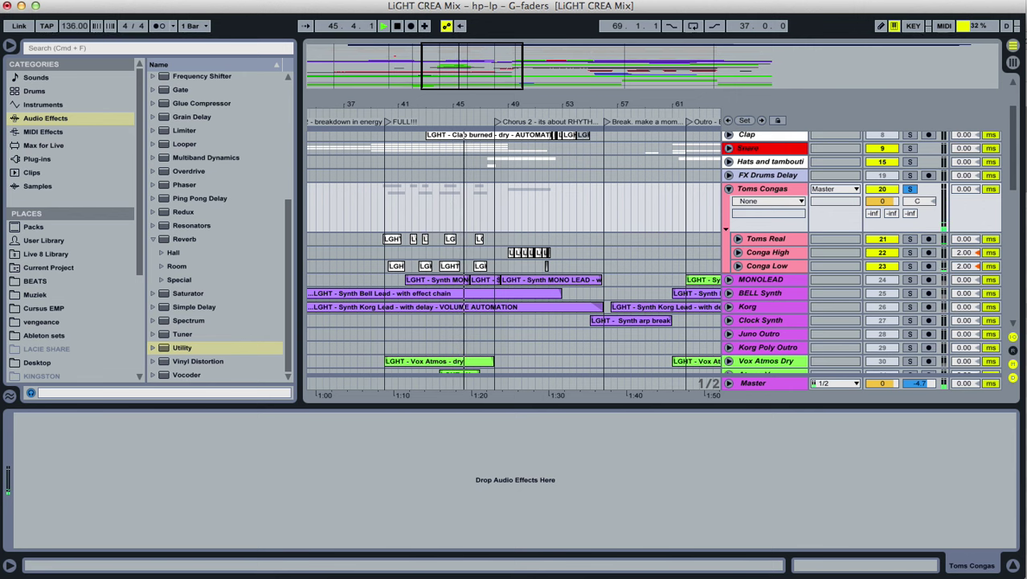
Unfold the Toms Real track, set its volume to 6 dB, and listen from its first clip in the FULL!!! section.
{"action": "left_click", "coordinate": [738, 239]}
{"action": "scroll", "coordinate": [653, 257], "scroll_direction": "down", "scroll_amount": 3}
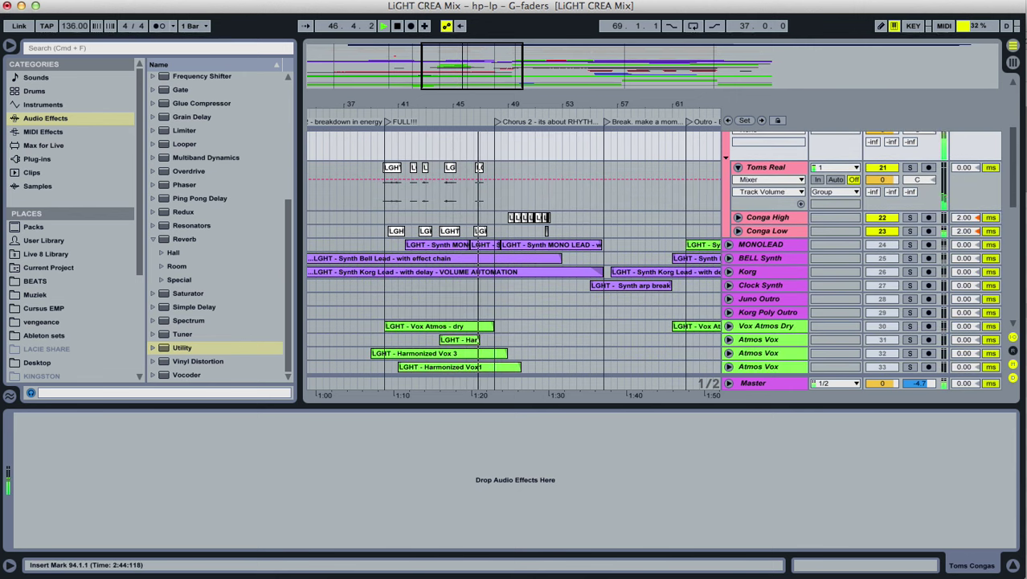
{"action": "left_click", "coordinate": [392, 167]}
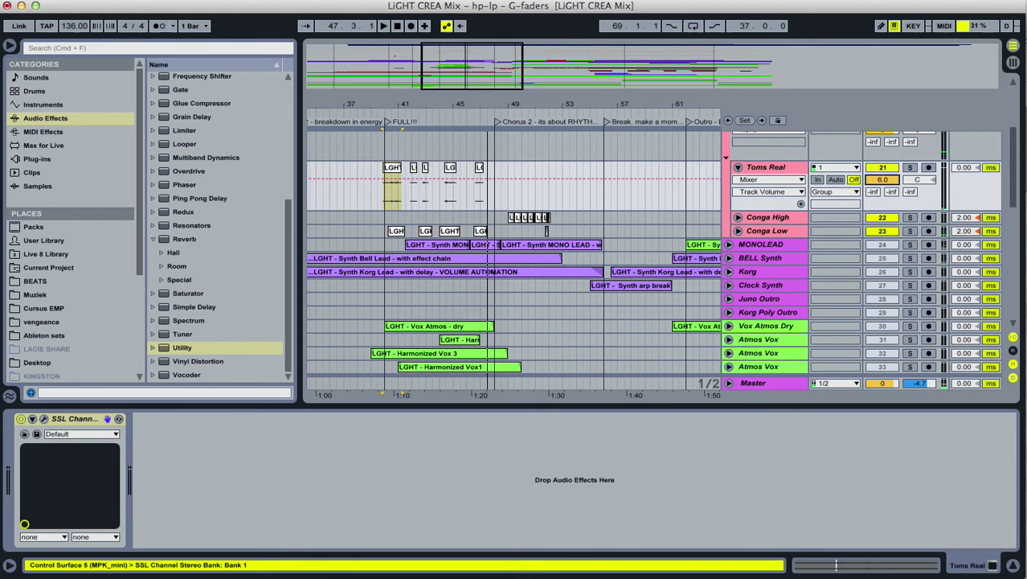
{"action": "key", "text": "space"}
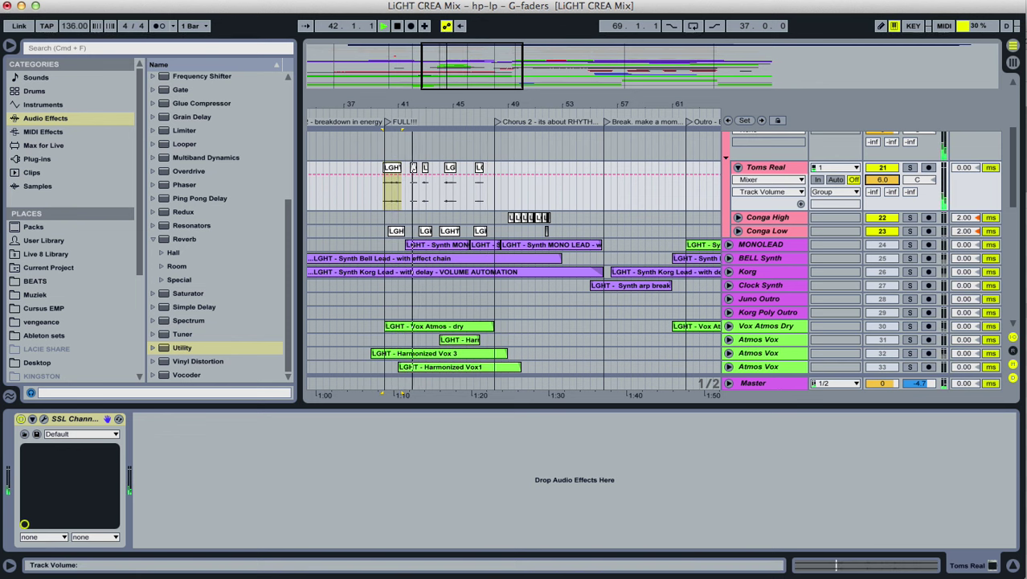
{"action": "key", "text": "space"}
Set the Toms Congas group's volume to -3 dB and clear its solo.
{"action": "scroll", "coordinate": [513, 258], "scroll_direction": "up", "scroll_amount": 3}
{"action": "left_click", "coordinate": [882, 172]}
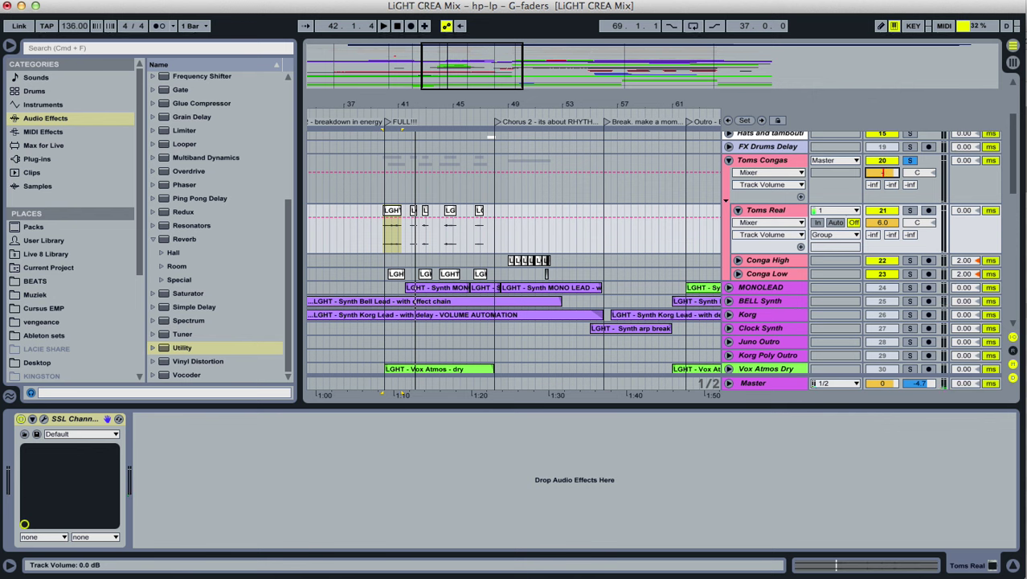
{"action": "left_click", "coordinate": [910, 160]}
Listen to the full mix from the FULL!!! section into Chorus 2 to judge the toms and congas.
{"action": "key", "text": "space"}
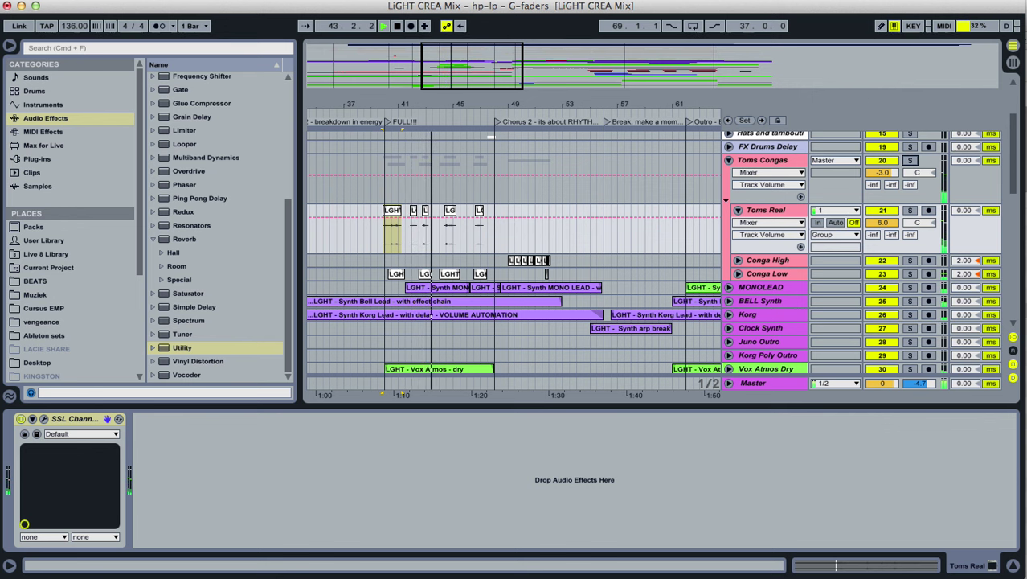
{"action": "key", "text": "minus"}
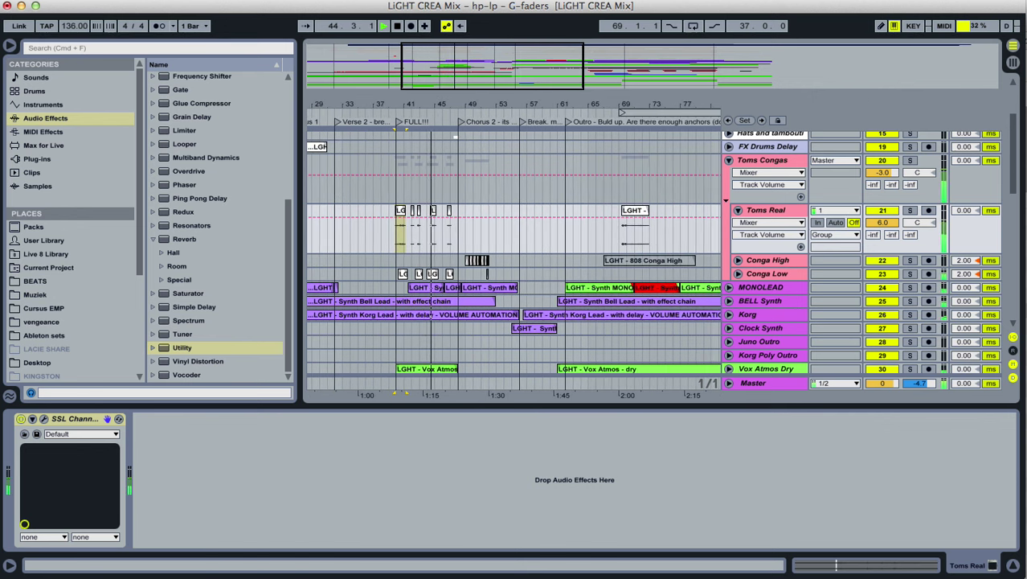
{"action": "left_click_drag", "start_coordinate": [509, 104], "coordinate": [468, 92]}
{"action": "key", "text": "minus"}
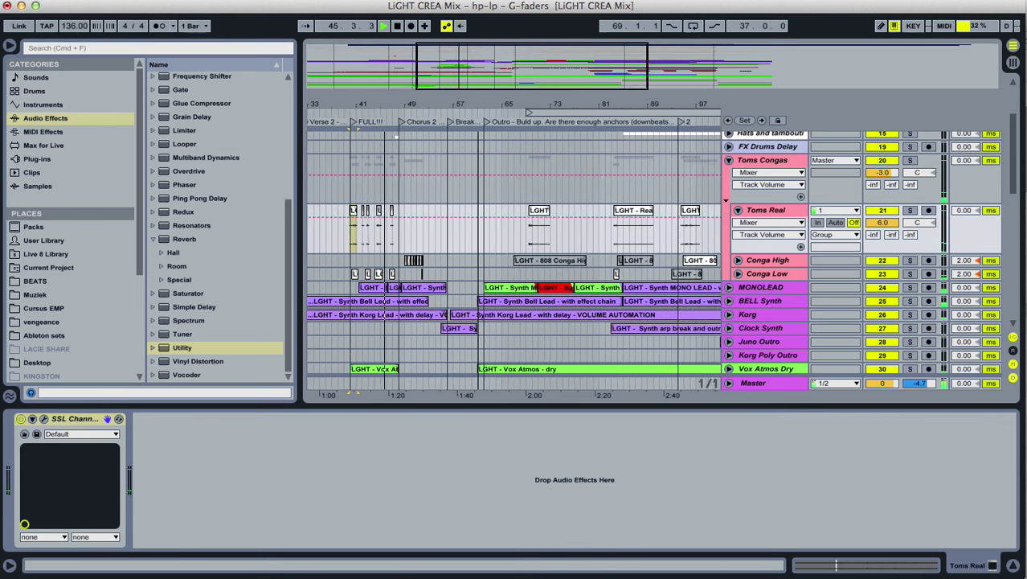
{"action": "key", "text": "minus"}
{"action": "key", "text": "plus"}
{"action": "key", "text": "plus"}
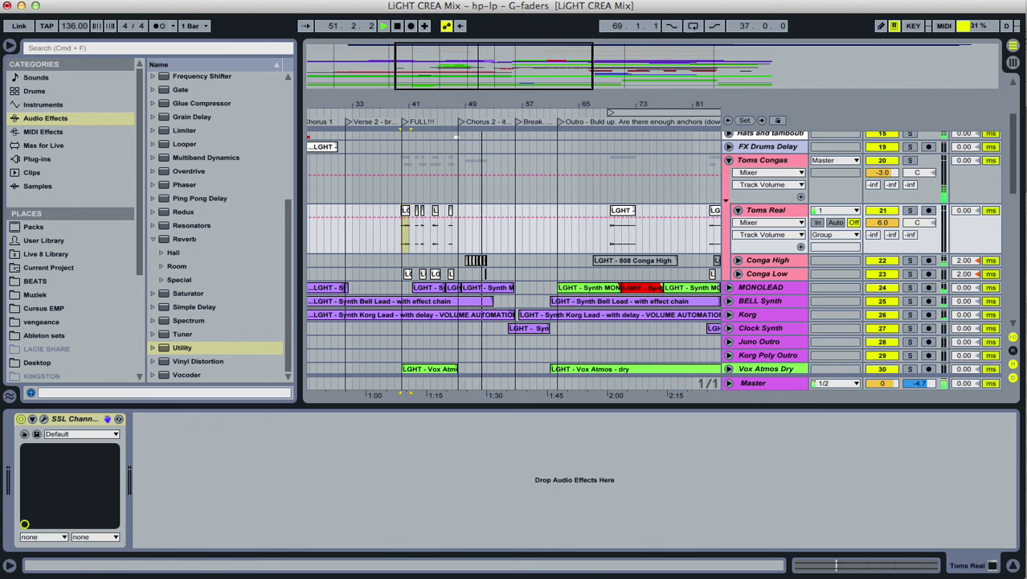
Unfold the Conga High track, set its volume to -2.7 dB, and listen to its clips in Chorus 2.
{"action": "left_click", "coordinate": [738, 260]}
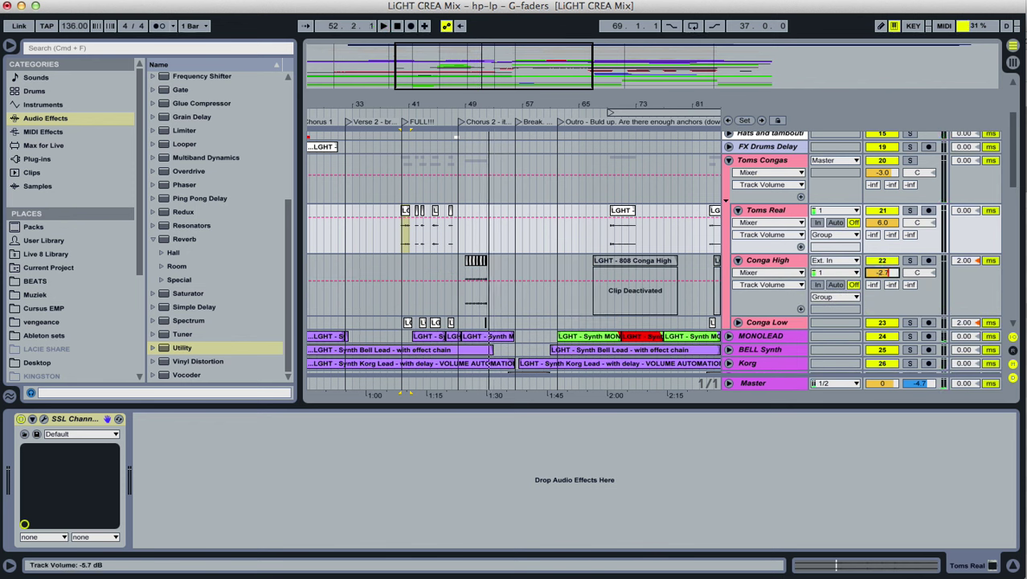
{"action": "key", "text": "Return"}
{"action": "left_click_drag", "start_coordinate": [468, 104], "coordinate": [469, 132]}
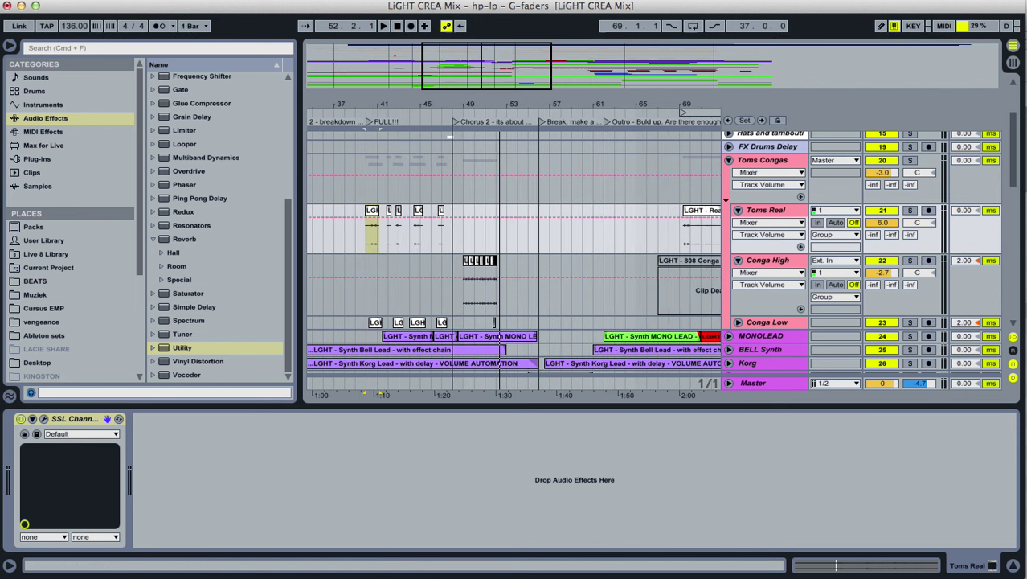
{"action": "key", "text": "space"}
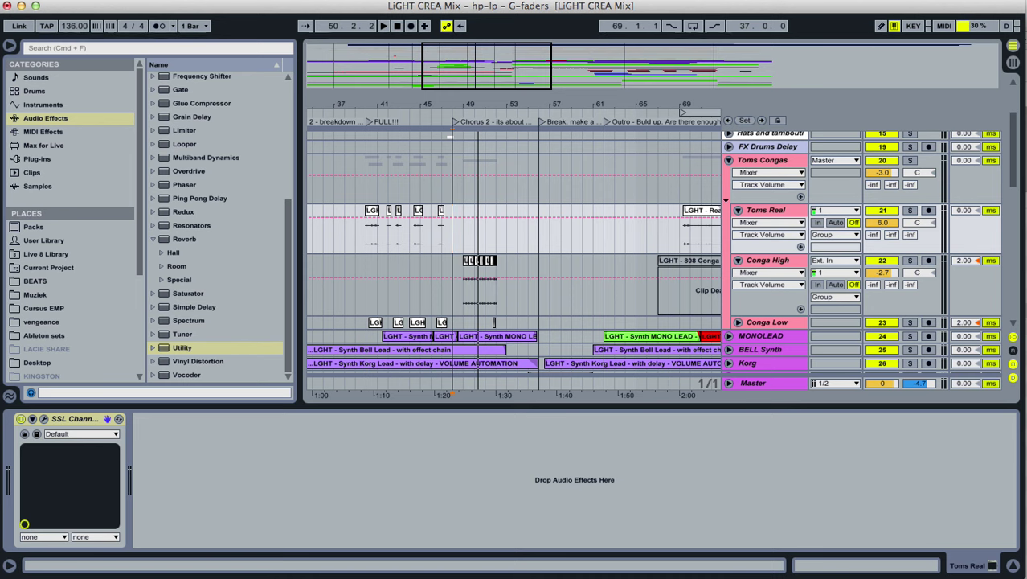
Start playback just before the FULL!!! section and rename the Toms Congas group as Percussion.
{"action": "scroll", "coordinate": [514, 257], "scroll_direction": "left", "scroll_amount": 2}
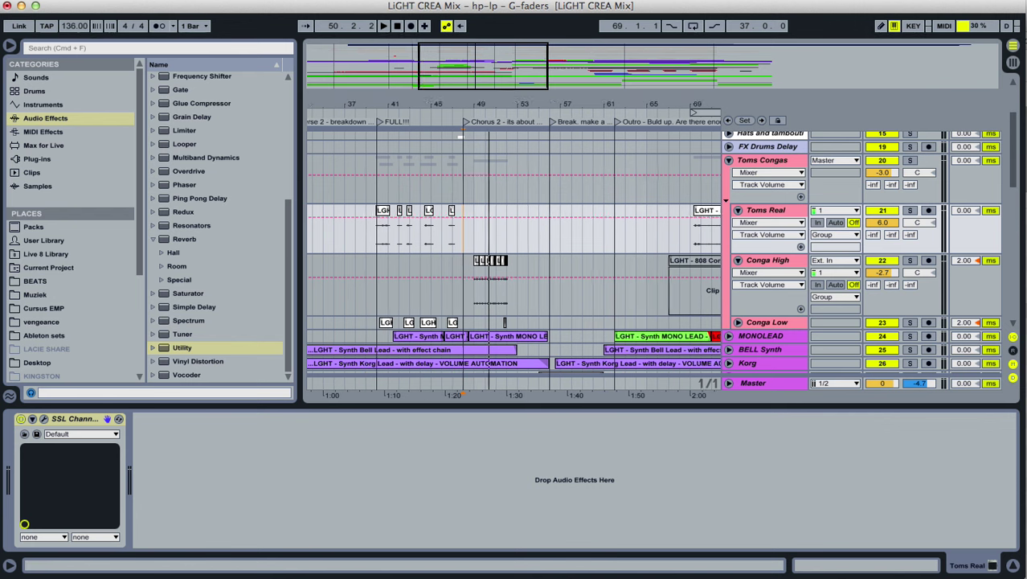
{"action": "left_click", "coordinate": [395, 128]}
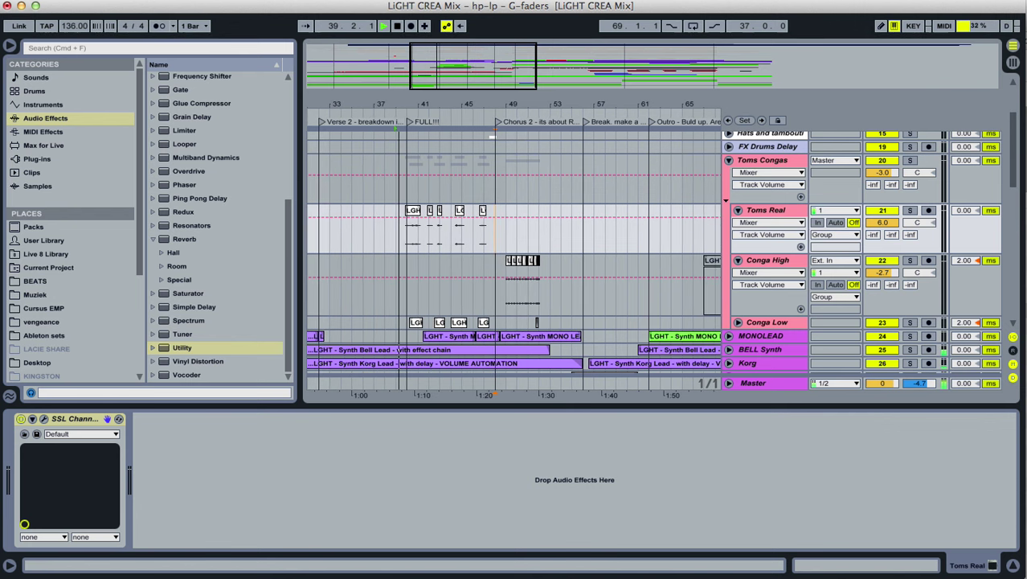
{"action": "left_click", "coordinate": [763, 160]}
{"action": "key", "text": "super+r"}
{"action": "type", "text": "P"}
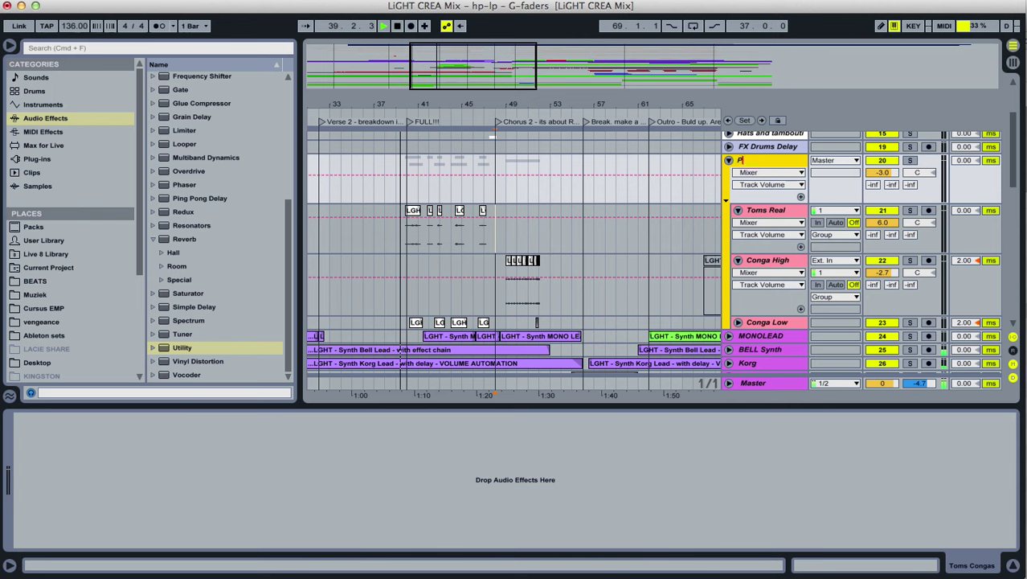
{"action": "type", "text": "ercussion"}
{"action": "key", "text": "Return"}
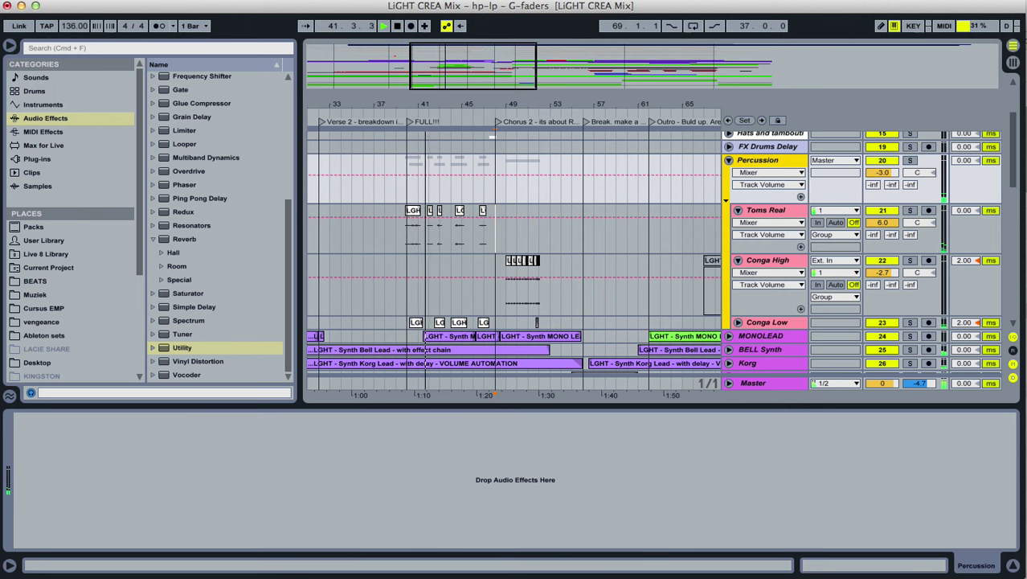
Unfold the Conga Low track, show its track volume at 0 dB, and replay the FULL!!! section.
{"action": "scroll", "coordinate": [515, 257], "scroll_direction": "down", "scroll_amount": 4}
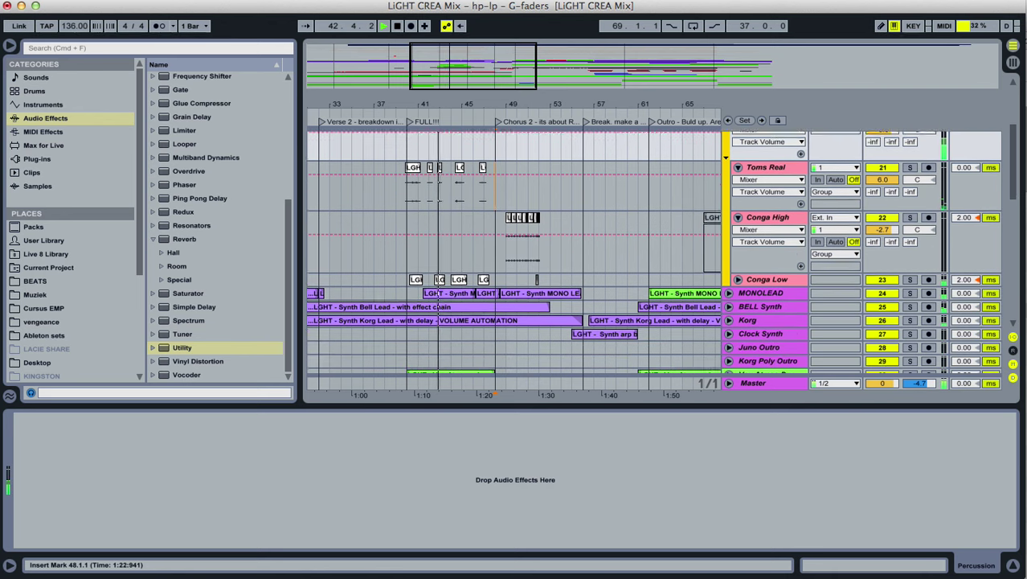
{"action": "left_click", "coordinate": [738, 266]}
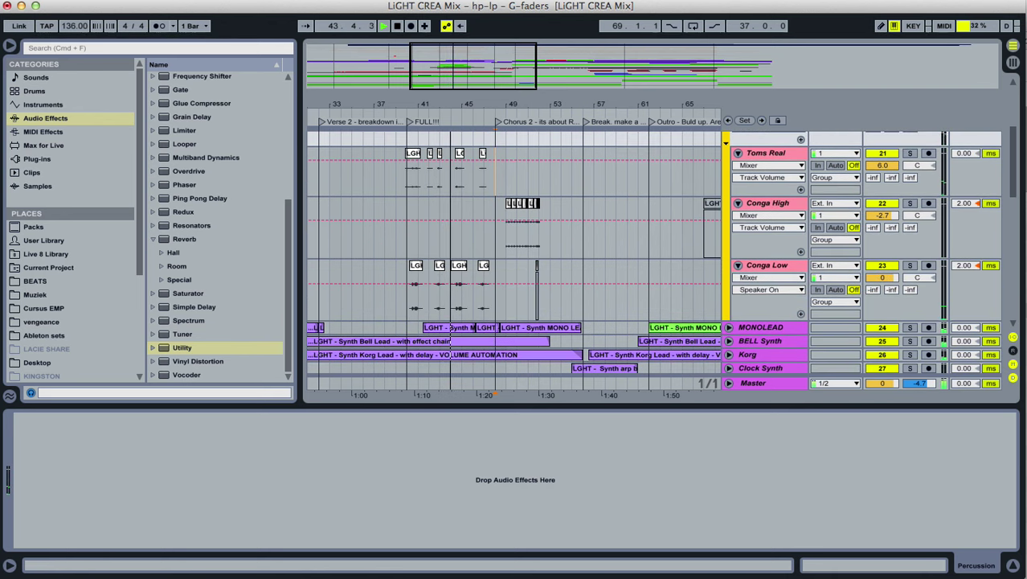
{"action": "left_click", "coordinate": [882, 277]}
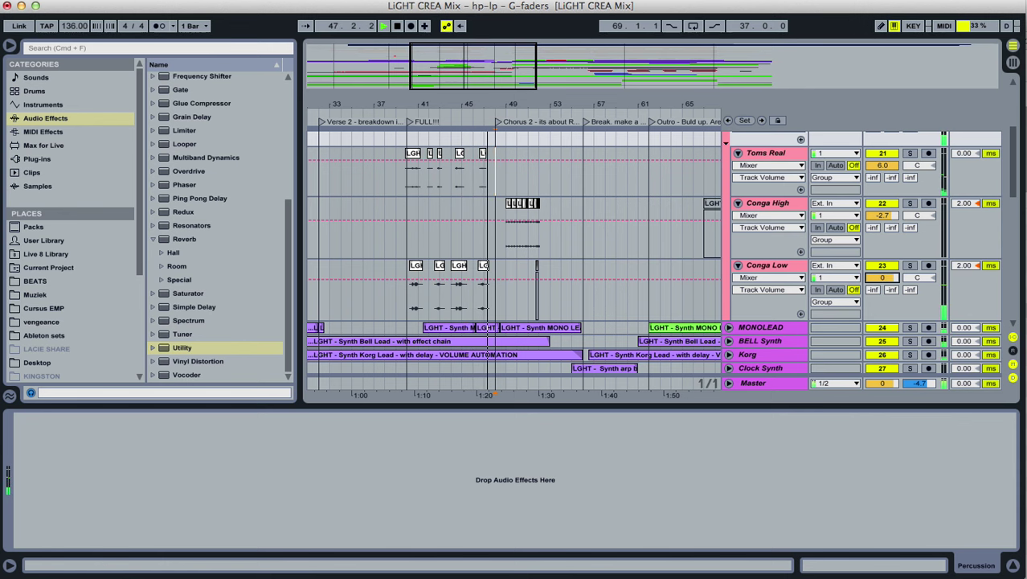
{"action": "key", "text": "plus"}
{"action": "key", "text": "plus"}
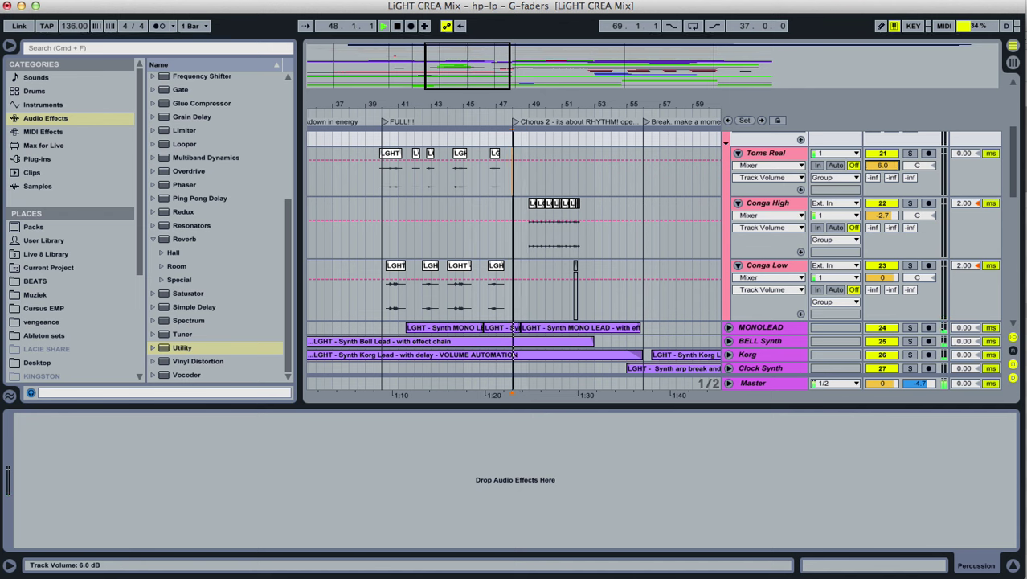
{"action": "key", "text": "space"}
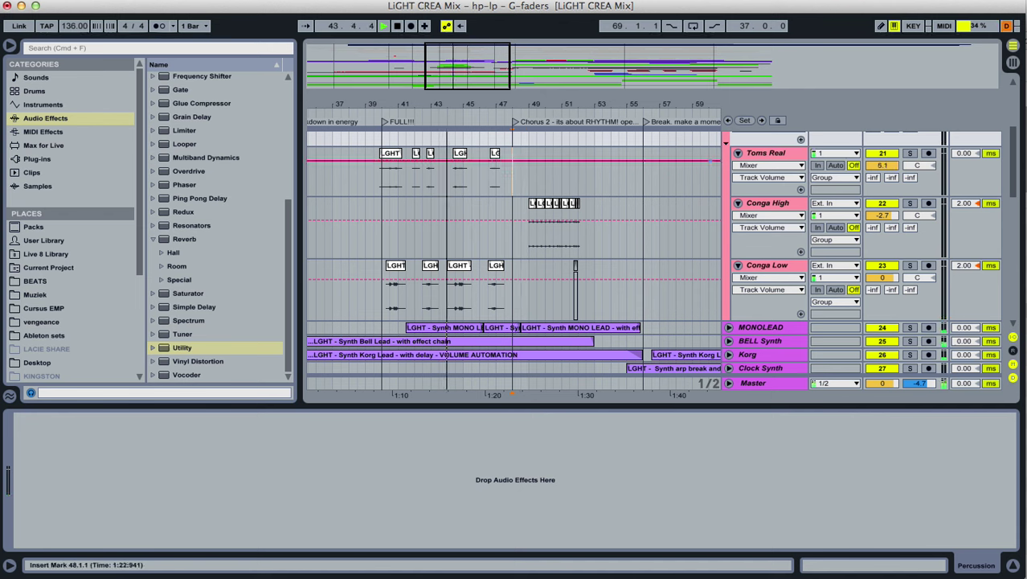
Lower the Toms Real track's volume to 2.9 dB while replaying its clip at bar 44.
{"action": "key", "text": "Down"}
{"action": "key", "text": "Down"}
{"action": "key", "text": "Down"}
{"action": "left_click_drag", "start_coordinate": [883, 165], "coordinate": [883, 165]}
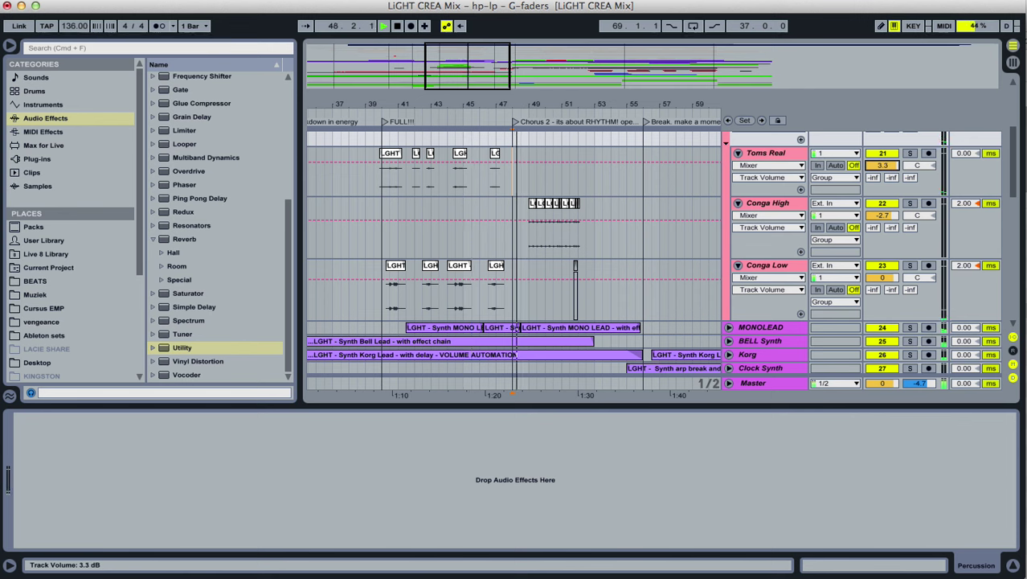
{"action": "left_click_drag", "start_coordinate": [883, 165], "coordinate": [883, 166]}
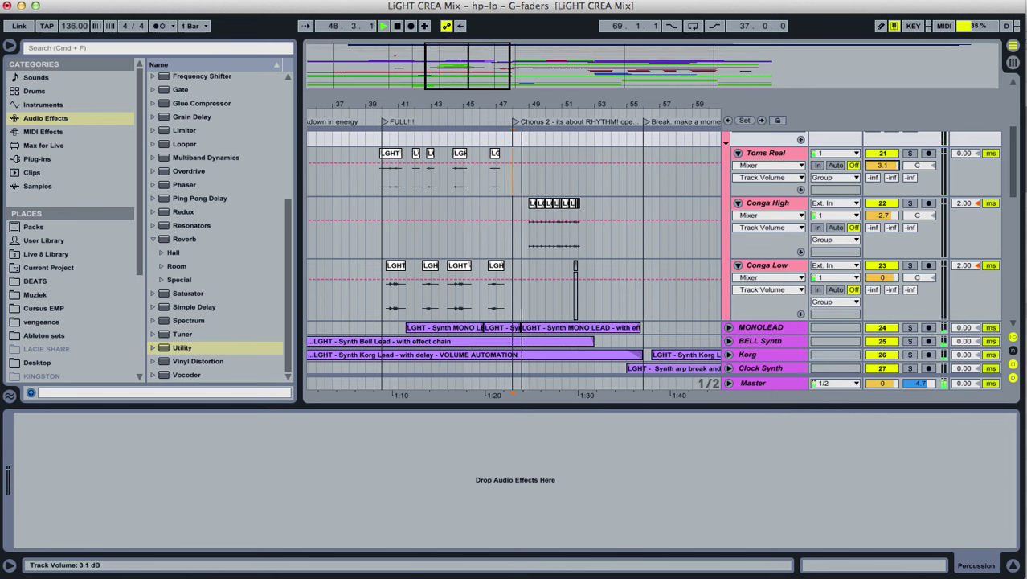
{"action": "left_click", "coordinate": [460, 152]}
{"action": "key", "text": "space"}
{"action": "key", "text": "space"}
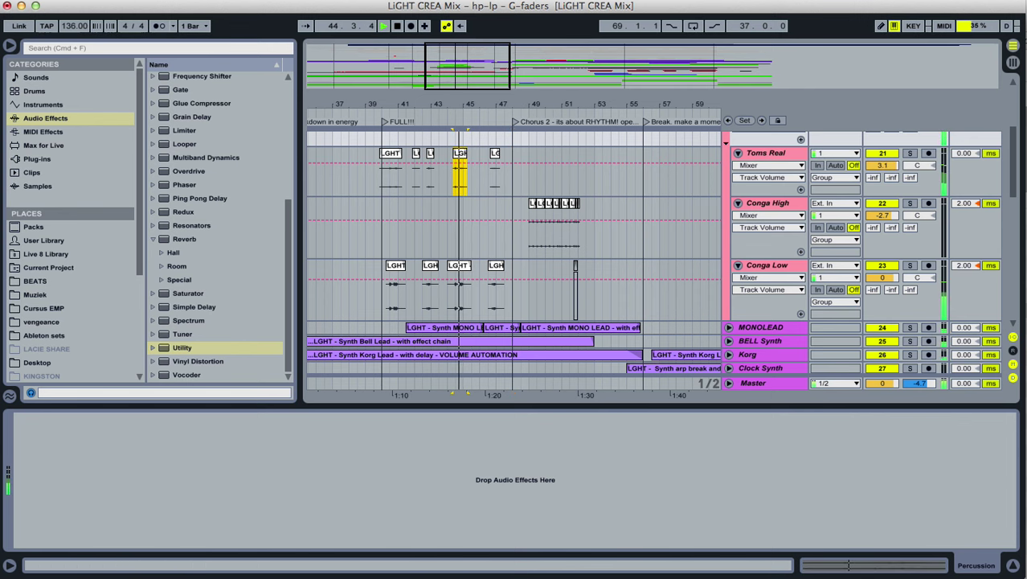
{"action": "left_click_drag", "start_coordinate": [883, 165], "coordinate": [883, 163]}
{"action": "key", "text": "space"}
{"action": "key", "text": "space"}
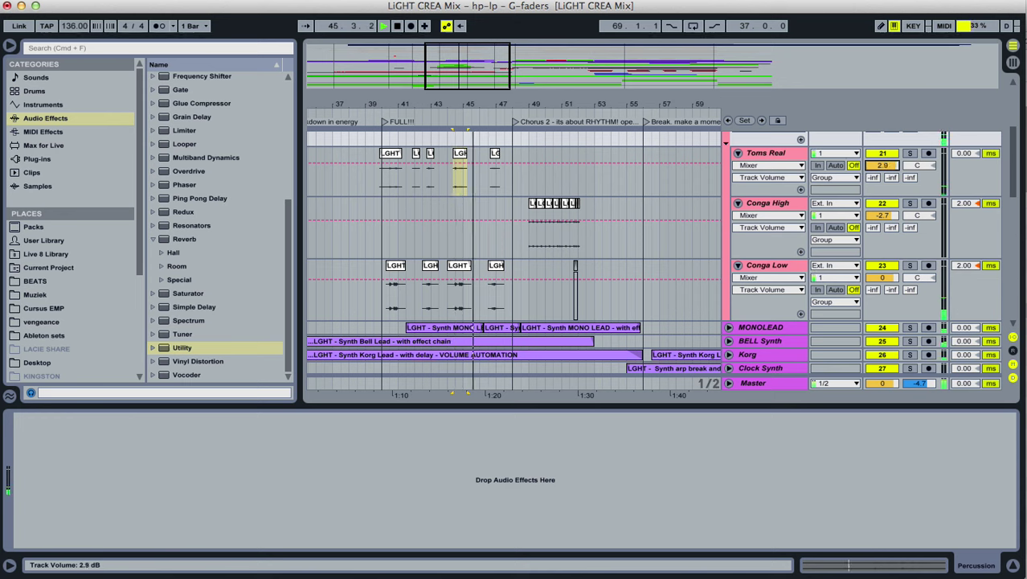
{"action": "key", "text": "space"}
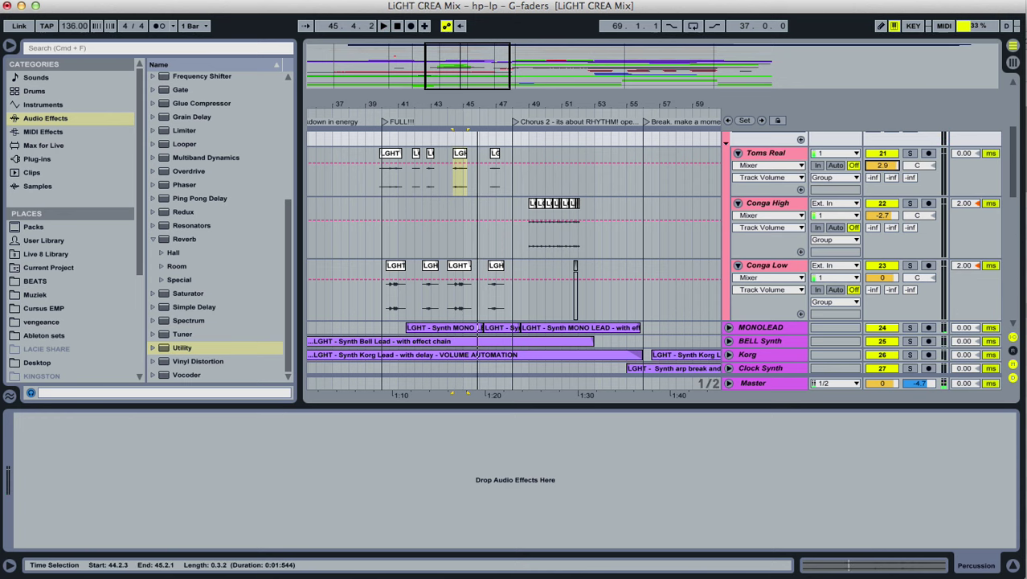
Solo the Percussion group and listen from the Toms Real clip at bar 44.
{"action": "scroll", "coordinate": [508, 241], "scroll_direction": "up", "scroll_amount": 2}
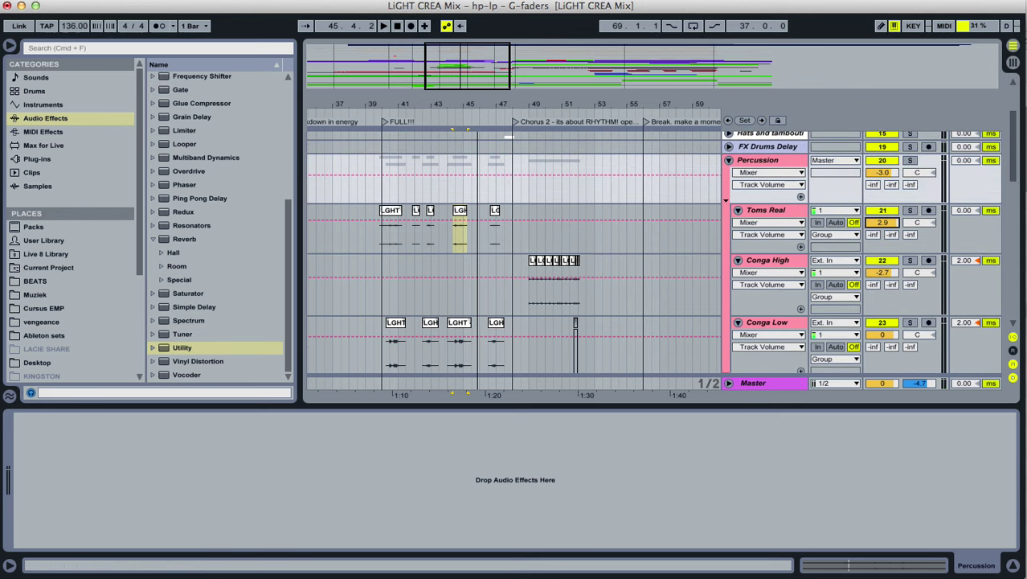
{"action": "left_click", "coordinate": [910, 160]}
{"action": "left_click_drag", "start_coordinate": [469, 105], "coordinate": [469, 149]}
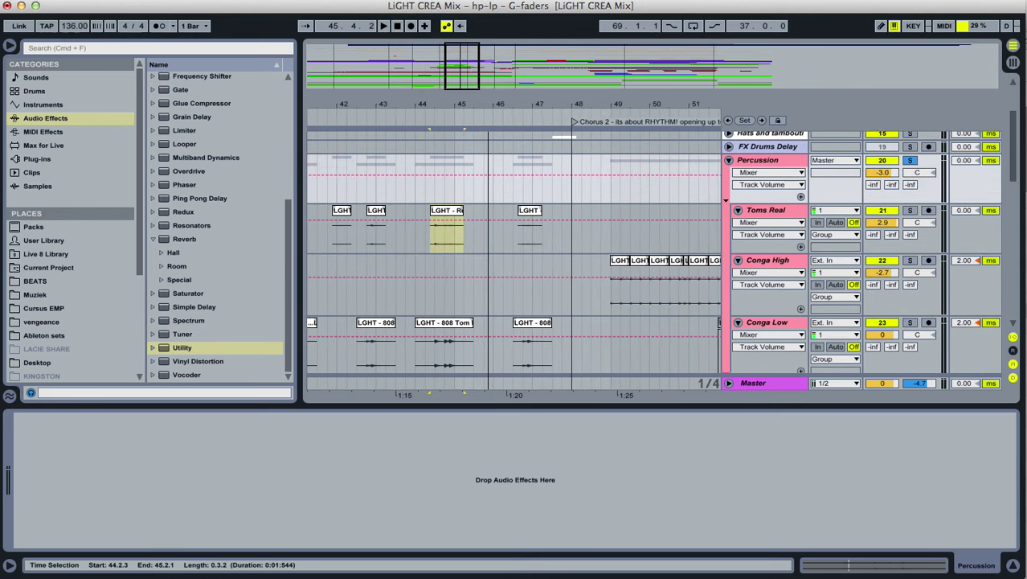
{"action": "left_click", "coordinate": [446, 210]}
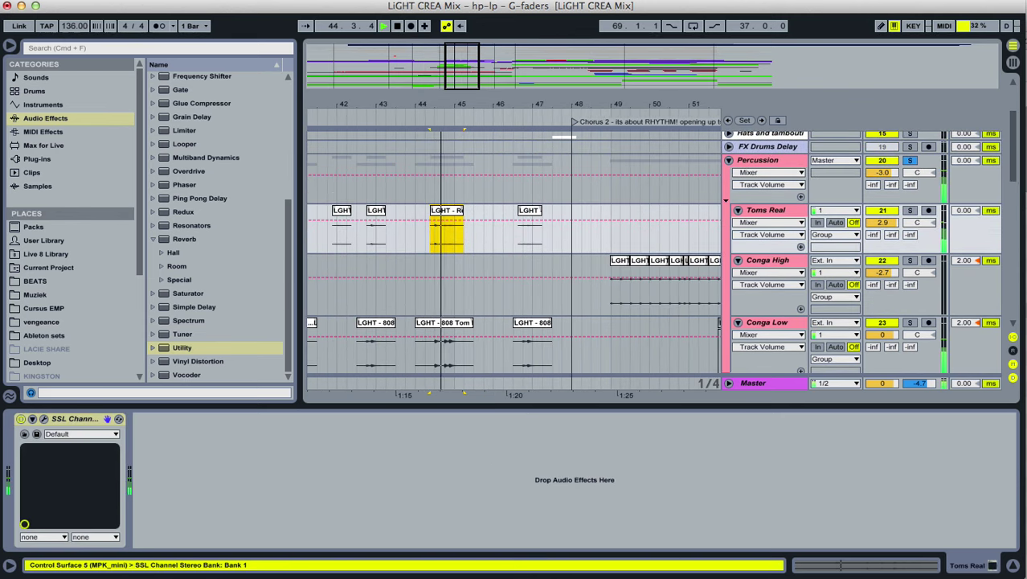
{"action": "key", "text": "space"}
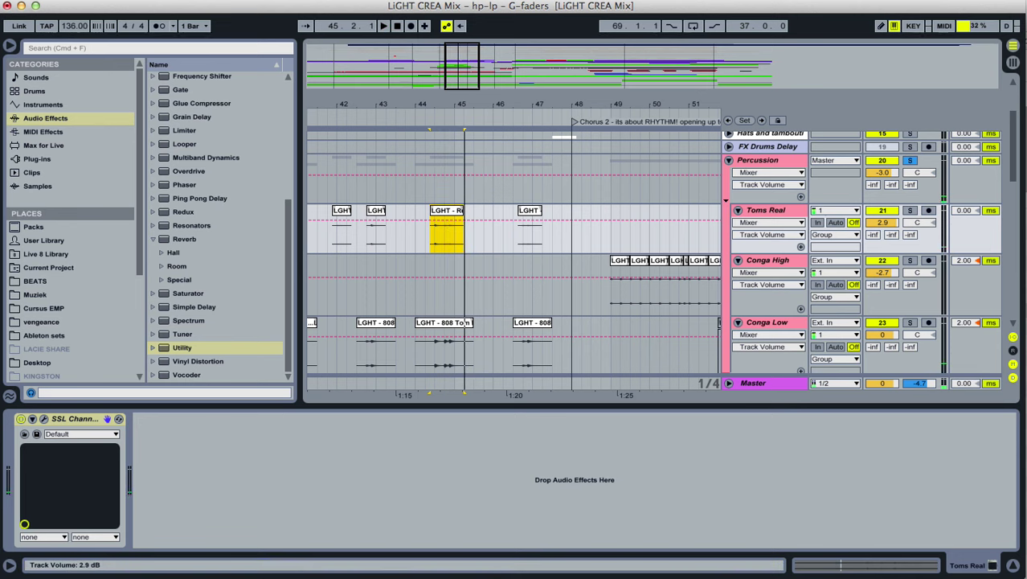
Try the Toms Real track at 6 dB within the soloed group, and undo that volume change.
{"action": "left_click_drag", "start_coordinate": [883, 222], "coordinate": [883, 193]}
{"action": "key", "text": "space"}
{"action": "key", "text": "space"}
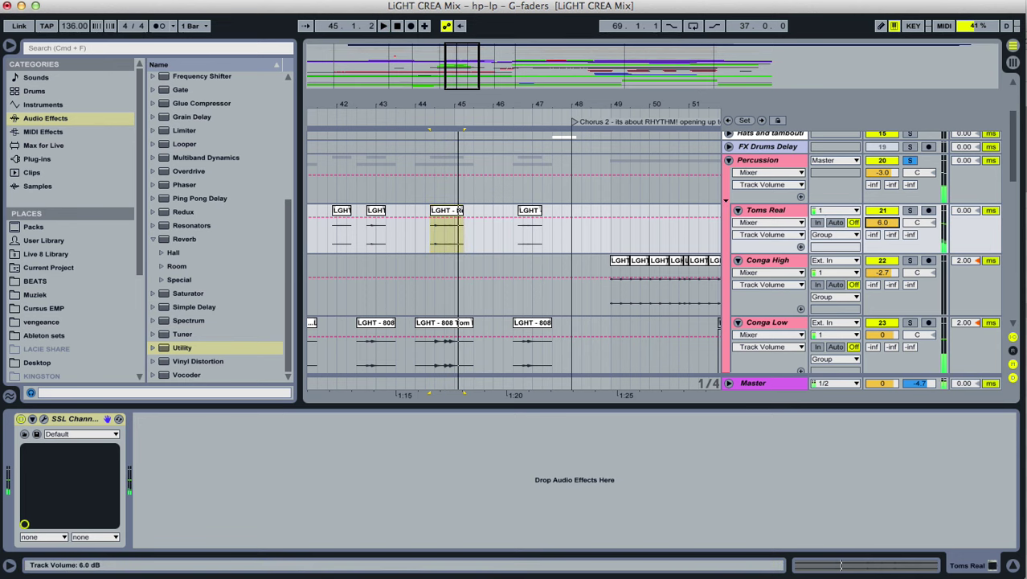
{"action": "key", "text": "super+z"}
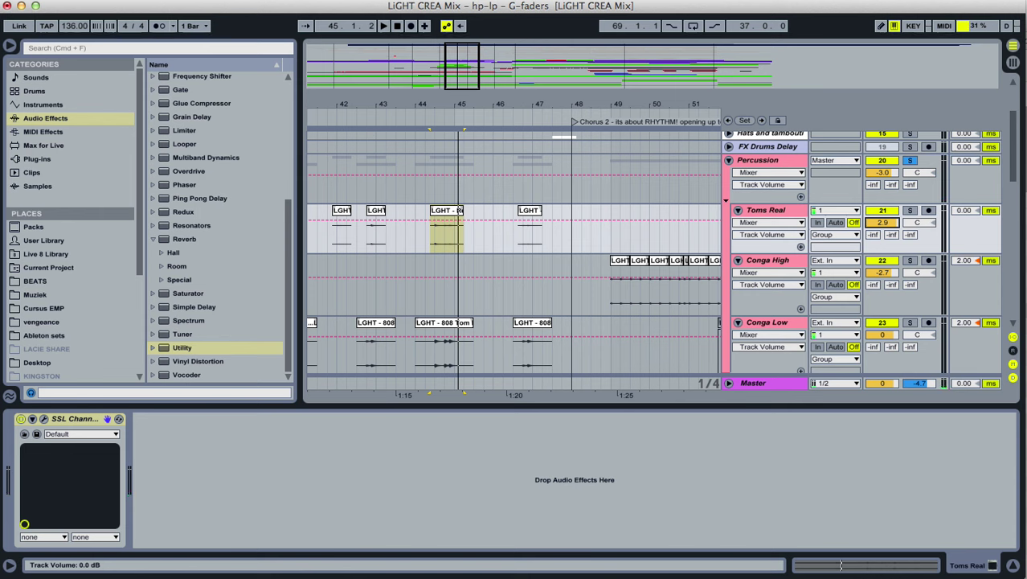
Clear the Percussion group's solo and listen to the full mix around bars 44 and 45.
{"action": "key", "text": "space"}
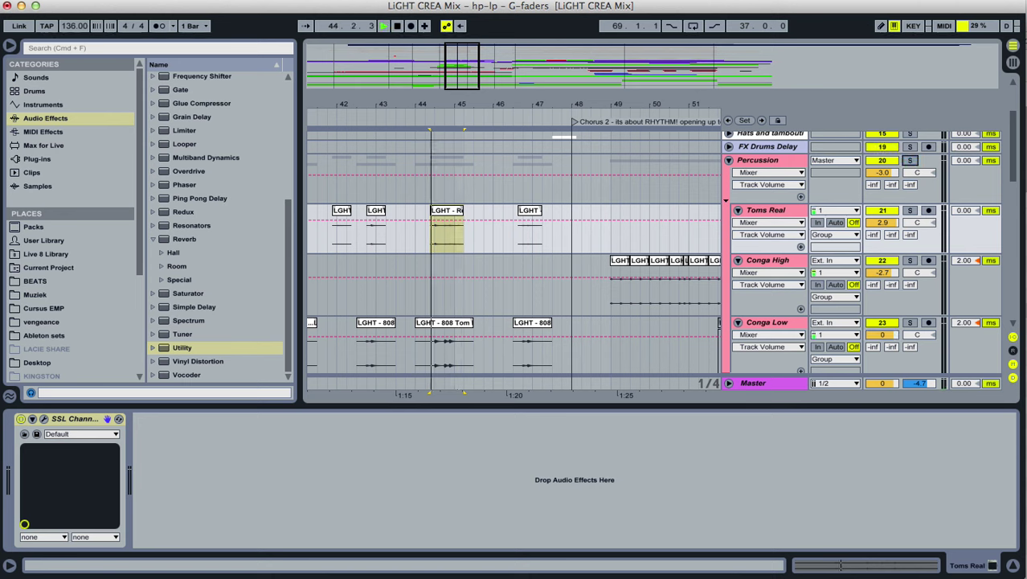
{"action": "key", "text": "space"}
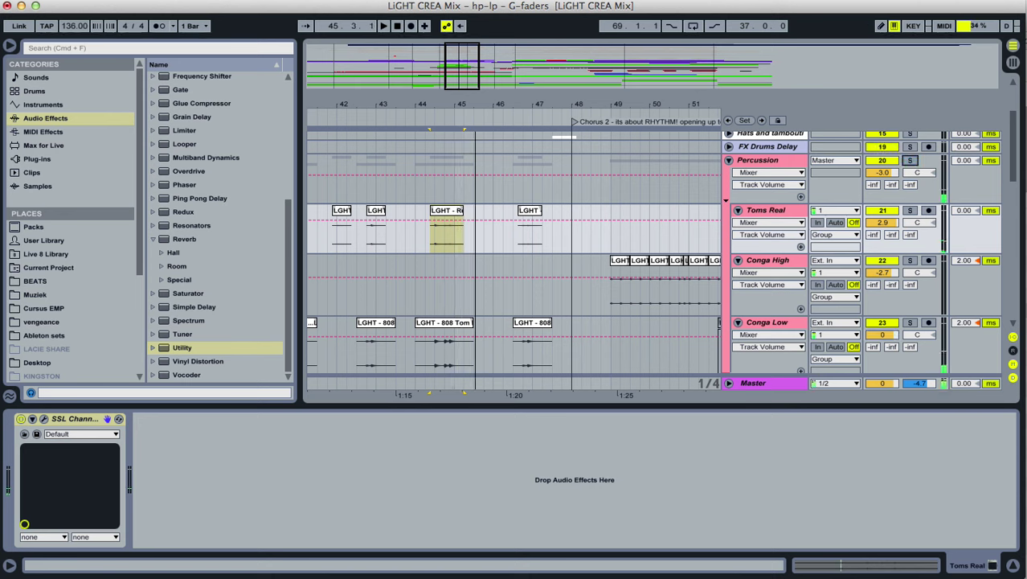
{"action": "key", "text": "space"}
{"action": "left_click", "coordinate": [400, 128]}
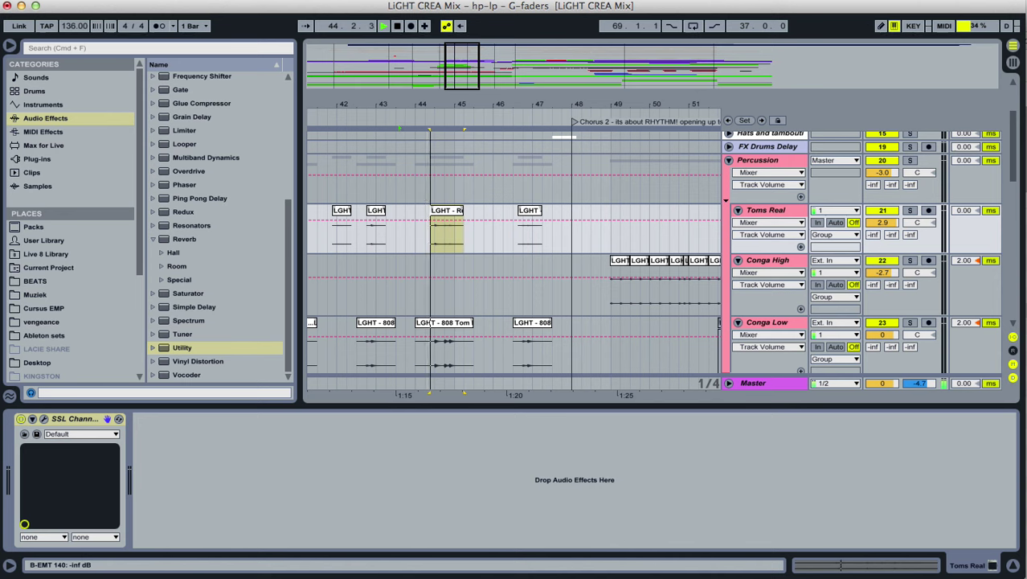
{"action": "key", "text": "space"}
{"action": "key", "text": "space"}
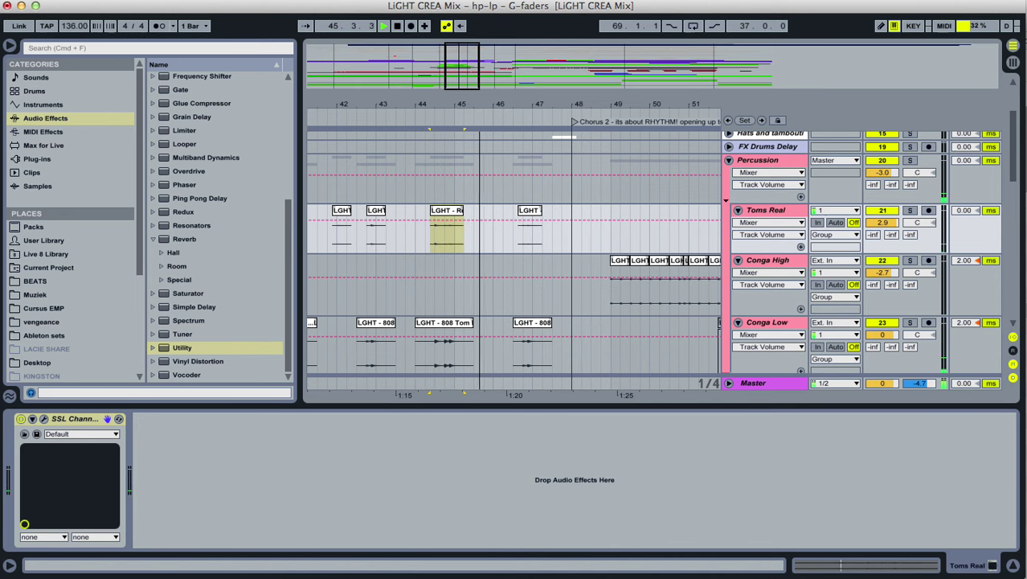
Listen to the toms and congas within the full mix around bar 84 of the Outro section.
{"action": "key", "text": "minus"}
{"action": "key", "text": "minus"}
{"action": "key", "text": "minus"}
{"action": "key", "text": "minus"}
{"action": "key", "text": "minus"}
{"action": "key", "text": "minus"}
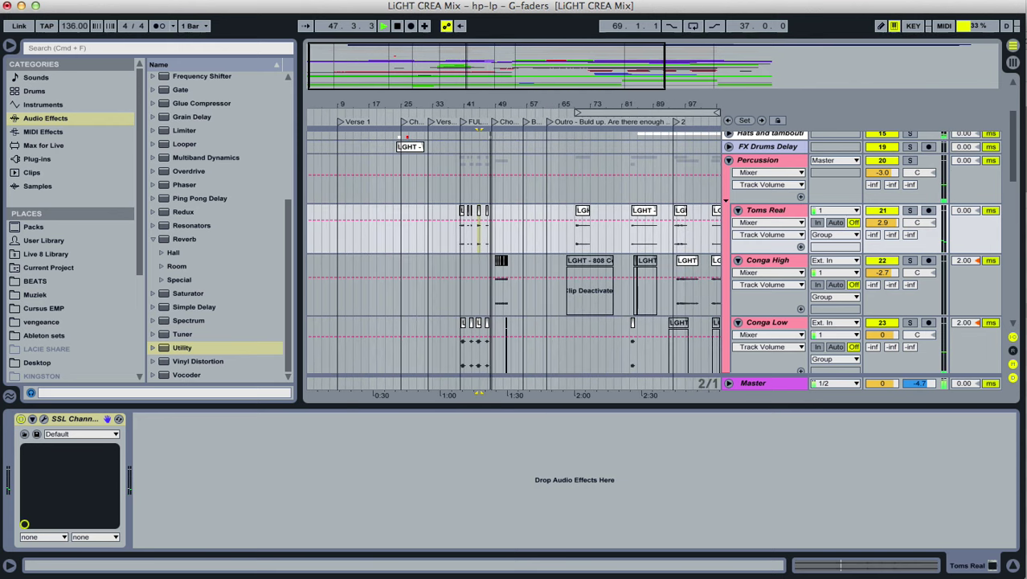
{"action": "scroll", "coordinate": [514, 249], "scroll_direction": "right", "scroll_amount": 3}
{"action": "key", "text": "space"}
{"action": "left_click", "coordinate": [526, 121]}
{"action": "left_click_drag", "start_coordinate": [540, 104], "coordinate": [540, 164]}
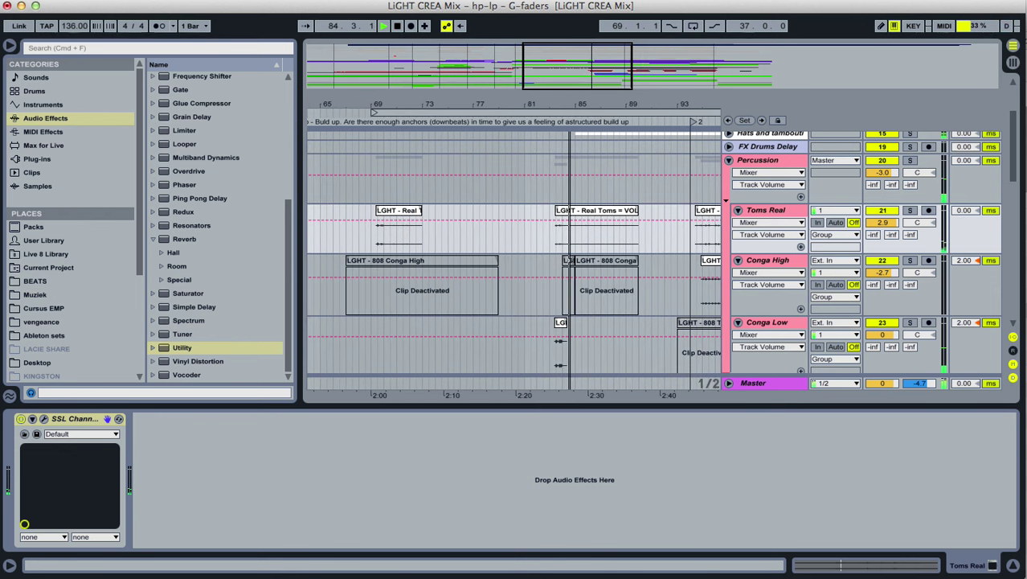
Listen to the percussion near bar 115, and replay from the 808 Tom Low clip at bar 113.
{"action": "key", "text": "minus"}
{"action": "key", "text": "minus"}
{"action": "key", "text": "minus"}
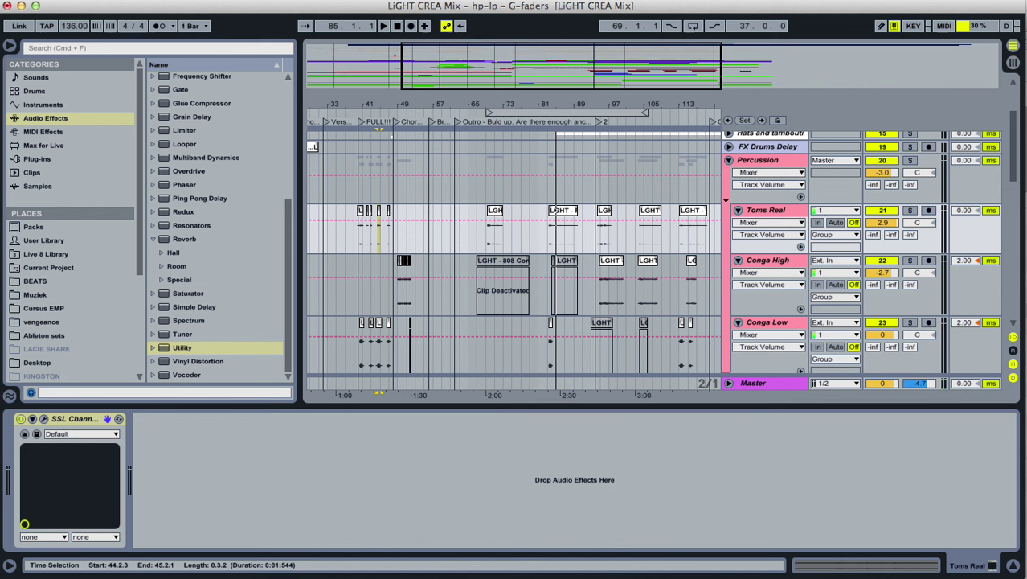
{"action": "key", "text": "plus"}
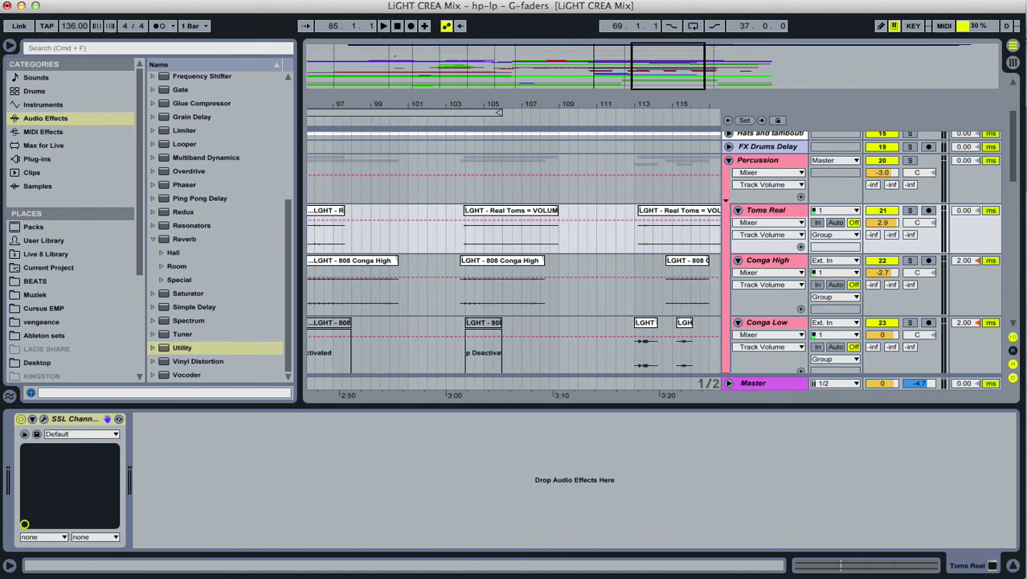
{"action": "key", "text": "space"}
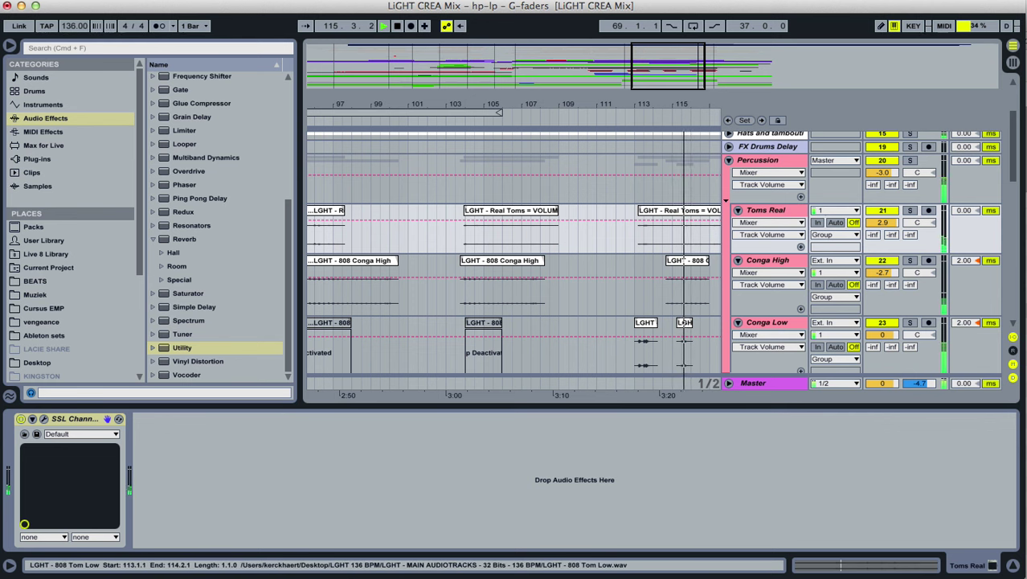
{"action": "left_click", "coordinate": [645, 323]}
{"action": "key", "text": "space"}
{"action": "key", "text": "space"}
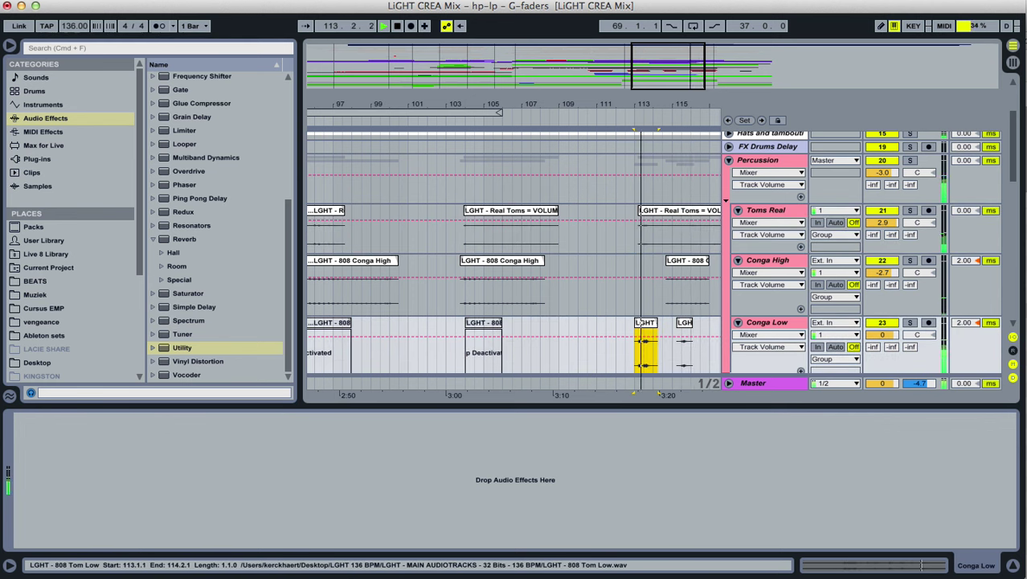
{"action": "key", "text": "space"}
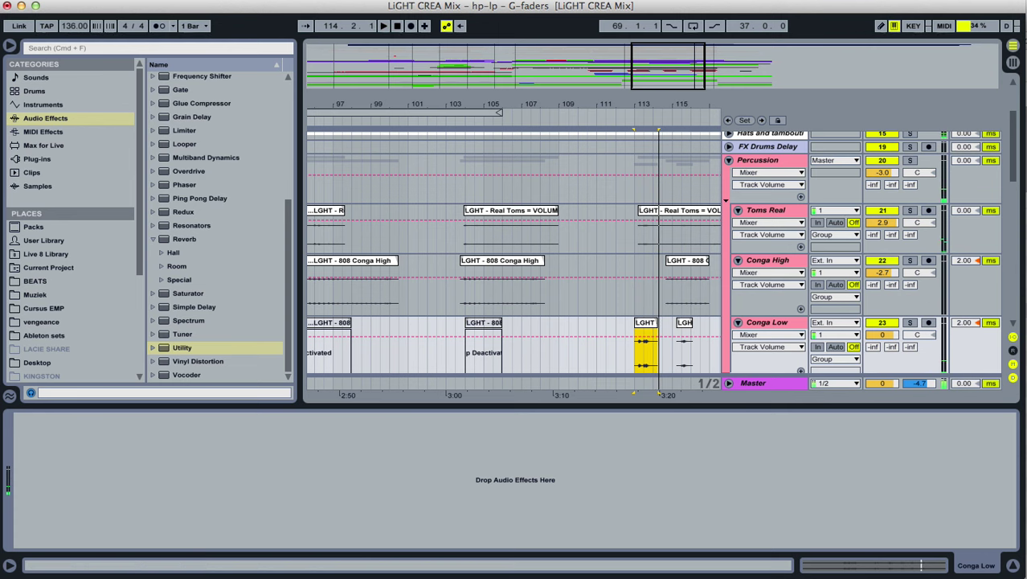
Fold the Toms Real, Conga High and Conga Low tracks inside the Percussion group.
{"action": "left_click", "coordinate": [737, 210]}
{"action": "left_click", "coordinate": [738, 224]}
{"action": "left_click", "coordinate": [738, 237]}
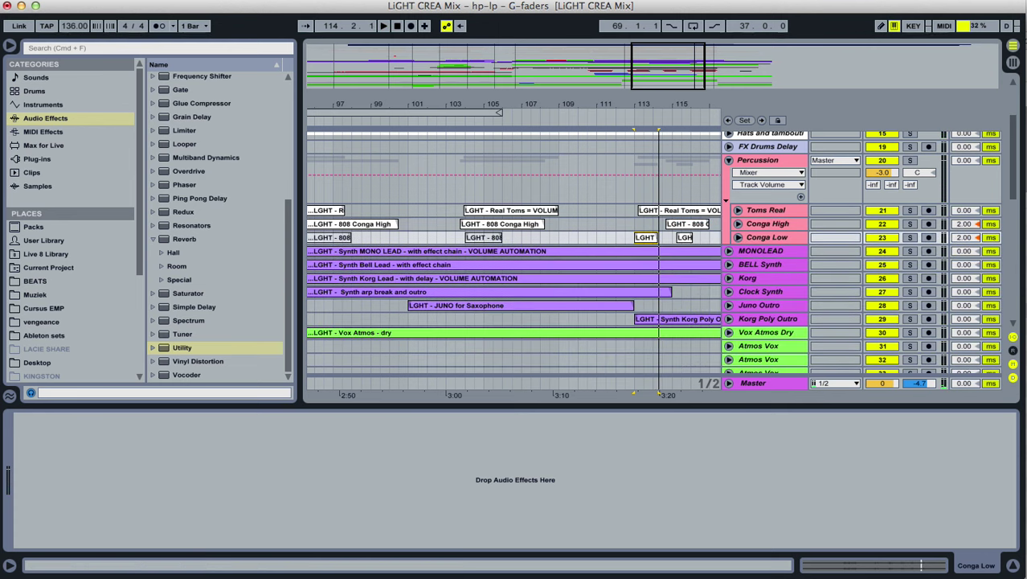
Solo the Percussion group and fold it to a single row together with its Toms Real track.
{"action": "key", "text": "minus"}
{"action": "key", "text": "minus"}
{"action": "key", "text": "minus"}
{"action": "key", "text": "minus"}
{"action": "key", "text": "minus"}
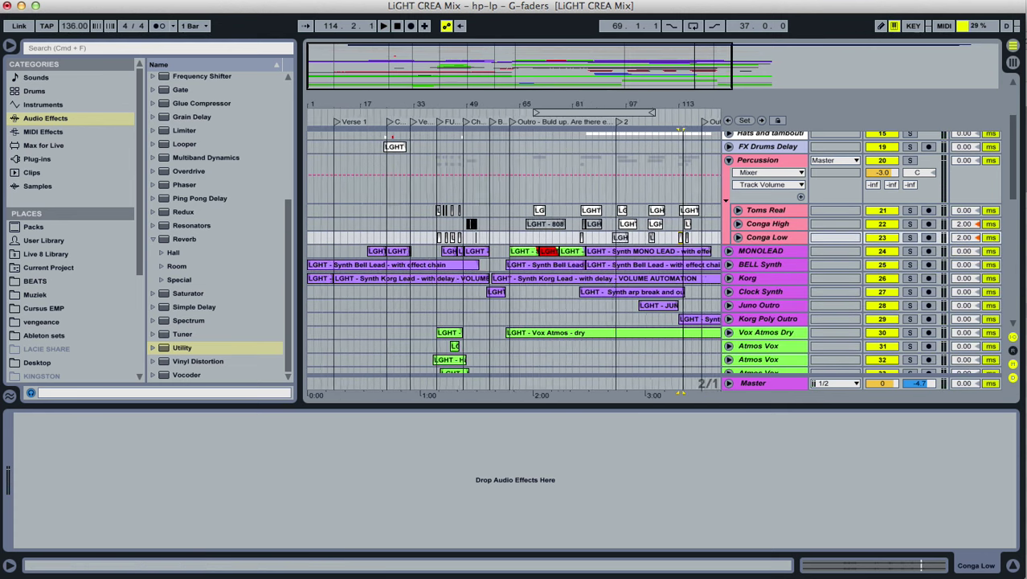
{"action": "key", "text": "Right"}
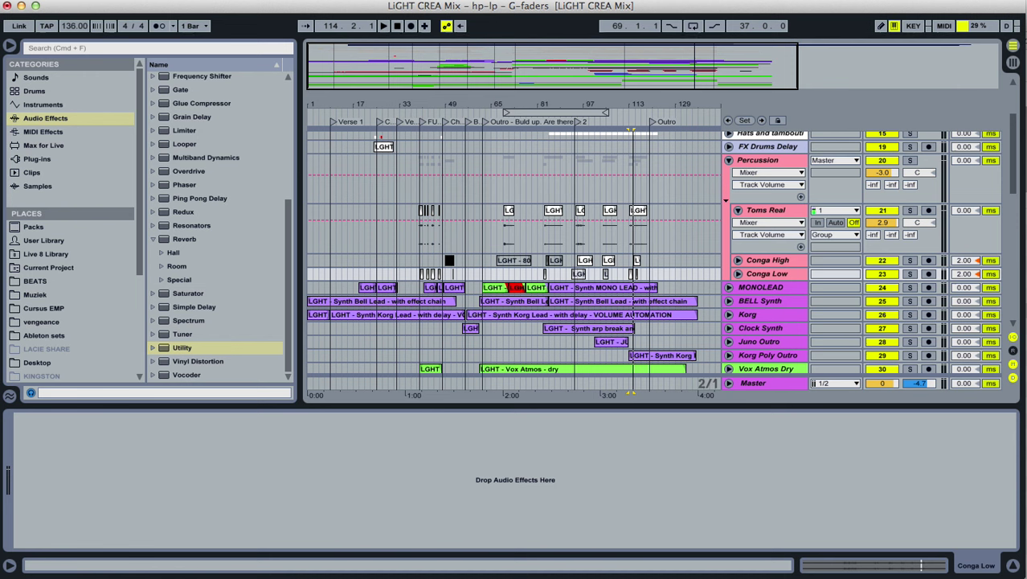
{"action": "left_click", "coordinate": [758, 160]}
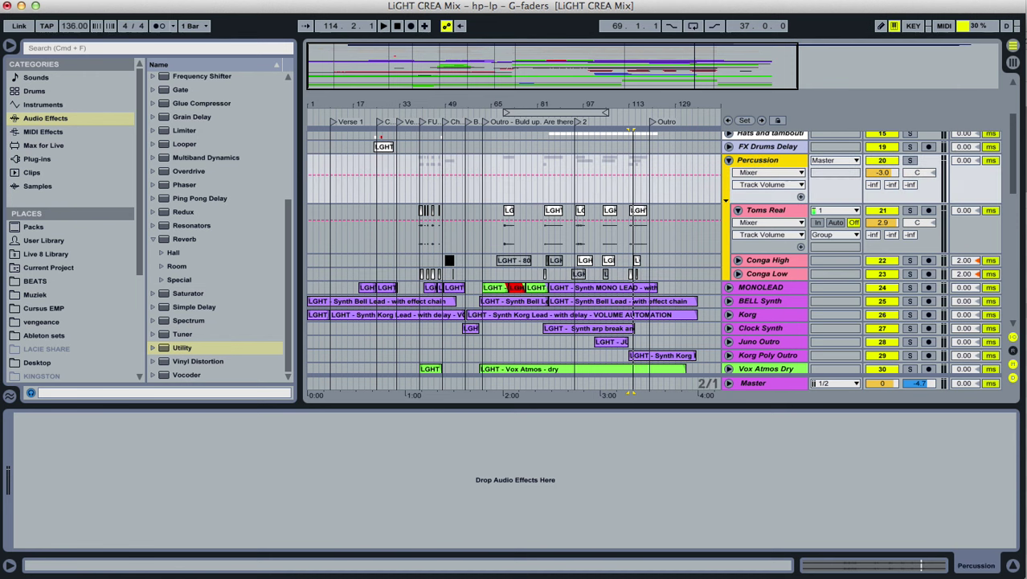
{"action": "key", "text": "s"}
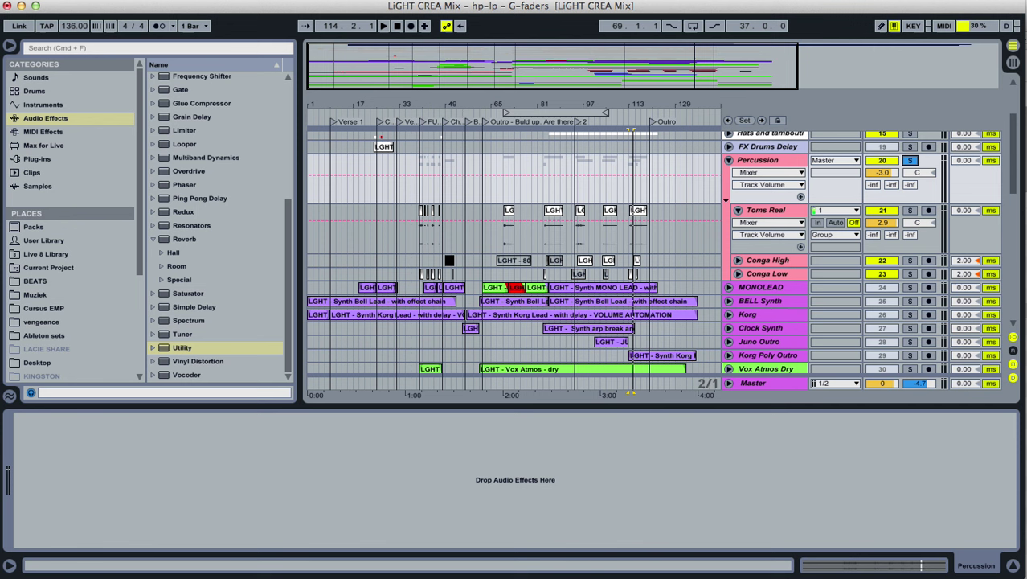
{"action": "key", "text": "Left"}
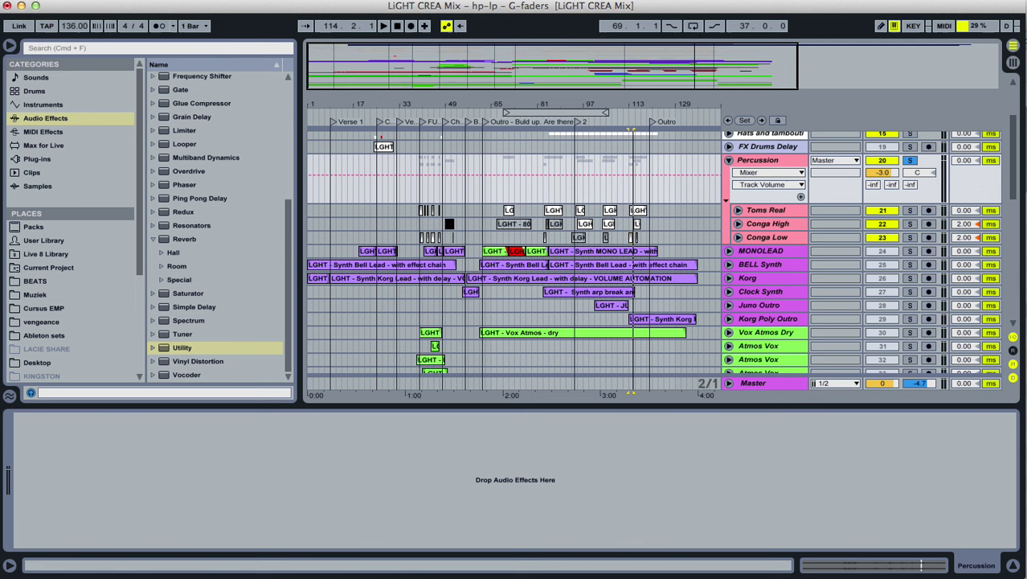
{"action": "key", "text": "Left"}
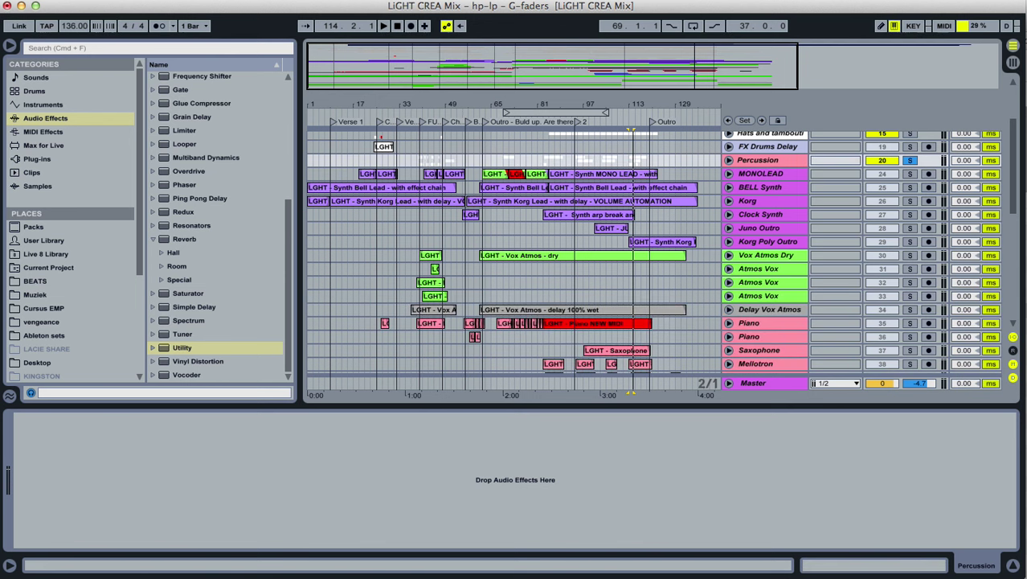
Unfold and solo the MONOLEAD track, and listen to it from the Outro clip at bar 62.
{"action": "key", "text": "Down"}
{"action": "key", "text": "Right"}
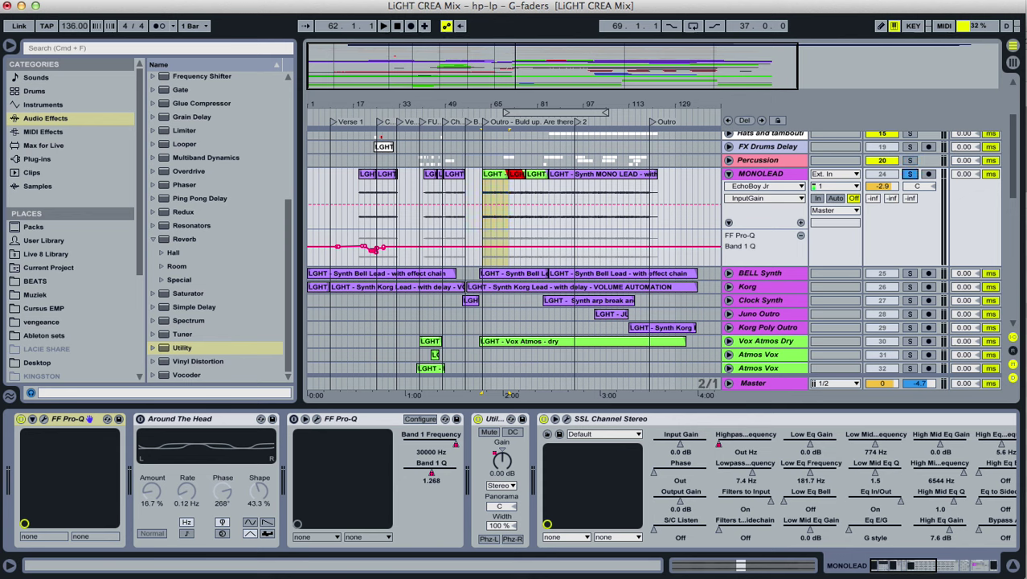
{"action": "key", "text": "plus"}
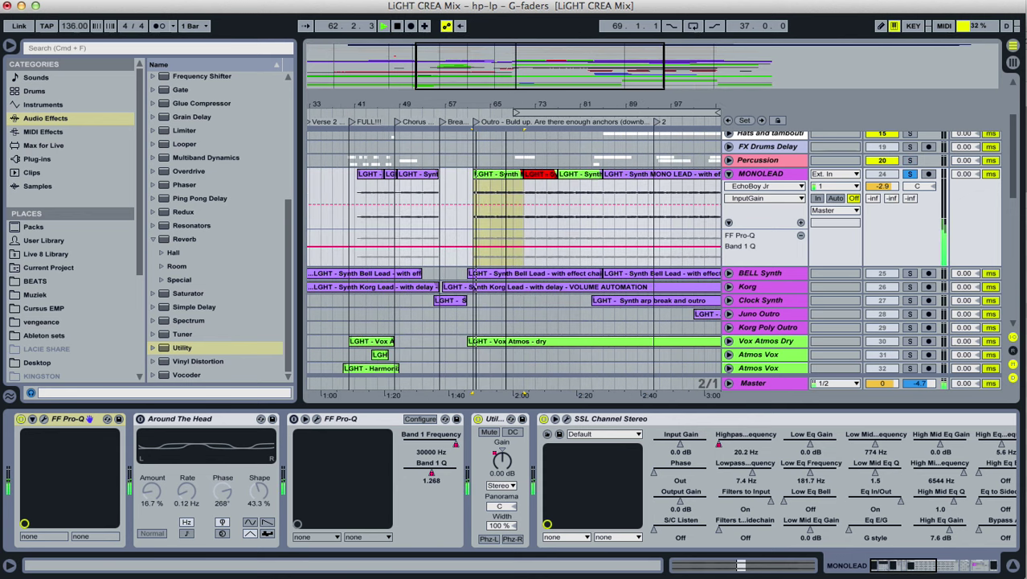
{"action": "key", "text": "space"}
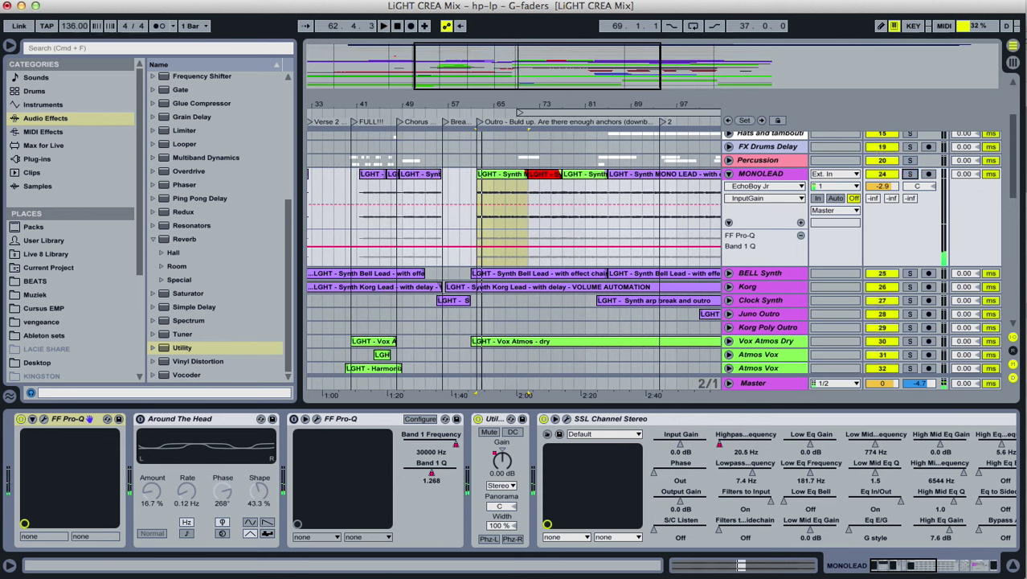
Fold MONOLEAD, and listen to the unfolded BELL Synth track in solo from bar 61 and from Chorus 2 at bar 48.
{"action": "key", "text": "Left"}
{"action": "key", "text": "Down"}
{"action": "key", "text": "Right"}
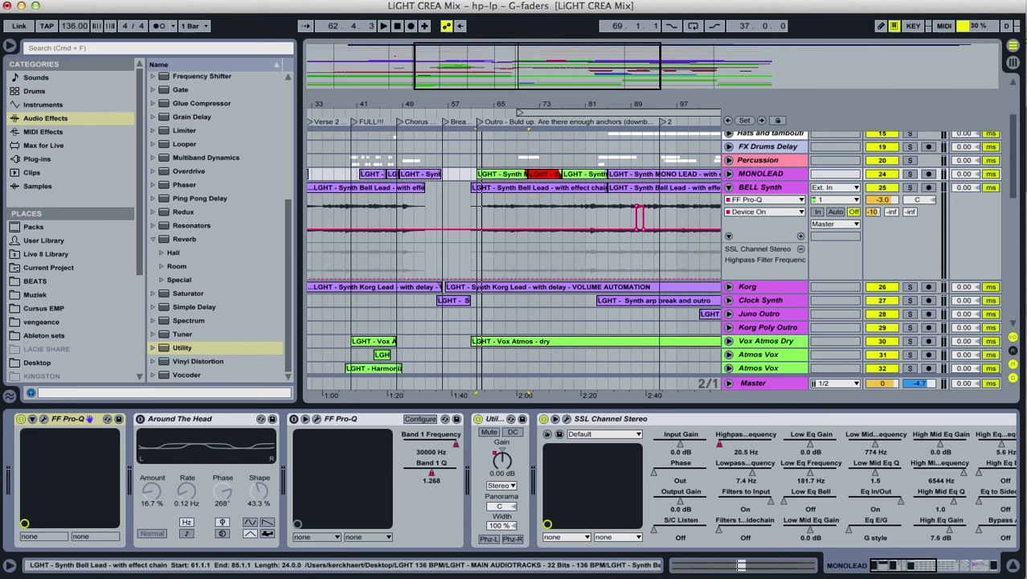
{"action": "key", "text": "space"}
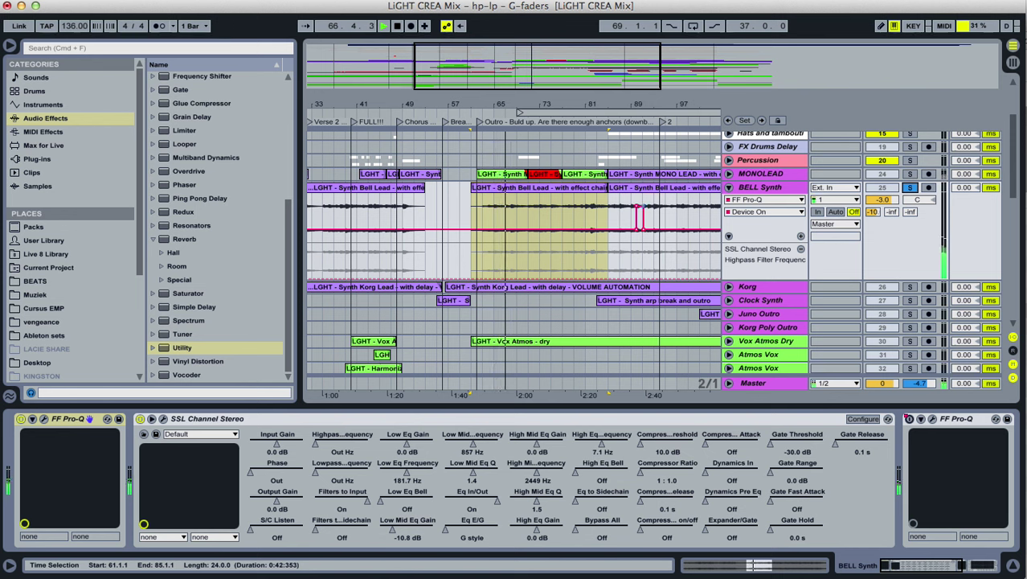
{"action": "key", "text": "plus"}
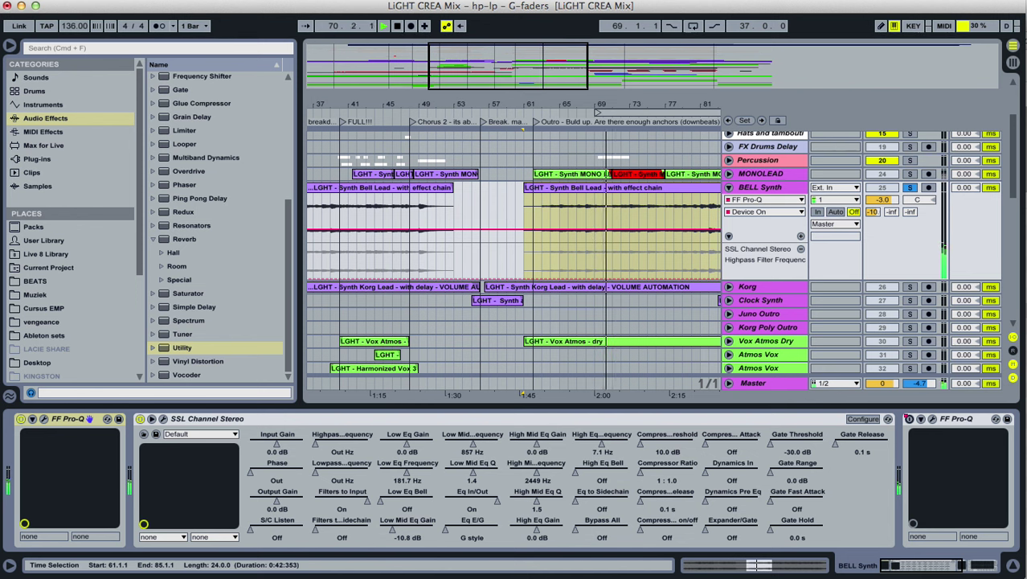
{"action": "left_click", "coordinate": [413, 121]}
{"action": "key", "text": "space"}
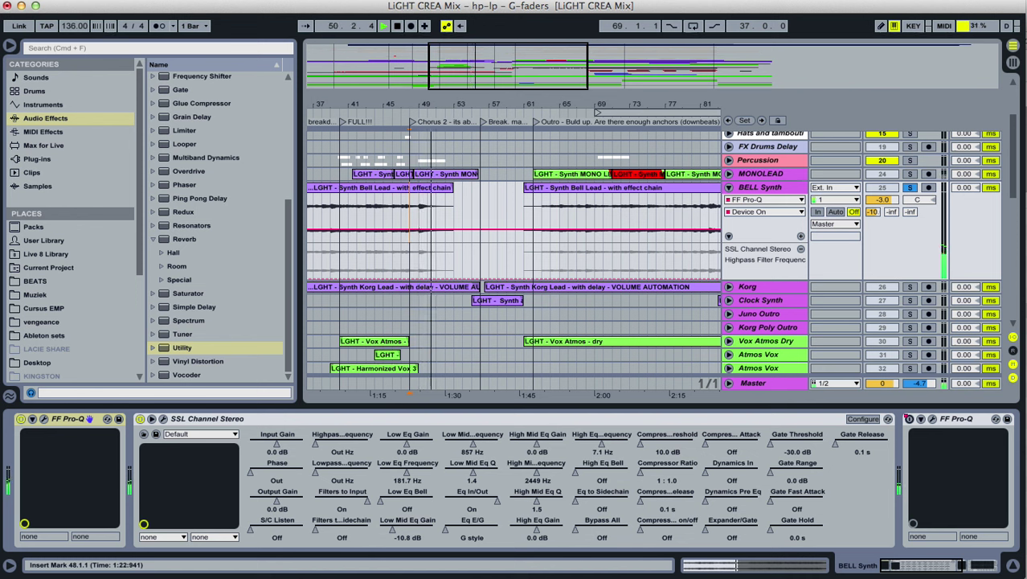
{"action": "key", "text": "space"}
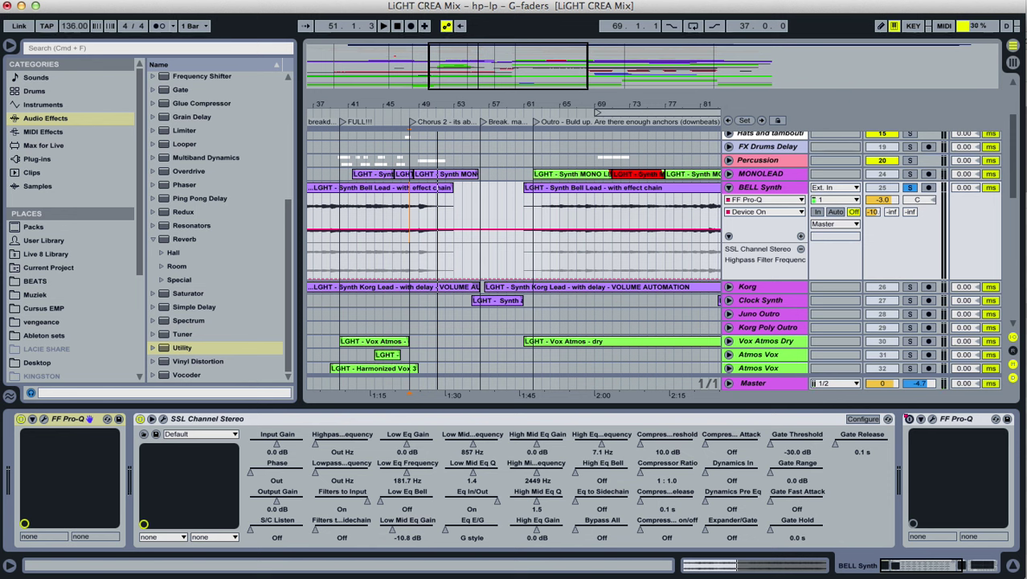
Remove the extra automation lane from the BELL Synth track, save the Live Set and fold the track.
{"action": "left_click", "coordinate": [801, 248]}
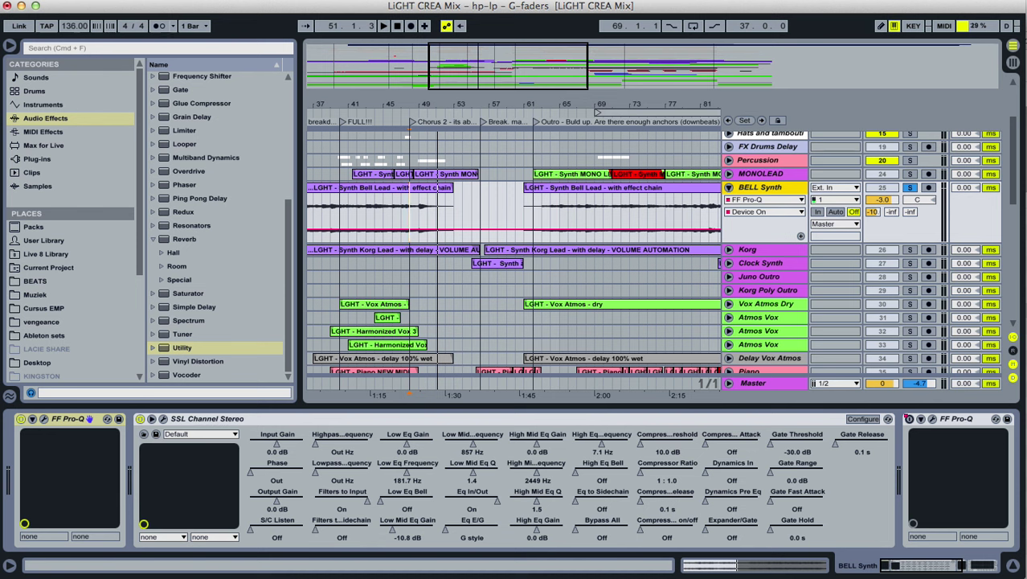
{"action": "key", "text": "super+s"}
{"action": "key", "text": "alt+plus"}
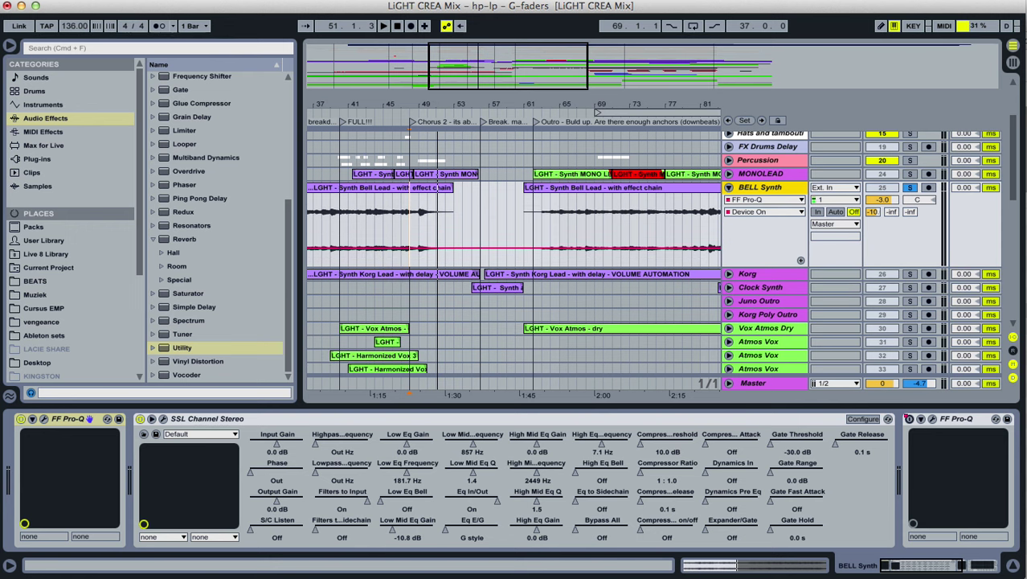
{"action": "key", "text": "Left"}
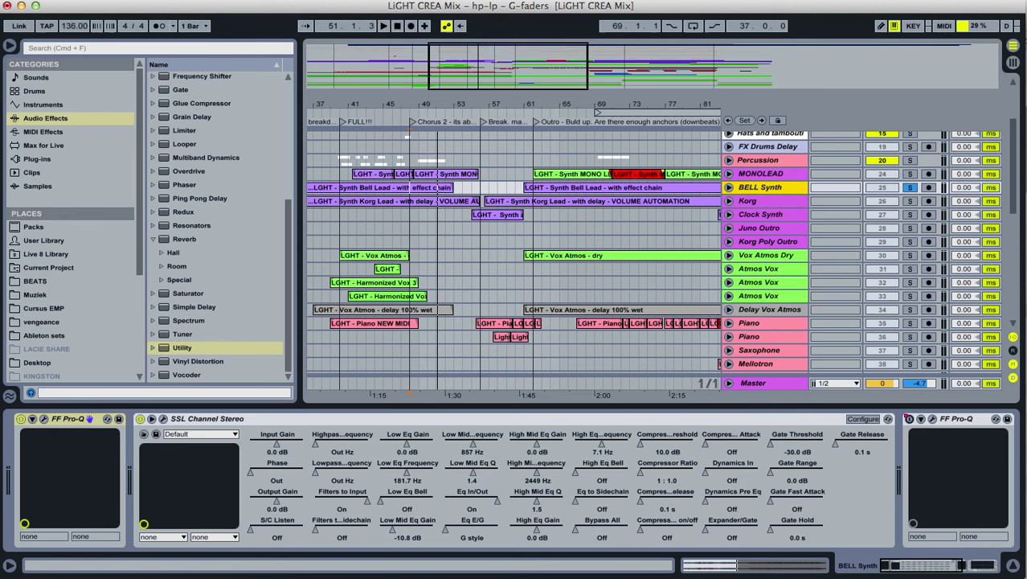
Duplicate the BELL Synth track and give the soloed copy an FF Pro-Q with a High Cut at about 193 Hz.
{"action": "key", "text": "super+d"}
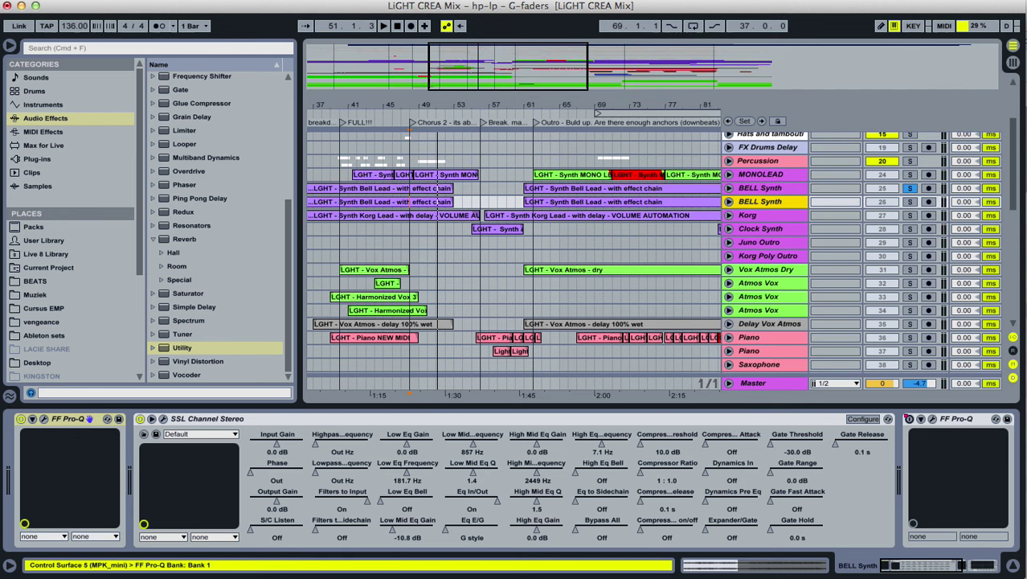
{"action": "left_click", "coordinate": [37, 158]}
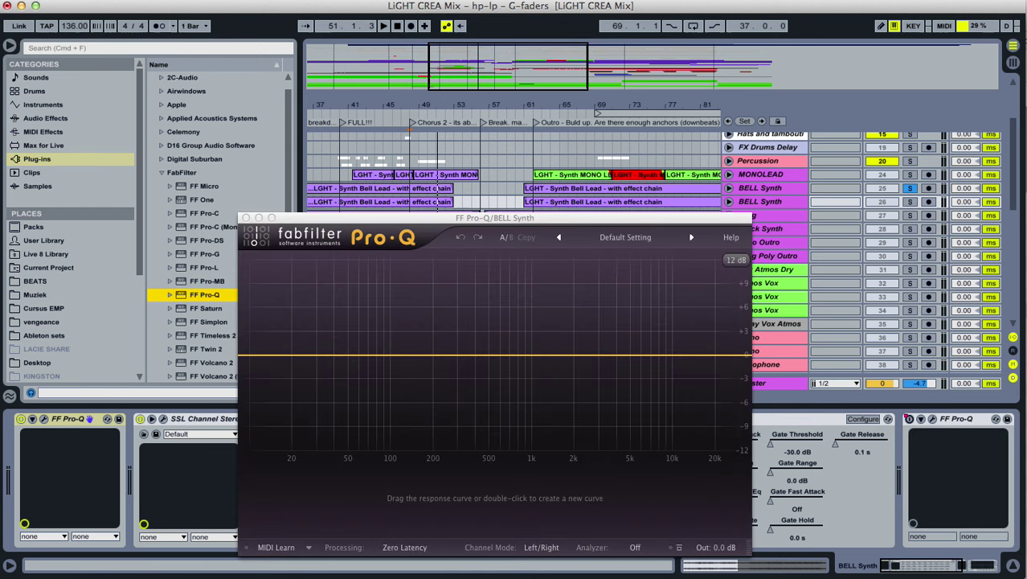
{"action": "left_click", "coordinate": [910, 201]}
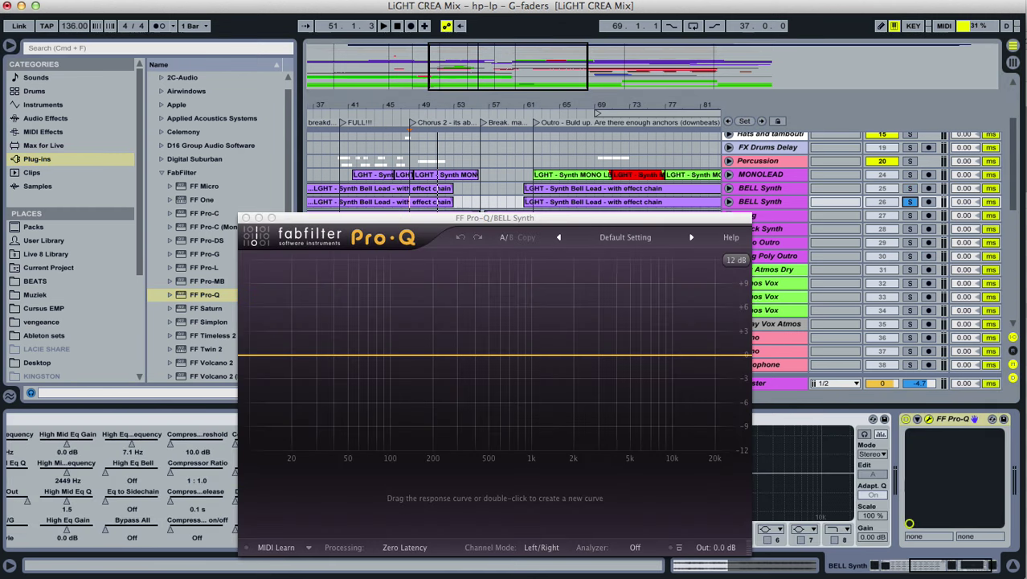
{"action": "left_click_drag", "start_coordinate": [723, 356], "coordinate": [430, 369]}
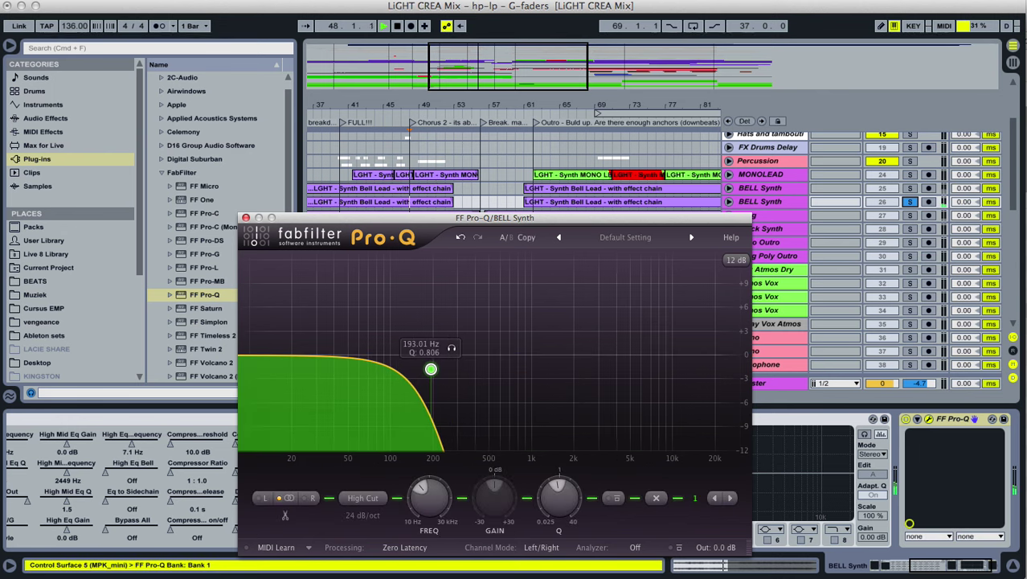
{"action": "left_click_drag", "start_coordinate": [359, 218], "coordinate": [420, 319]}
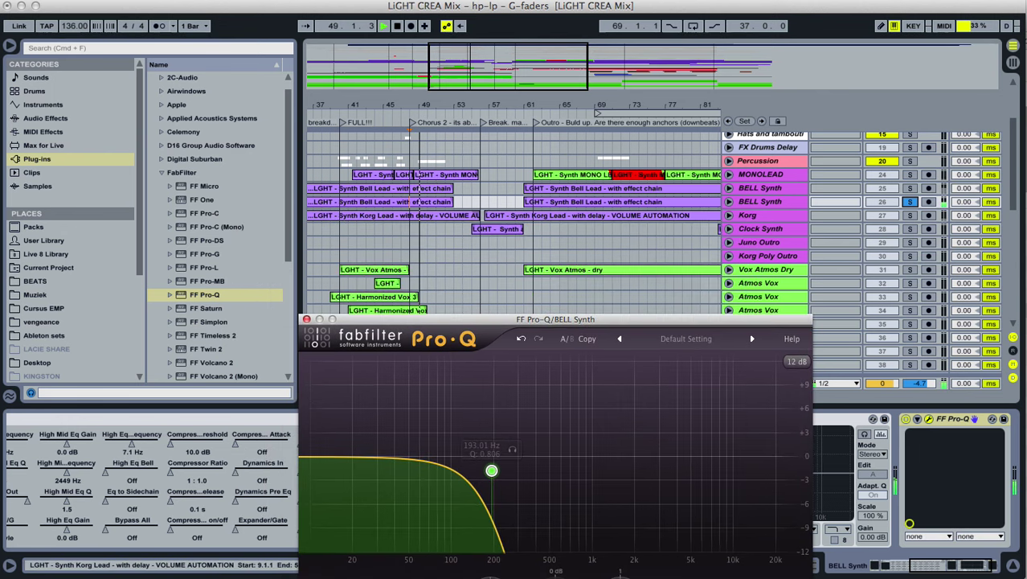
Unfold the Korg track and listen to the filtered BELL Synth copy from the start of Chorus 2 at bar 48.
{"action": "left_click", "coordinate": [729, 215]}
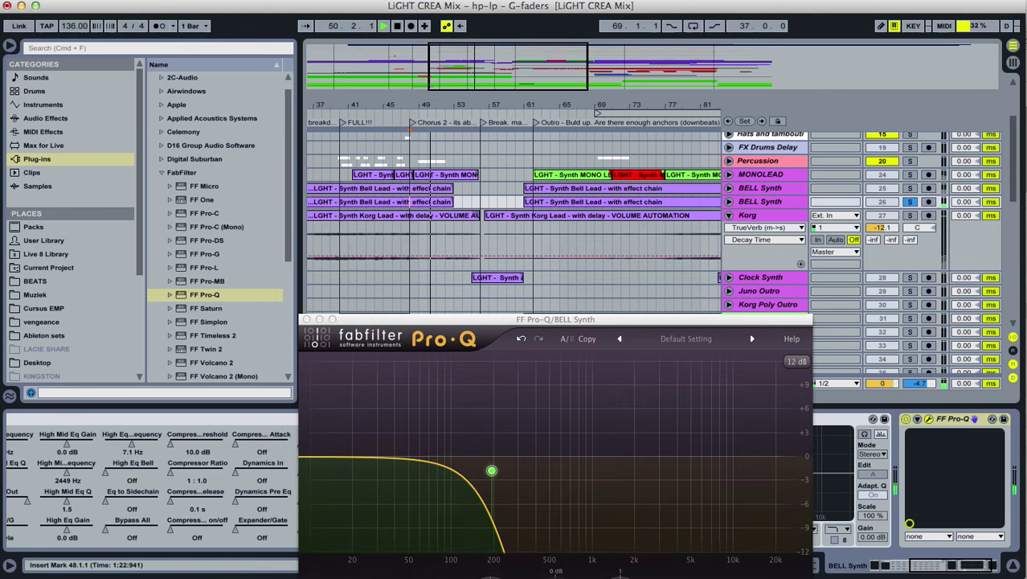
{"action": "left_click_drag", "start_coordinate": [557, 320], "coordinate": [557, 306]}
{"action": "key", "text": "space"}
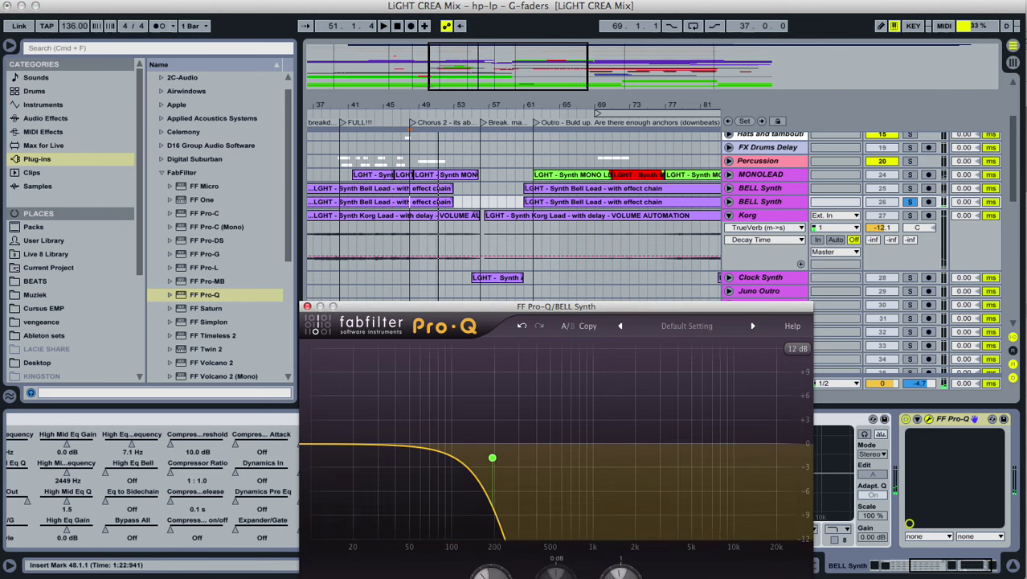
{"action": "left_click", "coordinate": [400, 241]}
{"action": "key", "text": "space"}
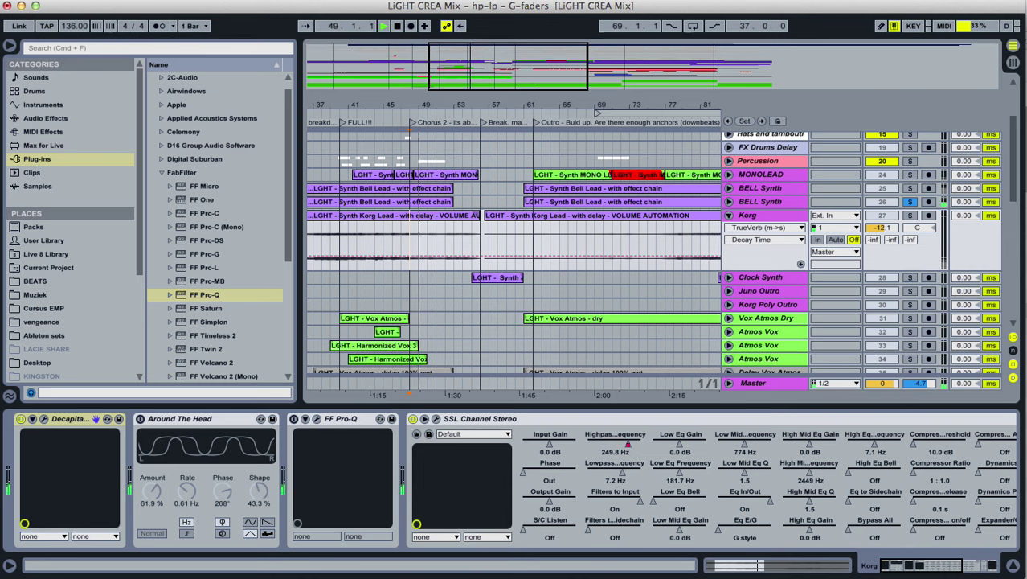
Replay the filtered BELL Synth copy from bar 49 and reselect its track to bring back the FF Pro-Q window.
{"action": "key", "text": "super+alt+p"}
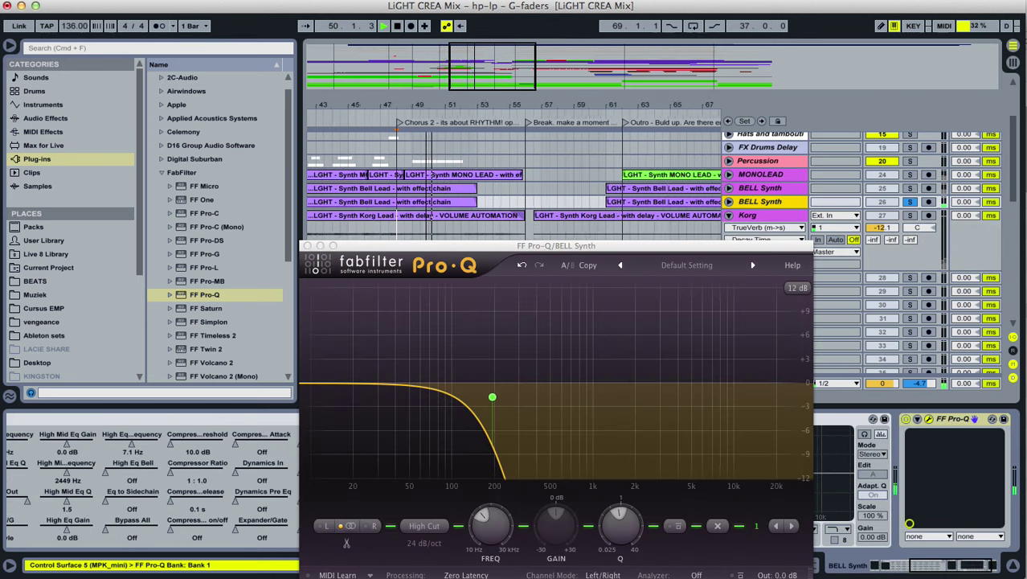
{"action": "left_click_drag", "start_coordinate": [425, 106], "coordinate": [425, 145]}
{"action": "left_click", "coordinate": [401, 147]}
{"action": "key", "text": "space"}
{"action": "key", "text": "space"}
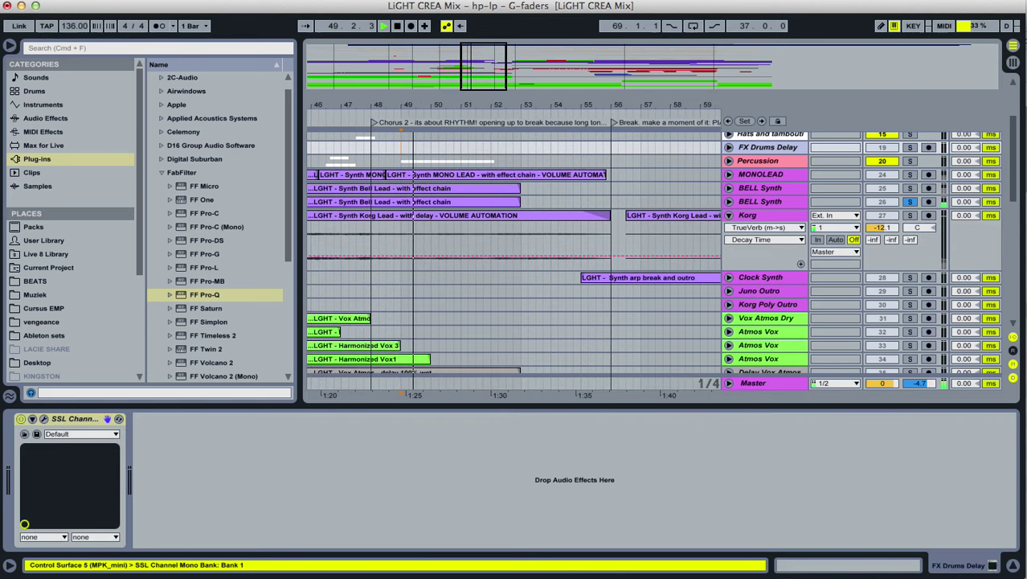
{"action": "key", "text": "Down"}
{"action": "key", "text": "Down"}
{"action": "key", "text": "Down"}
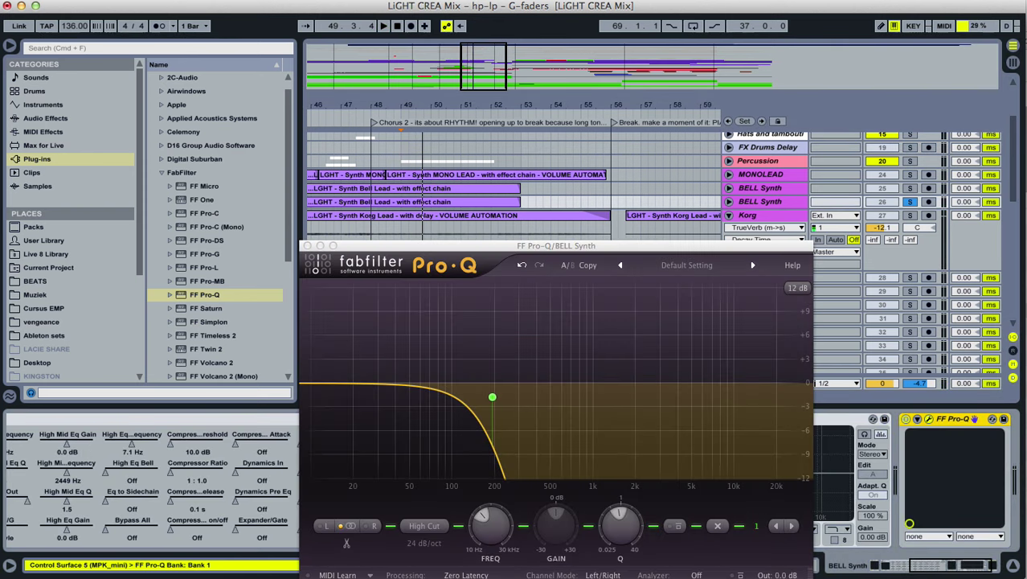
{"action": "left_click", "coordinate": [307, 245]}
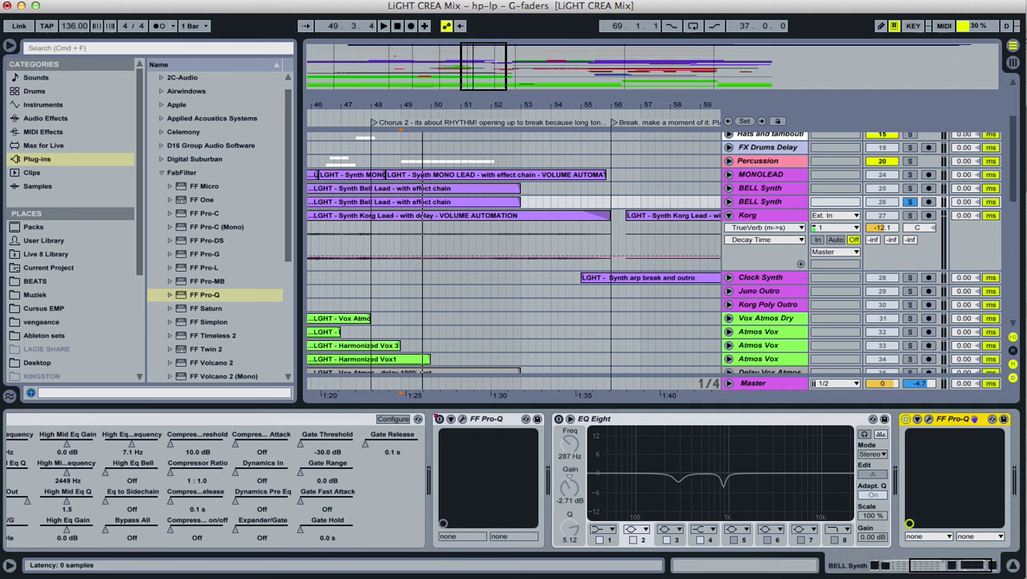
{"action": "key", "text": "Return"}
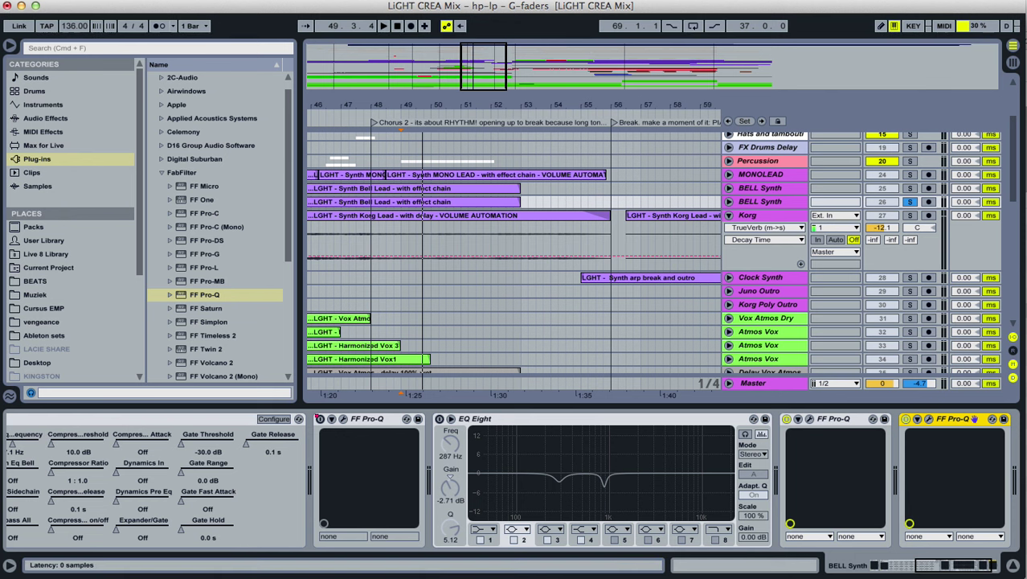
{"action": "left_click", "coordinate": [760, 188]}
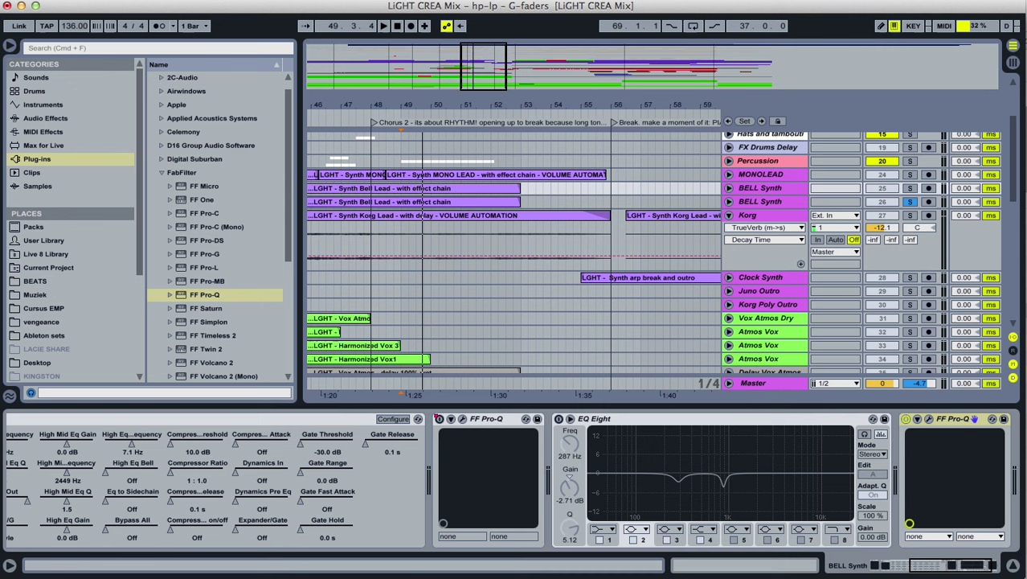
Set the filter type of the original BELL Synth's FF Pro-Q to Low Cut and close the plug-in window.
{"action": "left_click", "coordinate": [928, 419]}
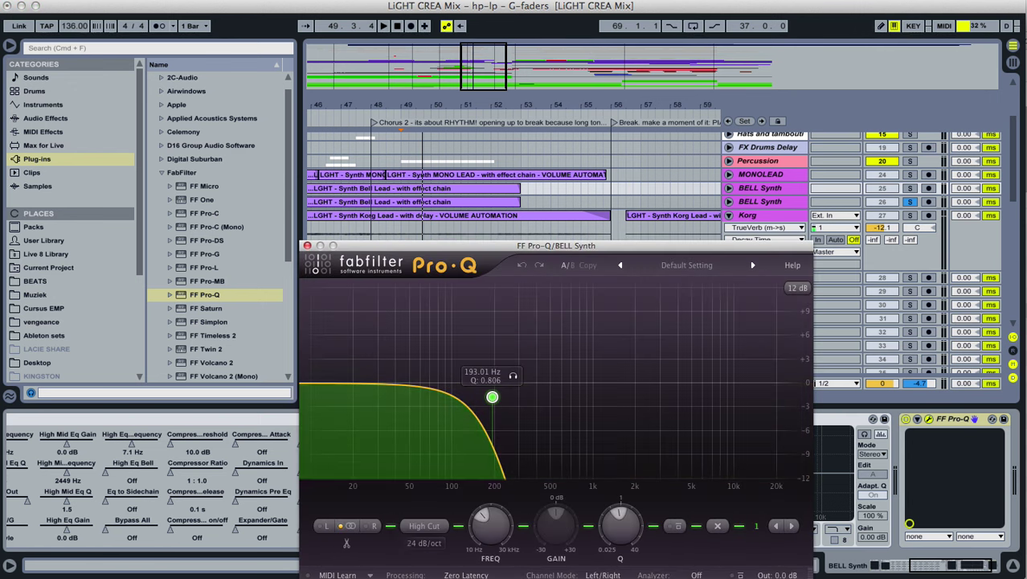
{"action": "left_click", "coordinate": [434, 532]}
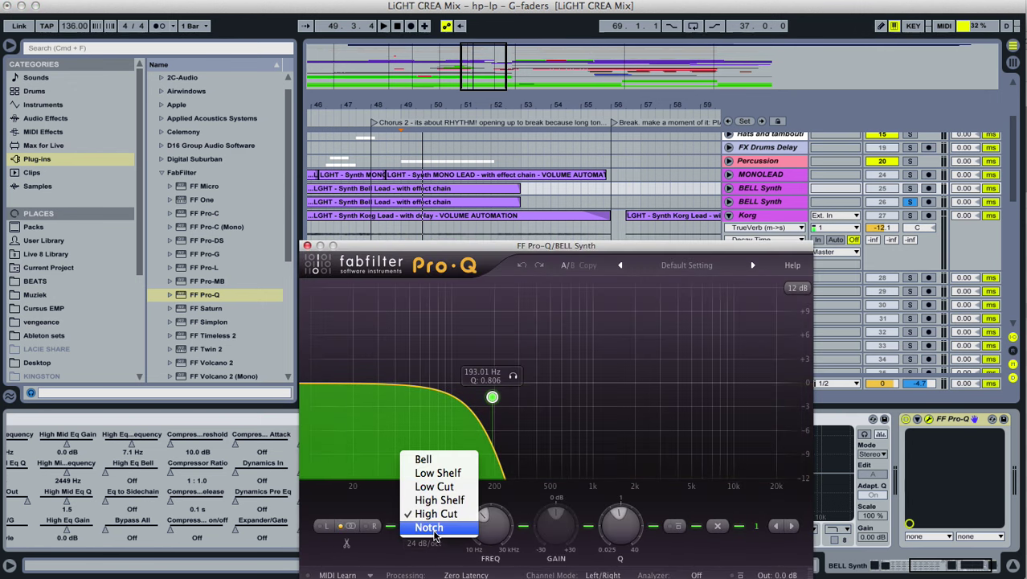
{"action": "left_click", "coordinate": [441, 487]}
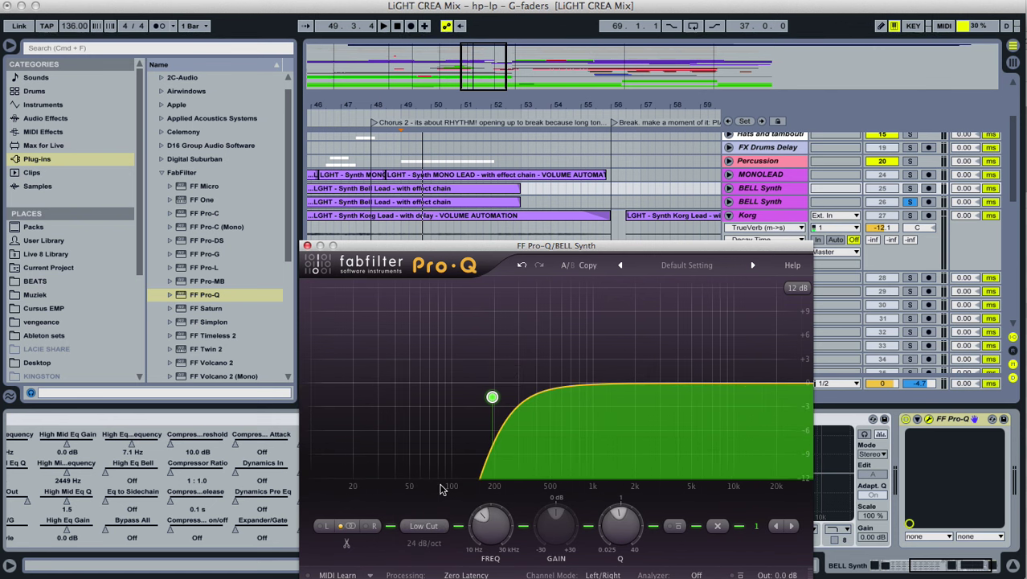
{"action": "left_click", "coordinate": [307, 246]}
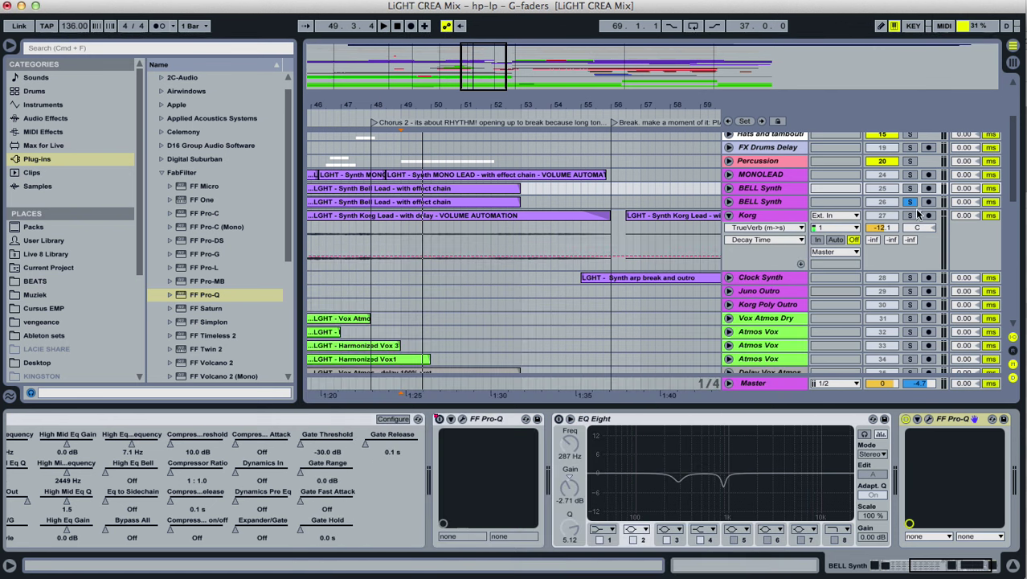
Solo the original BELL Synth track, unfold it, and listen to it from Chorus 2 into the Outro.
{"action": "left_click", "coordinate": [909, 188]}
{"action": "key", "text": "space"}
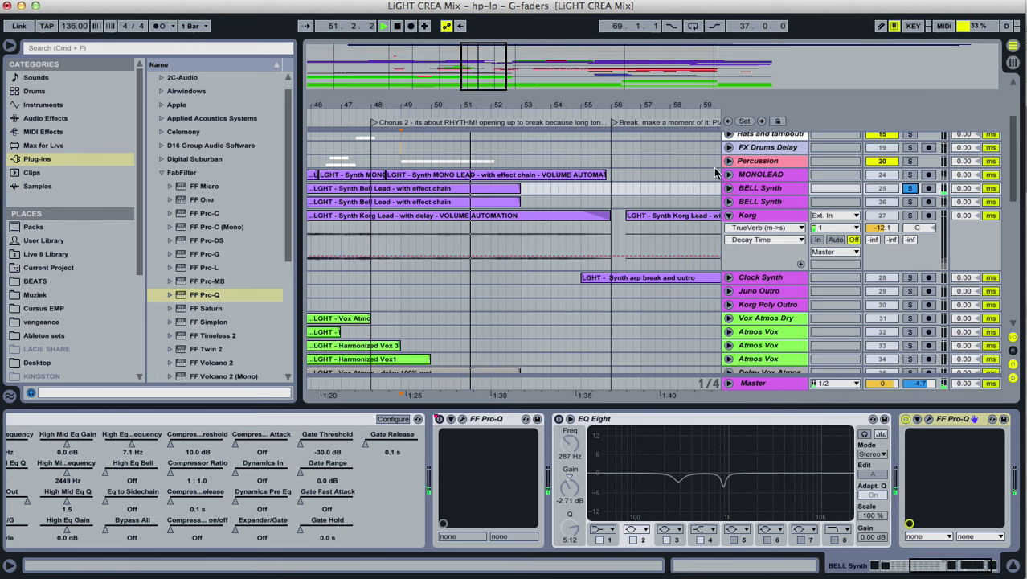
{"action": "left_click_drag", "start_coordinate": [670, 102], "coordinate": [480, 66]}
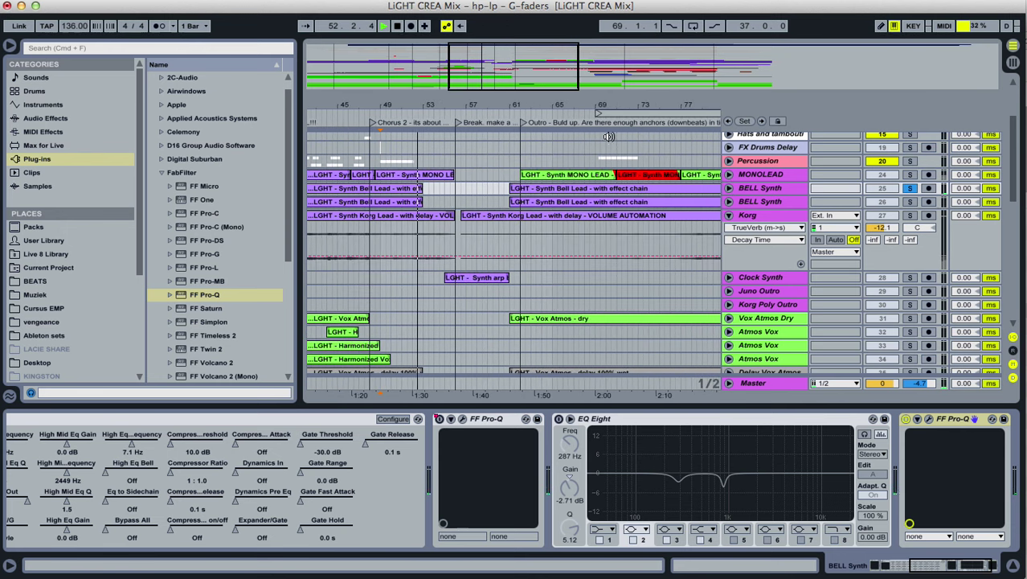
{"action": "left_click", "coordinate": [729, 189]}
{"action": "left_click", "coordinate": [563, 222]}
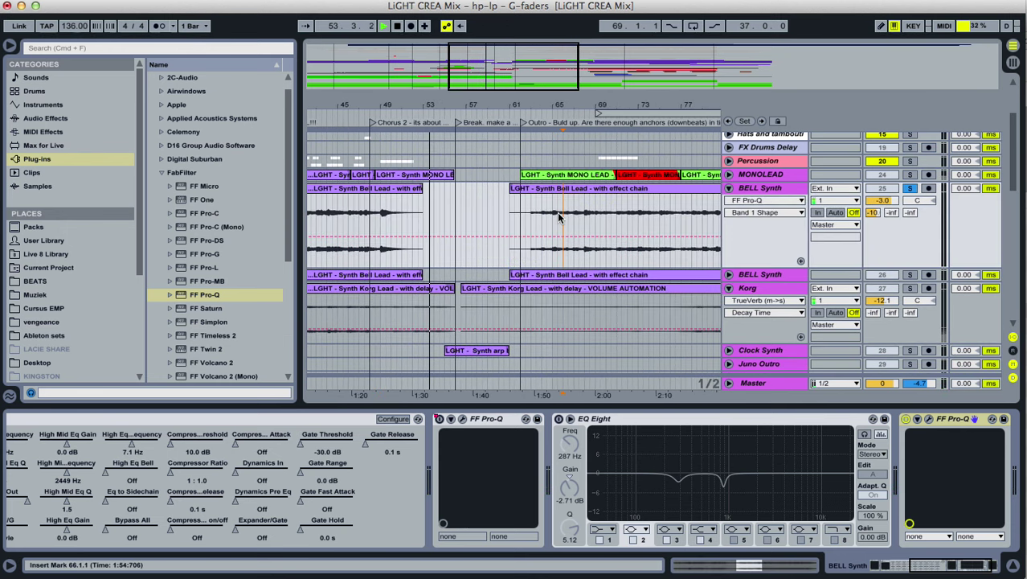
{"action": "left_click_drag", "start_coordinate": [613, 107], "coordinate": [438, 74]}
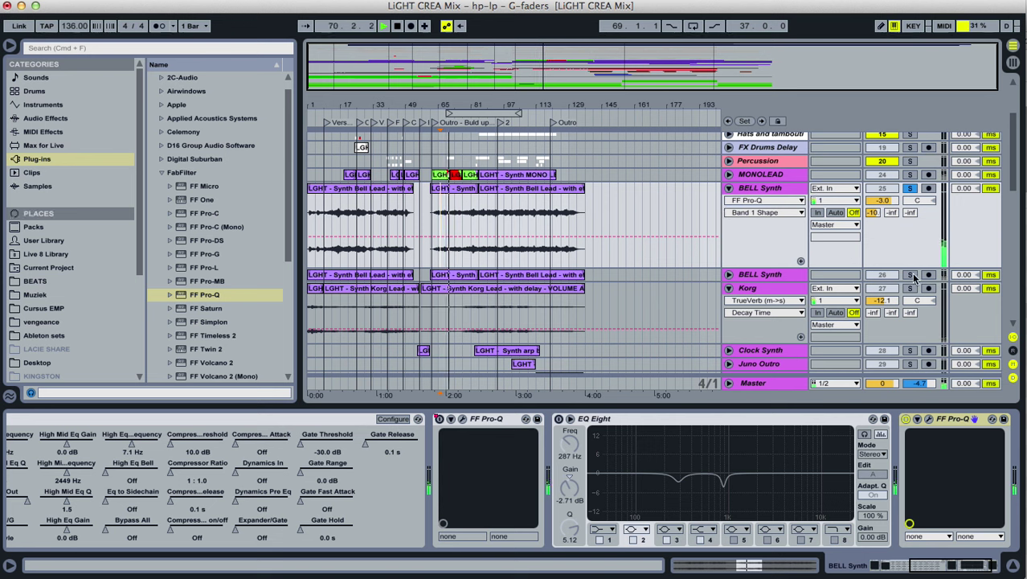
Solo the duplicated BELL Synth track in place of the original, unfold it, and listen to its Outro part.
{"action": "left_click", "coordinate": [911, 275]}
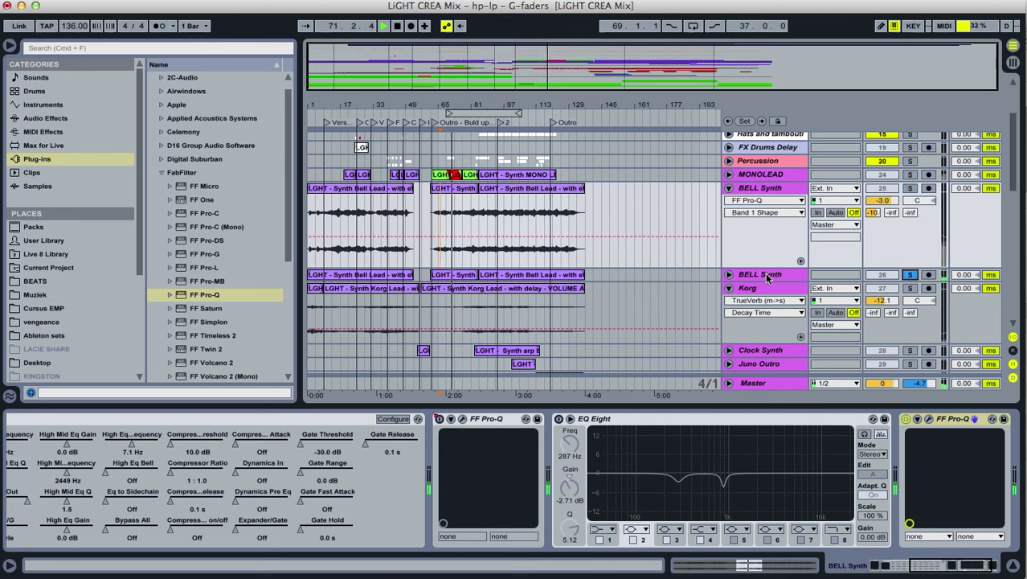
{"action": "left_click", "coordinate": [730, 275]}
{"action": "left_click_drag", "start_coordinate": [474, 102], "coordinate": [496, 132]}
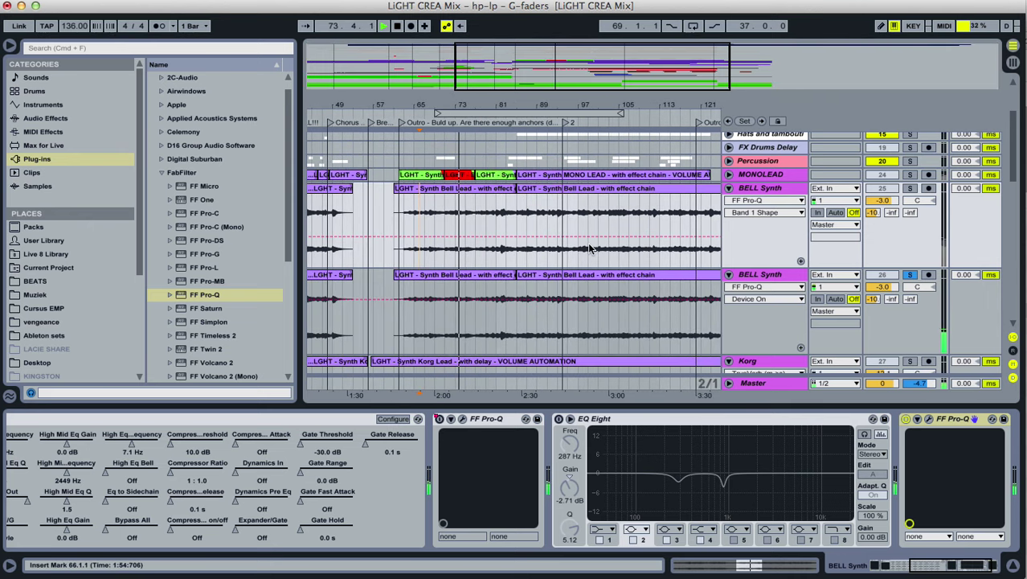
{"action": "left_click", "coordinate": [764, 278]}
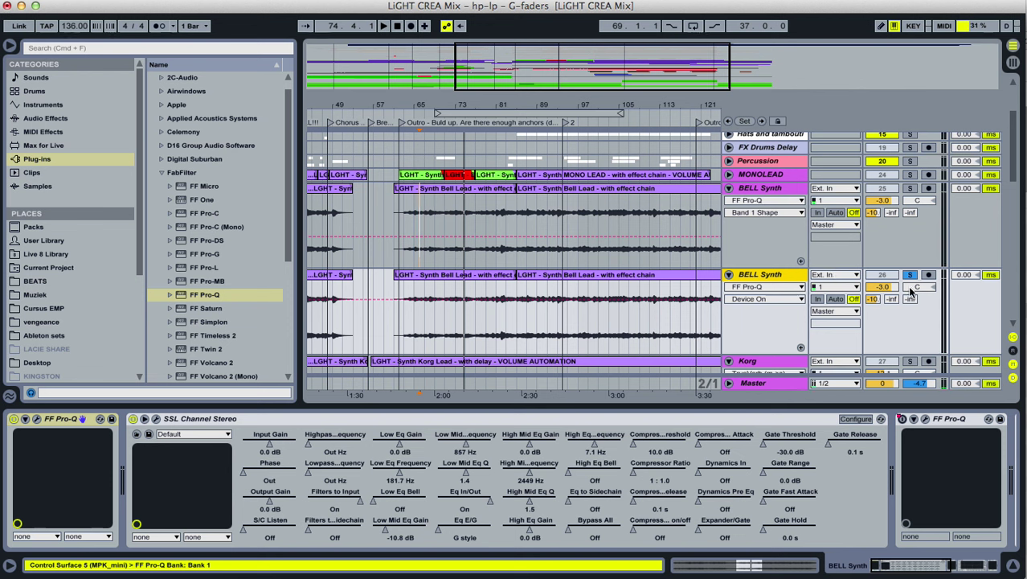
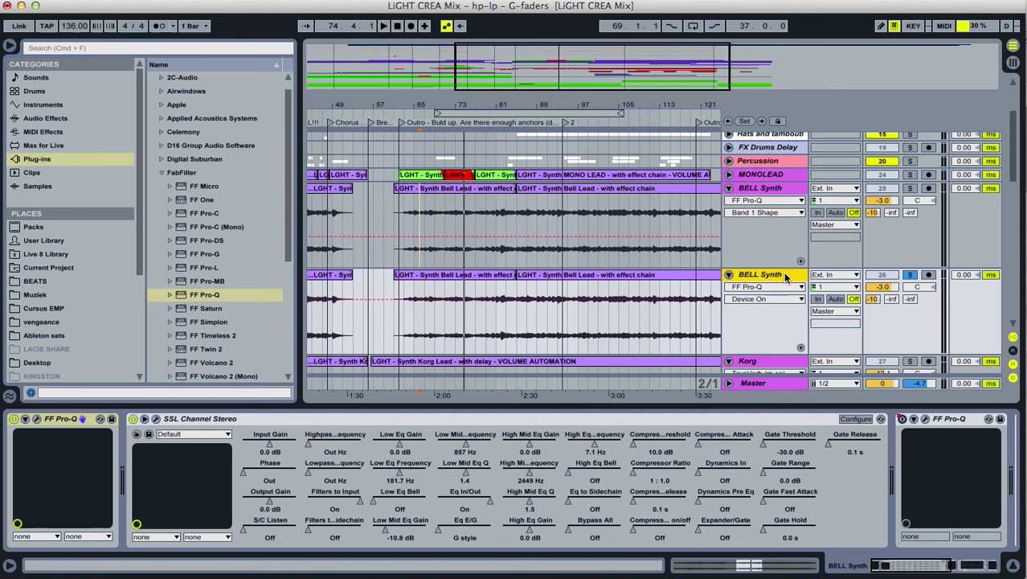
Undo the addition of FF Pro-Q to both BELL Synth tracks and delete the duplicated track.
{"action": "key", "text": "super+z"}
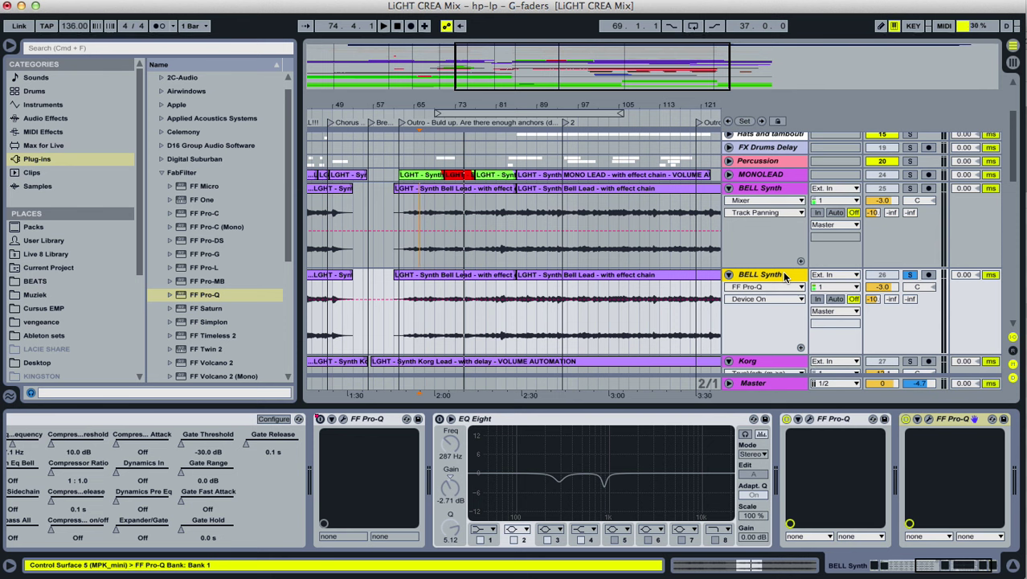
{"action": "key", "text": "super+z"}
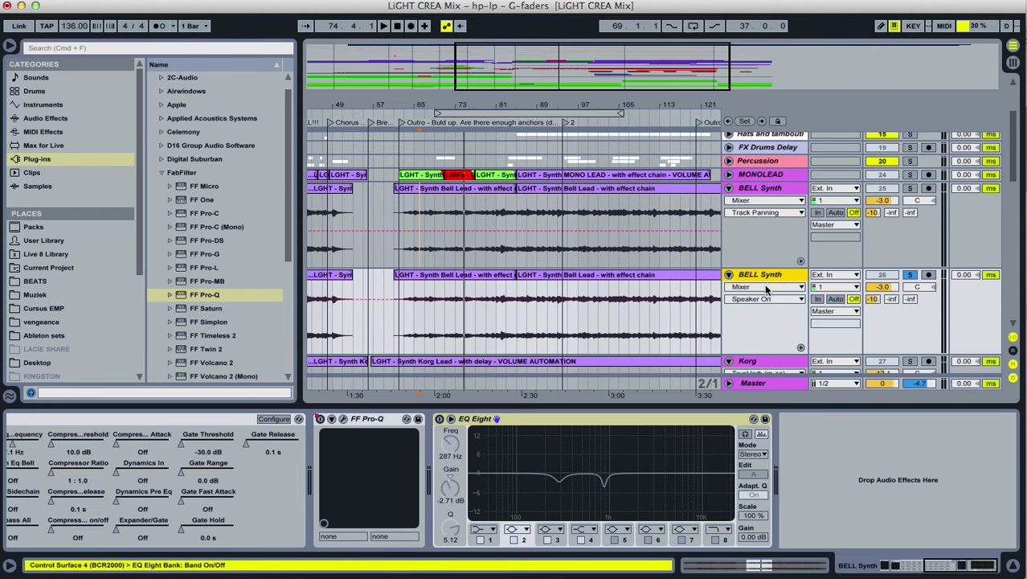
{"action": "key", "text": "Delete"}
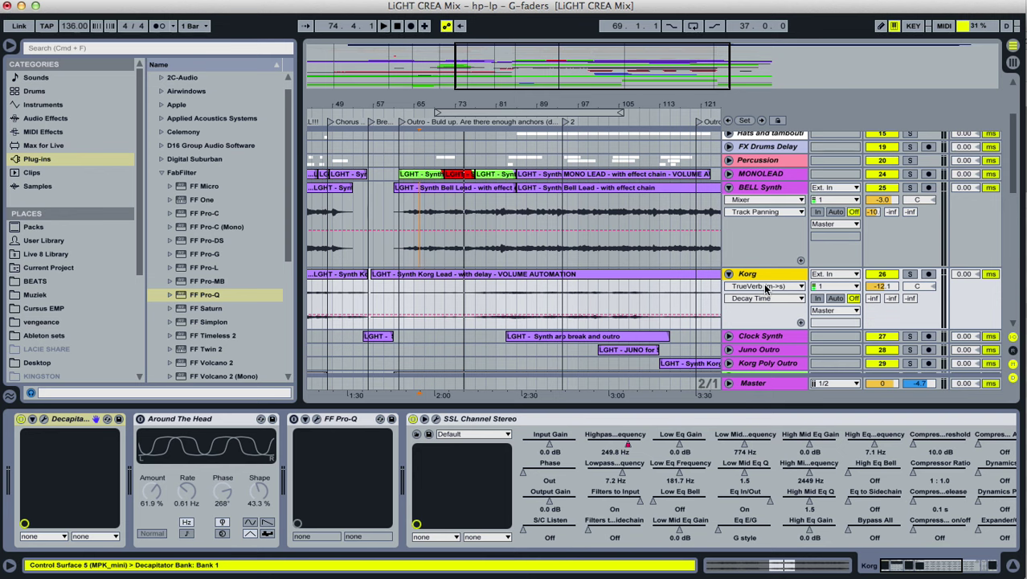
Change the track color of the remaining BELL Synth to red.
{"action": "left_click", "coordinate": [761, 191]}
{"action": "left_click", "coordinate": [761, 189]}
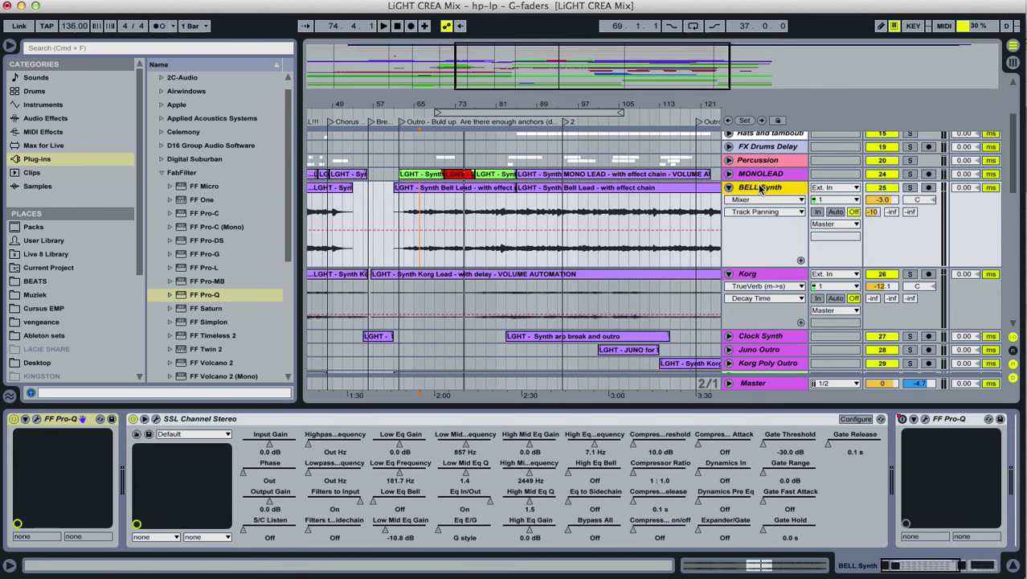
{"action": "right_click", "coordinate": [760, 186]}
{"action": "left_click", "coordinate": [772, 368]}
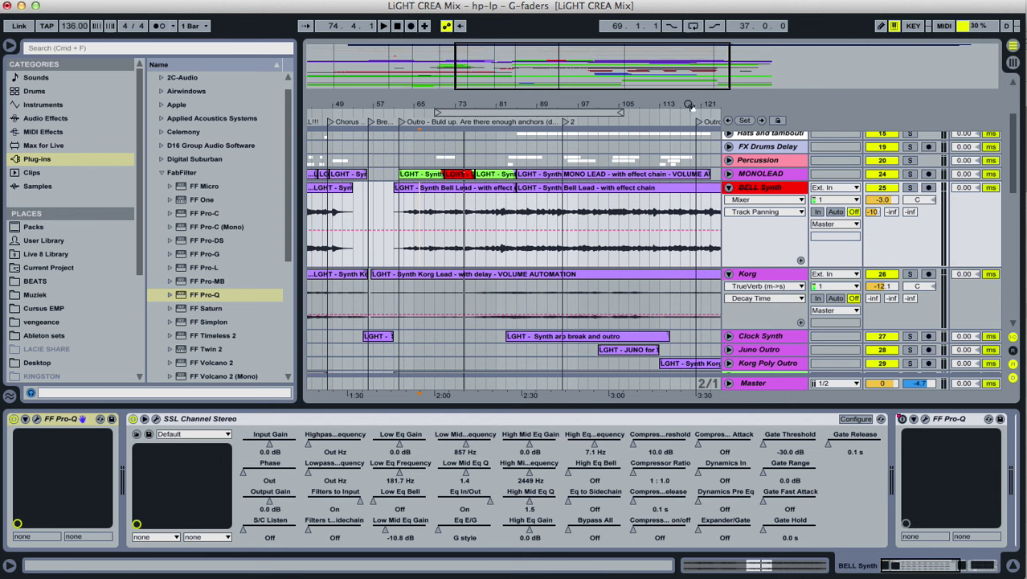
Solo the BELL Synth track and listen to it from the start of Verse 1 at bar 9.
{"action": "left_click_drag", "start_coordinate": [690, 106], "coordinate": [690, 48]}
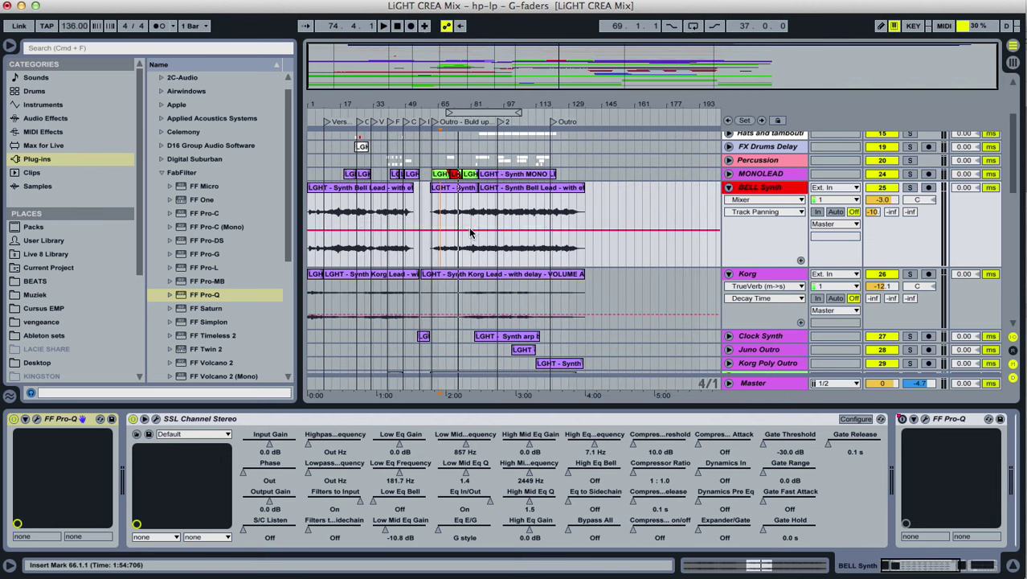
{"action": "left_click", "coordinate": [326, 229]}
{"action": "left_click", "coordinate": [909, 190]}
{"action": "key", "text": "space"}
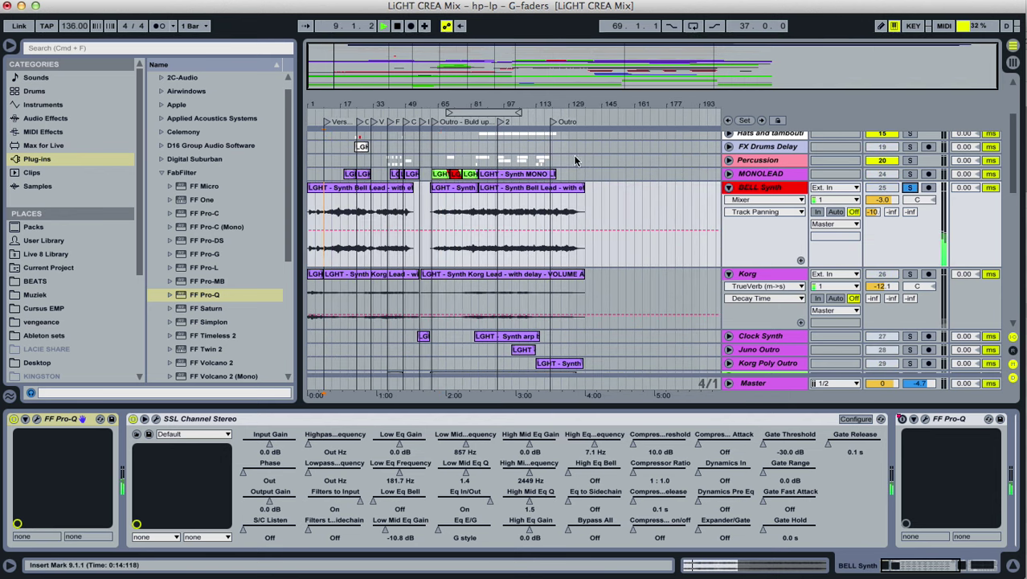
{"action": "key", "text": "plus"}
{"action": "key", "text": "plus"}
{"action": "left_click_drag", "start_coordinate": [341, 104], "coordinate": [376, 106]}
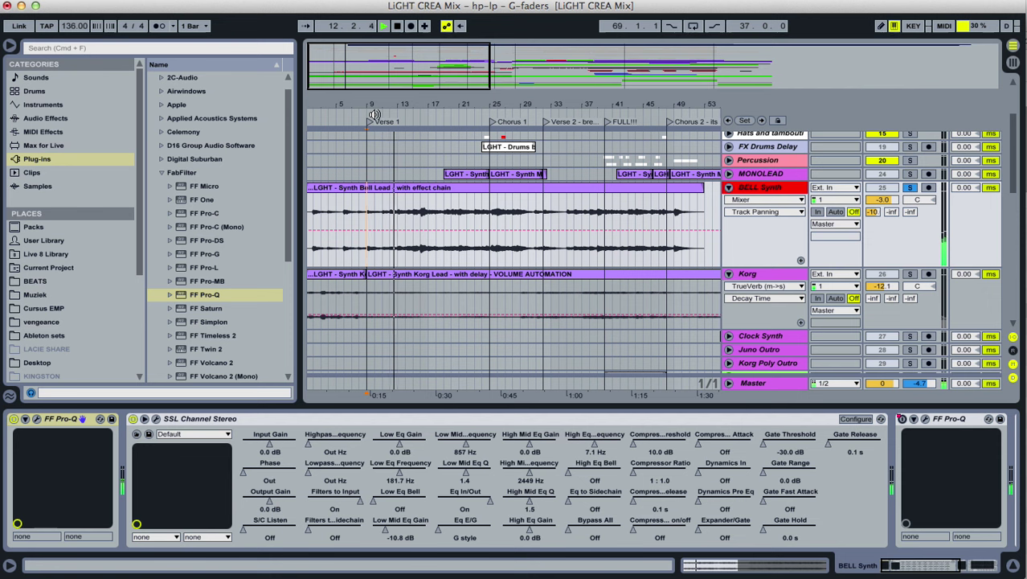
{"action": "left_click", "coordinate": [374, 200]}
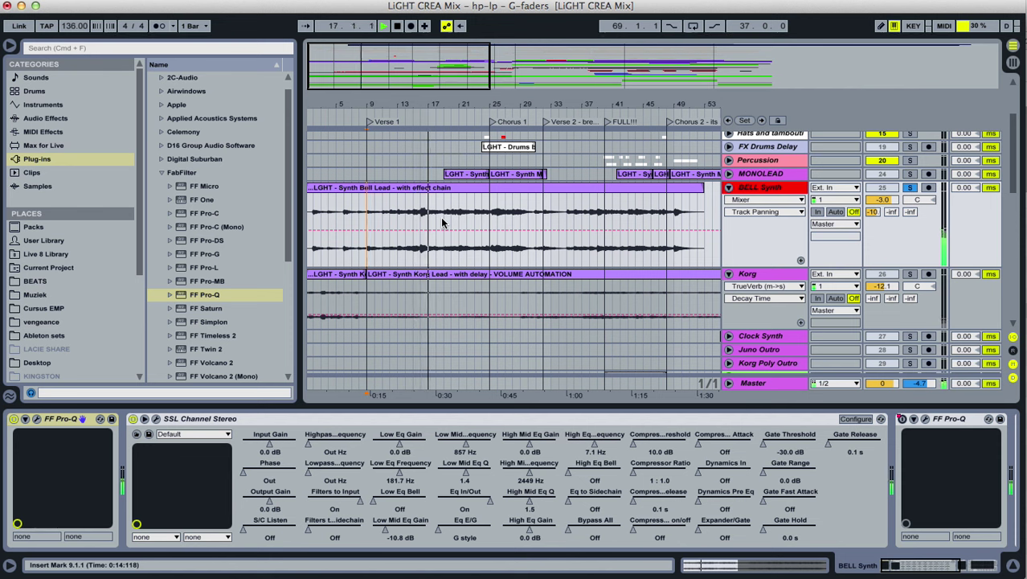
{"action": "key", "text": "space"}
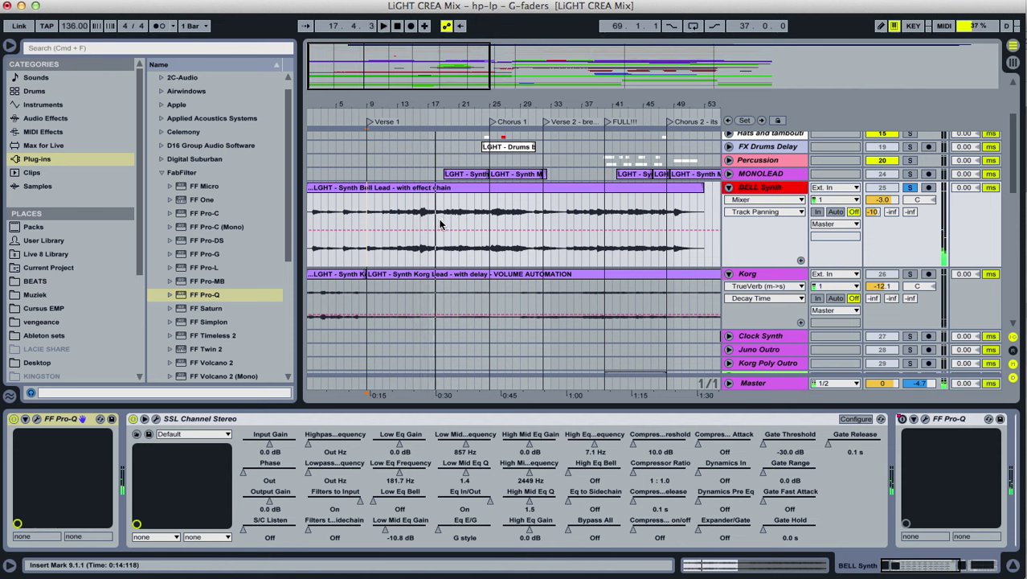
Rename the BELL Synth track as BELL Synth Compress gently.
{"action": "left_click", "coordinate": [762, 189]}
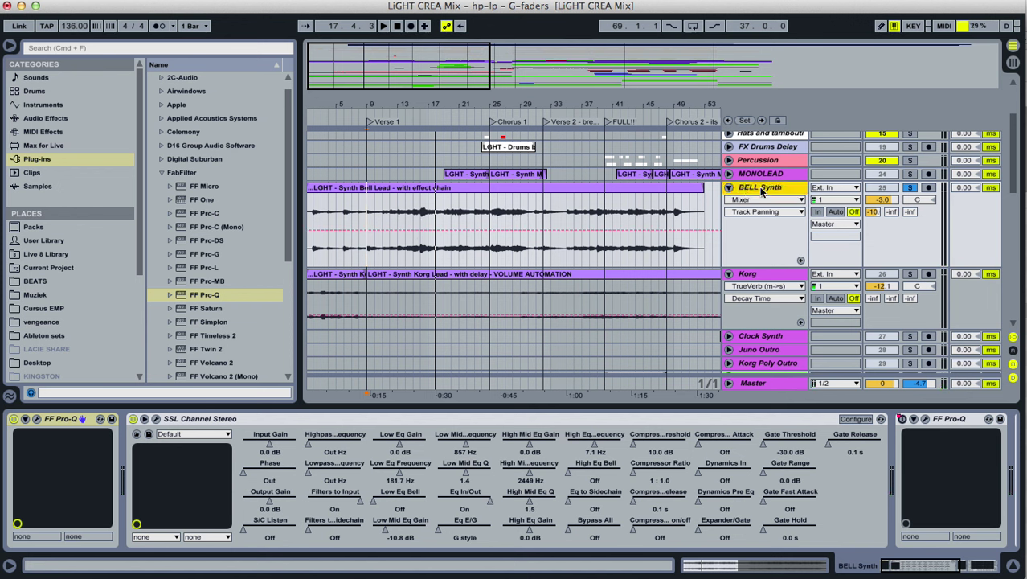
{"action": "key", "text": "super+r"}
{"action": "type", "text": "Compress"}
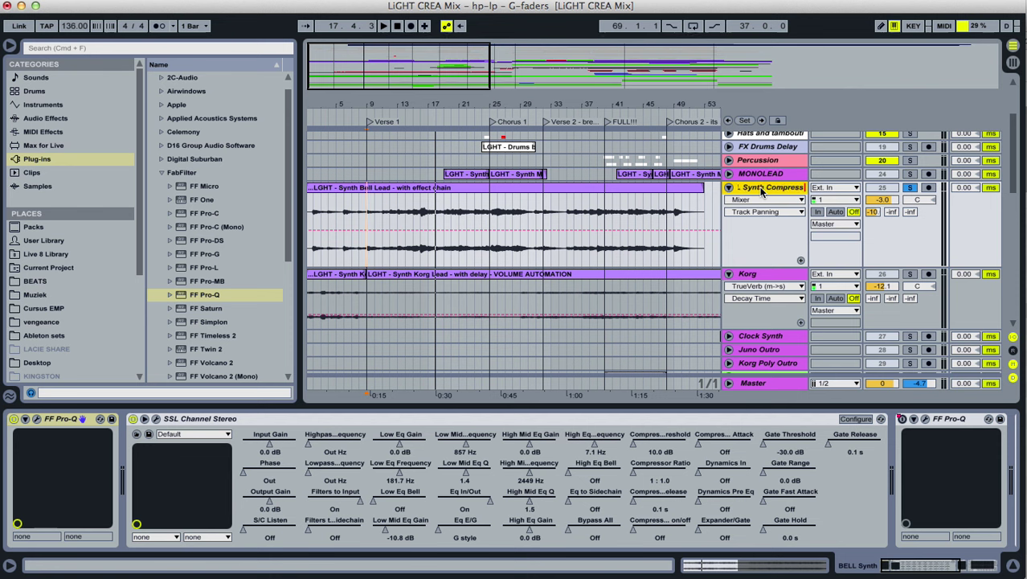
{"action": "type", "text": " gently"}
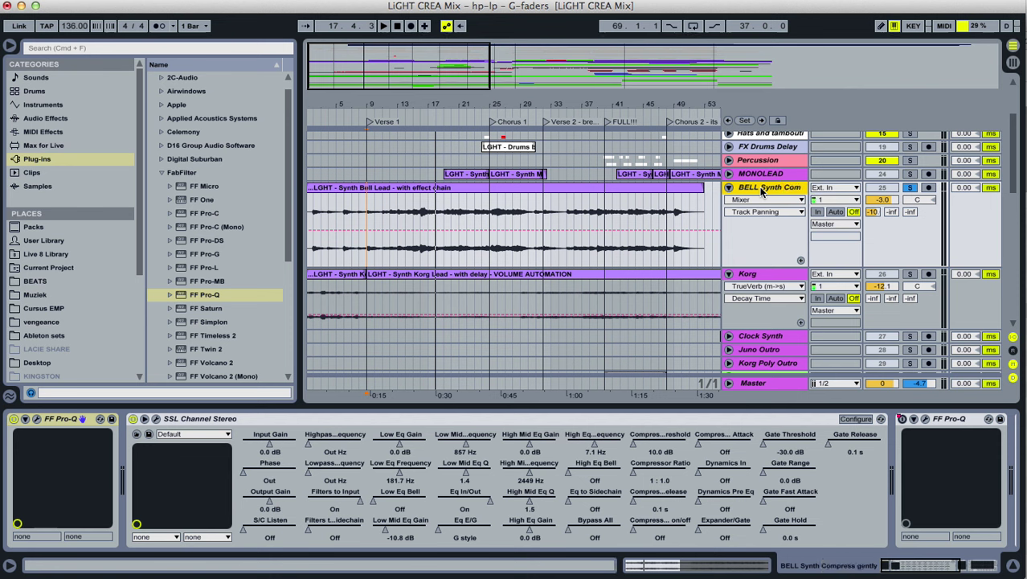
Add the FF Pro-C compressor to the end of the BELL Synth track's device chain.
{"action": "left_click_drag", "start_coordinate": [936, 570], "coordinate": [992, 569]}
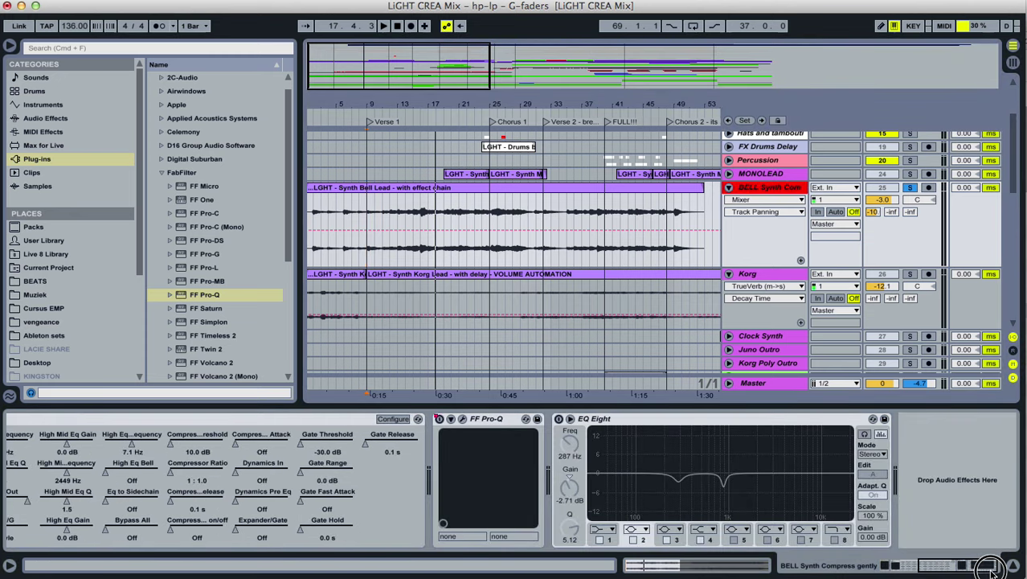
{"action": "left_click", "coordinate": [765, 188]}
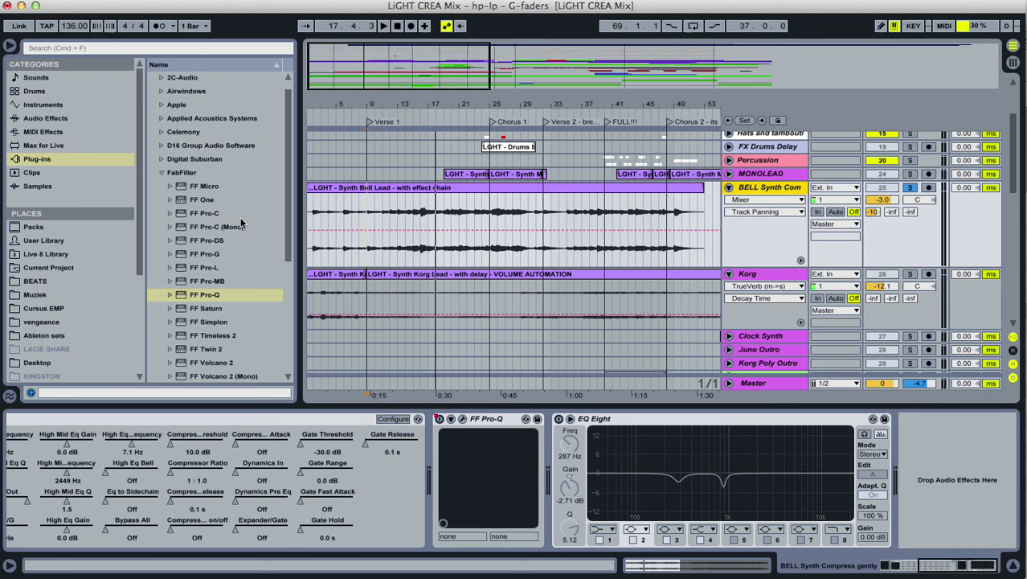
{"action": "left_click_drag", "start_coordinate": [221, 215], "coordinate": [352, 229]}
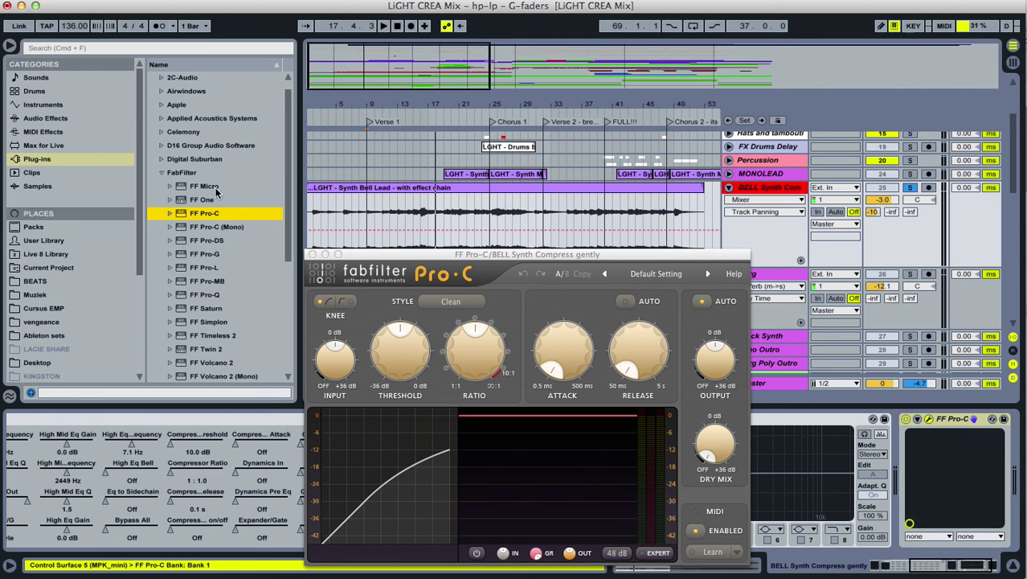
Turn off the automatic output gain of FF Pro-C and listen to the BELL Synth from bar 14.
{"action": "left_click_drag", "start_coordinate": [441, 102], "coordinate": [399, 208]}
{"action": "left_click", "coordinate": [374, 210]}
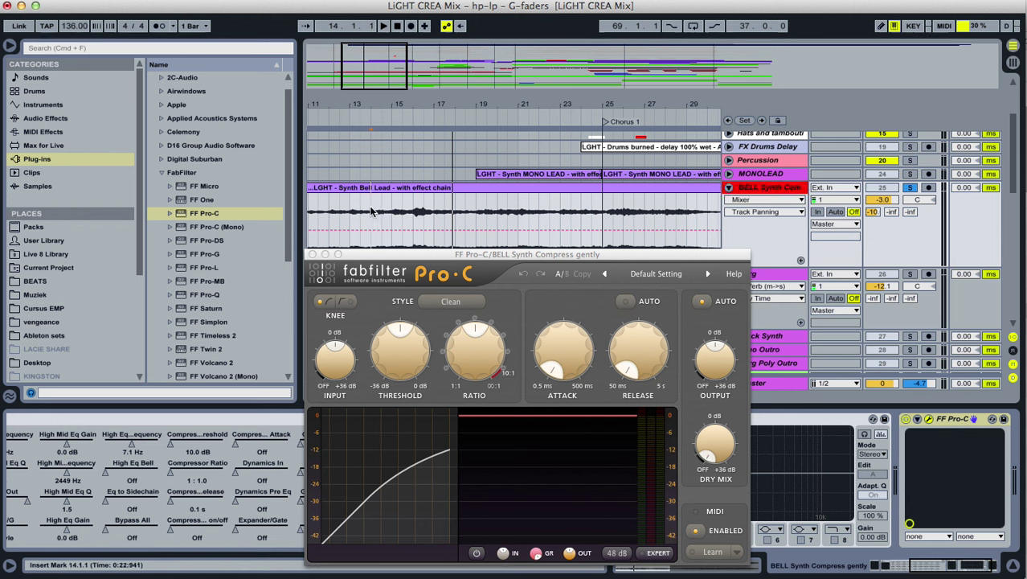
{"action": "key", "text": "space"}
{"action": "key", "text": "space"}
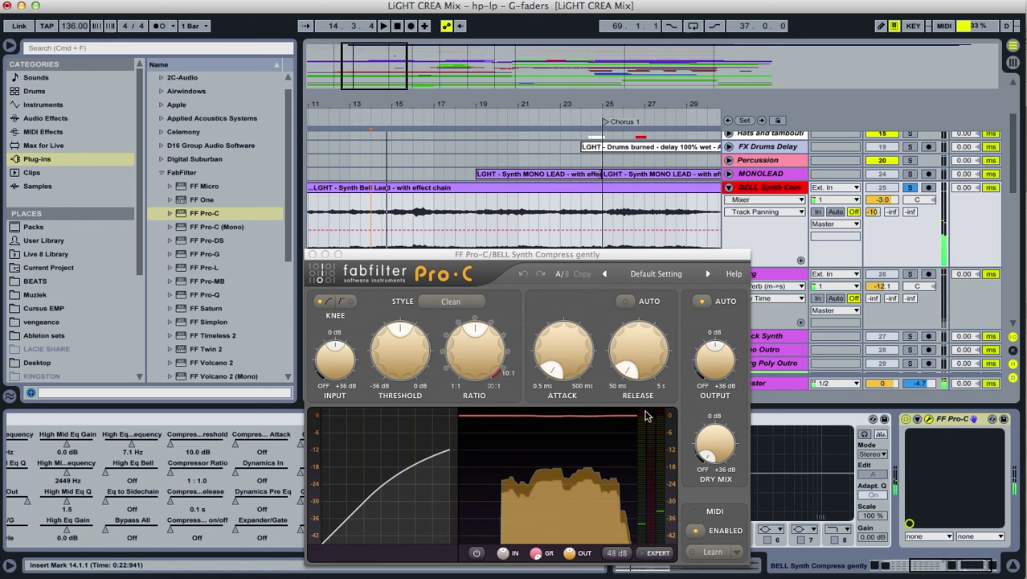
{"action": "left_click", "coordinate": [703, 303]}
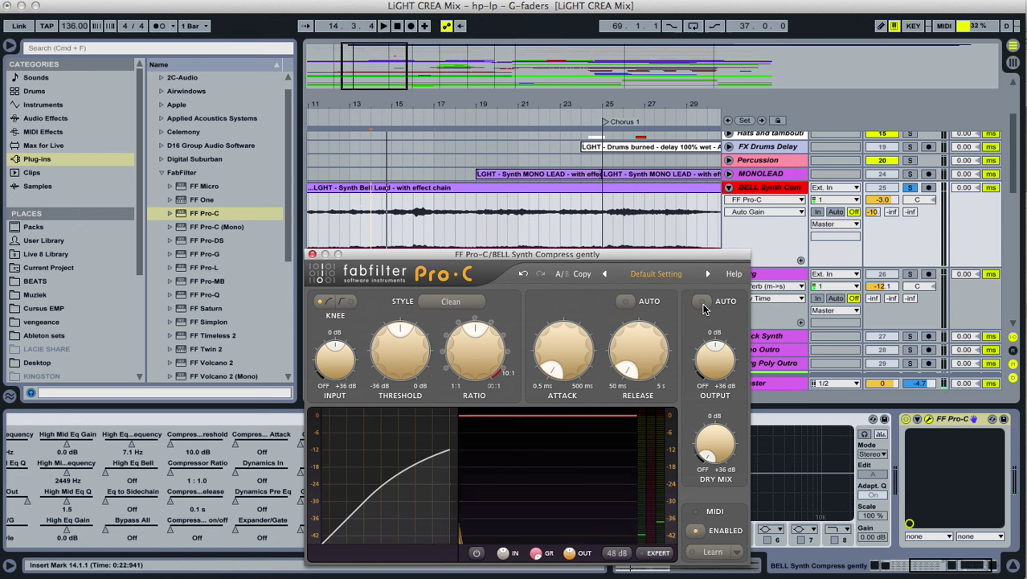
{"action": "left_click", "coordinate": [703, 309]}
{"action": "left_click", "coordinate": [416, 211]}
{"action": "key", "text": "space"}
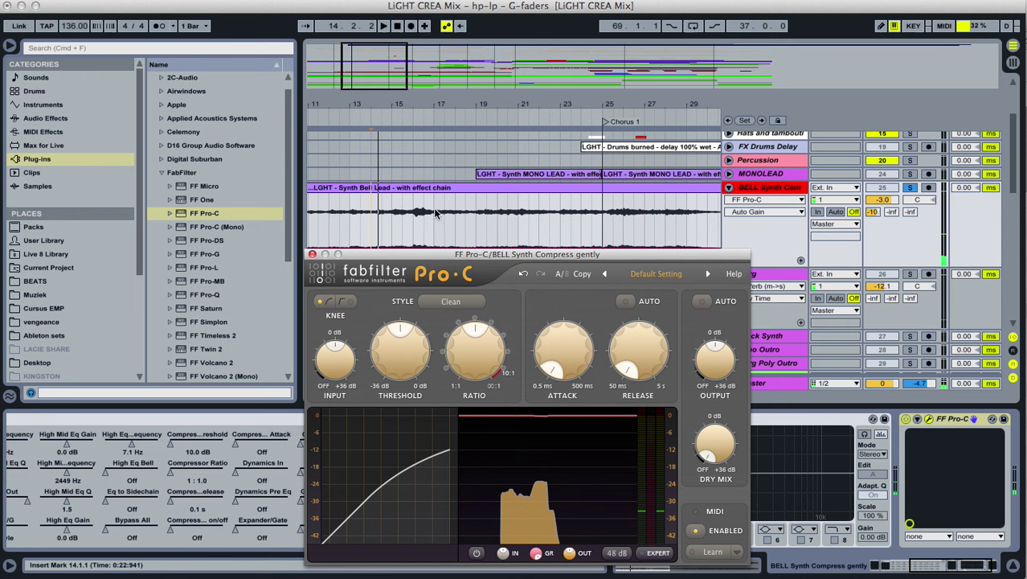
Set the FF Pro-C ratio to about 2.94:1, lower its threshold, and check the compression from bar 14.
{"action": "left_click", "coordinate": [401, 331]}
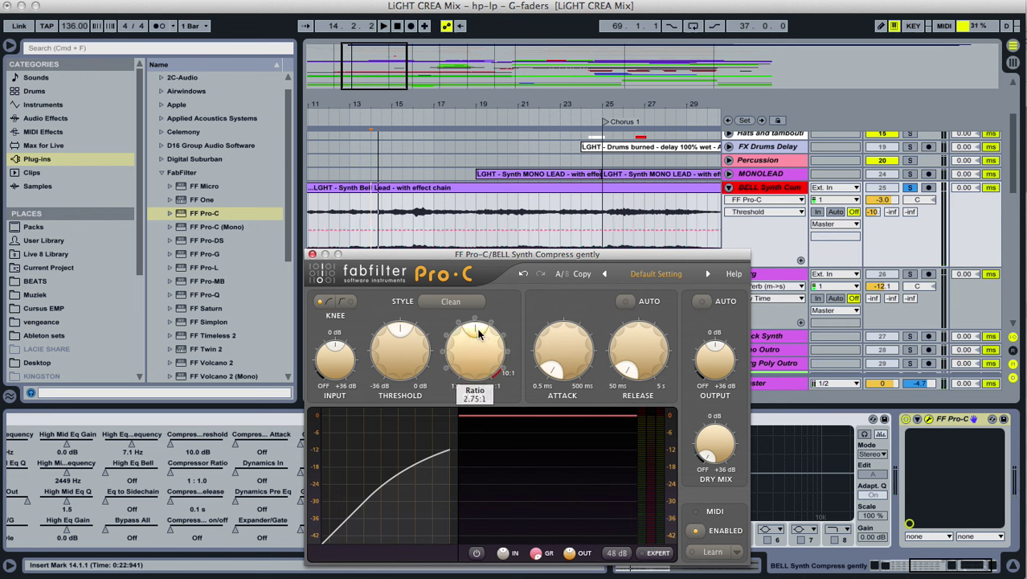
{"action": "left_click_drag", "start_coordinate": [474, 353], "coordinate": [477, 327]}
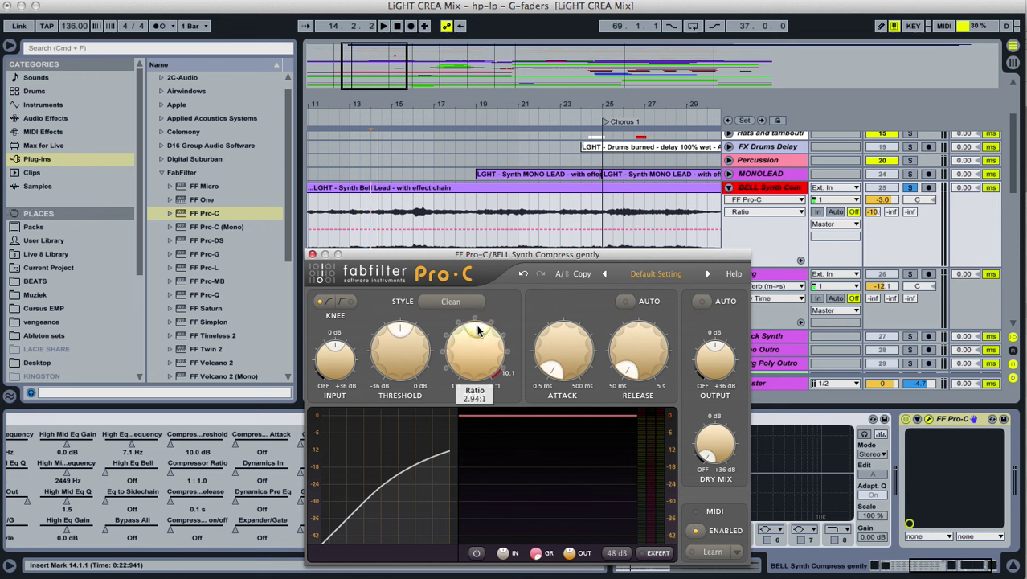
{"action": "left_click_drag", "start_coordinate": [400, 329], "coordinate": [387, 332]}
{"action": "key", "text": "space"}
{"action": "key", "text": "space"}
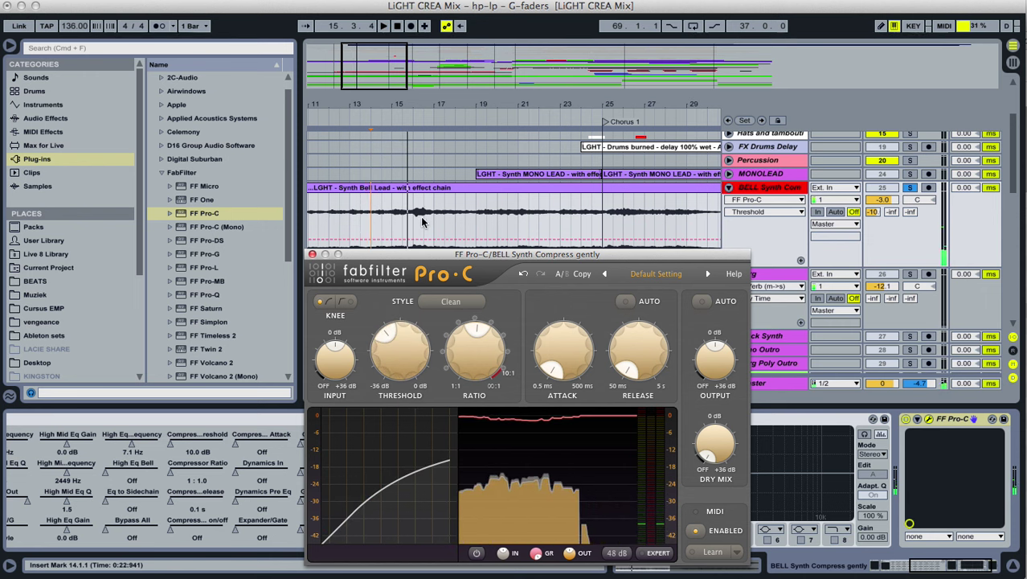
Fine-tune the FF Pro-C threshold by ear during playback from bar 14, ending on a lower setting for stronger gain reduction.
{"action": "key", "text": "space"}
{"action": "left_click_drag", "start_coordinate": [384, 337], "coordinate": [388, 332]}
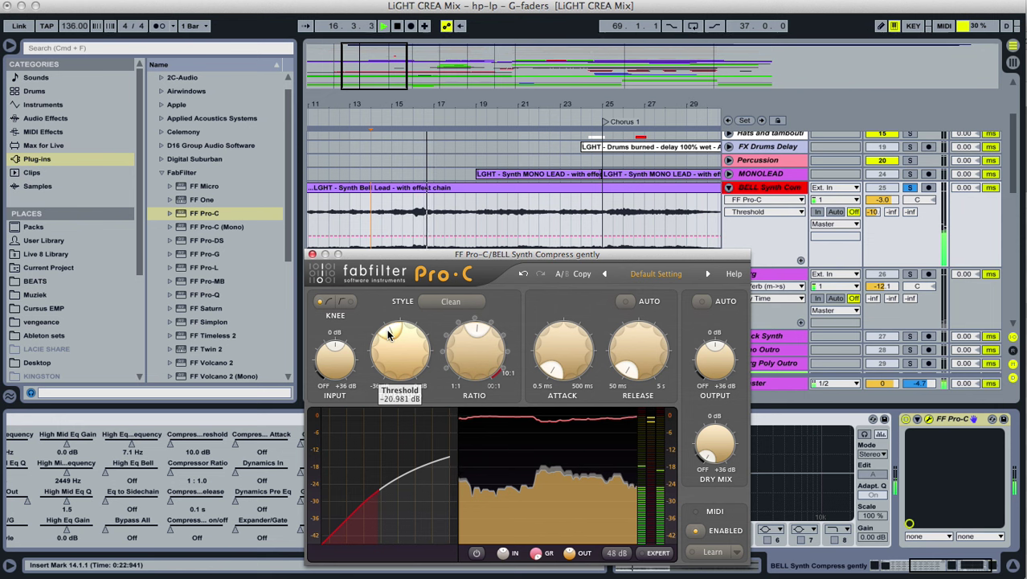
{"action": "left_click_drag", "start_coordinate": [389, 333], "coordinate": [391, 332]}
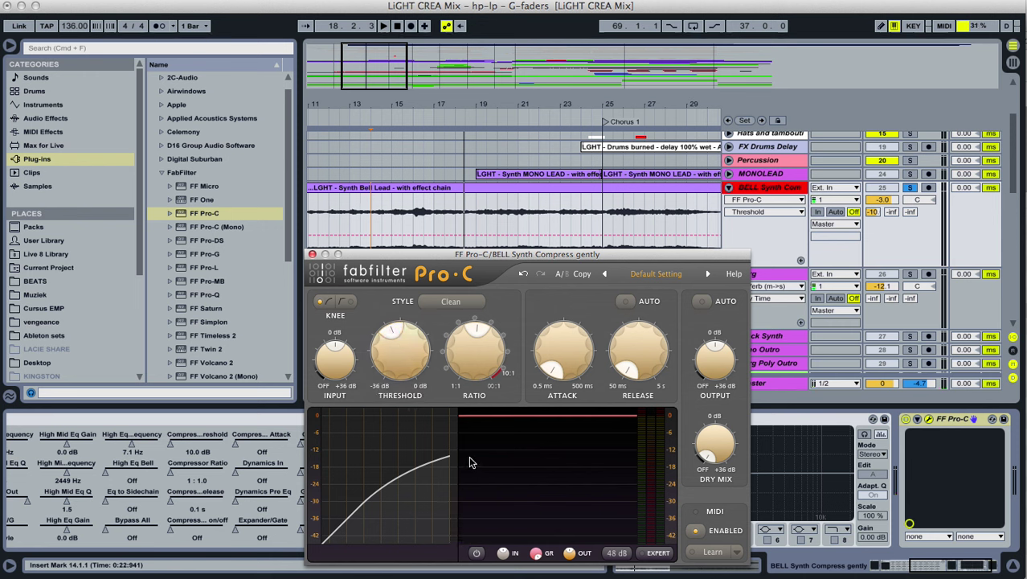
{"action": "mouse_move", "coordinate": [390, 323]}
{"action": "left_mouse_down"}
{"action": "mouse_move", "coordinate": [381, 366]}
{"action": "mouse_move", "coordinate": [388, 344]}
{"action": "left_mouse_up"}
{"action": "key", "text": "space"}
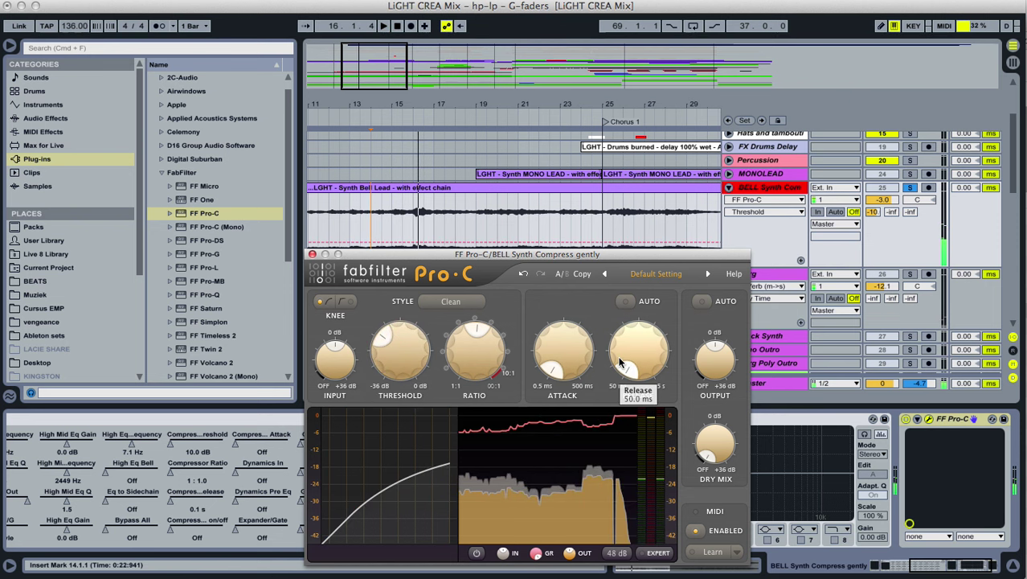
Raise the FF Pro-C release and set the ratio to 2.78:1, listening to the BELL Synth from bar 12.
{"action": "left_click_drag", "start_coordinate": [617, 367], "coordinate": [624, 329]}
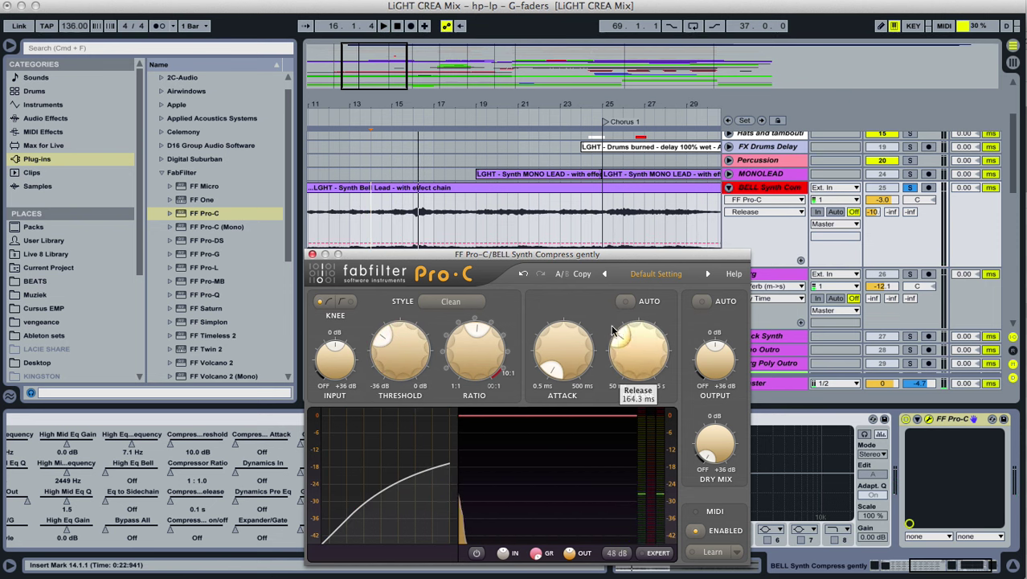
{"action": "left_click", "coordinate": [476, 322]}
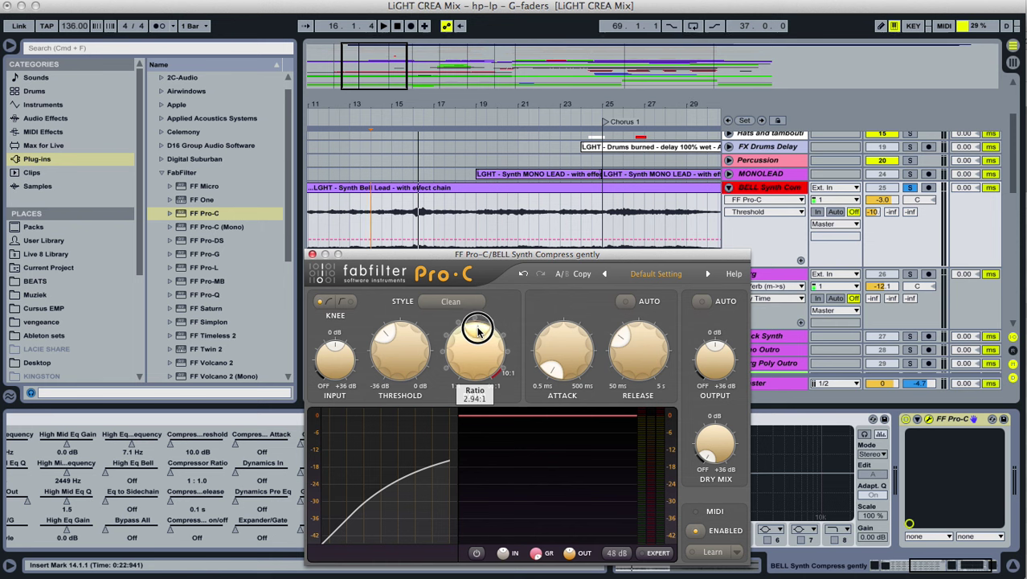
{"action": "key", "text": "space"}
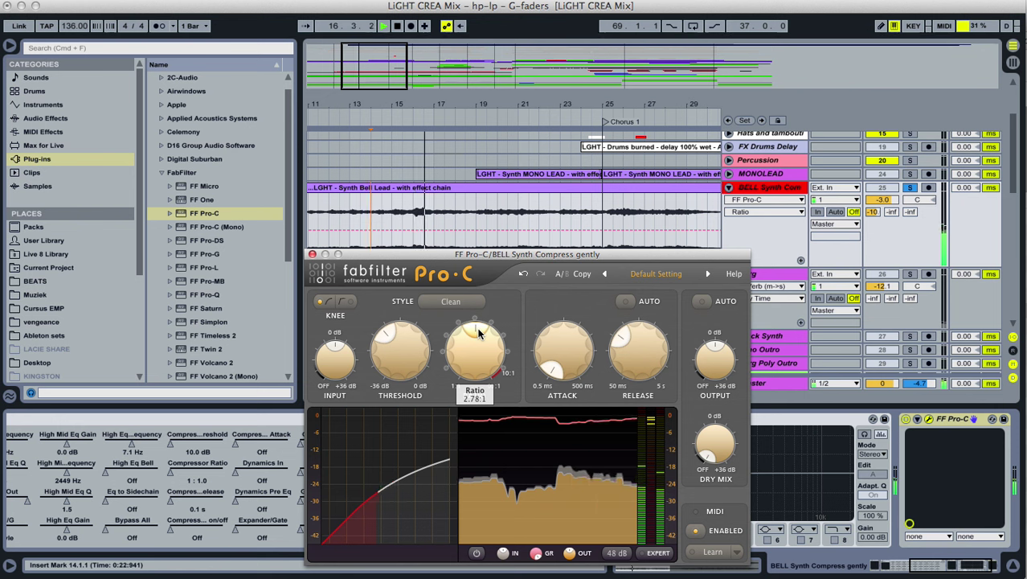
{"action": "mouse_move", "coordinate": [478, 334]}
{"action": "left_click", "coordinate": [343, 217]}
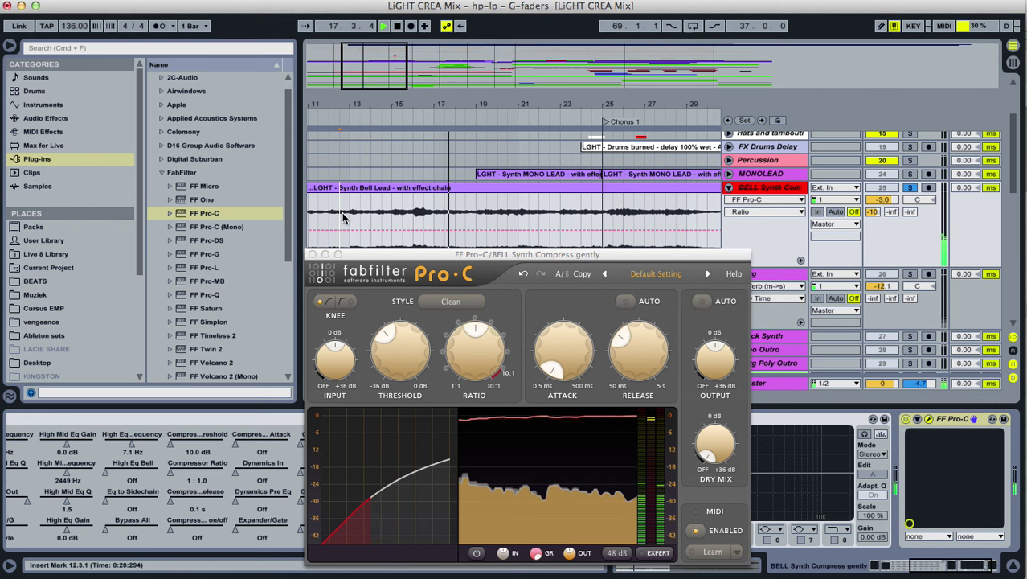
{"action": "left_click", "coordinate": [623, 337]}
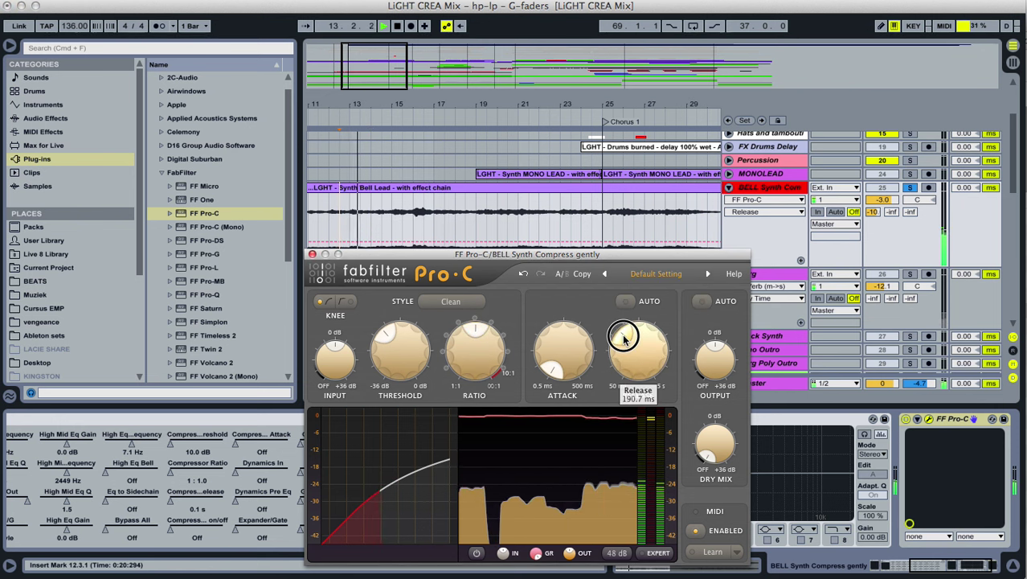
{"action": "left_click_drag", "start_coordinate": [625, 339], "coordinate": [628, 338]}
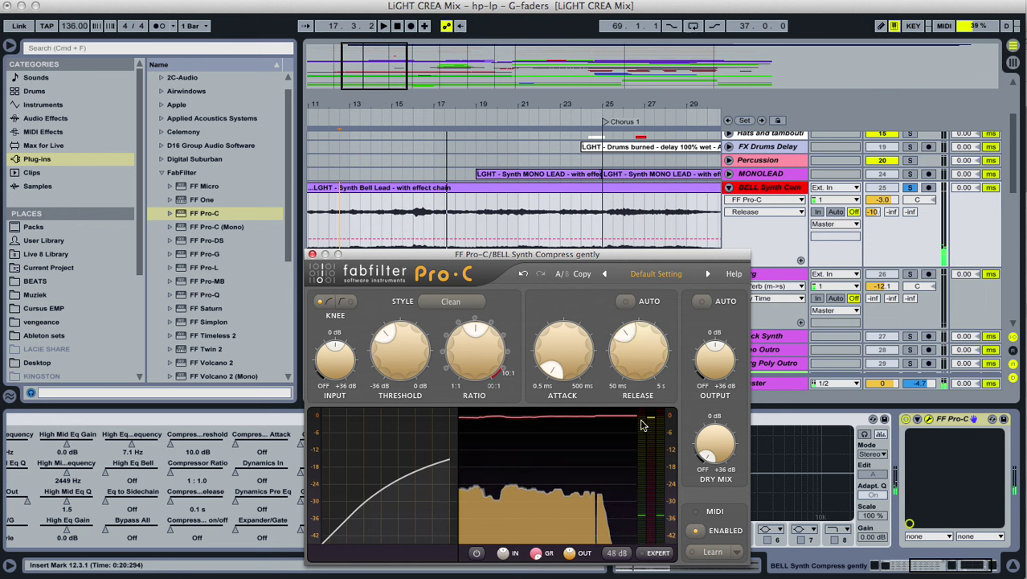
Blend uncompressed signal into FF Pro-C by ear during playback, setting the dry level to about -10.5 dB.
{"action": "left_click", "coordinate": [709, 462]}
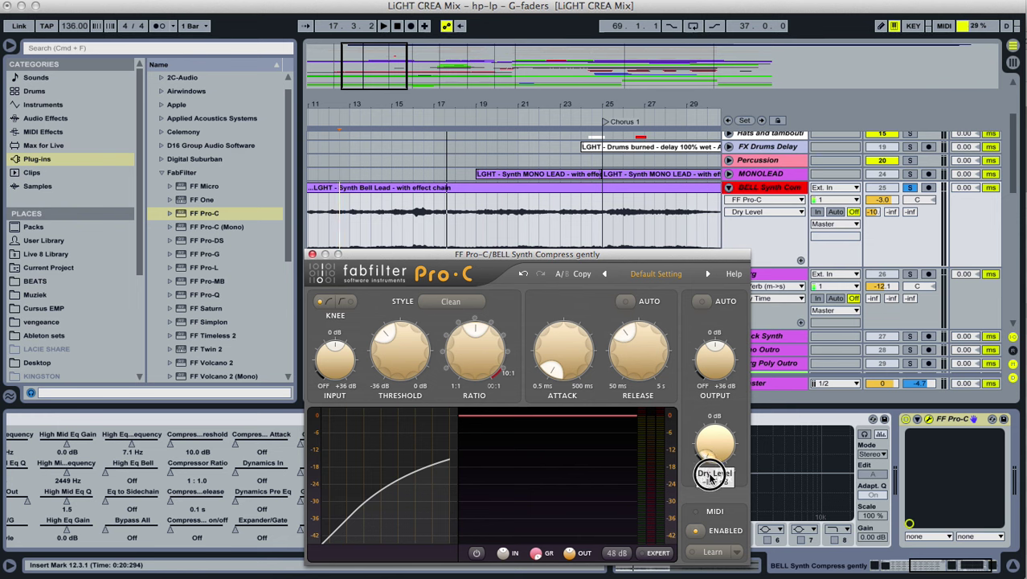
{"action": "left_click_drag", "start_coordinate": [709, 462], "coordinate": [710, 410]}
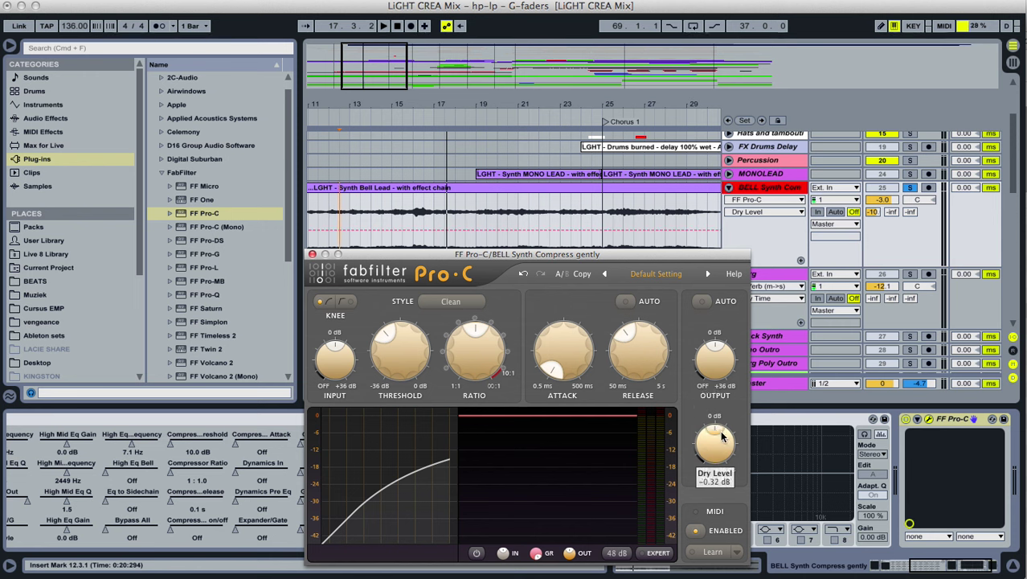
{"action": "key", "text": "space"}
{"action": "left_click_drag", "start_coordinate": [718, 430], "coordinate": [711, 431]}
{"action": "scroll", "coordinate": [711, 435], "scroll_direction": "down", "scroll_amount": 3}
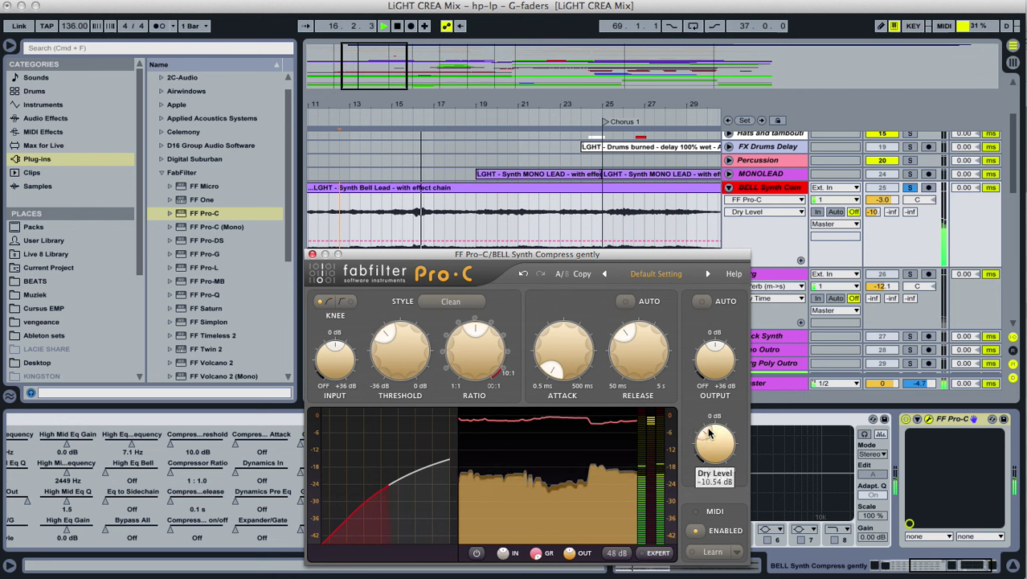
Adjust the FF Pro-C output level to about -2.6 dB while listening to the soloed BELL Synth.
{"action": "scroll", "coordinate": [704, 351], "scroll_direction": "down", "scroll_amount": 6}
{"action": "scroll", "coordinate": [706, 351], "scroll_direction": "up", "scroll_amount": 6}
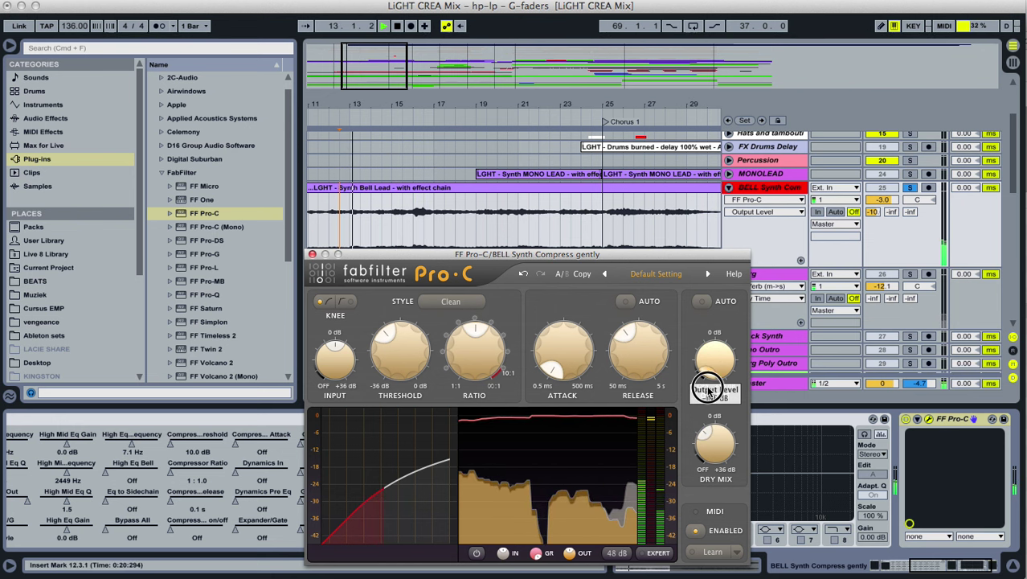
{"action": "scroll", "coordinate": [712, 347], "scroll_direction": "down", "scroll_amount": 1}
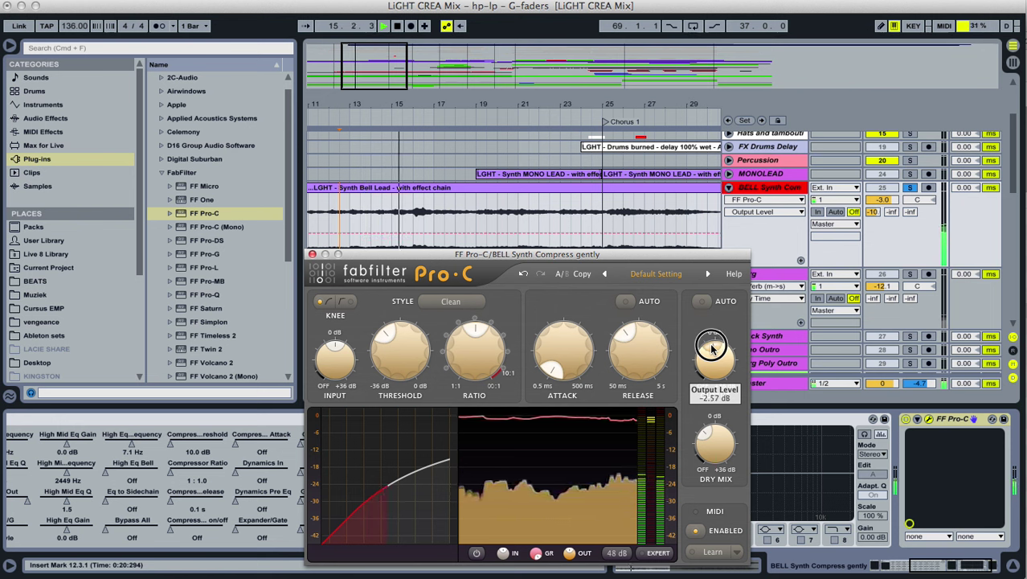
{"action": "key", "text": "space"}
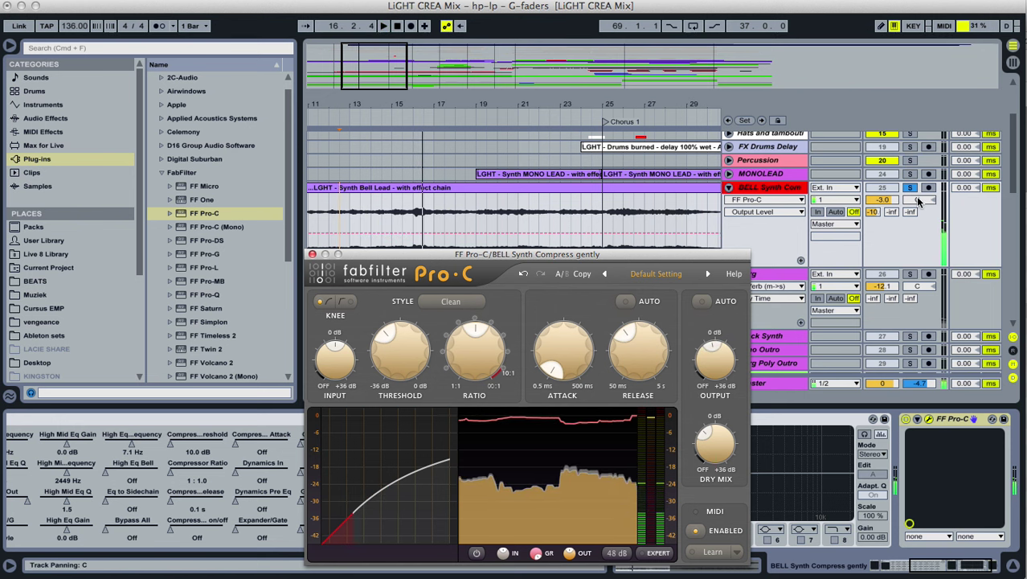
Unsolo the BELL Synth and set the FF Pro-C output level to about -2 dB against the full mix.
{"action": "left_click", "coordinate": [917, 191]}
{"action": "key", "text": "space"}
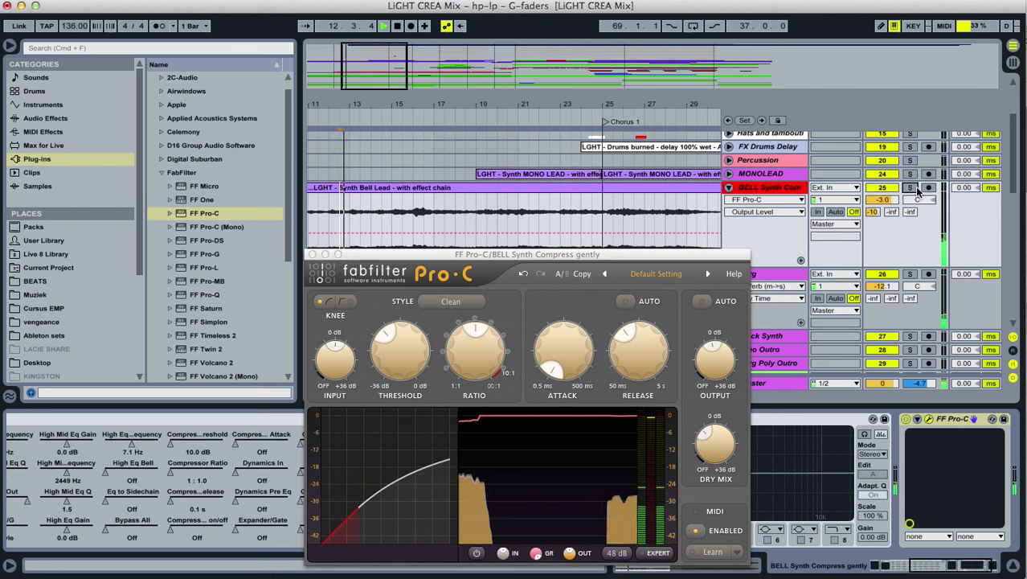
{"action": "left_click_drag", "start_coordinate": [715, 347], "coordinate": [716, 343]}
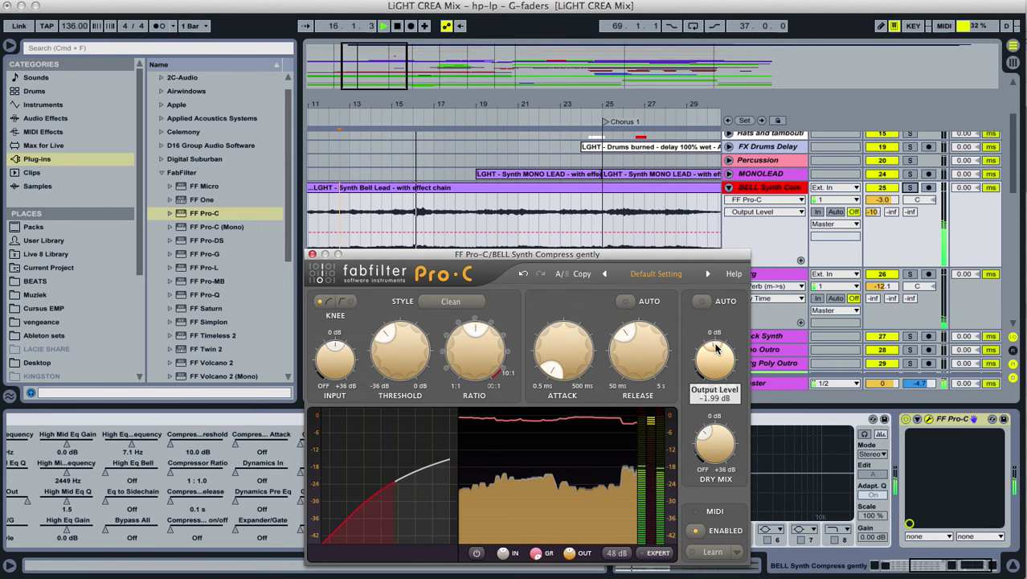
{"action": "key", "text": "space"}
{"action": "left_click", "coordinate": [313, 254]}
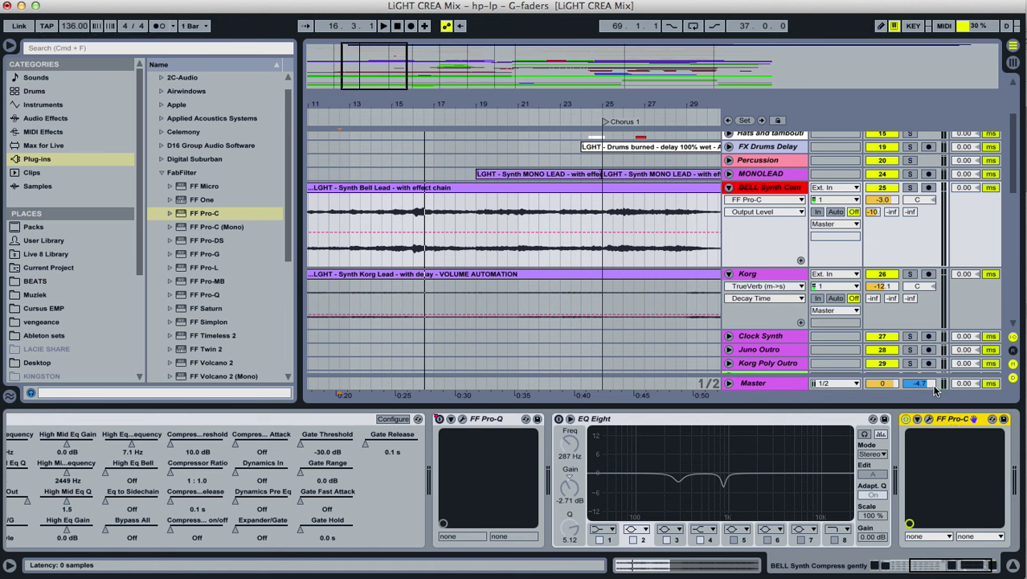
Delete FF Pro-C from the BELL Synth track, listen to the mix without it, and collapse the track.
{"action": "left_click", "coordinate": [949, 419]}
{"action": "key", "text": "Delete"}
{"action": "key", "text": "space"}
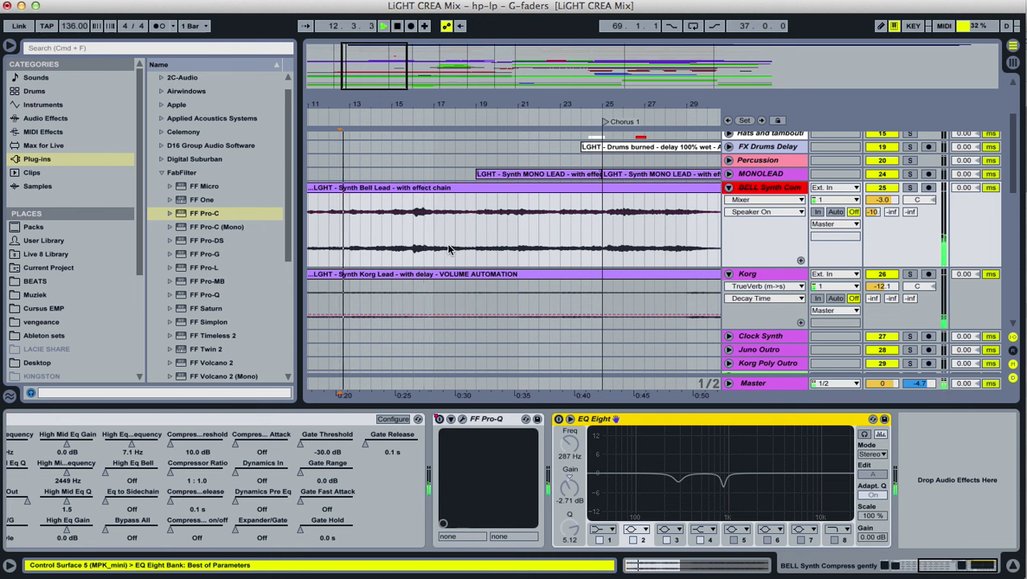
{"action": "key", "text": "space"}
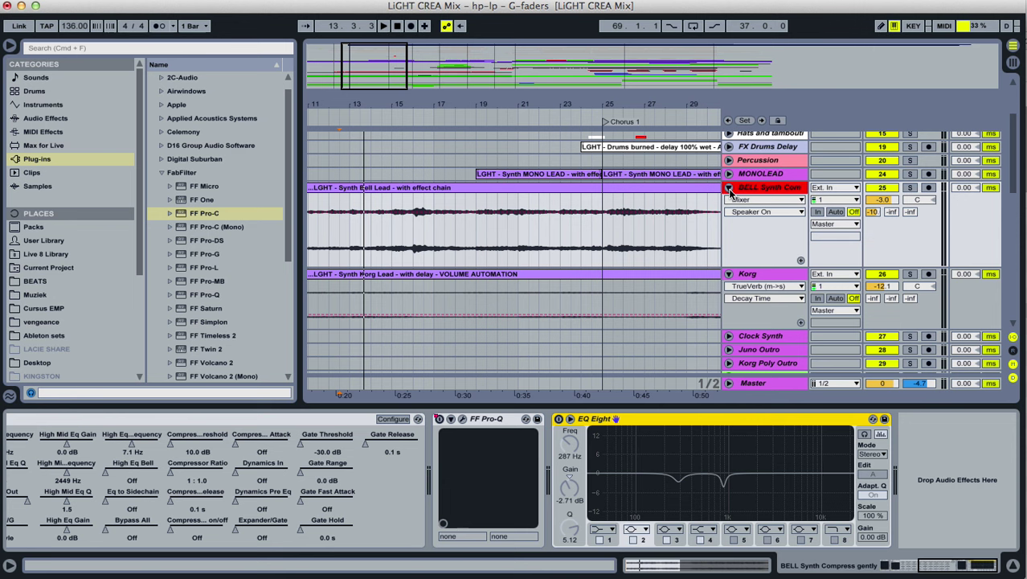
{"action": "left_click", "coordinate": [728, 188]}
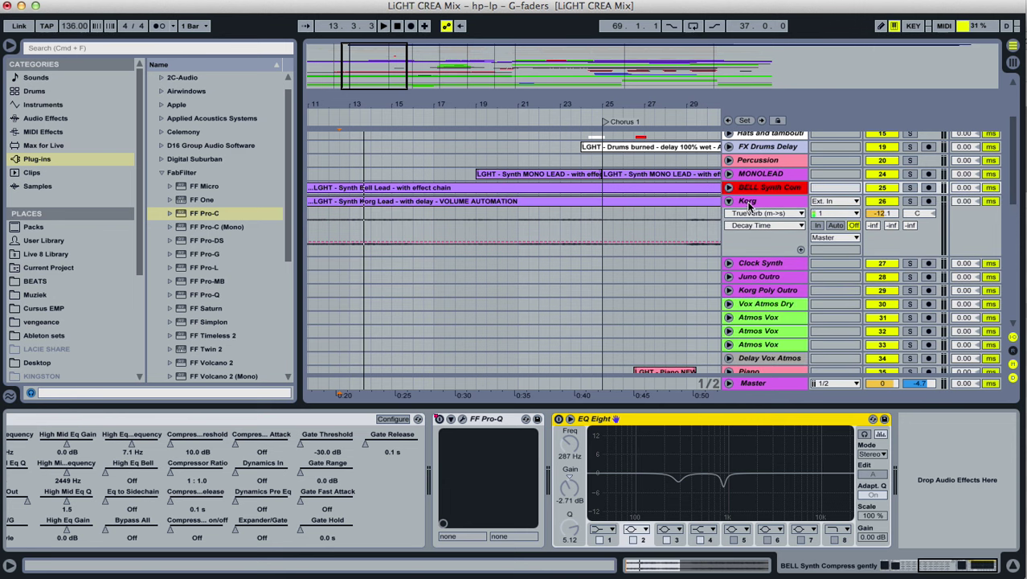
Audition the Korg track in solo from bar 5 and from the Verse 2 breakdown, ending with solo off.
{"action": "left_click", "coordinate": [745, 202]}
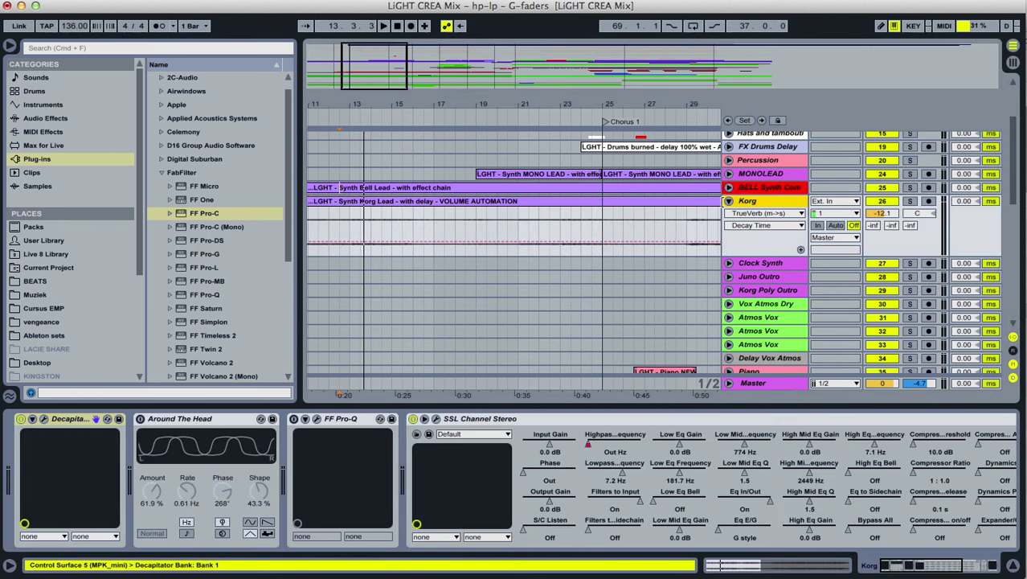
{"action": "left_click_drag", "start_coordinate": [528, 115], "coordinate": [357, 225]}
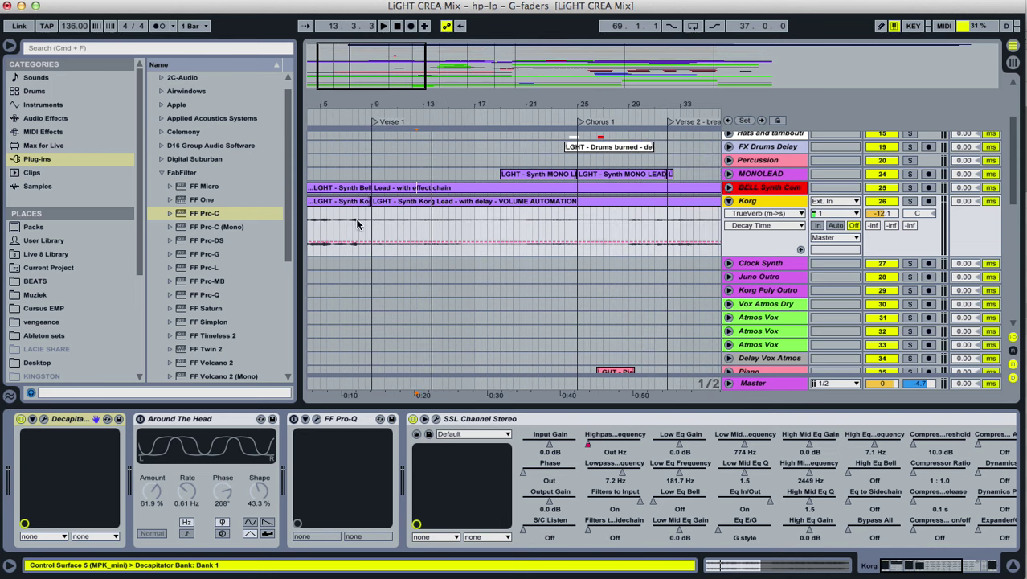
{"action": "left_click", "coordinate": [318, 229]}
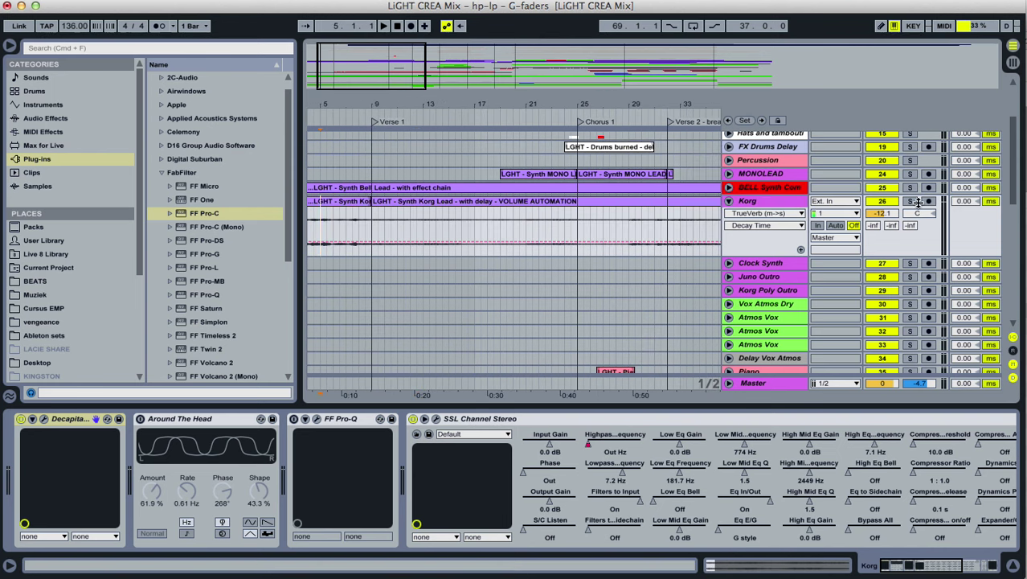
{"action": "left_click", "coordinate": [914, 202]}
{"action": "key", "text": "space"}
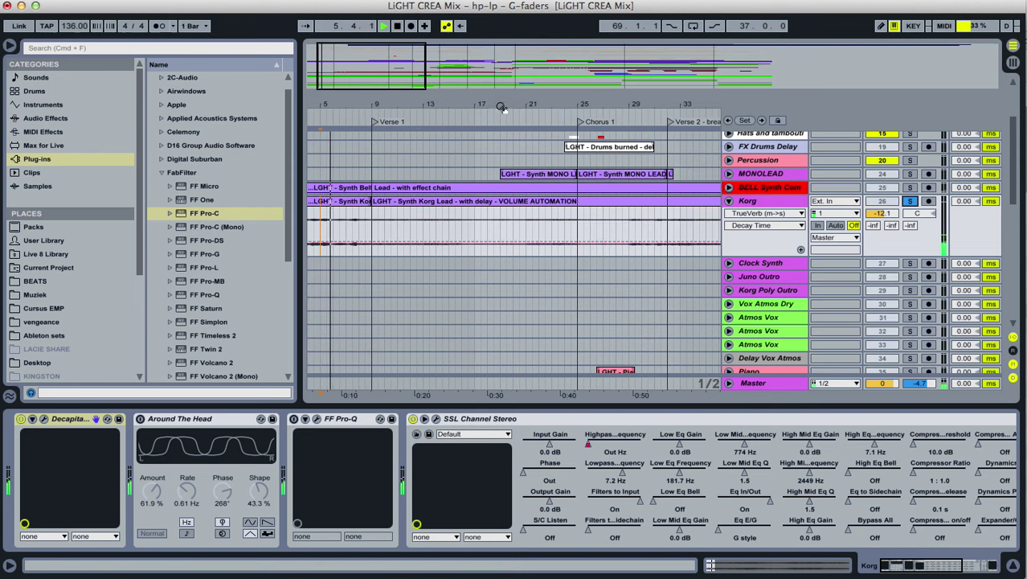
{"action": "left_click_drag", "start_coordinate": [502, 107], "coordinate": [494, 161]}
{"action": "left_click", "coordinate": [598, 225]}
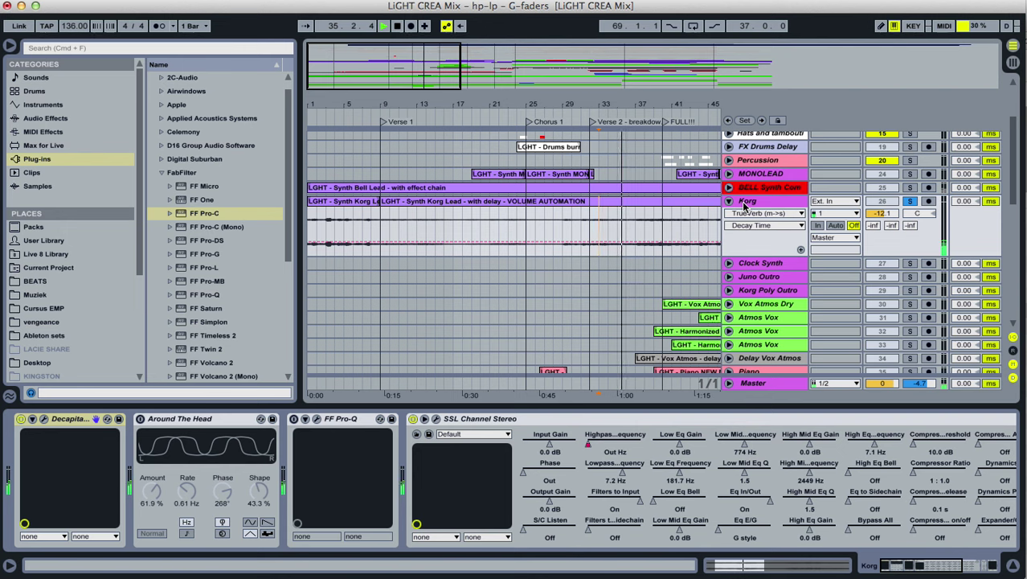
{"action": "left_click_drag", "start_coordinate": [664, 107], "coordinate": [664, 53]}
{"action": "key", "text": "space"}
{"action": "left_click", "coordinate": [910, 202]}
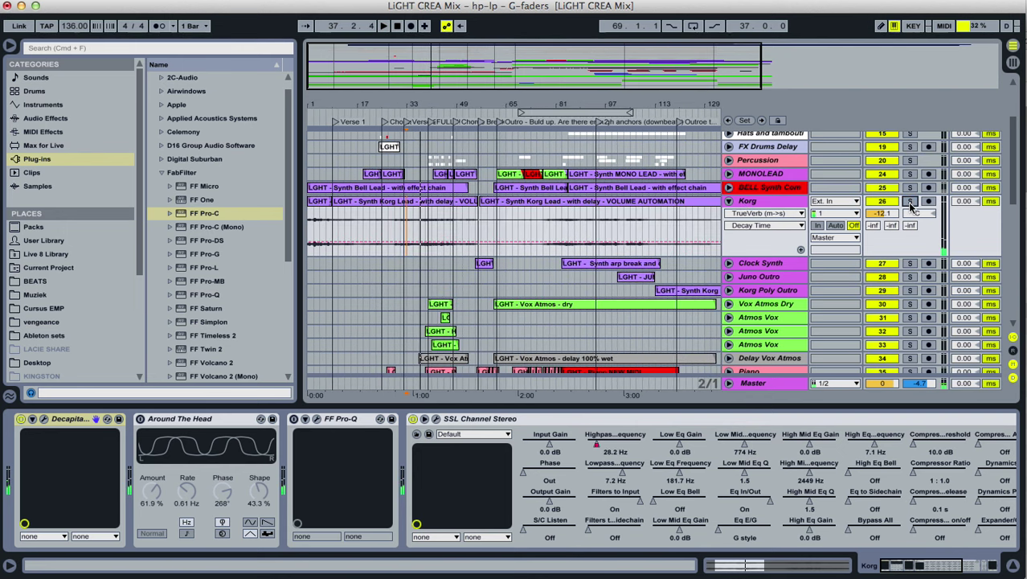
Expand the Clock Synth track and listen to it in solo from the start of its second clip.
{"action": "left_click", "coordinate": [729, 264]}
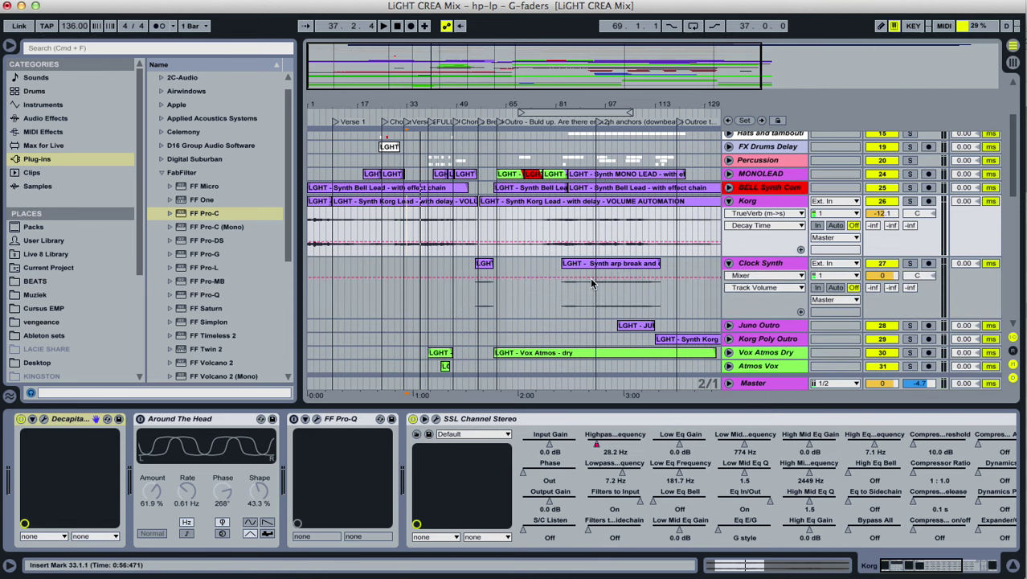
{"action": "left_click", "coordinate": [563, 288]}
{"action": "left_click", "coordinate": [910, 265]}
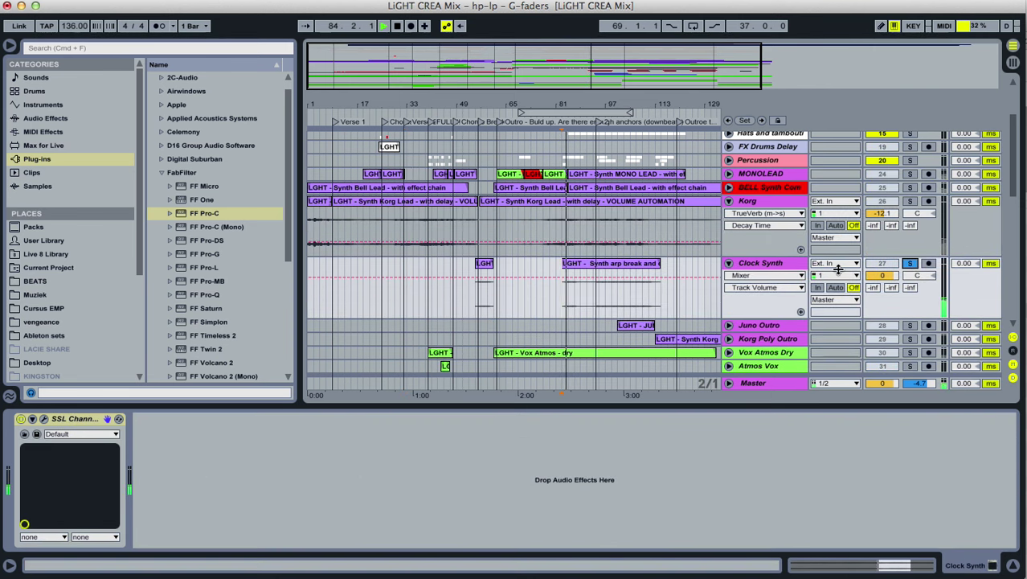
{"action": "scroll", "coordinate": [673, 294], "scroll_direction": "down", "scroll_amount": 2}
{"action": "left_click_drag", "start_coordinate": [654, 104], "coordinate": [648, 81]}
Group the Juno Outro and Korg Poly Outro tracks and name the group Synths Outro.
{"action": "left_click", "coordinate": [764, 298]}
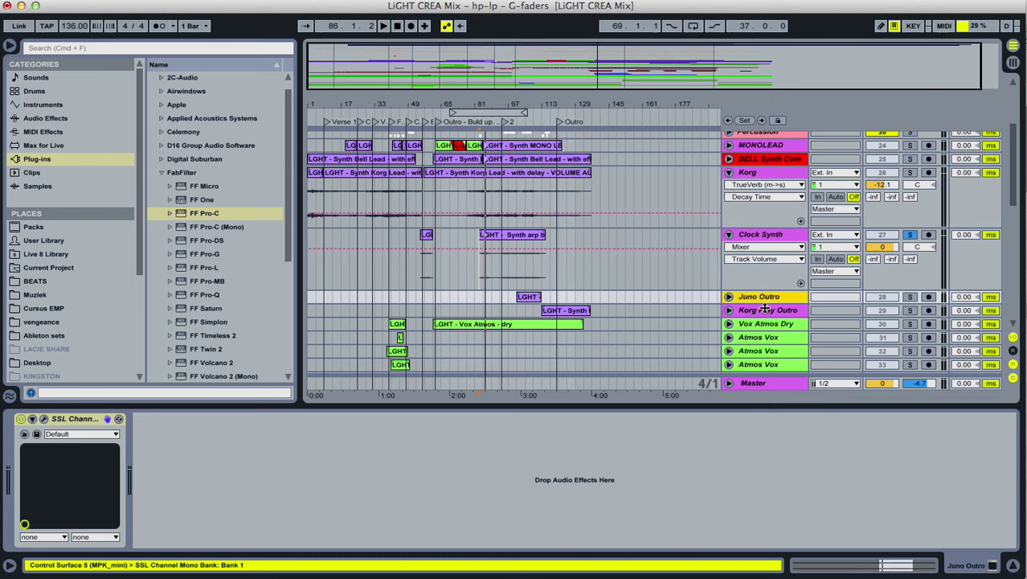
{"action": "left_click", "coordinate": [765, 312]}
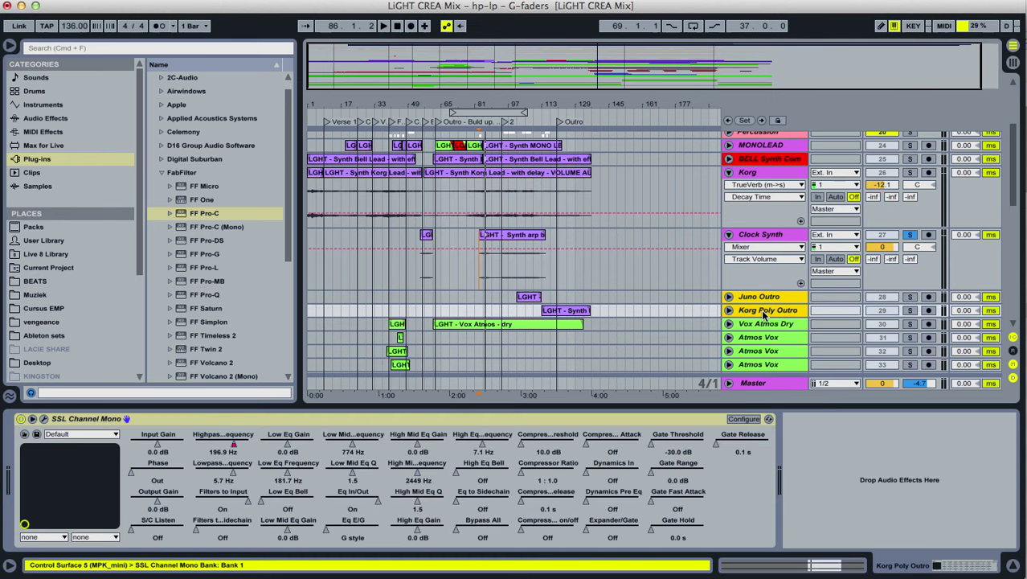
{"action": "key", "text": "super+g"}
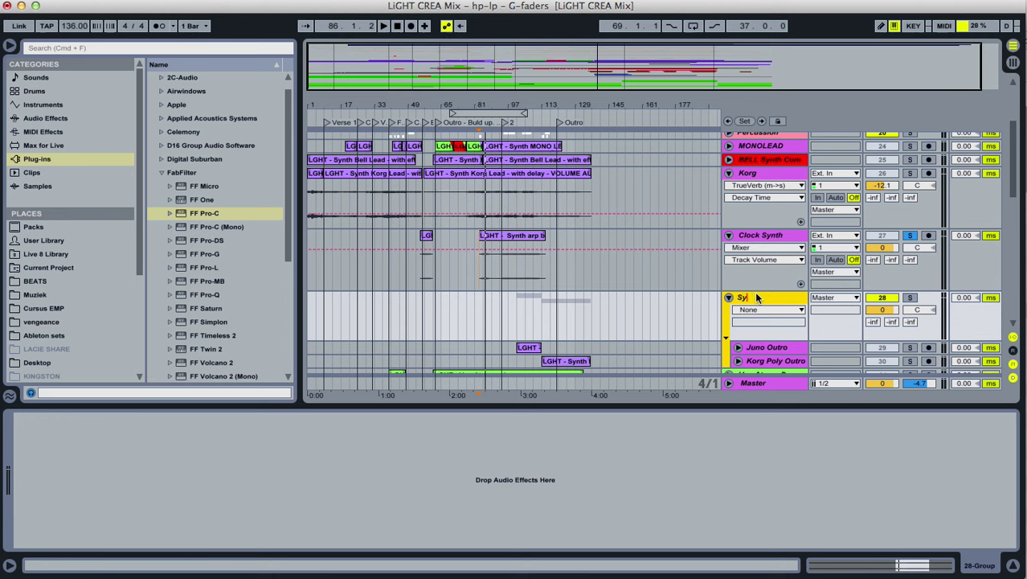
{"action": "key", "text": "Return"}
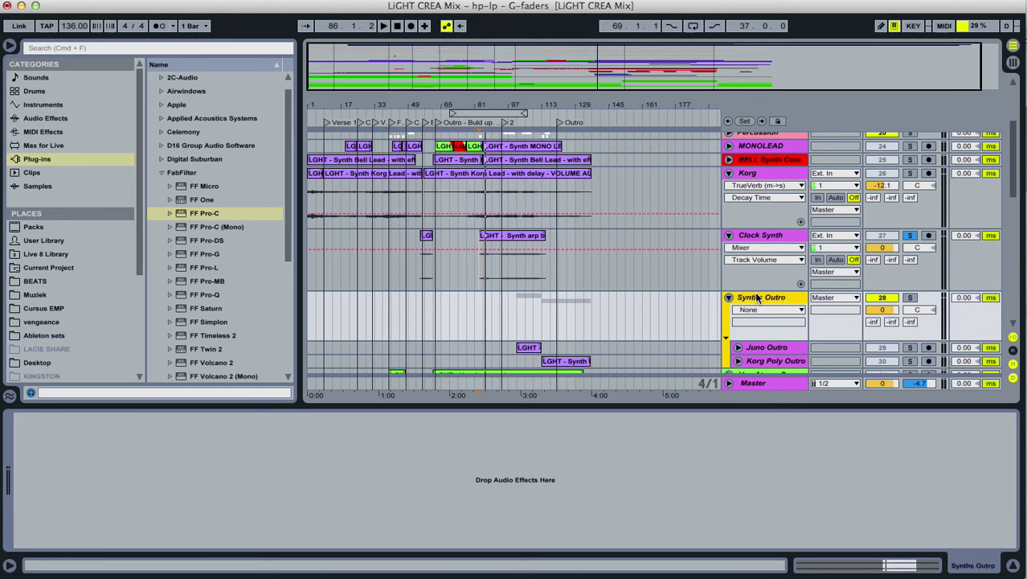
Collapse the Synths Outro group and the Clock Synth and Korg tracks.
{"action": "left_click", "coordinate": [738, 277]}
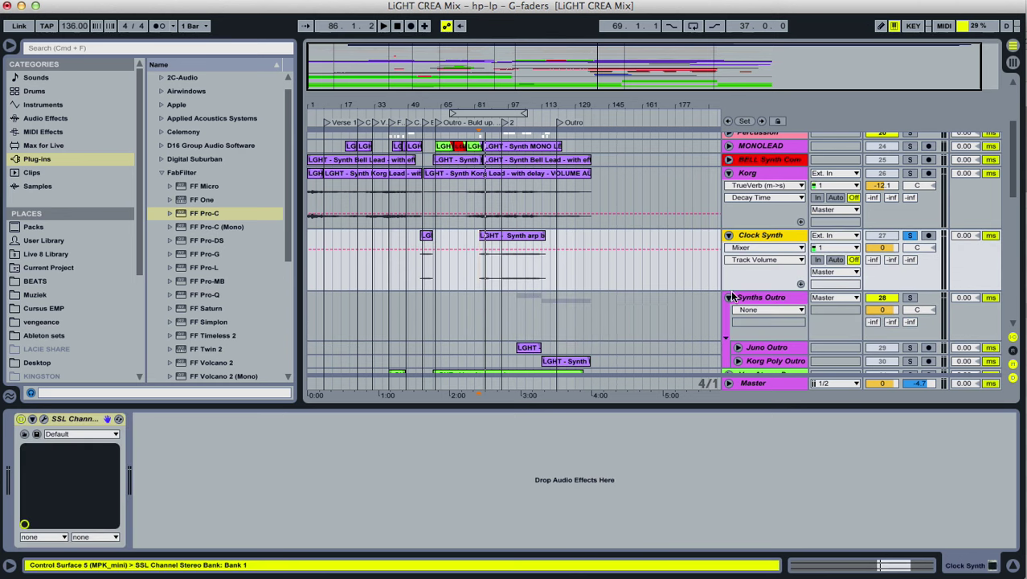
{"action": "left_click", "coordinate": [727, 299]}
{"action": "left_click", "coordinate": [729, 235]}
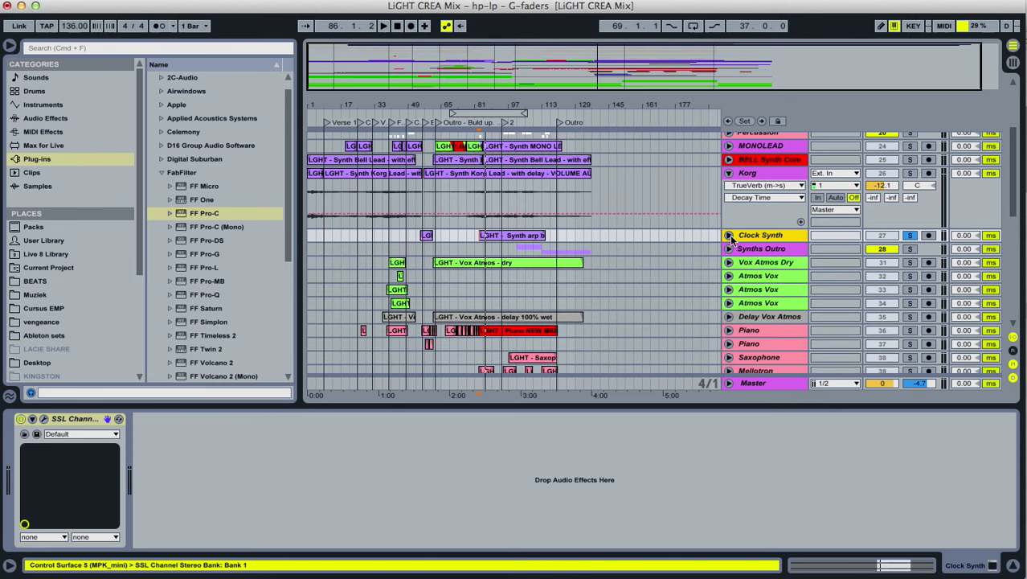
{"action": "left_click", "coordinate": [729, 173]}
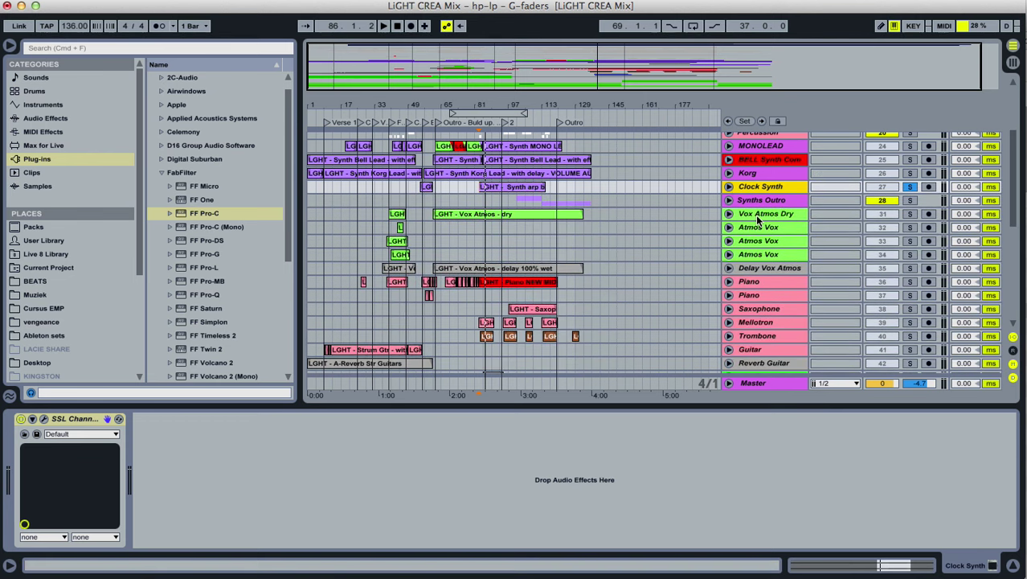
Group the Vox Atmos Dry, three Atmos Vox and Delay Vox Atmos tracks, name the group Vox Atmos and collapse it.
{"action": "left_click", "coordinate": [758, 216]}
{"action": "left_click", "coordinate": [760, 255]}
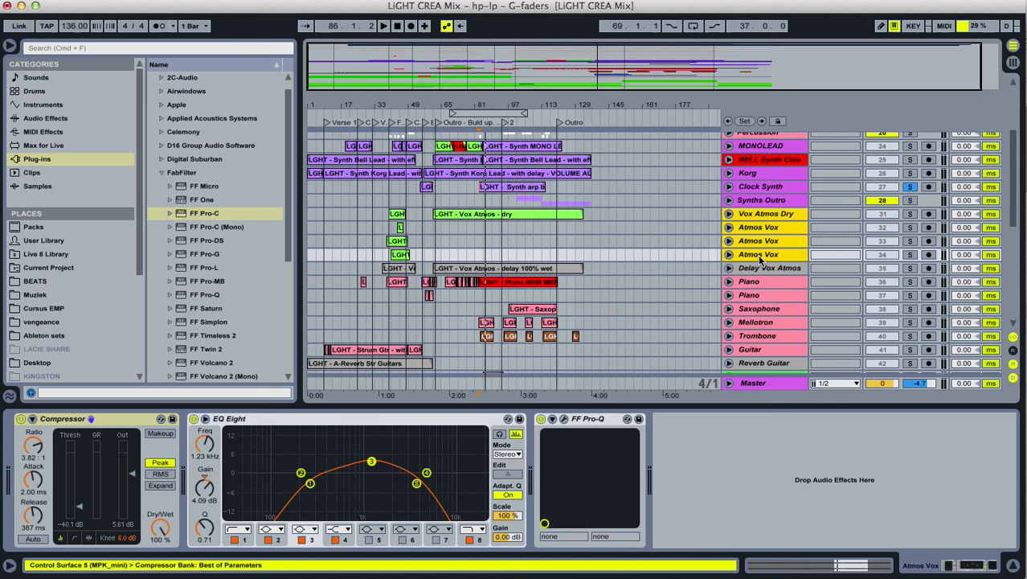
{"action": "left_click", "coordinate": [764, 271]}
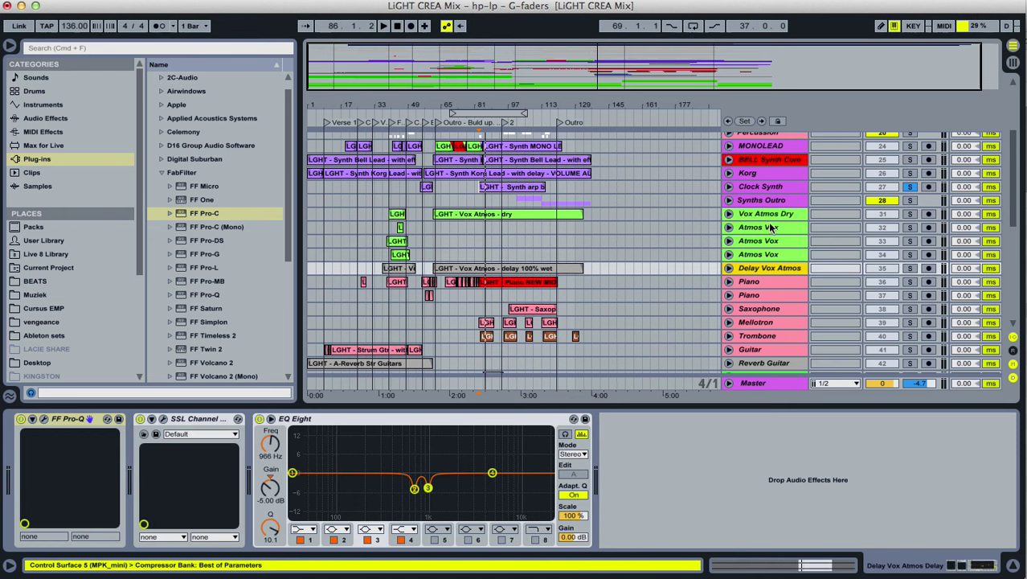
{"action": "left_click", "coordinate": [729, 268]}
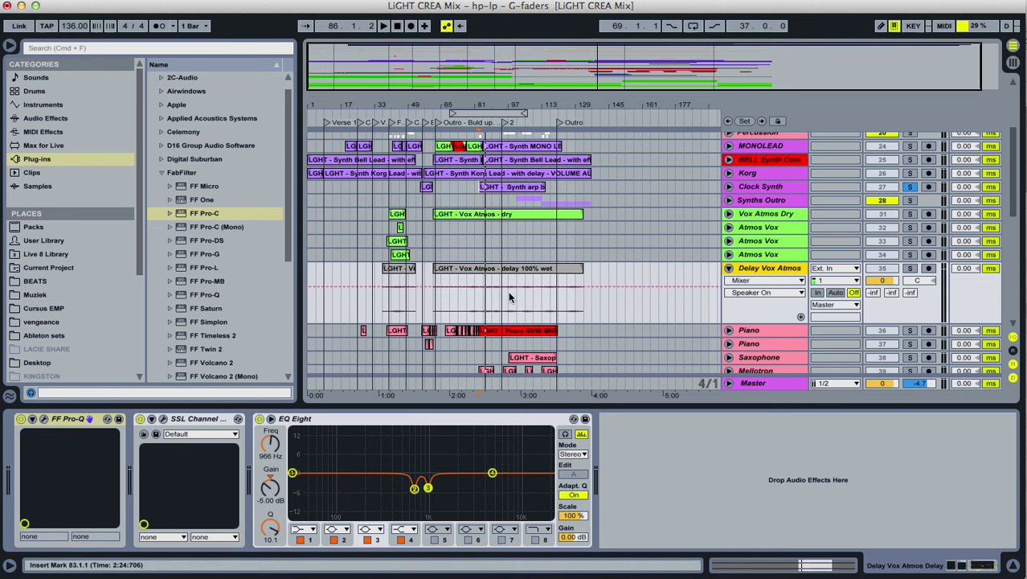
{"action": "left_click", "coordinate": [768, 215]}
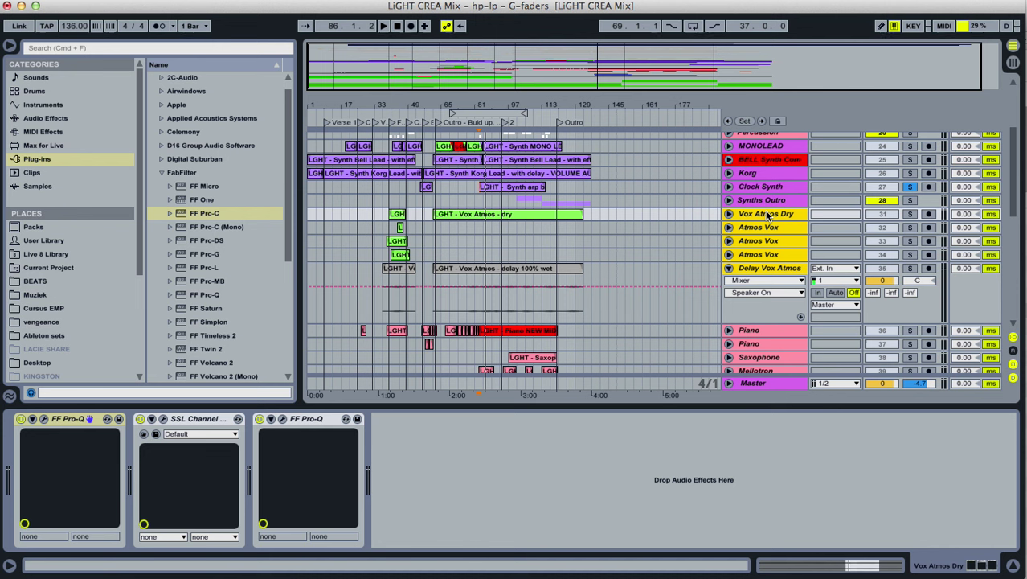
{"action": "key", "text": "super+g"}
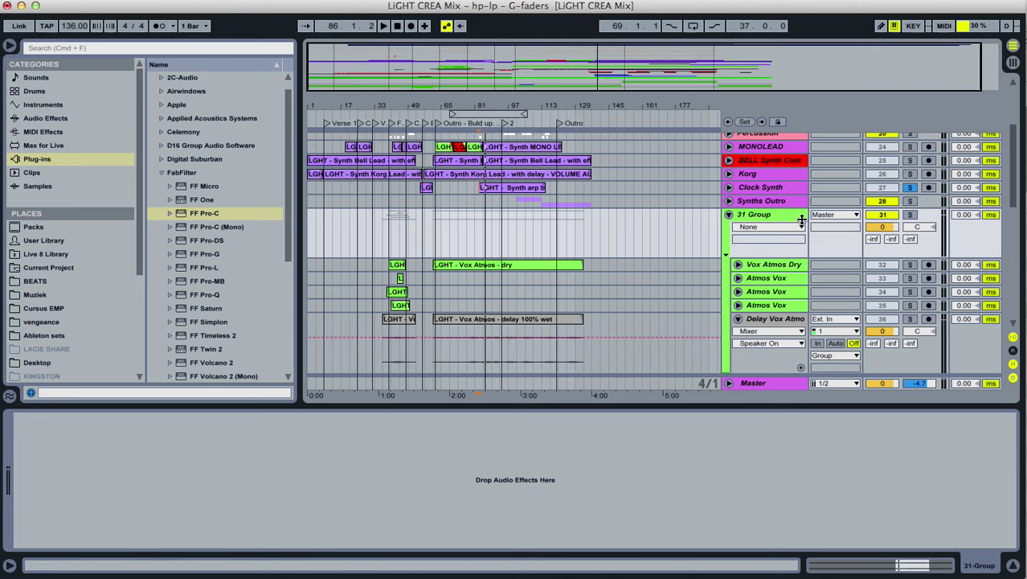
{"action": "left_click", "coordinate": [777, 217]}
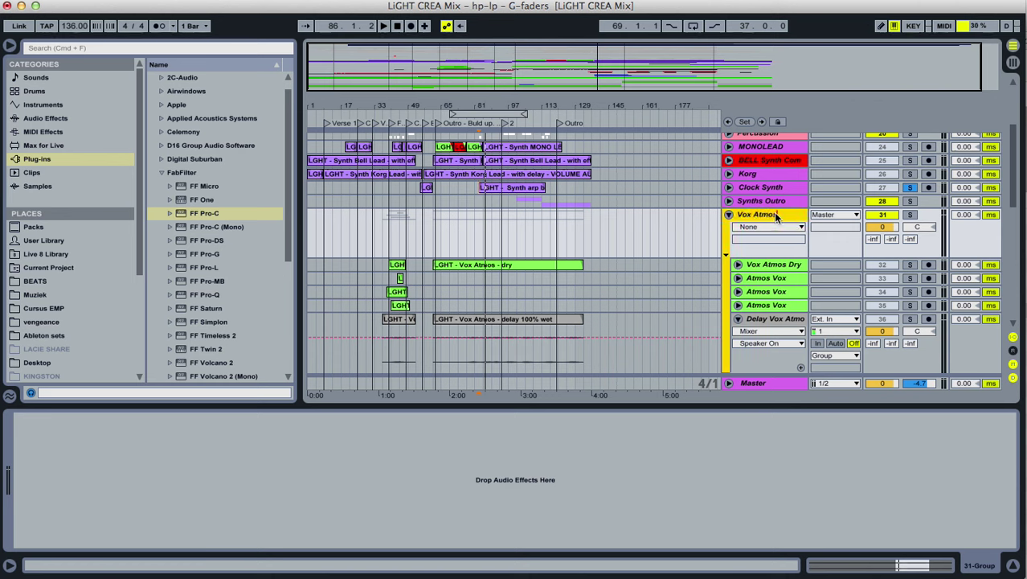
{"action": "key", "text": "Return"}
{"action": "left_click", "coordinate": [729, 216]}
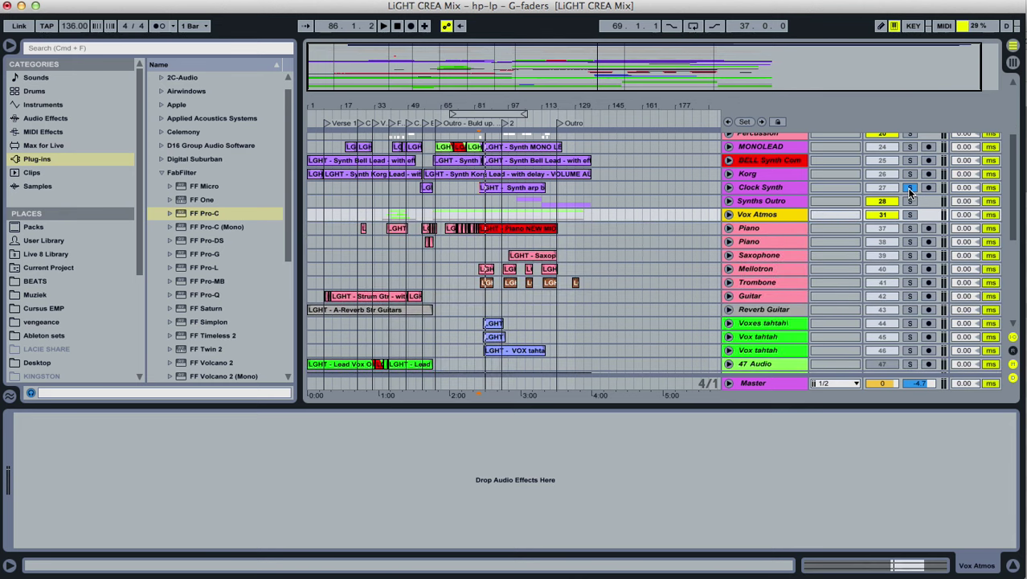
Group the two Piano tracks, name the group Piano and collapse it.
{"action": "left_click", "coordinate": [764, 228]}
{"action": "left_click", "coordinate": [764, 242]}
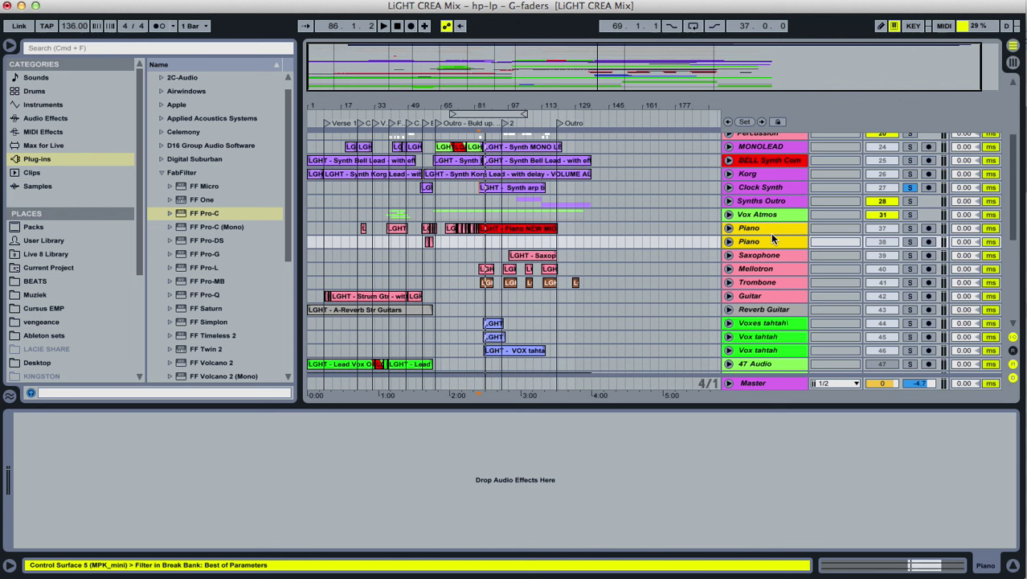
{"action": "key", "text": "super+g"}
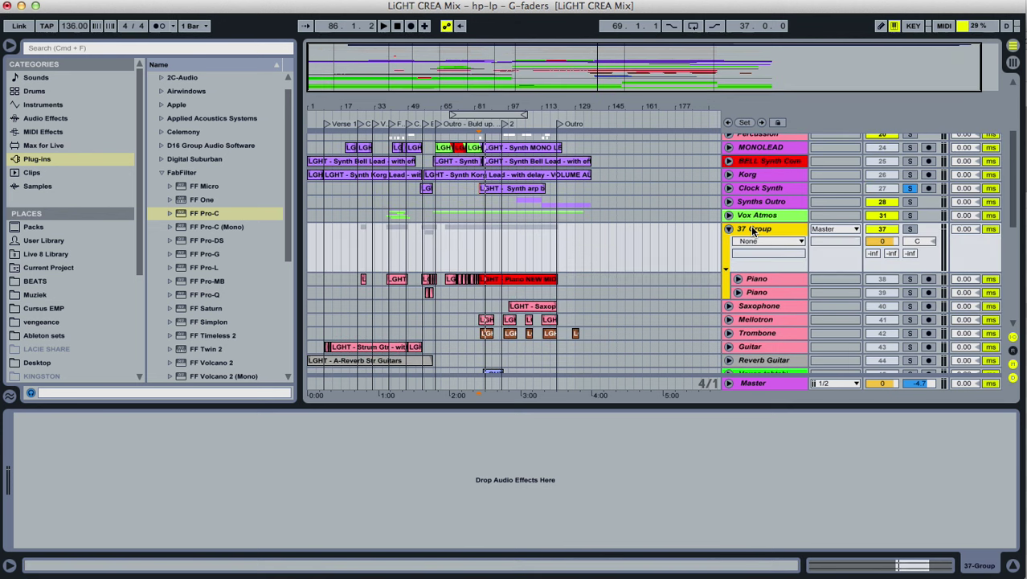
{"action": "key", "text": "super+r"}
{"action": "type", "text": "P"}
{"action": "key", "text": "Return"}
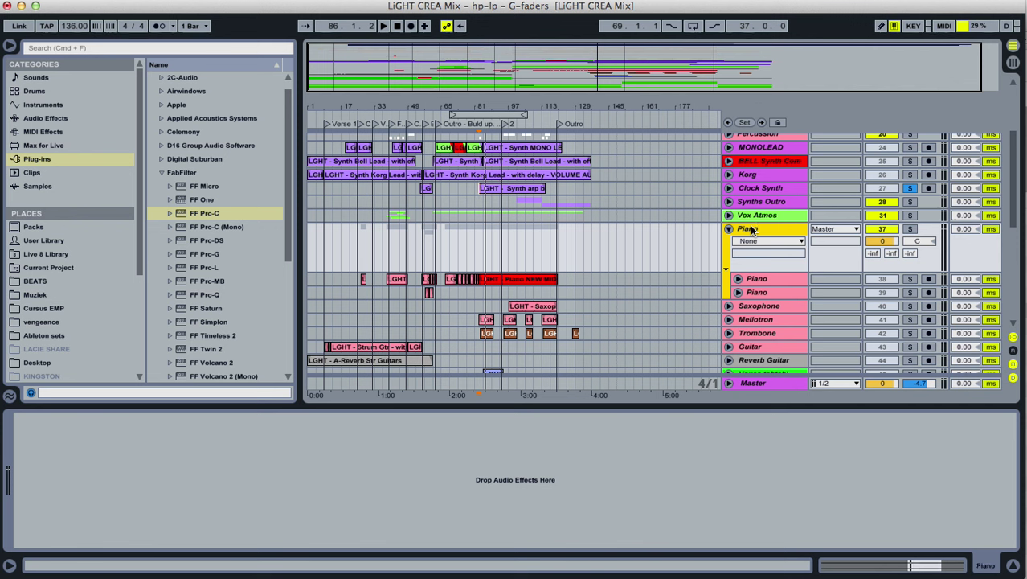
{"action": "left_click", "coordinate": [730, 229]}
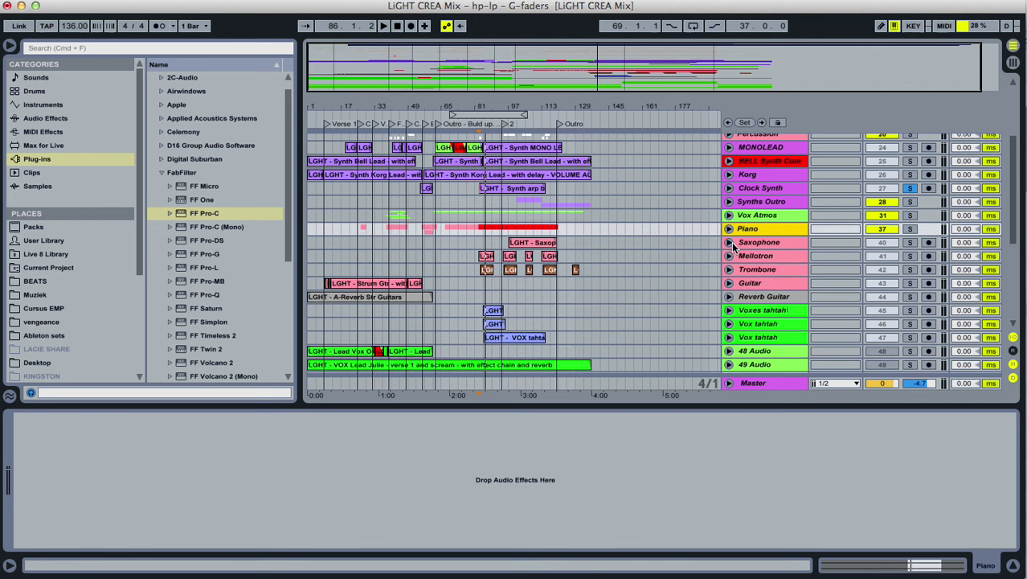
Group the Mellotron and Trombone tracks, name the group Trombon Mellotron and collapse it.
{"action": "left_click", "coordinate": [755, 242]}
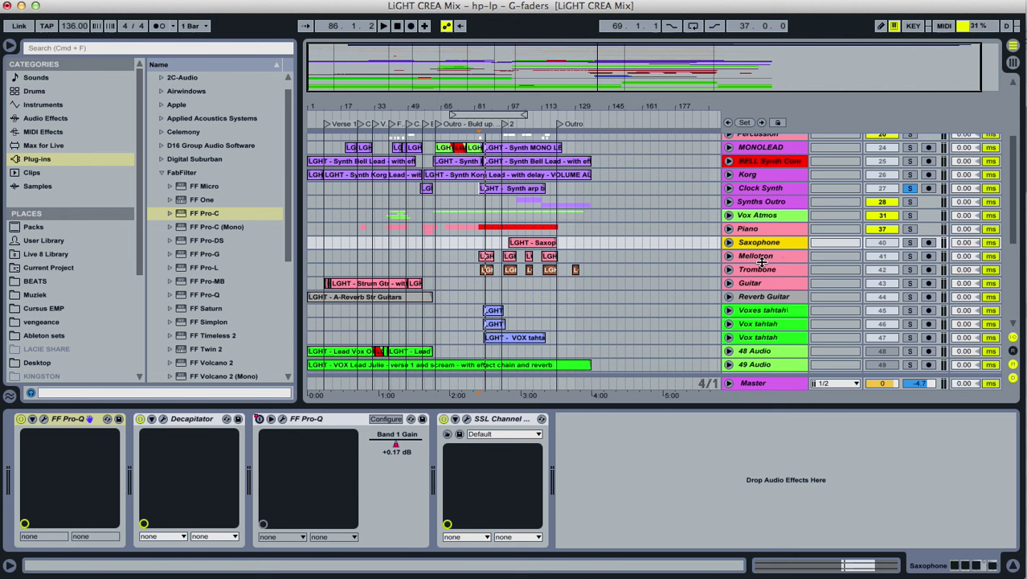
{"action": "left_click", "coordinate": [756, 257]}
{"action": "left_click", "coordinate": [761, 271]}
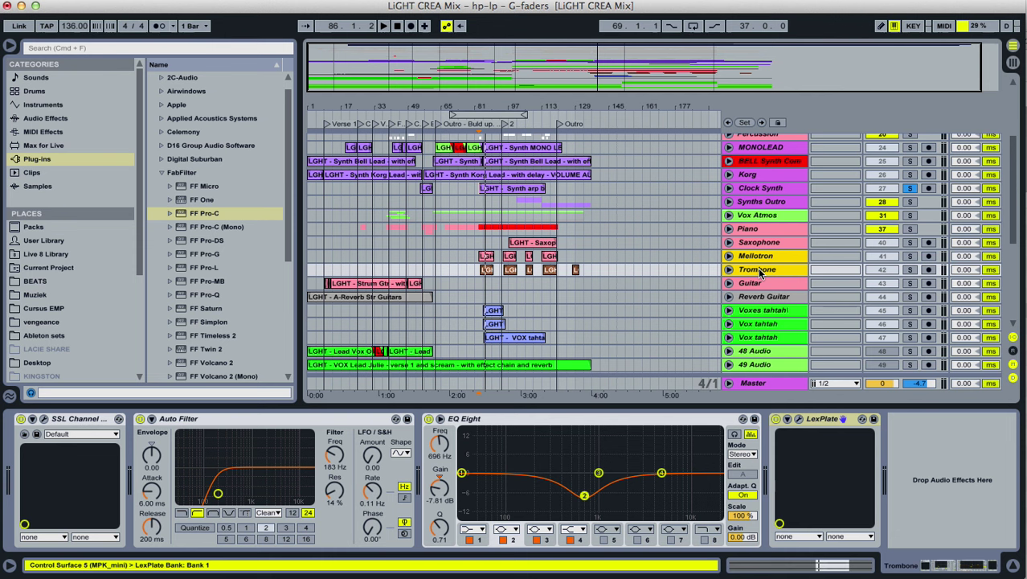
{"action": "key", "text": "super+g"}
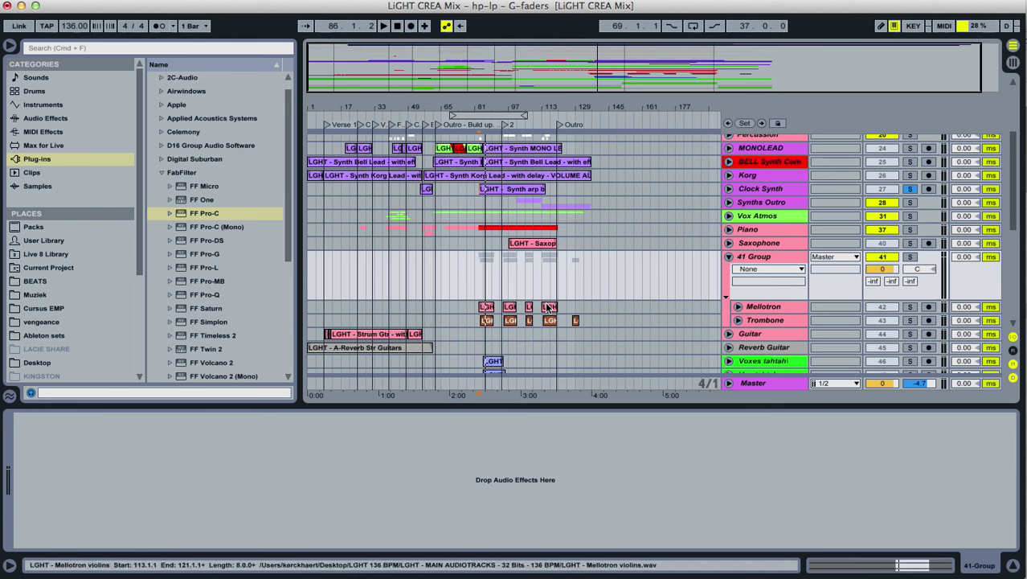
{"action": "left_click", "coordinate": [766, 256]}
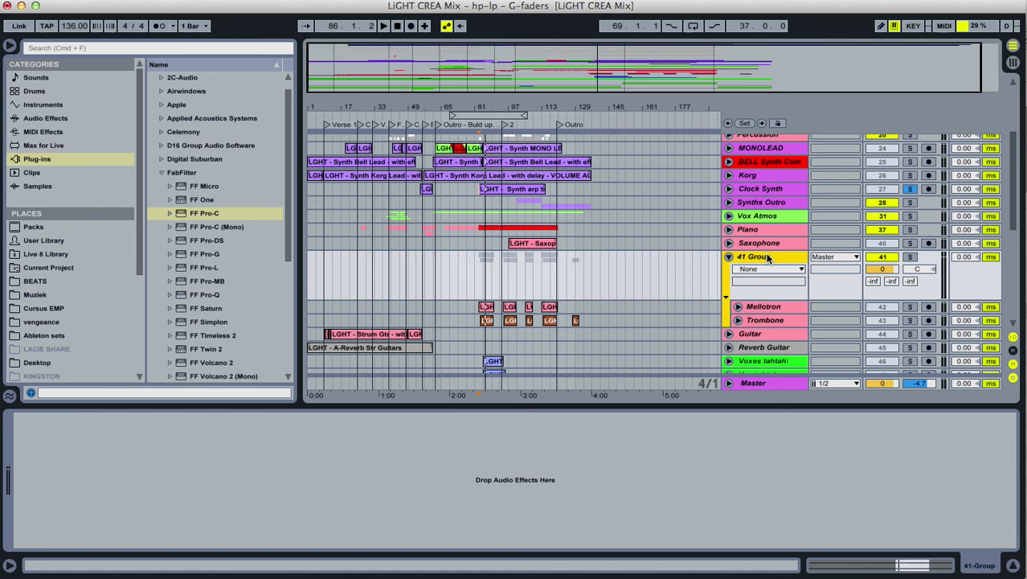
{"action": "key", "text": "super+r"}
{"action": "type", "text": "Trombon Mellotron"}
{"action": "key", "text": "Return"}
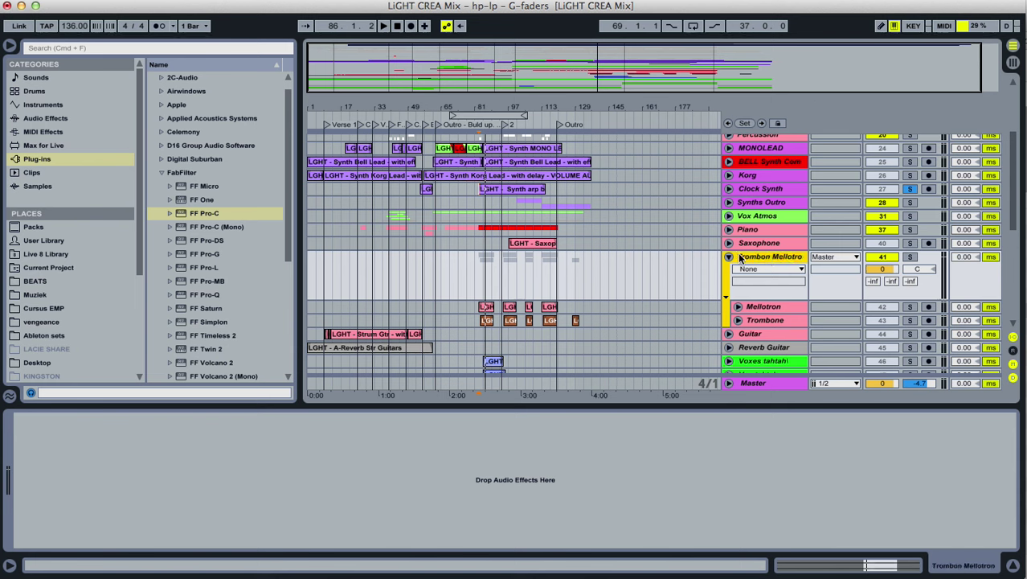
{"action": "left_click", "coordinate": [728, 257]}
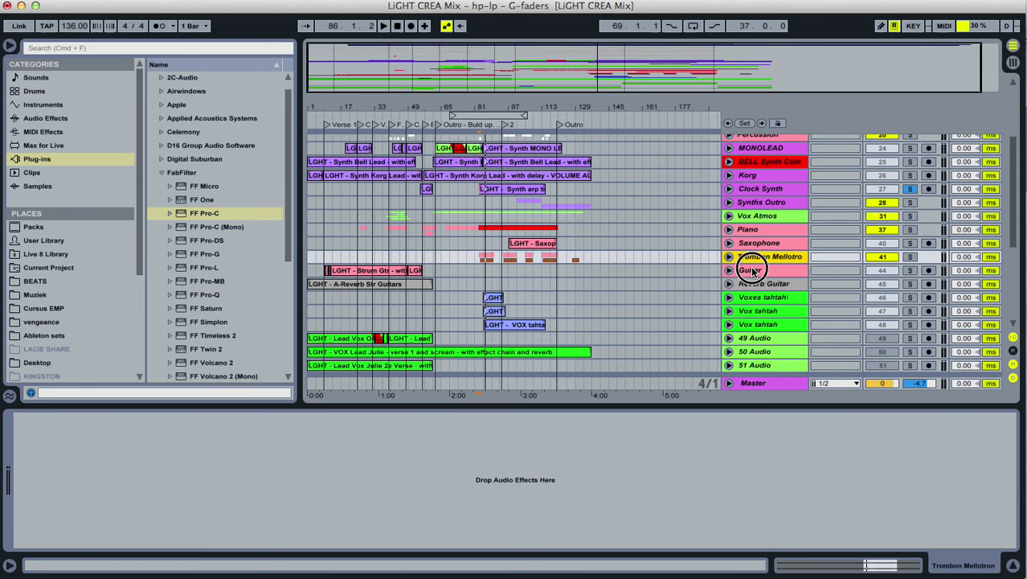
Group the Guitar and Reverb Guitar tracks, name the group Guitar and collapse it.
{"action": "left_click", "coordinate": [752, 271]}
{"action": "left_click", "coordinate": [757, 286]}
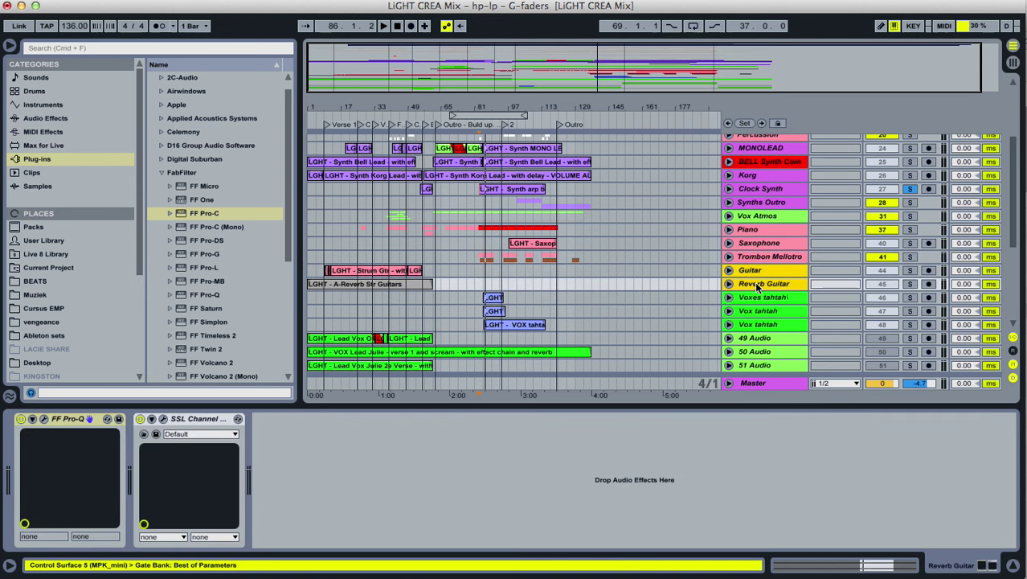
{"action": "key", "text": "super+g"}
{"action": "left_click", "coordinate": [749, 274]}
{"action": "key", "text": "super+r"}
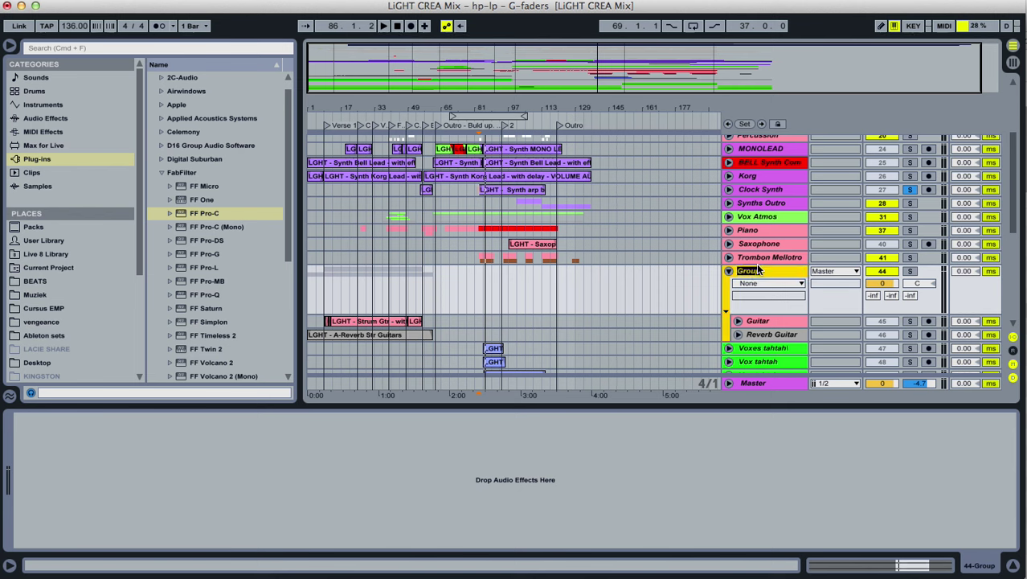
{"action": "type", "text": "Guitar"}
{"action": "key", "text": "Return"}
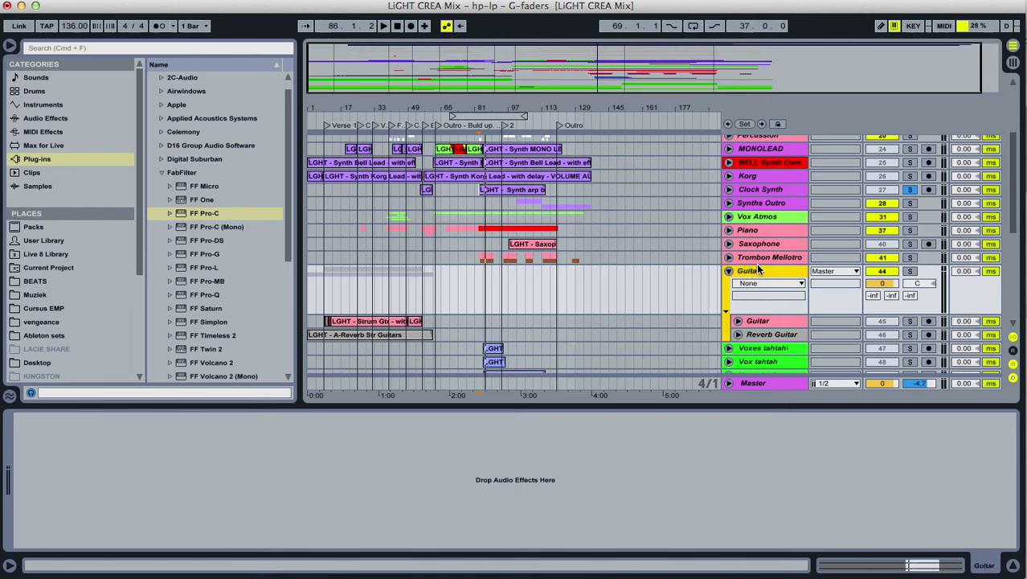
{"action": "left_click", "coordinate": [728, 271]}
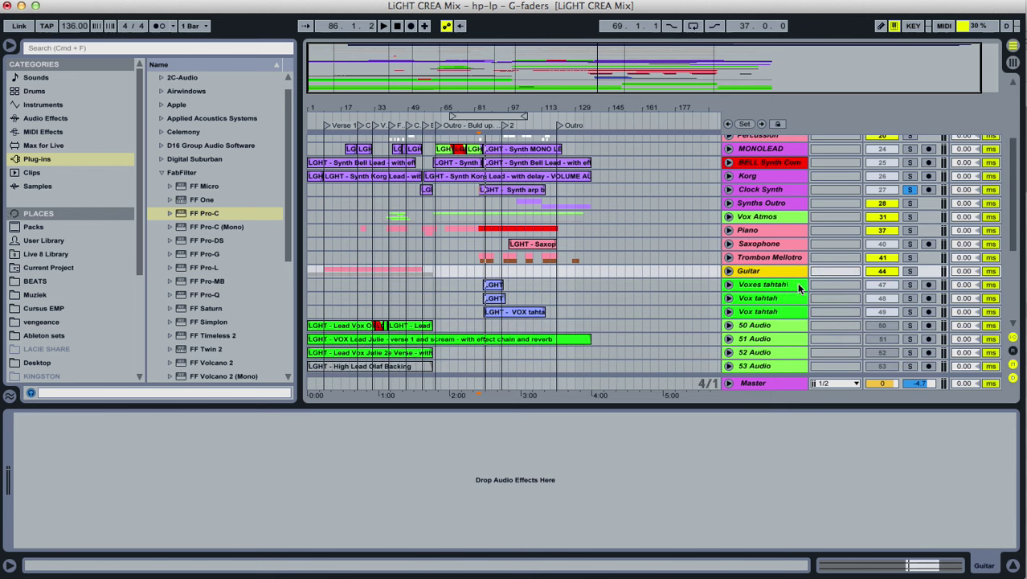
Group the three tahtah vocal tracks and name the group Vox Tahtahtah outro.
{"action": "left_click", "coordinate": [773, 279]}
{"action": "left_click", "coordinate": [775, 310], "text": "shift"}
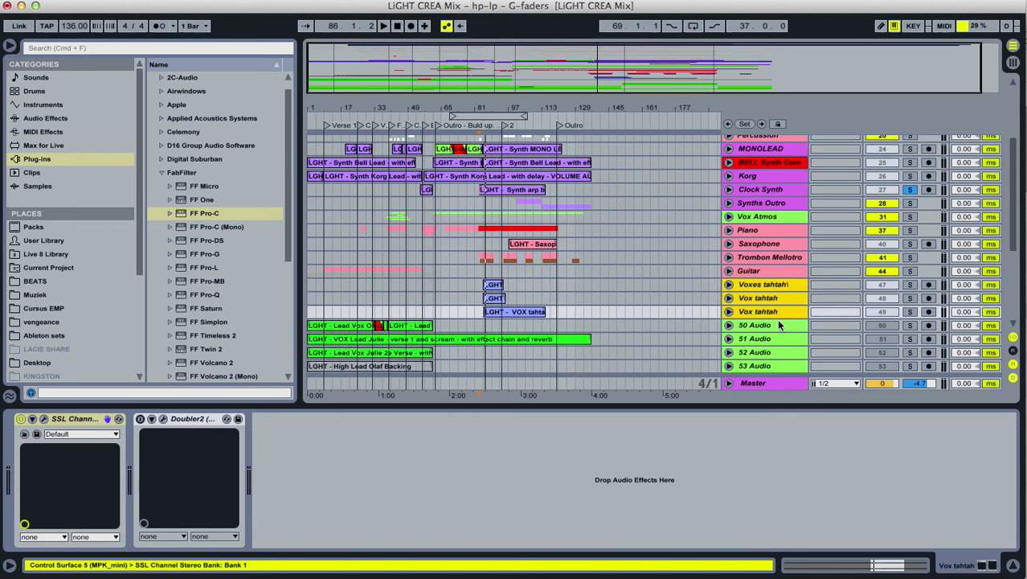
{"action": "key", "text": "super+g"}
{"action": "left_click", "coordinate": [764, 290]}
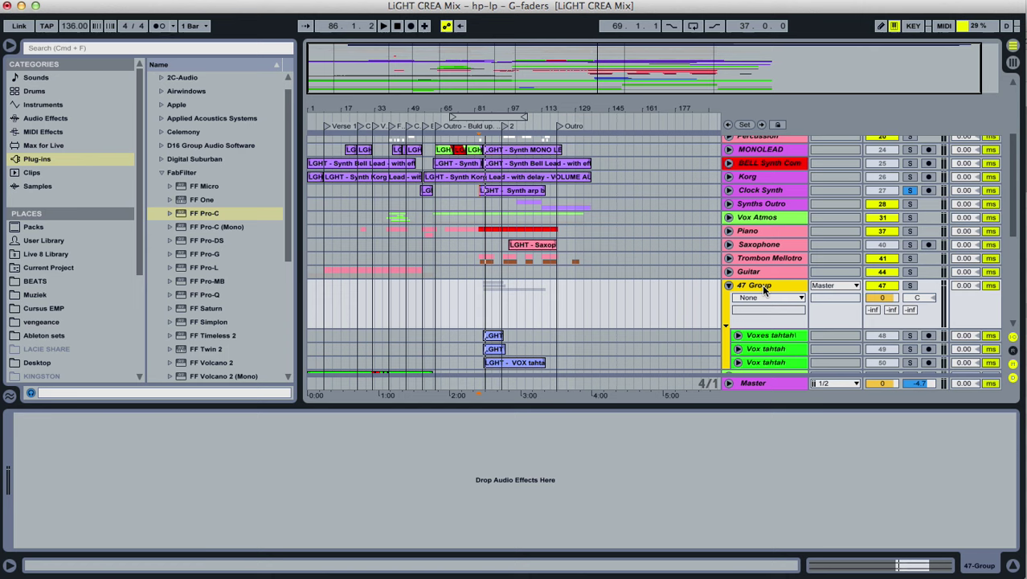
{"action": "key", "text": "super+r"}
{"action": "type", "text": "V"}
{"action": "type", "text": "ox Tahtahtah outro"}
{"action": "key", "text": "Return"}
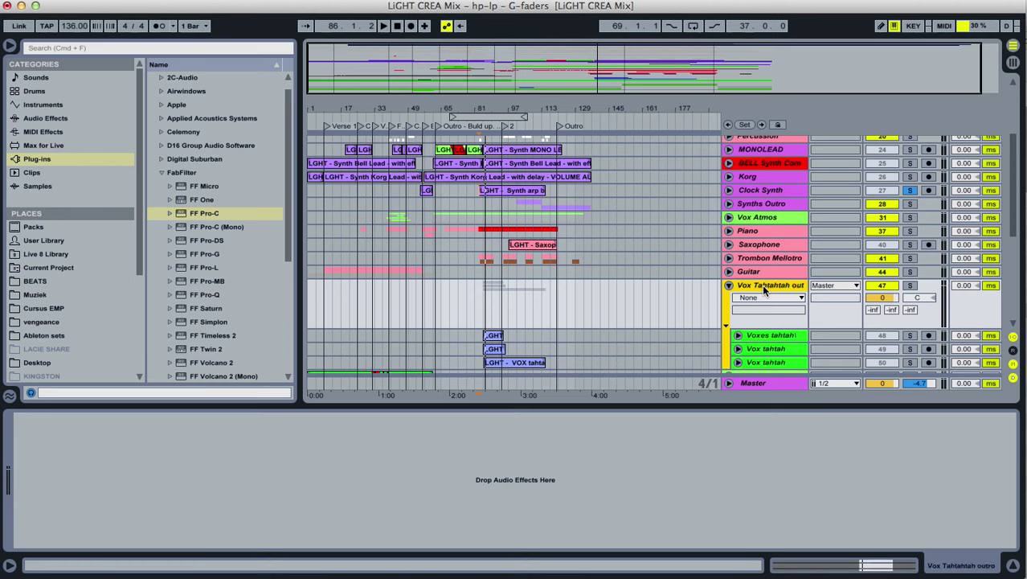
Audition the Vox Tahtahtah outro group in solo from the start of its clips, then turn solo off and collapse the group.
{"action": "left_click", "coordinate": [484, 300]}
{"action": "left_click", "coordinate": [912, 287]}
{"action": "key", "text": "space"}
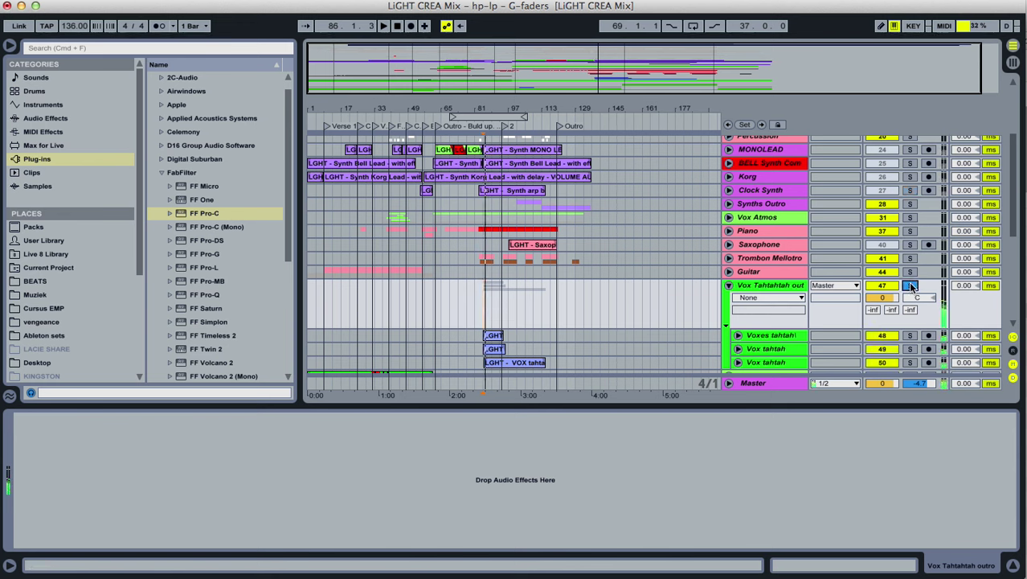
{"action": "left_click", "coordinate": [910, 286]}
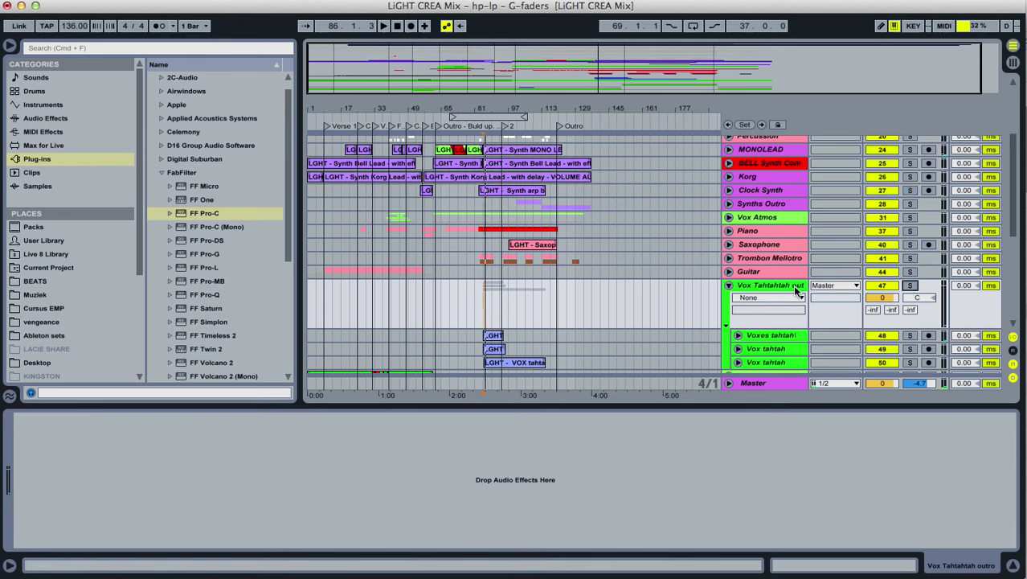
{"action": "left_click", "coordinate": [728, 286]}
{"action": "scroll", "coordinate": [740, 206], "scroll_direction": "down", "scroll_amount": 8}
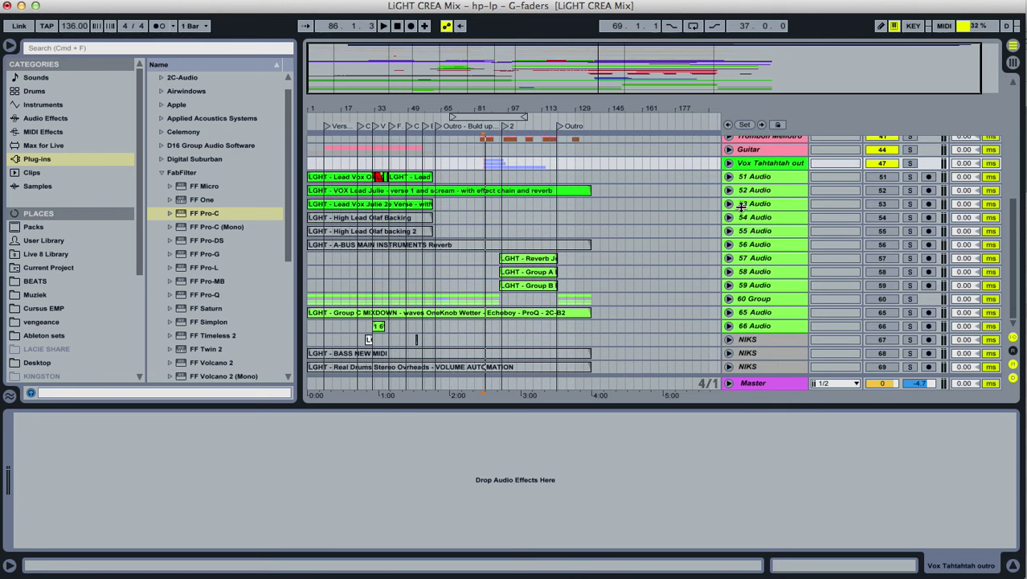
{"action": "left_click", "coordinate": [350, 178]}
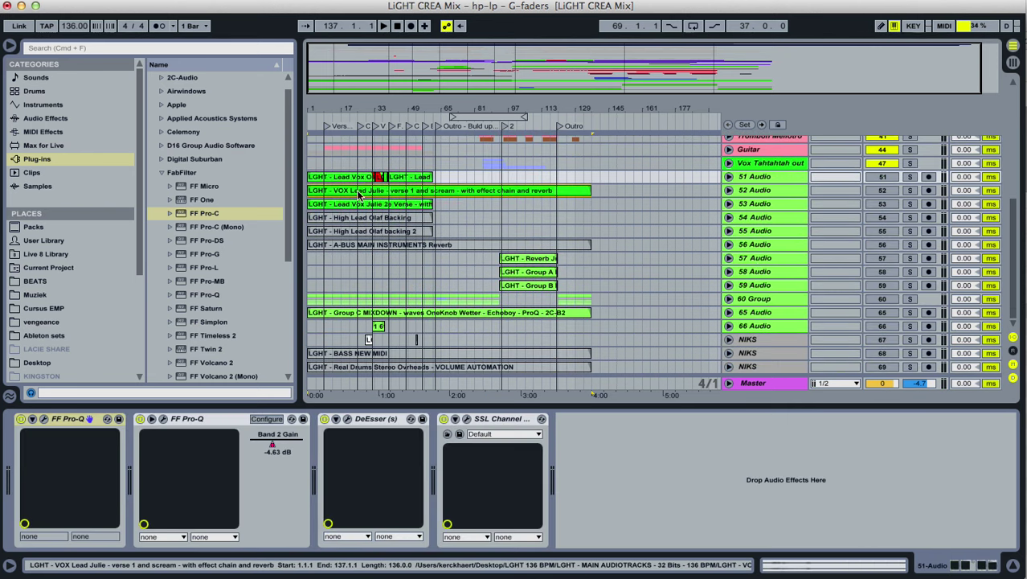
{"action": "left_click", "coordinate": [360, 204]}
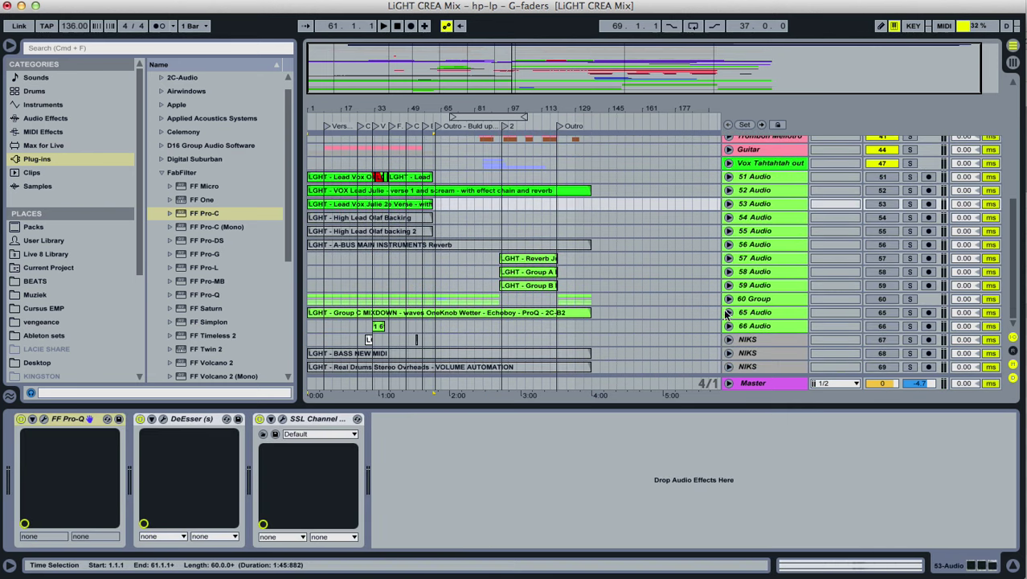
Save the set and delete the ROUGH MIX, 2 Audio and 3 Audio reference tracks.
{"action": "scroll", "coordinate": [838, 283], "scroll_direction": "up", "scroll_amount": 10}
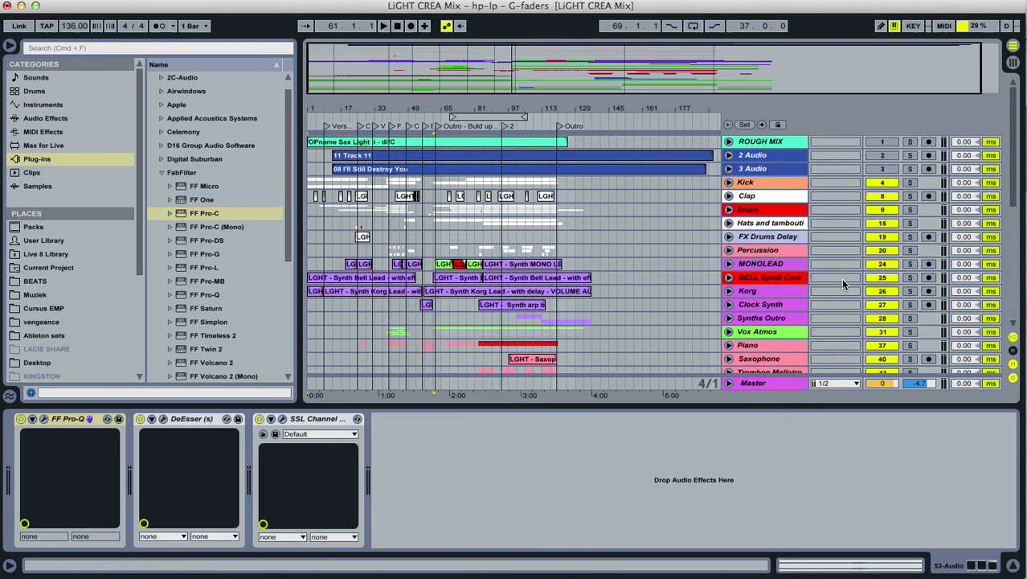
{"action": "key", "text": "super+s"}
{"action": "left_click", "coordinate": [773, 168]}
{"action": "left_click", "coordinate": [775, 142], "text": "shift"}
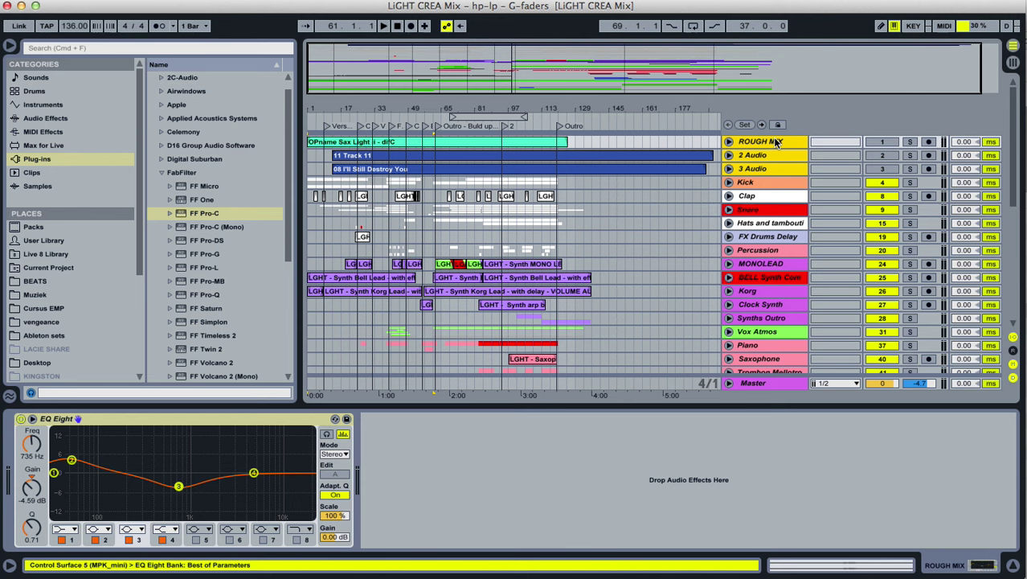
{"action": "key", "text": "Delete"}
Switch to the Session View and hide the tracks' In/Out section to look across the mixer channels.
{"action": "key", "text": "Tab"}
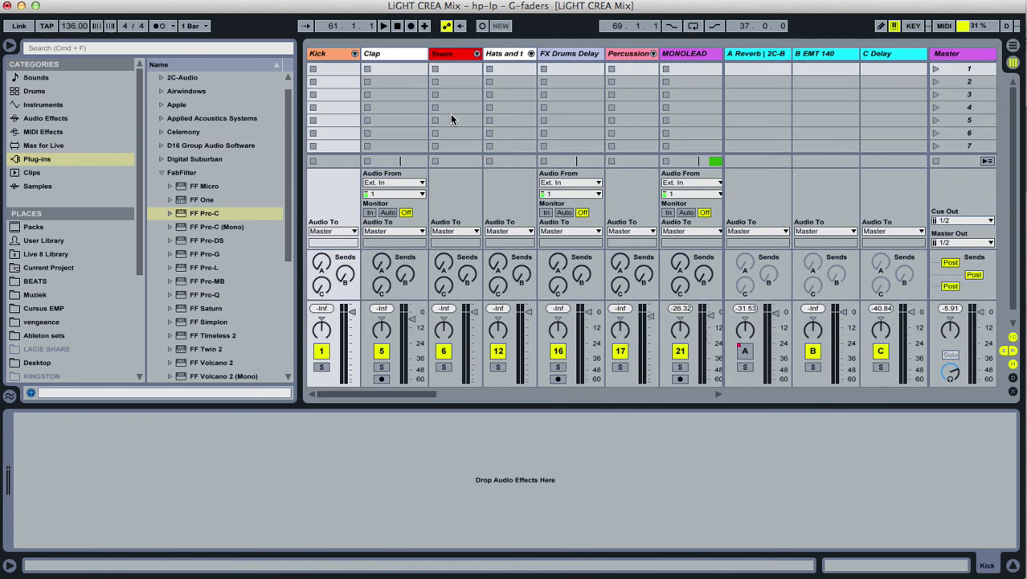
{"action": "left_click", "coordinate": [343, 69]}
{"action": "left_click", "coordinate": [381, 62]}
{"action": "left_click", "coordinate": [443, 53]}
{"action": "left_click", "coordinate": [527, 58]}
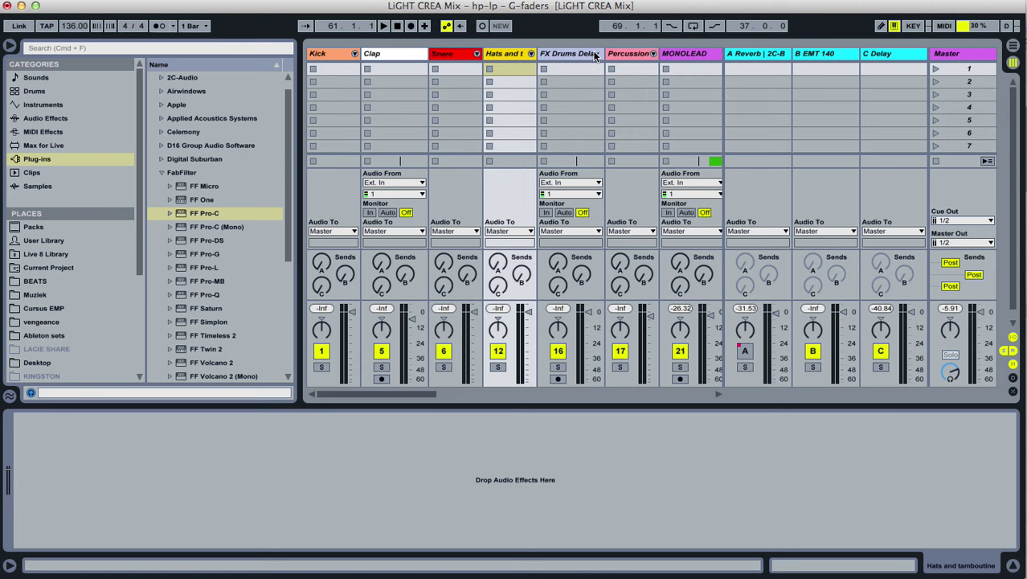
{"action": "left_click", "coordinate": [1012, 337]}
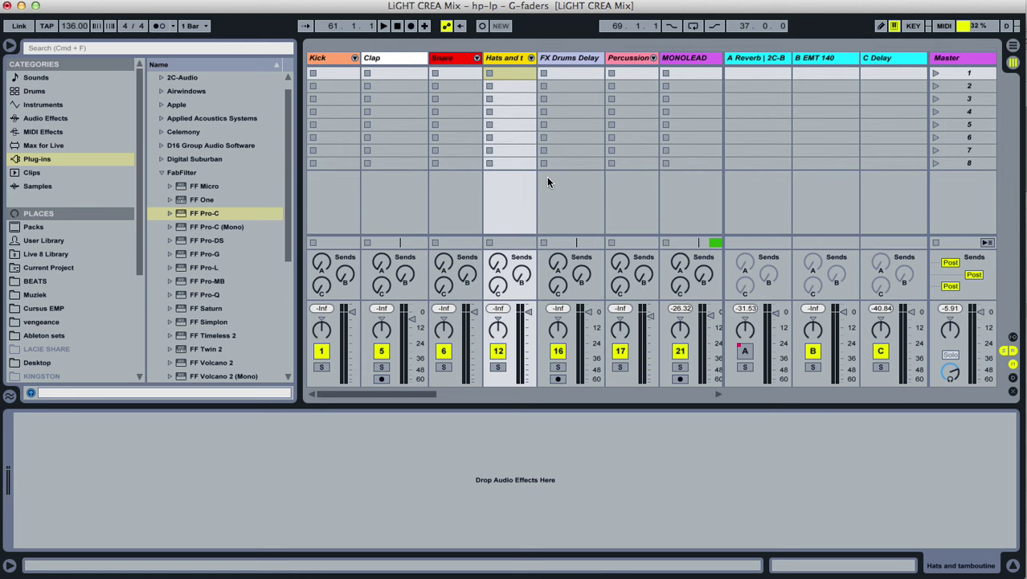
{"action": "left_click_drag", "start_coordinate": [418, 393], "coordinate": [471, 394]}
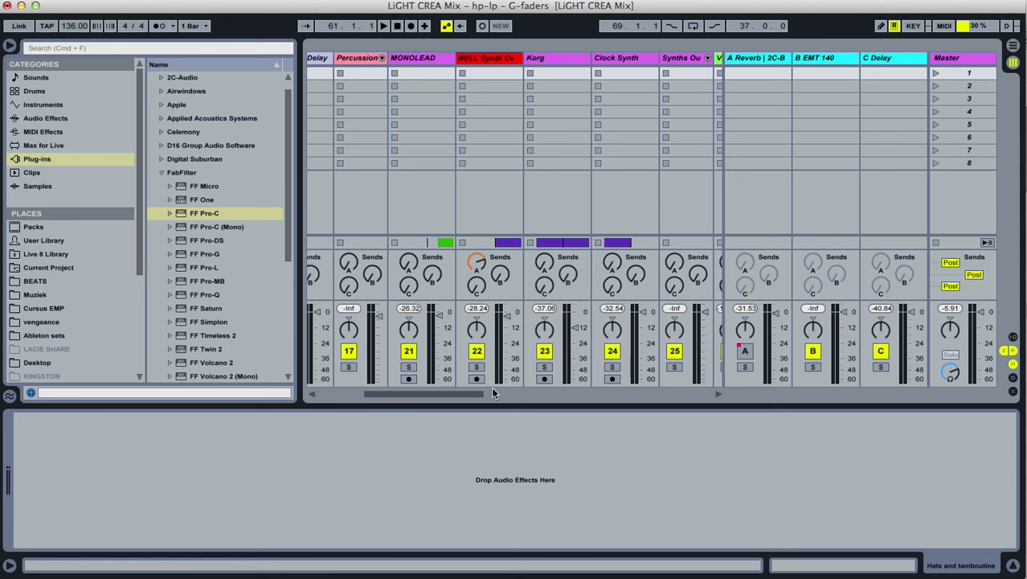
Hide the browser, select all tracks from Kick to Vox Tahtahtah outro and narrow their mixer channels.
{"action": "left_click_drag", "start_coordinate": [454, 391], "coordinate": [490, 395]}
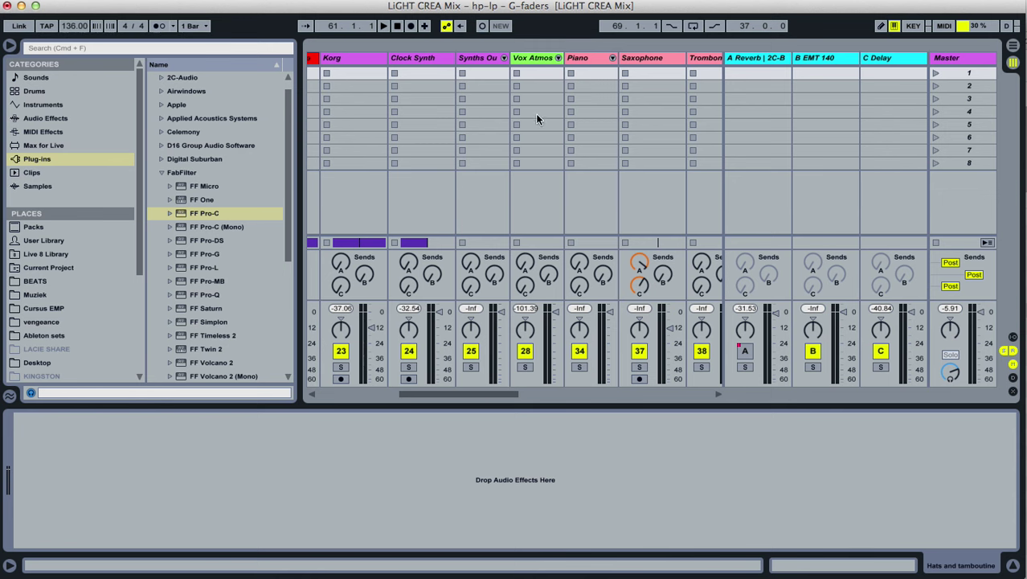
{"action": "left_click", "coordinate": [10, 45]}
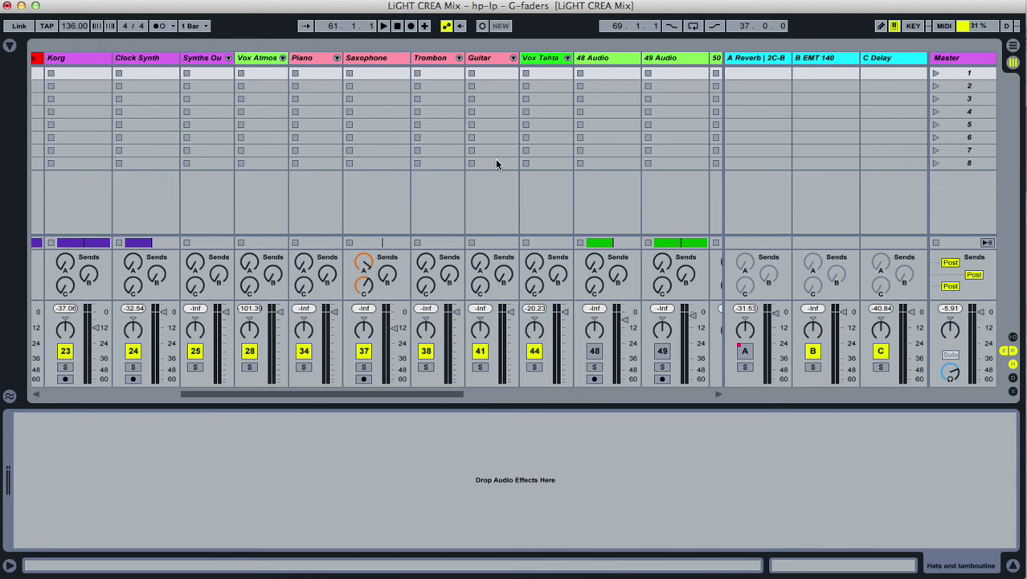
{"action": "left_click_drag", "start_coordinate": [279, 400], "coordinate": [377, 394]}
{"action": "left_click", "coordinate": [62, 77]}
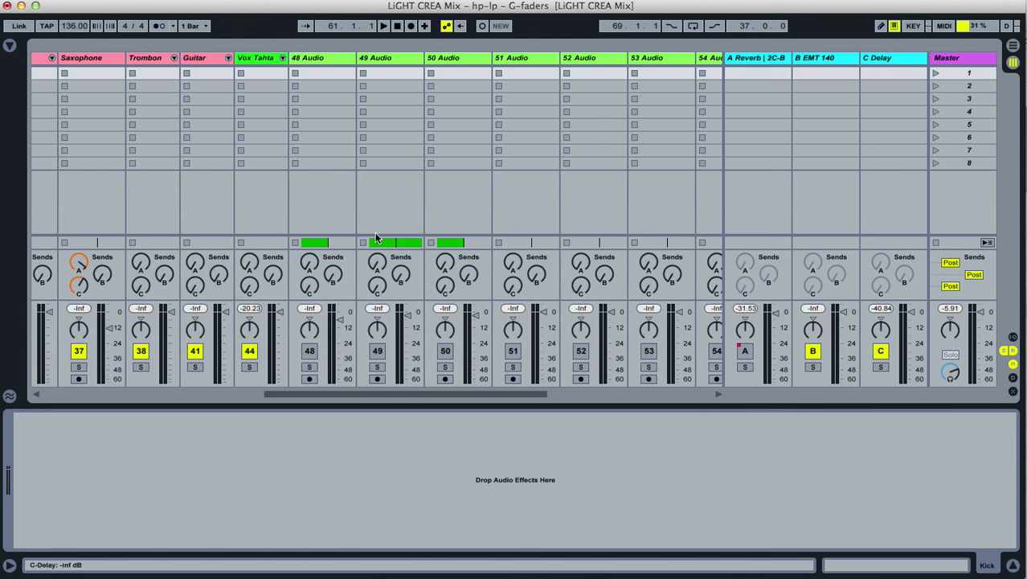
{"action": "left_click", "coordinate": [275, 61]}
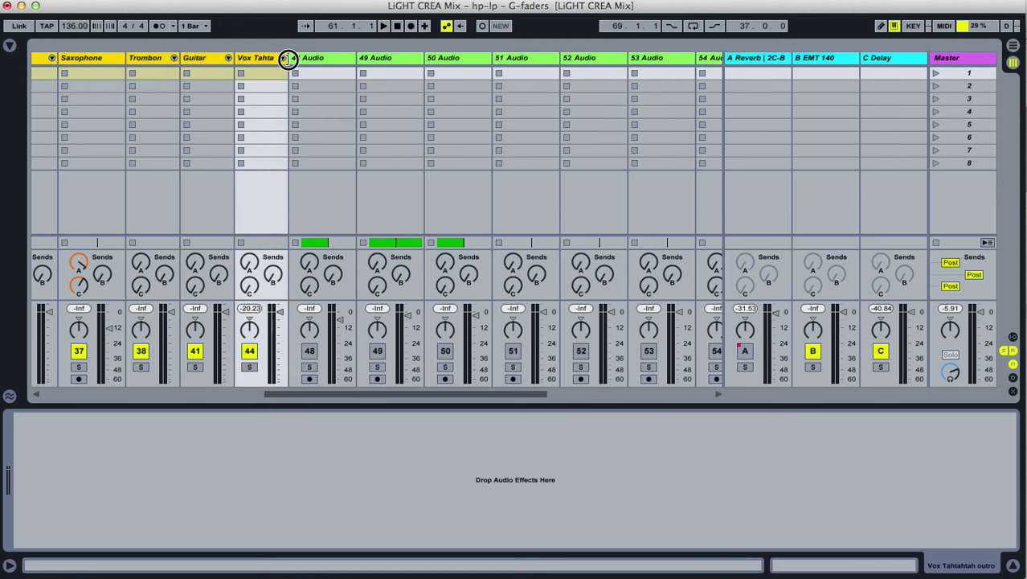
{"action": "left_click", "coordinate": [286, 62]}
{"action": "left_click_drag", "start_coordinate": [376, 392], "coordinate": [2, 291]}
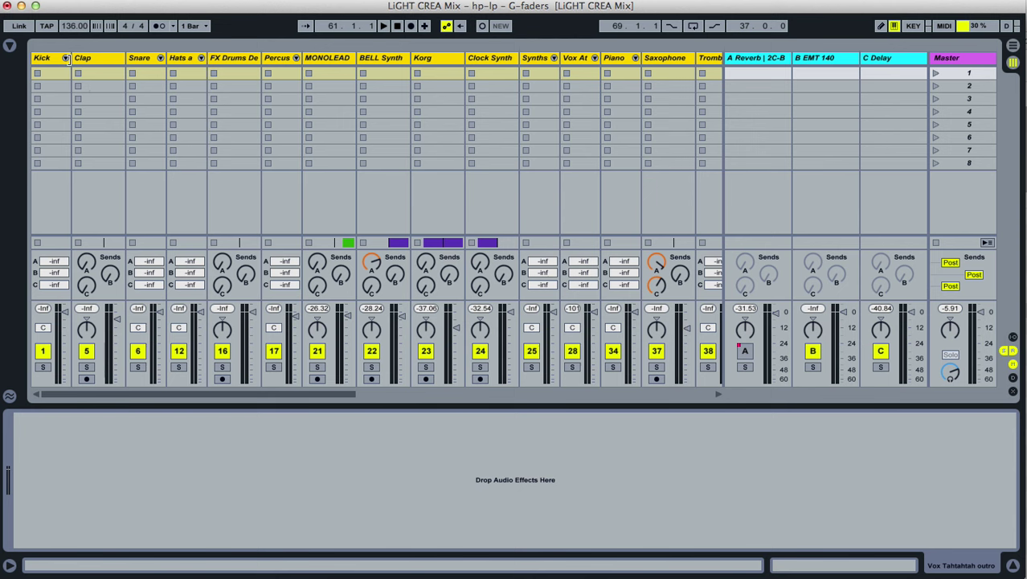
Narrow the Clap, FX Drums Delay, MONOLEAD, BELL Synth, Korg, Clock Synth and Saxophone channels to match the slim group channels.
{"action": "left_click_drag", "start_coordinate": [71, 60], "coordinate": [109, 61]}
{"action": "left_click", "coordinate": [110, 61]}
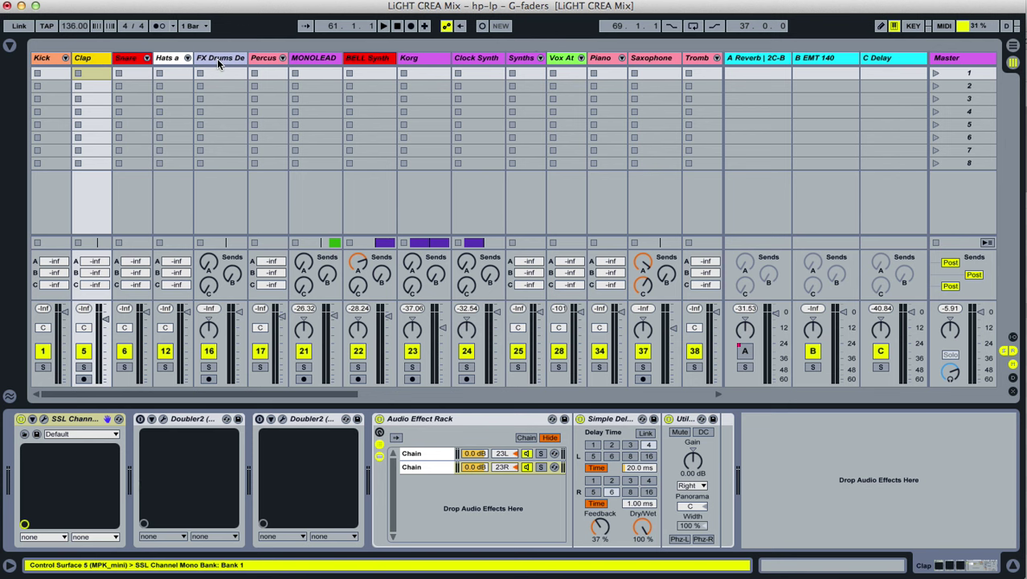
{"action": "left_click_drag", "start_coordinate": [245, 58], "coordinate": [227, 60]}
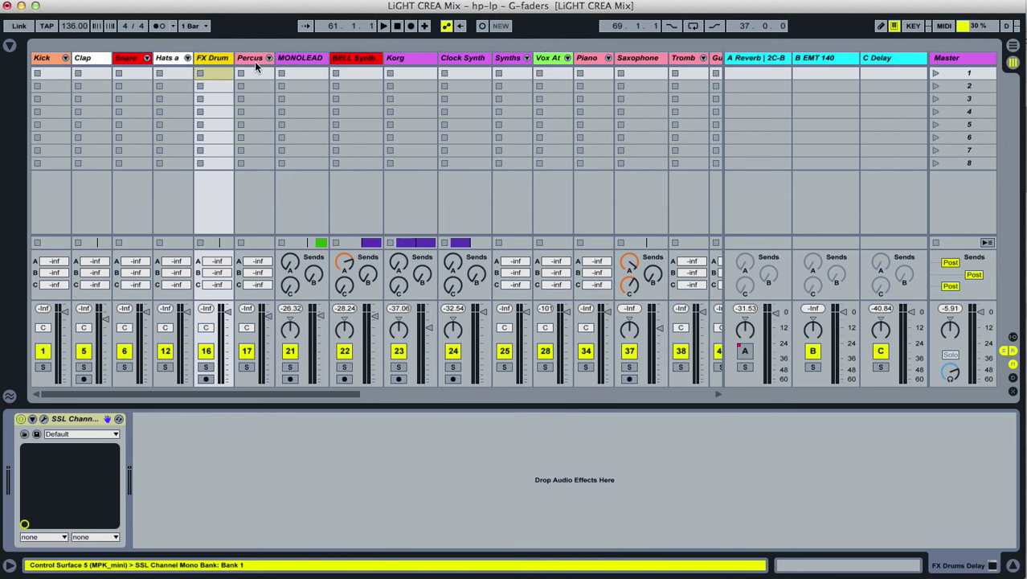
{"action": "left_click_drag", "start_coordinate": [328, 61], "coordinate": [436, 59]}
{"action": "left_click", "coordinate": [402, 60]}
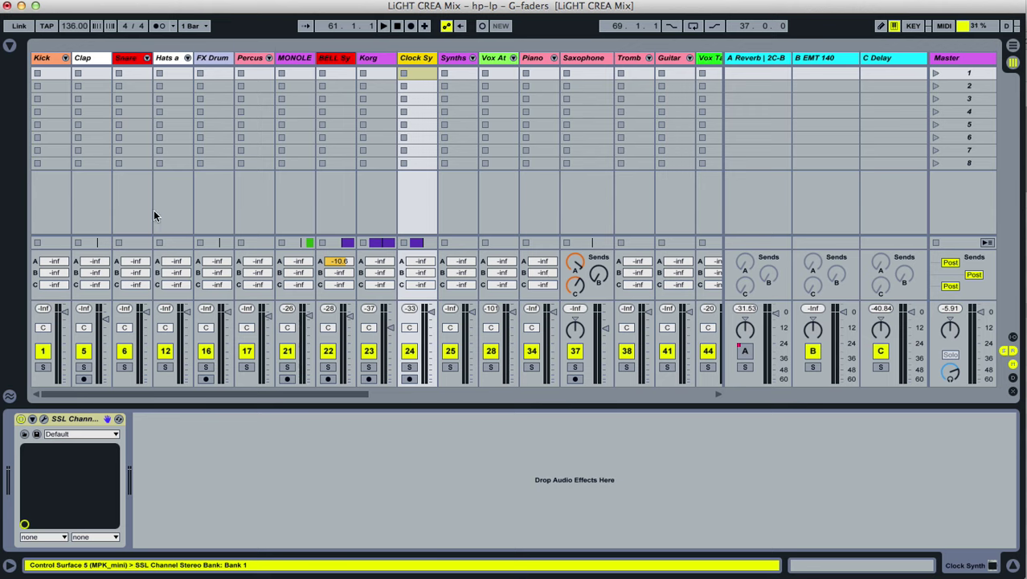
{"action": "left_click", "coordinate": [553, 60]}
{"action": "left_click_drag", "start_coordinate": [553, 60], "coordinate": [602, 58]}
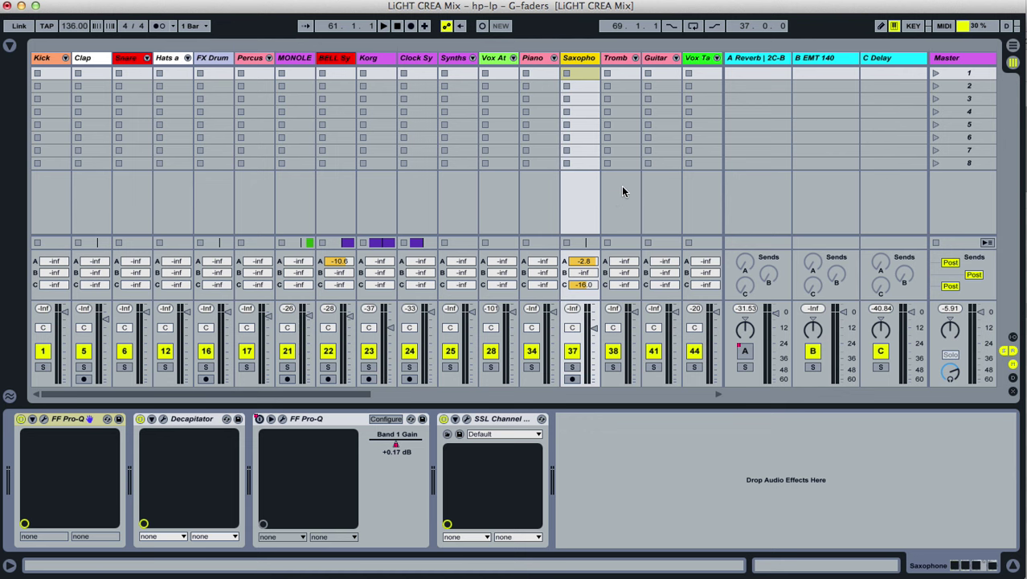
Review the tracks one by one from Kick to Guitar, and look over the deactivated audio tracks 48 to 55.
{"action": "left_click", "coordinate": [56, 58]}
{"action": "left_click", "coordinate": [93, 58]}
{"action": "left_click", "coordinate": [128, 58]}
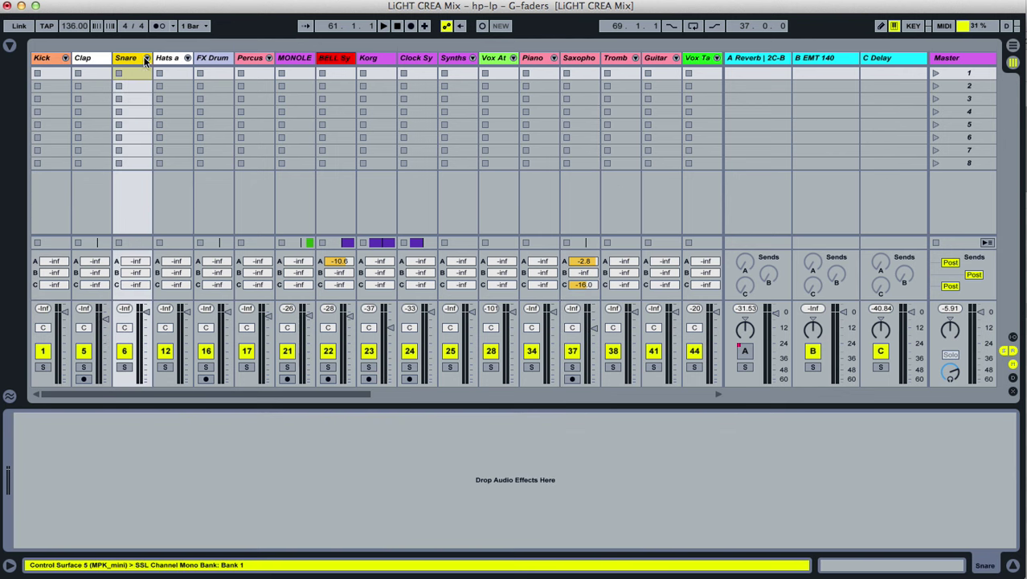
{"action": "left_click", "coordinate": [170, 58]}
{"action": "left_click", "coordinate": [213, 58]}
{"action": "left_click", "coordinate": [256, 59]}
{"action": "left_click", "coordinate": [296, 59]}
{"action": "left_click", "coordinate": [336, 58]}
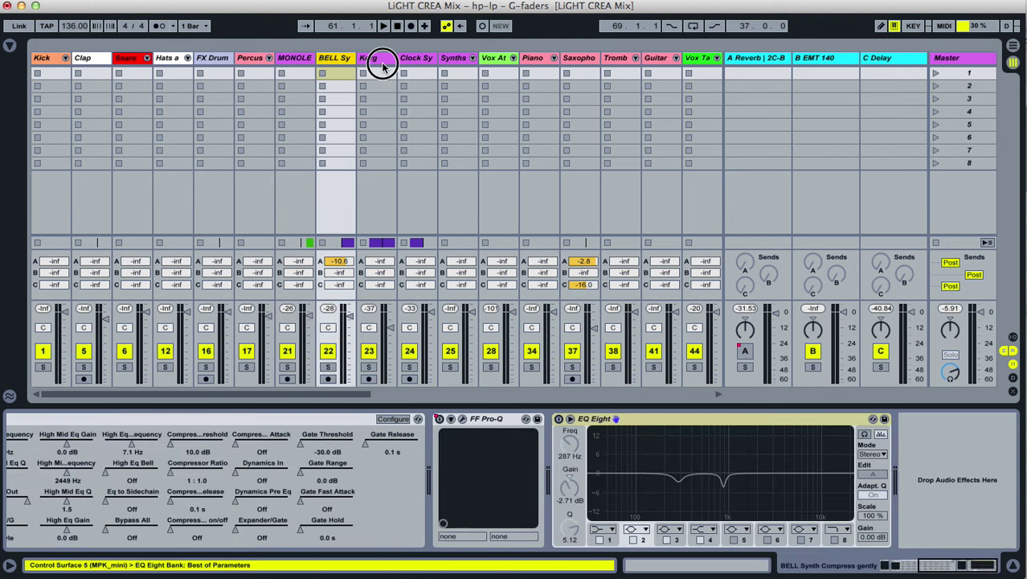
{"action": "left_click", "coordinate": [376, 59]}
{"action": "left_click", "coordinate": [415, 59]}
{"action": "left_click", "coordinate": [460, 59]}
{"action": "left_click", "coordinate": [497, 59]}
{"action": "left_click", "coordinate": [532, 59]}
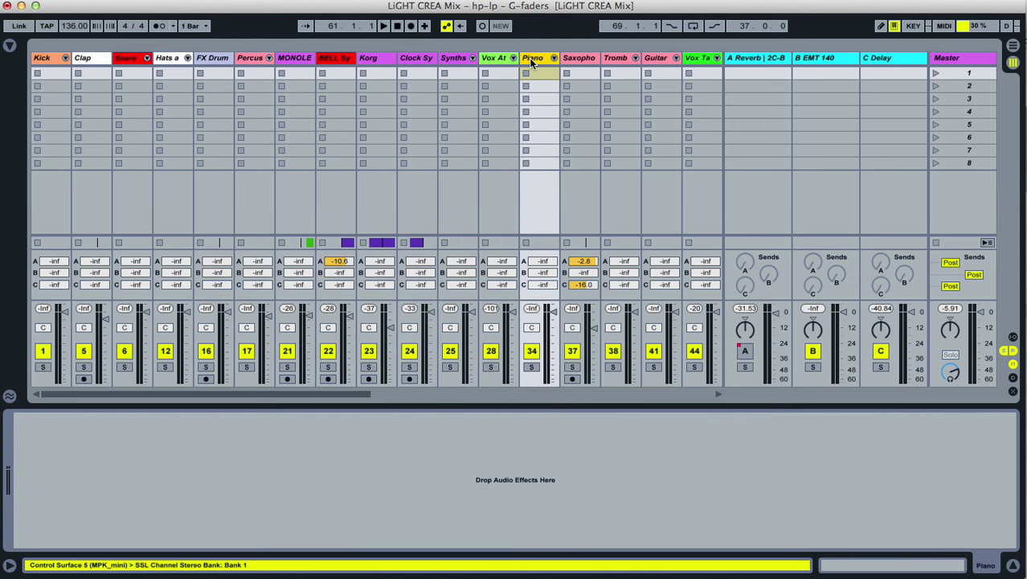
{"action": "left_click", "coordinate": [566, 61]}
{"action": "left_click", "coordinate": [650, 61]}
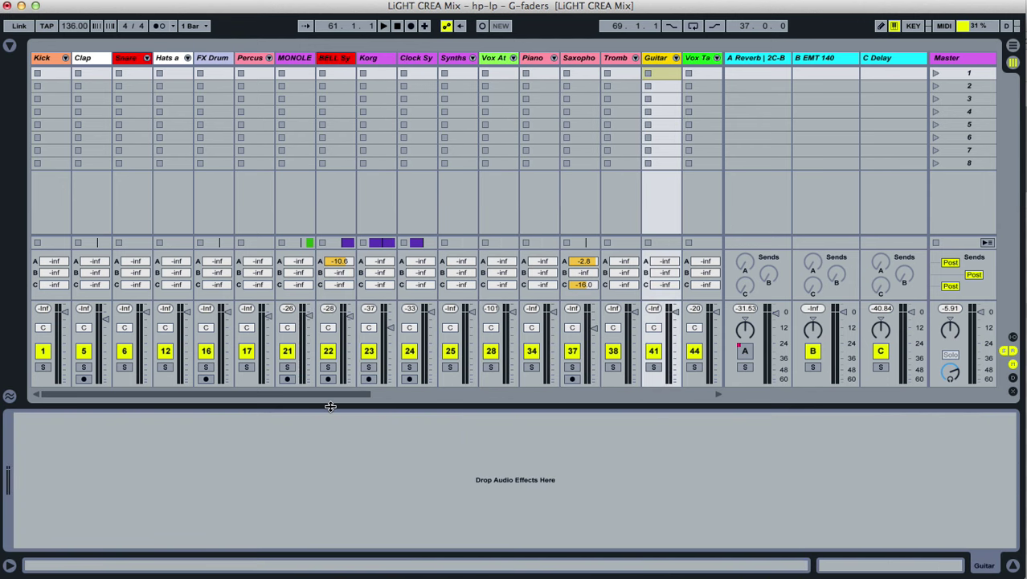
{"action": "left_click_drag", "start_coordinate": [330, 394], "coordinate": [394, 401]}
{"action": "left_click_drag", "start_coordinate": [462, 404], "coordinate": [518, 402]}
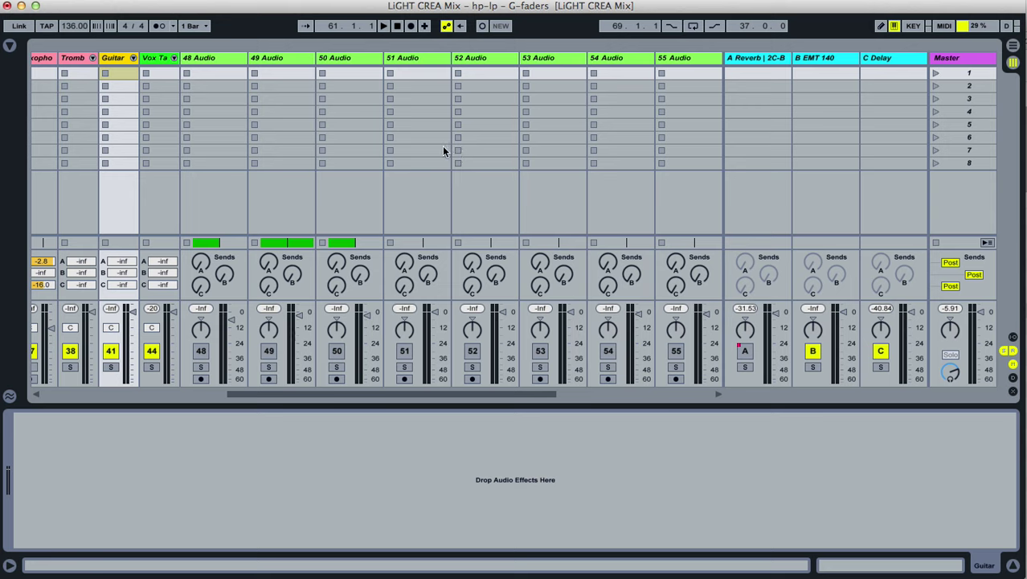
{"action": "left_click_drag", "start_coordinate": [493, 398], "coordinate": [174, 413]}
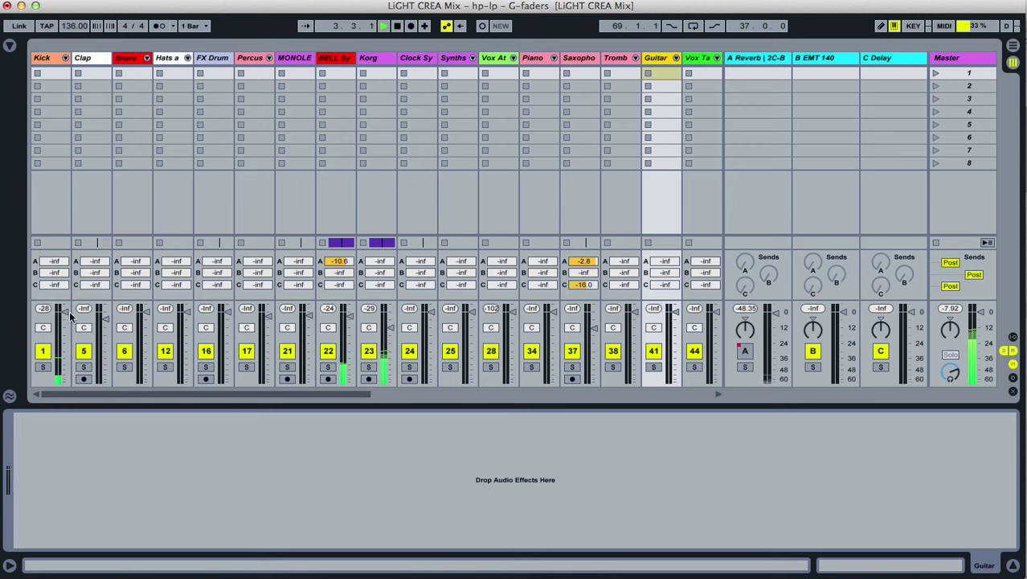
During playback, try a louder Kick group, undo it, and set the Clap track's volume to -2.0 dB.
{"action": "left_click_drag", "start_coordinate": [65, 311], "coordinate": [65, 306]}
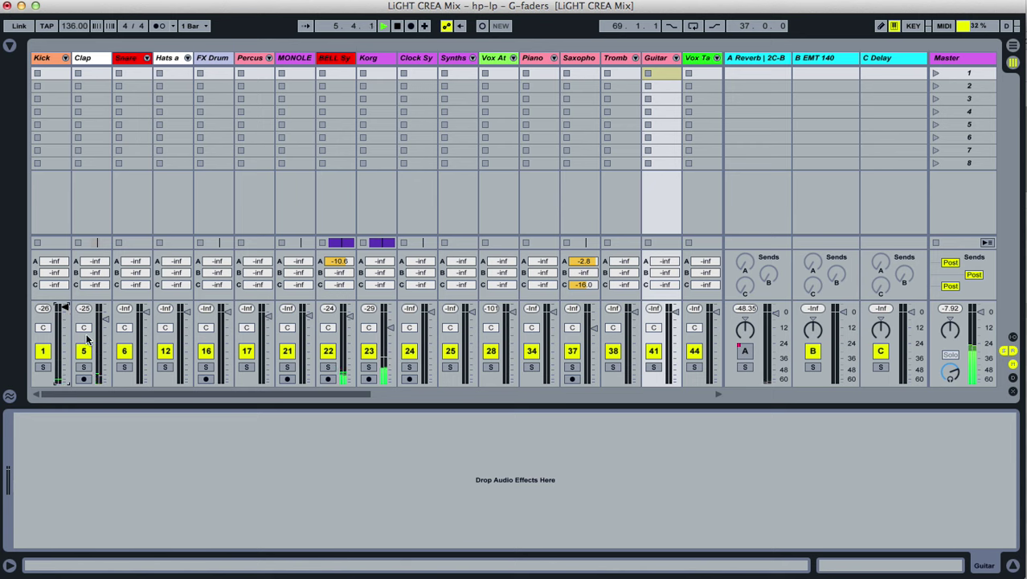
{"action": "key", "text": "super+z"}
{"action": "left_click_drag", "start_coordinate": [105, 320], "coordinate": [105, 319]}
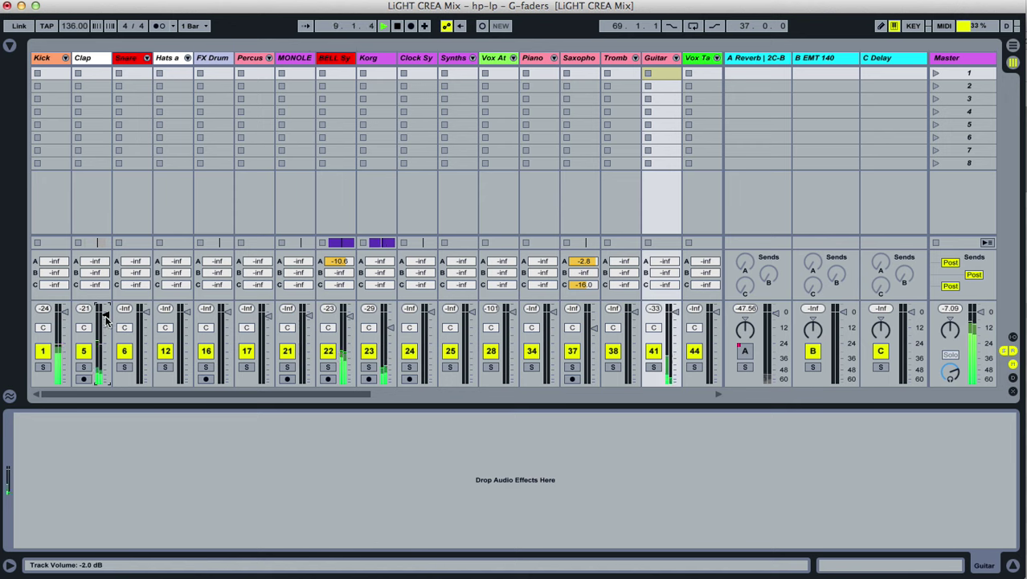
{"action": "key", "text": "Delete"}
Try the Snare group's volume at -2.6 dB and -8.0 dB, and reset it to its default.
{"action": "left_click", "coordinate": [144, 319]}
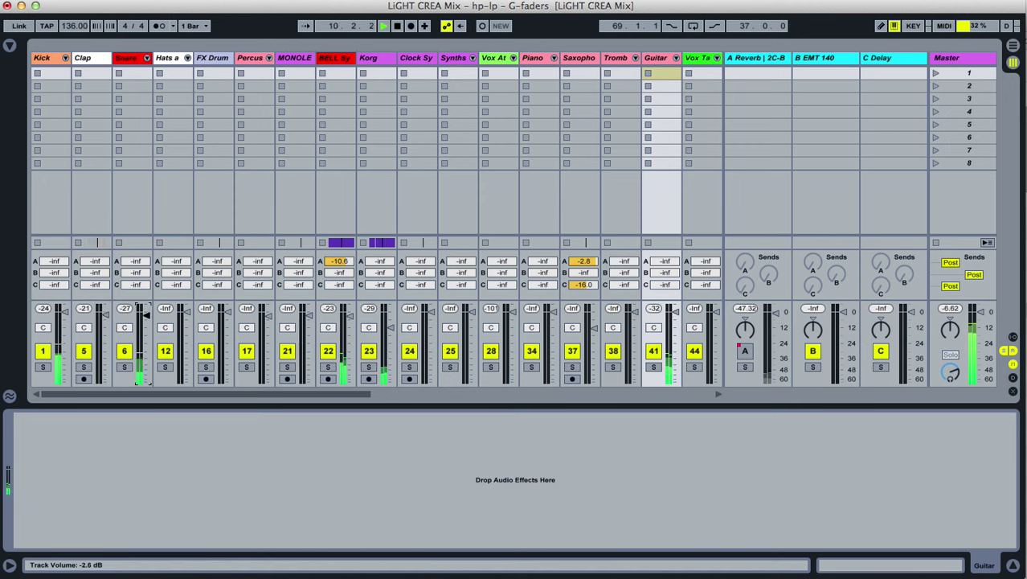
{"action": "left_click_drag", "start_coordinate": [145, 320], "coordinate": [147, 323]}
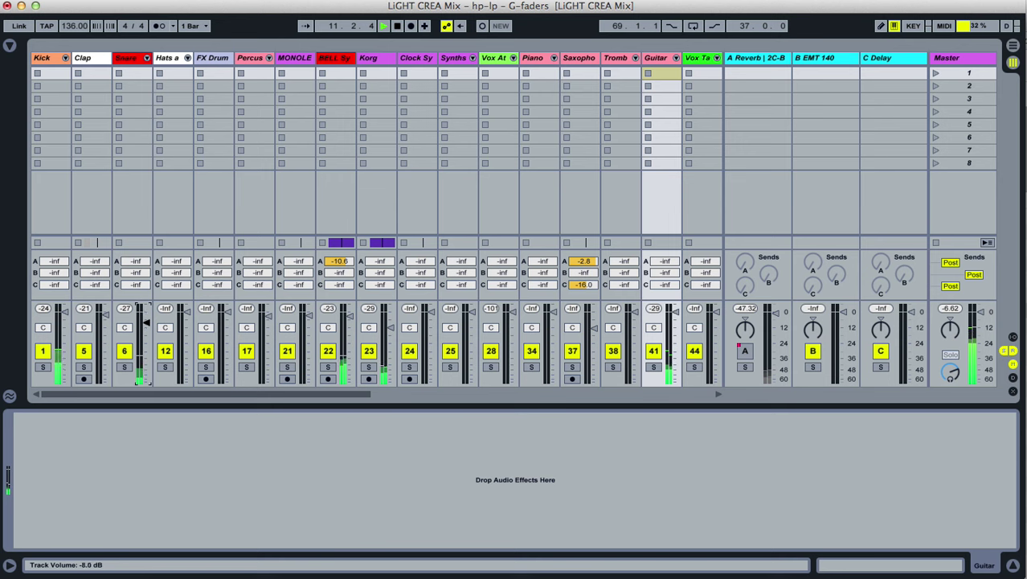
{"action": "key", "text": "Delete"}
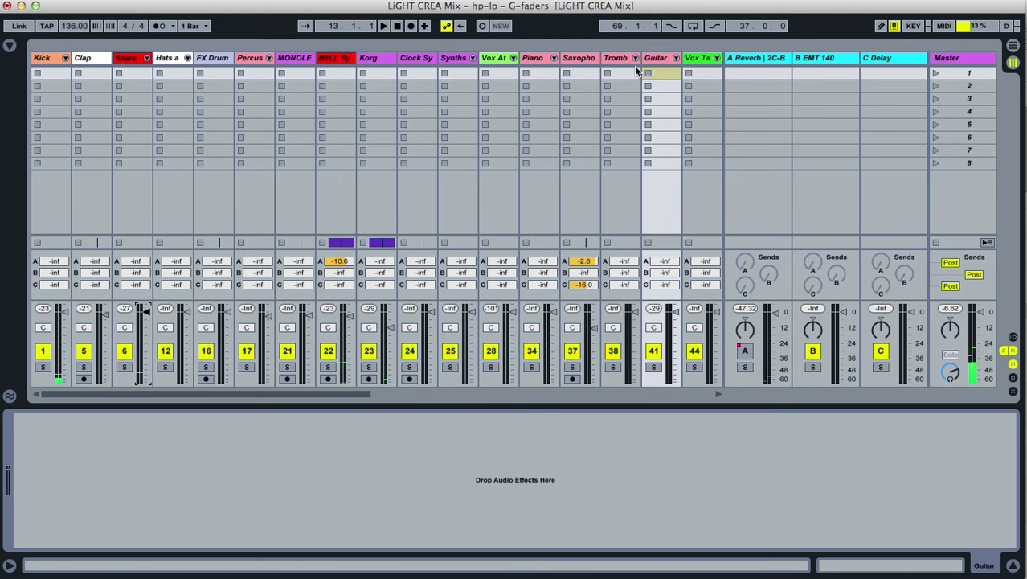
Restart playback from the Arrangement View and set the Guitar group's volume to about -3.7 dB in the Session View.
{"action": "key", "text": "Tab"}
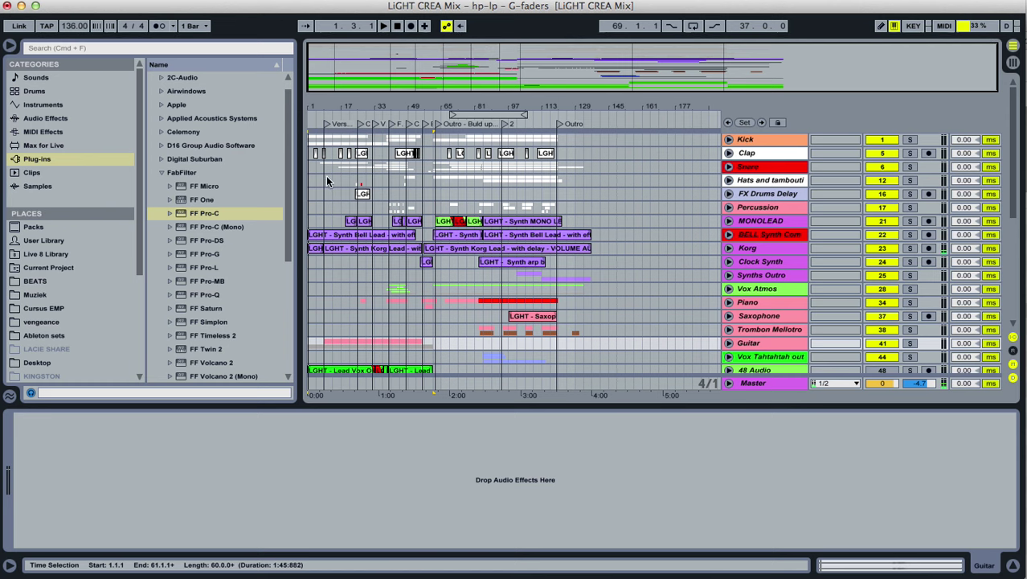
{"action": "key", "text": "space"}
{"action": "key", "text": "Tab"}
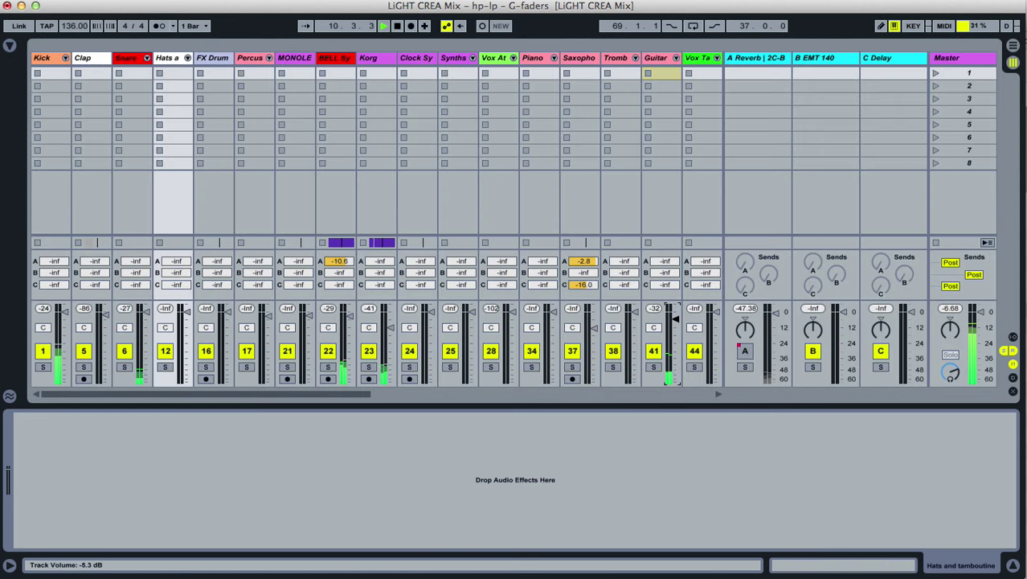
{"action": "left_click_drag", "start_coordinate": [676, 319], "coordinate": [676, 317]}
Show the browser, find the Compressor among the audio effects and add it to the Guitar group.
{"action": "left_click", "coordinate": [9, 47]}
{"action": "left_click_drag", "start_coordinate": [437, 390], "coordinate": [523, 393]}
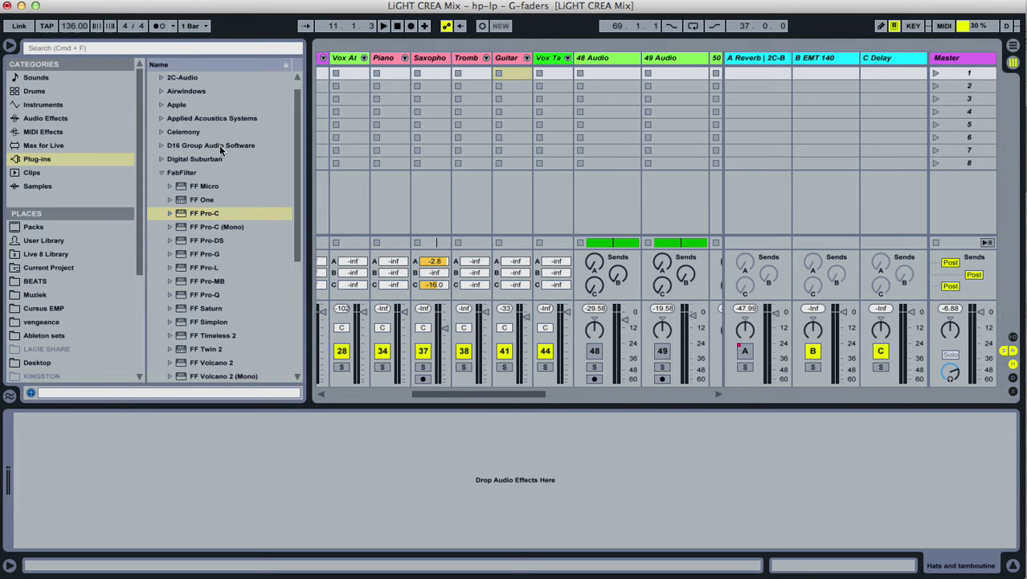
{"action": "left_click", "coordinate": [48, 118]}
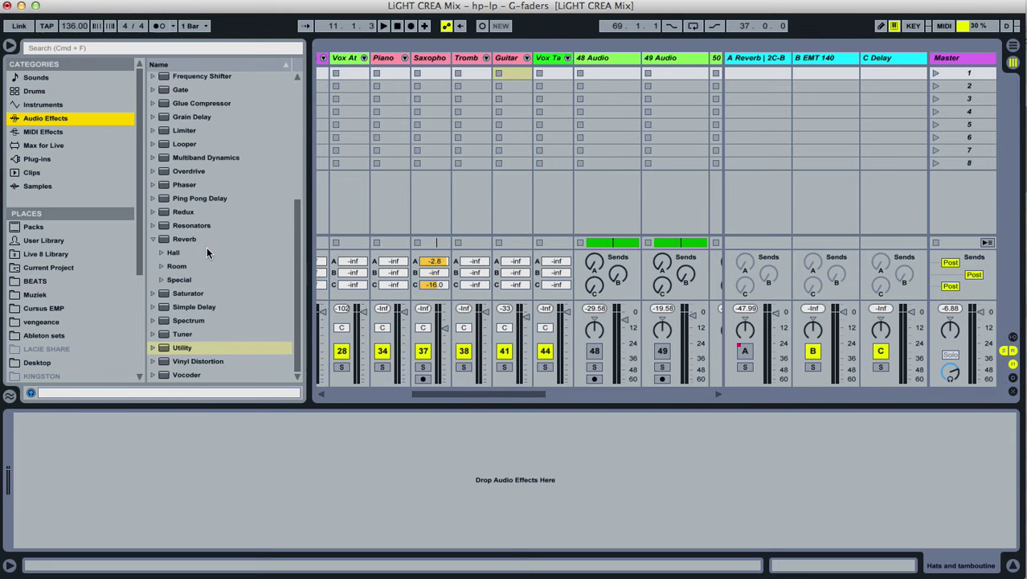
{"action": "left_click", "coordinate": [510, 64]}
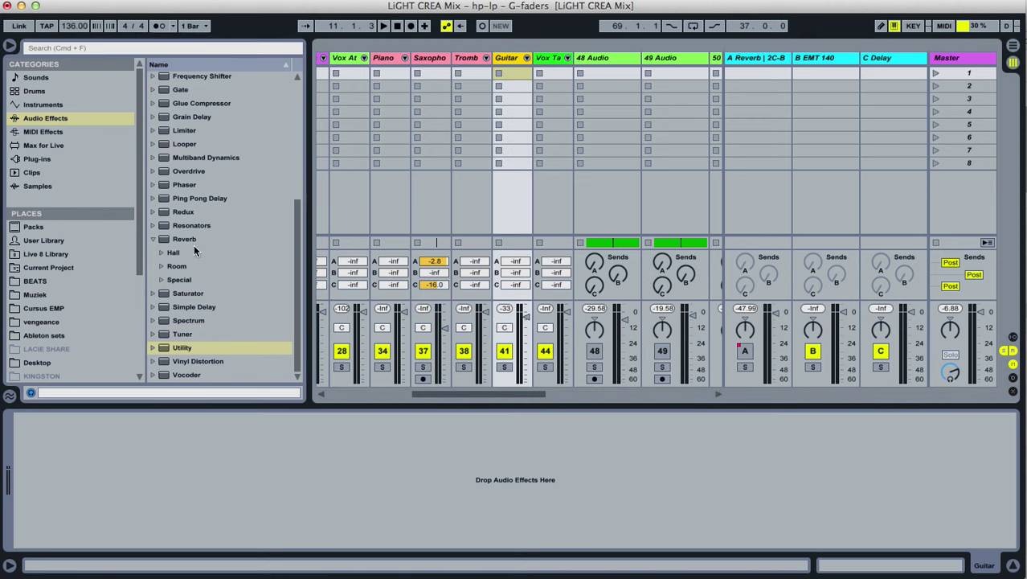
{"action": "scroll", "coordinate": [205, 178], "scroll_direction": "up", "scroll_amount": 5}
{"action": "scroll", "coordinate": [205, 175], "scroll_direction": "up", "scroll_amount": 8}
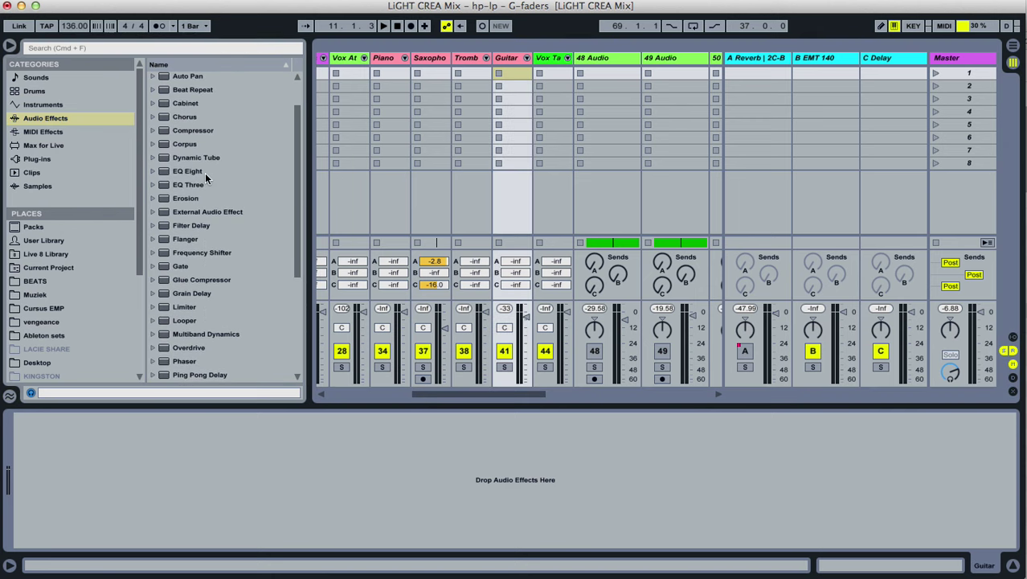
{"action": "left_click", "coordinate": [194, 172]}
{"action": "left_click_drag", "start_coordinate": [194, 173], "coordinate": [505, 98]}
{"action": "left_click_drag", "start_coordinate": [497, 244], "coordinate": [500, 450]}
During playback, turn off the Guitar compressor's makeup gain and set threshold to -44.1 dB, output to 4.29 dB and attack to 25.9 ms.
{"action": "key", "text": "space"}
{"action": "left_click", "coordinate": [160, 434]}
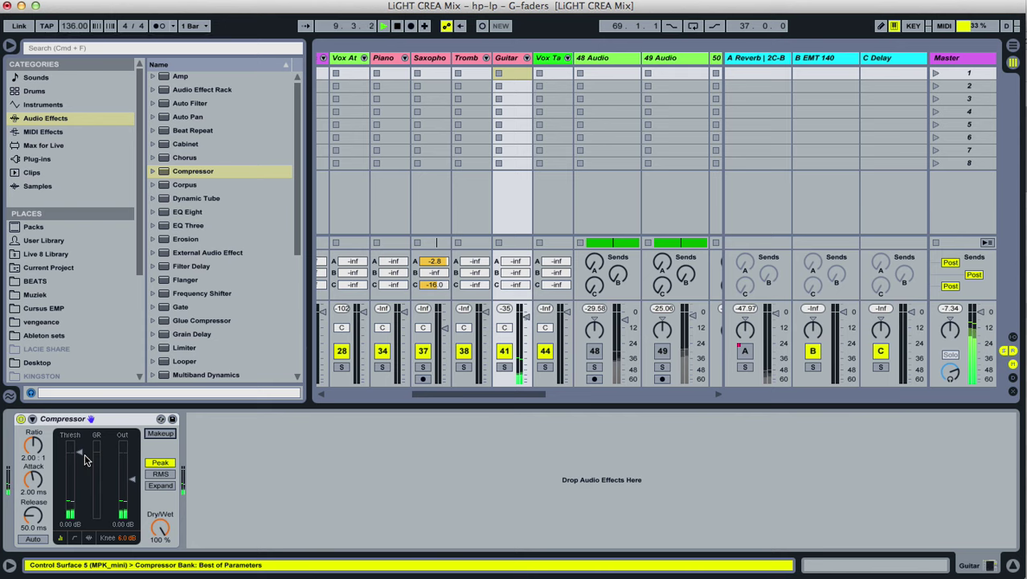
{"action": "left_click_drag", "start_coordinate": [77, 456], "coordinate": [78, 511]}
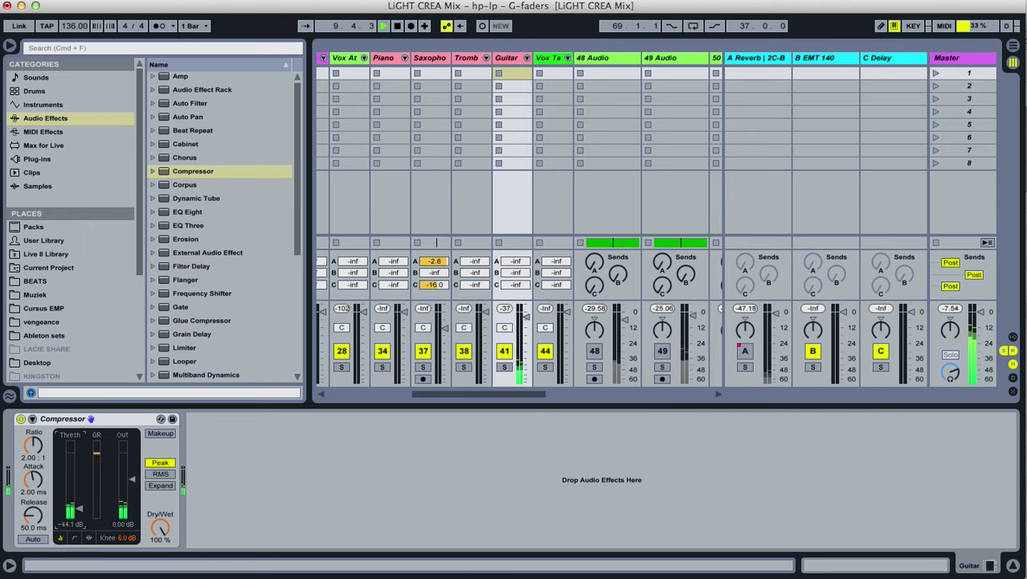
{"action": "left_click_drag", "start_coordinate": [133, 479], "coordinate": [133, 477]}
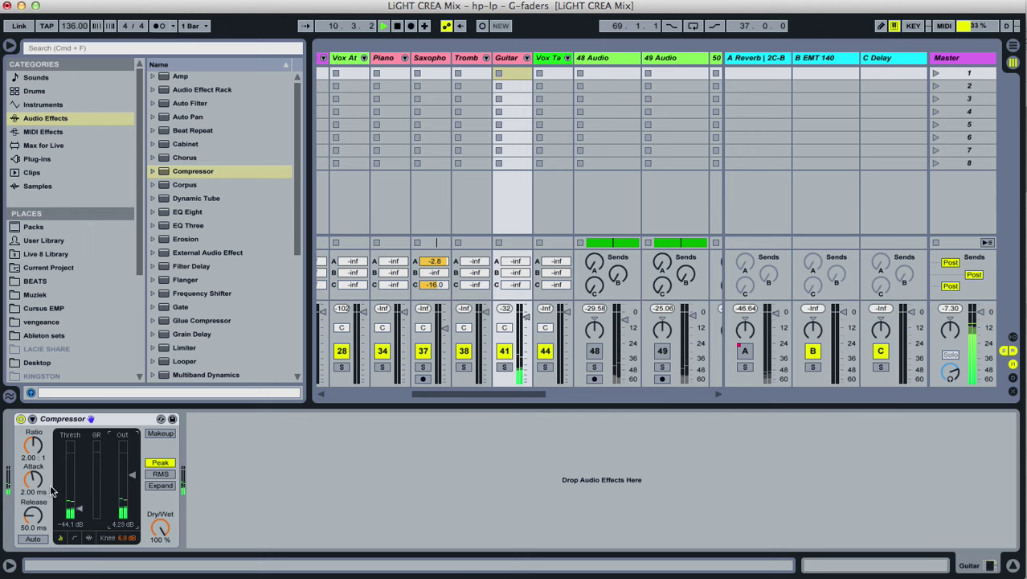
{"action": "left_click_drag", "start_coordinate": [49, 488], "coordinate": [49, 465]}
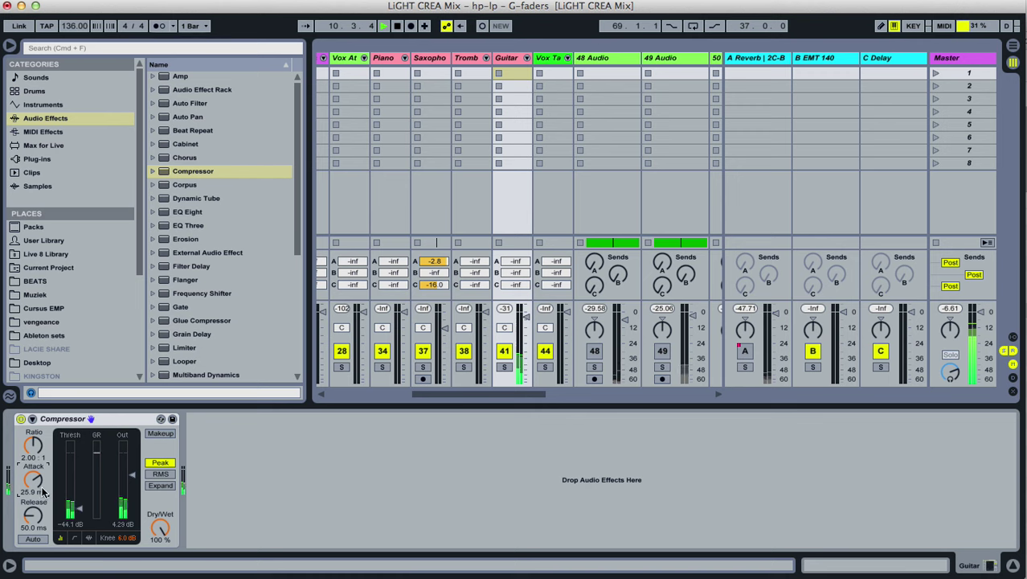
Turn the Guitar compressor's makeup gain back on and set its output to -12.9 dB.
{"action": "left_click", "coordinate": [160, 434]}
{"action": "left_click_drag", "start_coordinate": [132, 476], "coordinate": [132, 495]}
{"action": "key", "text": "space"}
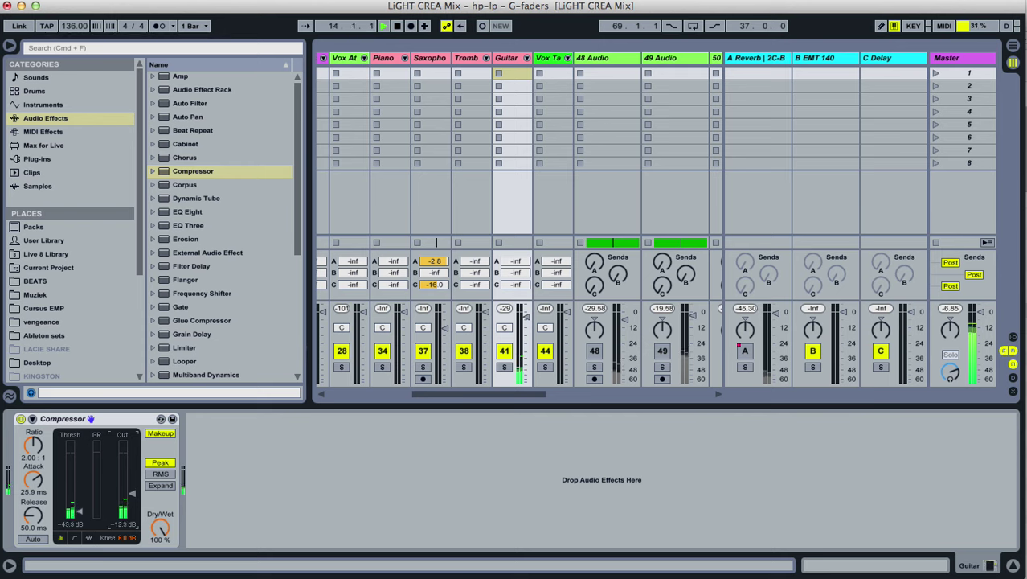
Add an EQ Eight after the Guitar group's compressor, set band 2 to -2.60 dB at 4.65 kHz, and stop playback.
{"action": "left_click_drag", "start_coordinate": [193, 211], "coordinate": [424, 480]}
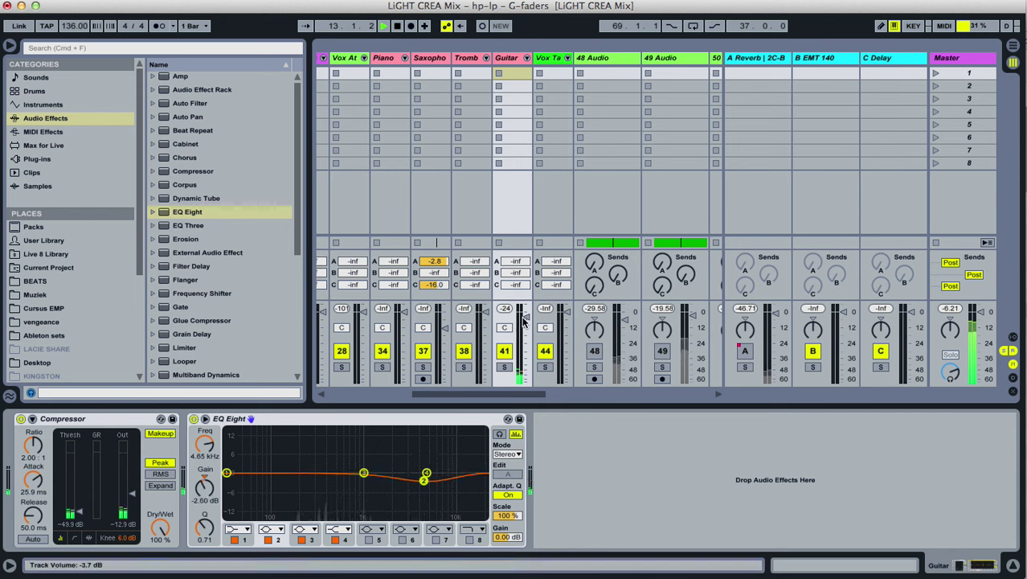
{"action": "key", "text": "space"}
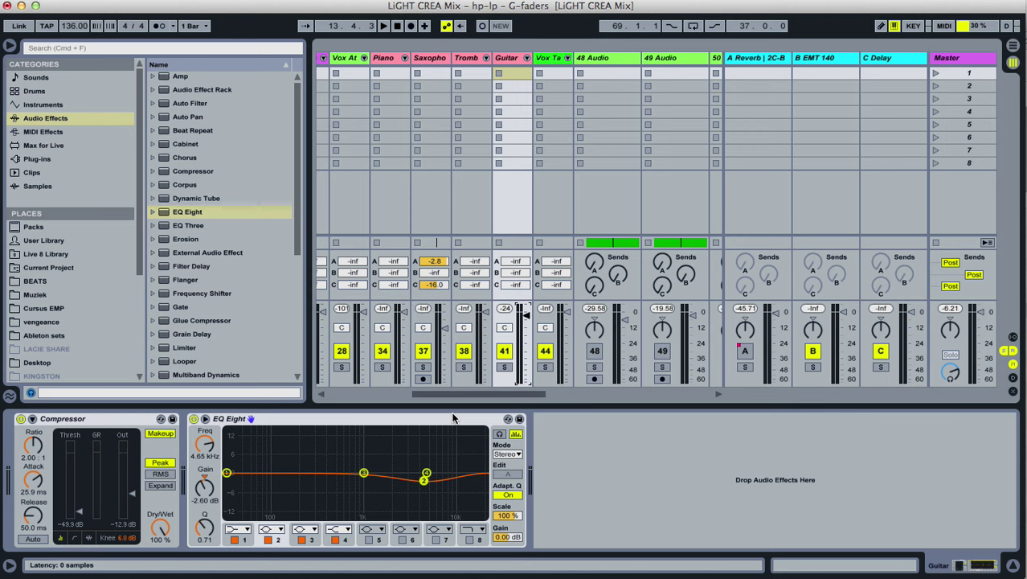
Return to the Arrangement View and switch to LibreOffice Writer to review the mix preparation checklist down to Split up to faders.
{"action": "key", "text": "Tab"}
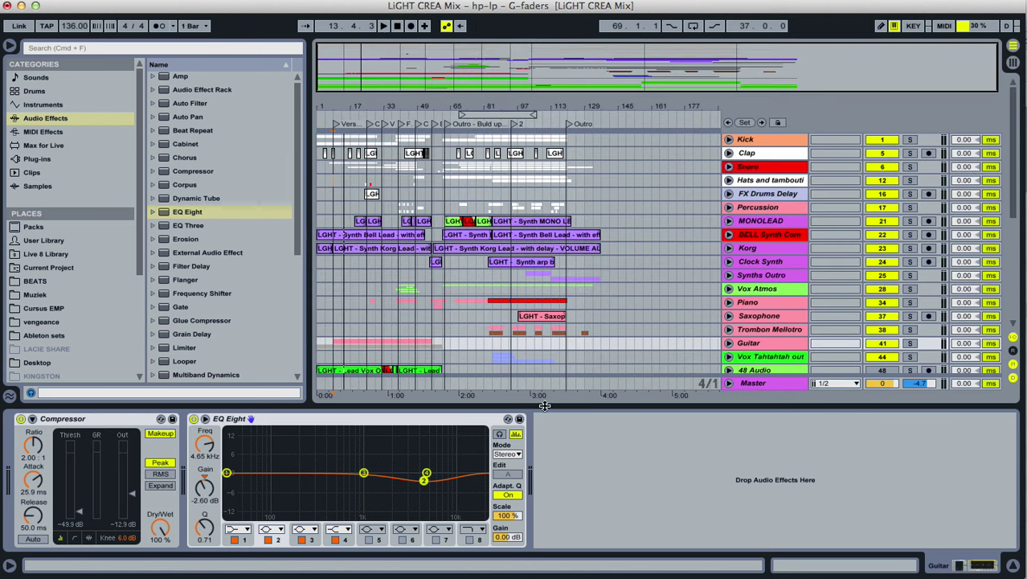
{"action": "left_click", "coordinate": [188, 576]}
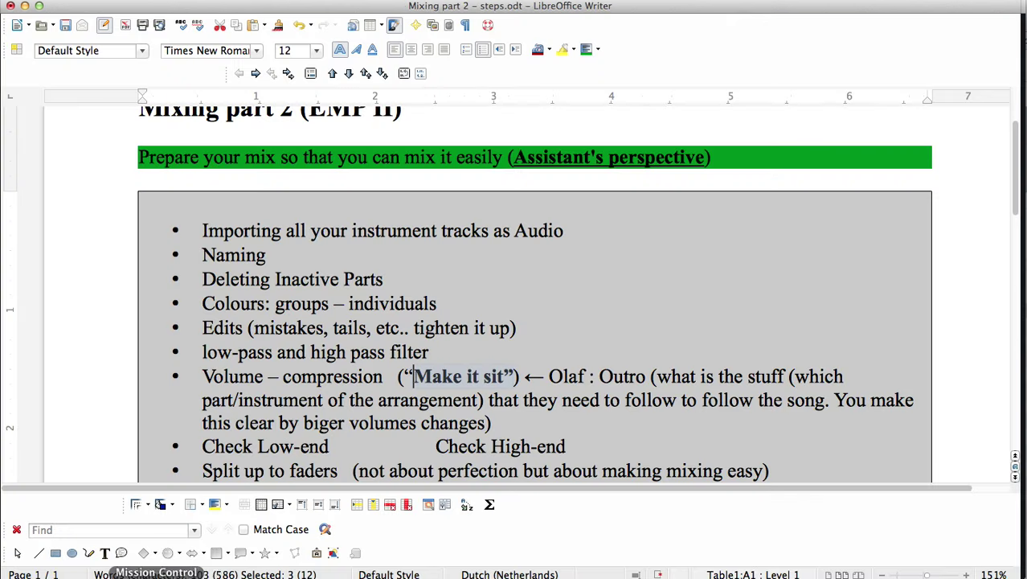
{"action": "scroll", "coordinate": [575, 278], "scroll_direction": "down", "scroll_amount": 1}
{"action": "scroll", "coordinate": [579, 282], "scroll_direction": "down", "scroll_amount": 1}
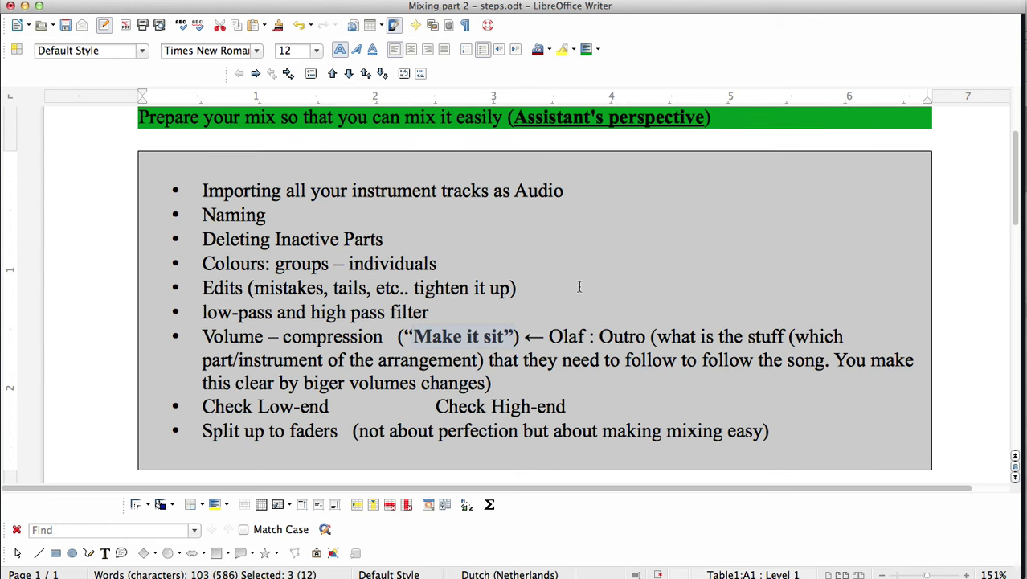